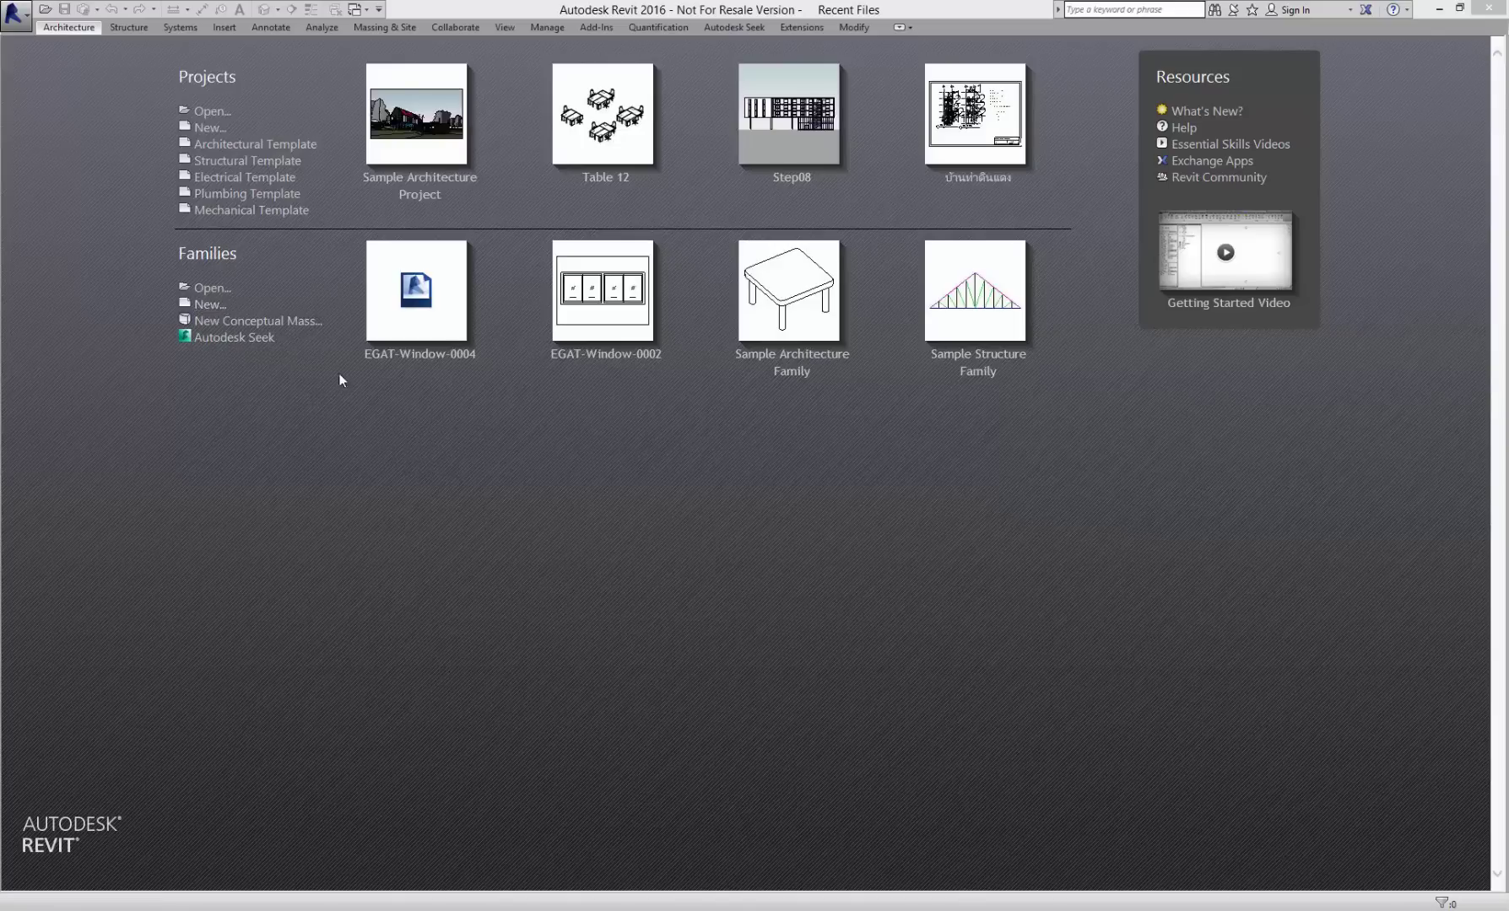
- Create a new family from the English Metric Generic Model wall based.rft template
left_click(211, 306)
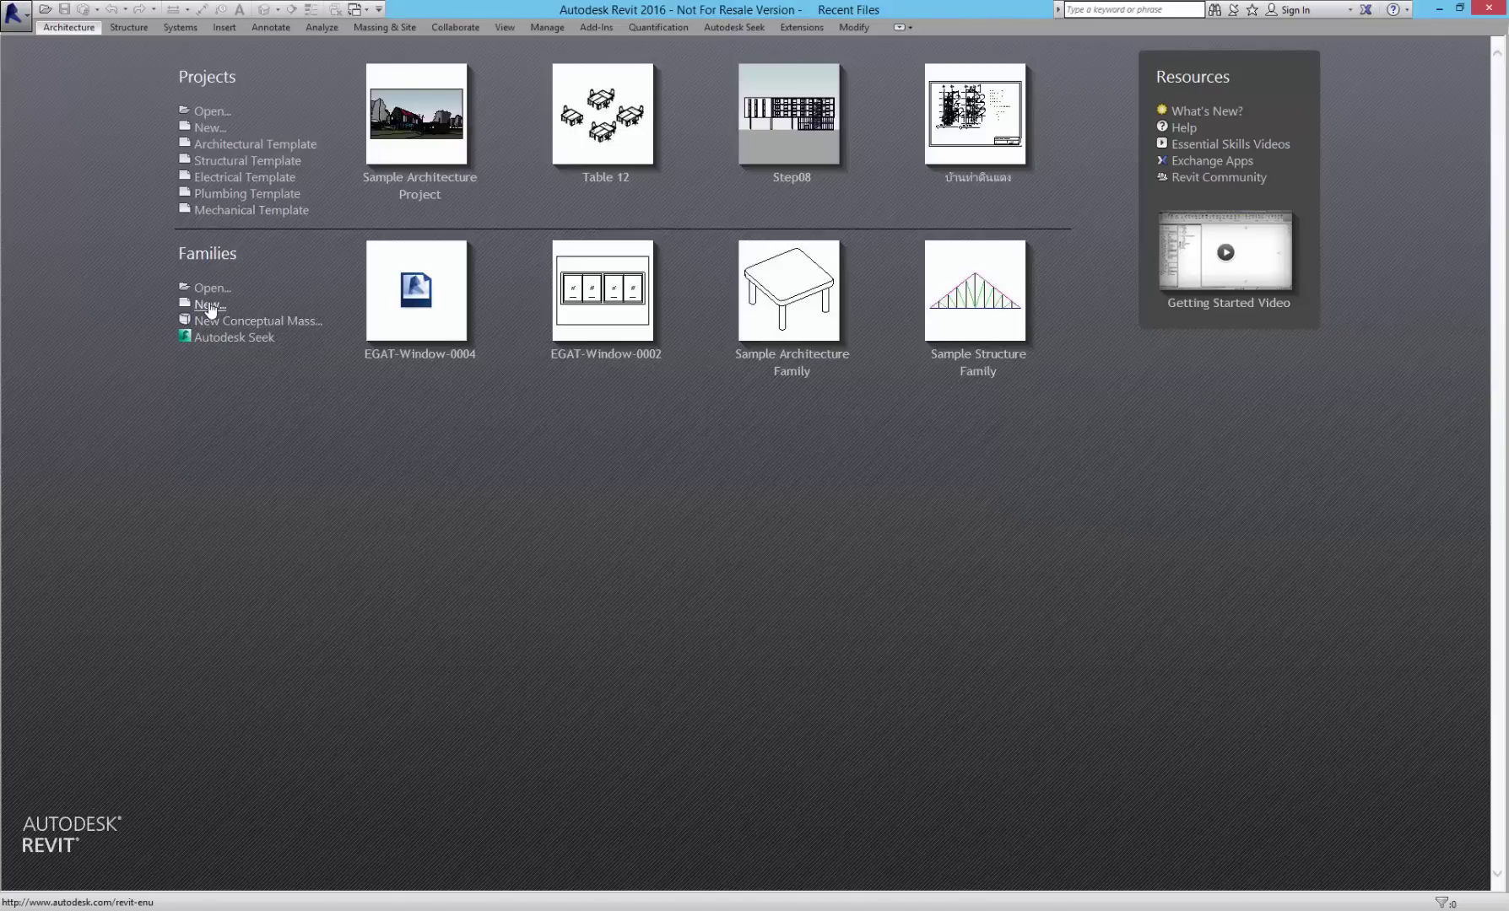
left_click(211, 305)
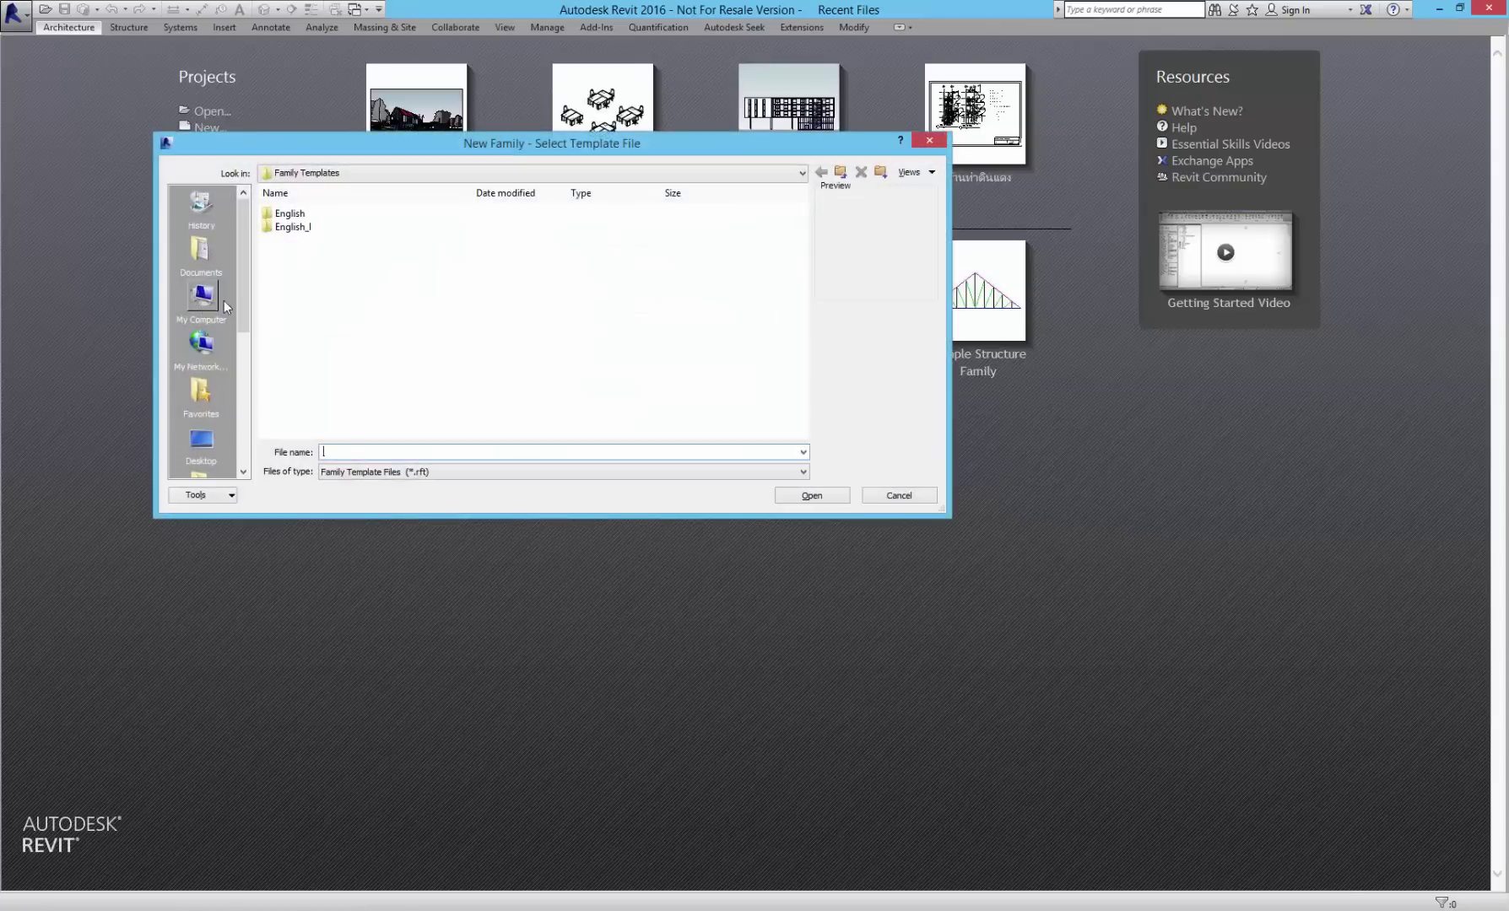
double_click(296, 214)
left_click_drag(377, 434, 466, 445)
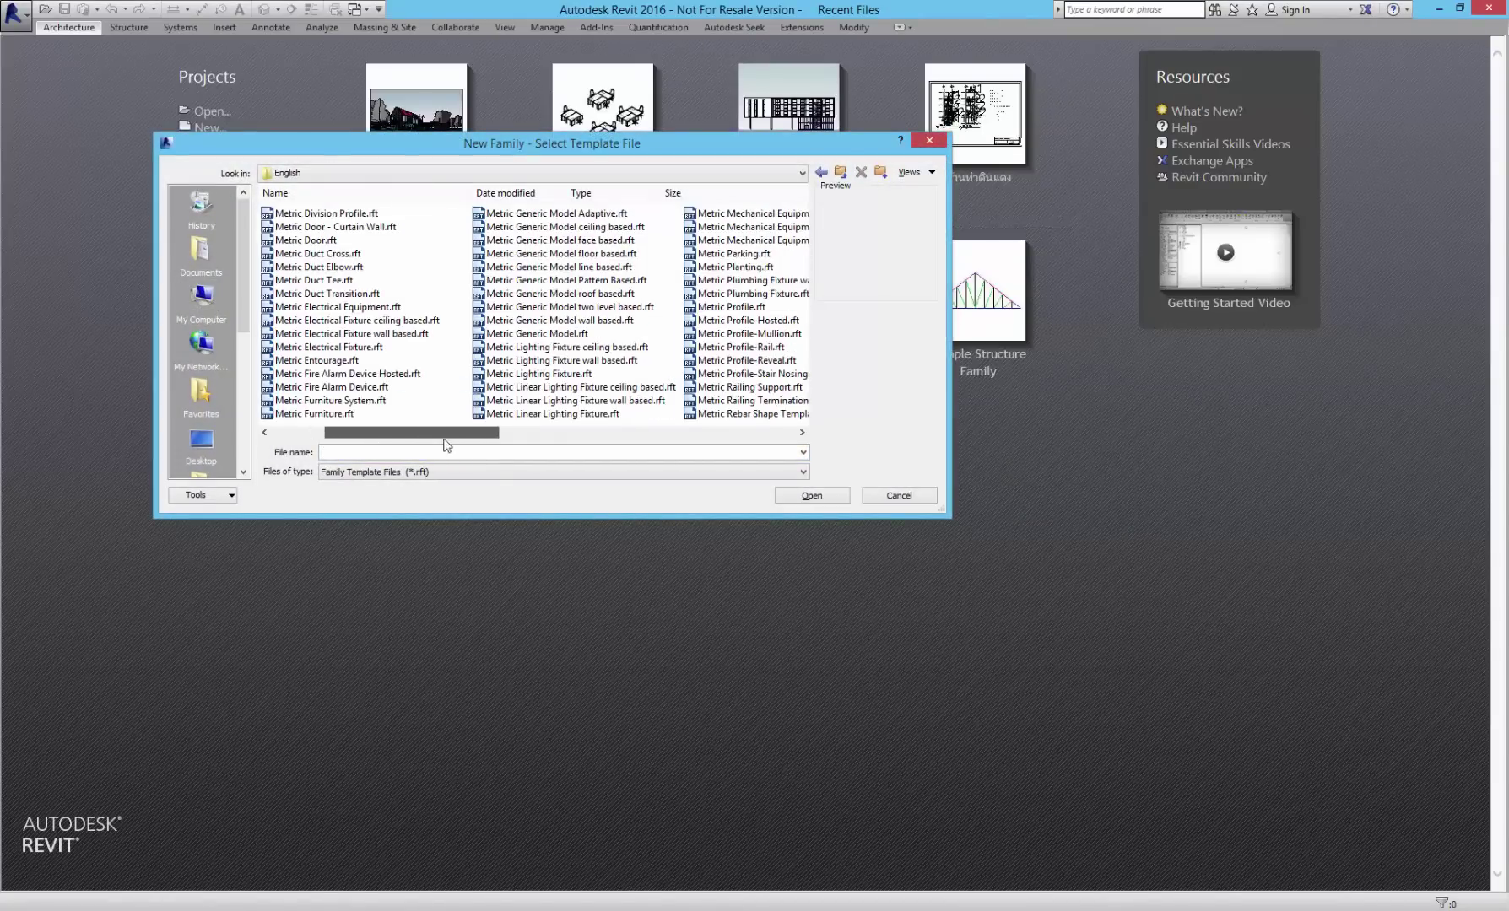
left_click(572, 322)
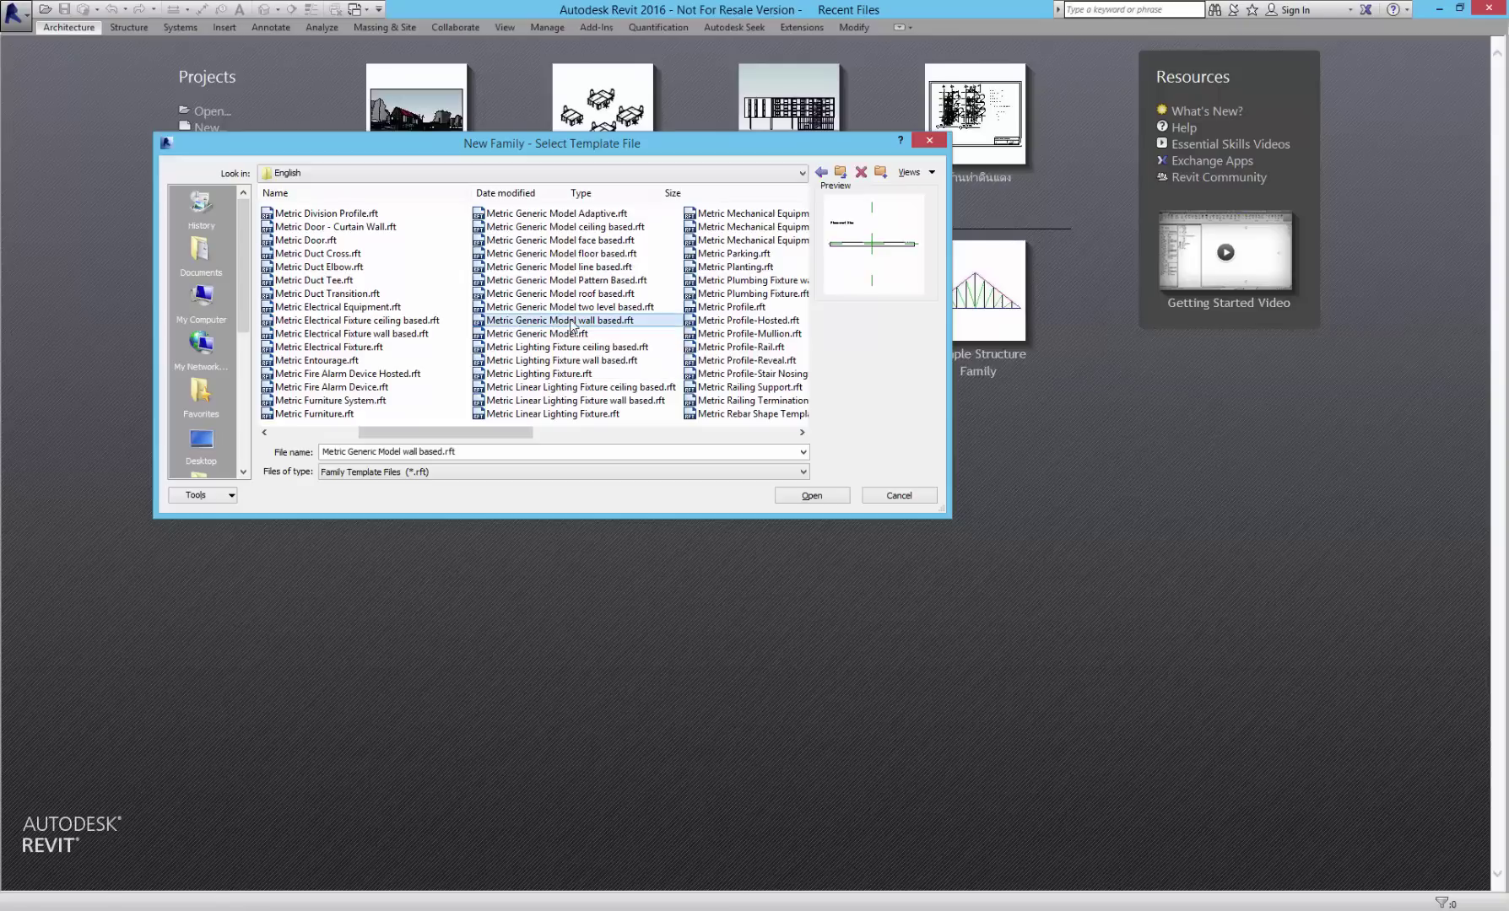
left_click(820, 496)
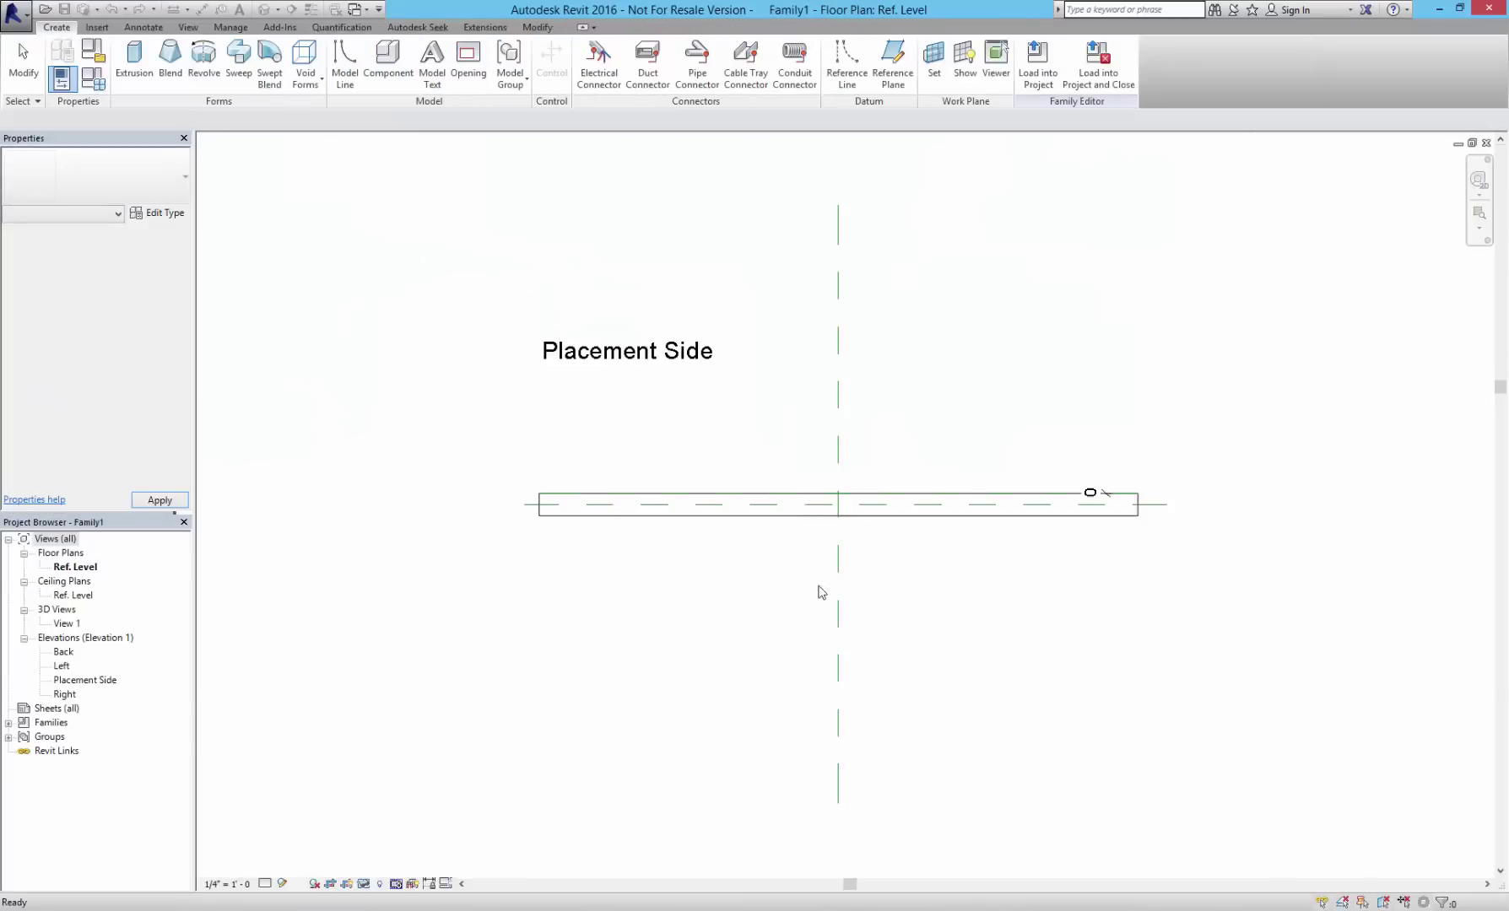
- Change the wall-based family's Family Category from Generic Models to Doors
scroll(862, 501, "up", 3)
scroll(869, 502, "down", 2)
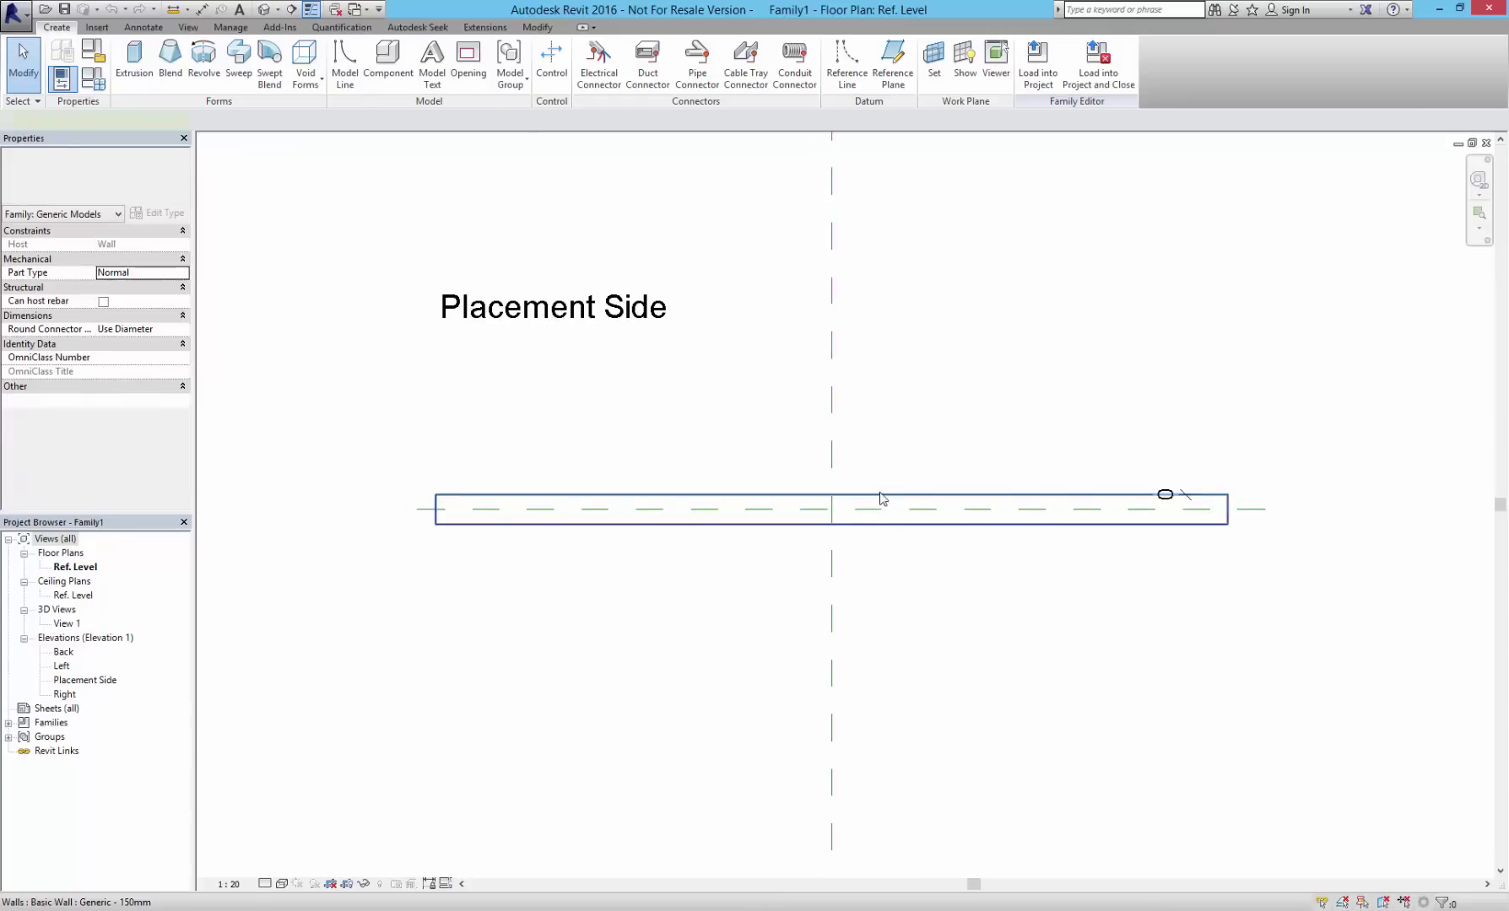
left_click(879, 501)
left_click(932, 407)
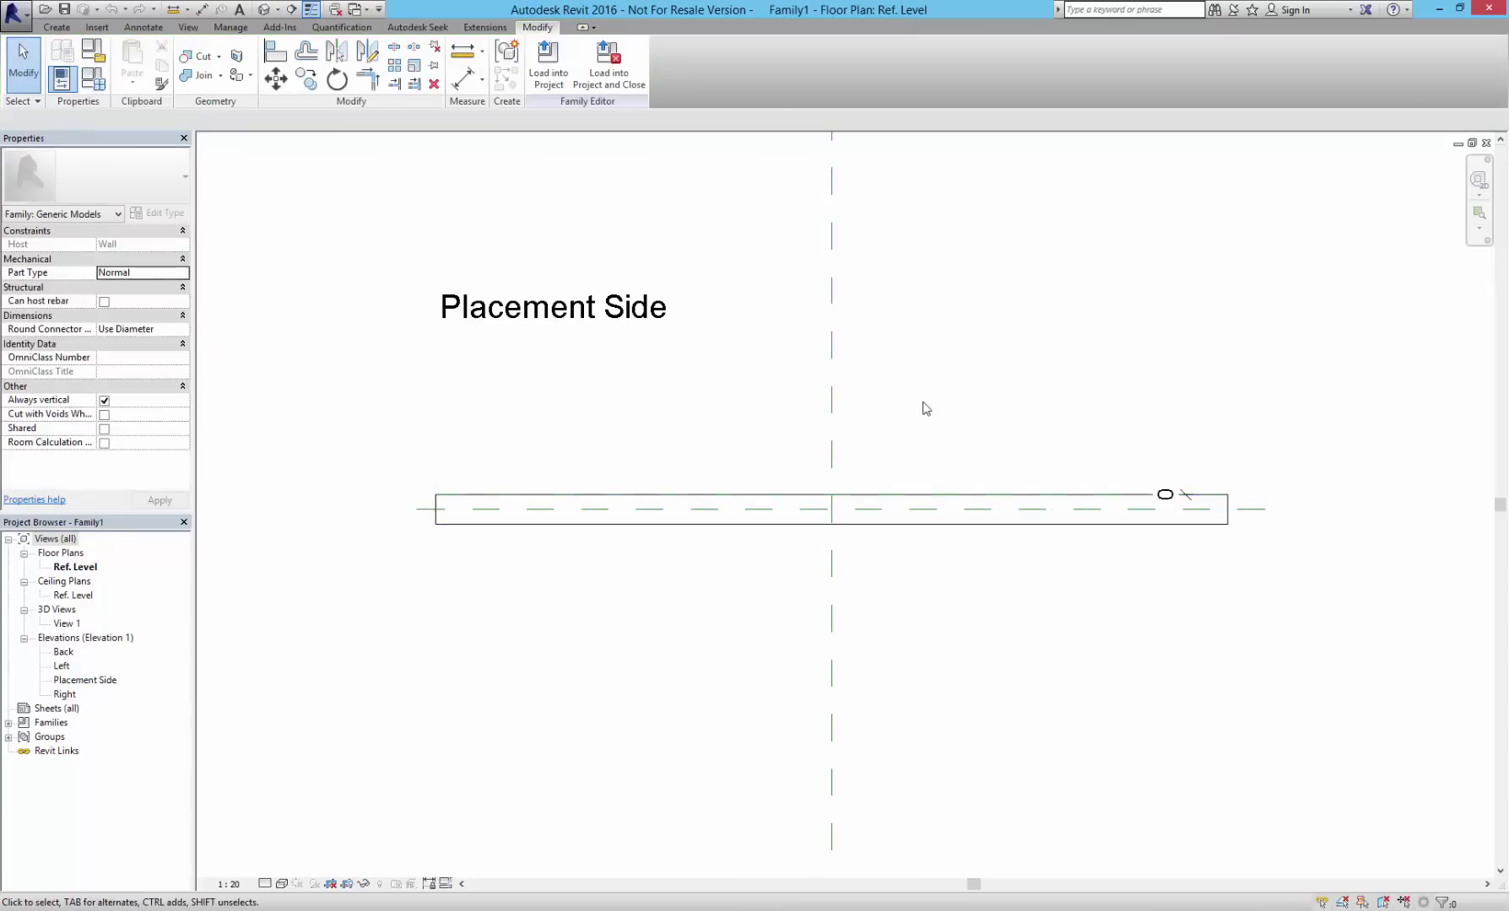
middle_click_drag(938, 403, 969, 402)
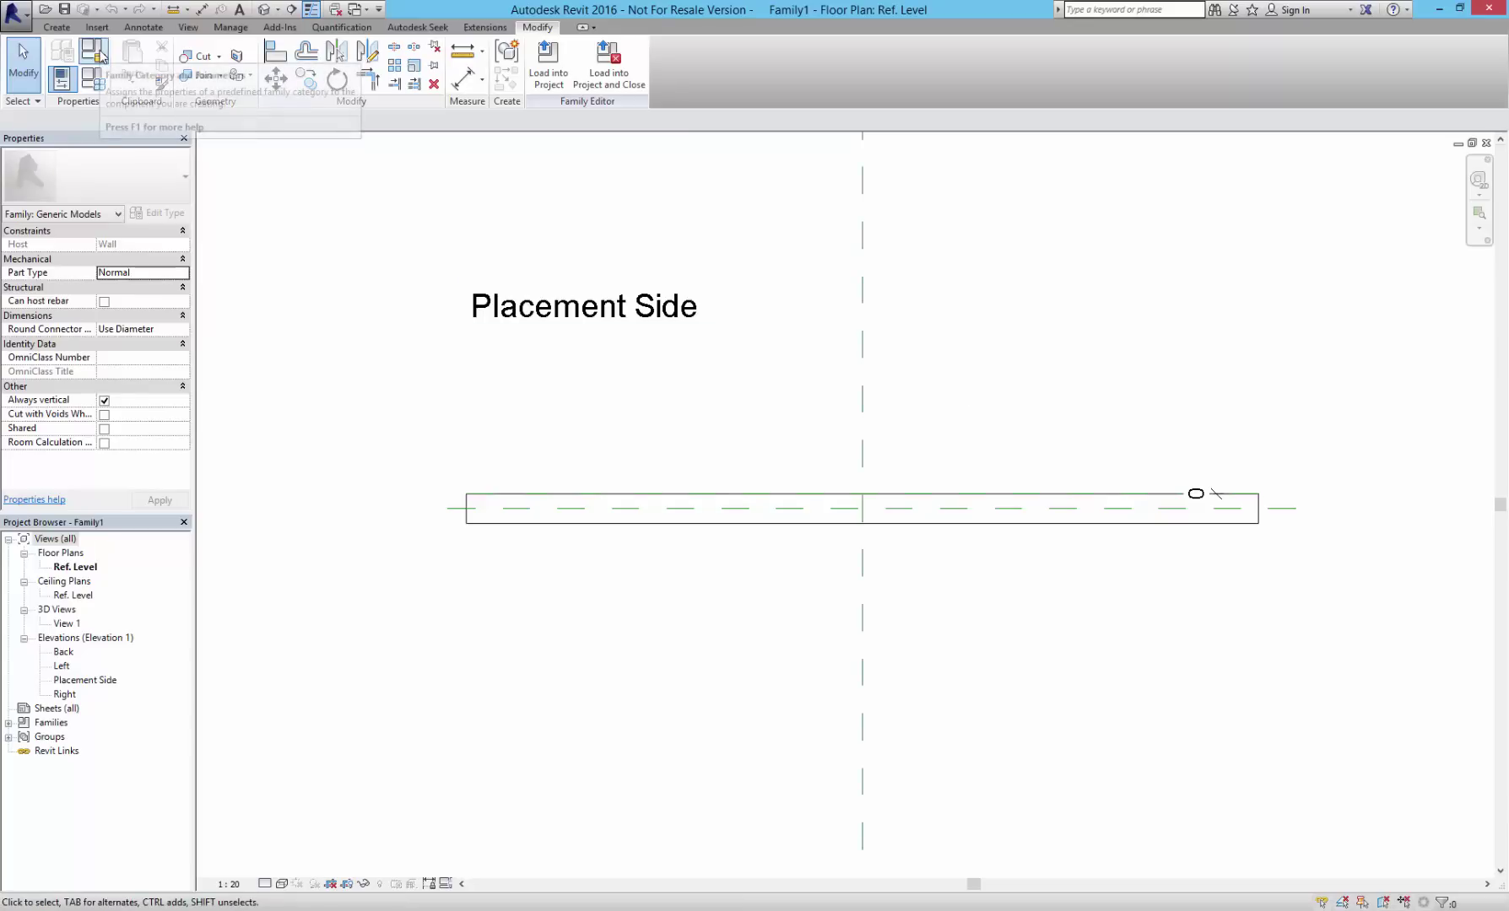
left_click(95, 51)
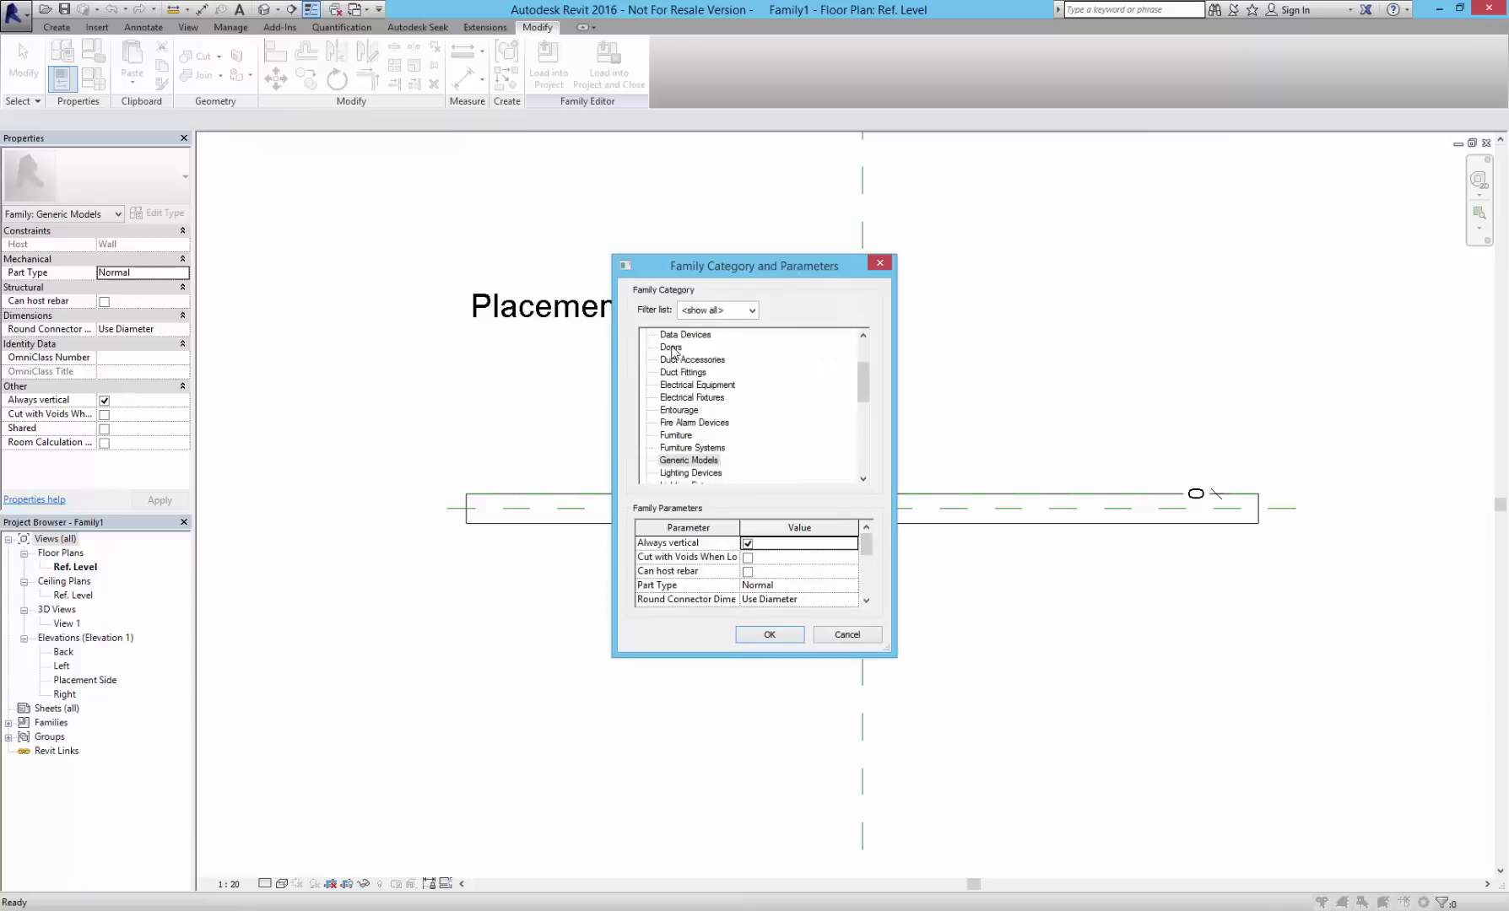
left_click(671, 347)
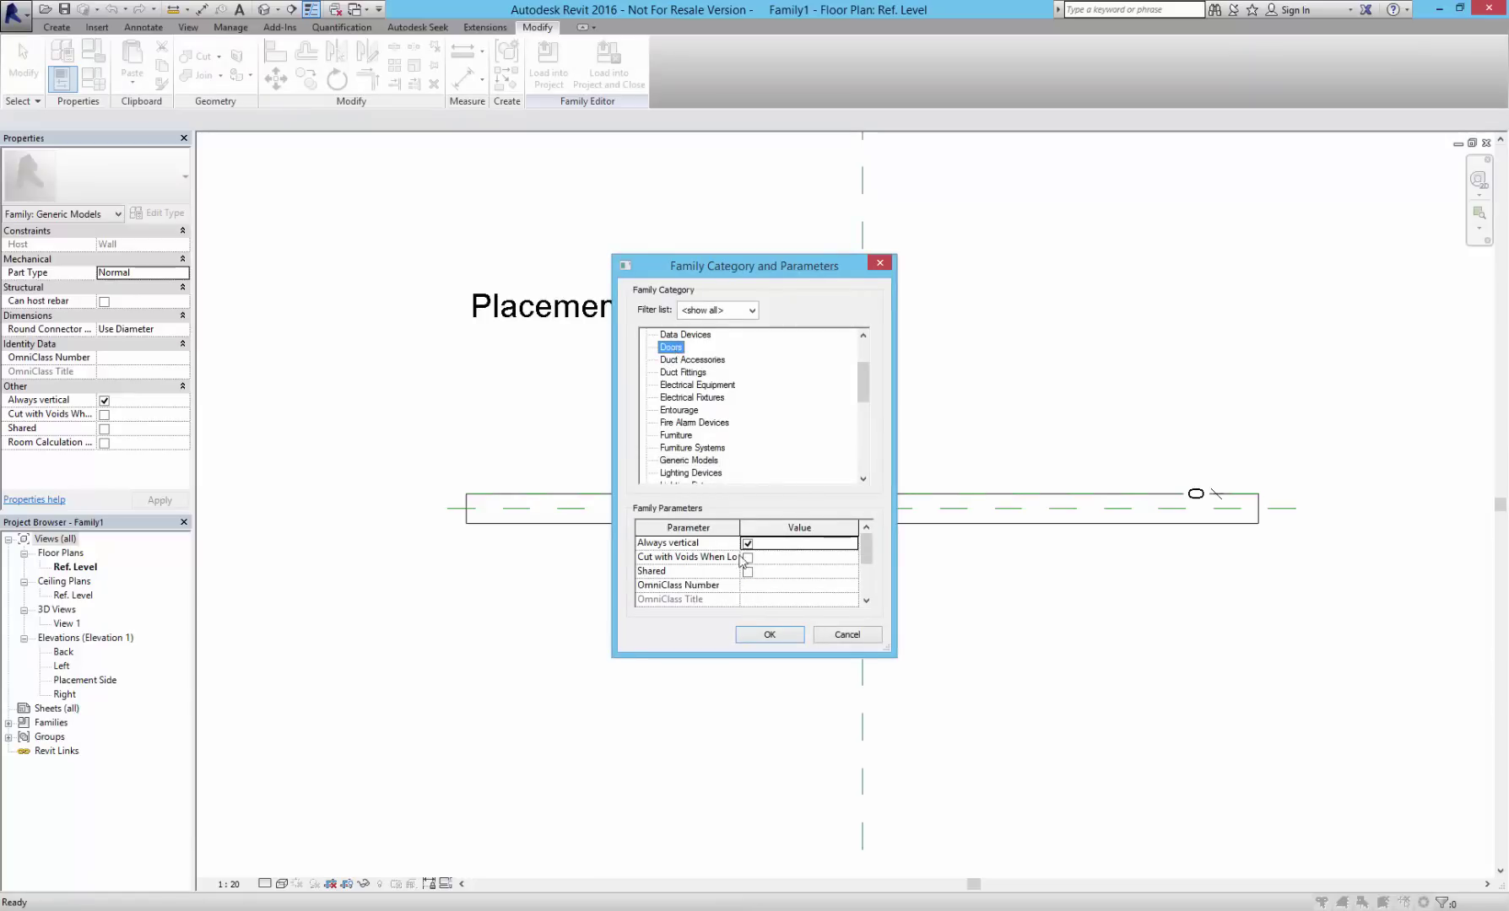
left_click(769, 635)
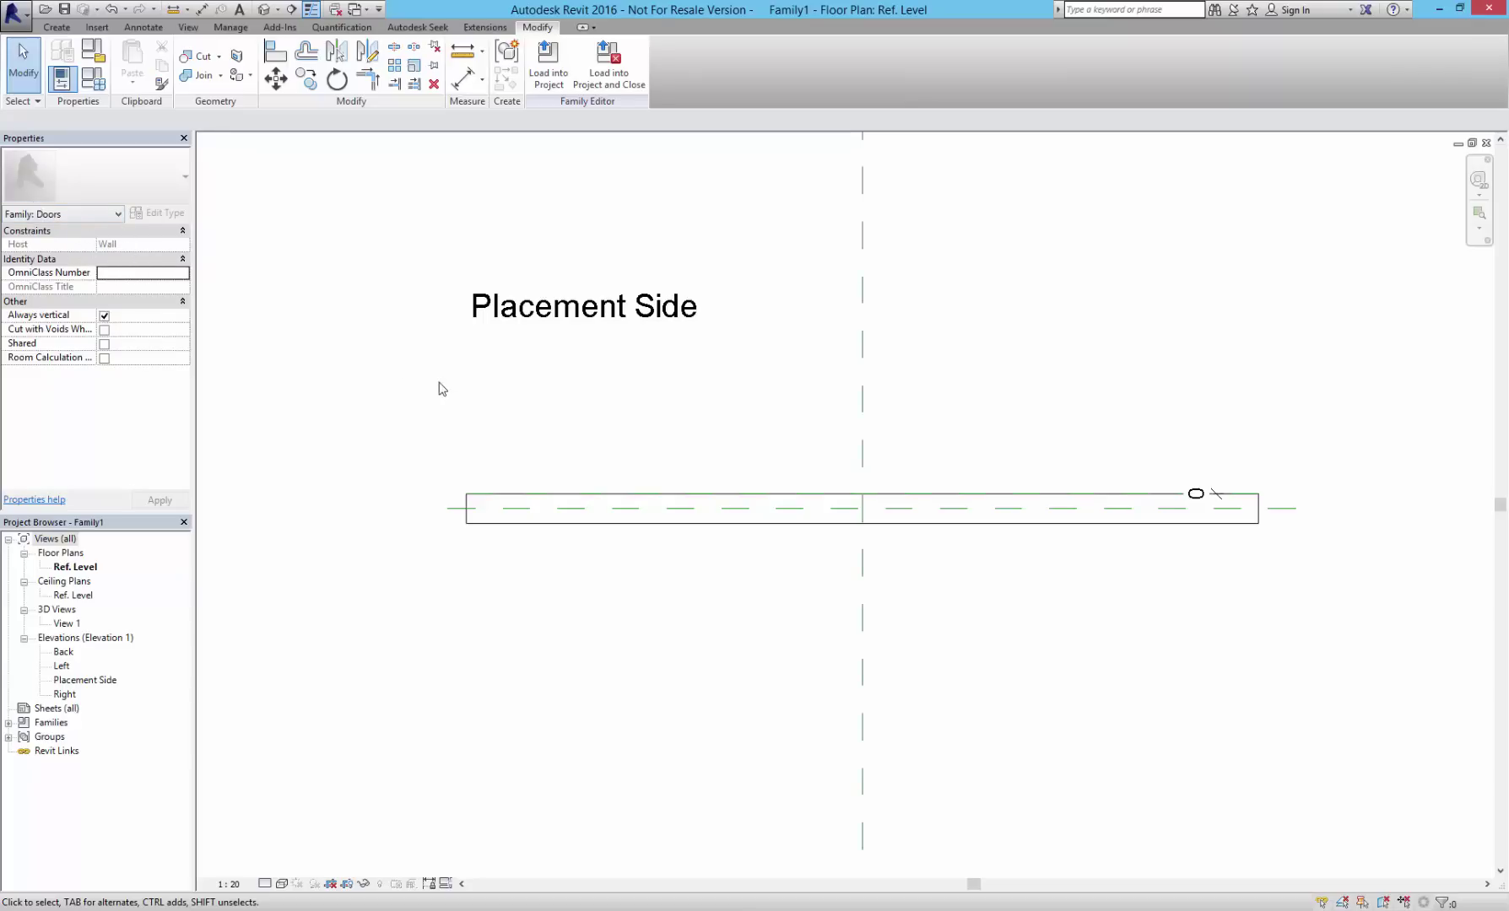
middle_click_drag(508, 438, 503, 427)
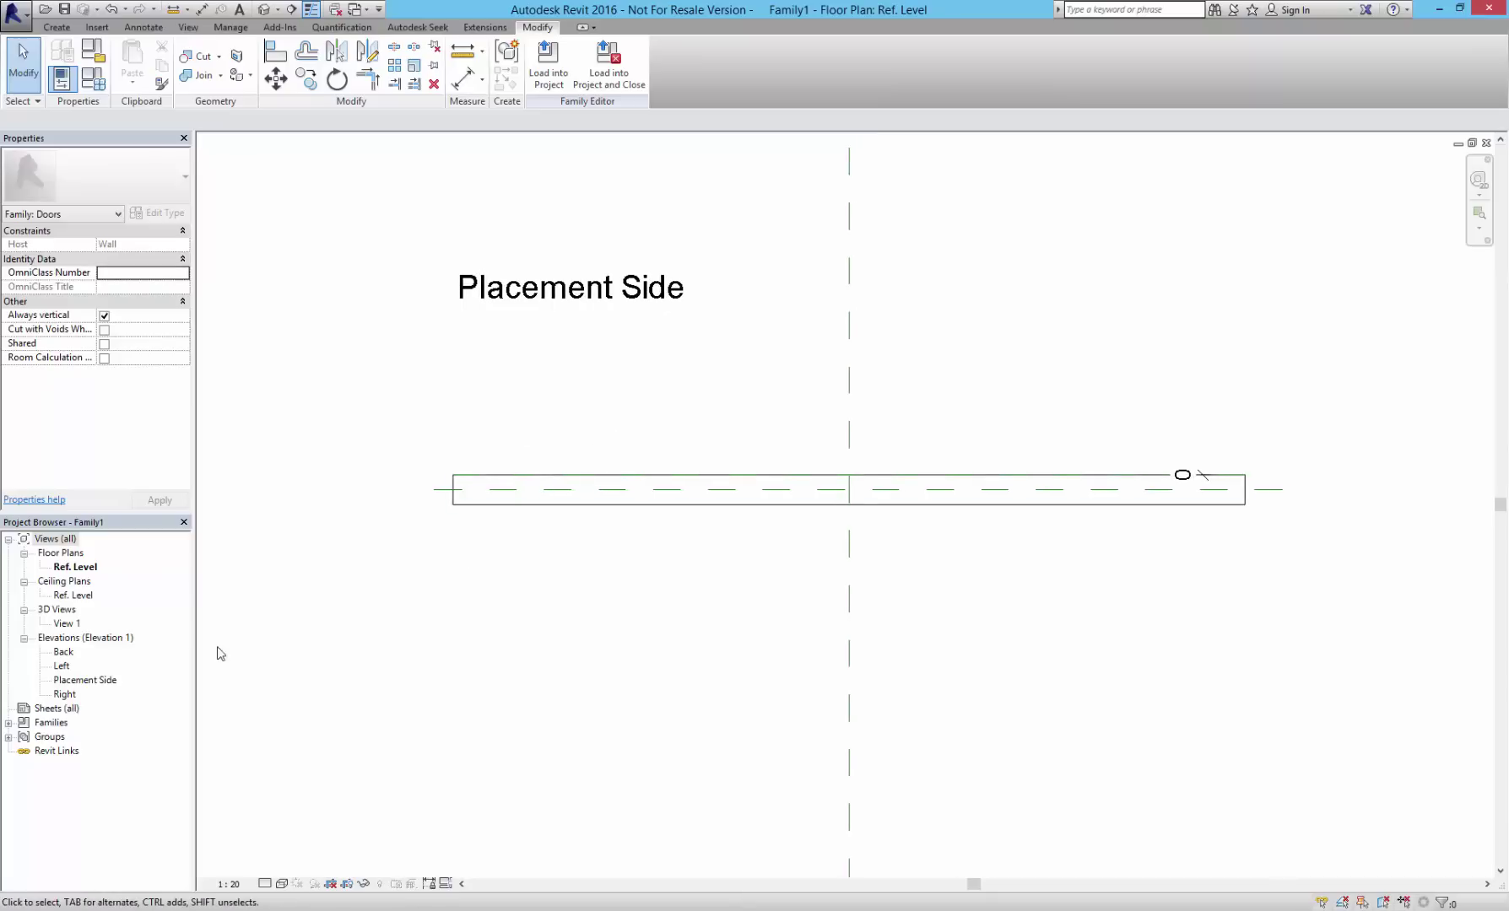
- Open the Placement Side elevation zoomed to fit, tile the views, and close the 3D and Right views
double_click(72, 680)
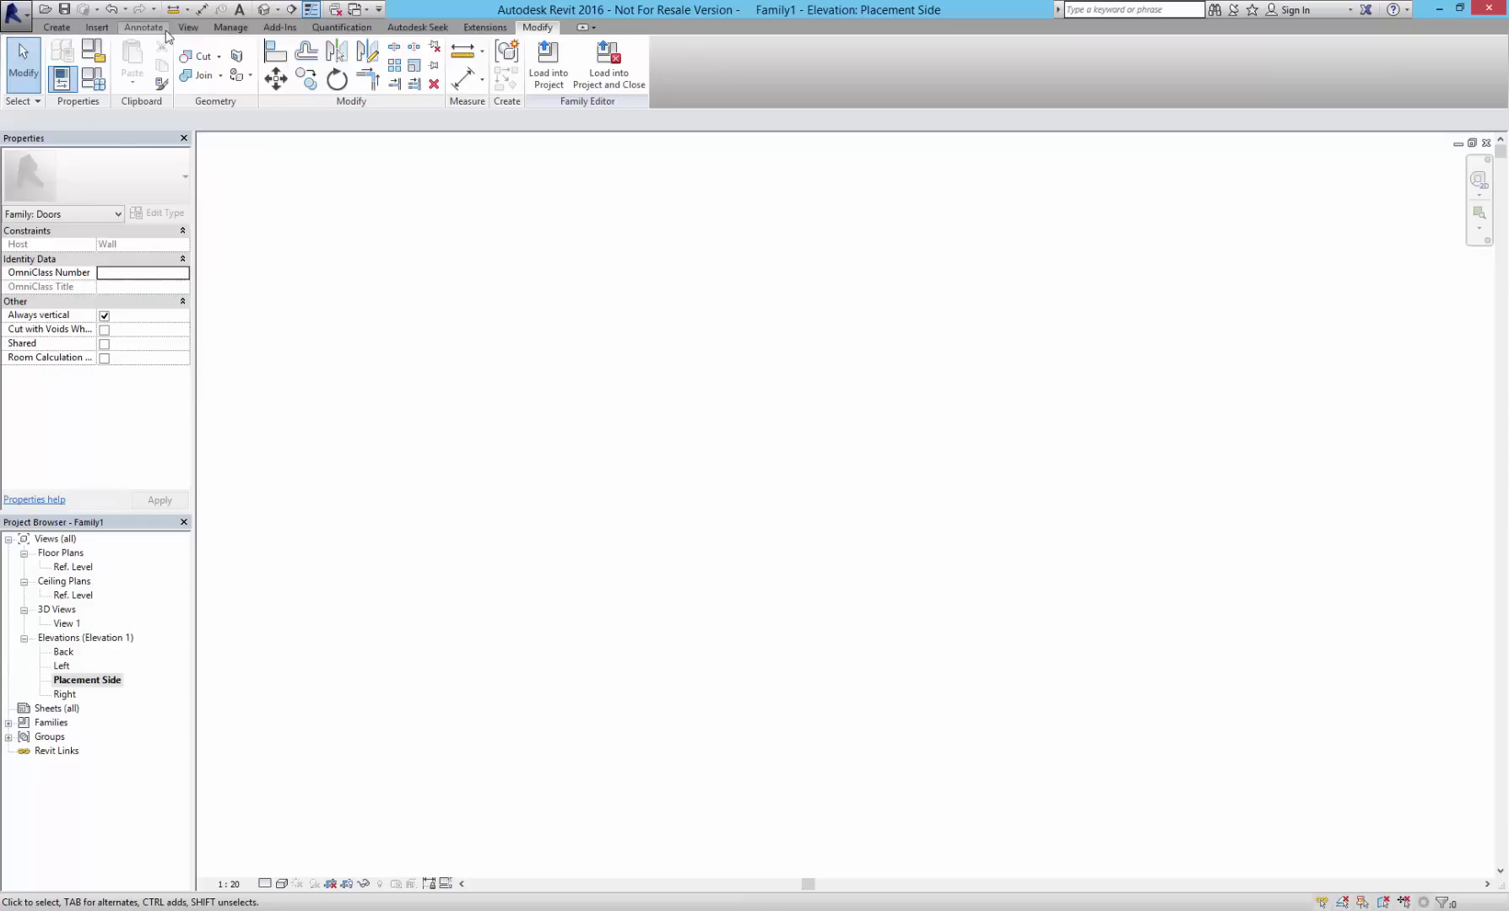
right_click(563, 464)
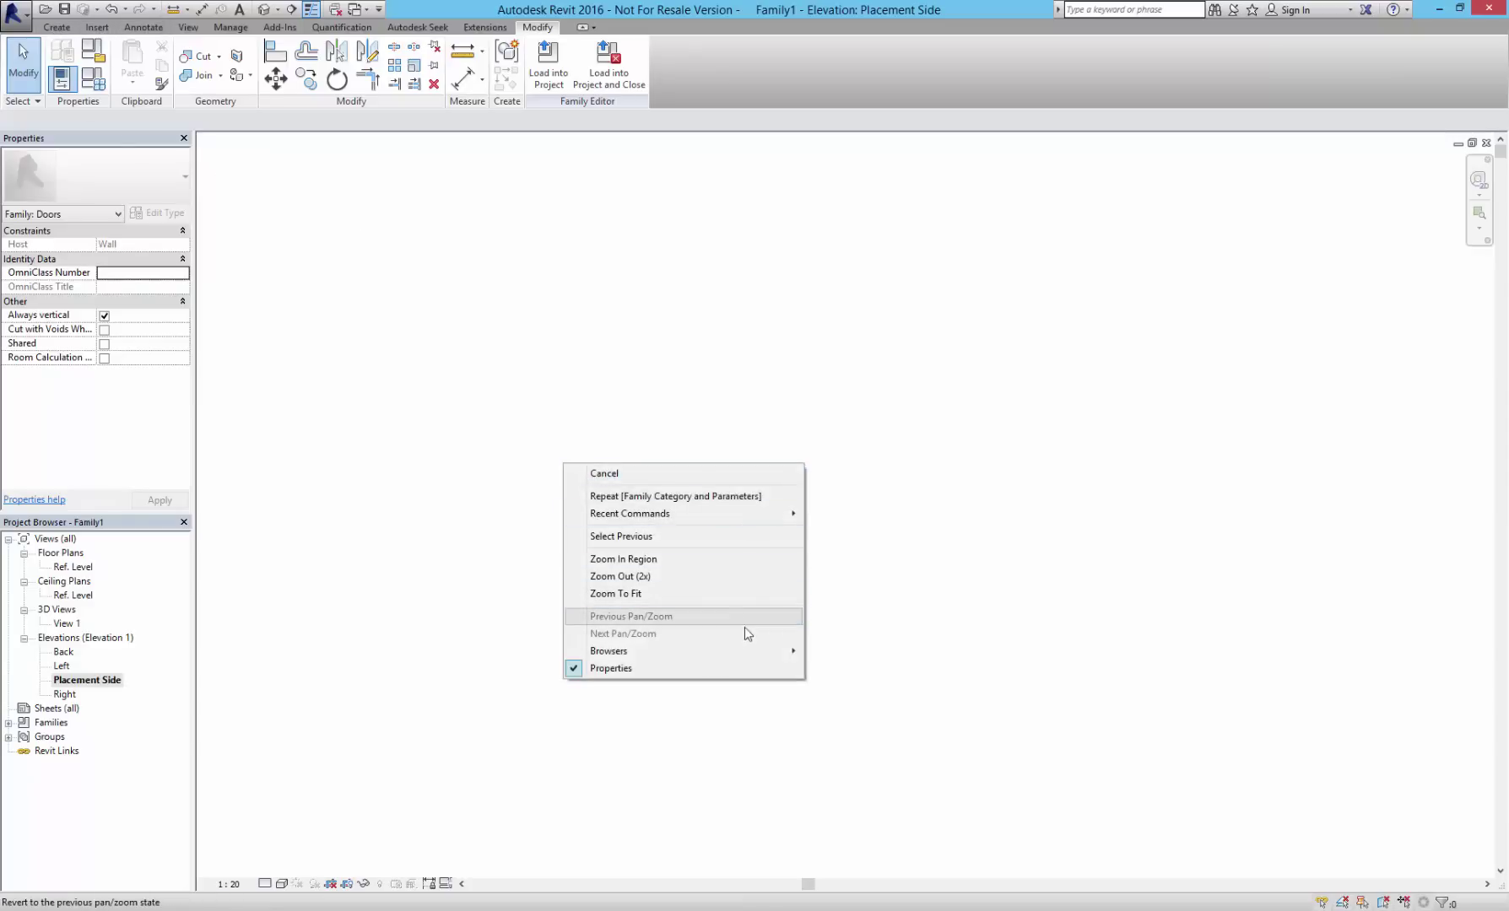
left_click(736, 590)
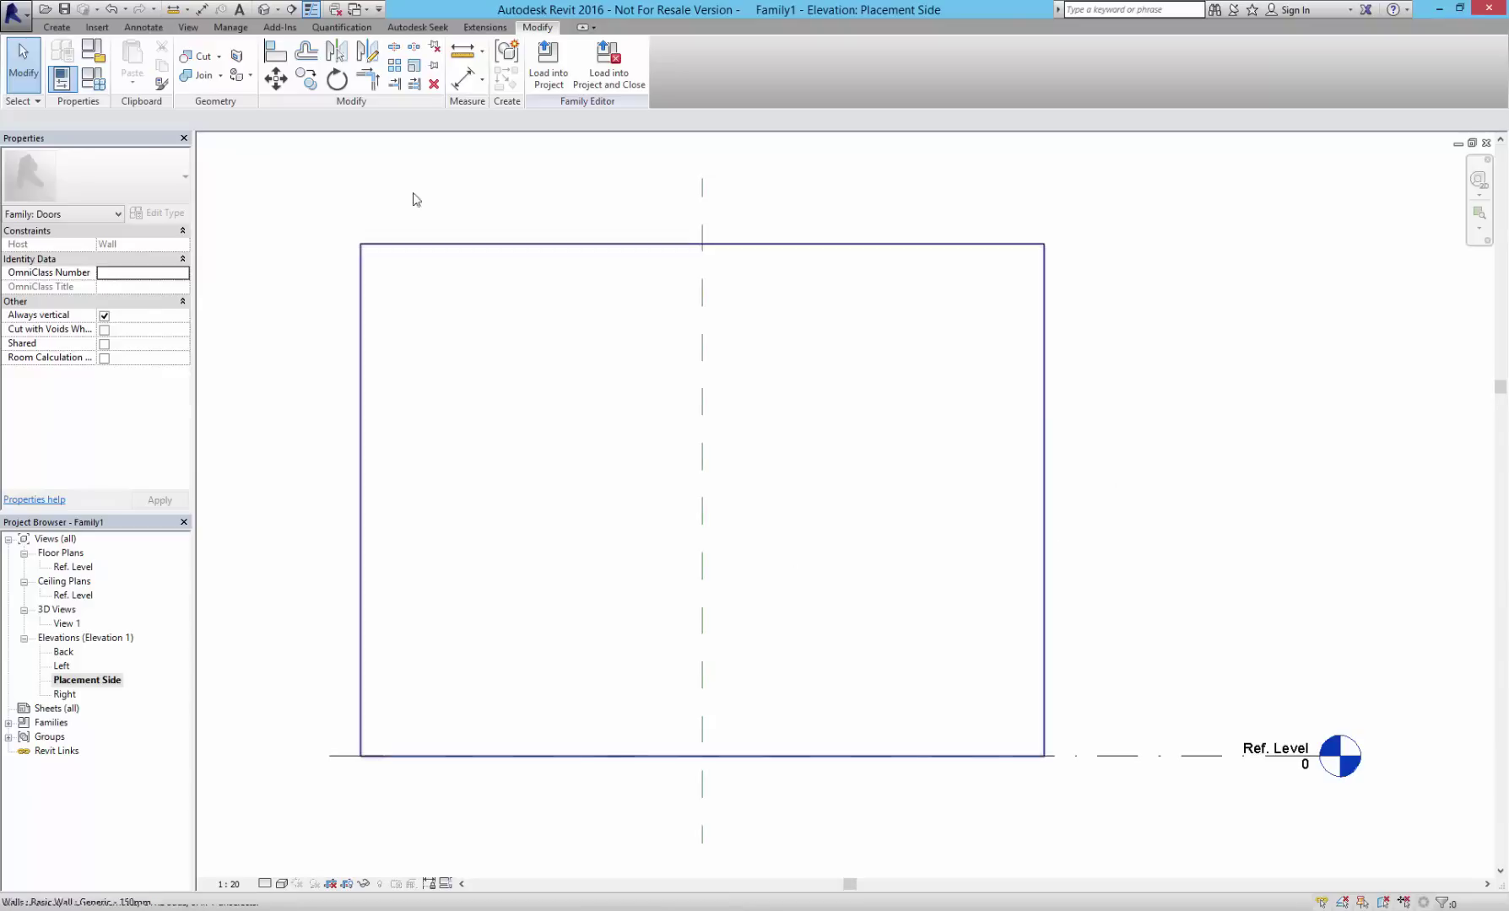
left_click(188, 27)
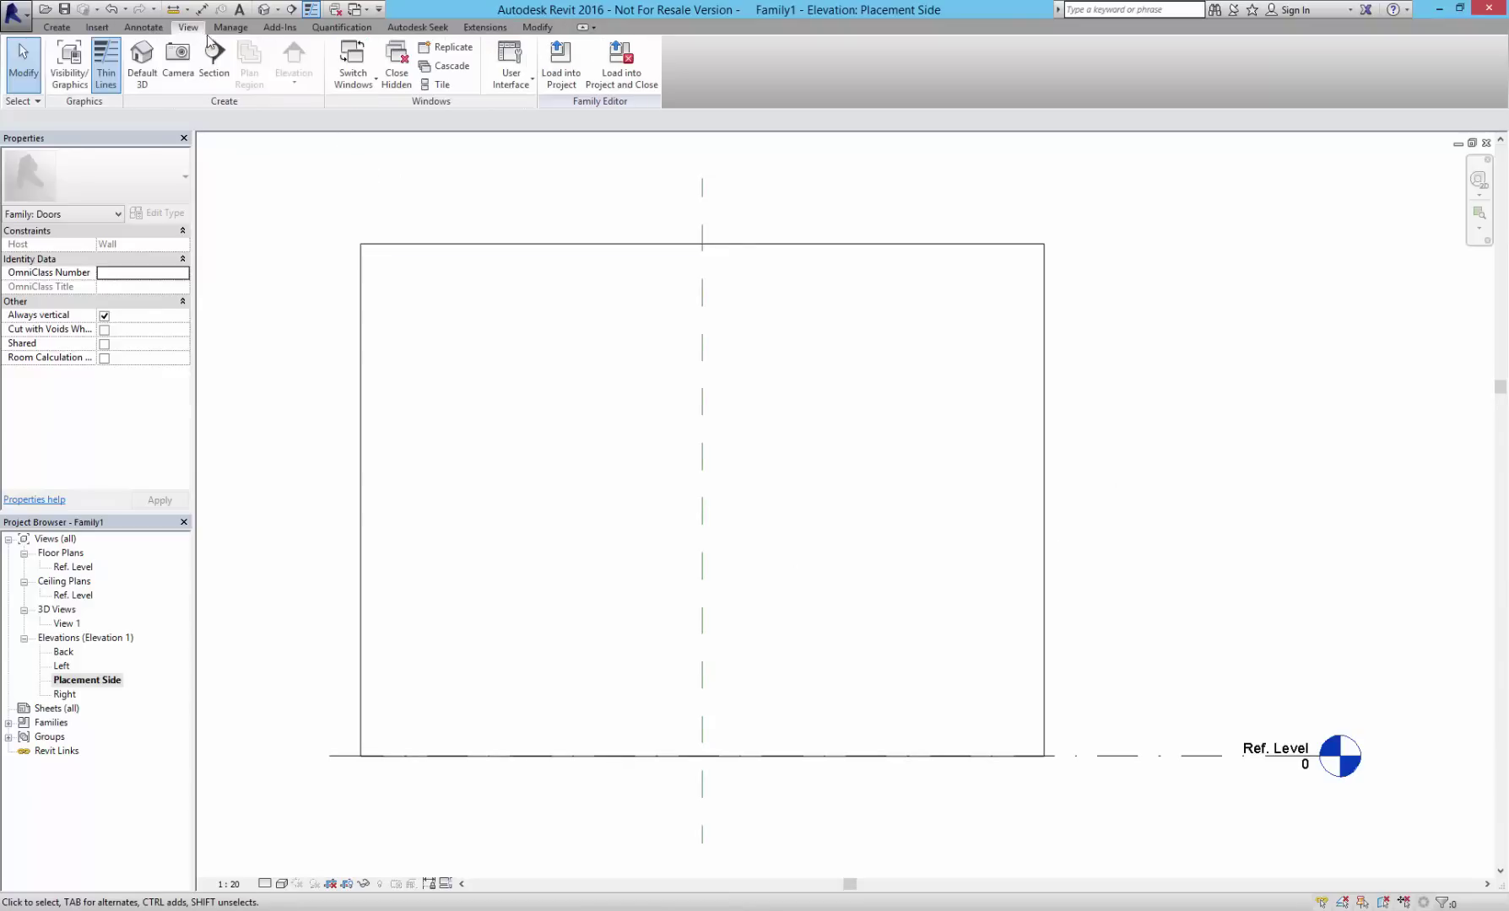
left_click(437, 84)
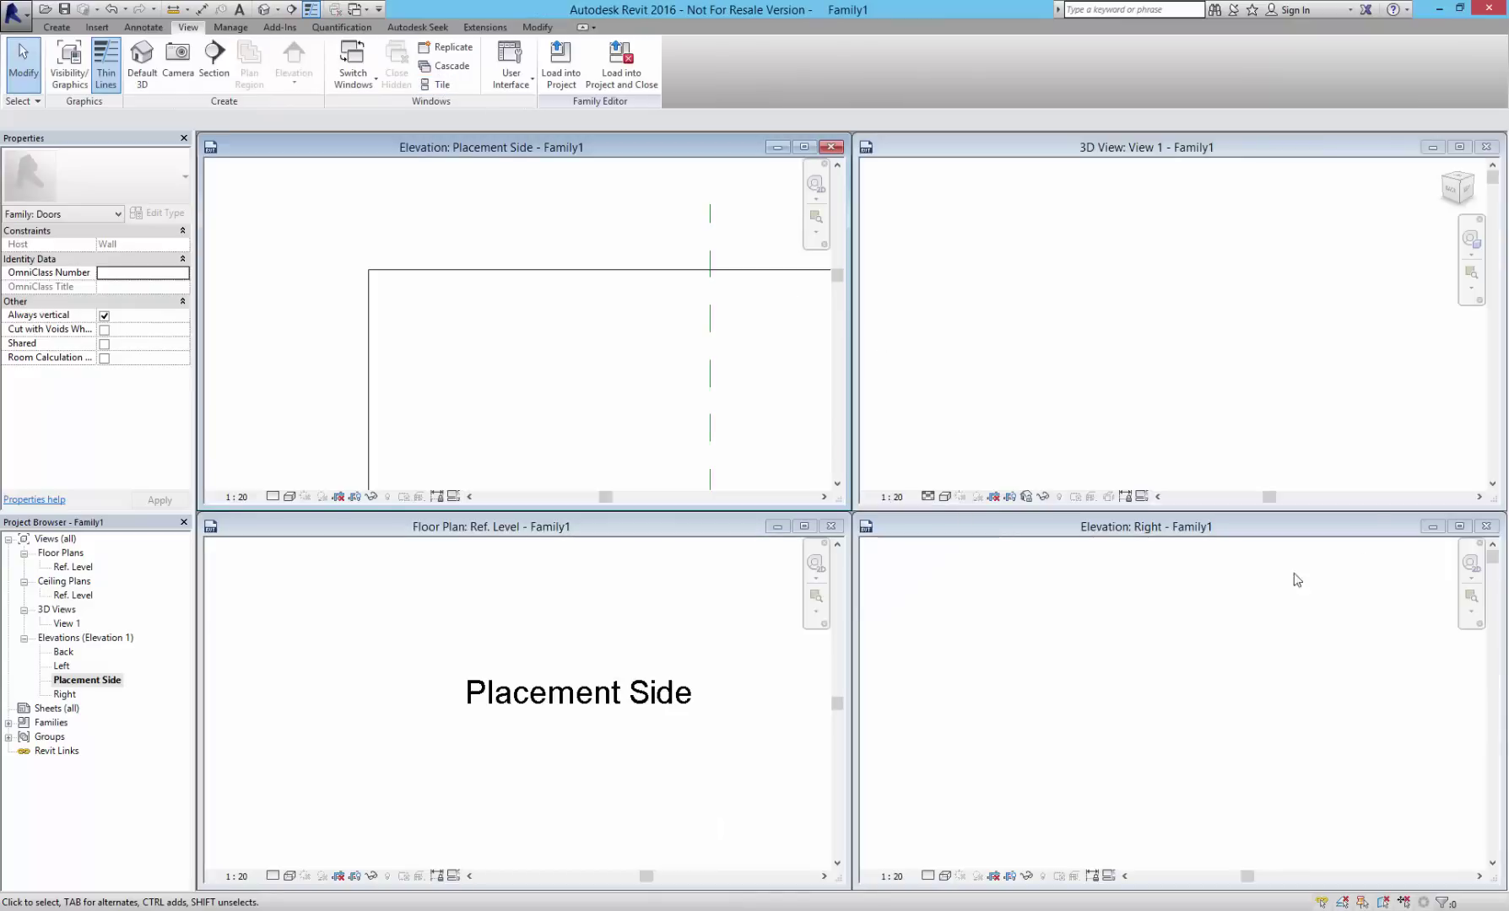
left_click(1486, 147)
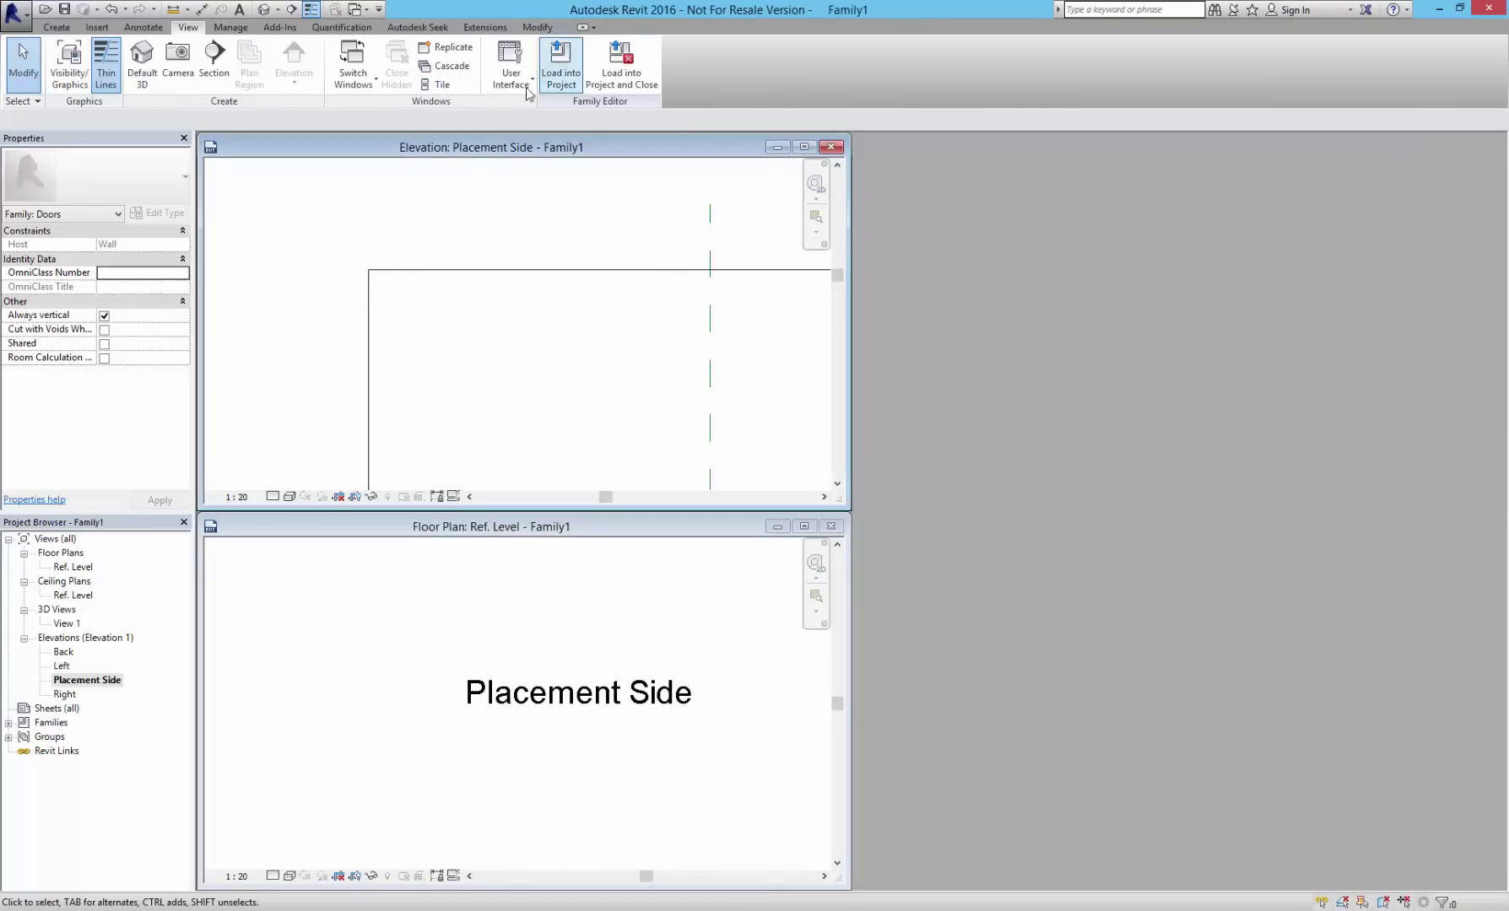
left_click(437, 84)
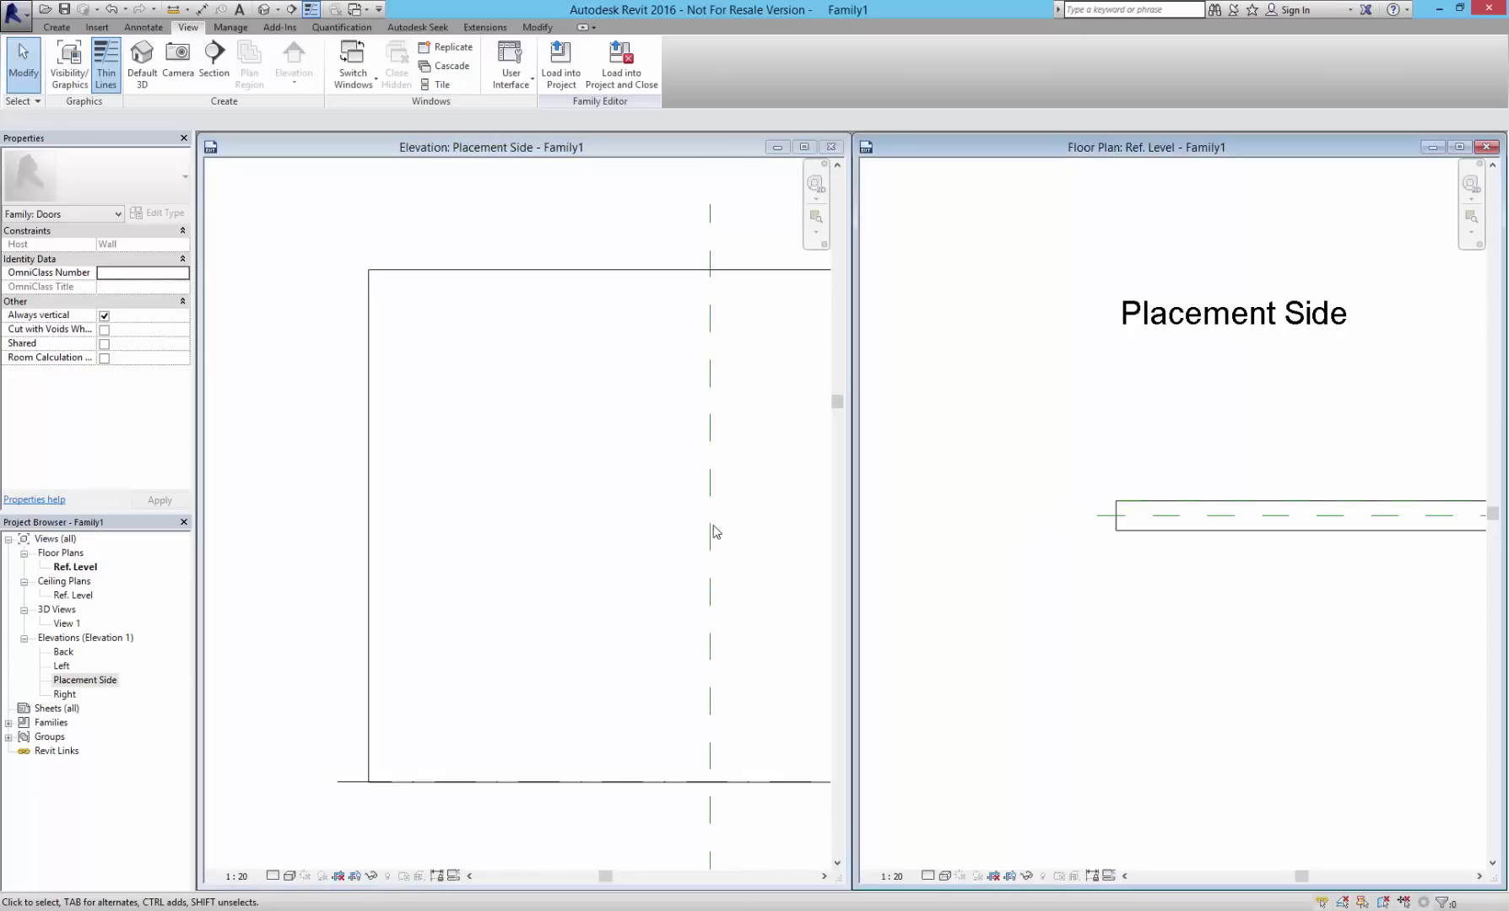
- Zoom and pan the elevation and floor plan windows to frame the door outline and reference line
scroll(535, 532, "down", 3)
middle_click_drag(664, 528, 512, 550)
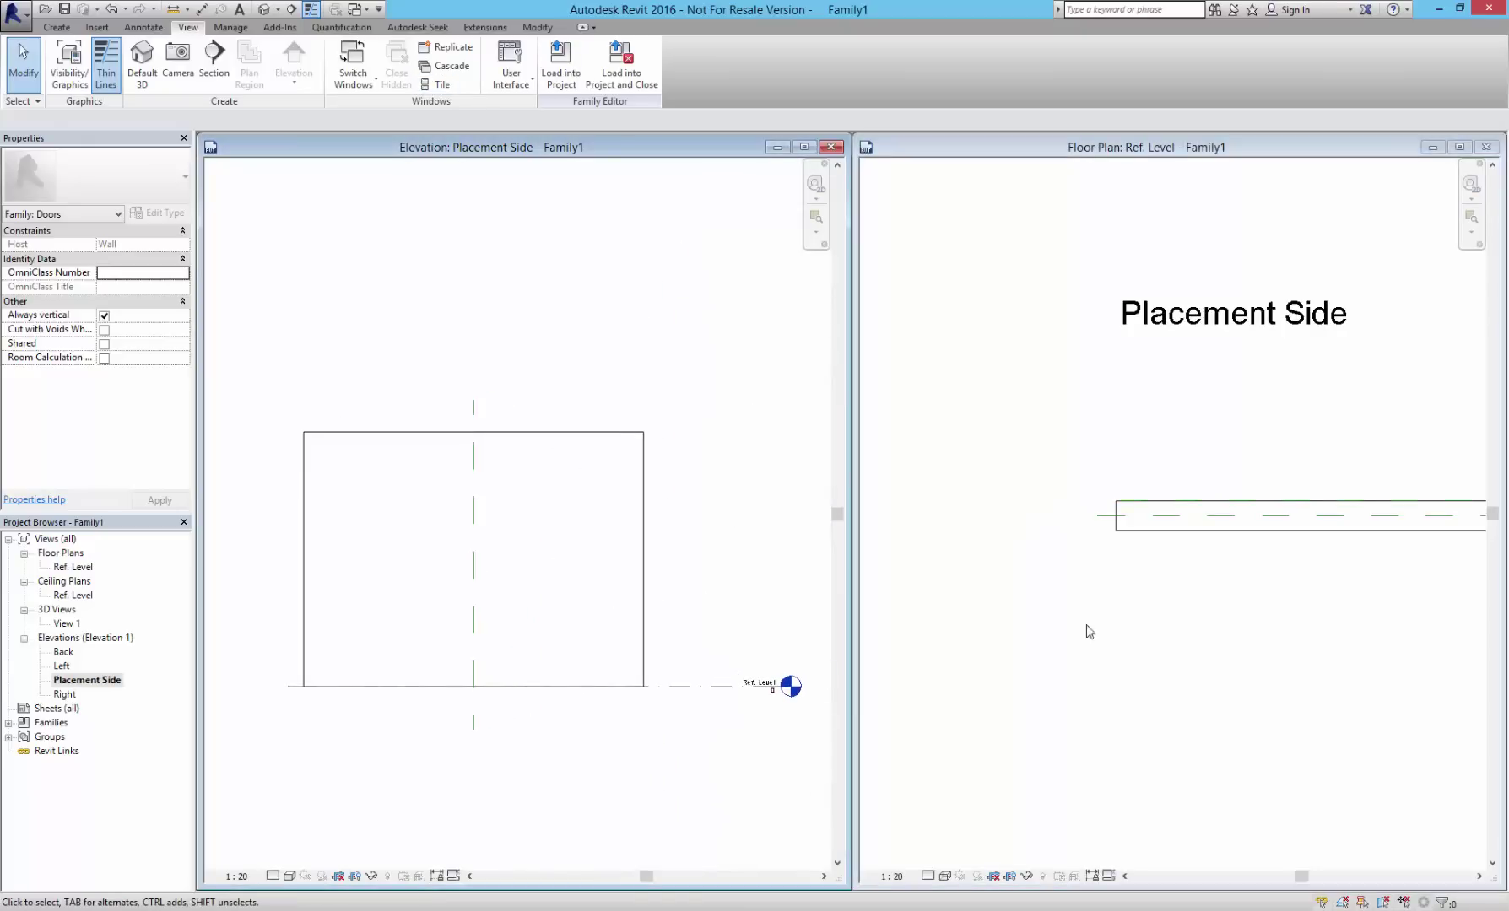
middle_click_drag(1269, 630, 1076, 633)
scroll(1075, 633, "down", 2)
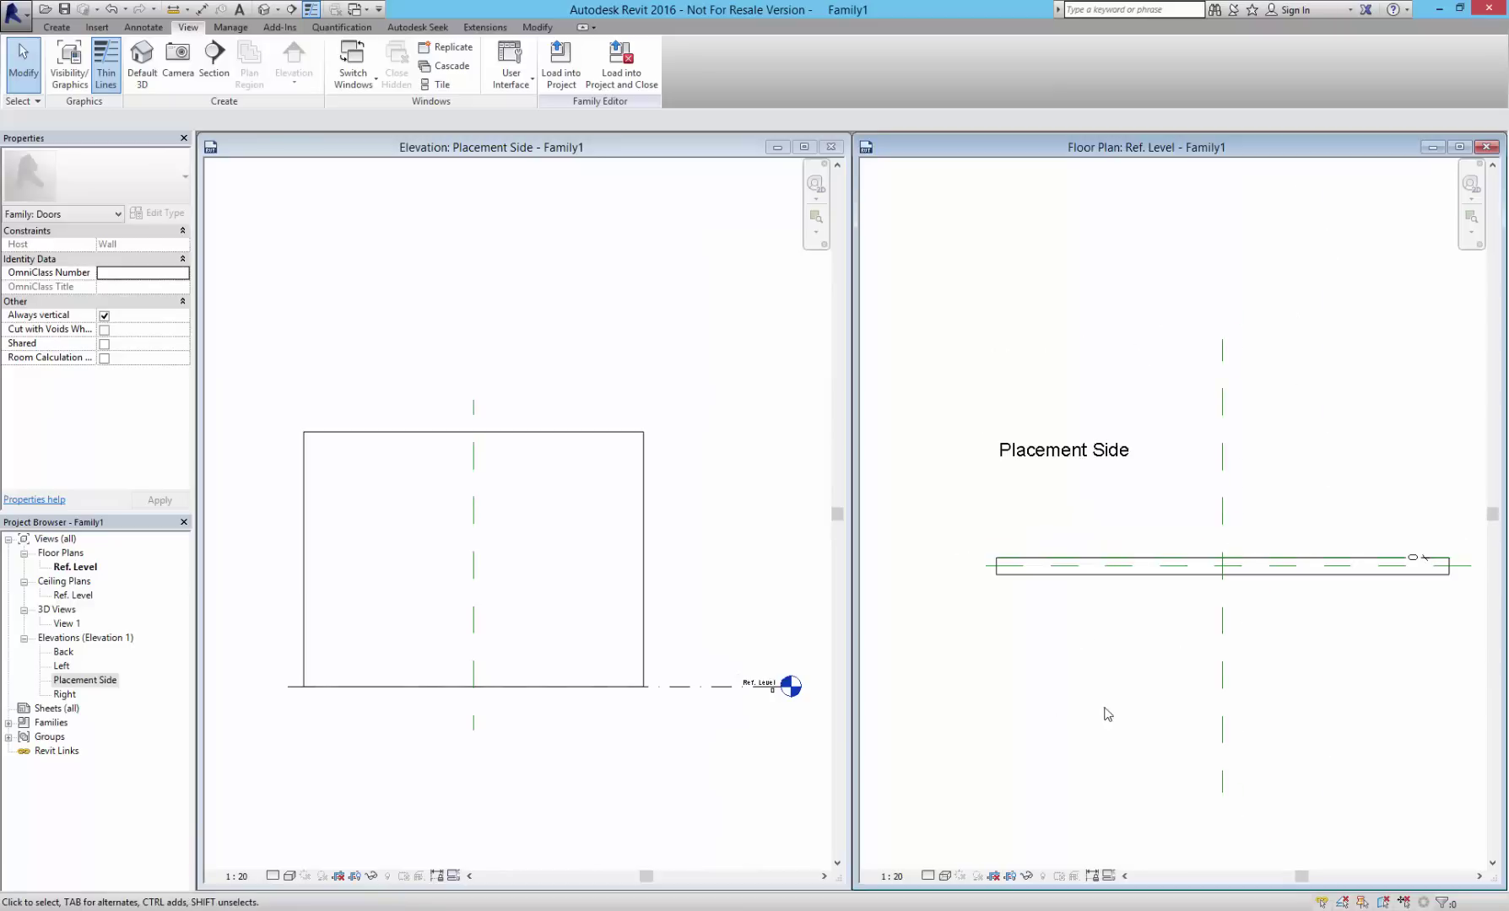
left_click(641, 793)
scroll(448, 761, "up", 1)
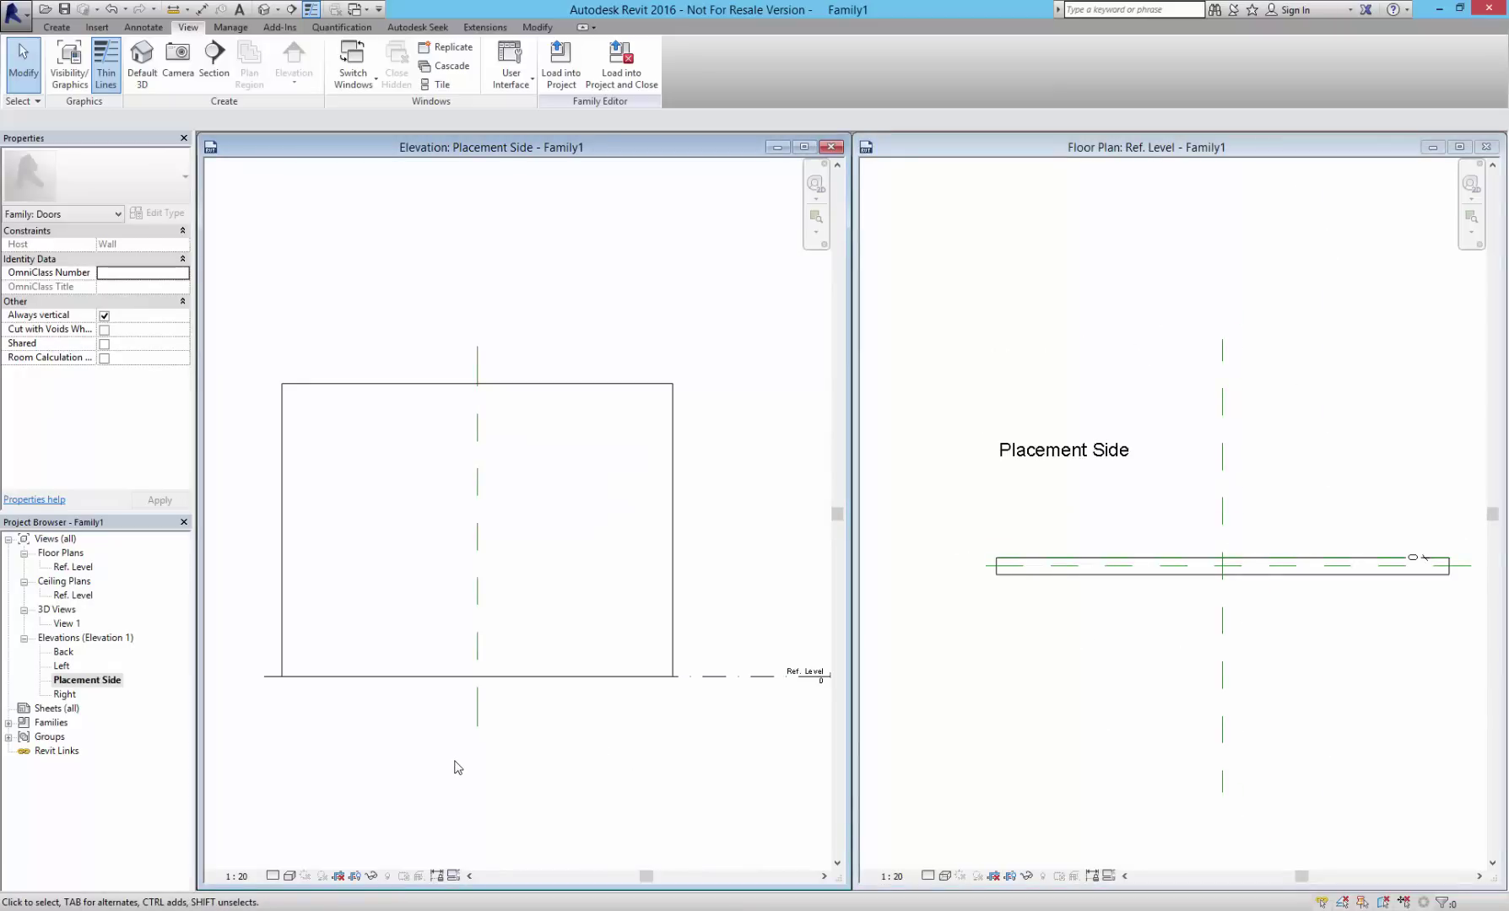
left_click(64, 28)
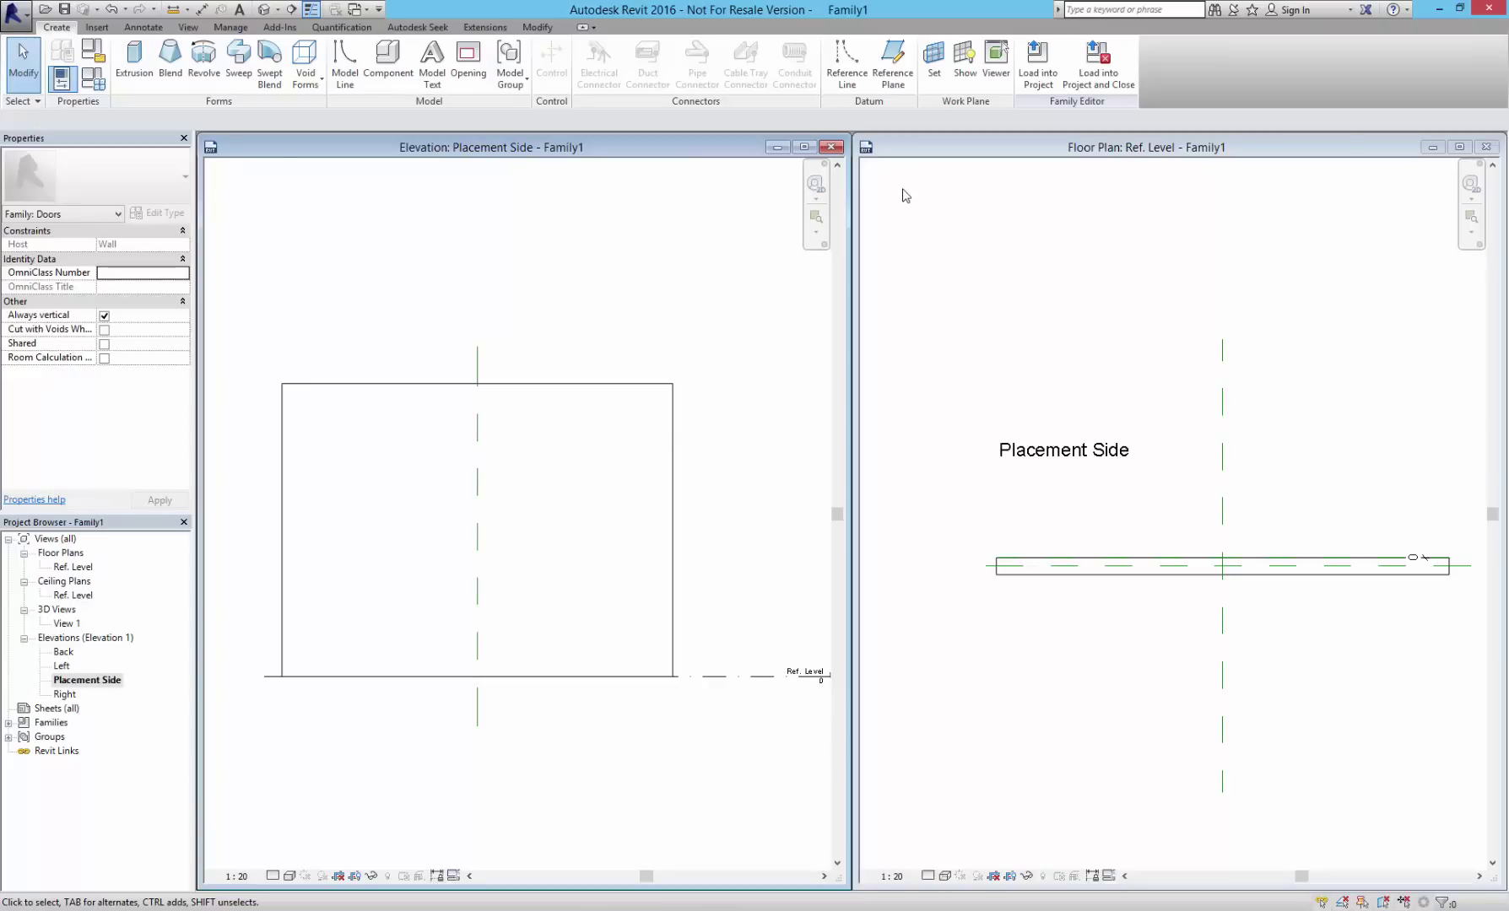
- Draw two vertical reference planes at the sides of the door opening in the elevation
left_click(882, 74)
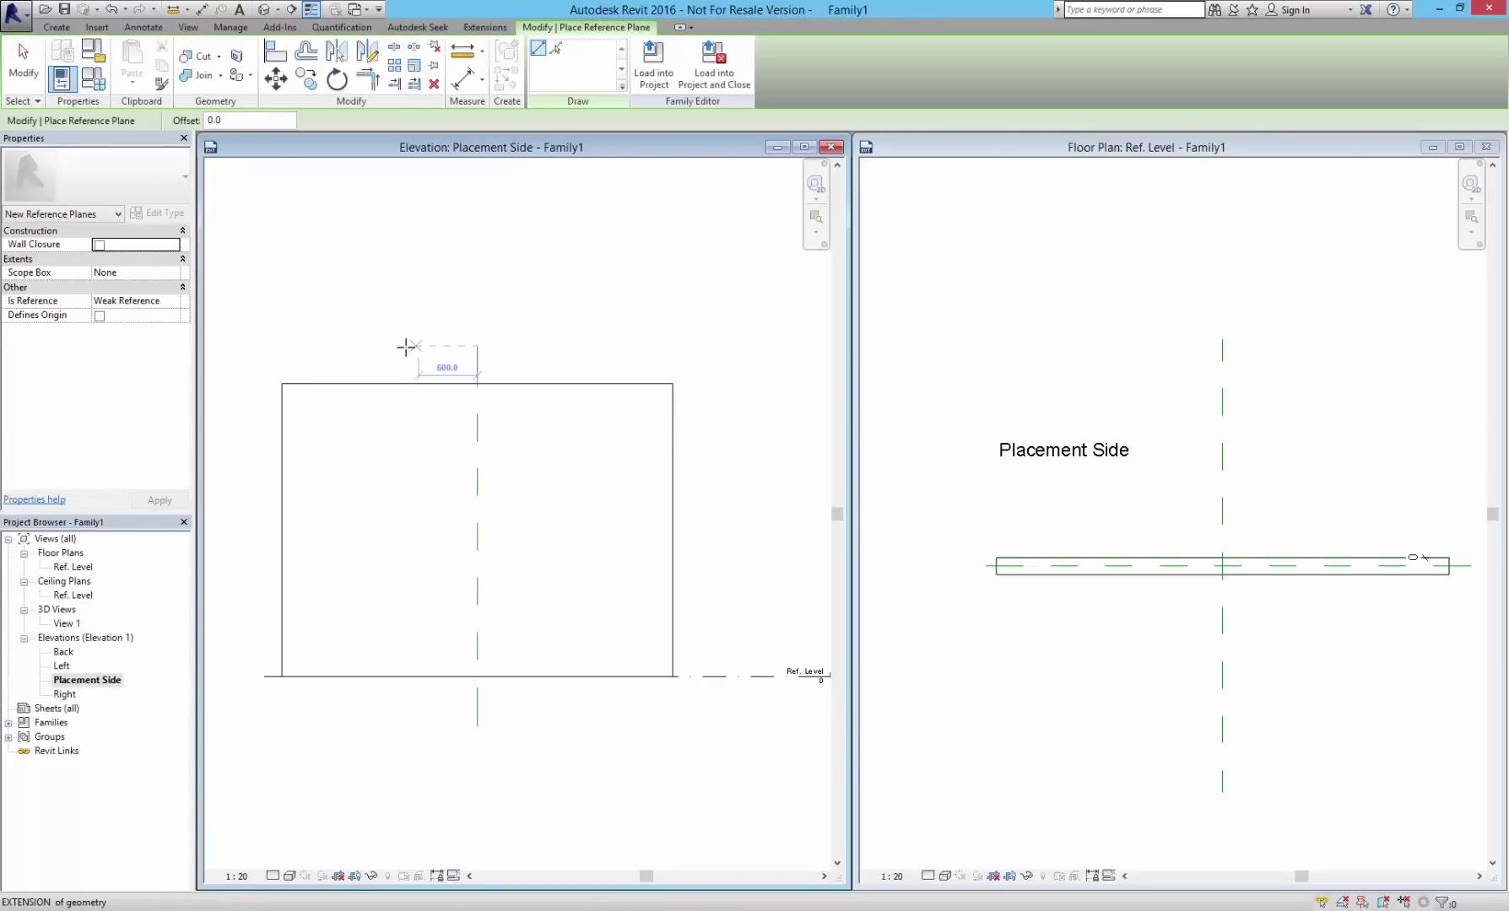
left_click(378, 345)
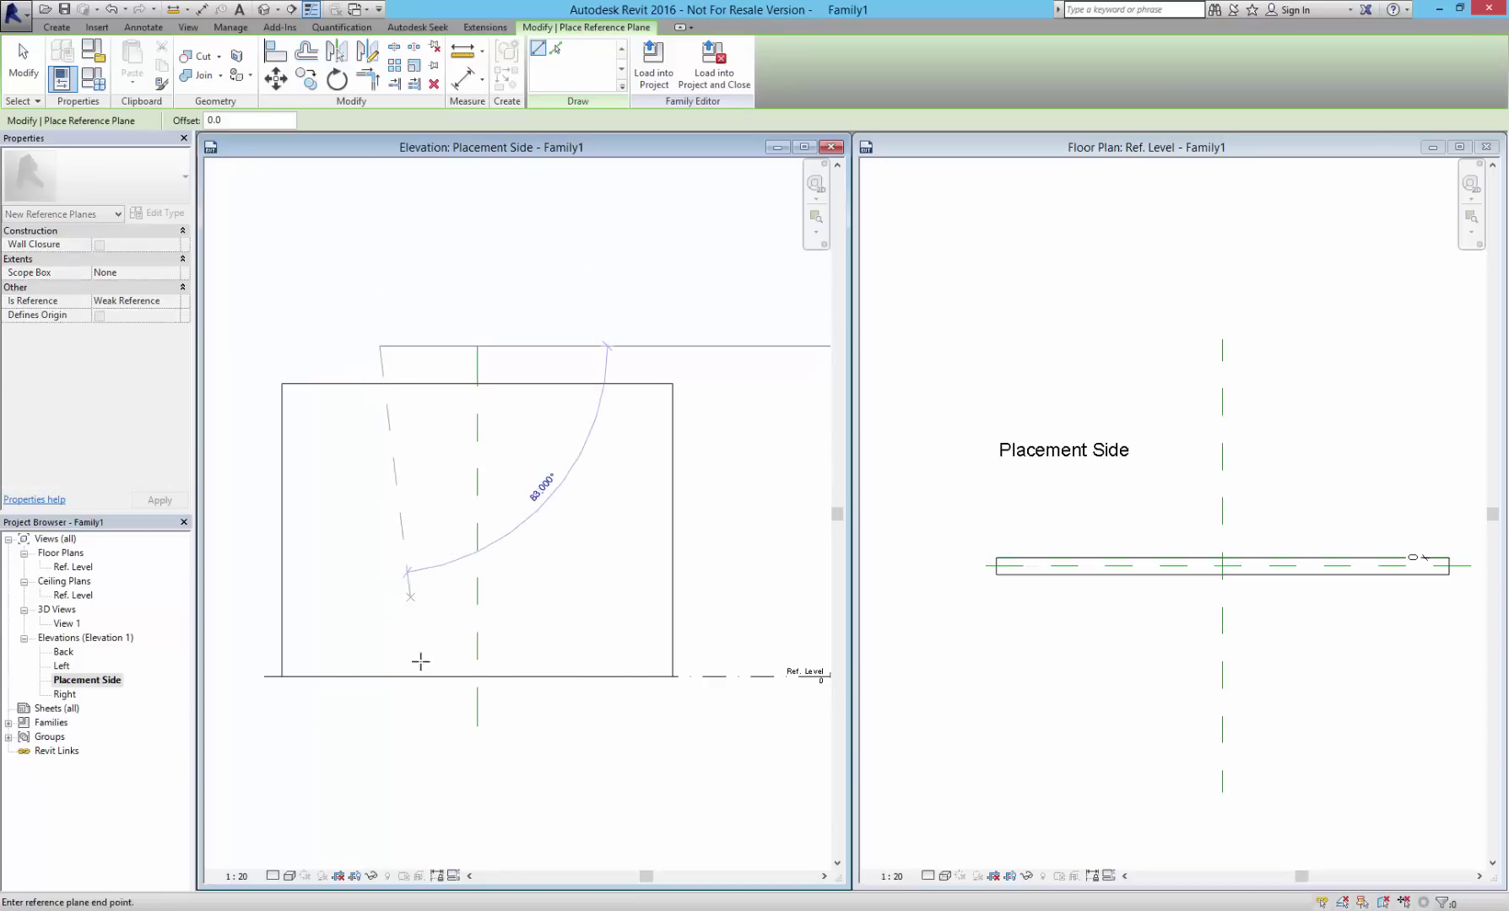
left_click(381, 740)
left_click(563, 342)
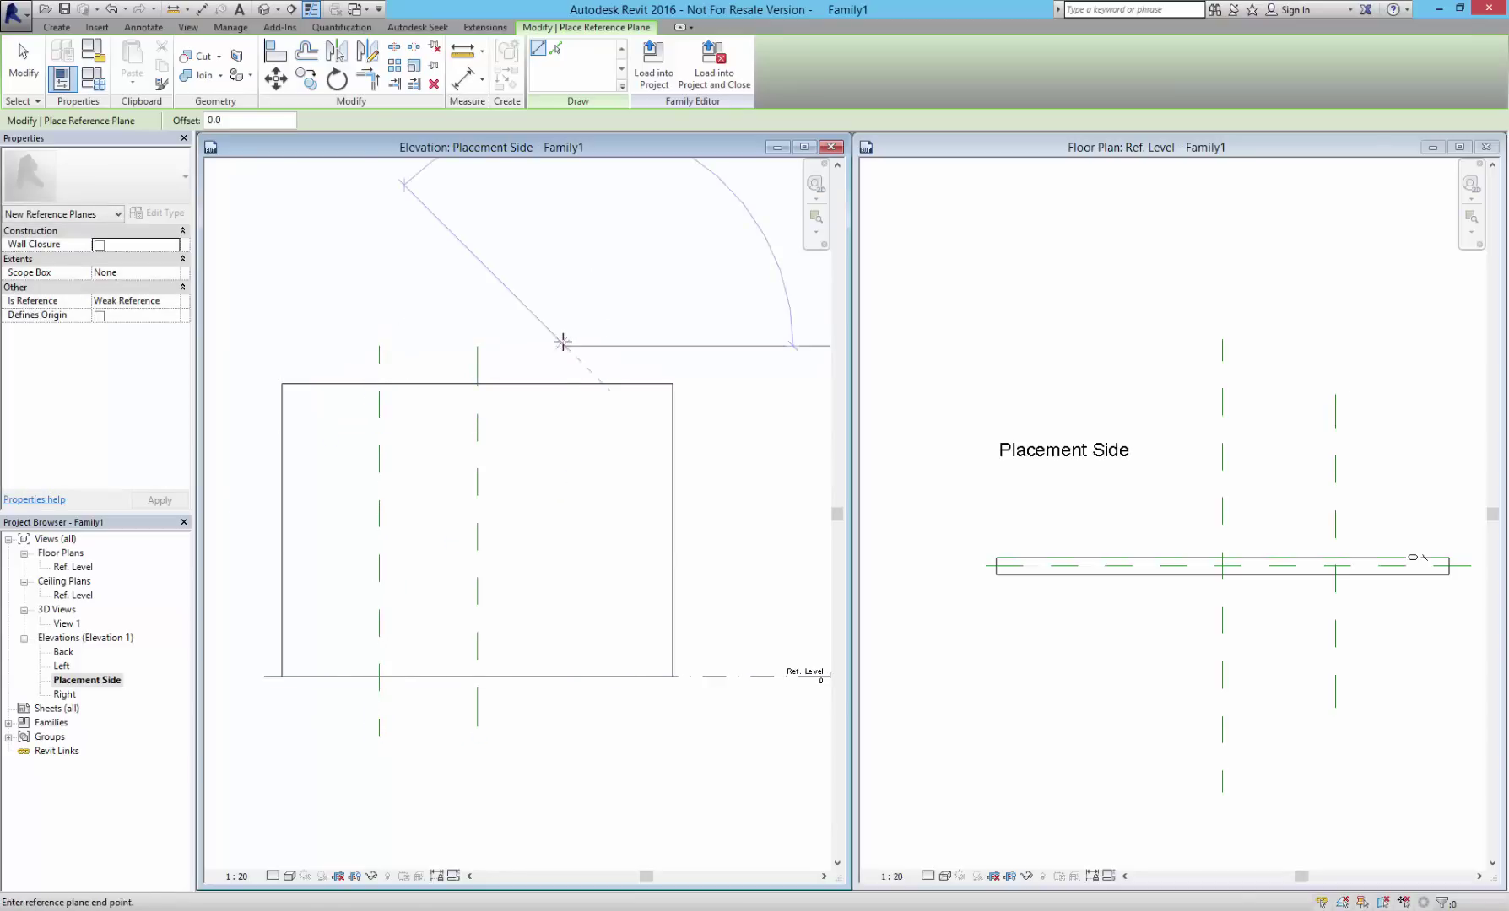
left_click(567, 734)
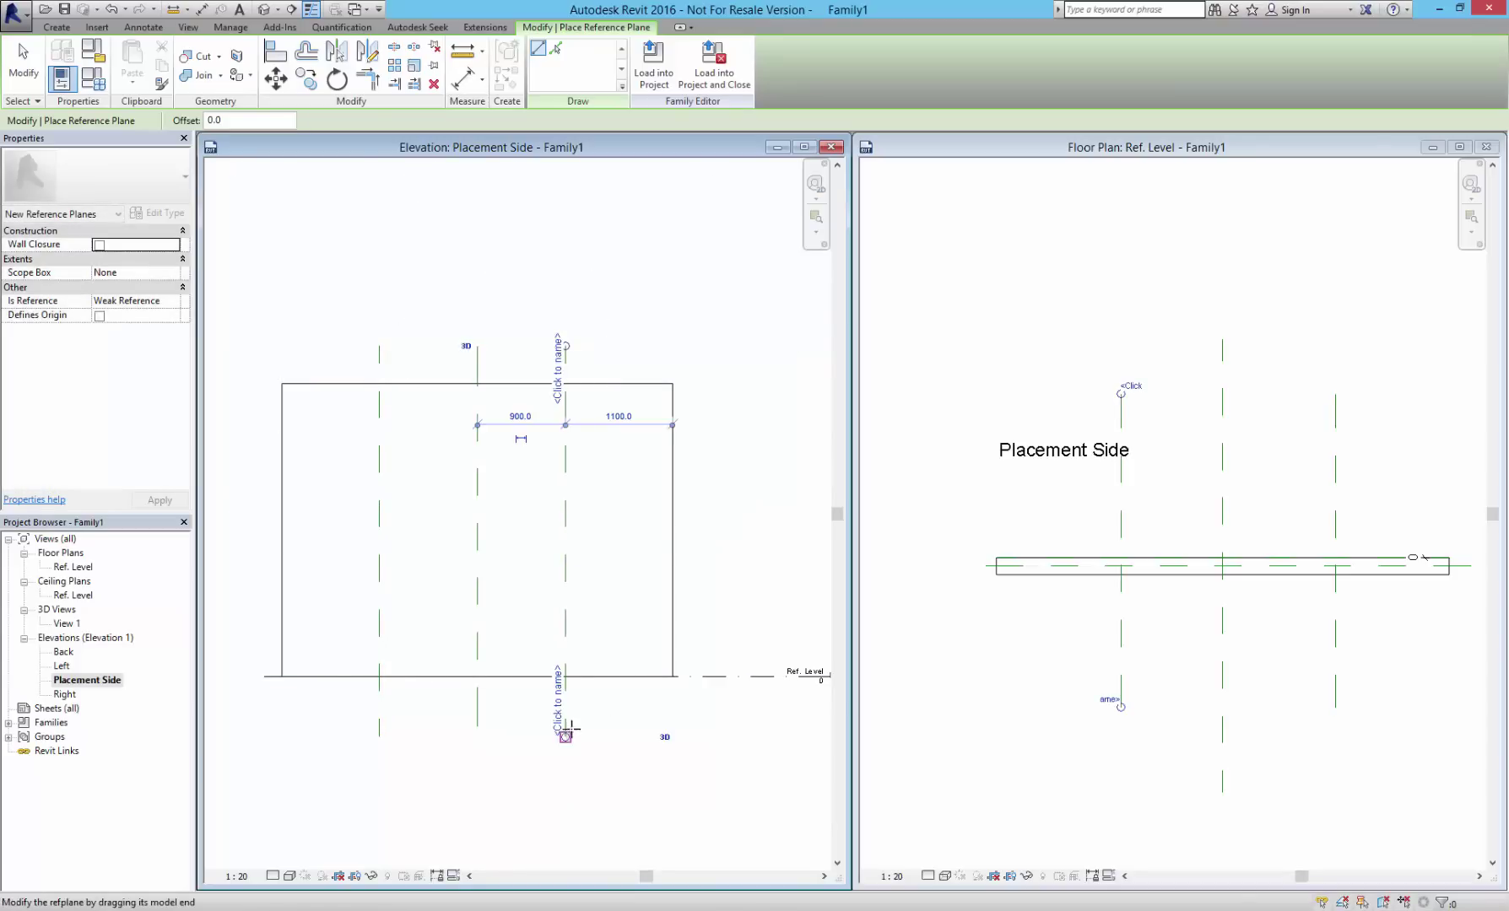
key("Escape")
key("Escape")
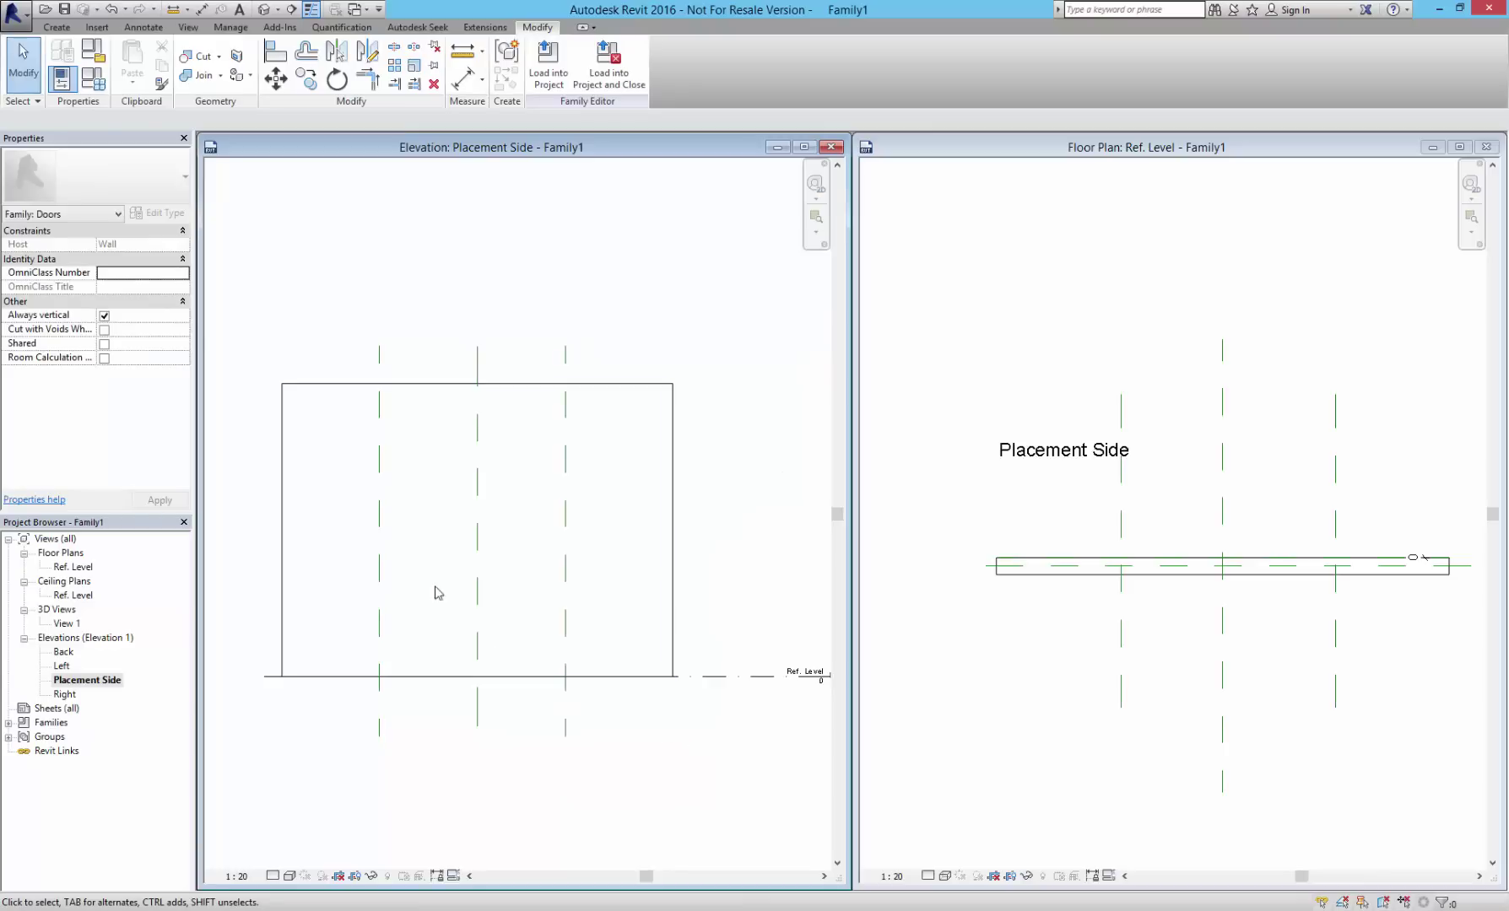
- Set the right-side opening plane's Is Reference to Right
left_click(1080, 703)
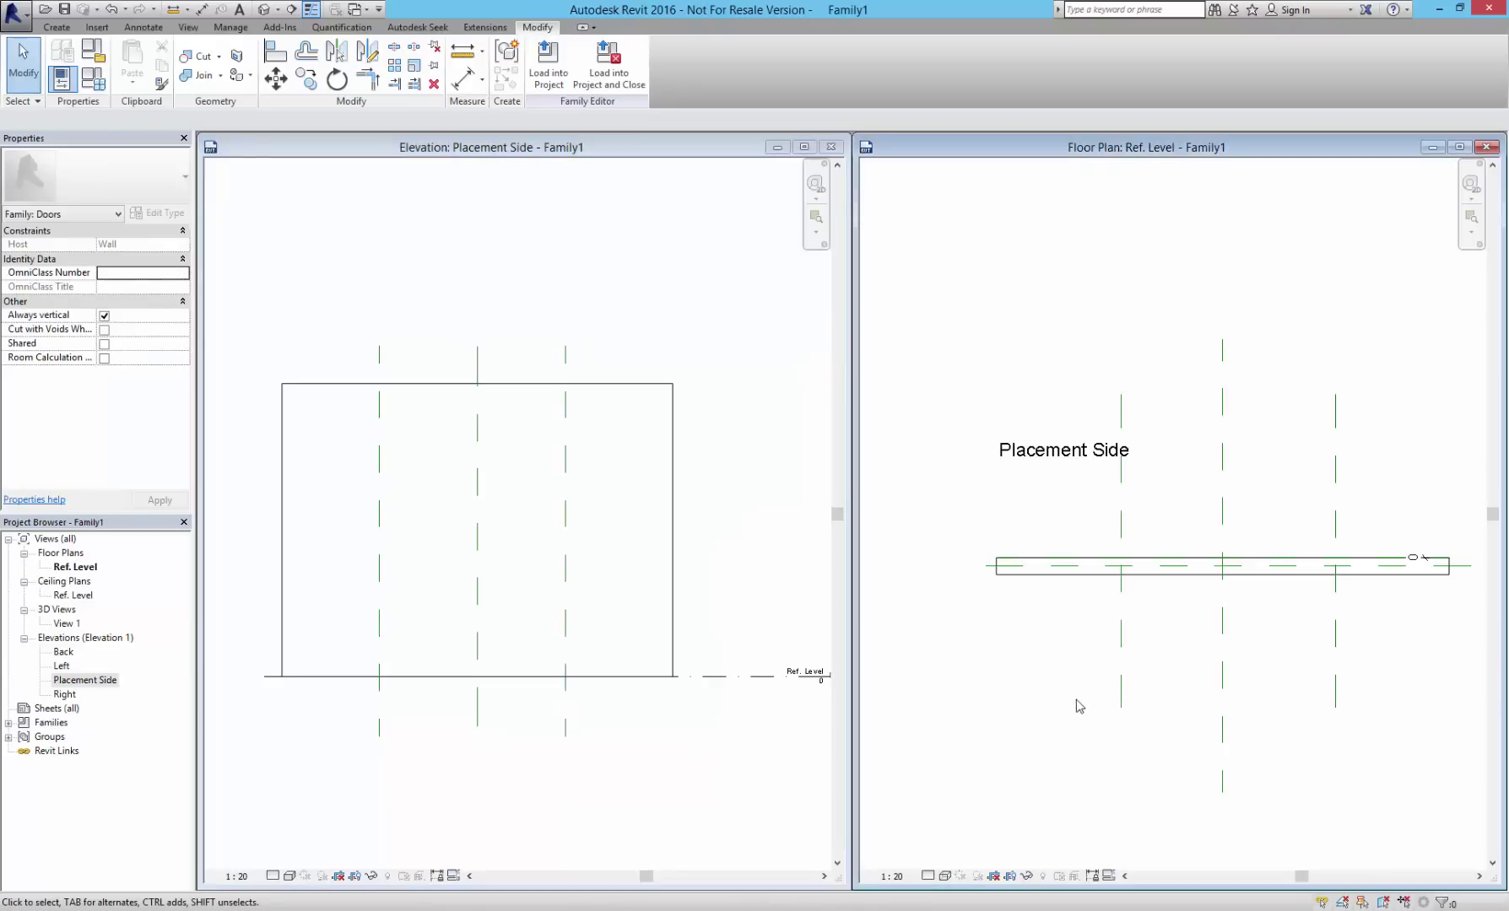
left_click(1122, 659)
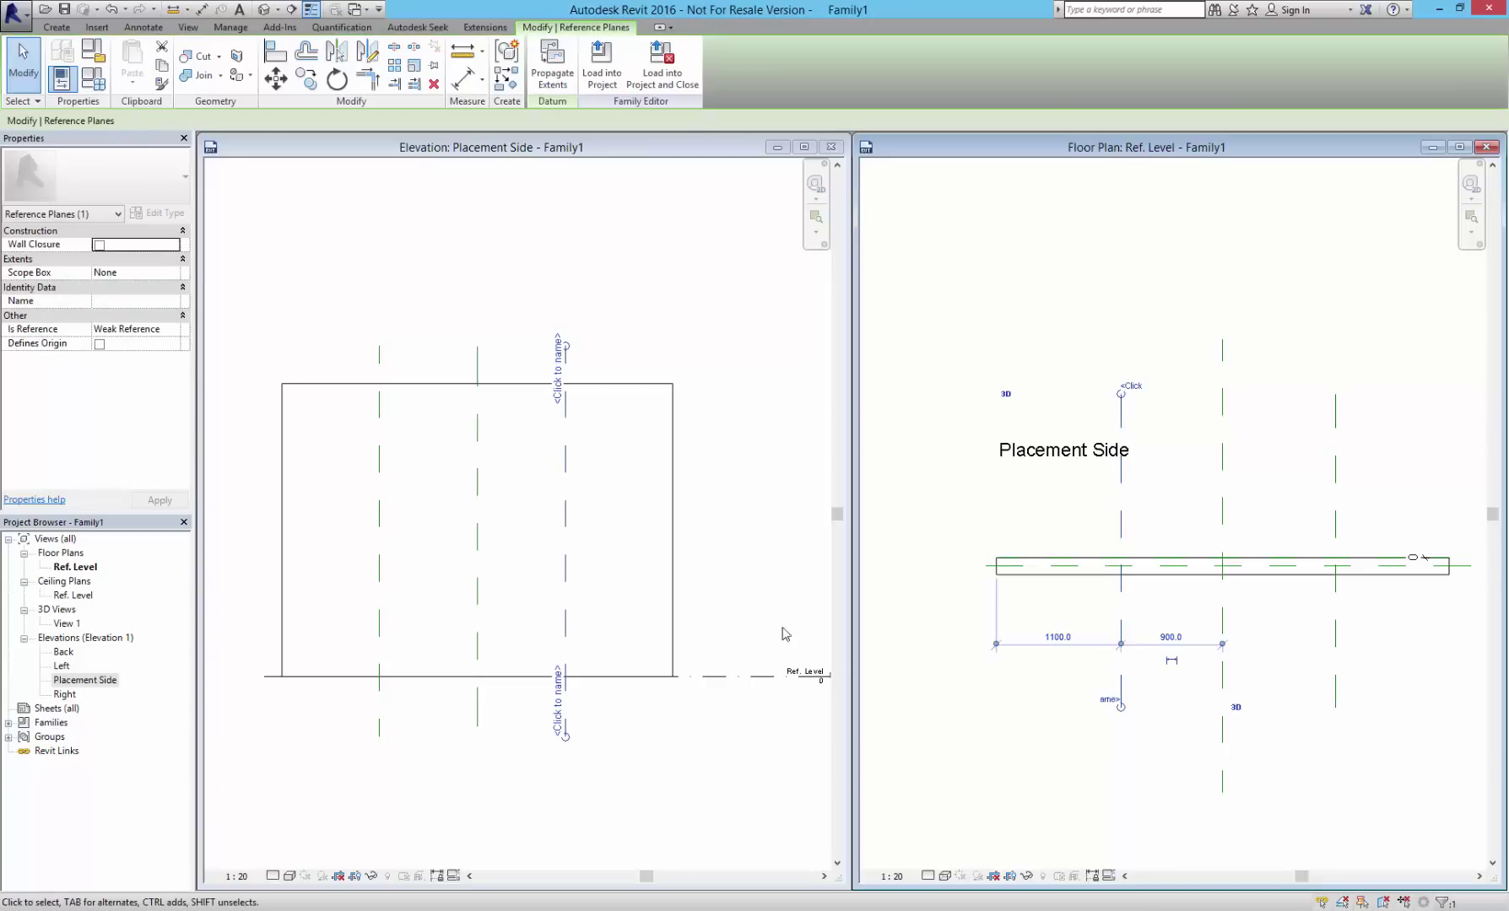
left_click(761, 558)
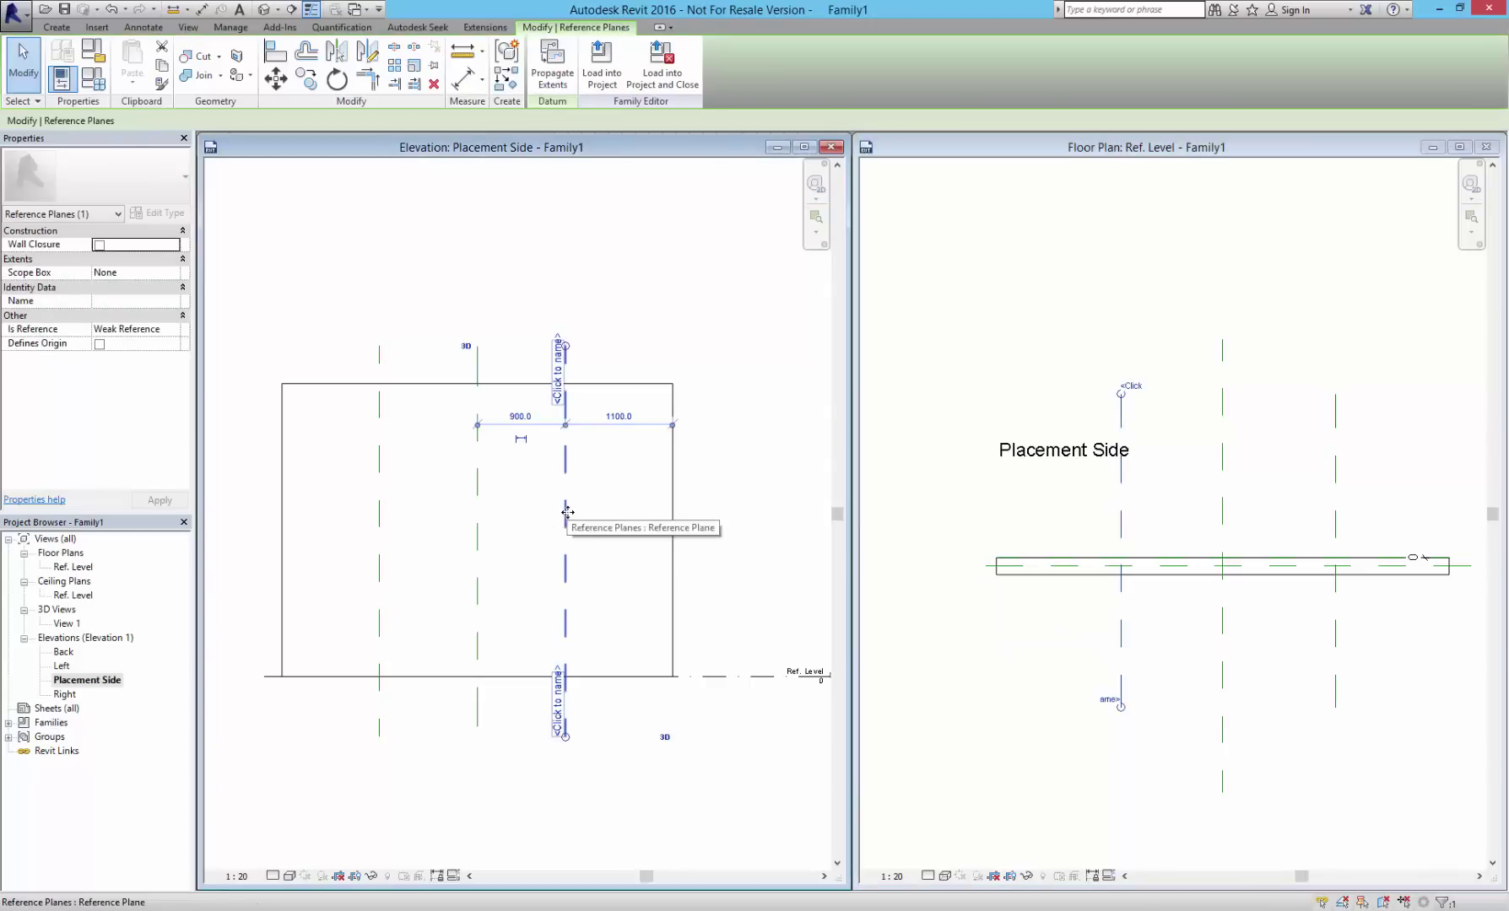
left_click(1055, 540)
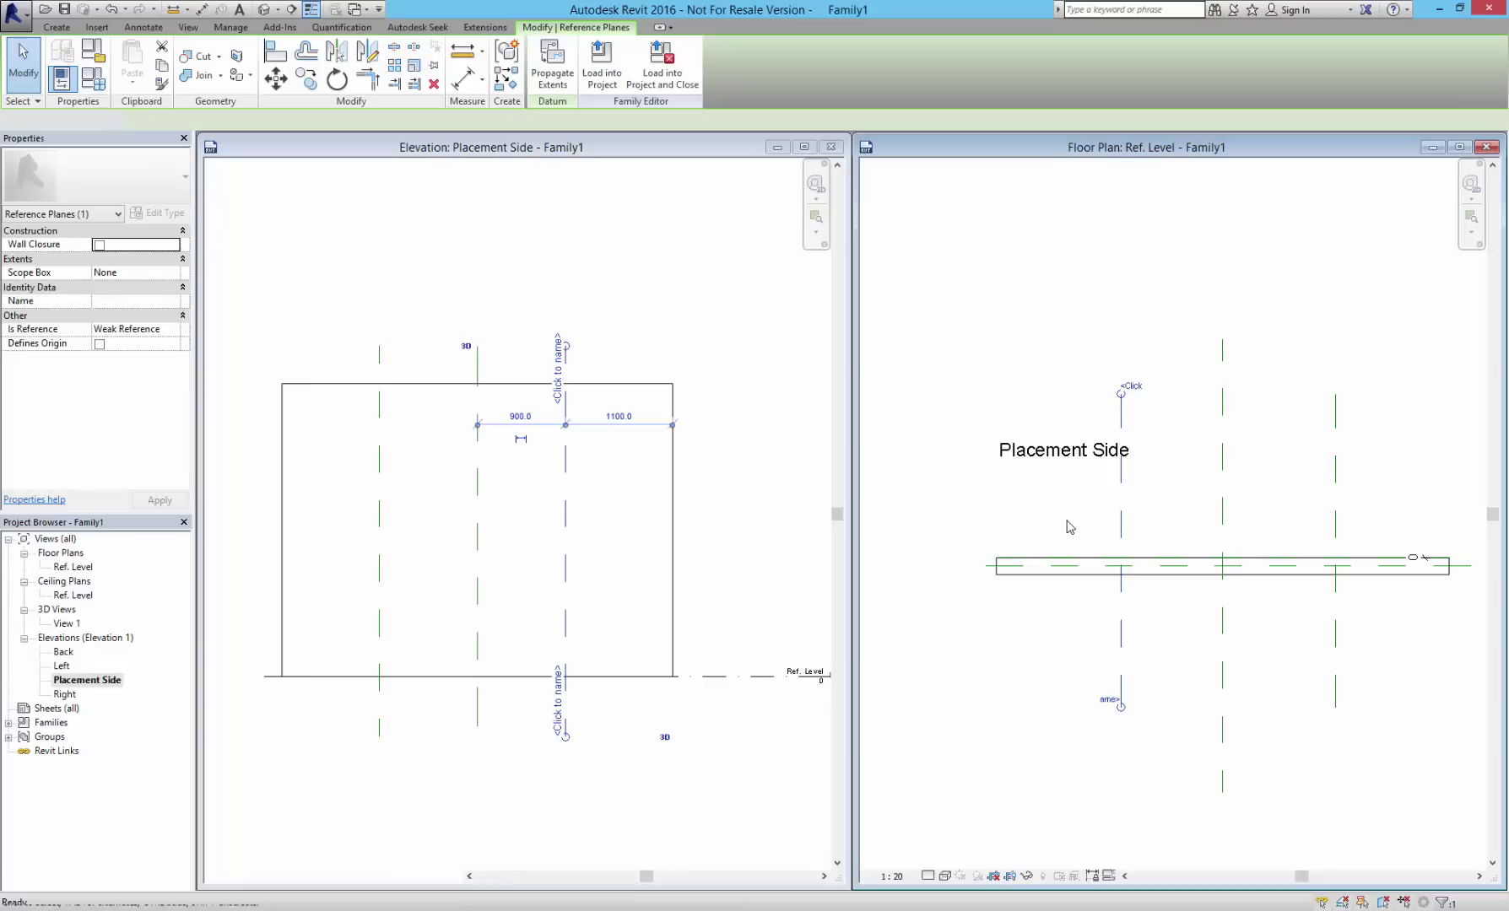
left_click(1135, 525)
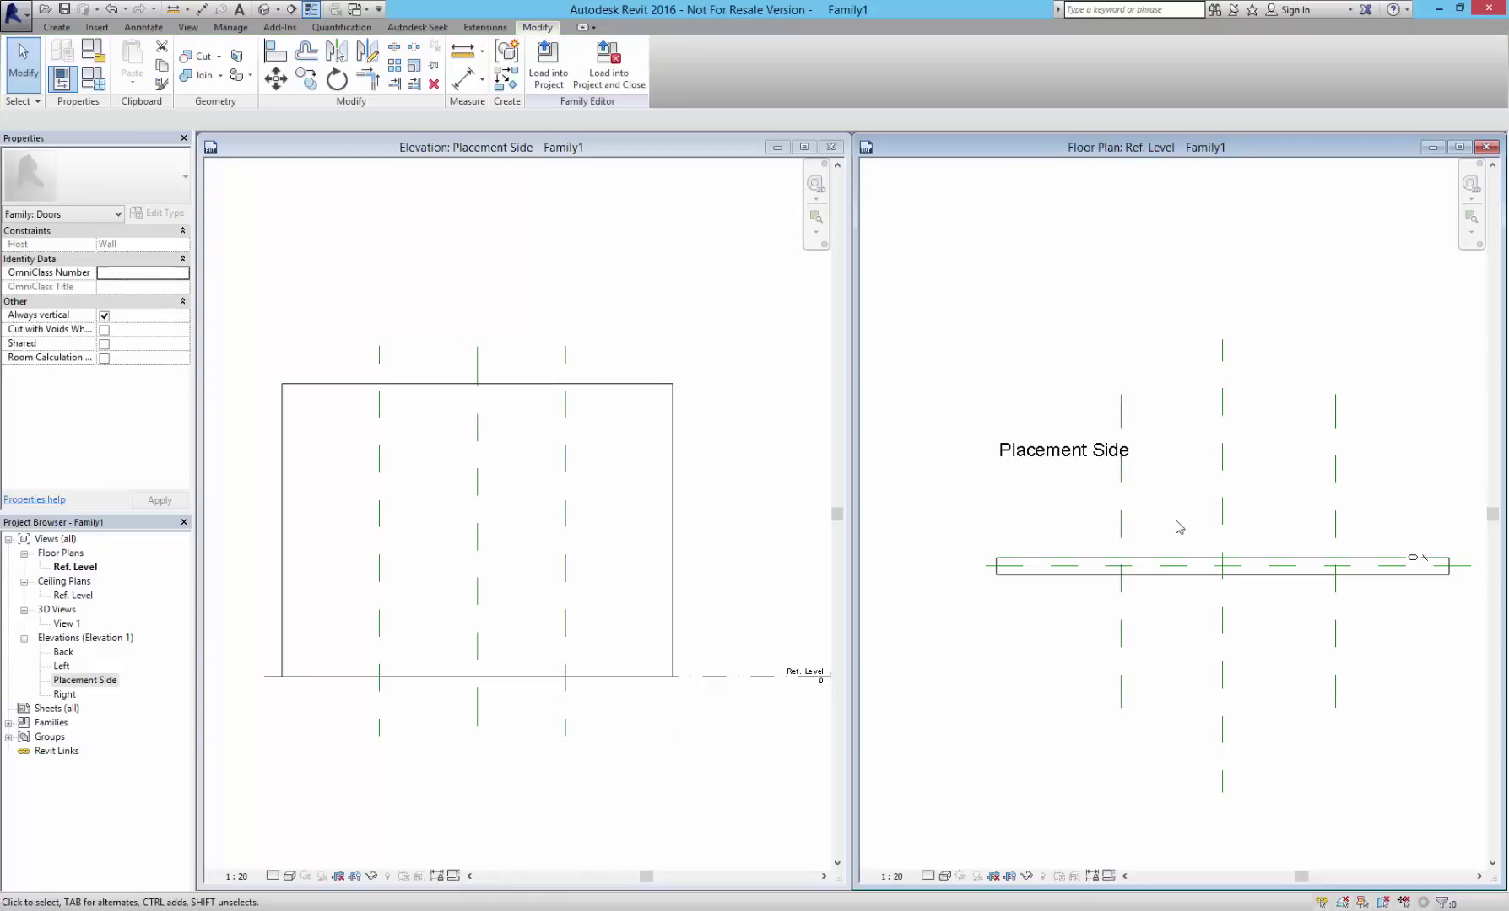
left_click(1124, 523)
left_click(178, 332)
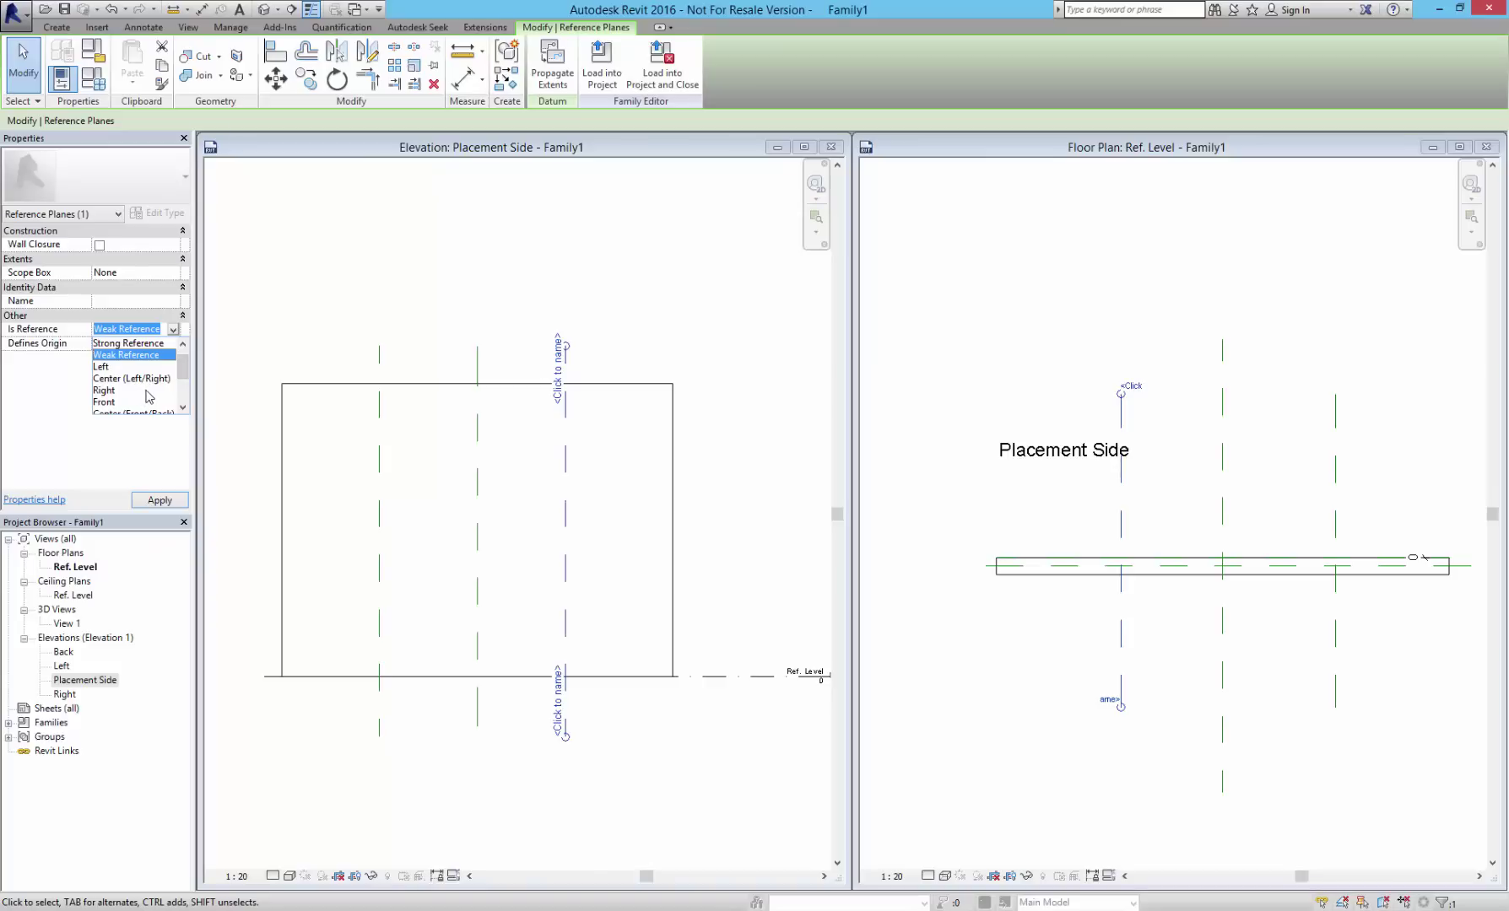
left_click(147, 391)
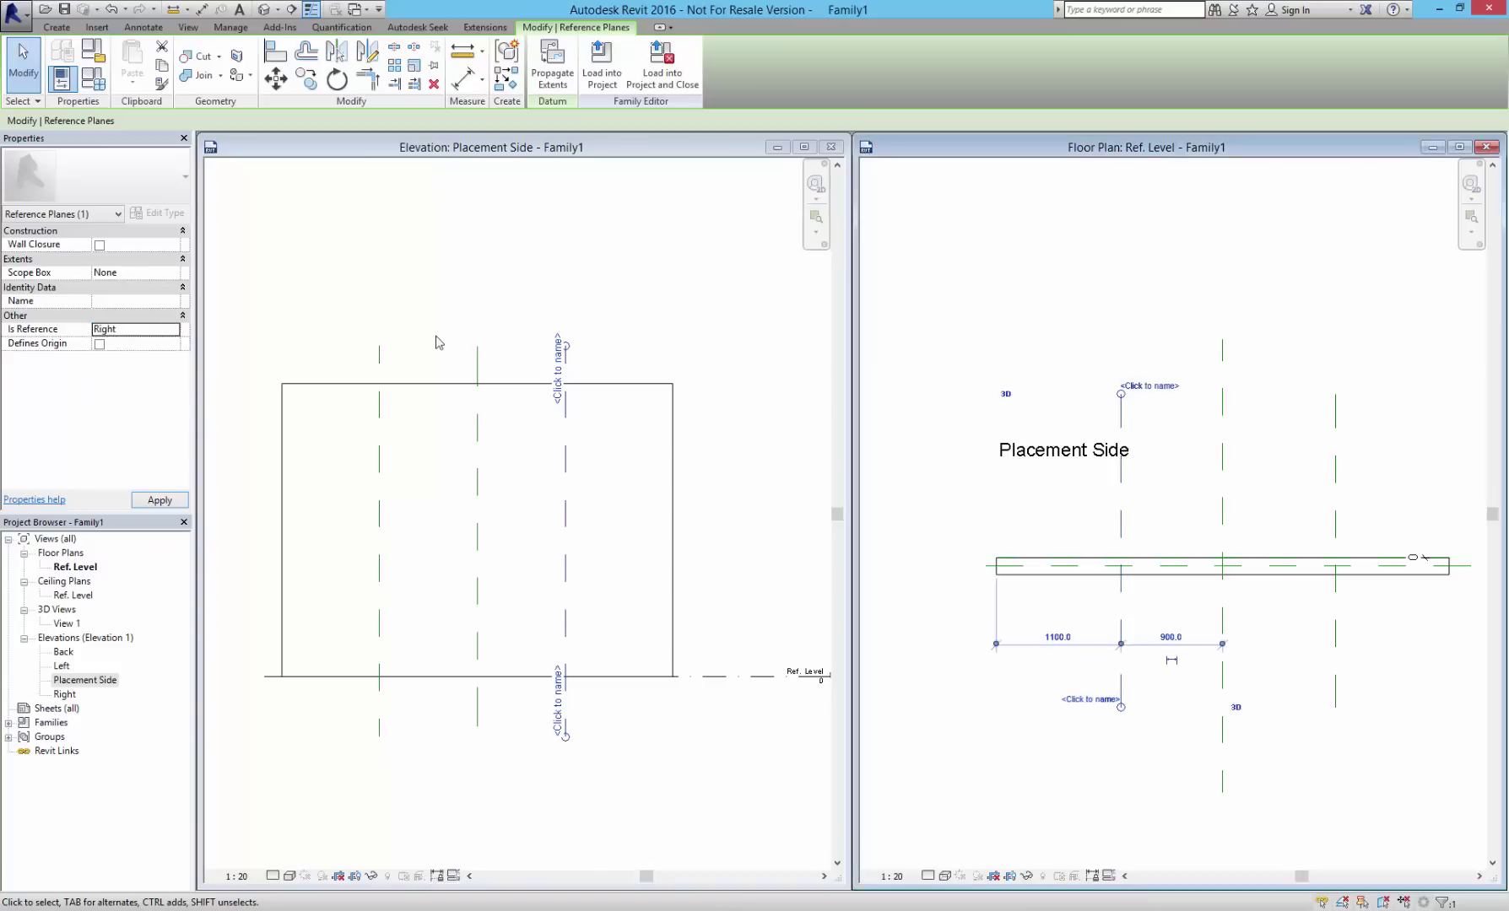
- Set the left-side opening plane's Is Reference to Left
left_click(380, 366)
left_click(173, 329)
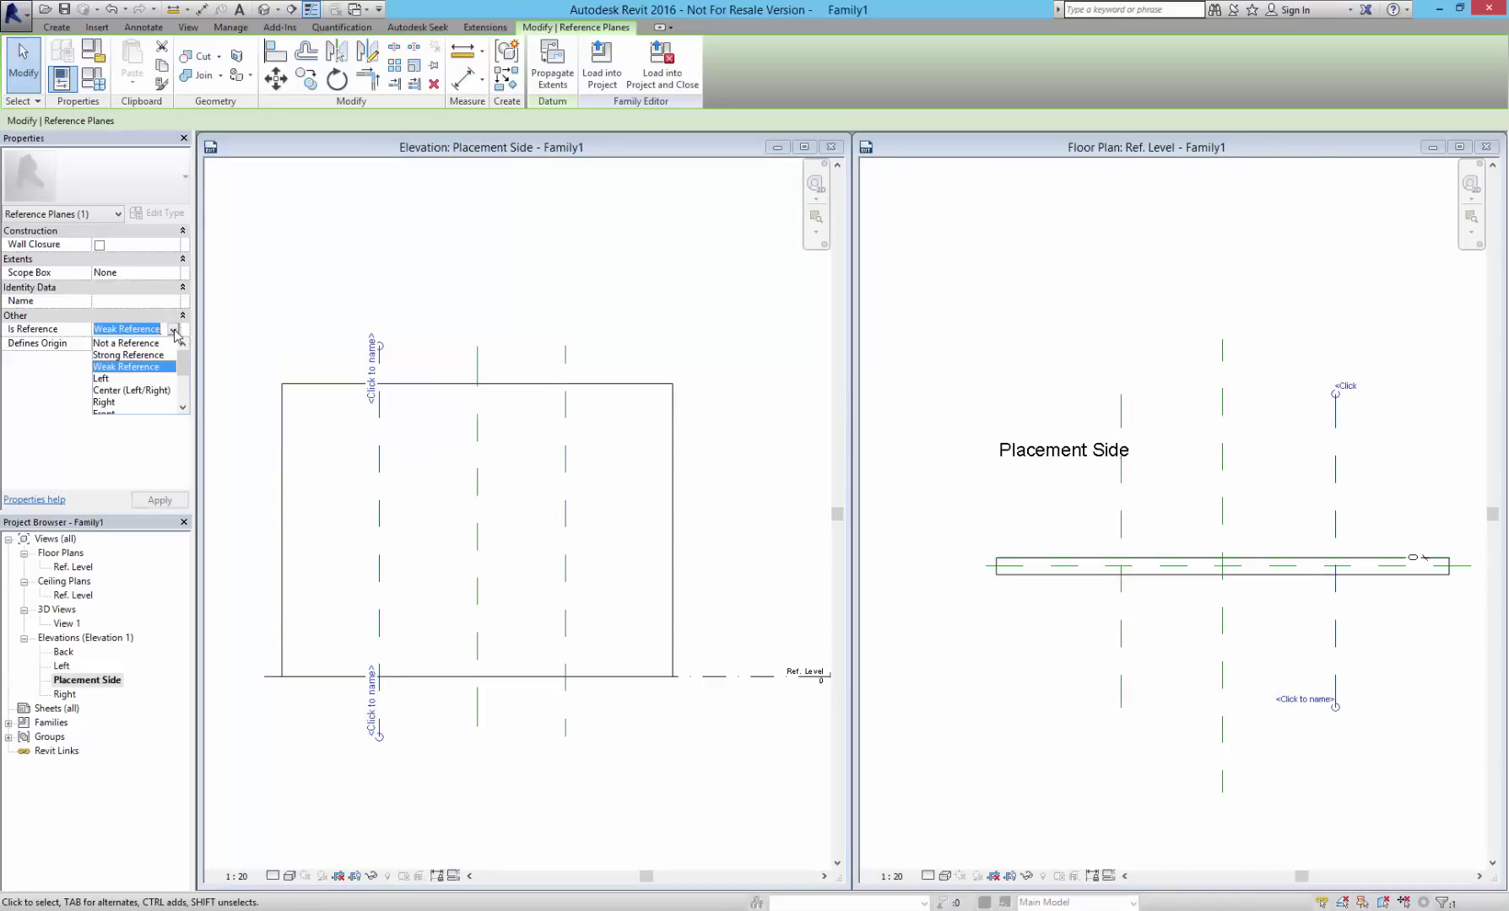
left_click(127, 379)
left_click(443, 298)
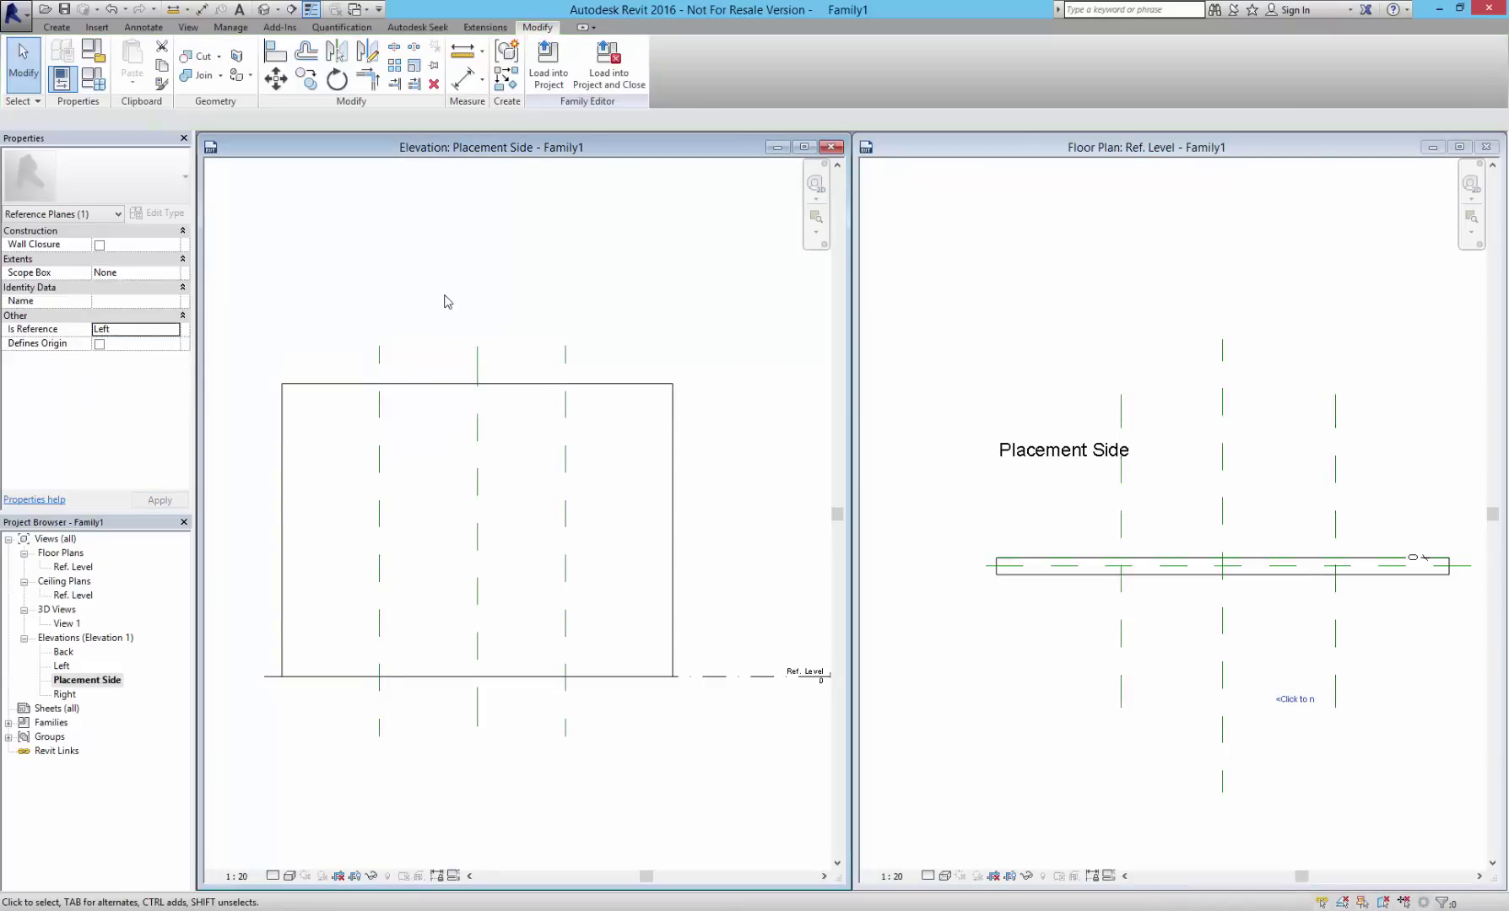
left_click(57, 27)
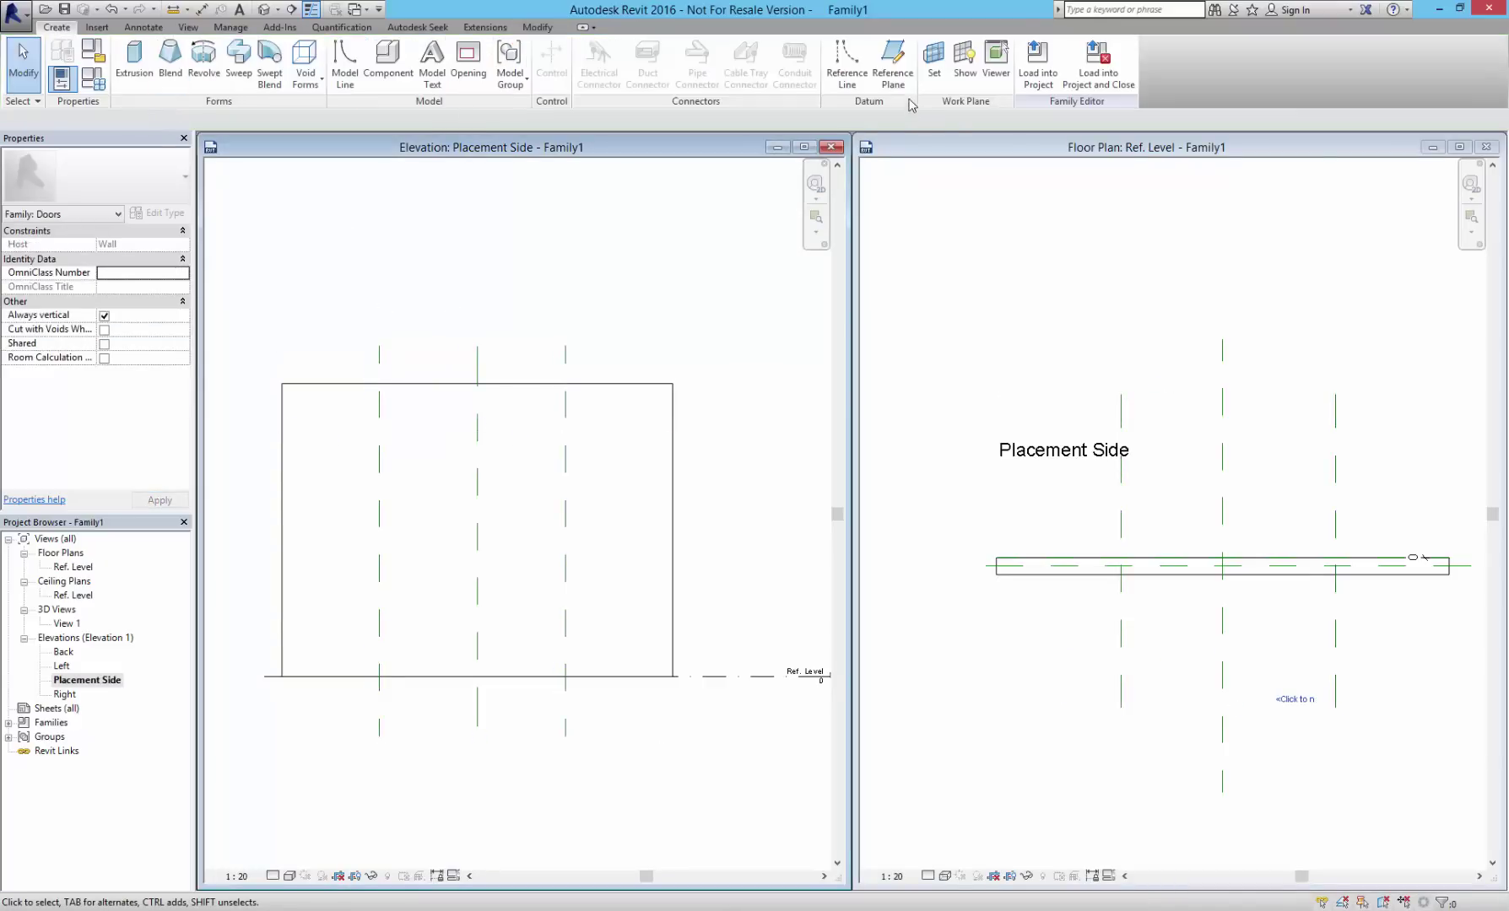
- Draw a horizontal reference plane across the opening and set its Is Reference to Top
left_click(886, 64)
left_click(257, 439)
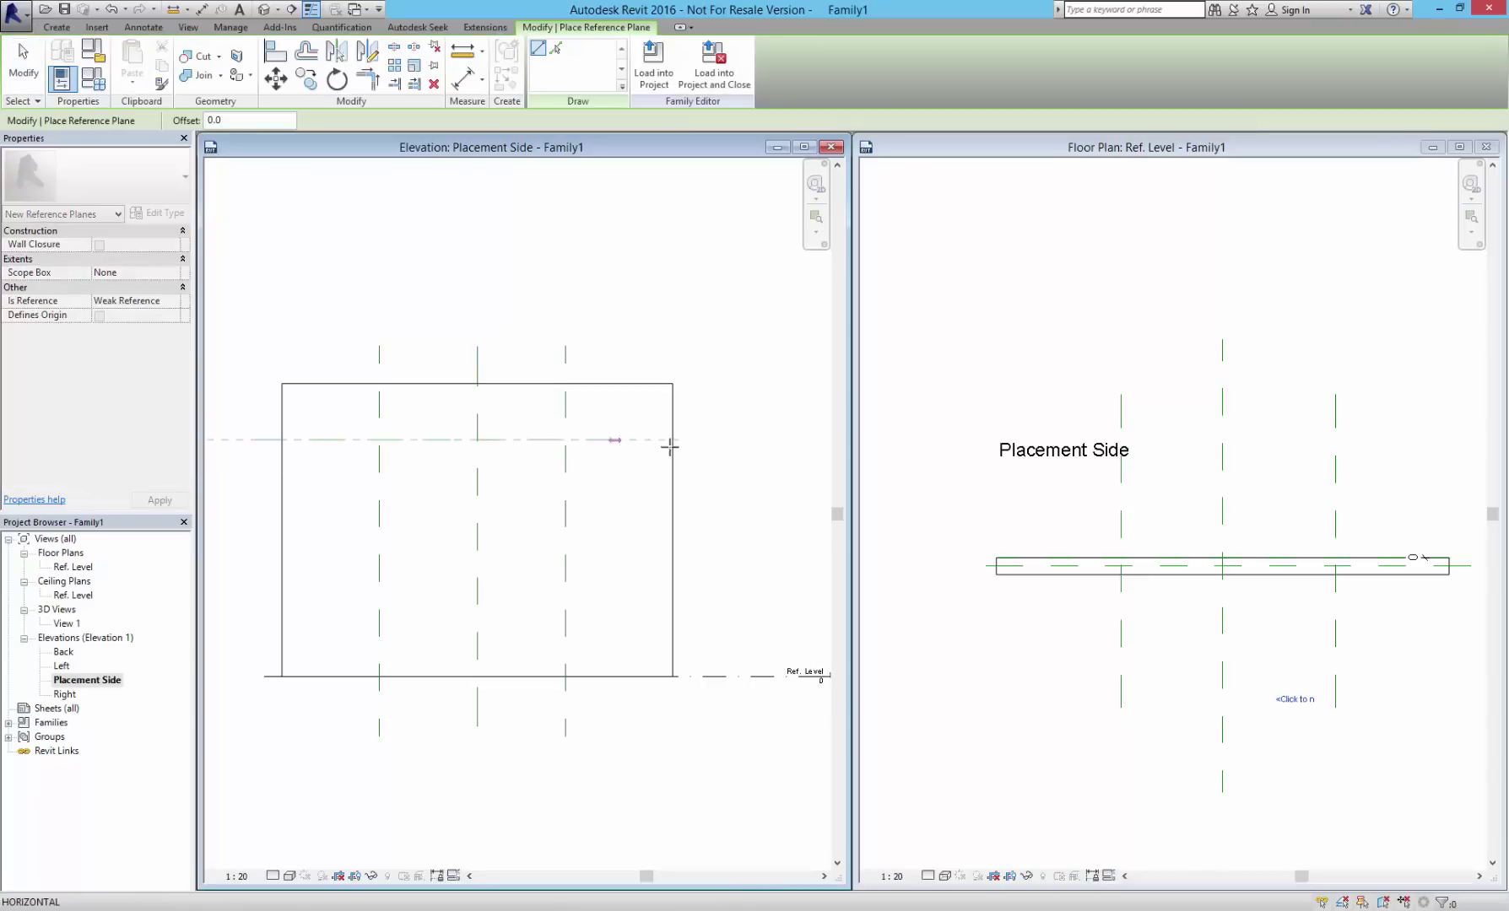
left_click(744, 440)
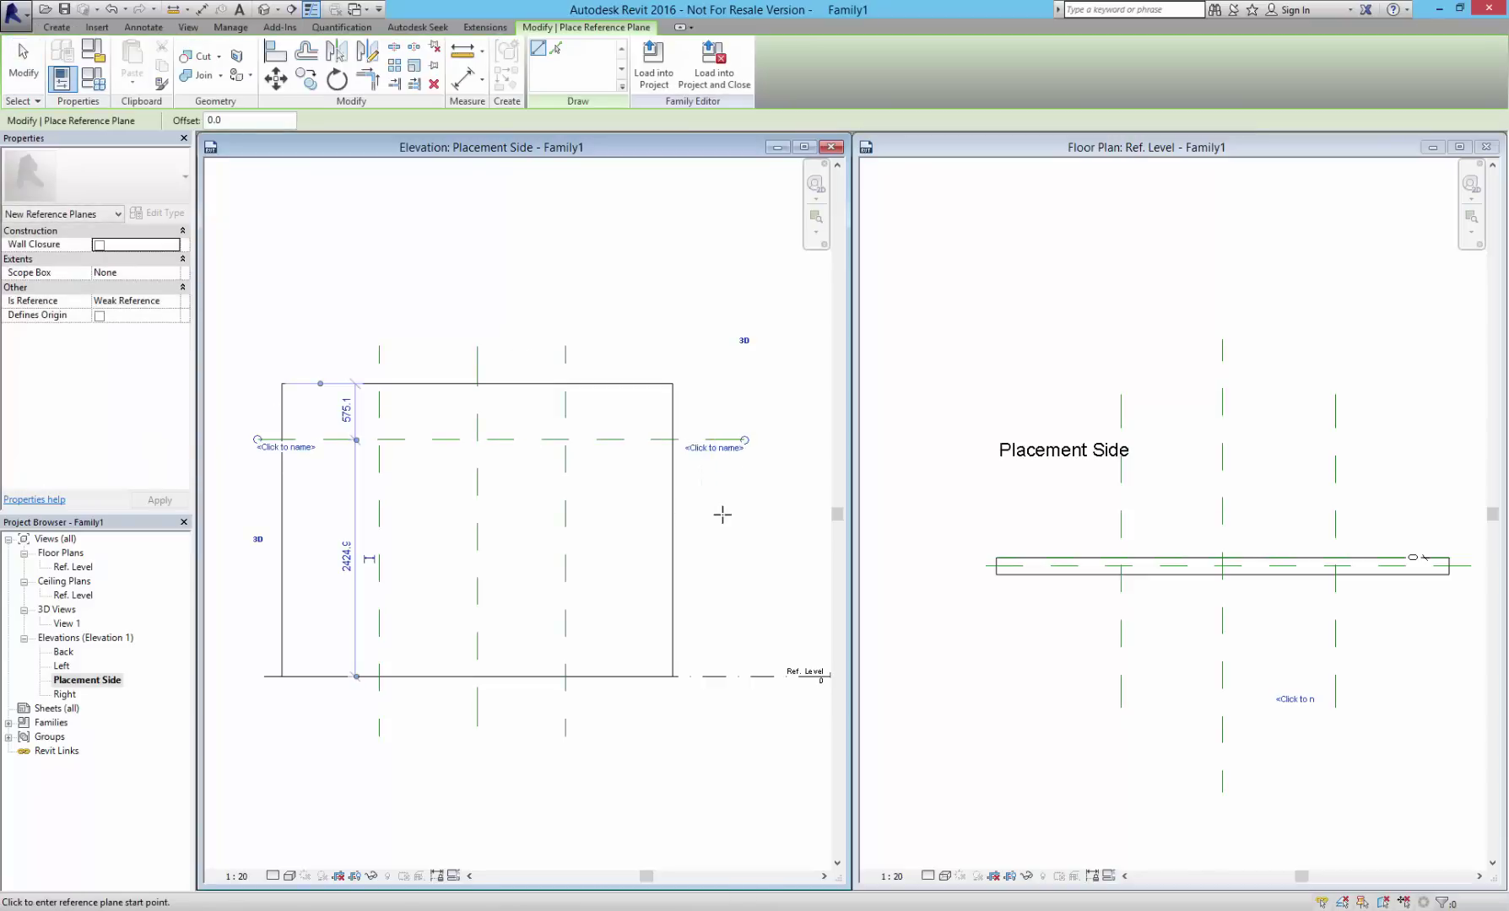
key("Escape")
left_click(722, 442)
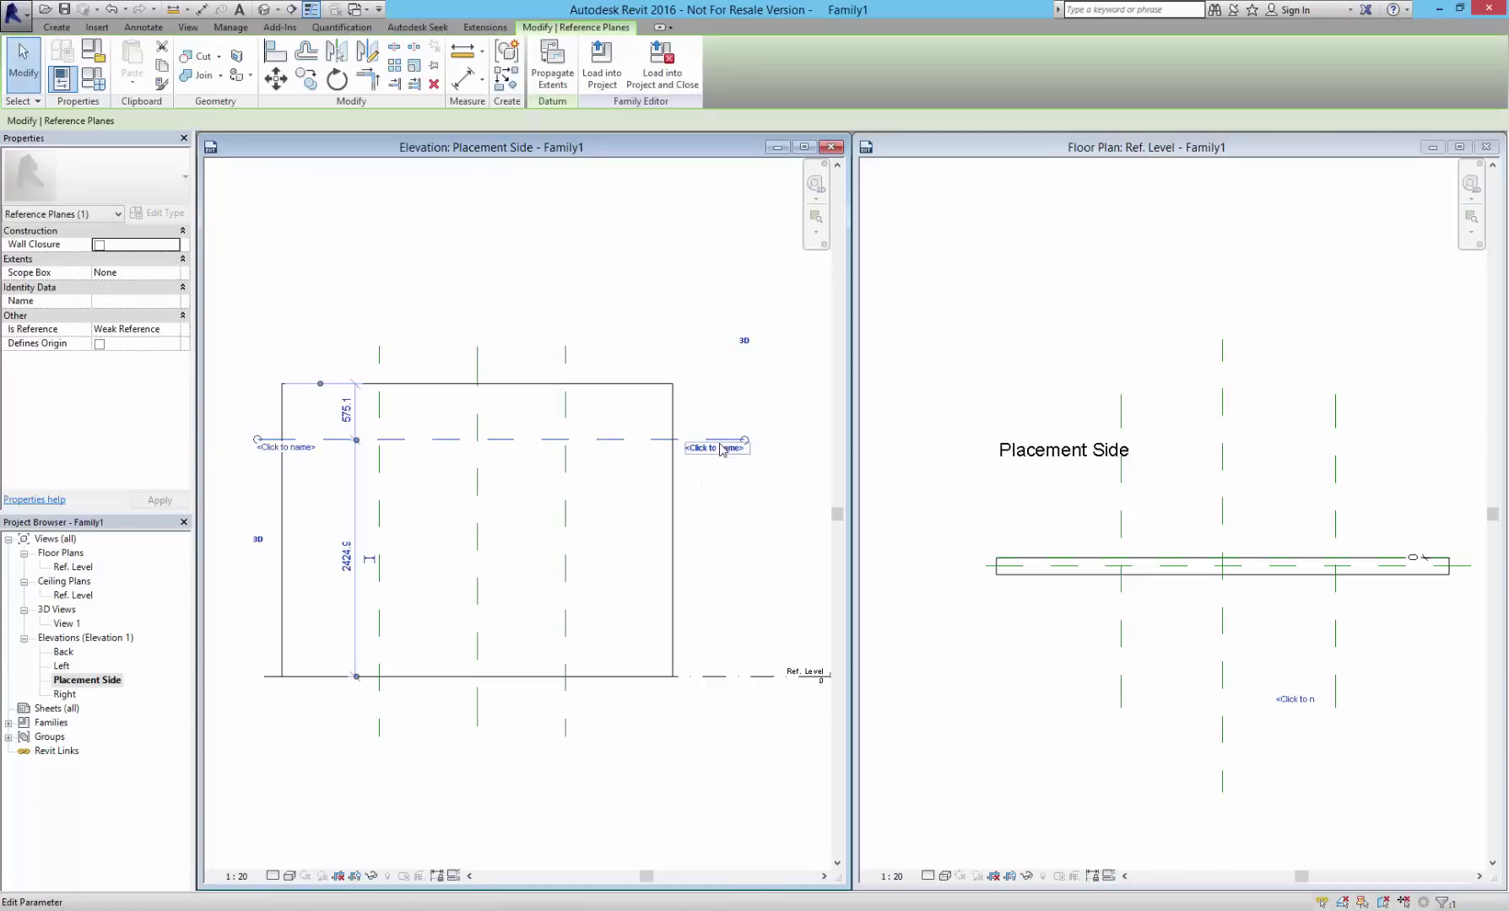
left_click(174, 330)
left_click_drag(182, 371, 186, 396)
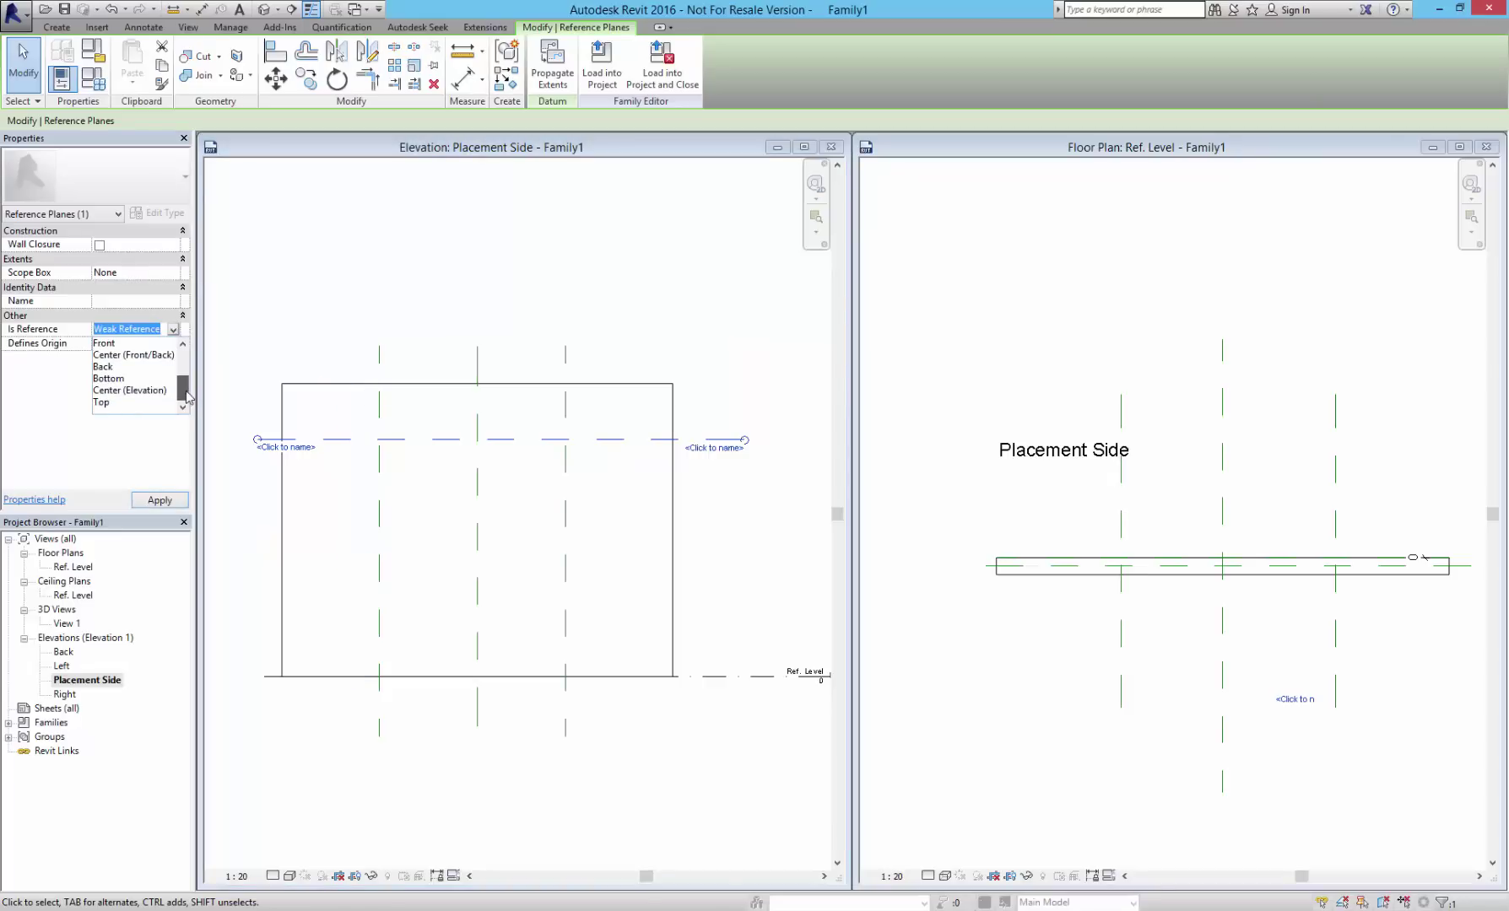
left_click(109, 402)
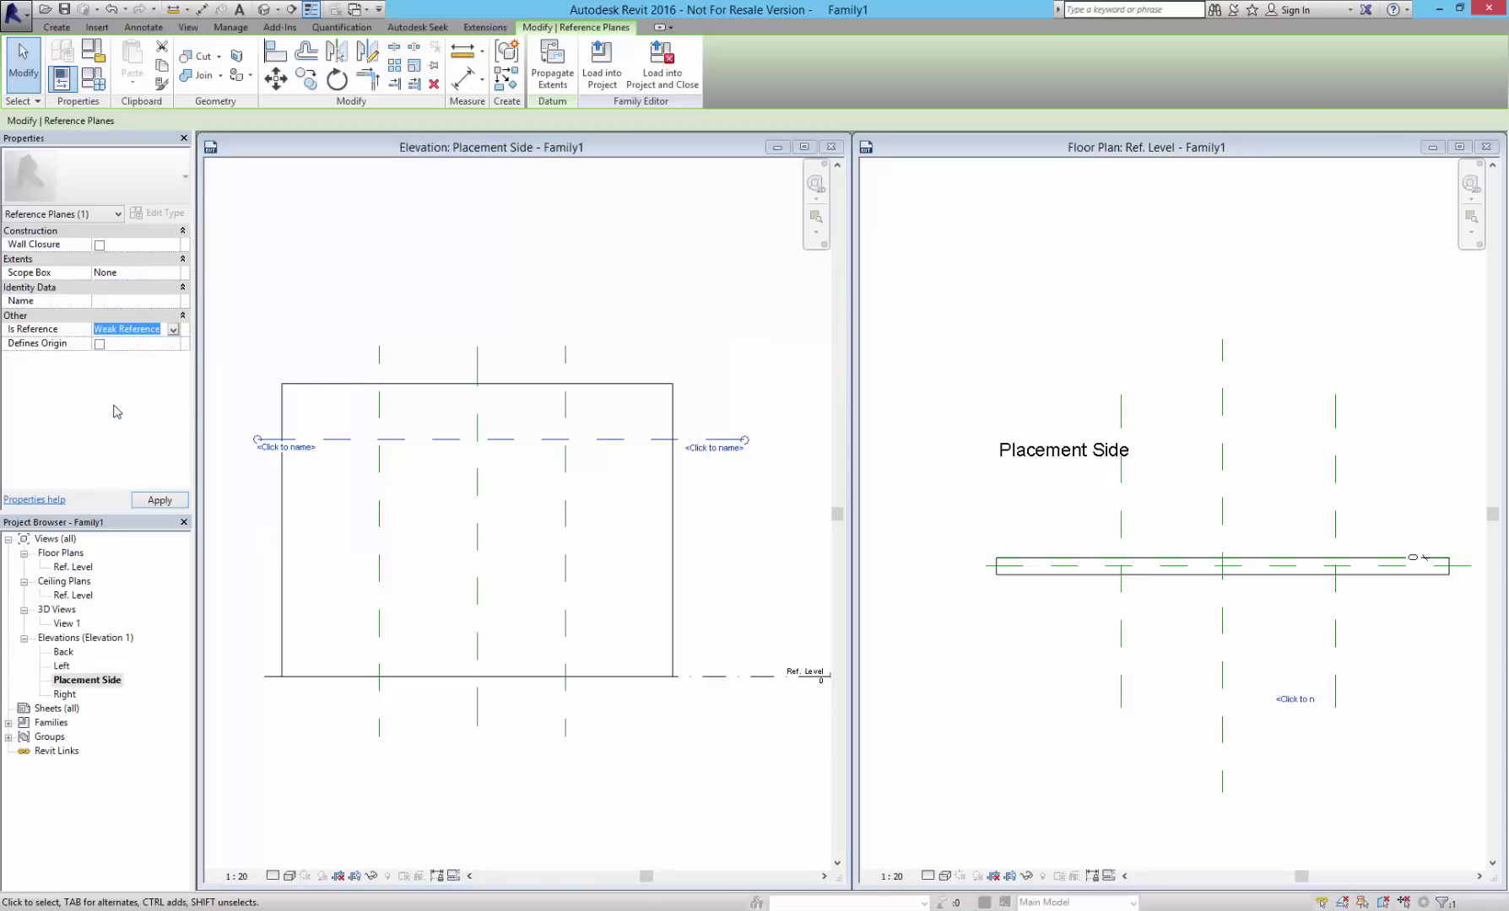
left_click(623, 327)
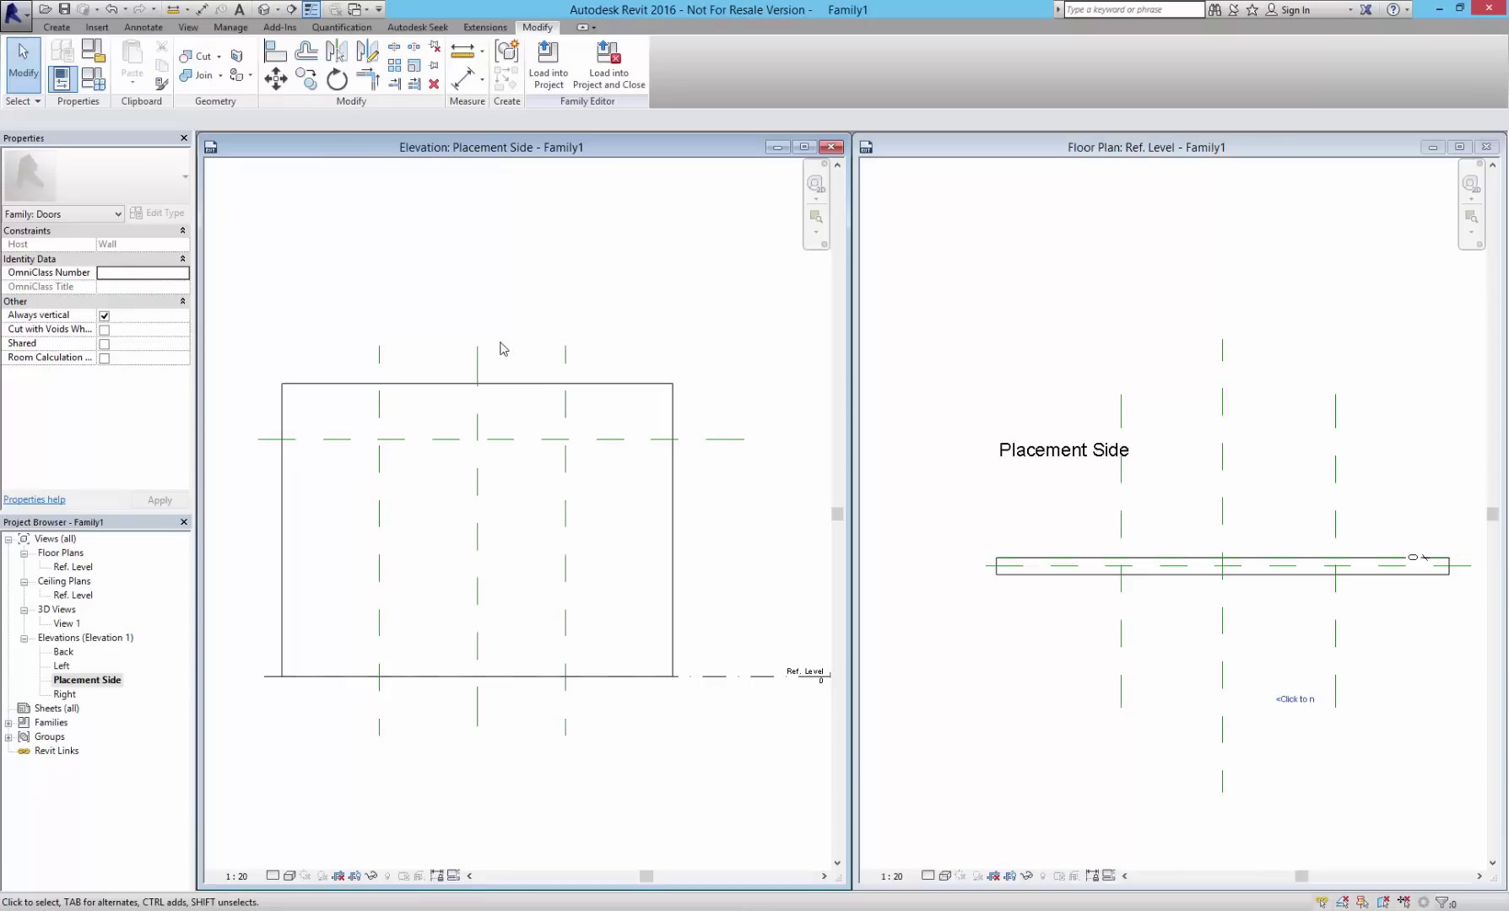
left_click(58, 31)
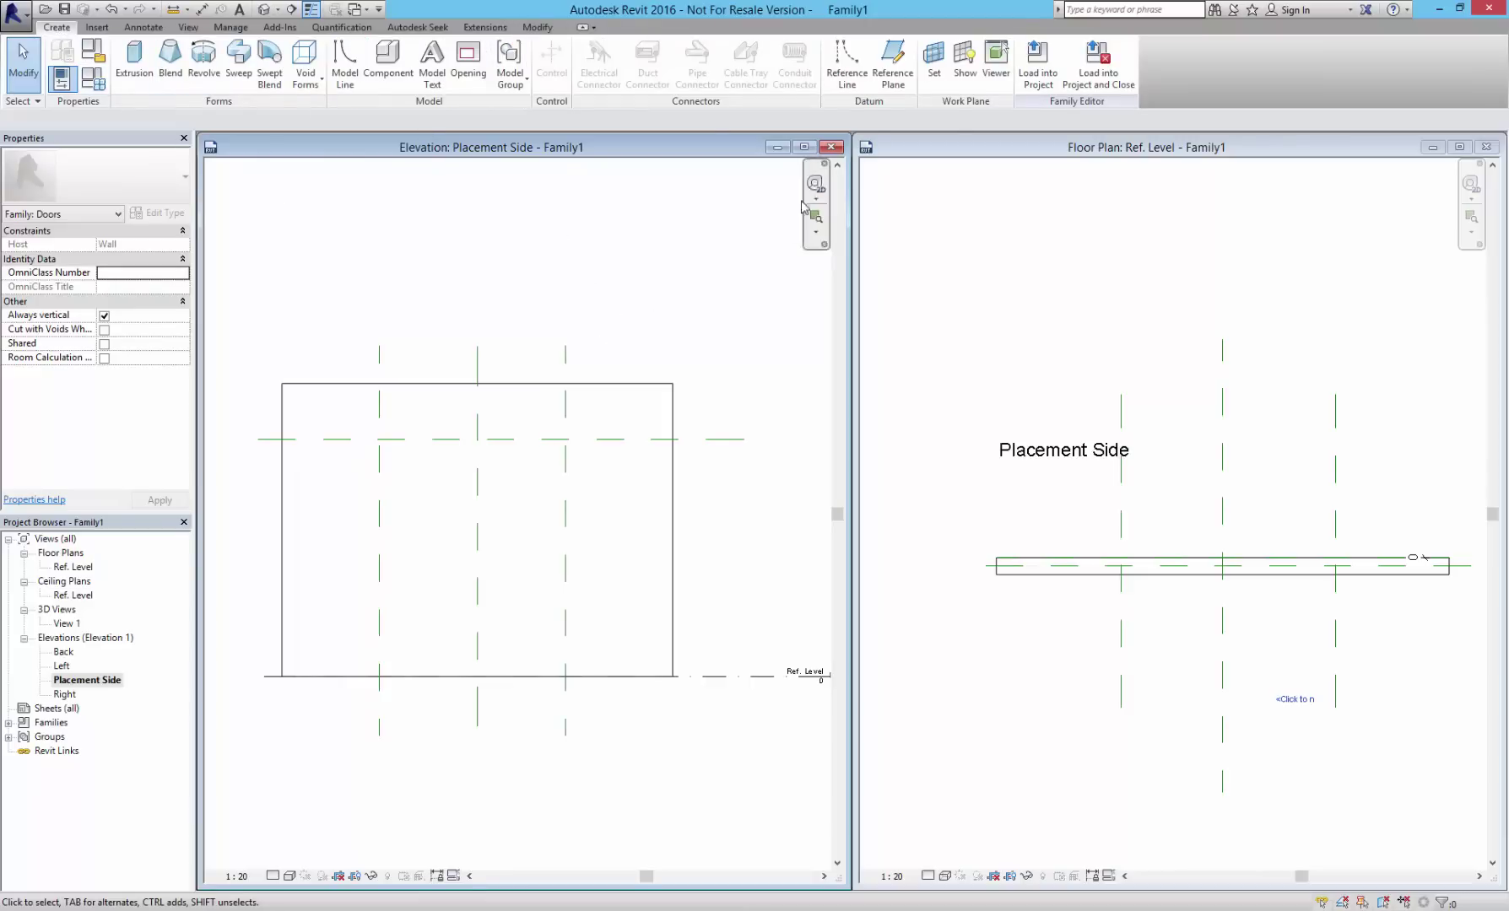
left_click(145, 30)
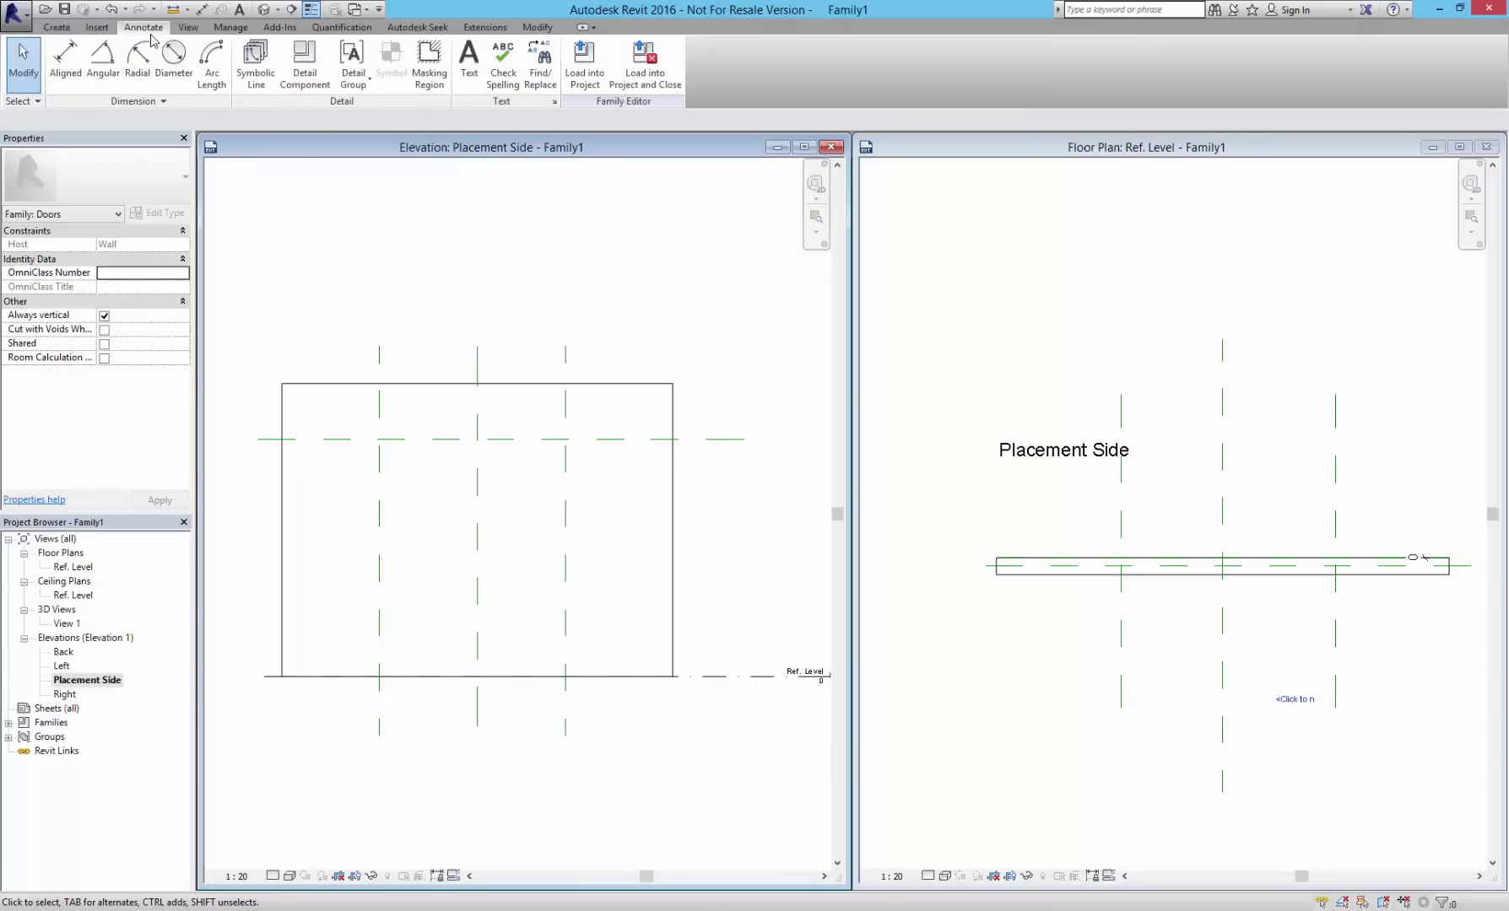
- Add a 2425 aligned height dimension from the Top plane down to Ref. Level
left_click(68, 78)
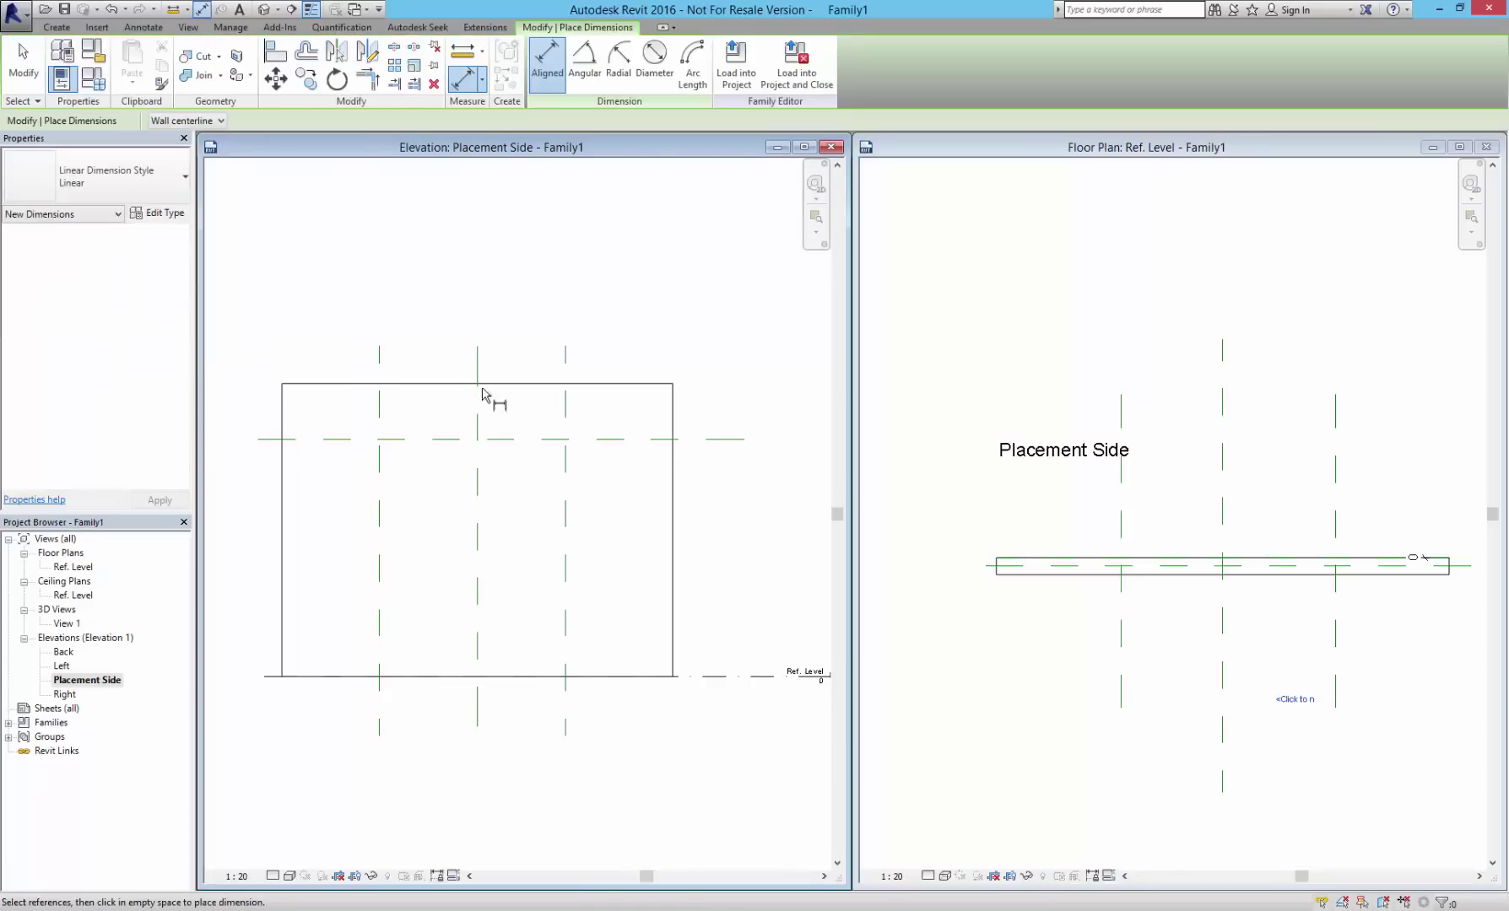
left_click(707, 442)
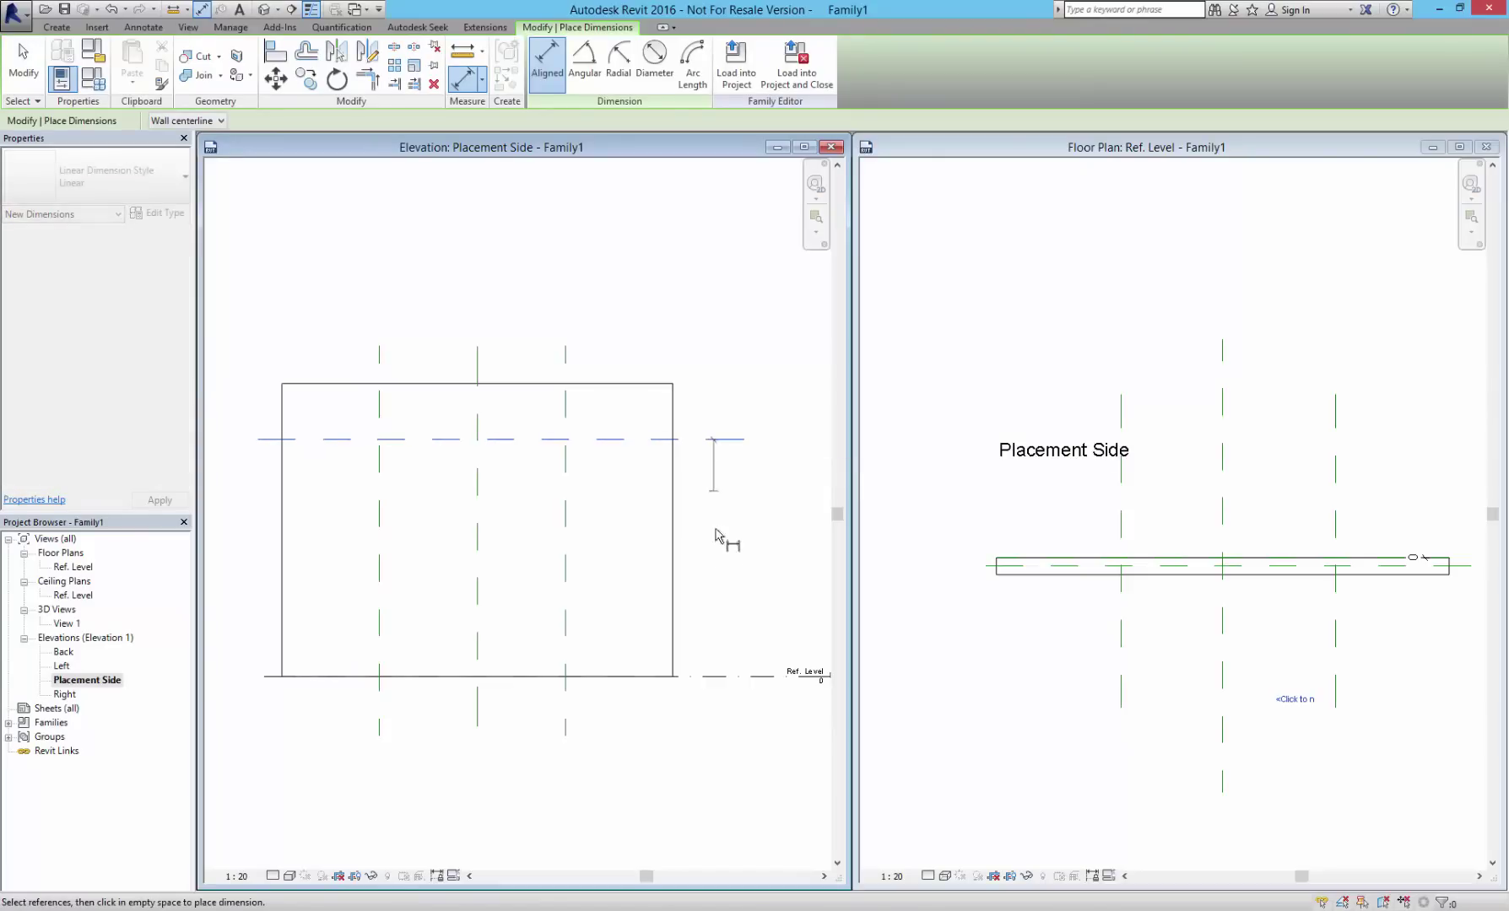
left_click(716, 679)
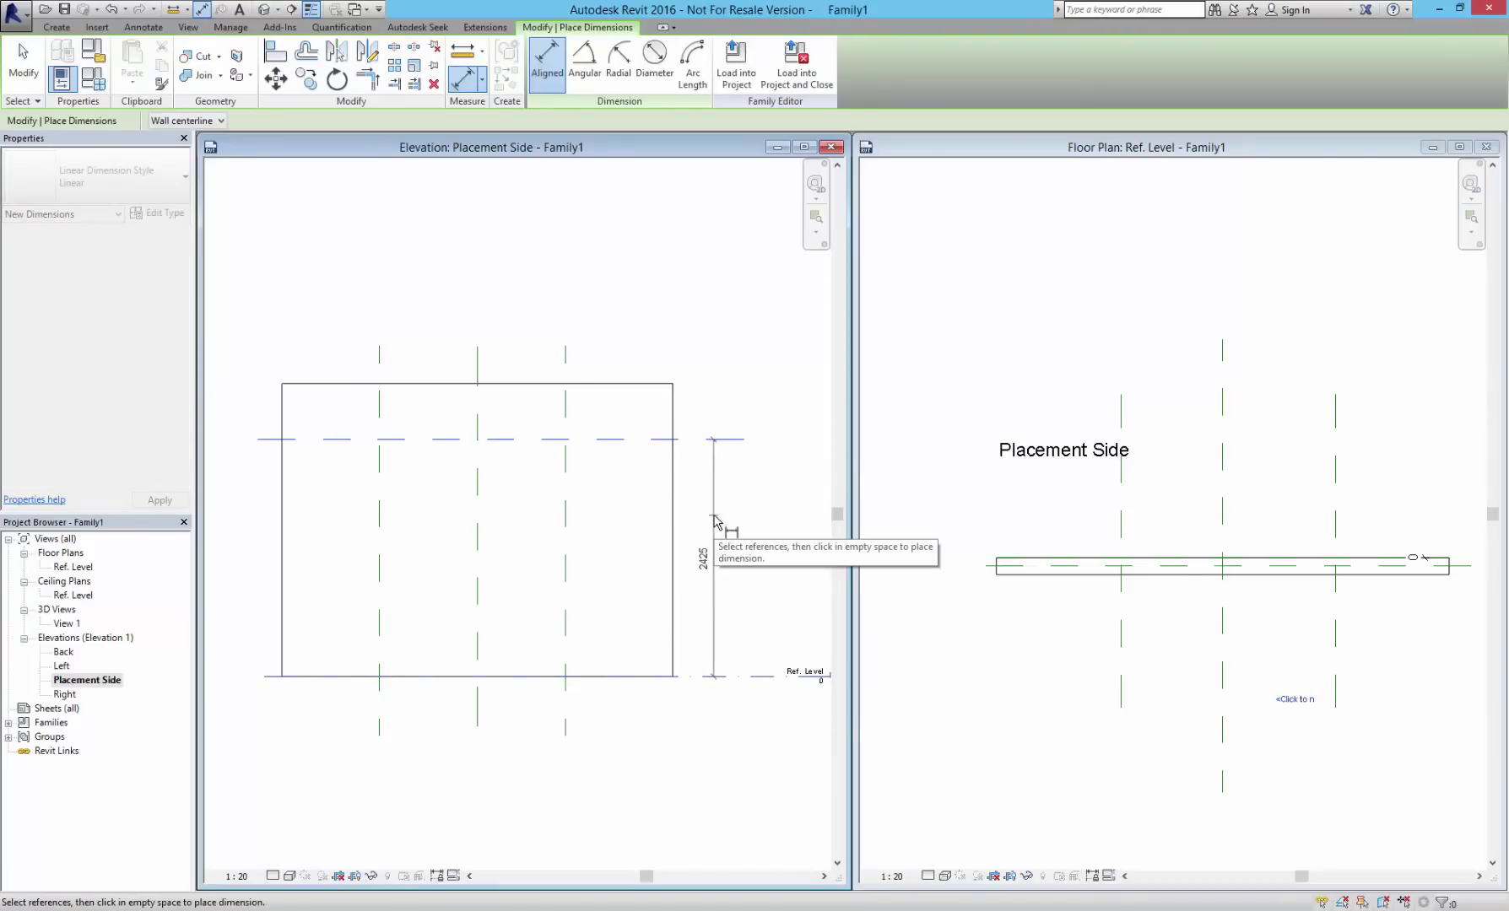
left_click(714, 519)
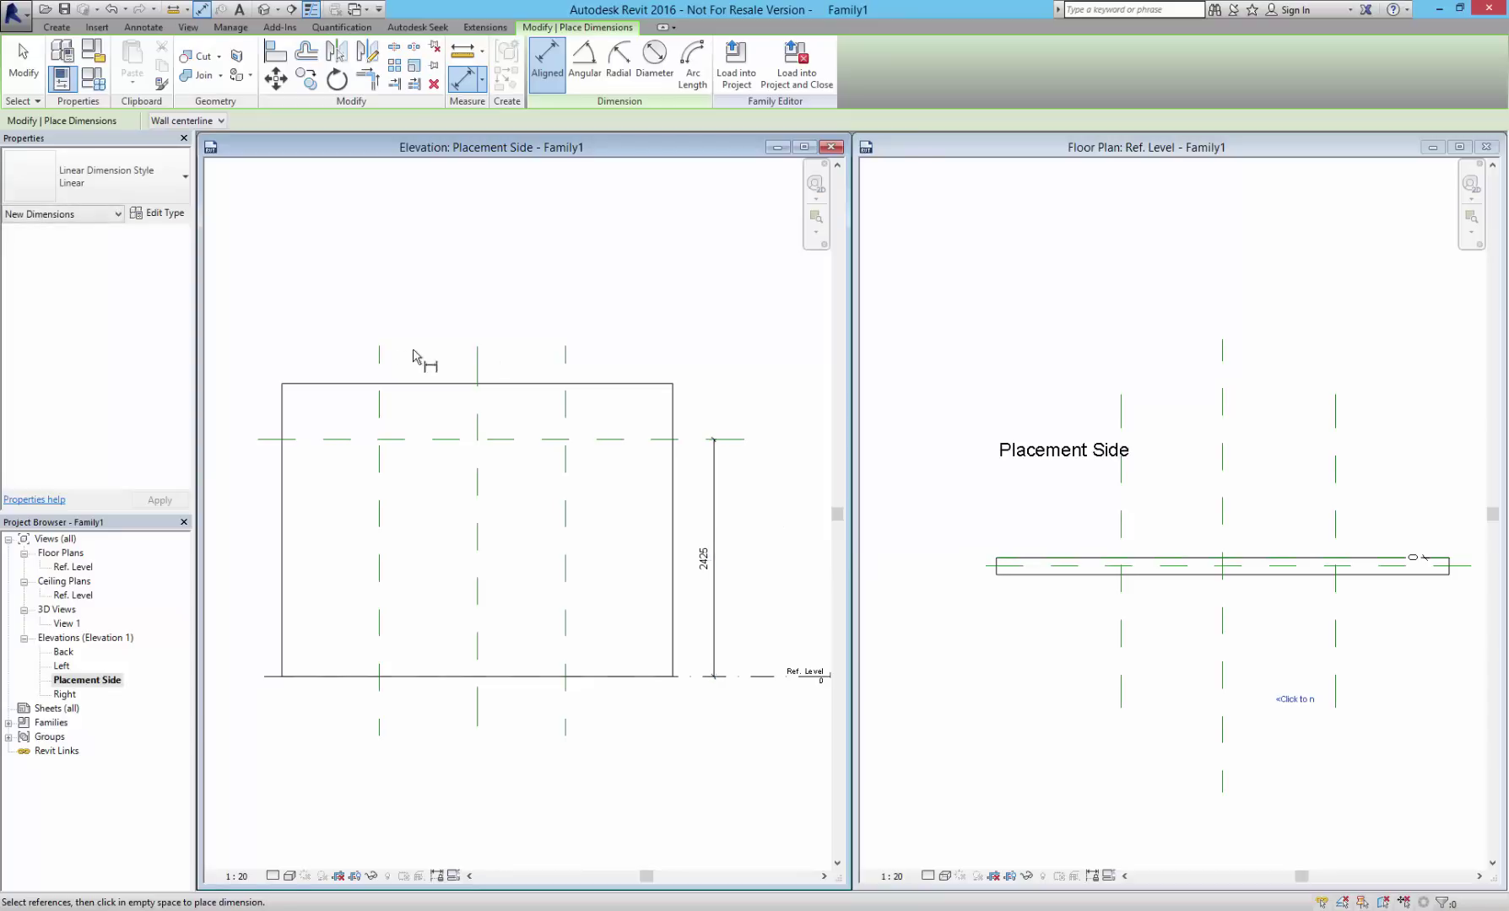
- Dimension the left, middle and right planes as a chain and set it to EQ
left_click(382, 364)
left_click(479, 371)
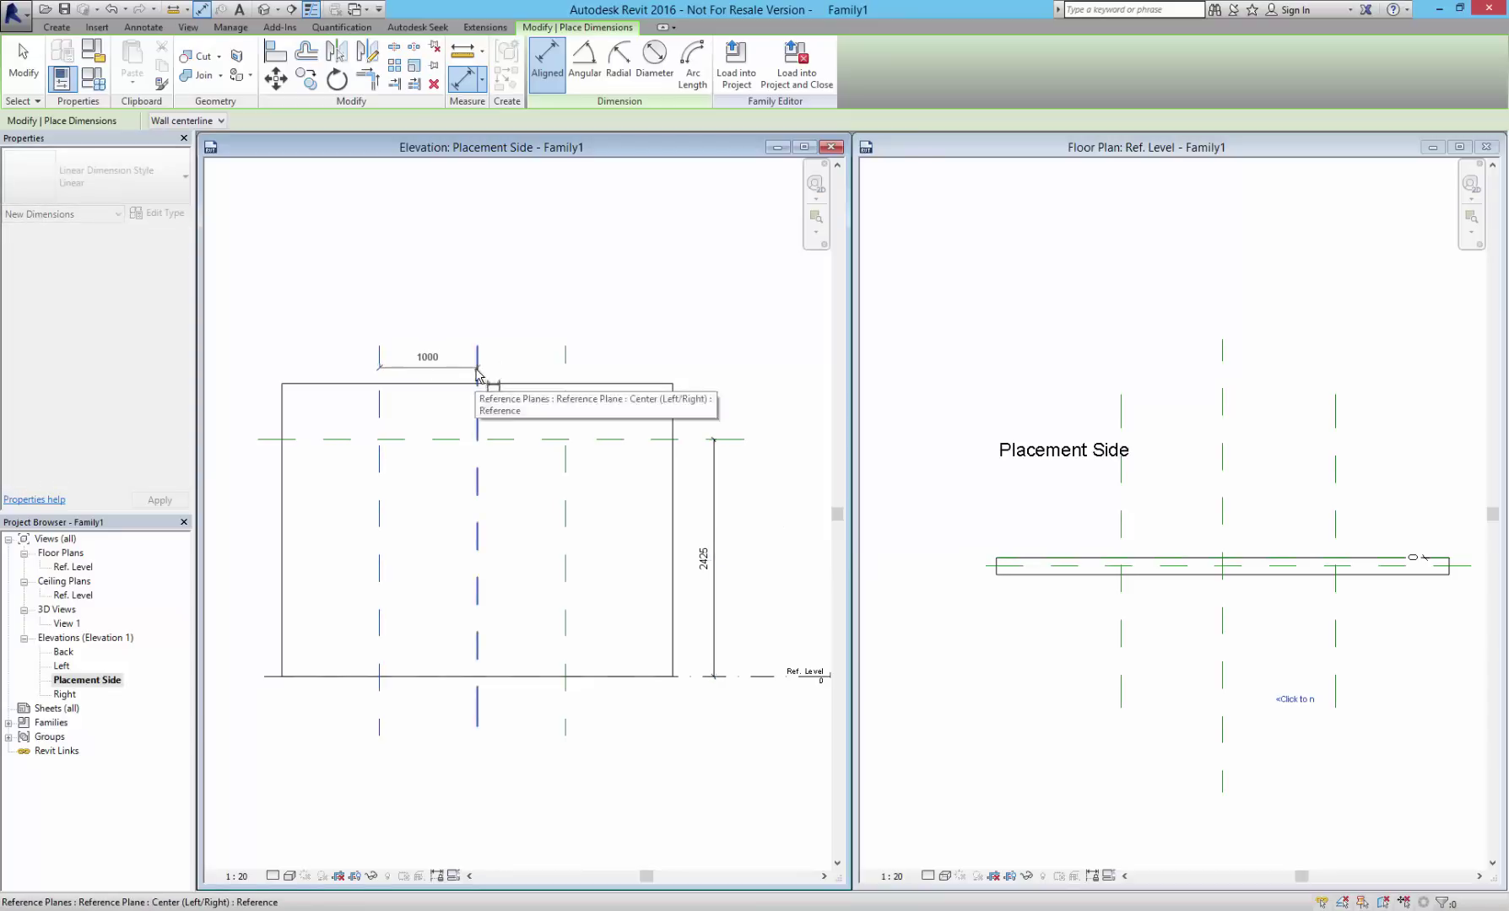
left_click(565, 375)
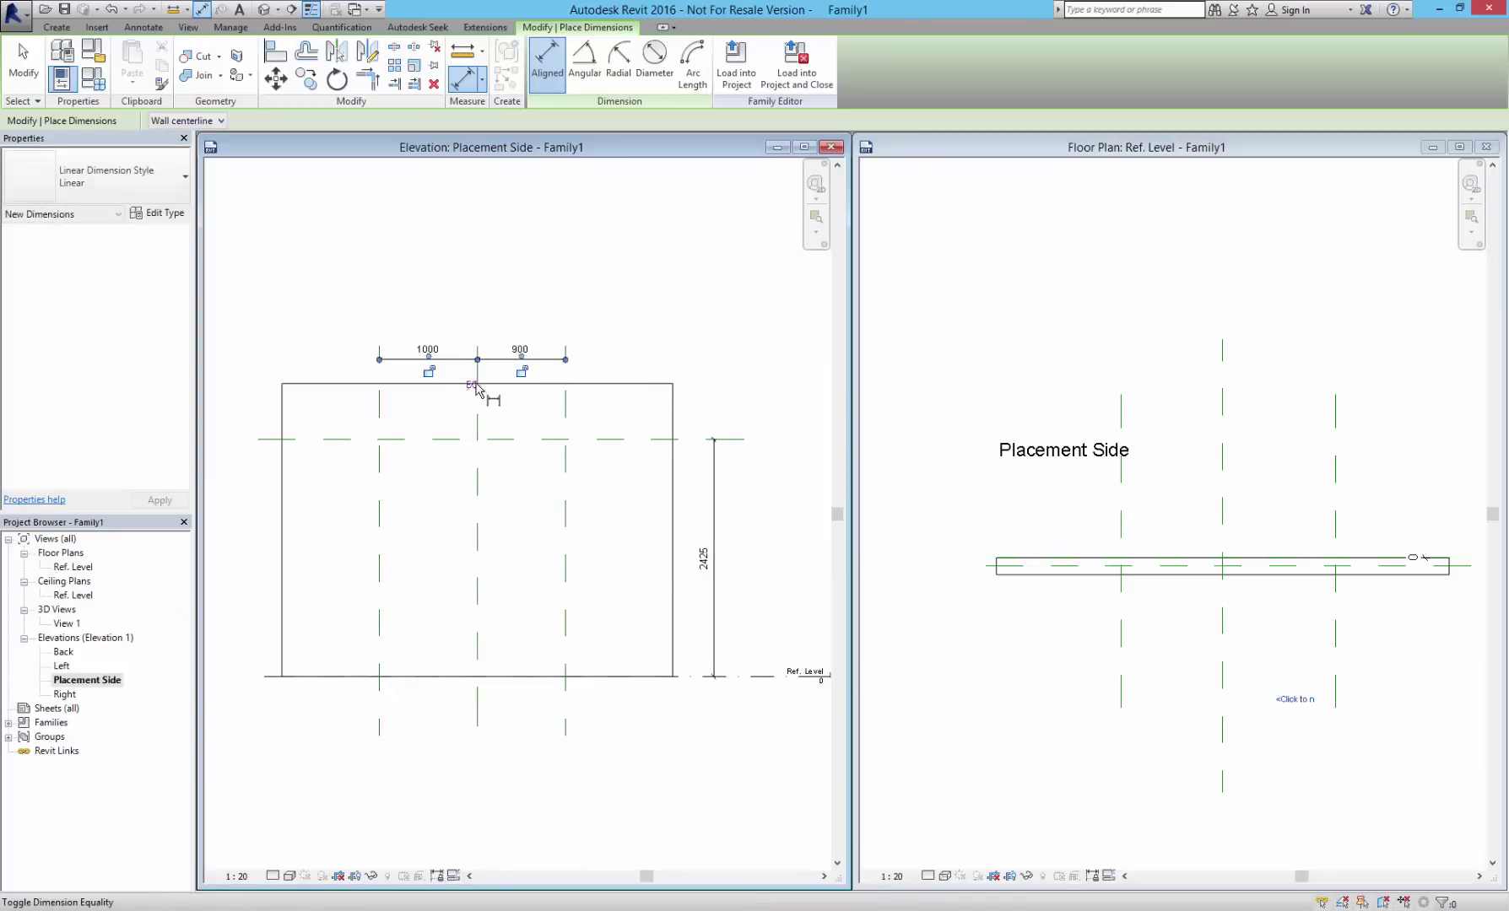
left_click(470, 387)
- Place an overall 2000 width dimension between the outer planes above the EQ chain
left_click(380, 416)
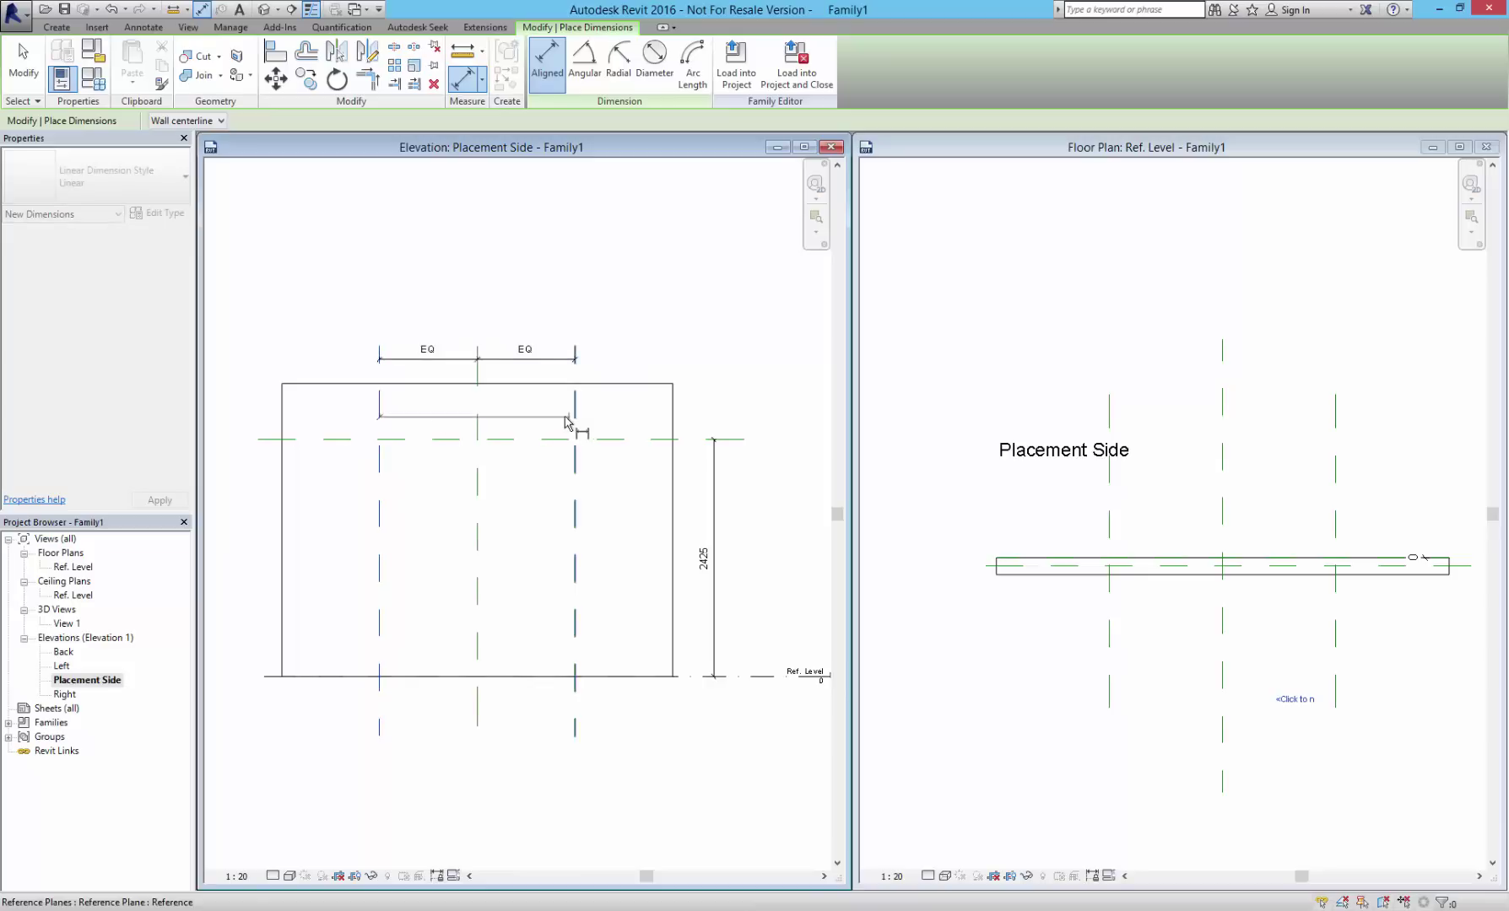
left_click(576, 419)
left_click(635, 329)
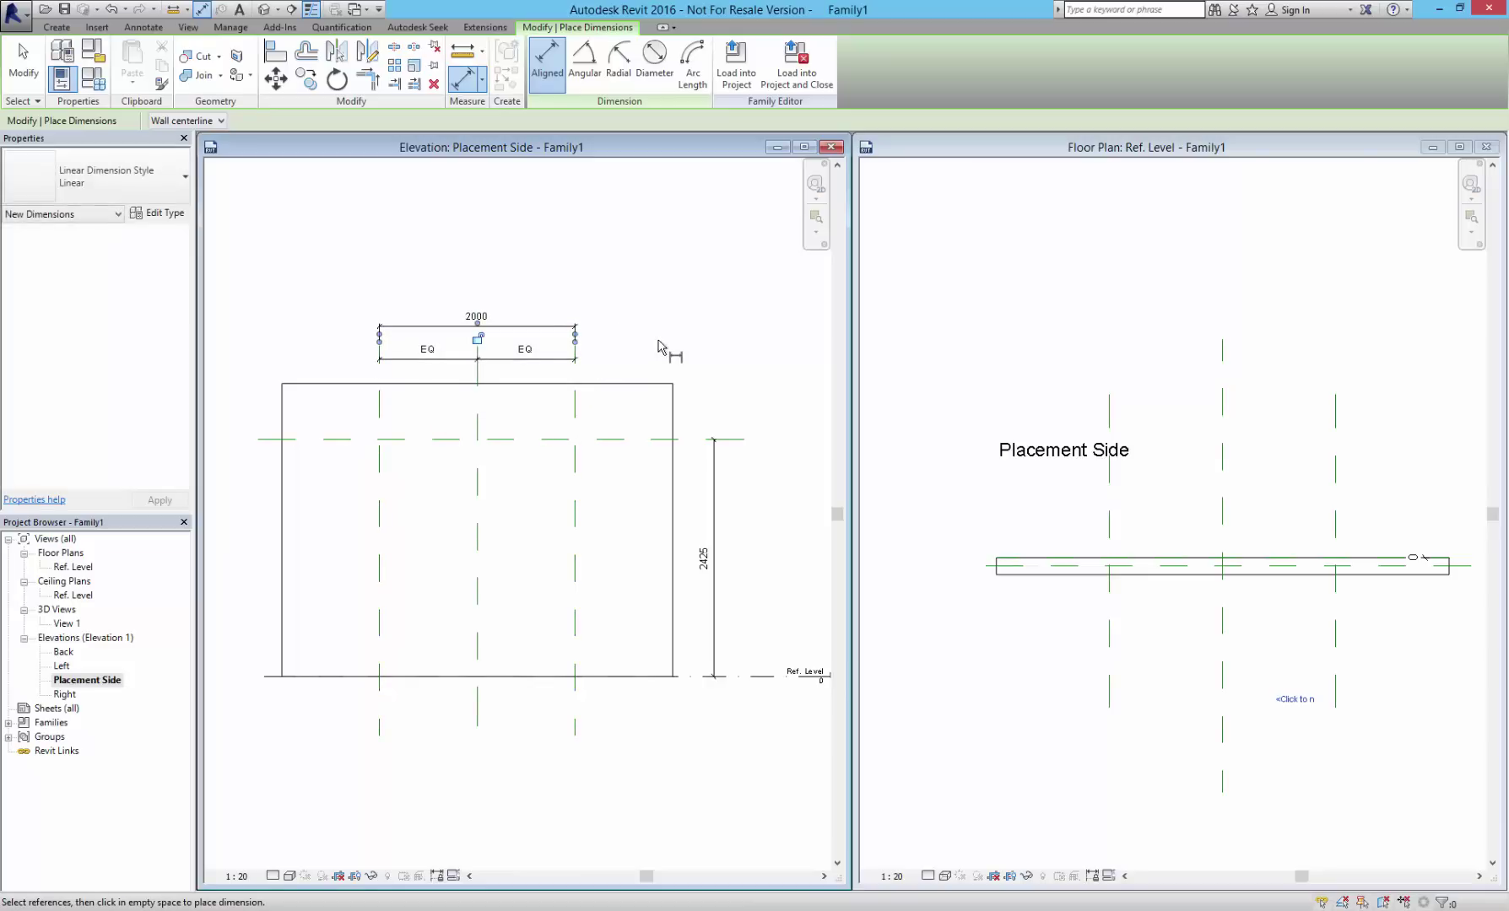
key("Escape")
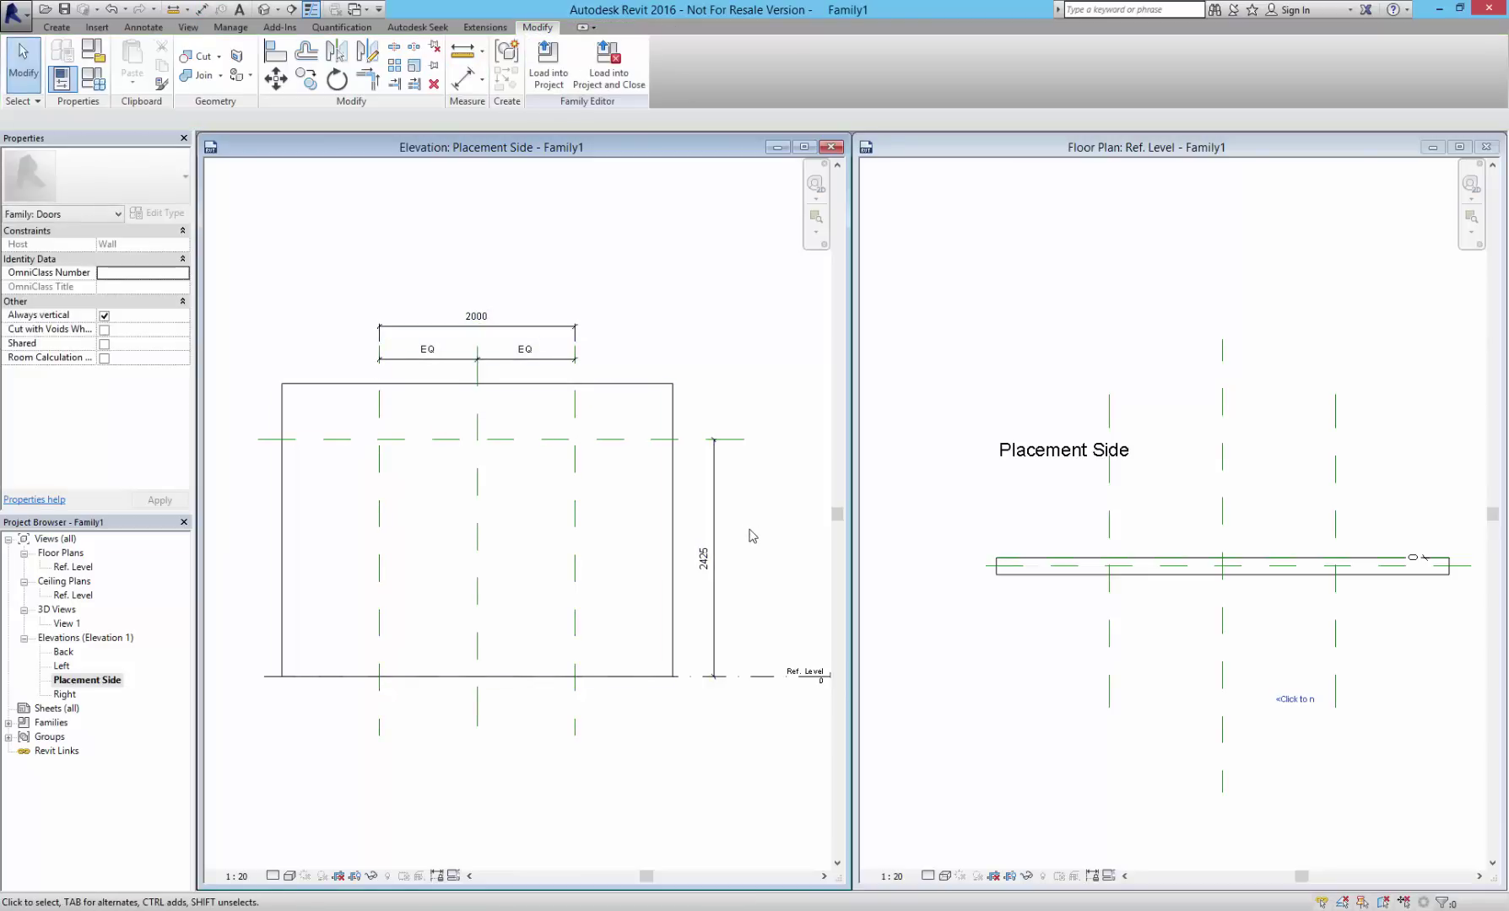
- Label the 2425 height dimension with a new parameter named ความสูง
left_click(715, 539)
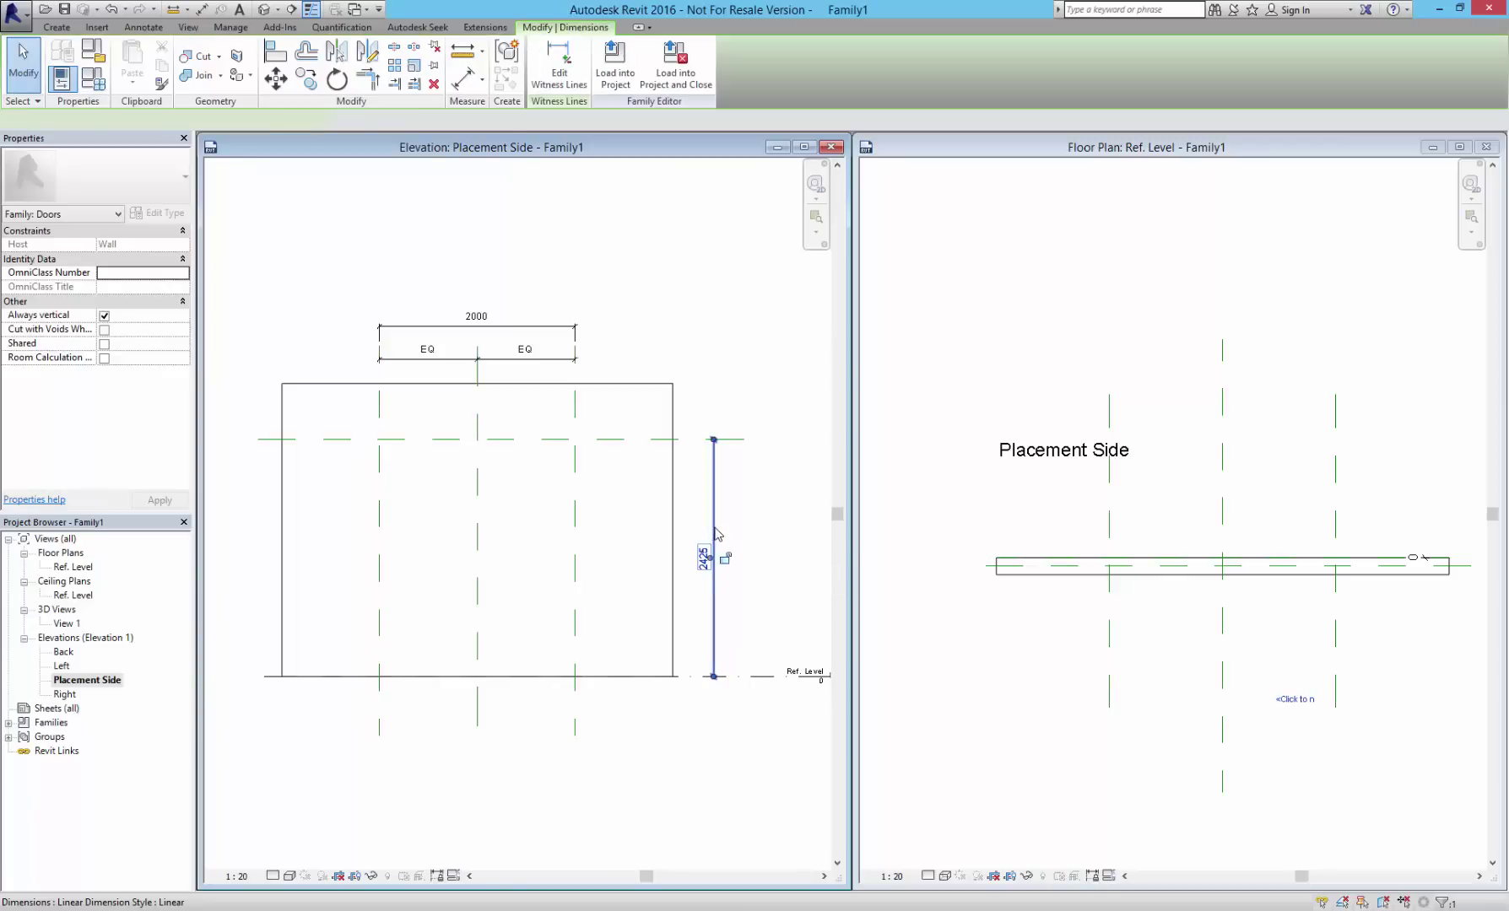
left_click(750, 530)
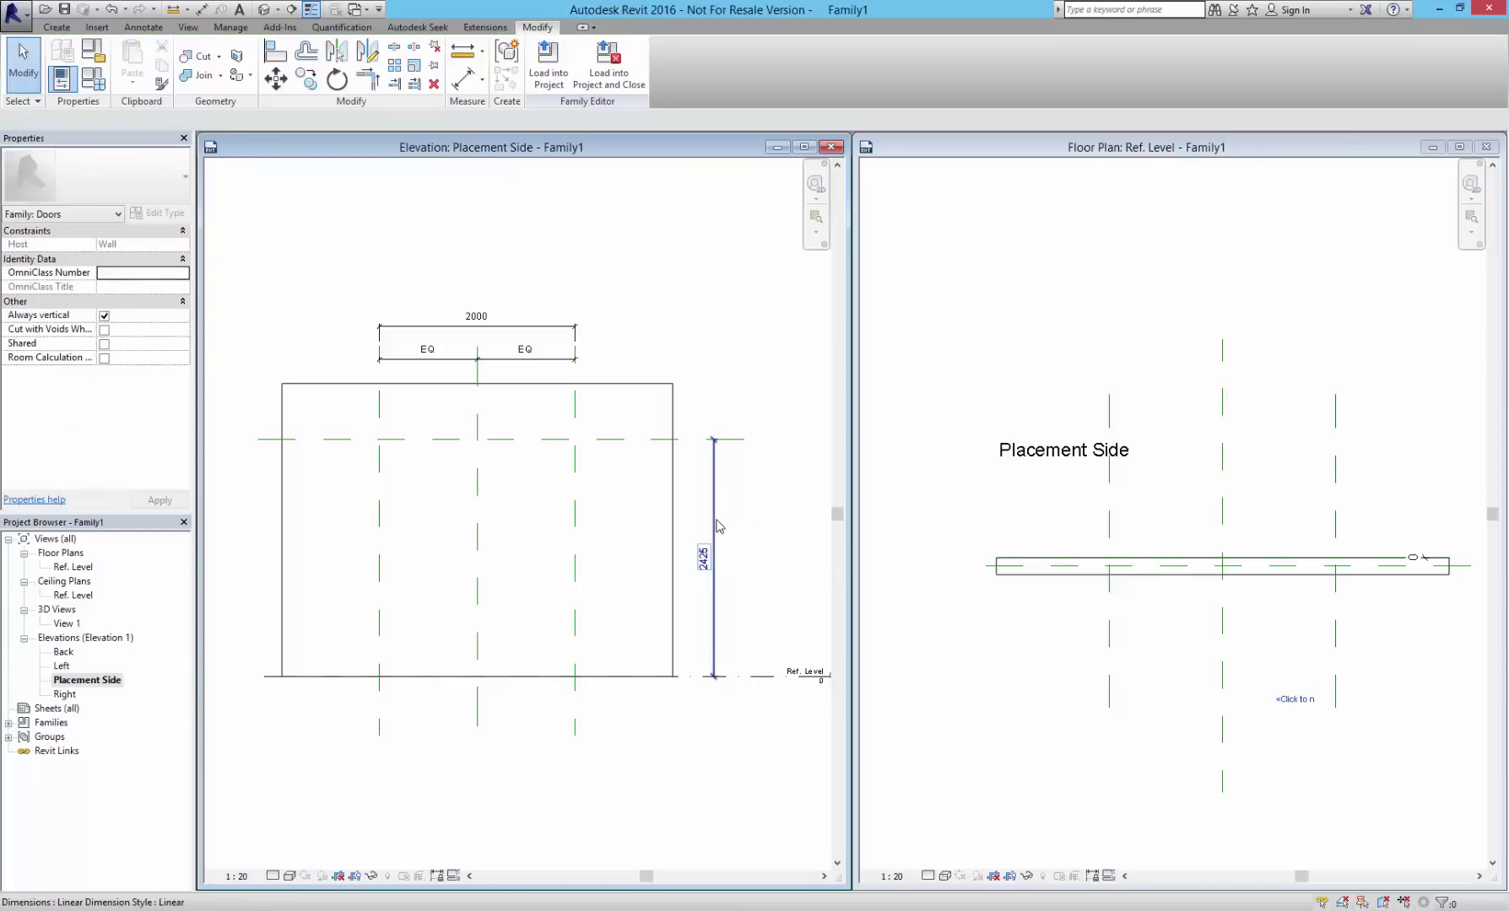
left_click(714, 557)
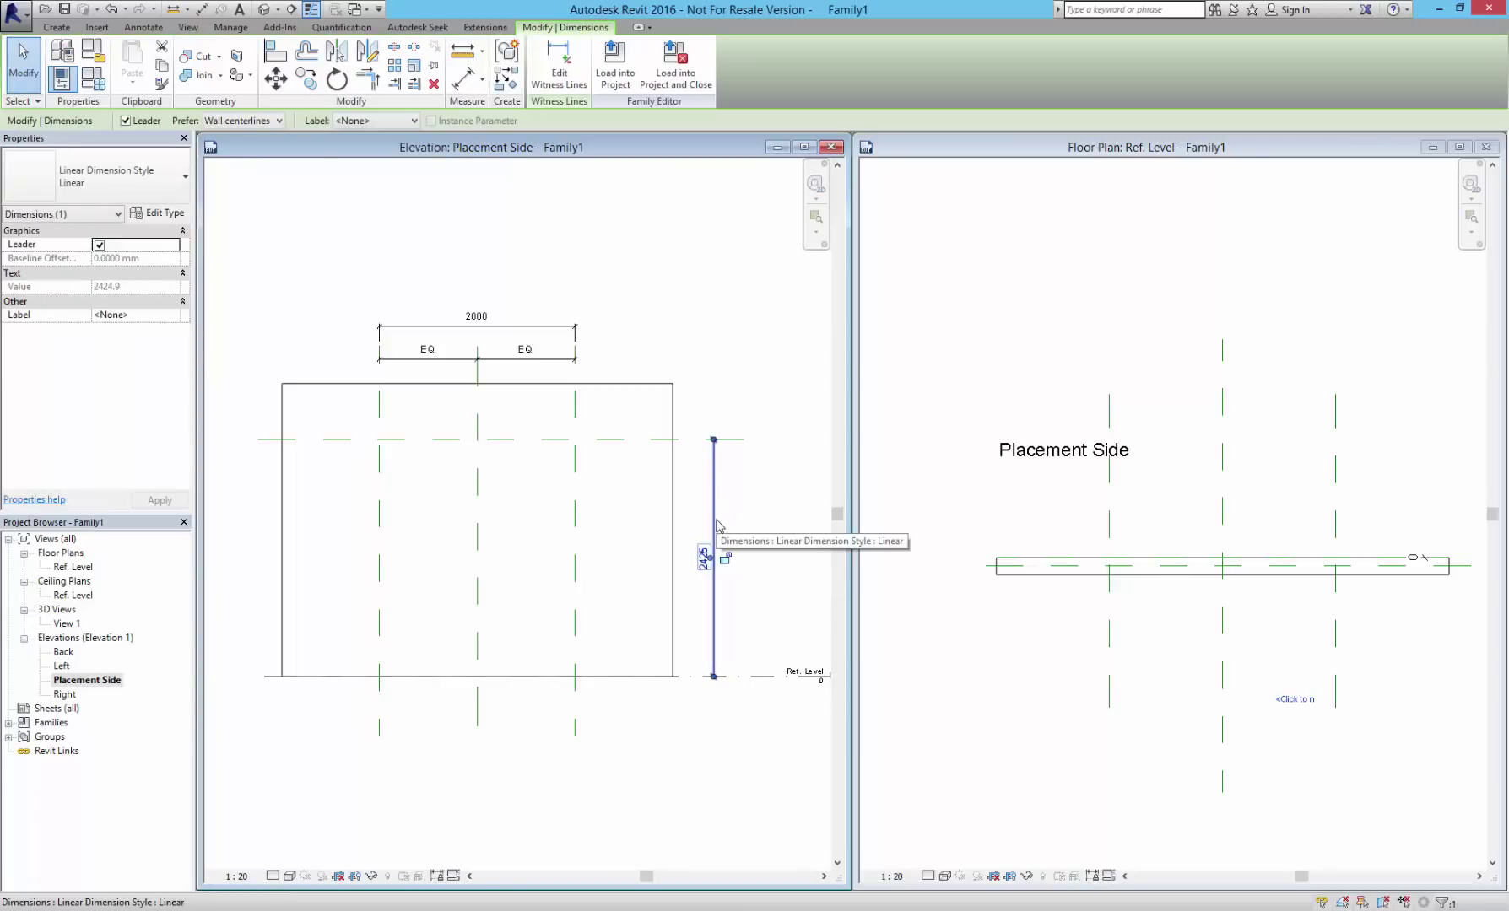
left_click(382, 126)
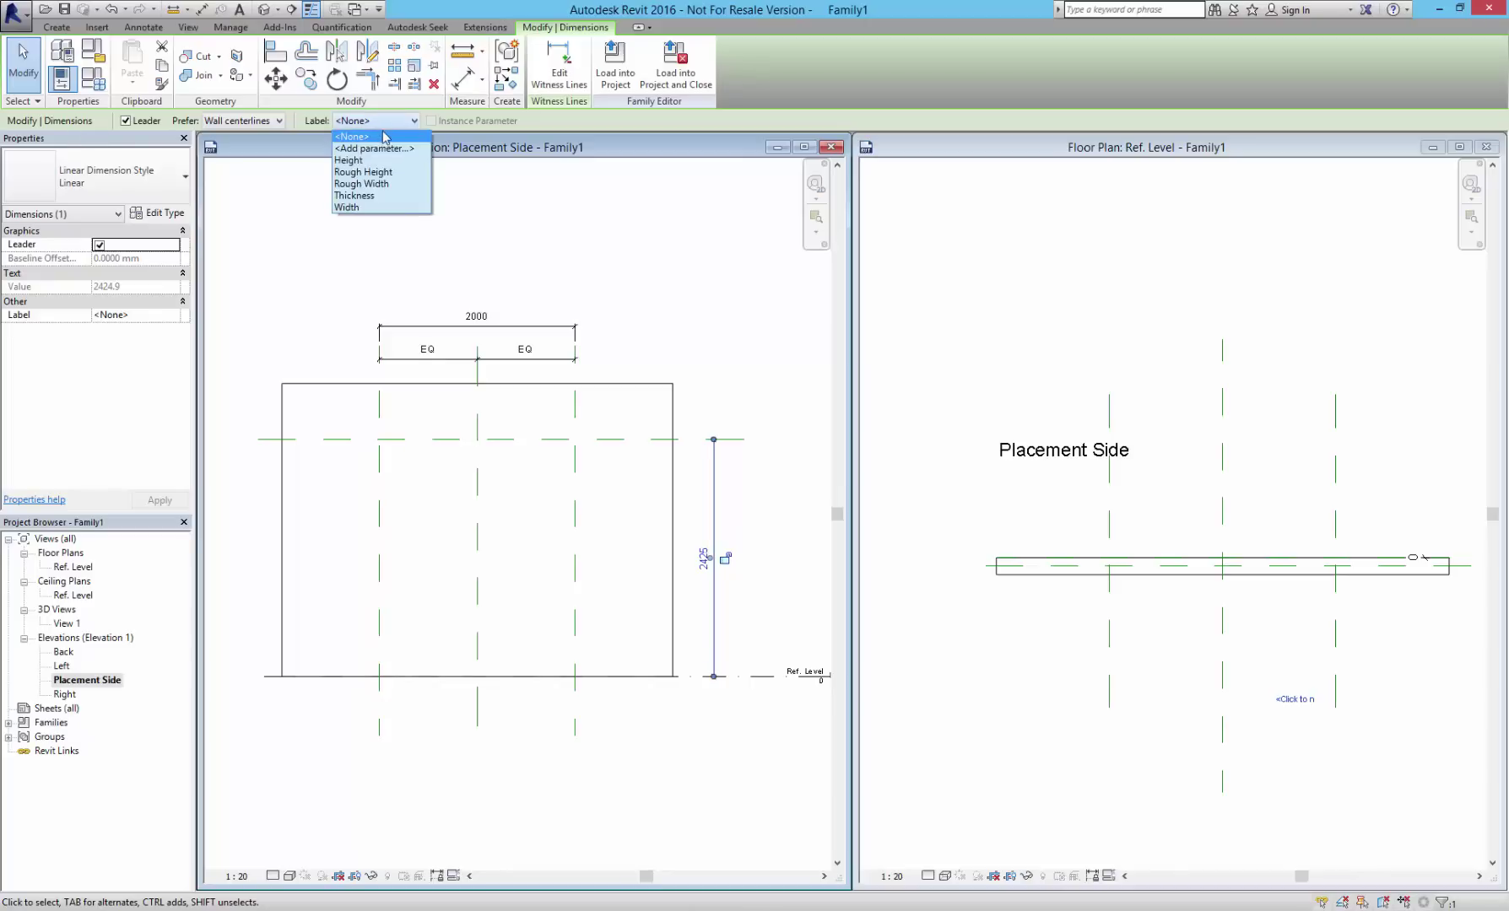
left_click(386, 148)
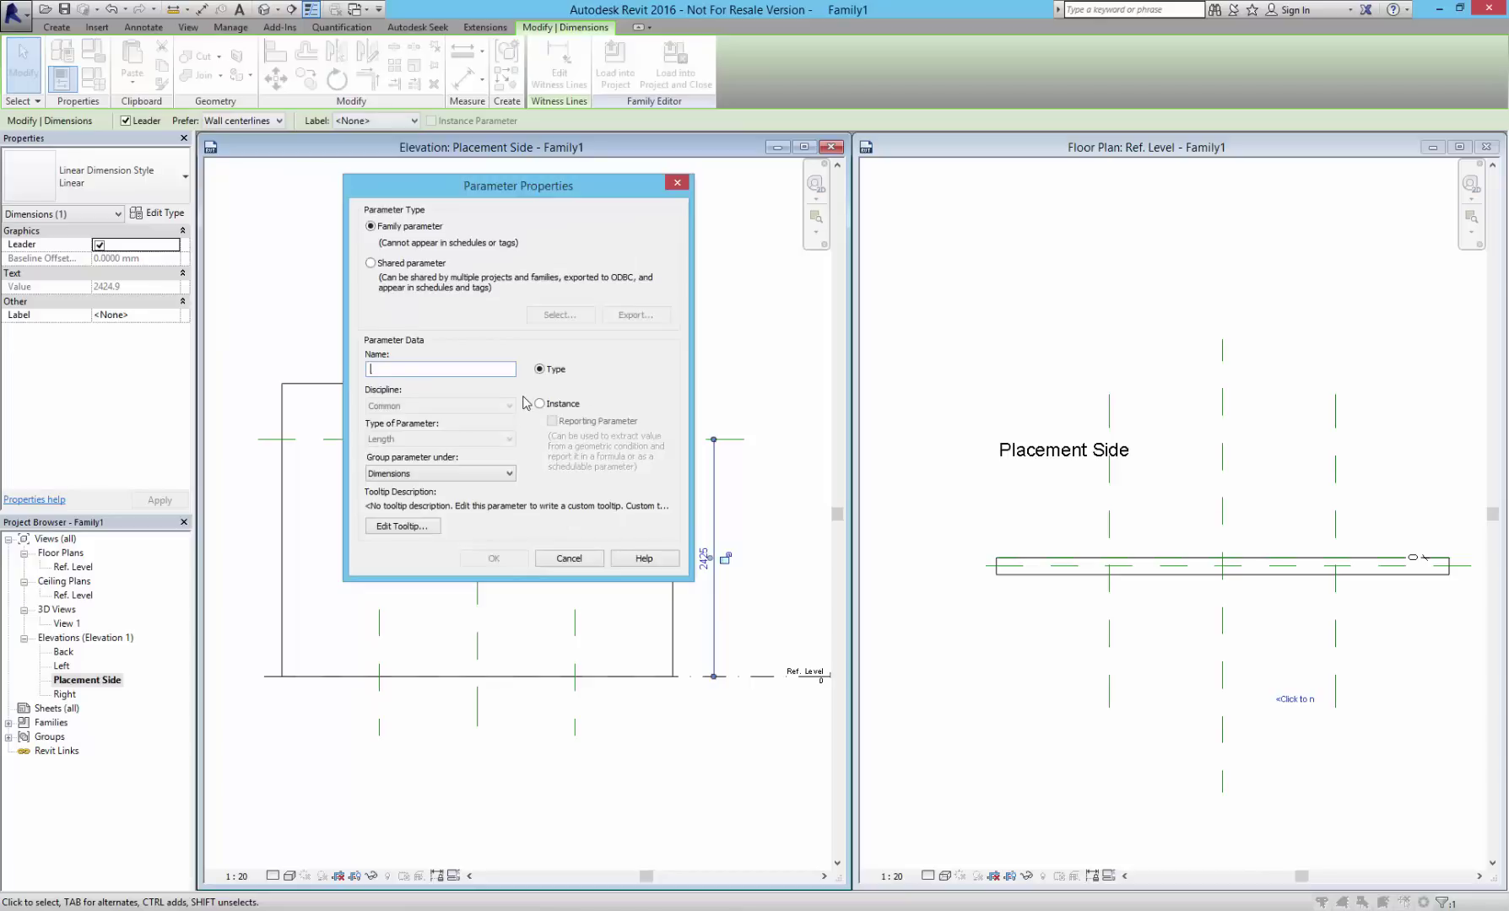
type("a2")
left_click(498, 559)
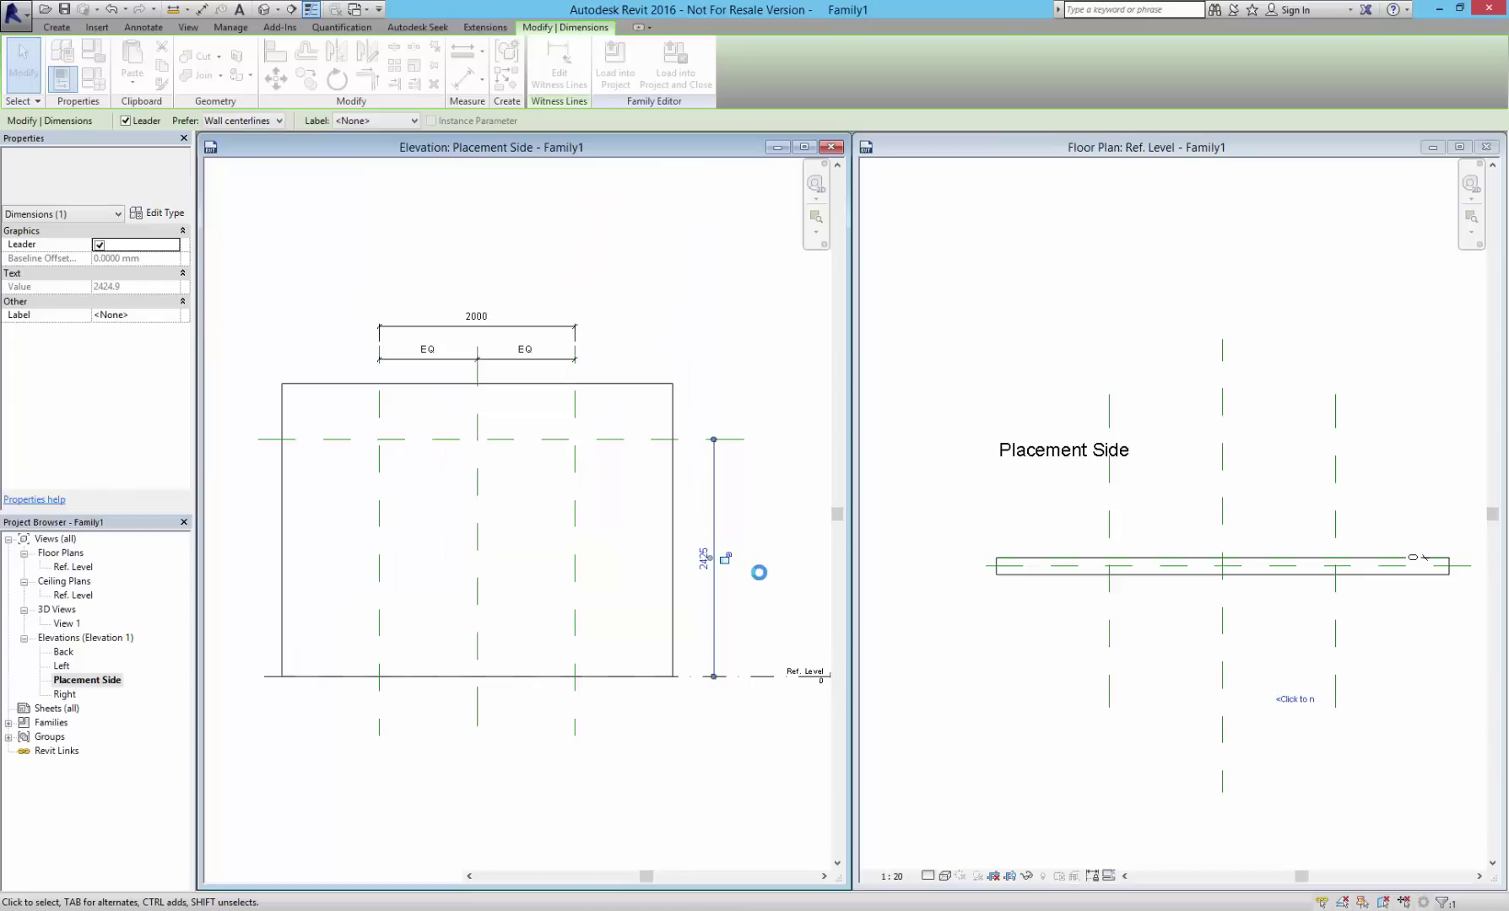
left_click(758, 572)
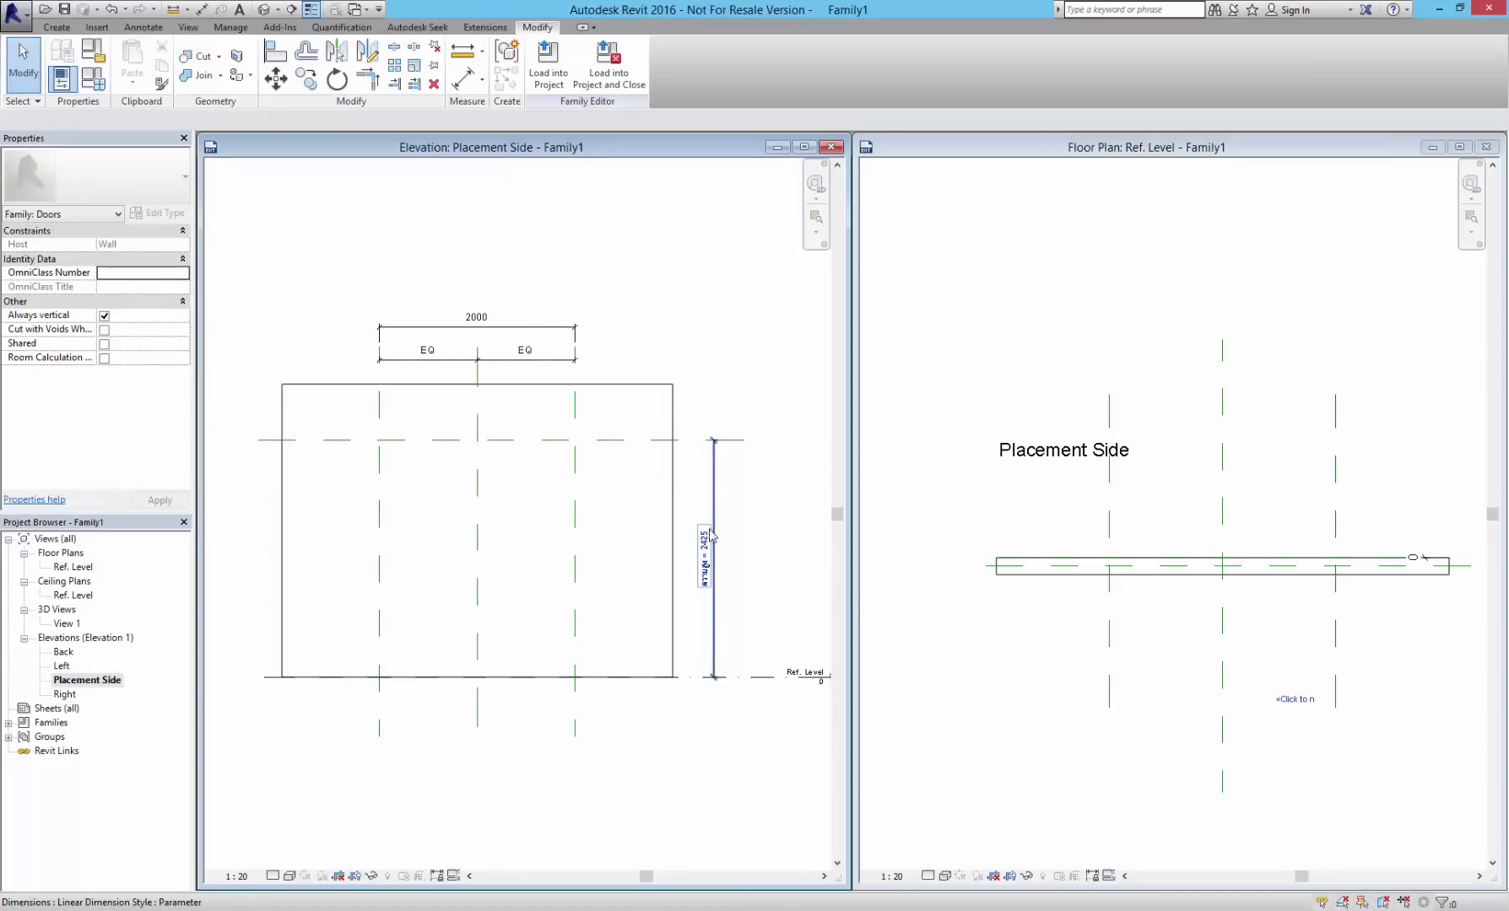
- Label the 2000 width dimension with a new ความกว้าง parameter and bring up Family Types
left_click(515, 331)
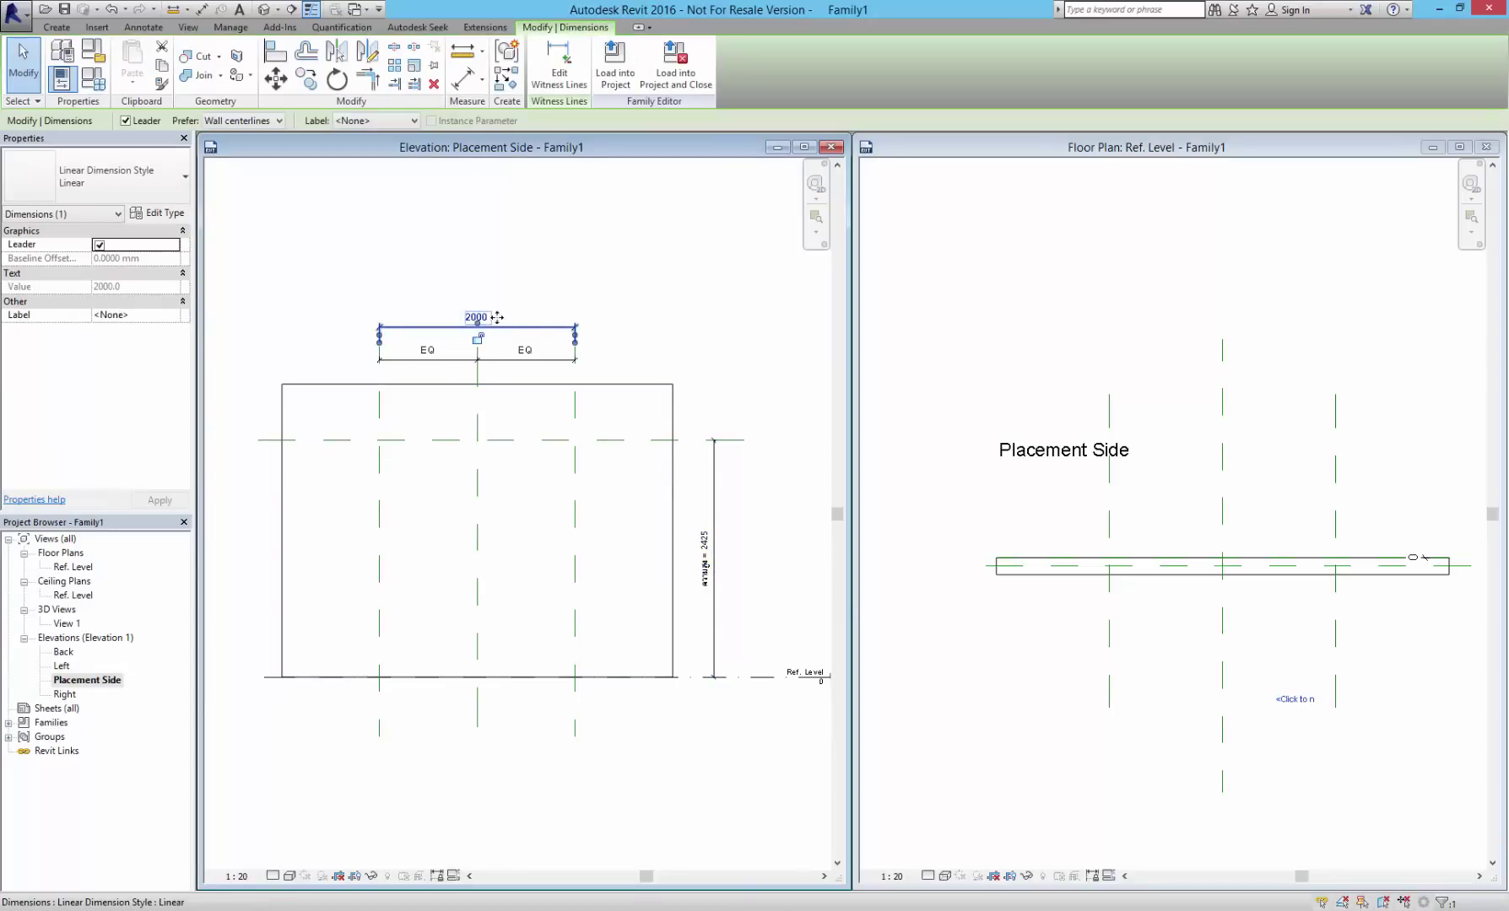
left_click(393, 123)
left_click(391, 149)
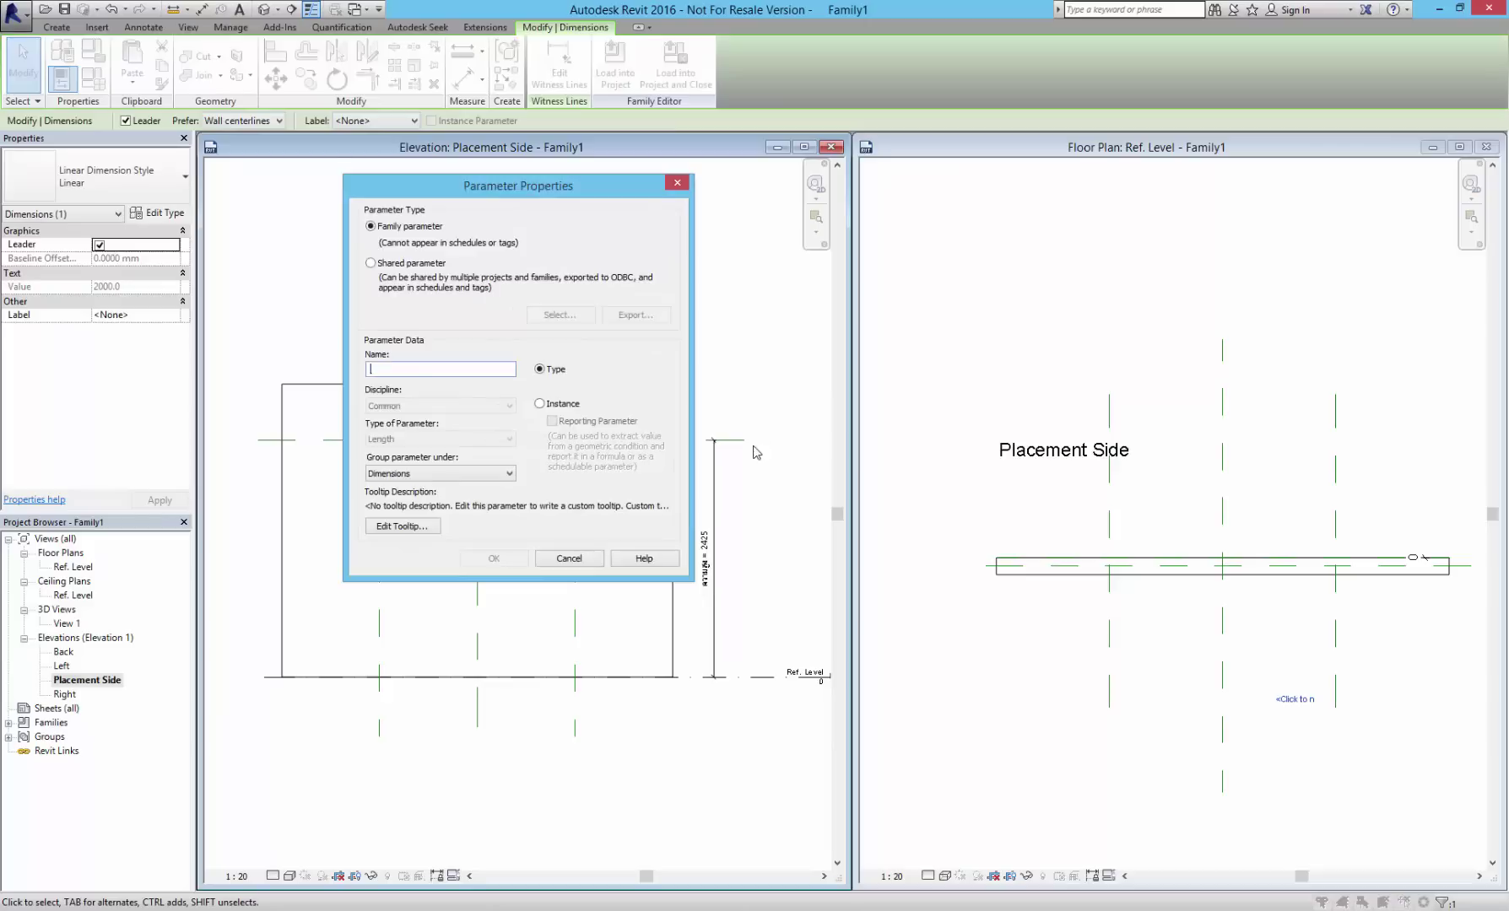
type("ความกว้าง")
left_click(494, 558)
key("Escape")
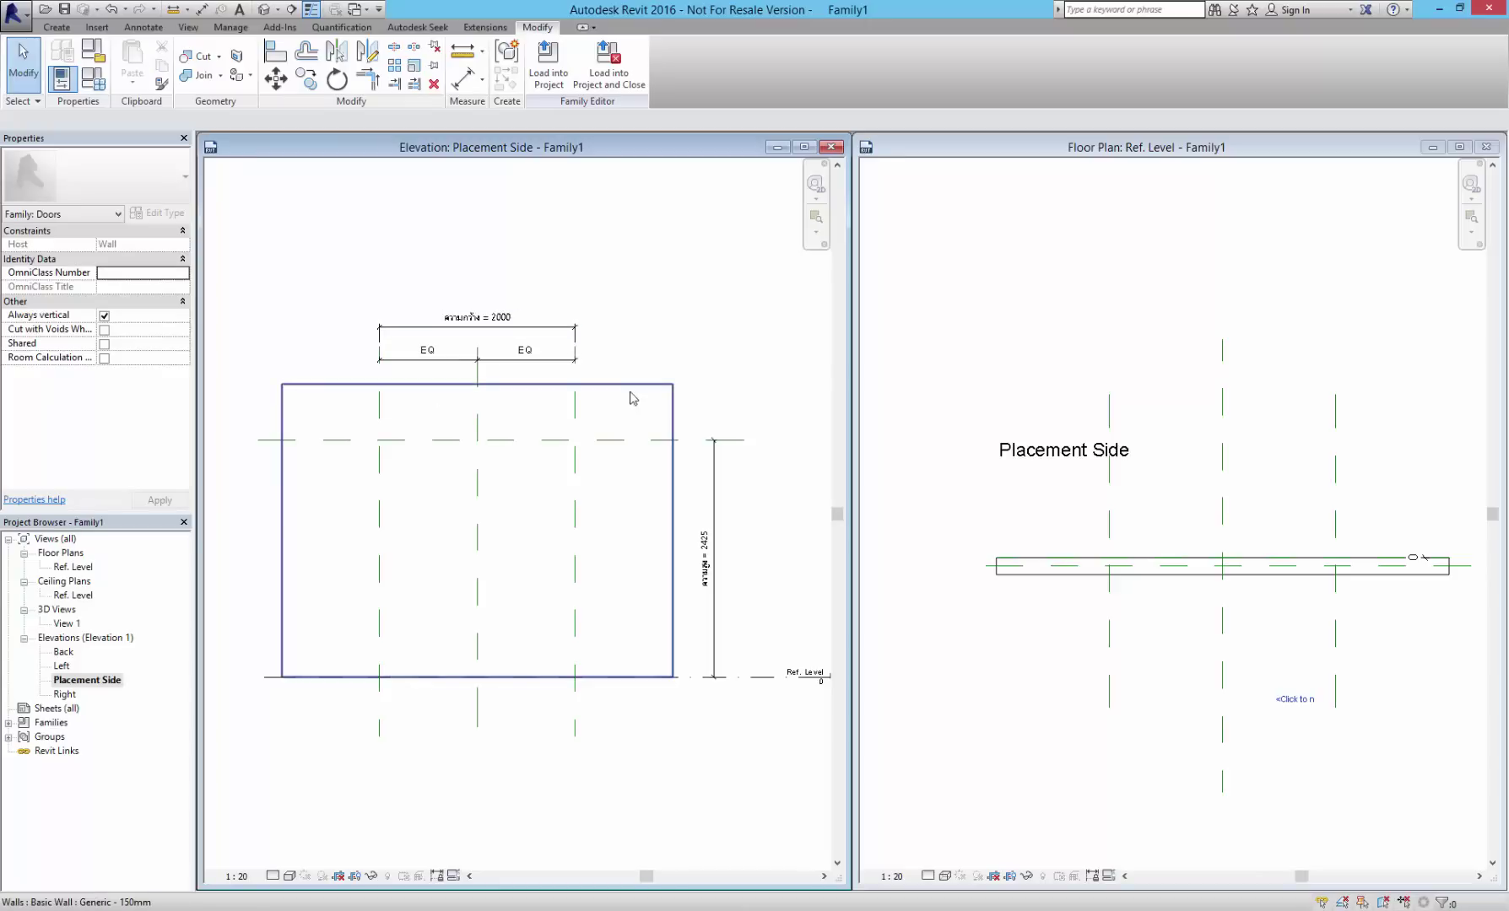
left_click(93, 77)
mouse_move(928, 206)
left_mouse_down()
mouse_move(808, 268)
mouse_move(858, 265)
left_mouse_up()
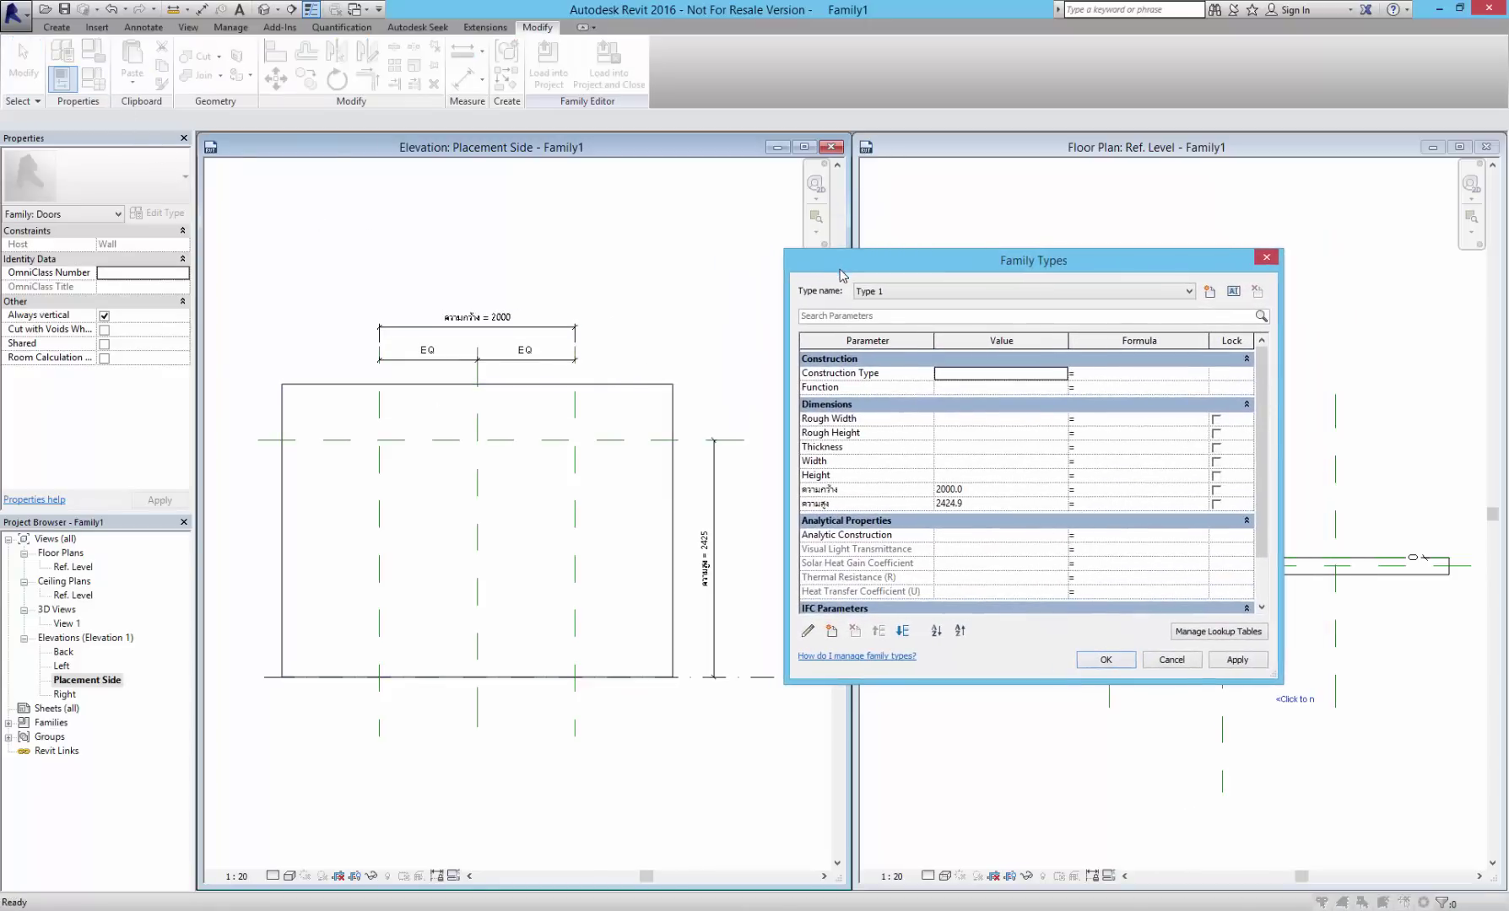
- In Family Types, set ความกว้าง to 1800 and ความสูง to 2000 and apply
left_click(991, 490)
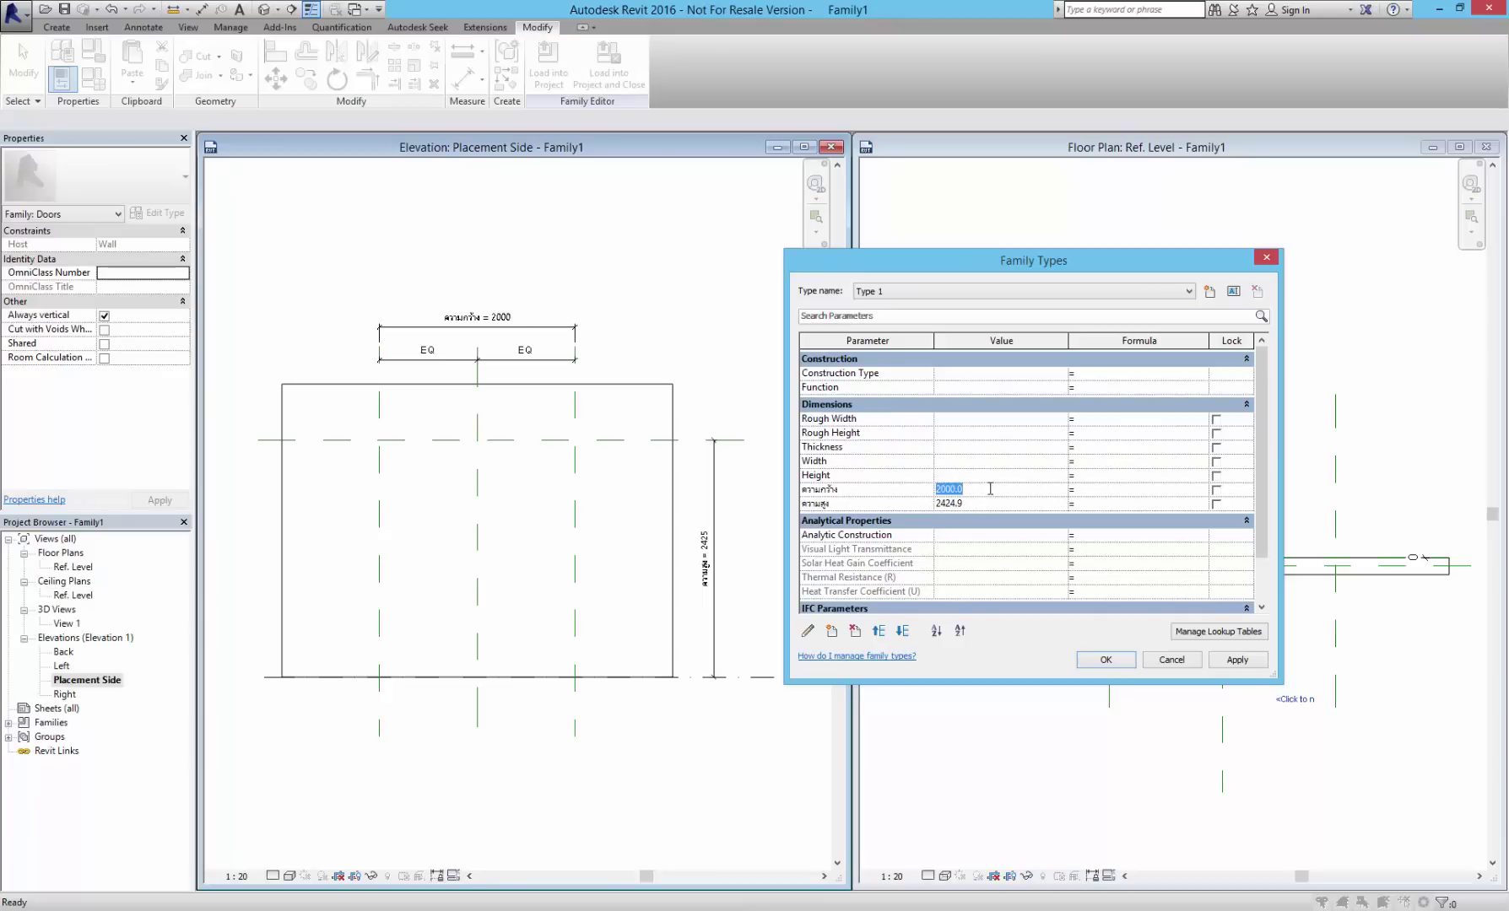
type("ๆค")
type("1800")
left_click(996, 505)
type("2000")
left_click(1234, 660)
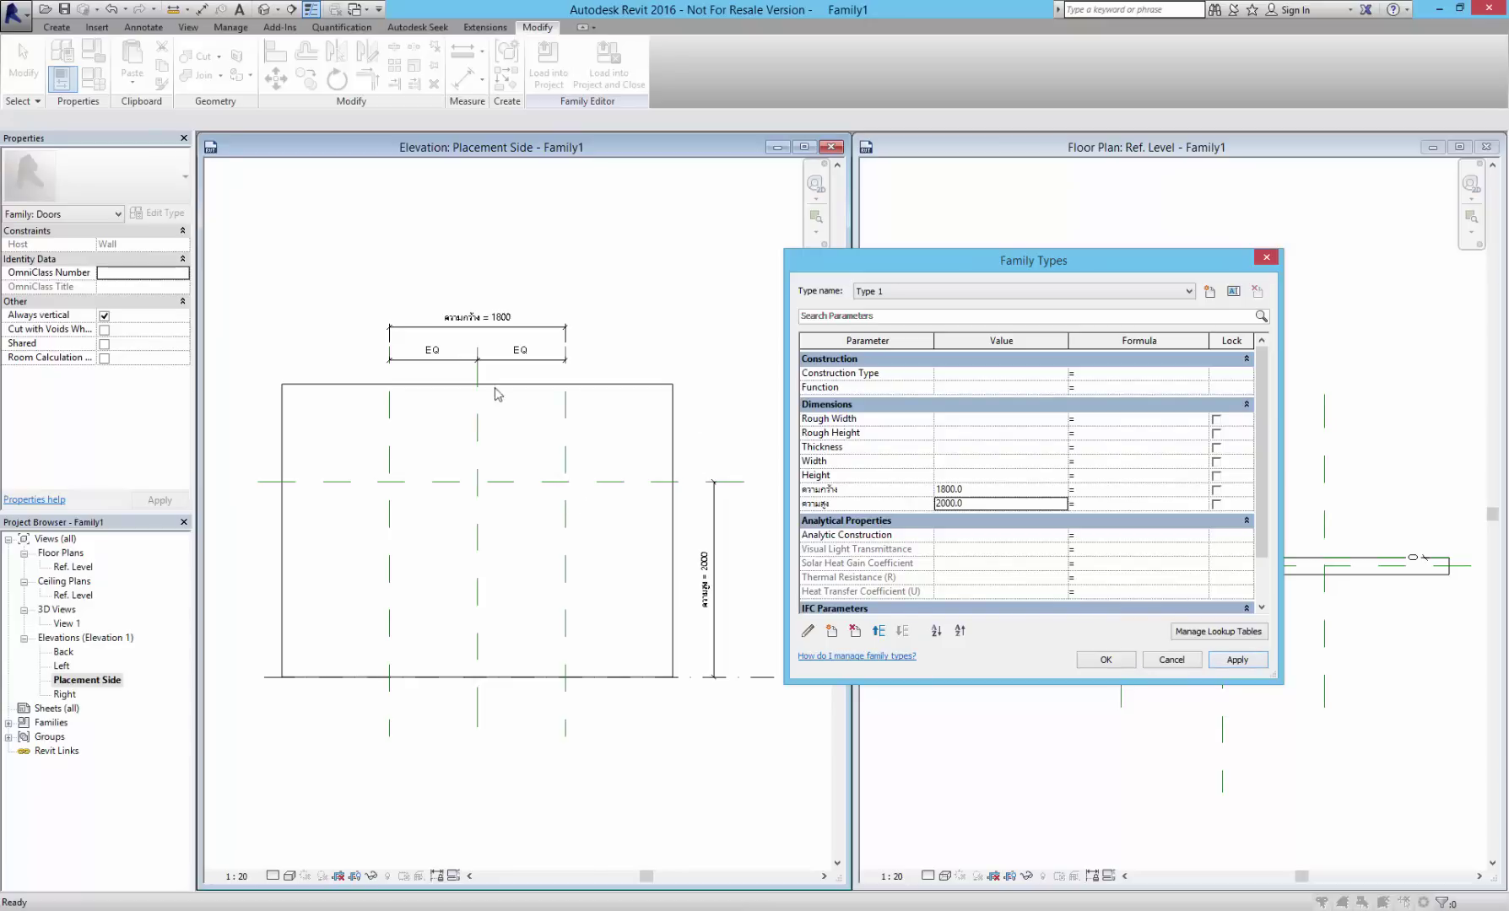
left_click(1104, 661)
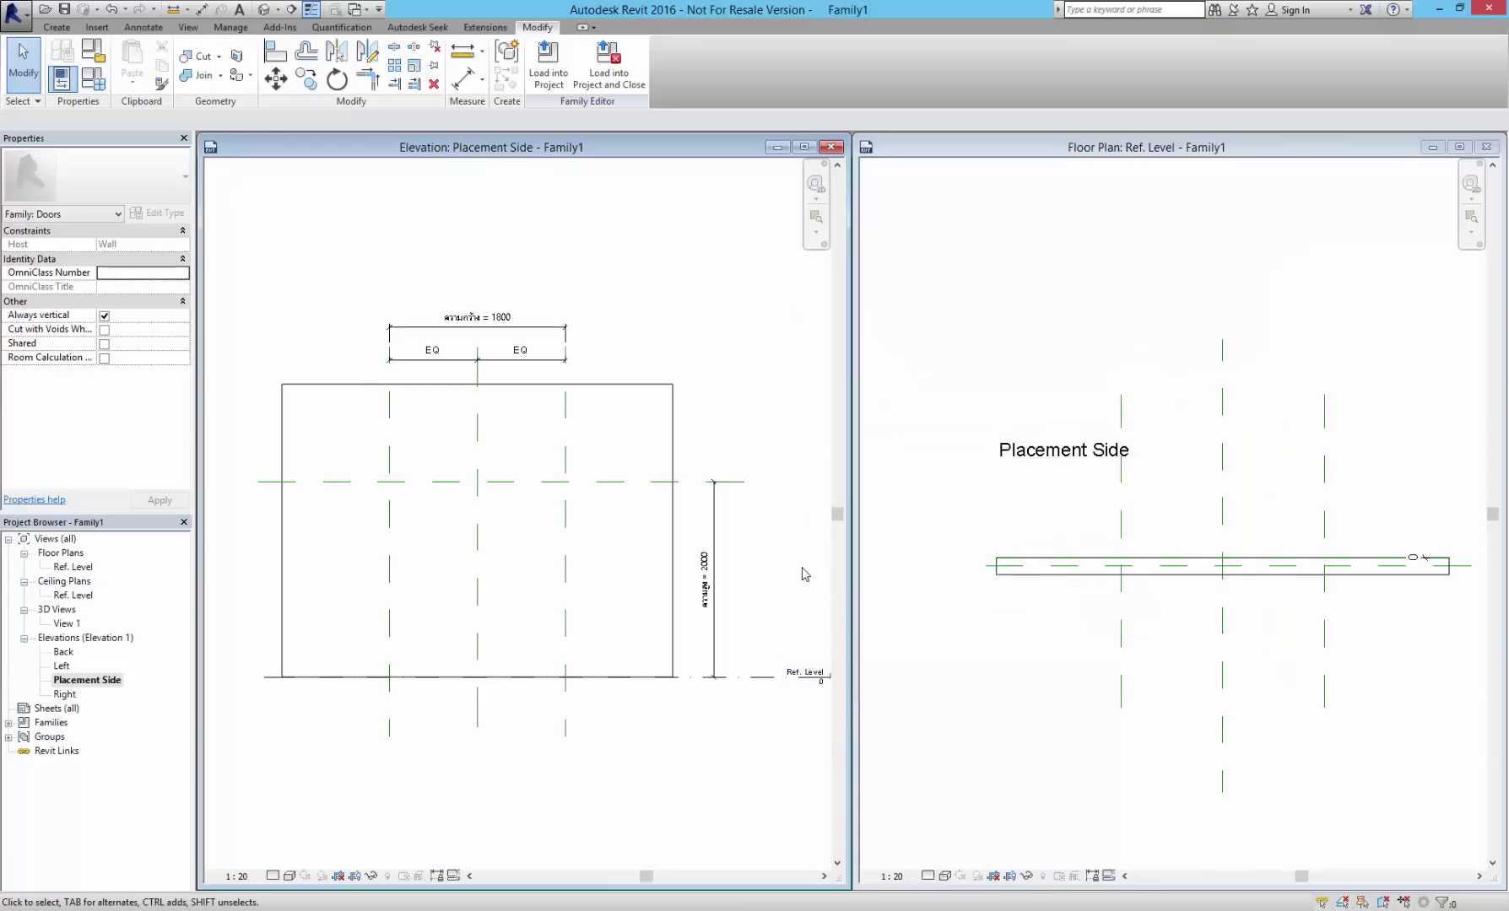
- Sketch a rectangular wall opening between the plane intersections and lock its edges to the planes
left_click(67, 35)
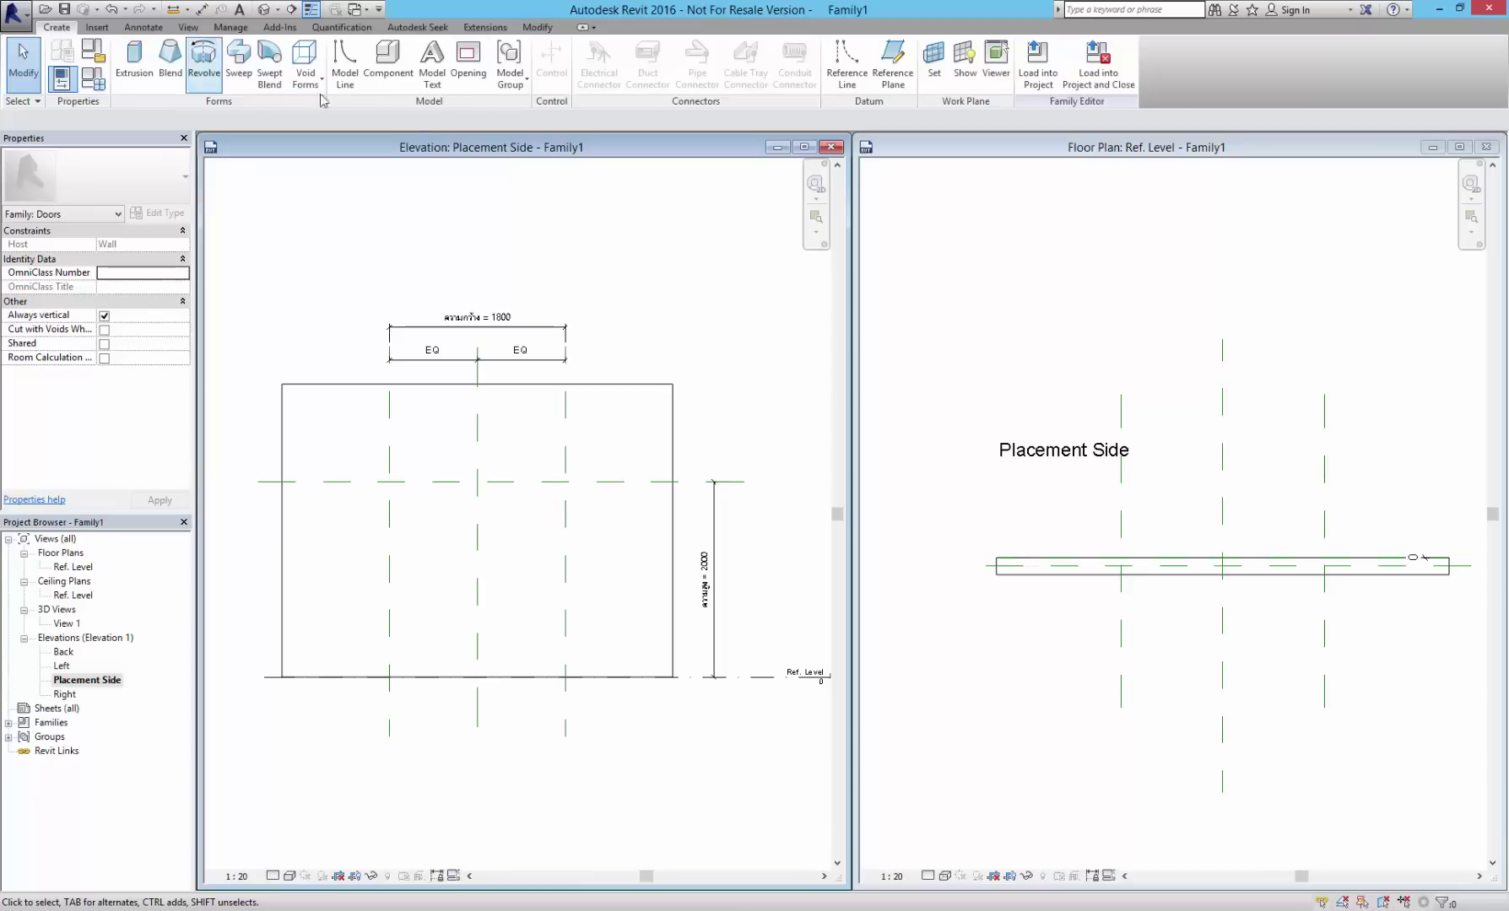
left_click(460, 85)
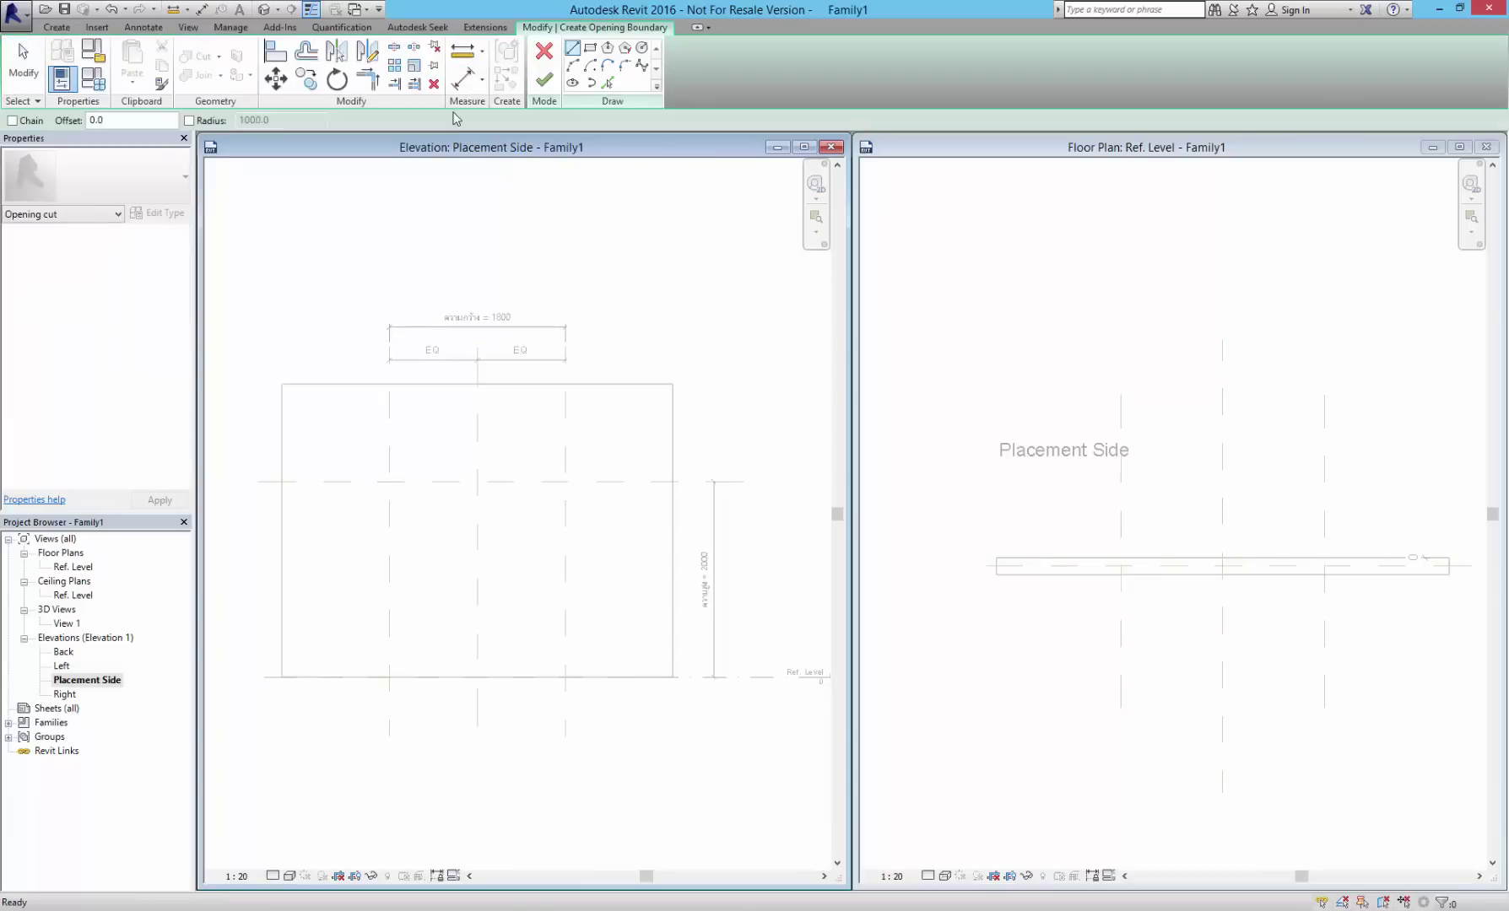
left_click(592, 51)
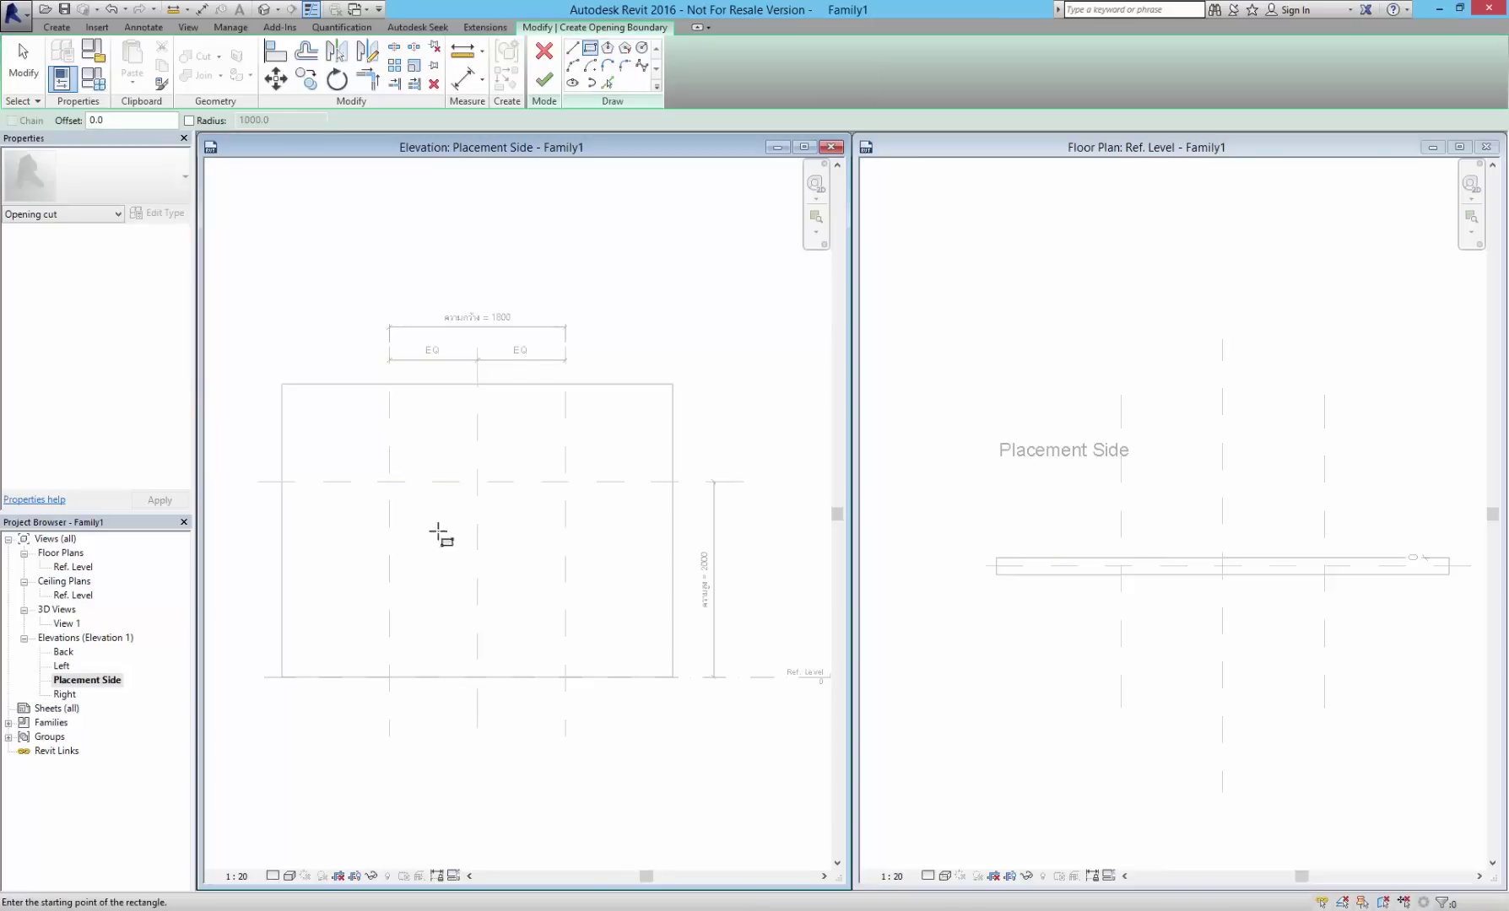
left_click(389, 482)
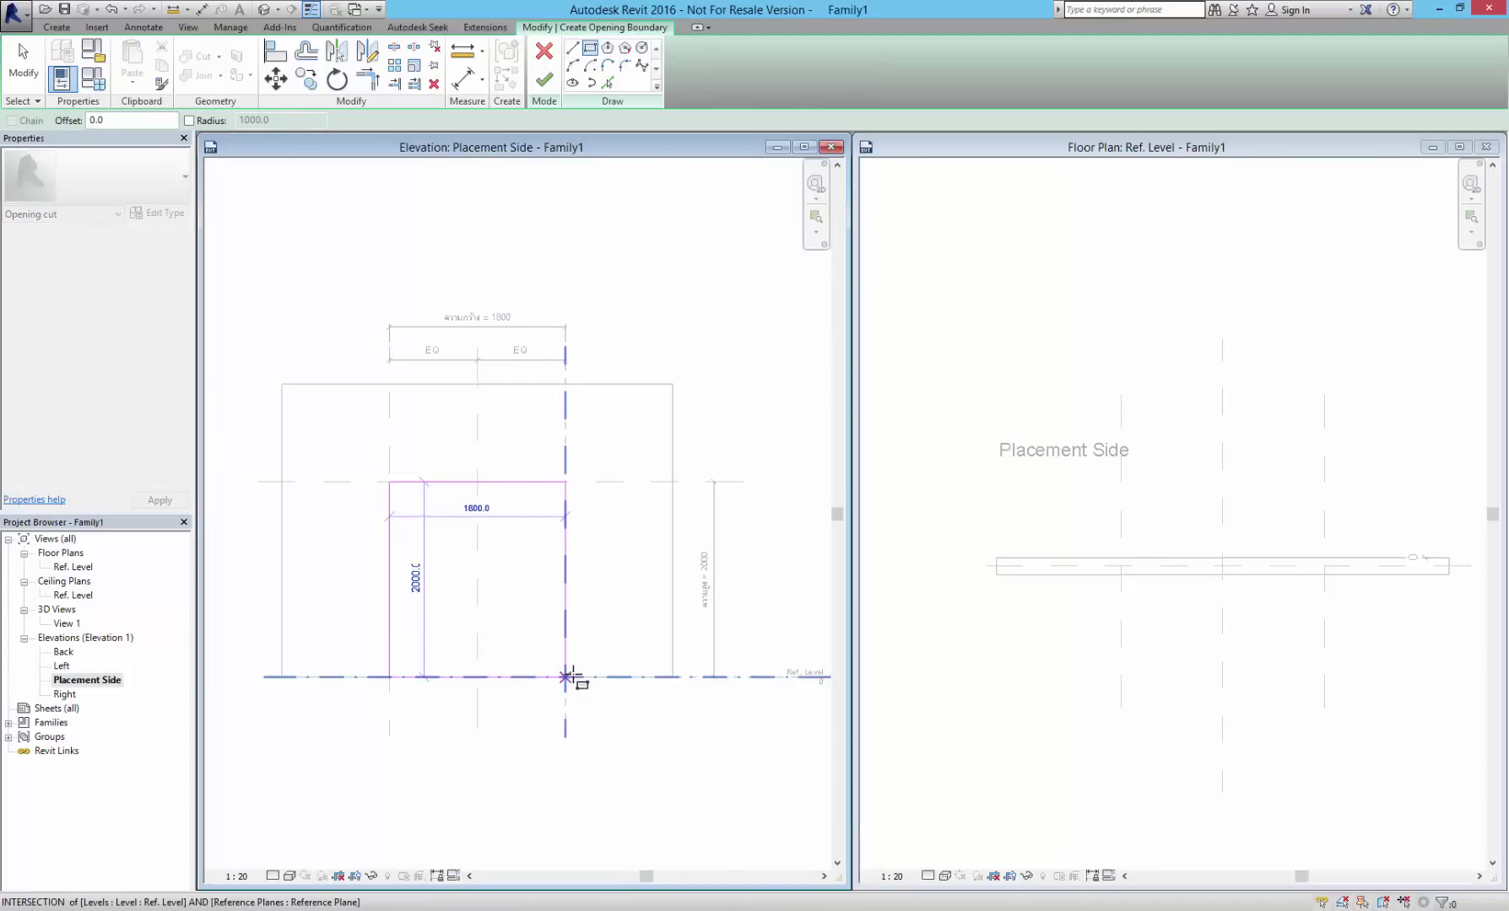
left_click(565, 676)
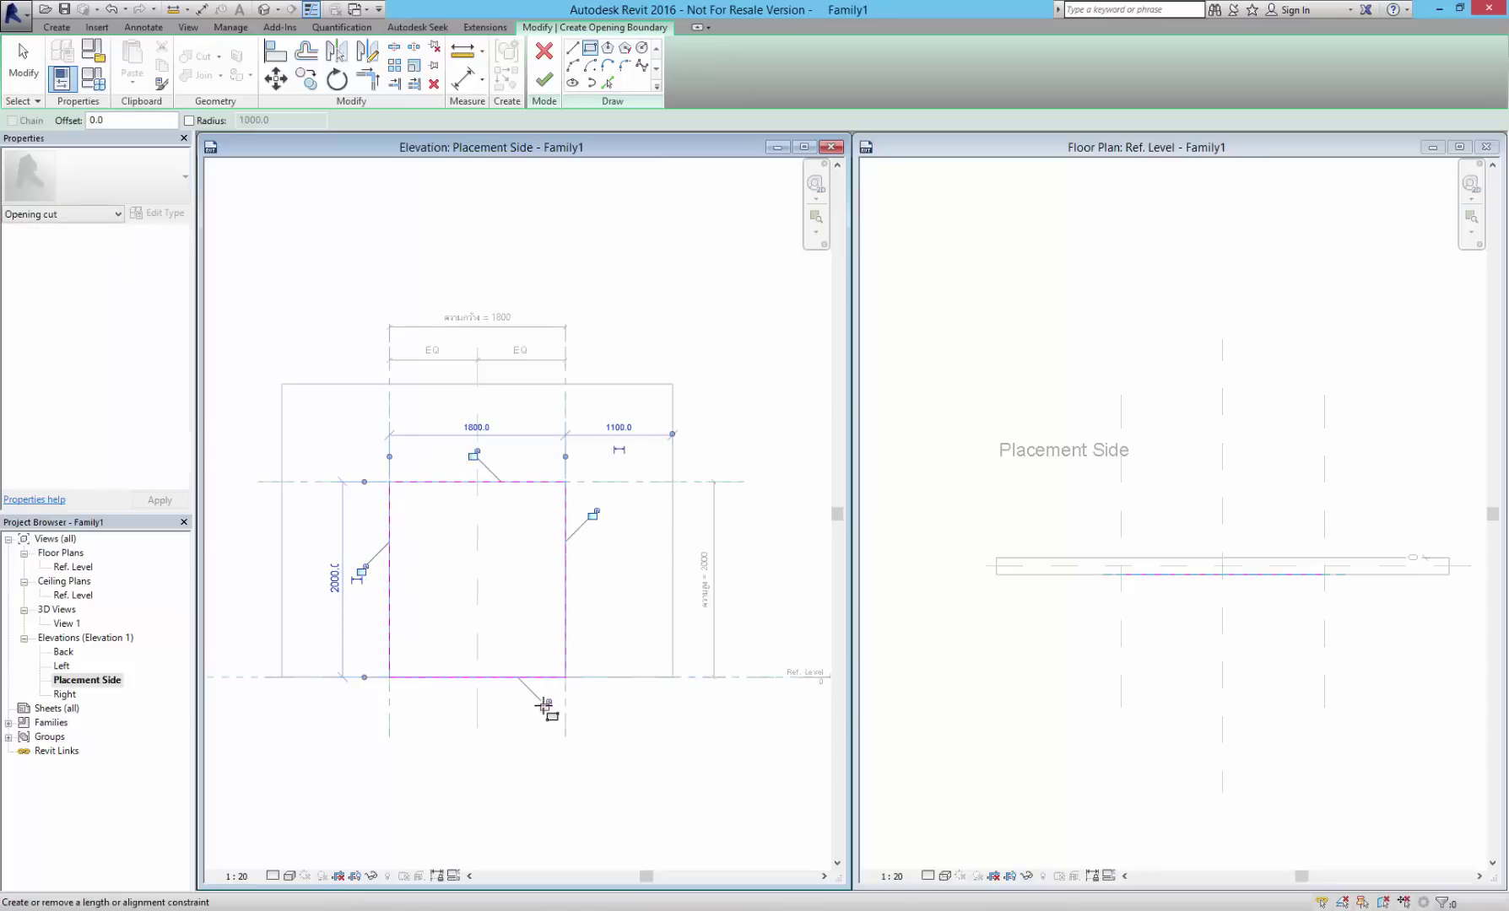
left_click(545, 705)
left_click(593, 514)
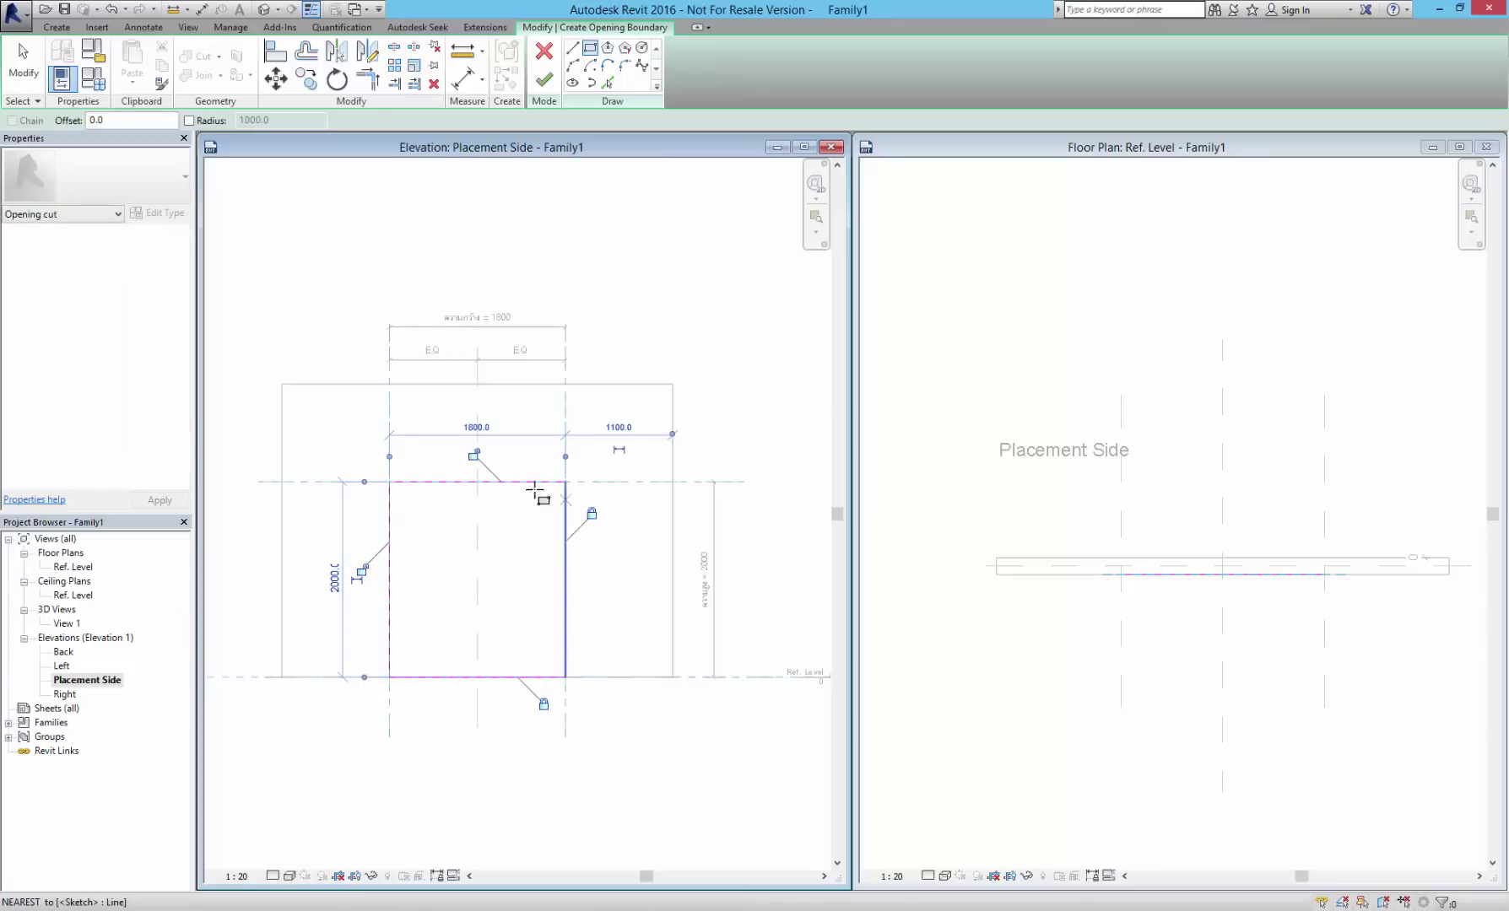
left_click(473, 455)
- Delete the extra 2000 sketch dimension and finish the opening
left_click(357, 579)
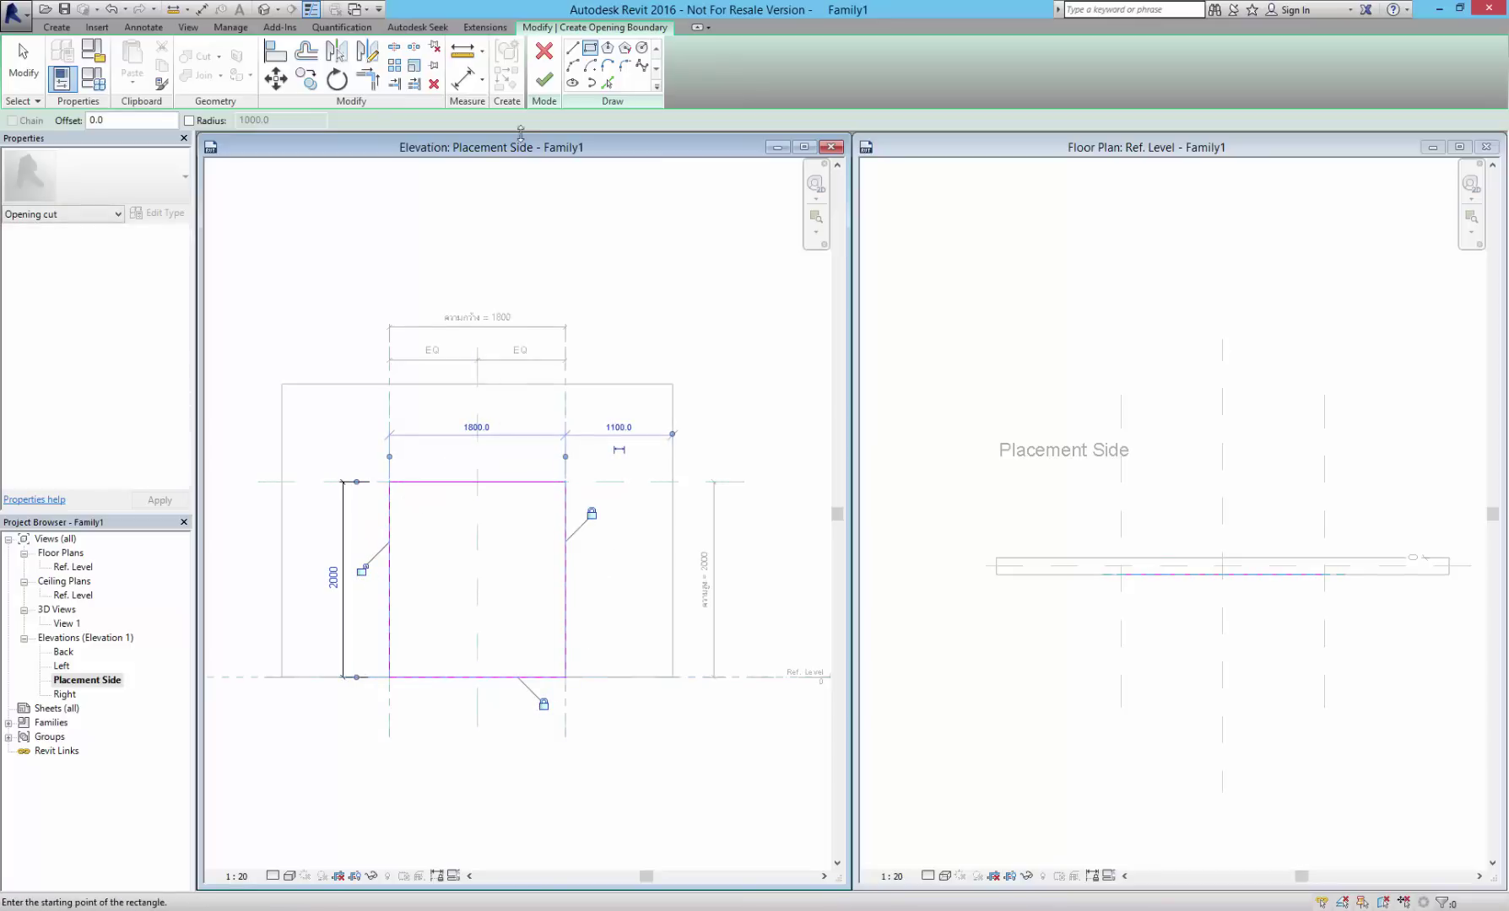
left_click(362, 571)
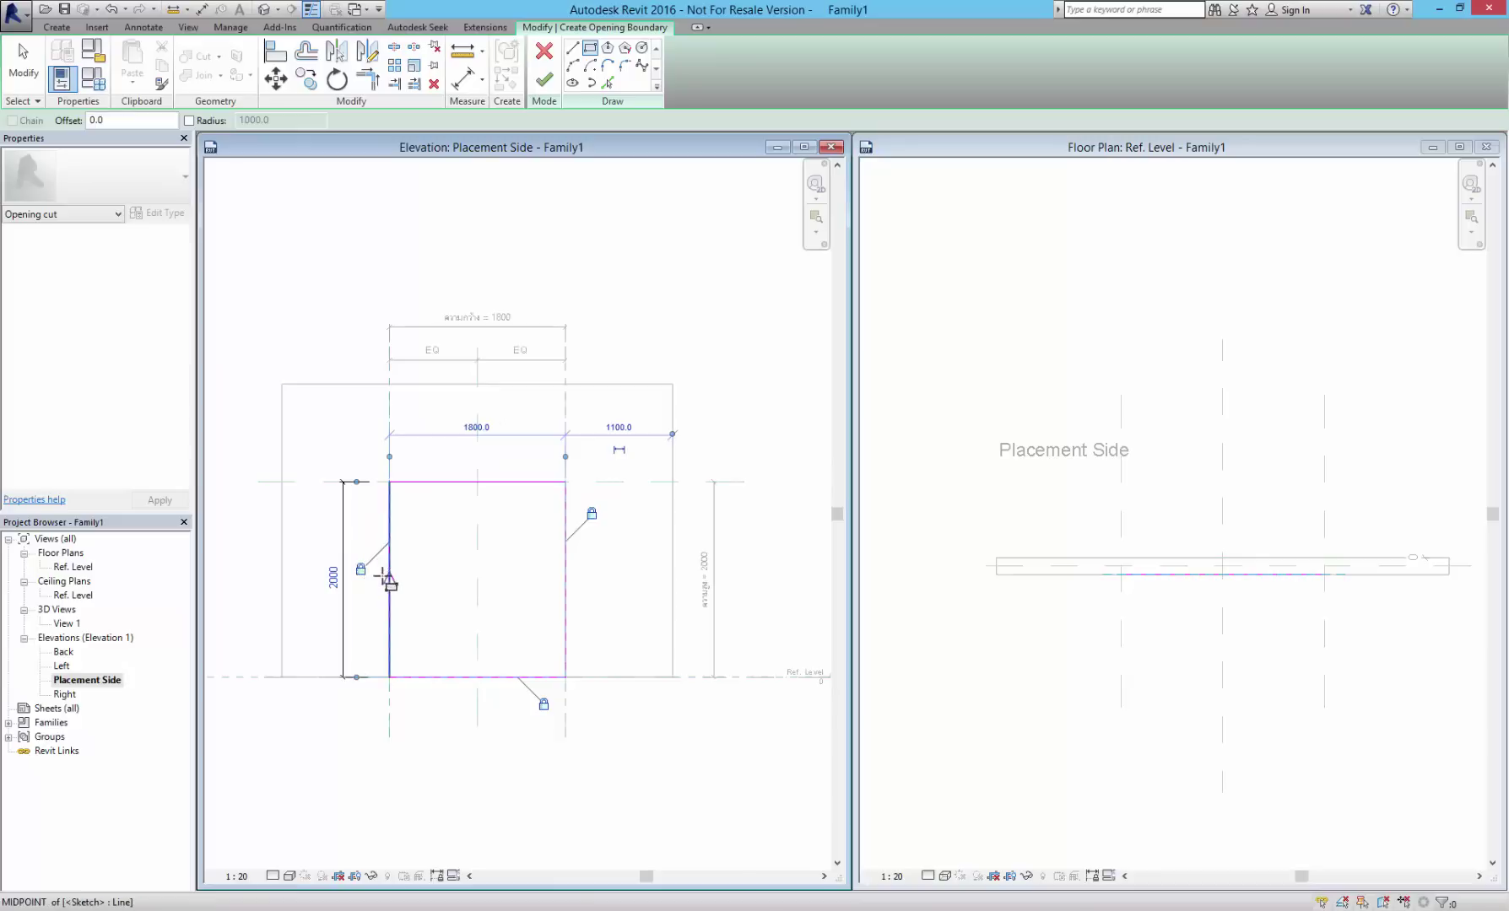
key("Escape")
key("Escape")
key("Escape")
left_click(356, 545)
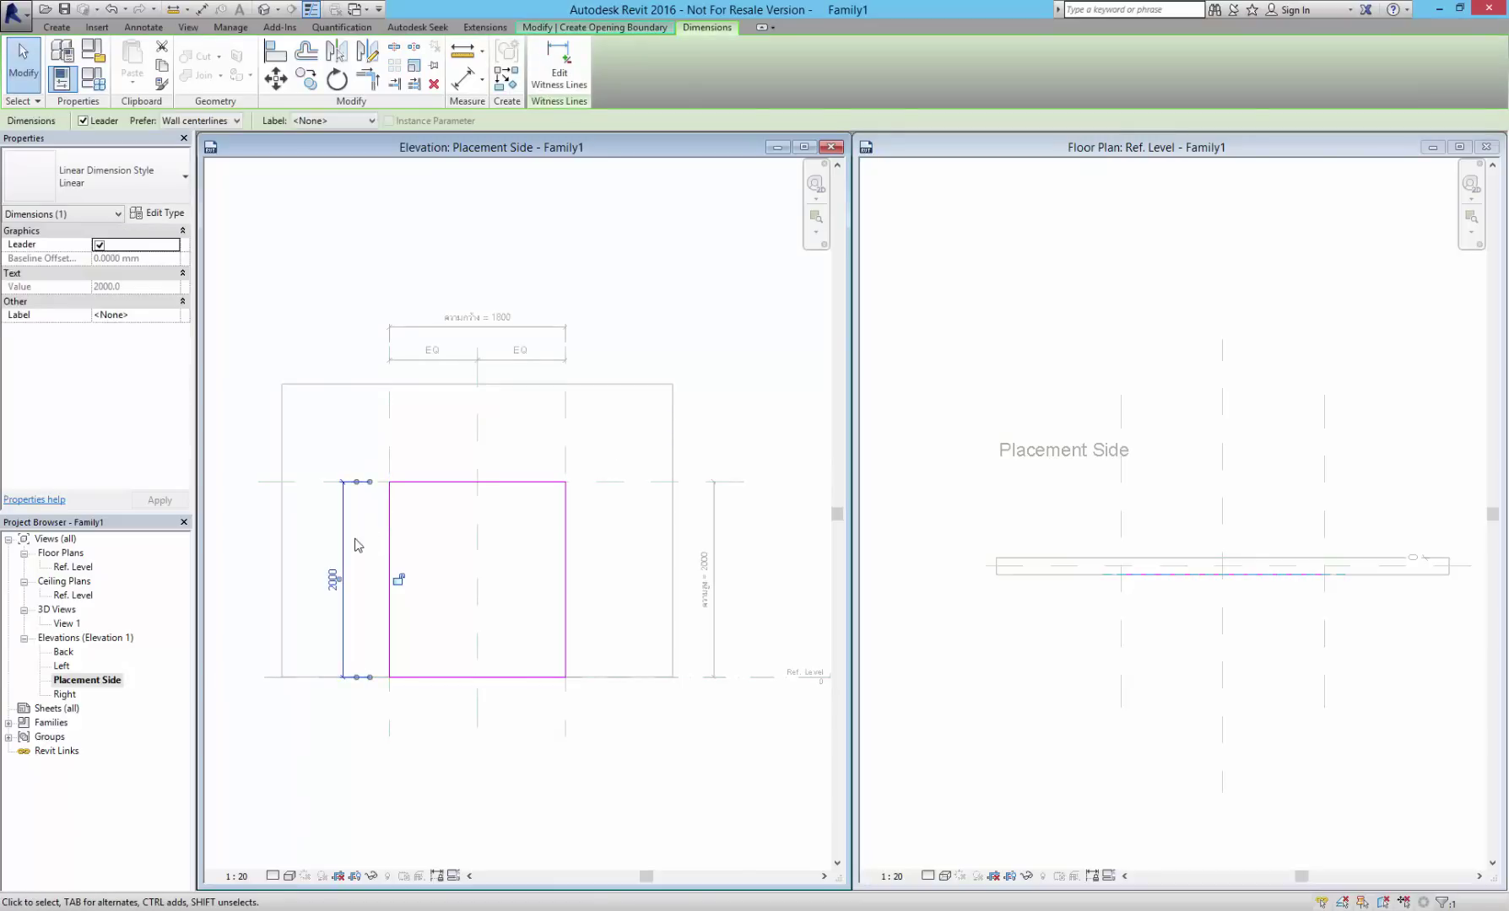
key("Delete")
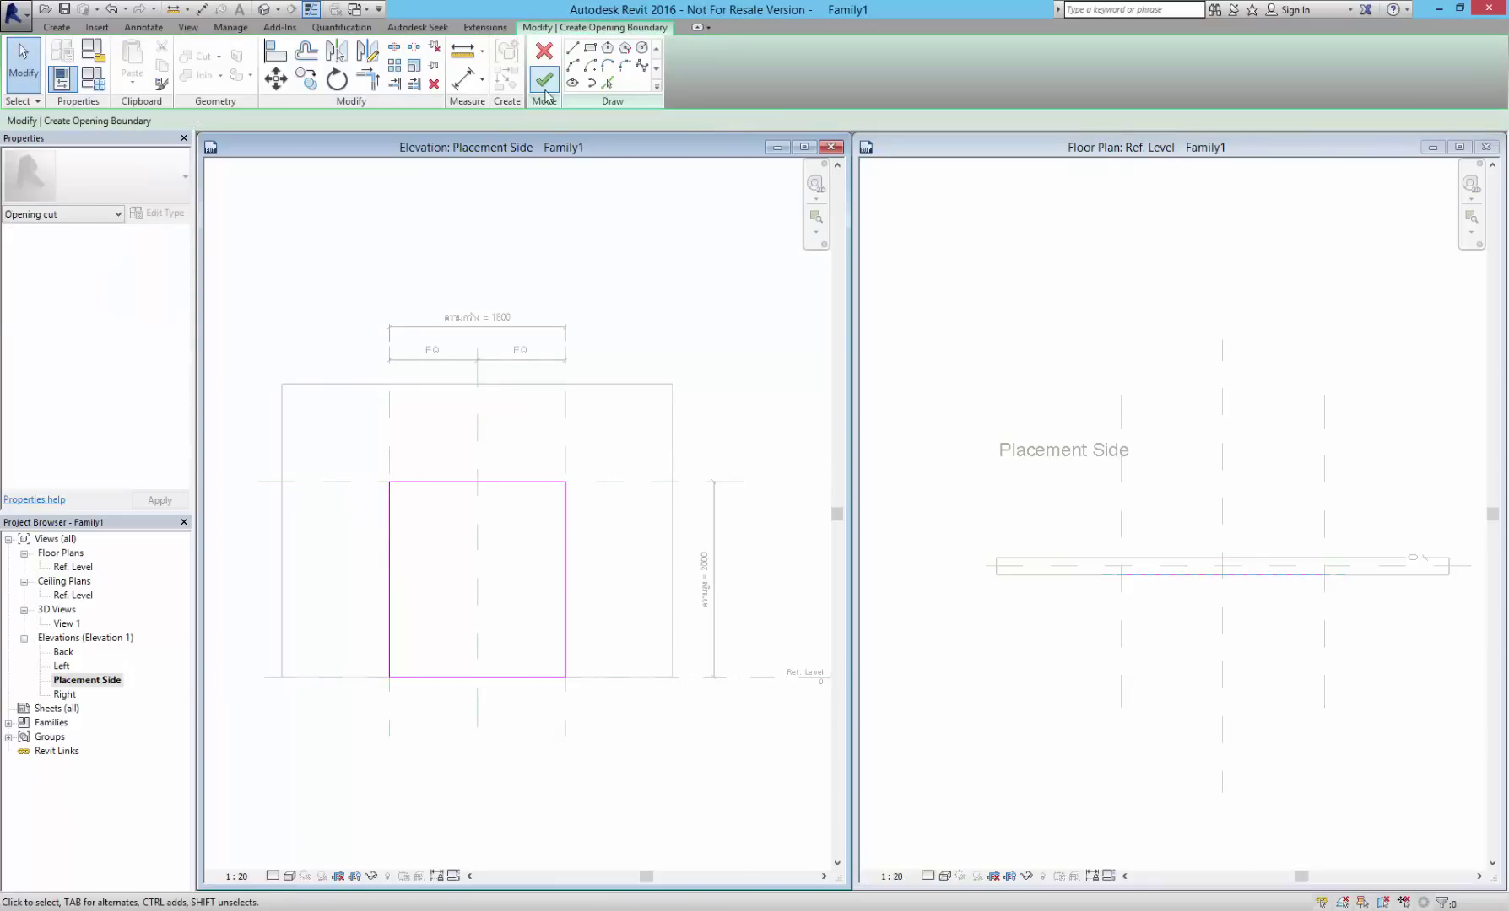
left_click(544, 80)
key("Escape")
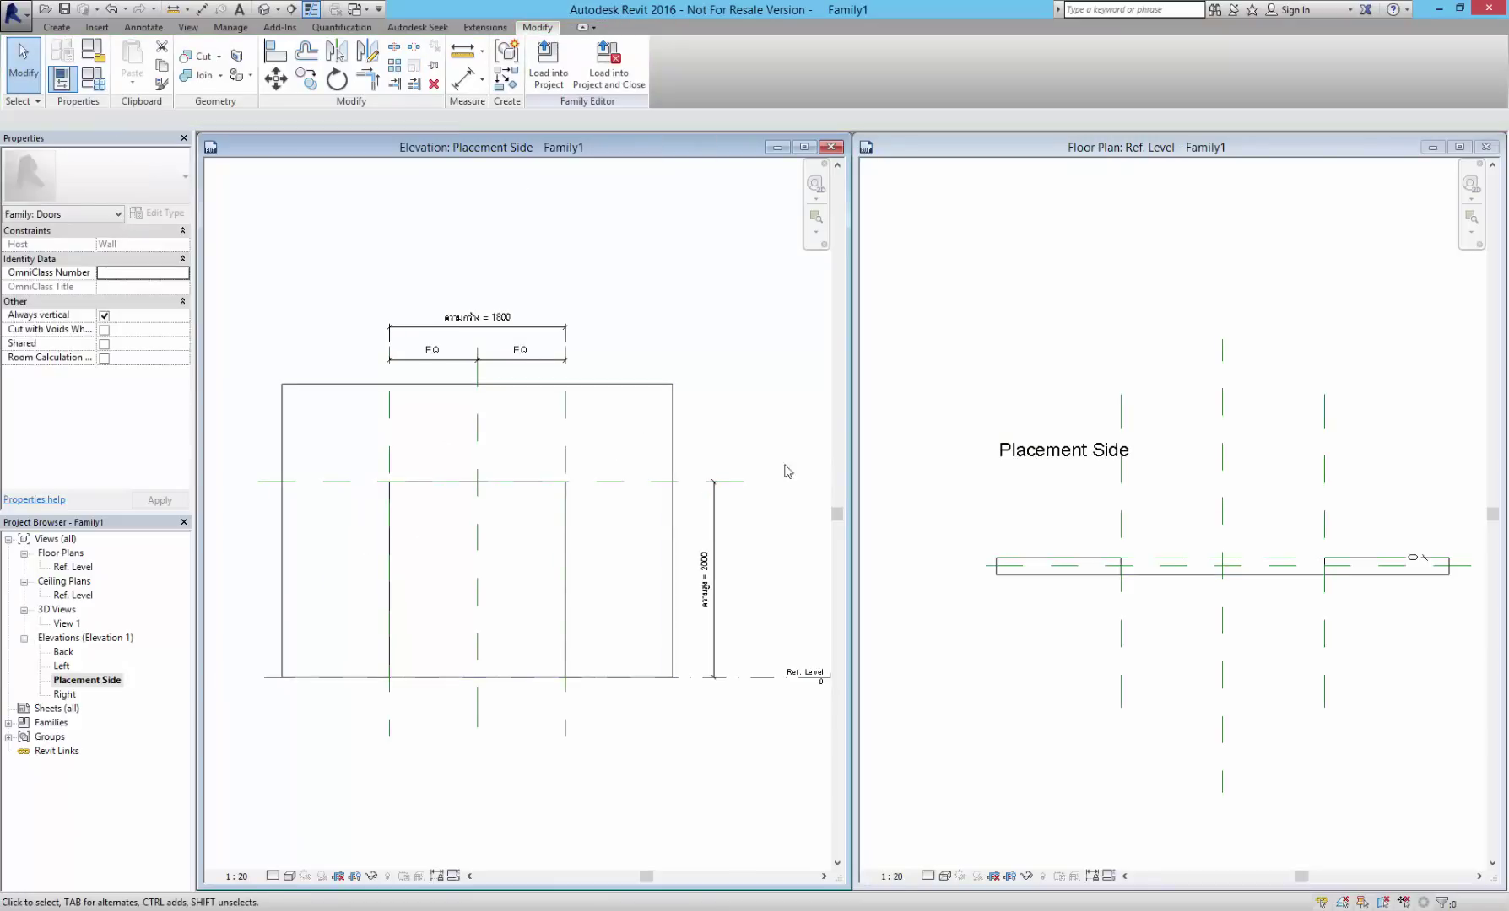
left_click(1089, 724)
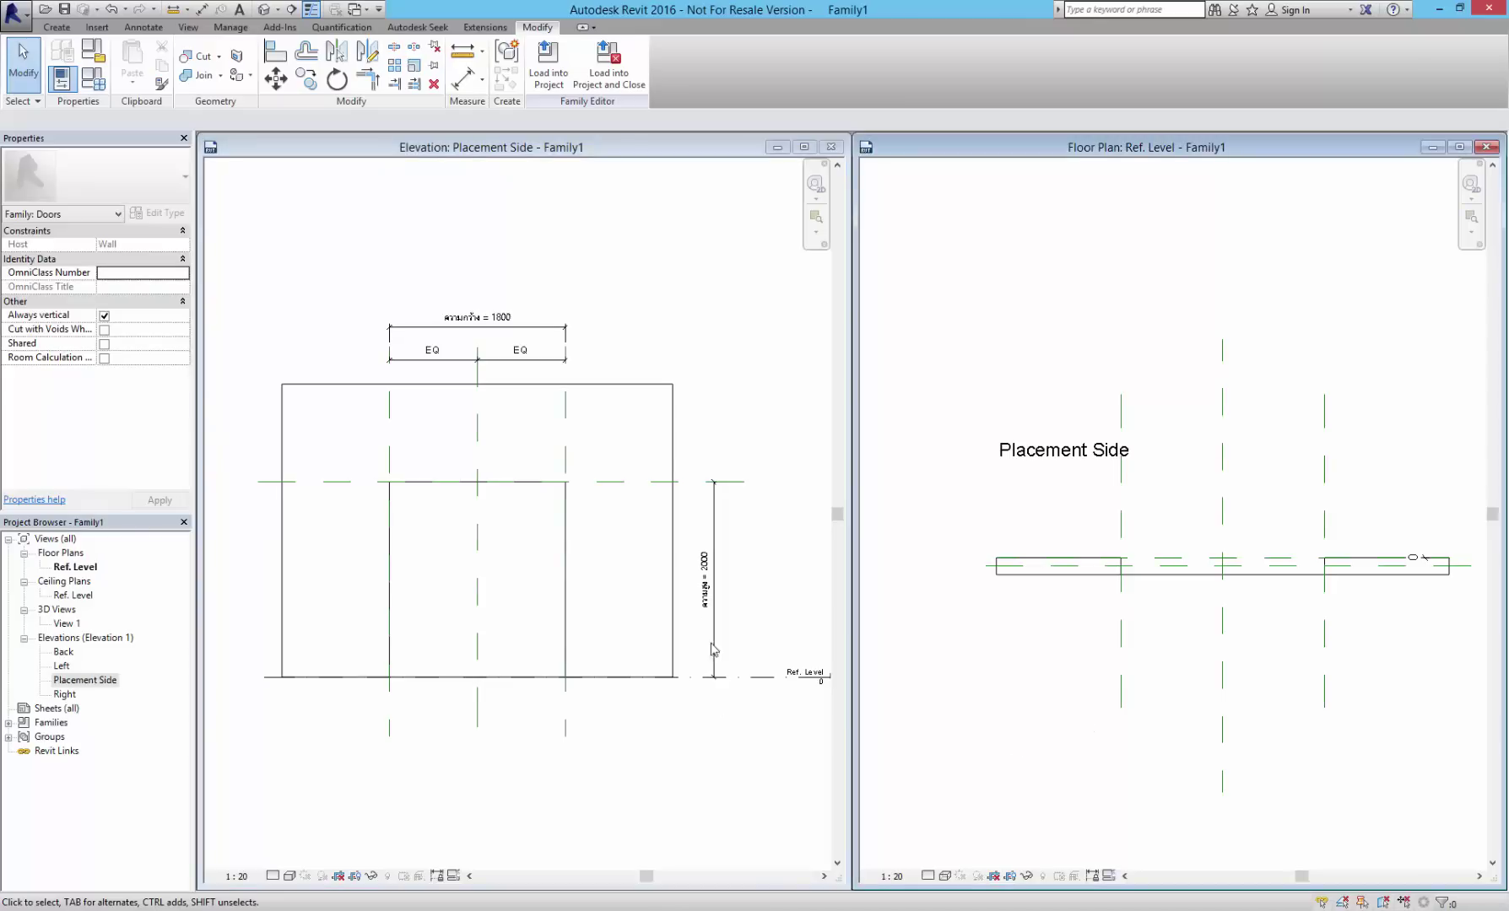
- In 3D, flex the ความกว้าง width to 2000 and back to 1800 to test the opening
left_click(264, 9)
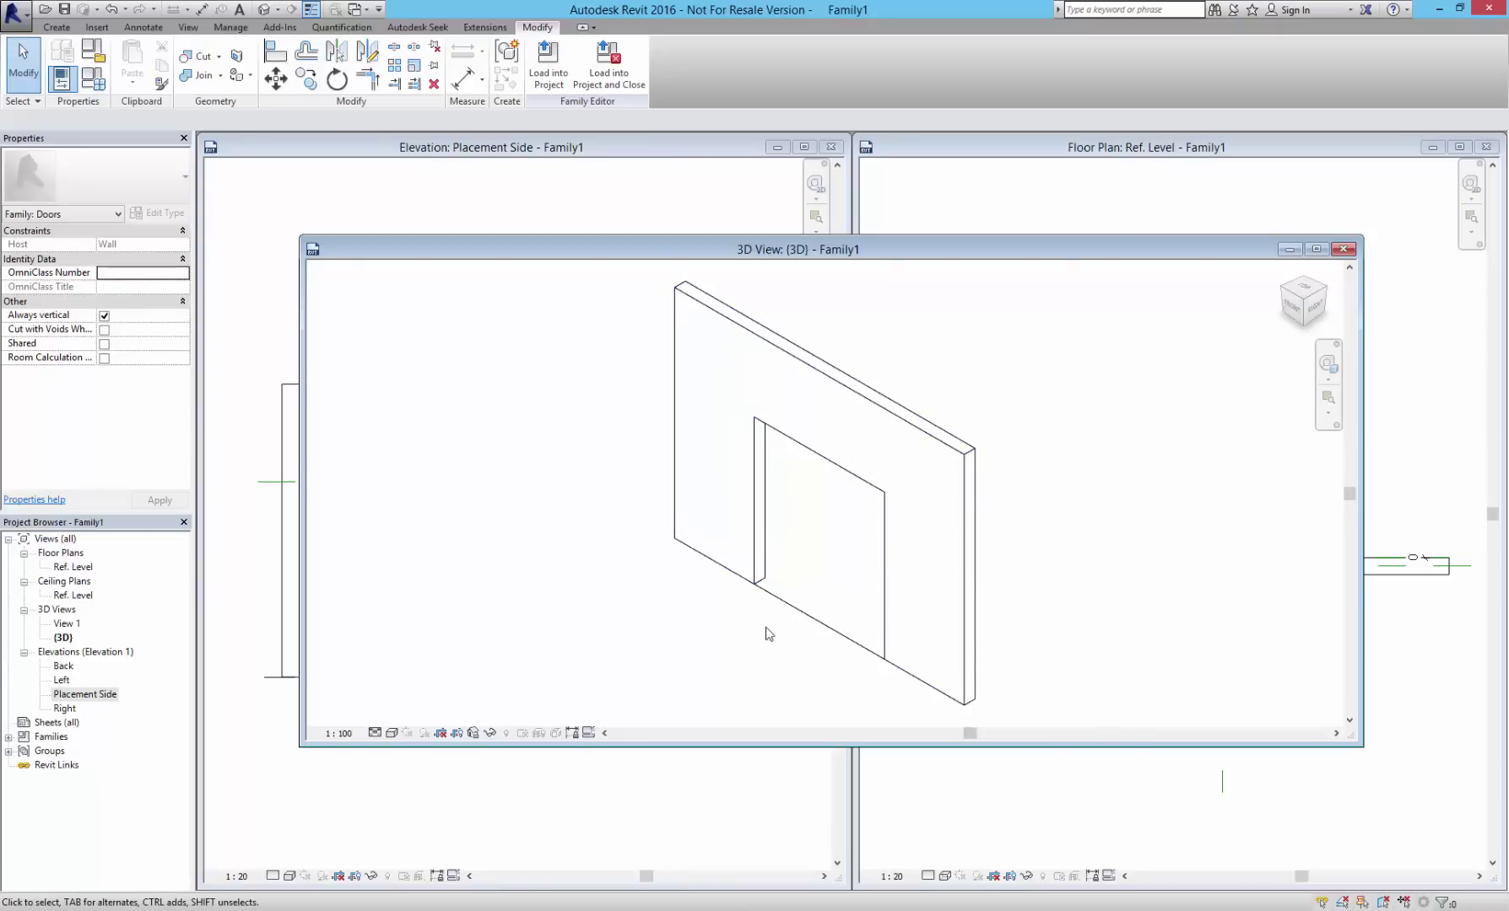
left_click(109, 82)
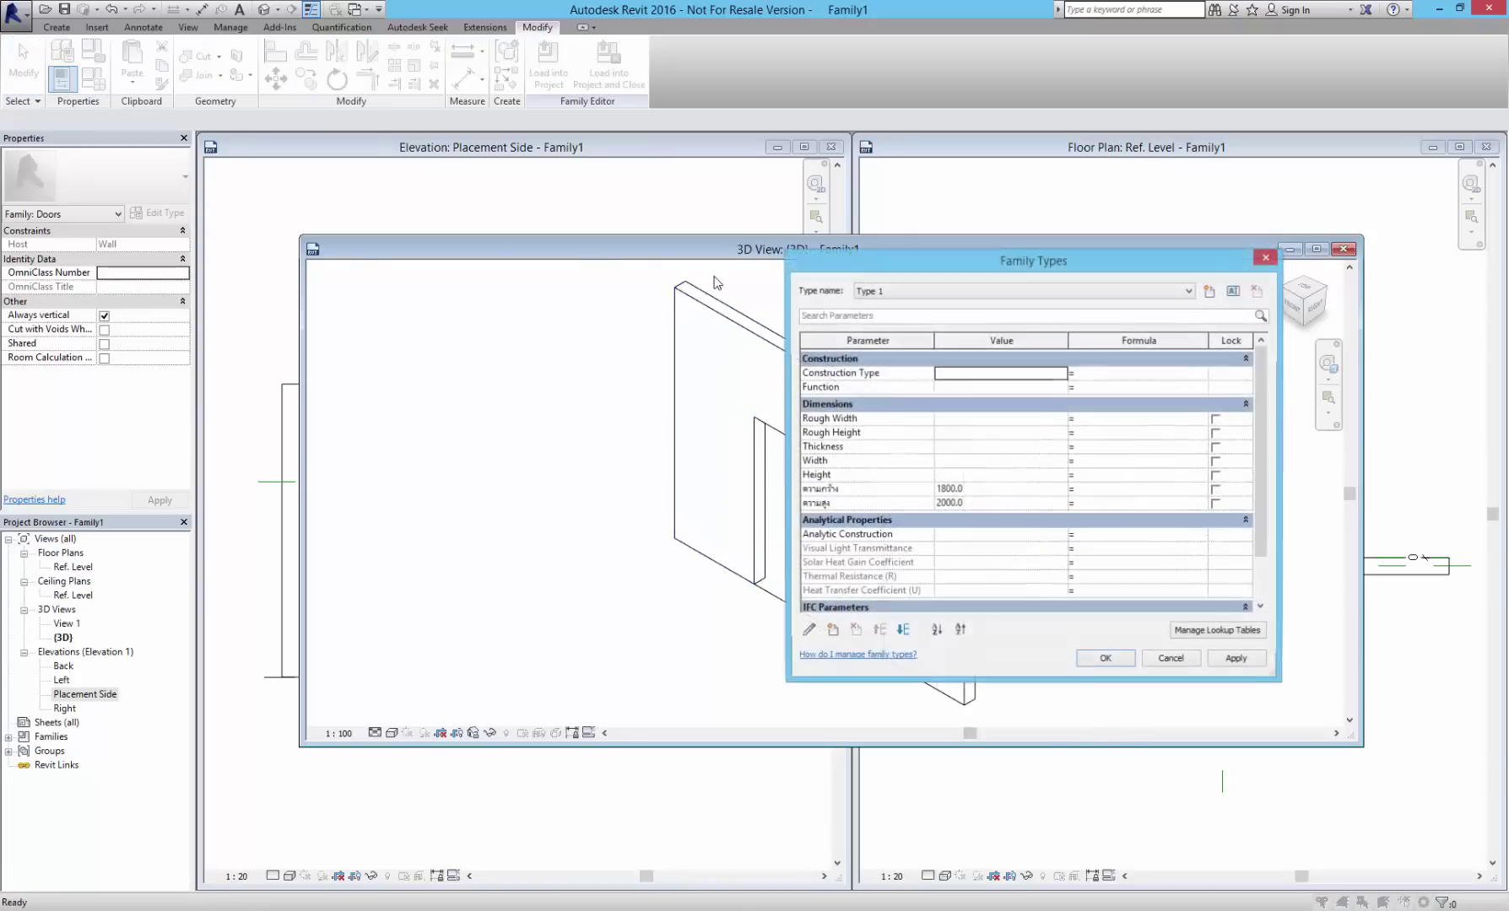
left_click(1206, 437)
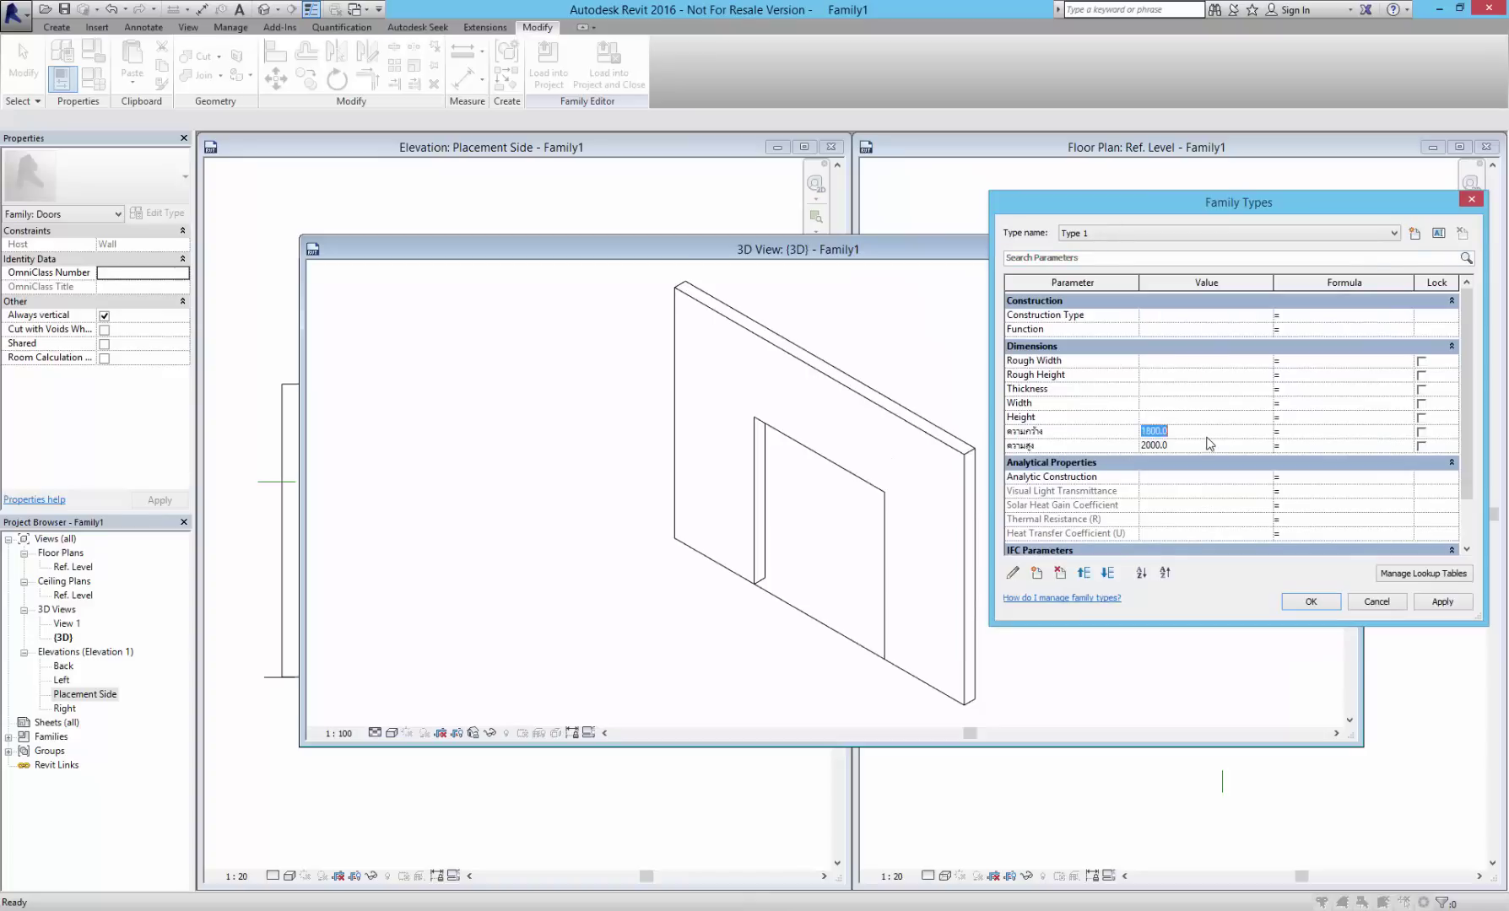
type("20")
left_click(1374, 604)
left_click(109, 82)
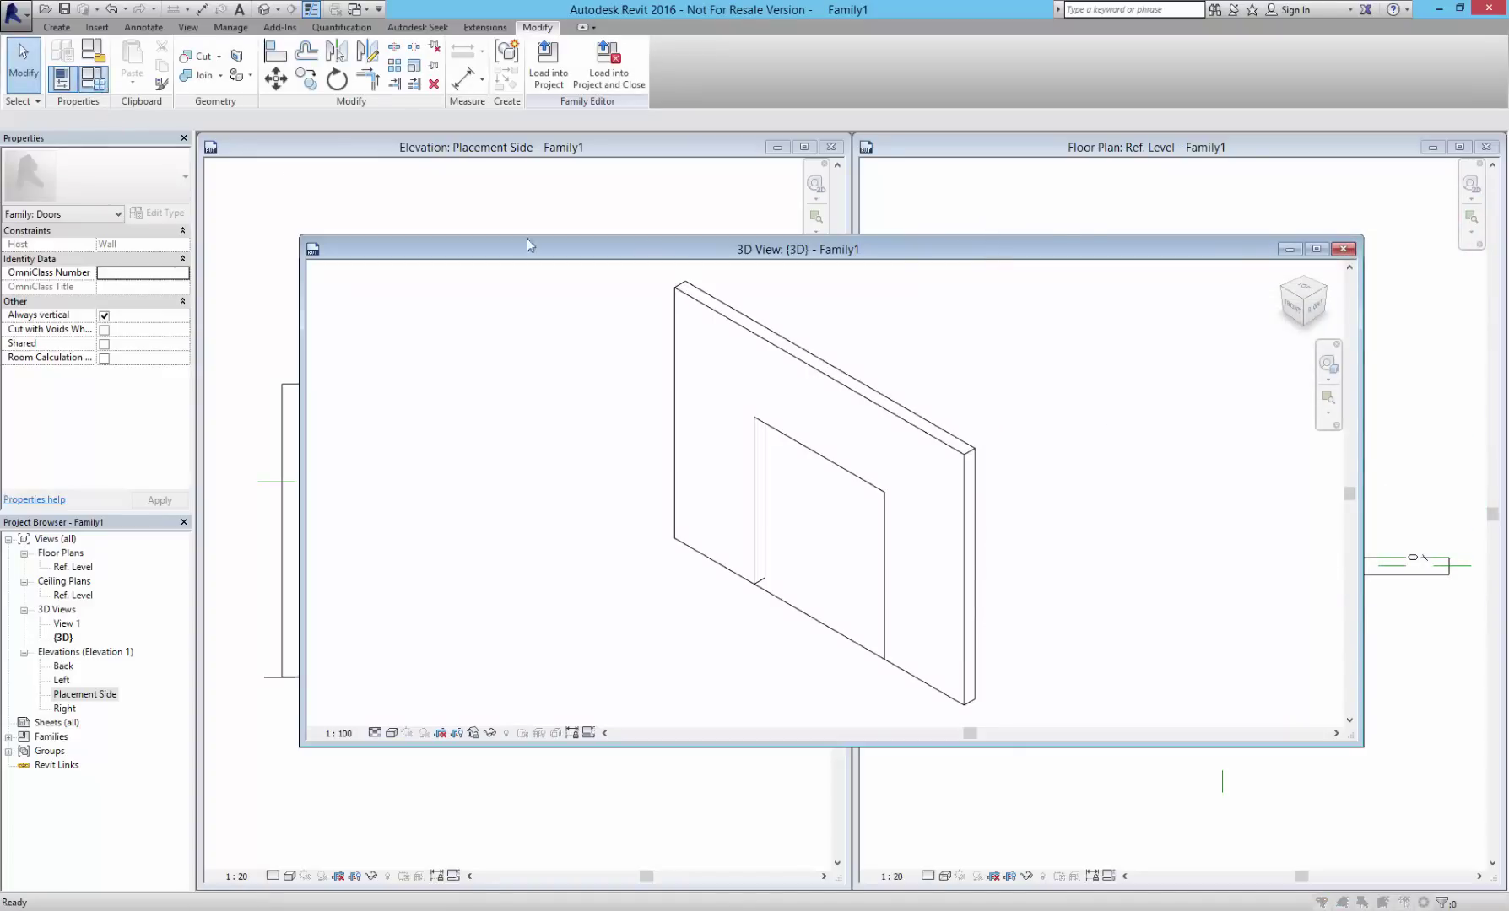
left_click(1202, 431)
type("2000")
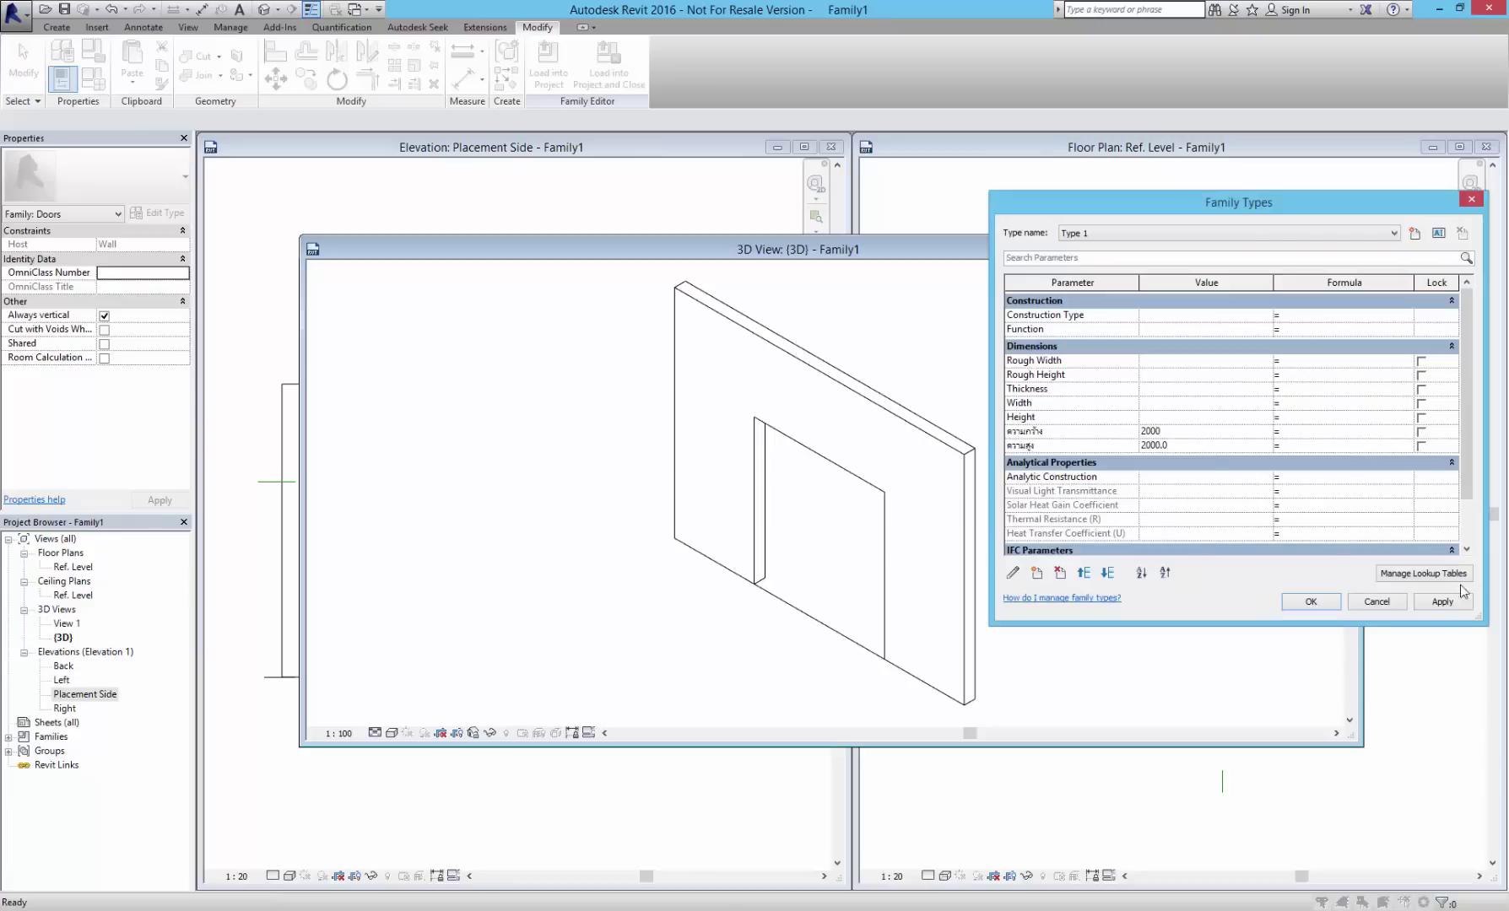
left_click(1458, 608)
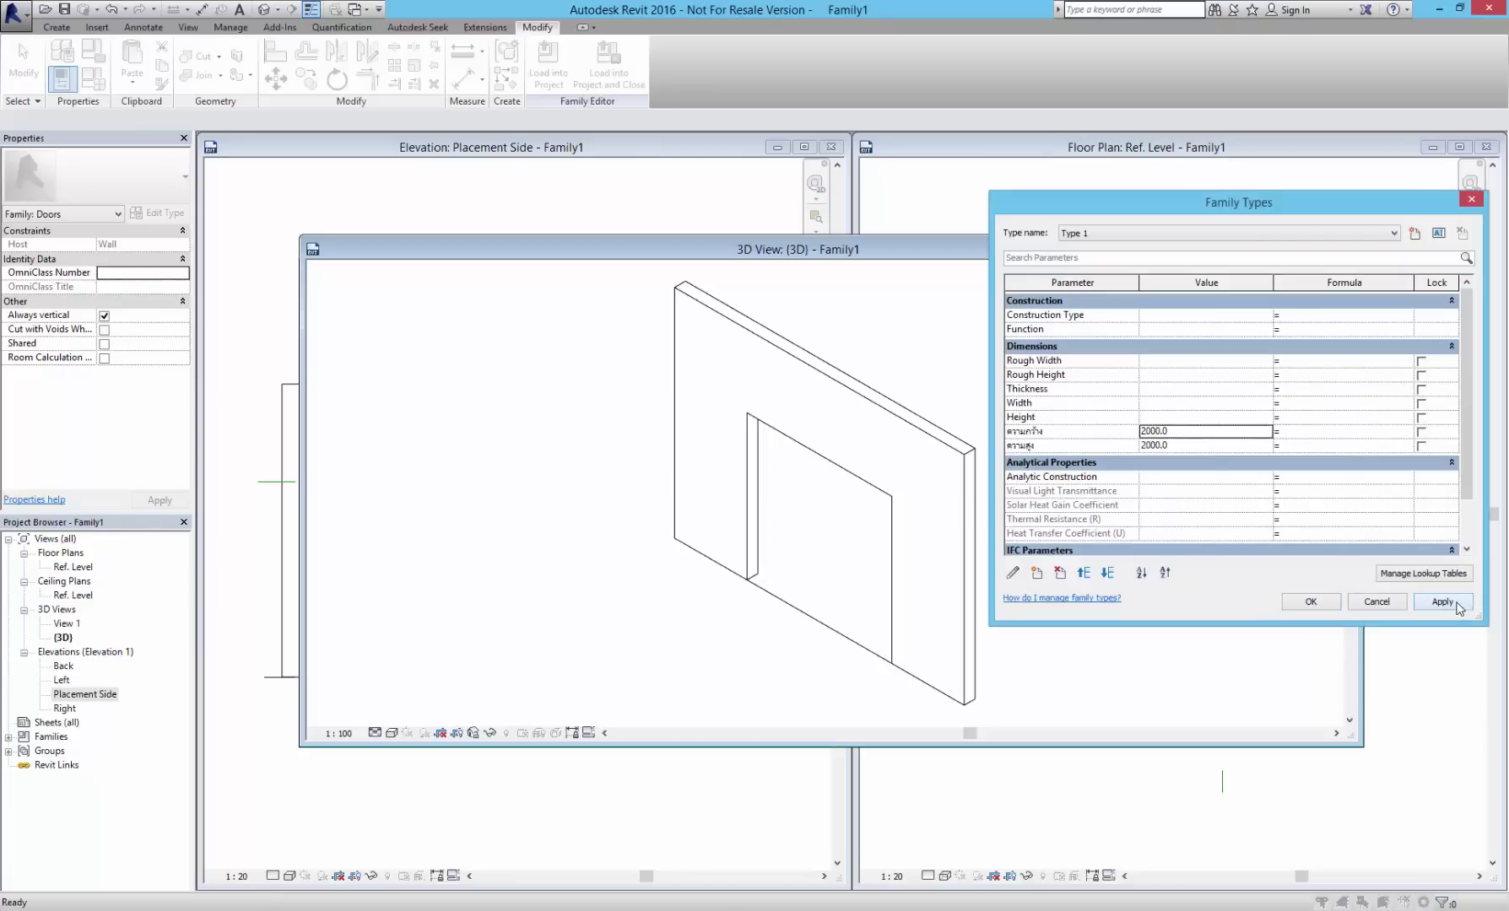
double_click(1216, 438)
type("1800")
left_click(1443, 602)
- Set the ความสูง height to 2020 and apply it
left_click(1210, 446)
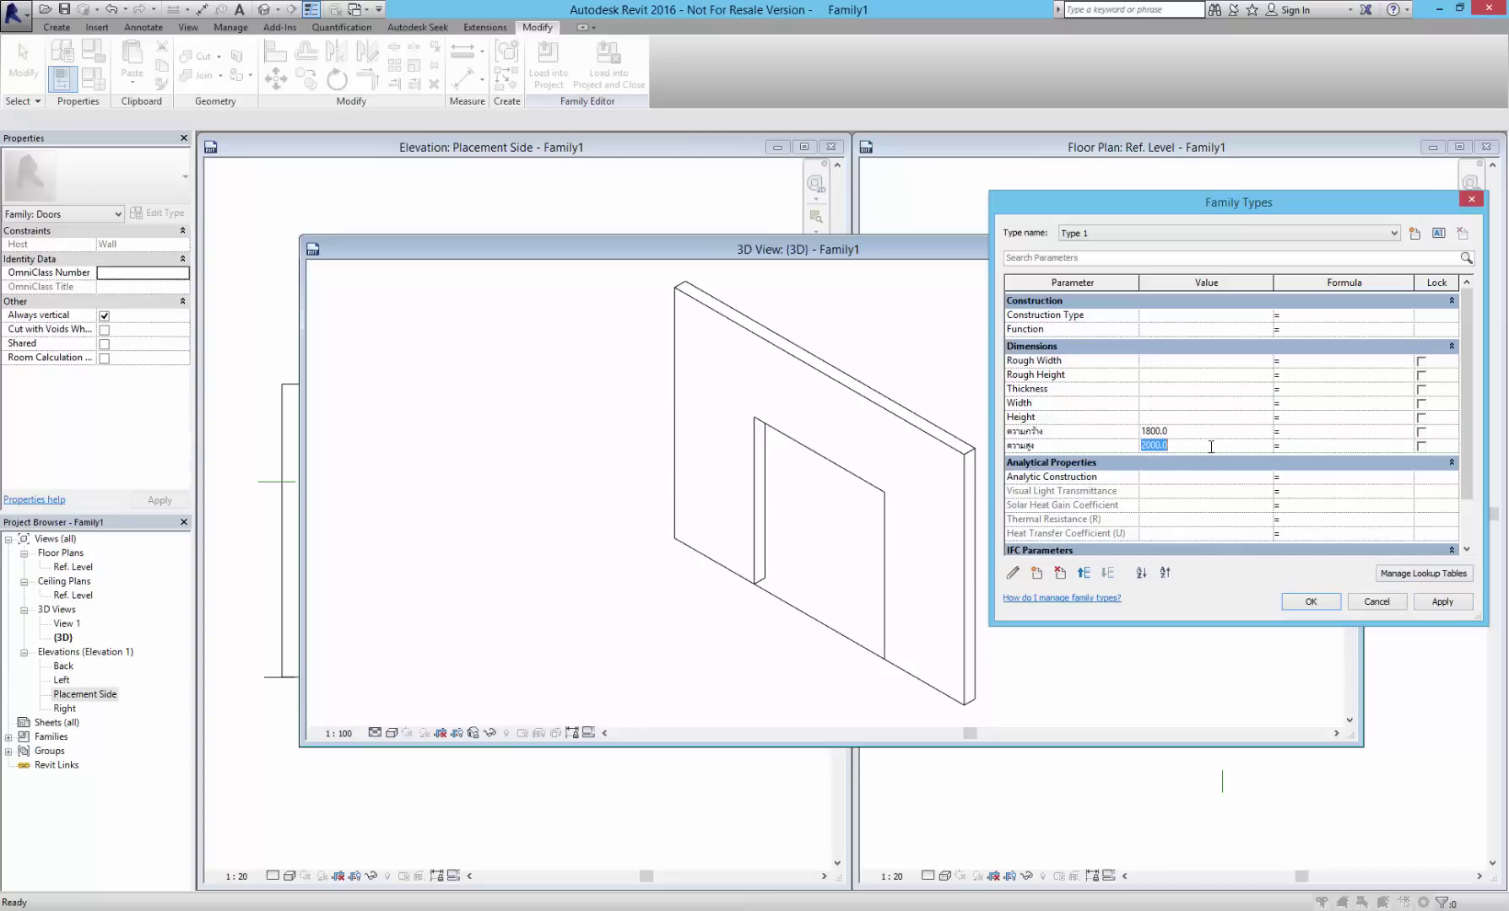
type("2")
left_click(1439, 603)
left_click(1312, 601)
- Draw a vertical reference plane just inside the opening's left edge
left_click(1344, 250)
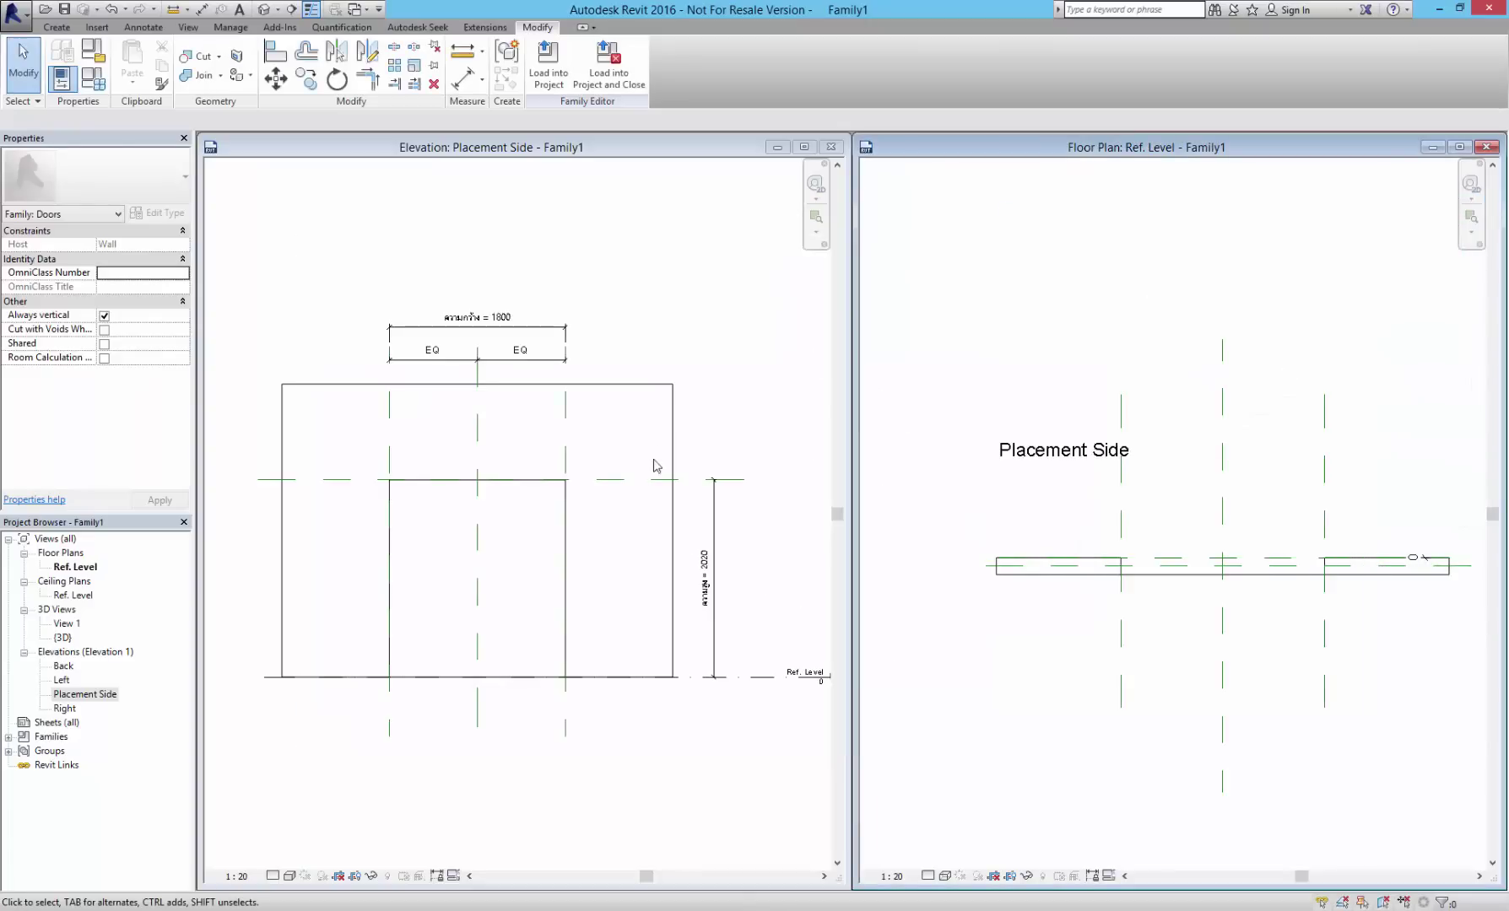
middle_click_drag(740, 456, 749, 453)
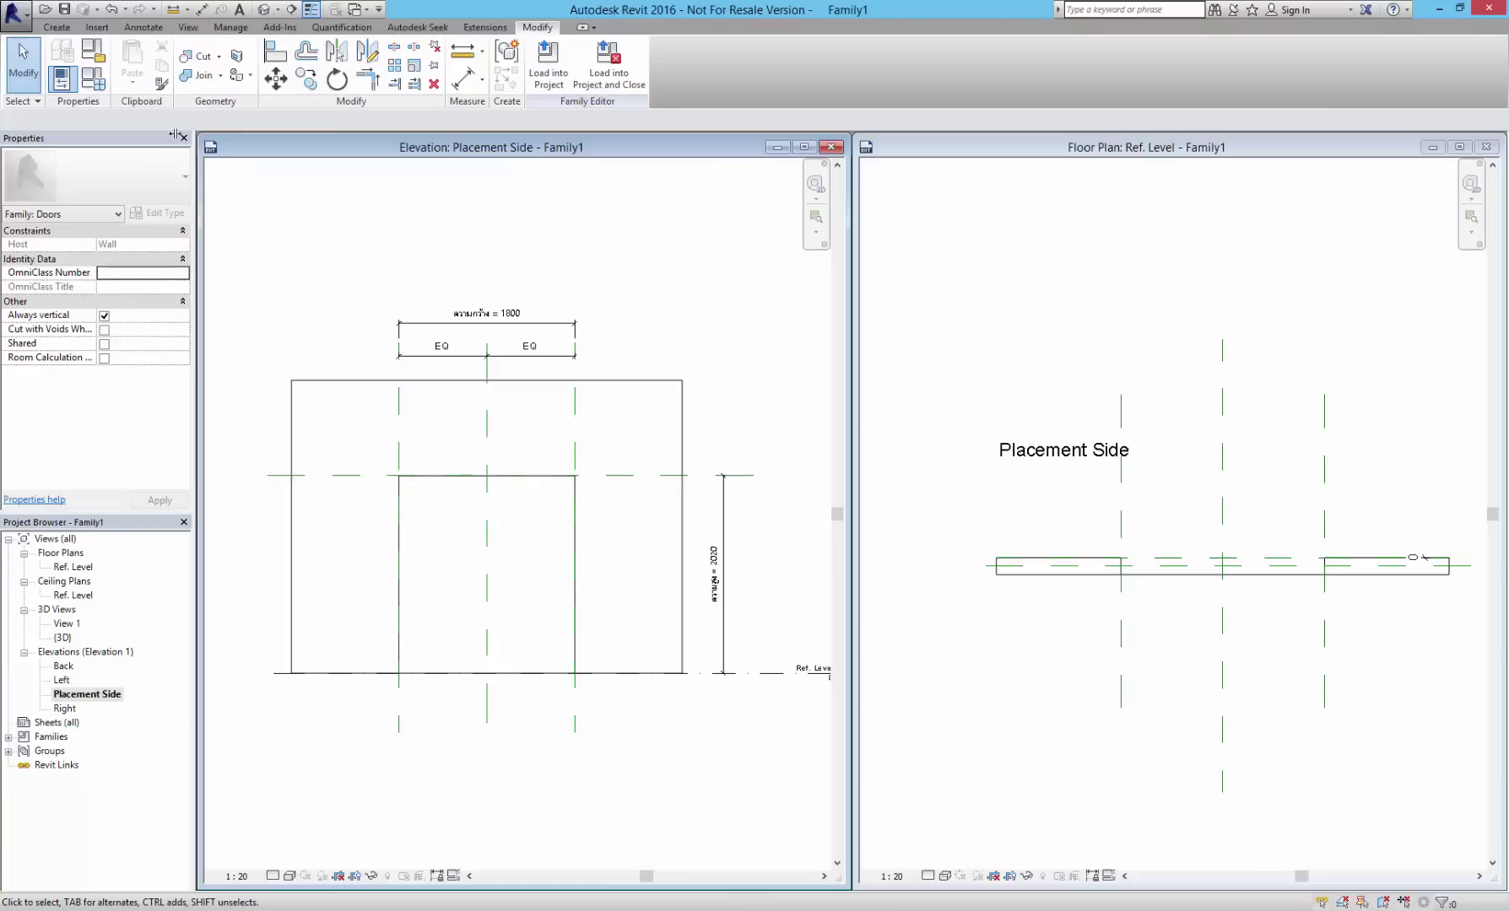
left_click(56, 27)
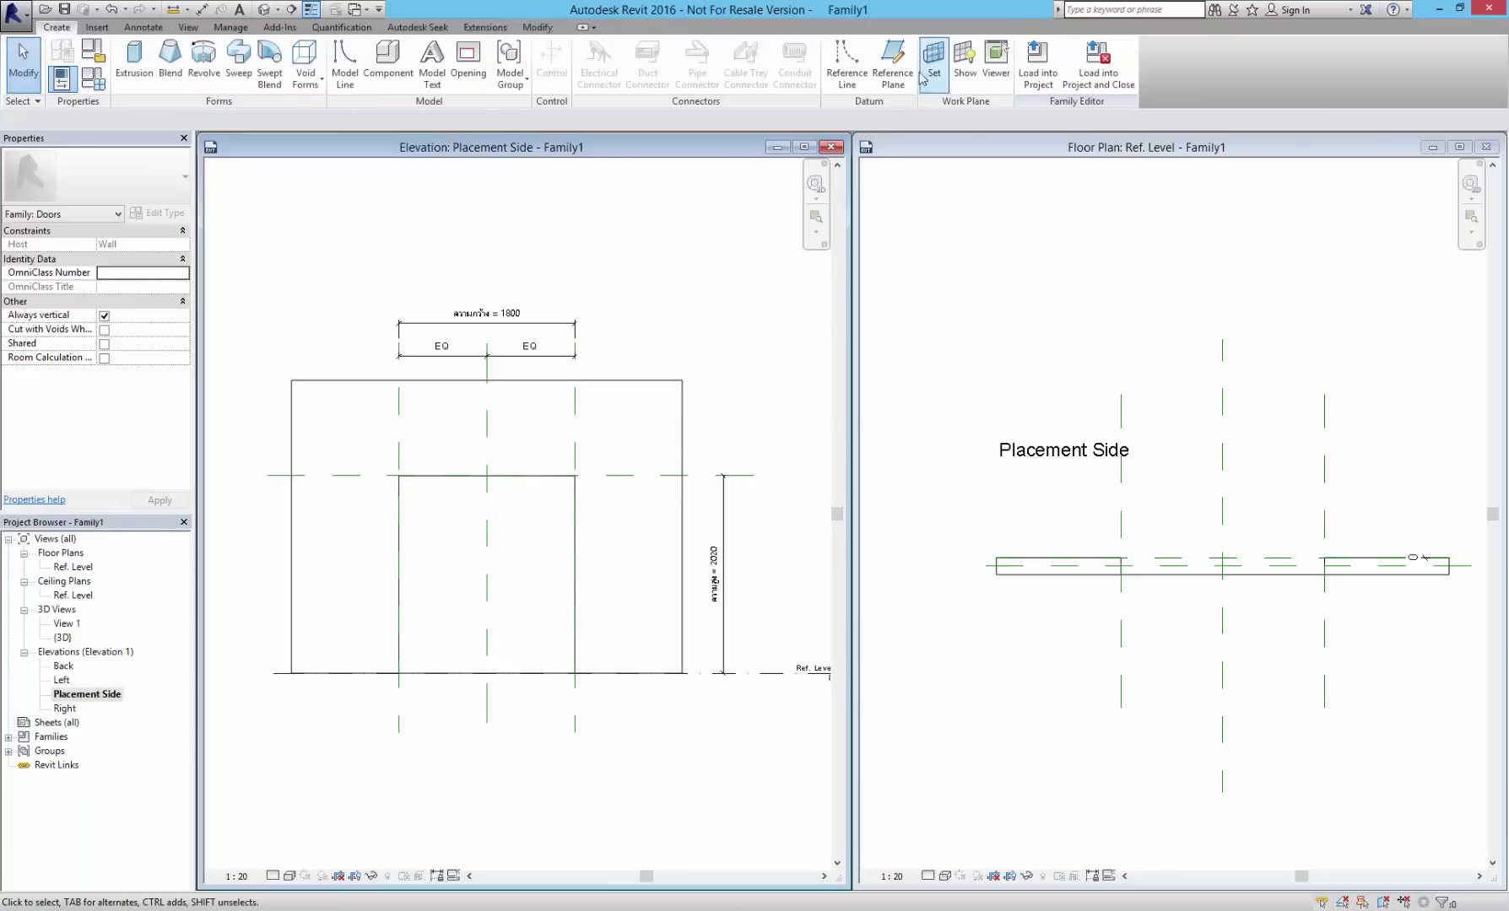
left_click(893, 67)
left_click(407, 445)
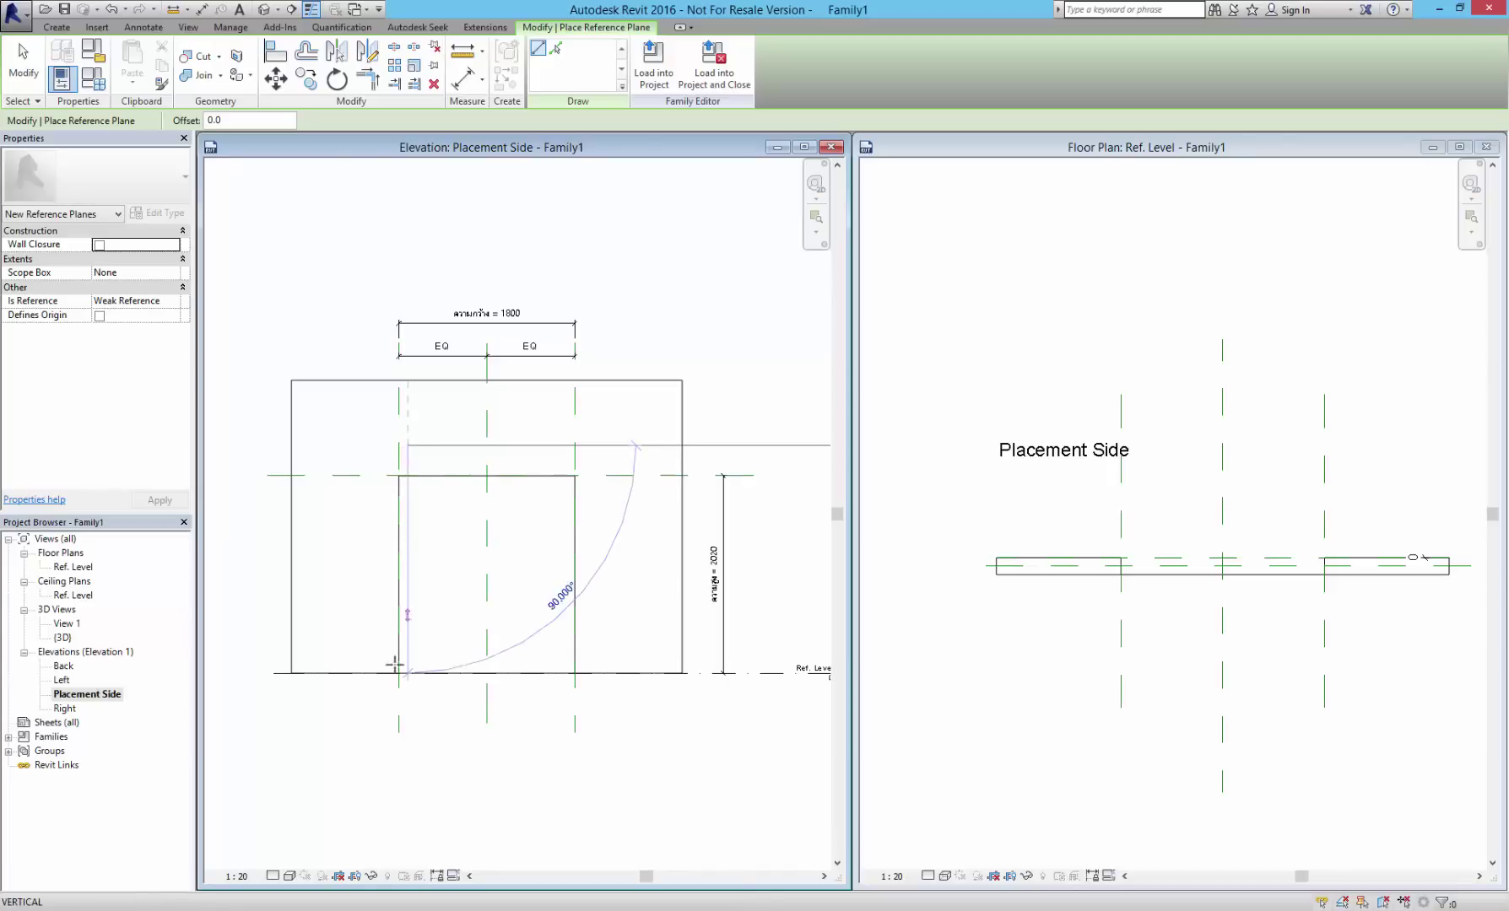
left_click(404, 744)
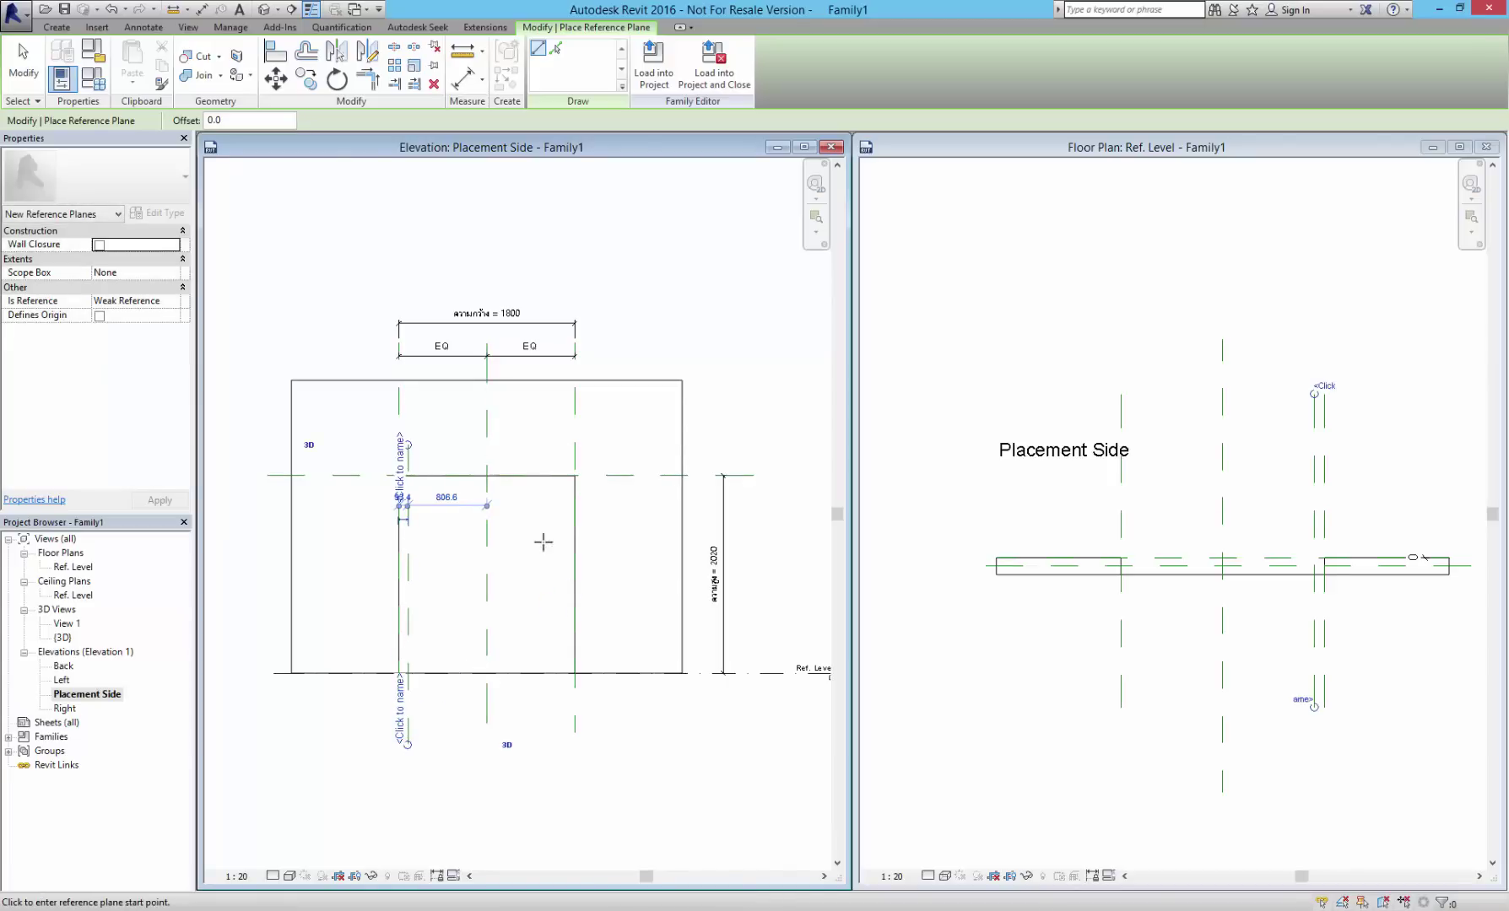
key("Escape")
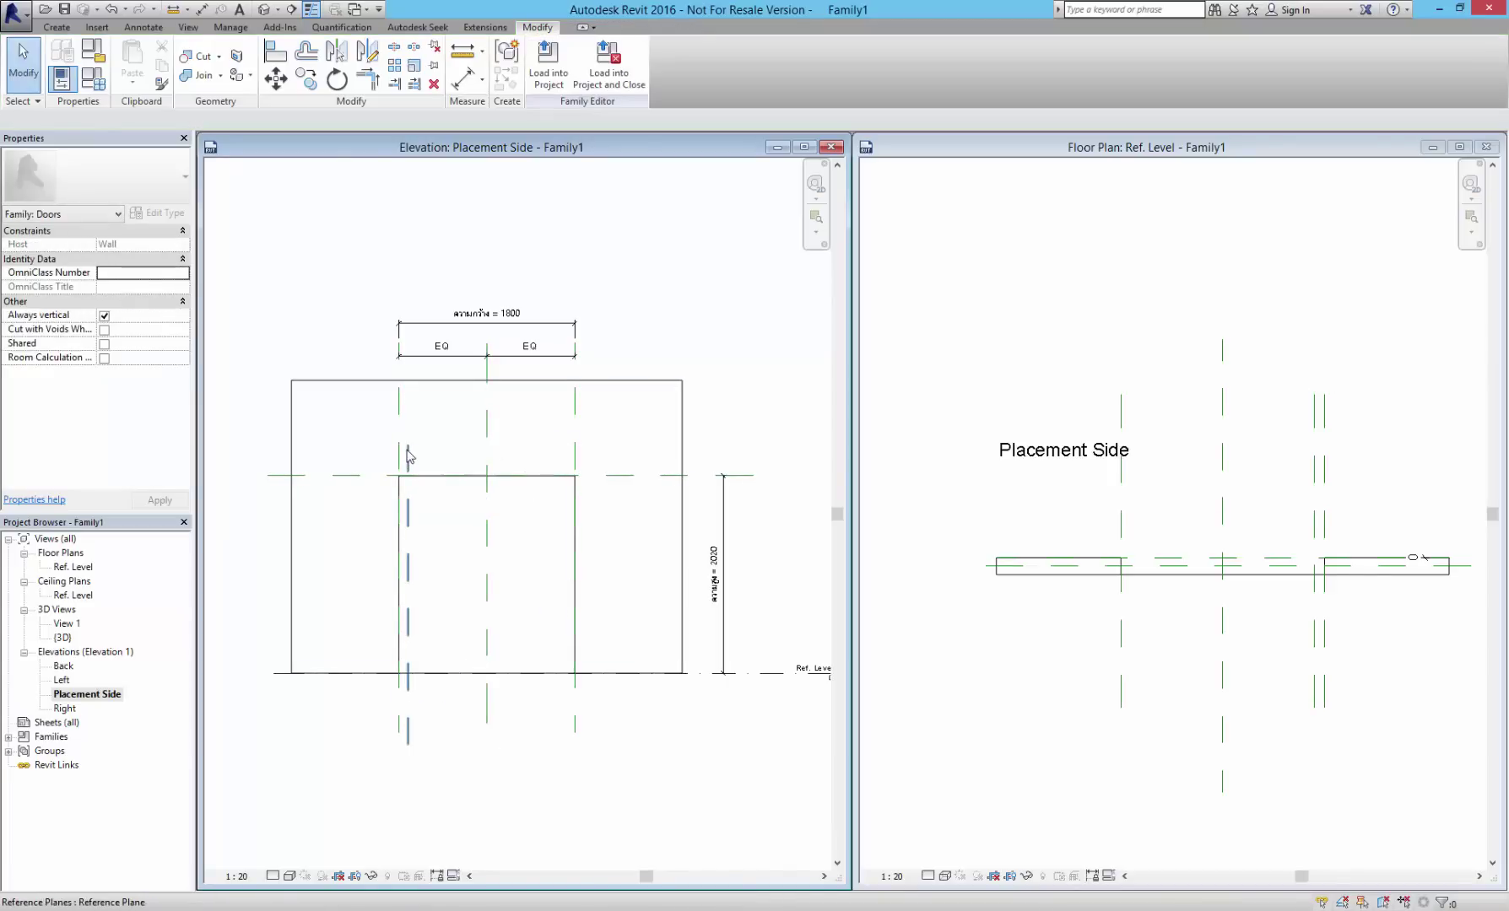
- Mirror the left frame plane about the centre plane to the opening's right side
left_click(408, 458)
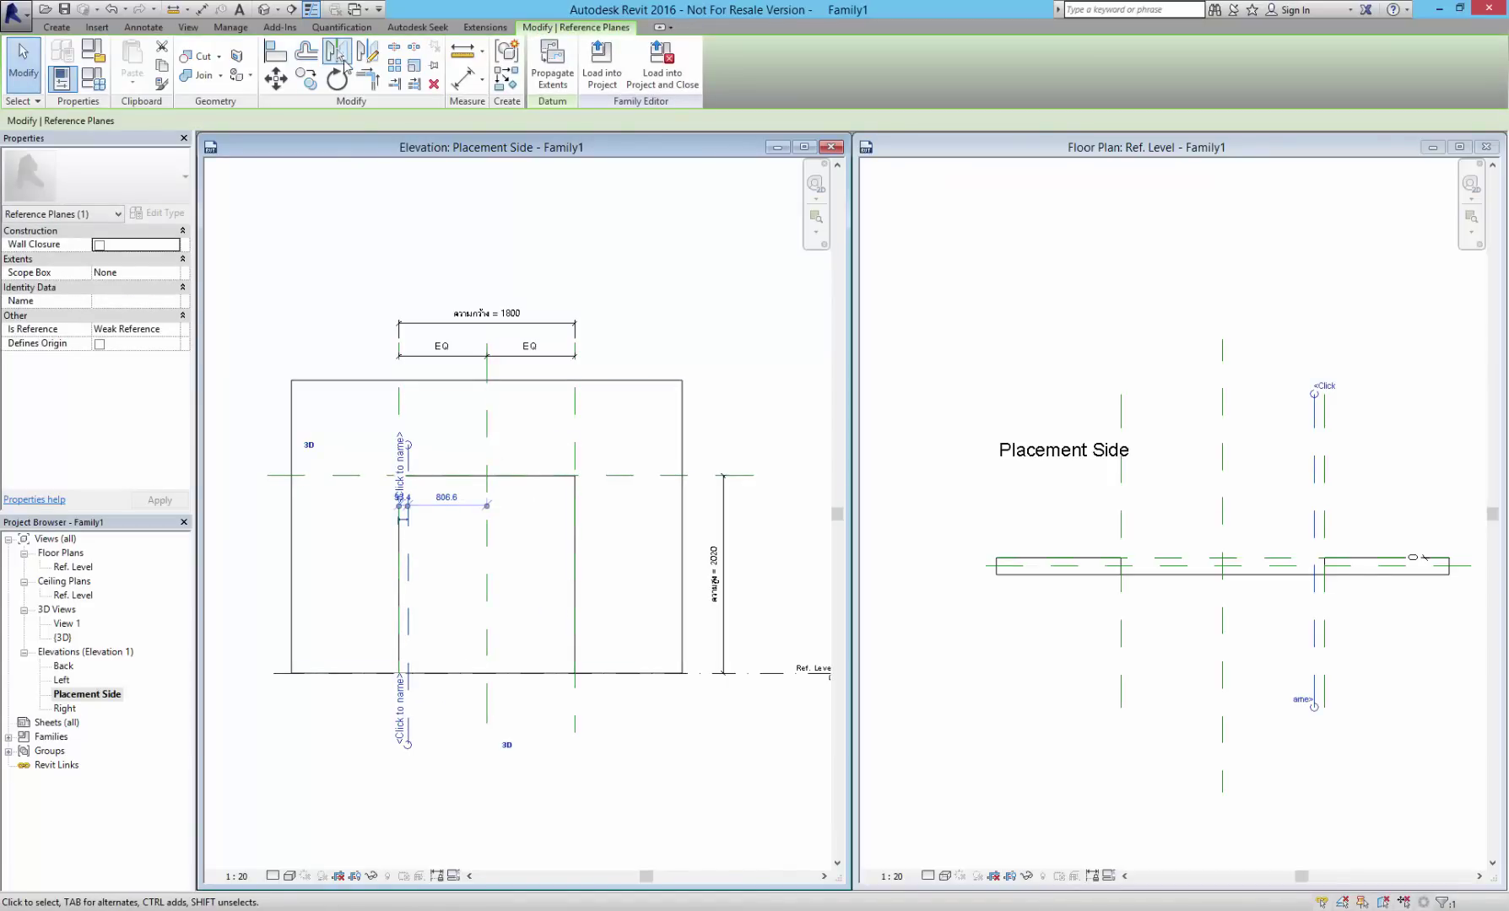
left_click(342, 59)
left_click(487, 578)
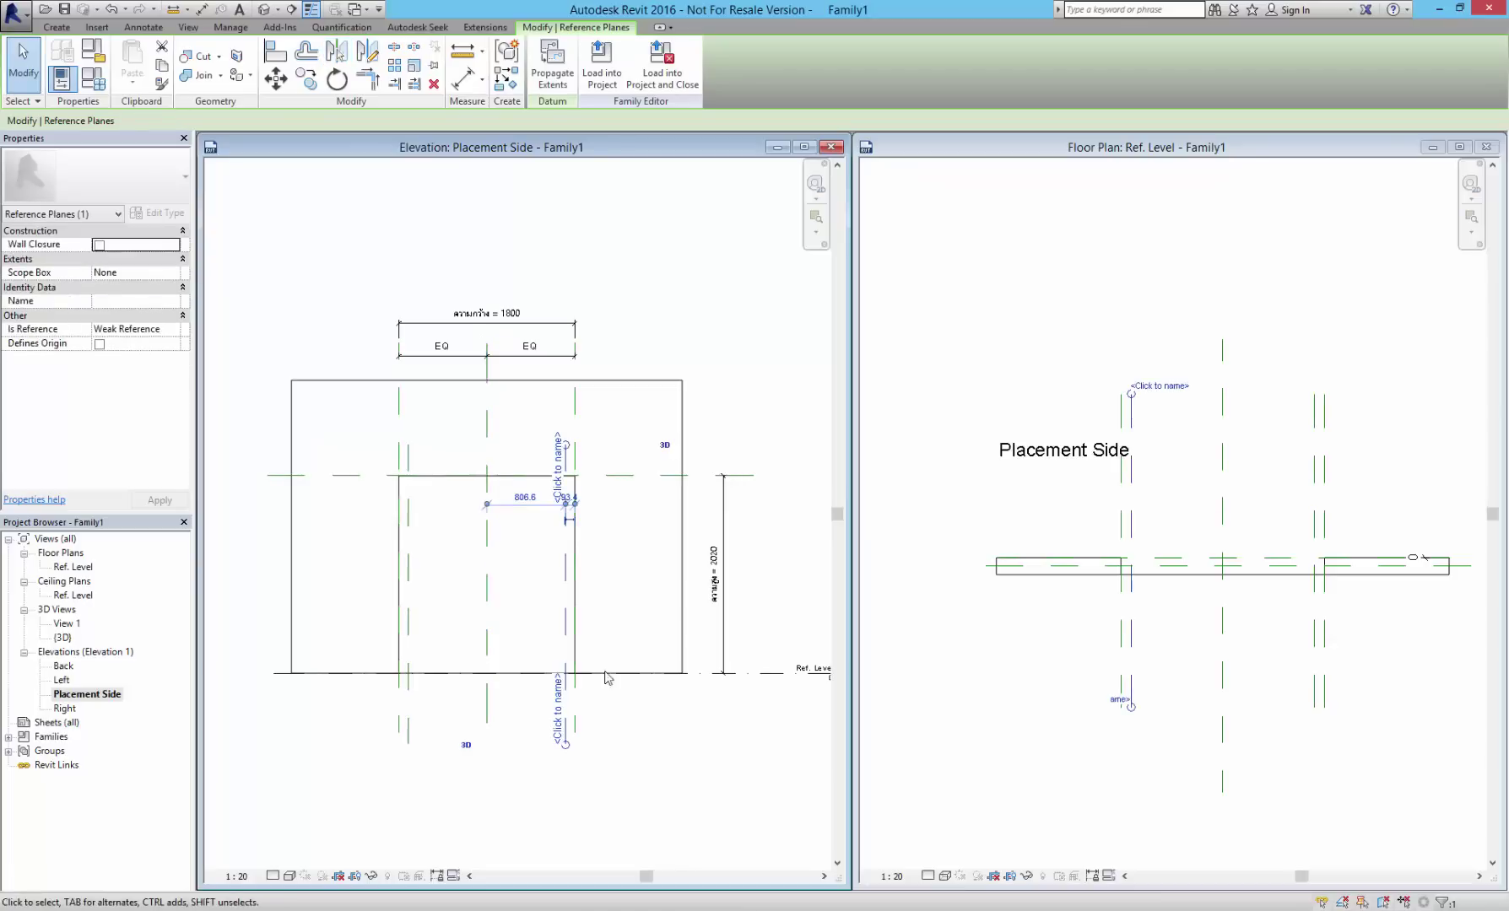
left_click(651, 732)
- Draw a horizontal reference plane across the opening just below its top edge
left_click(52, 27)
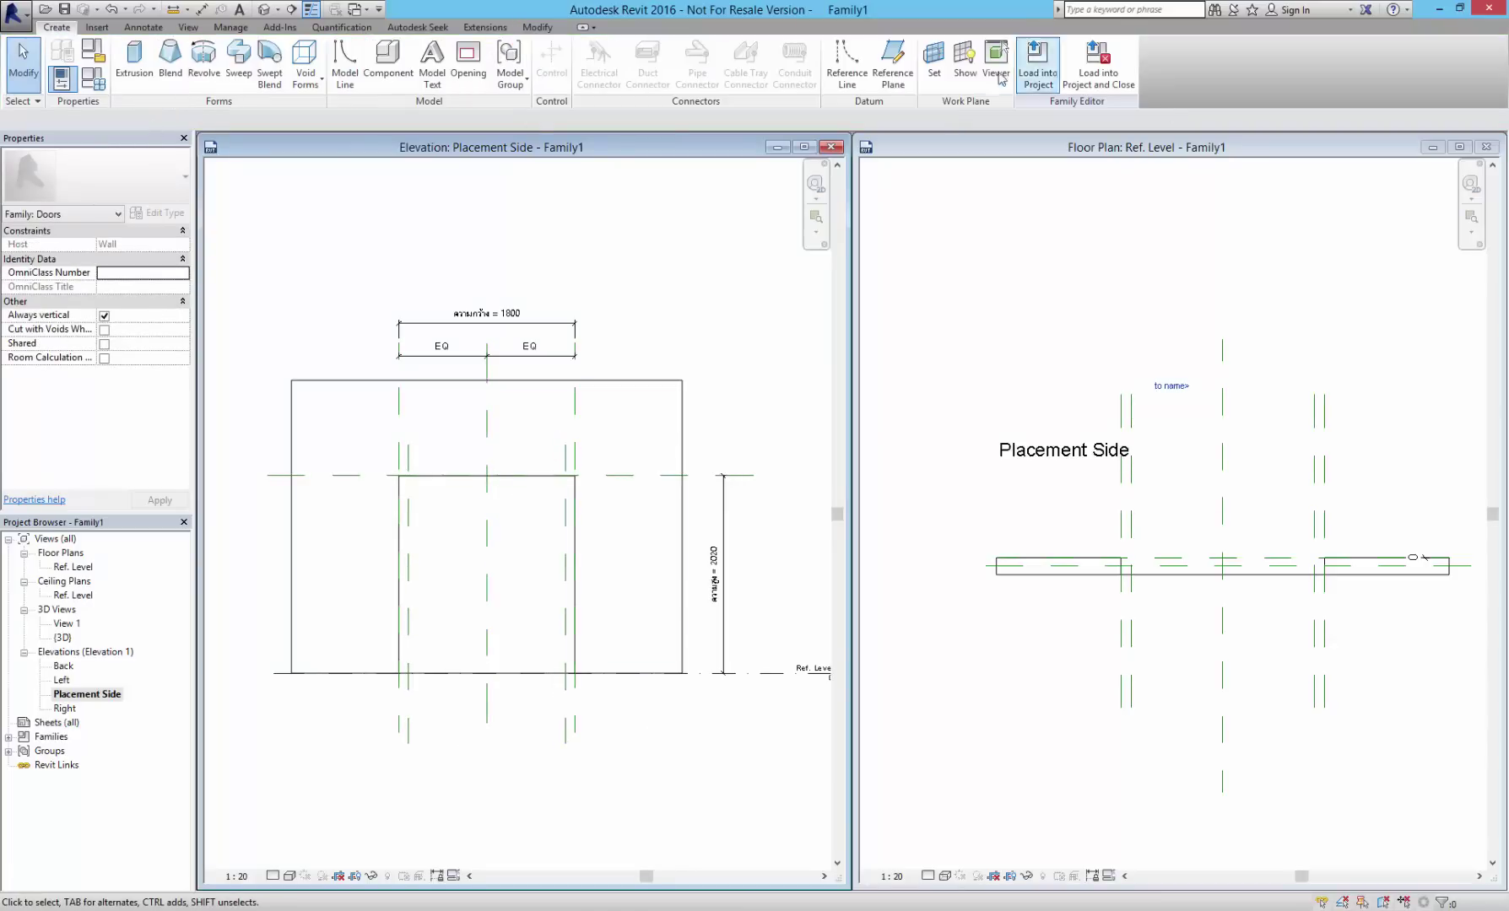
left_click(892, 63)
left_click(350, 486)
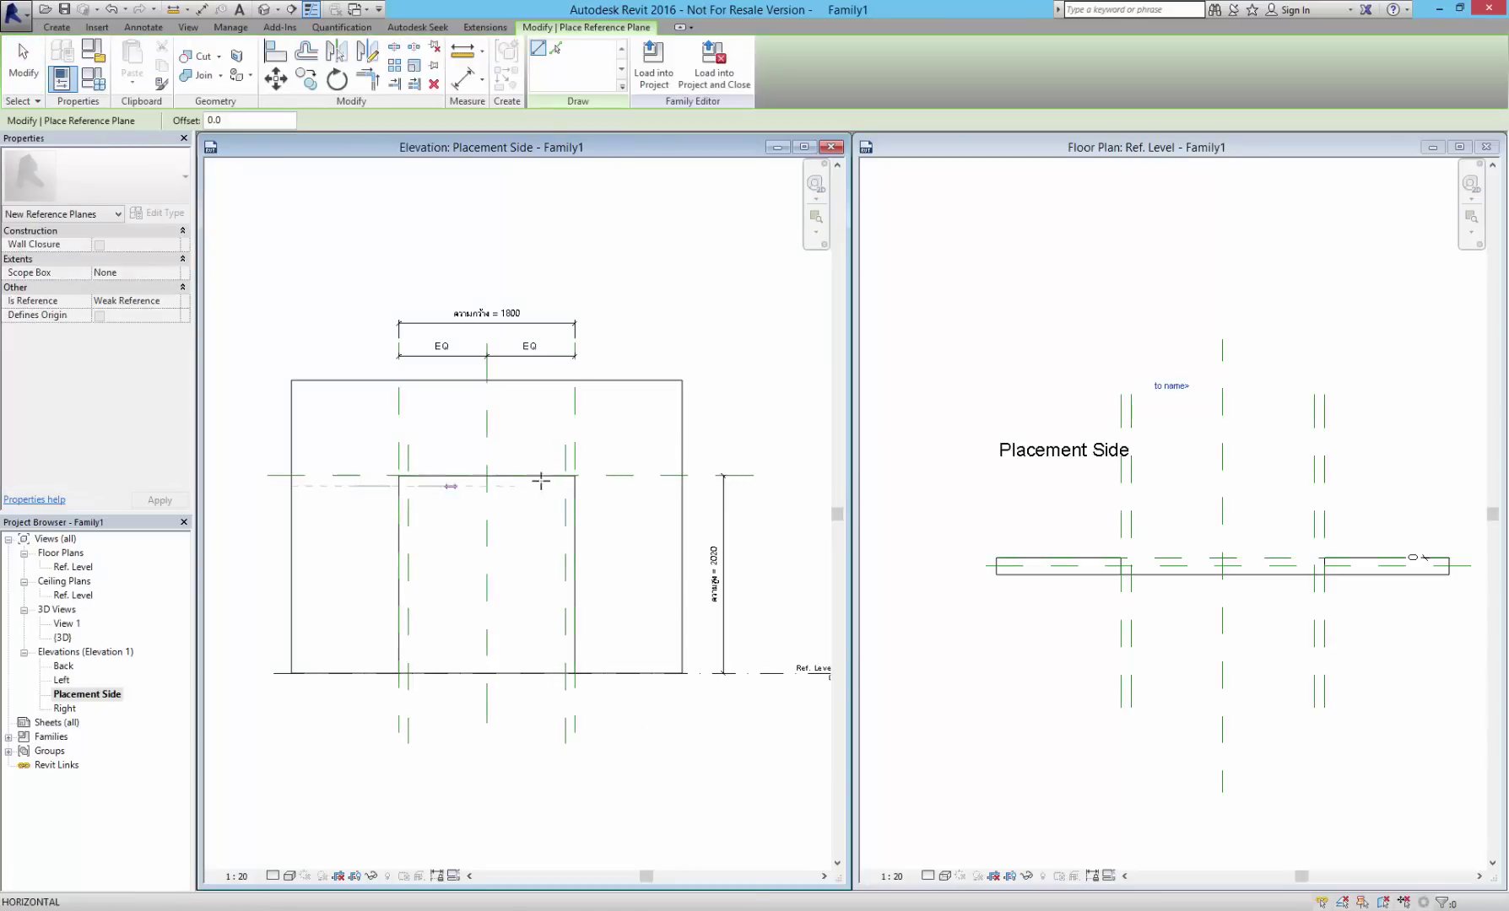
left_click(631, 486)
key("Escape")
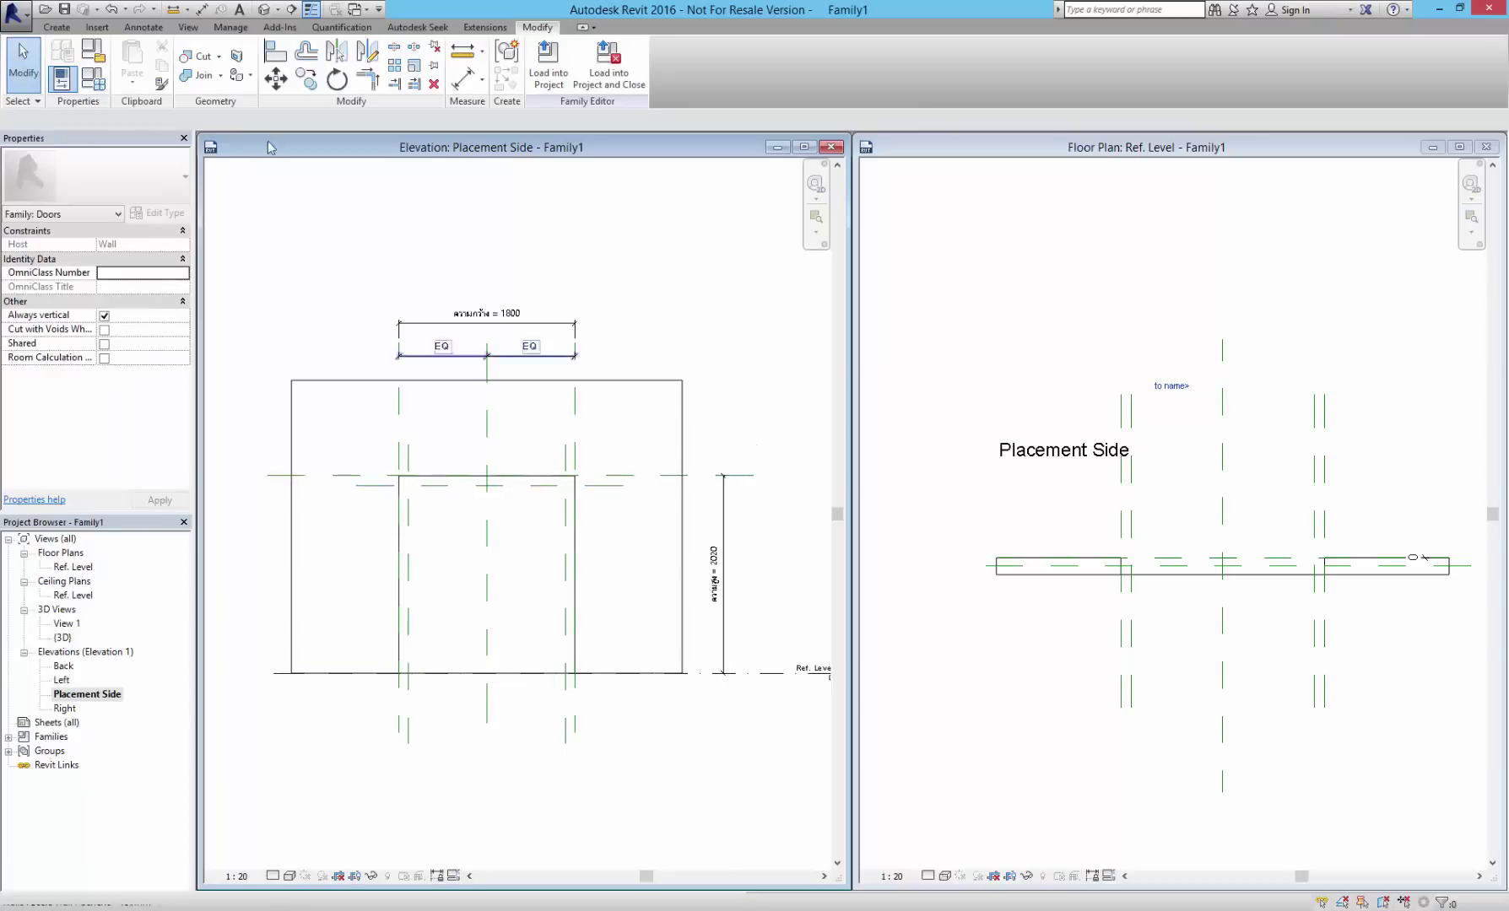
left_click(144, 27)
- Add aligned dimensions for the frame insets: 93 at left and right, 105 at the top
left_click(101, 63)
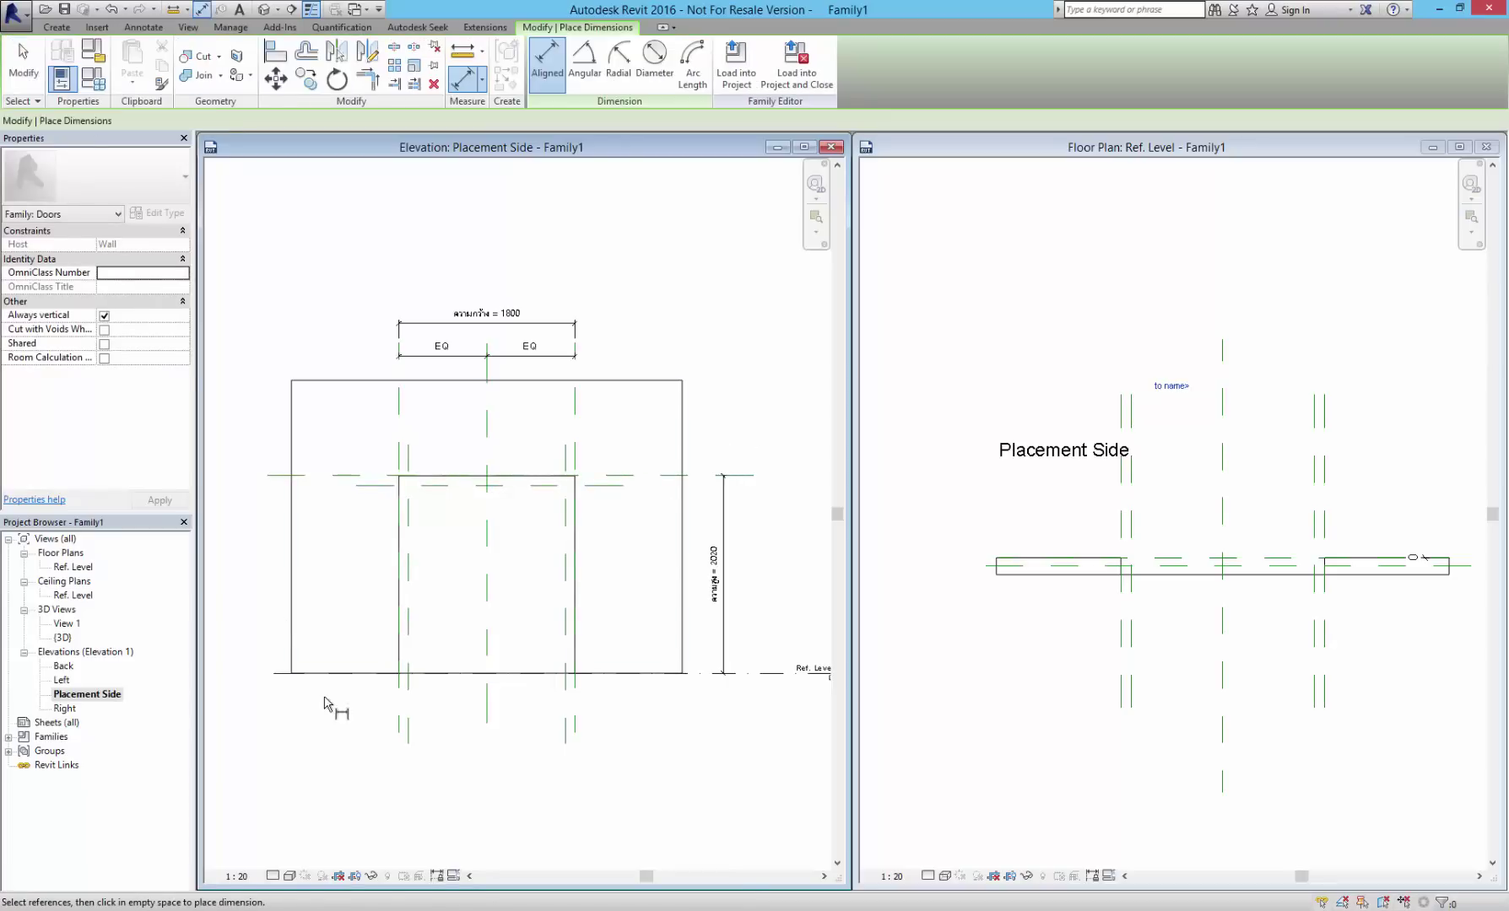
scroll(325, 703, "up", 2)
left_click(410, 713)
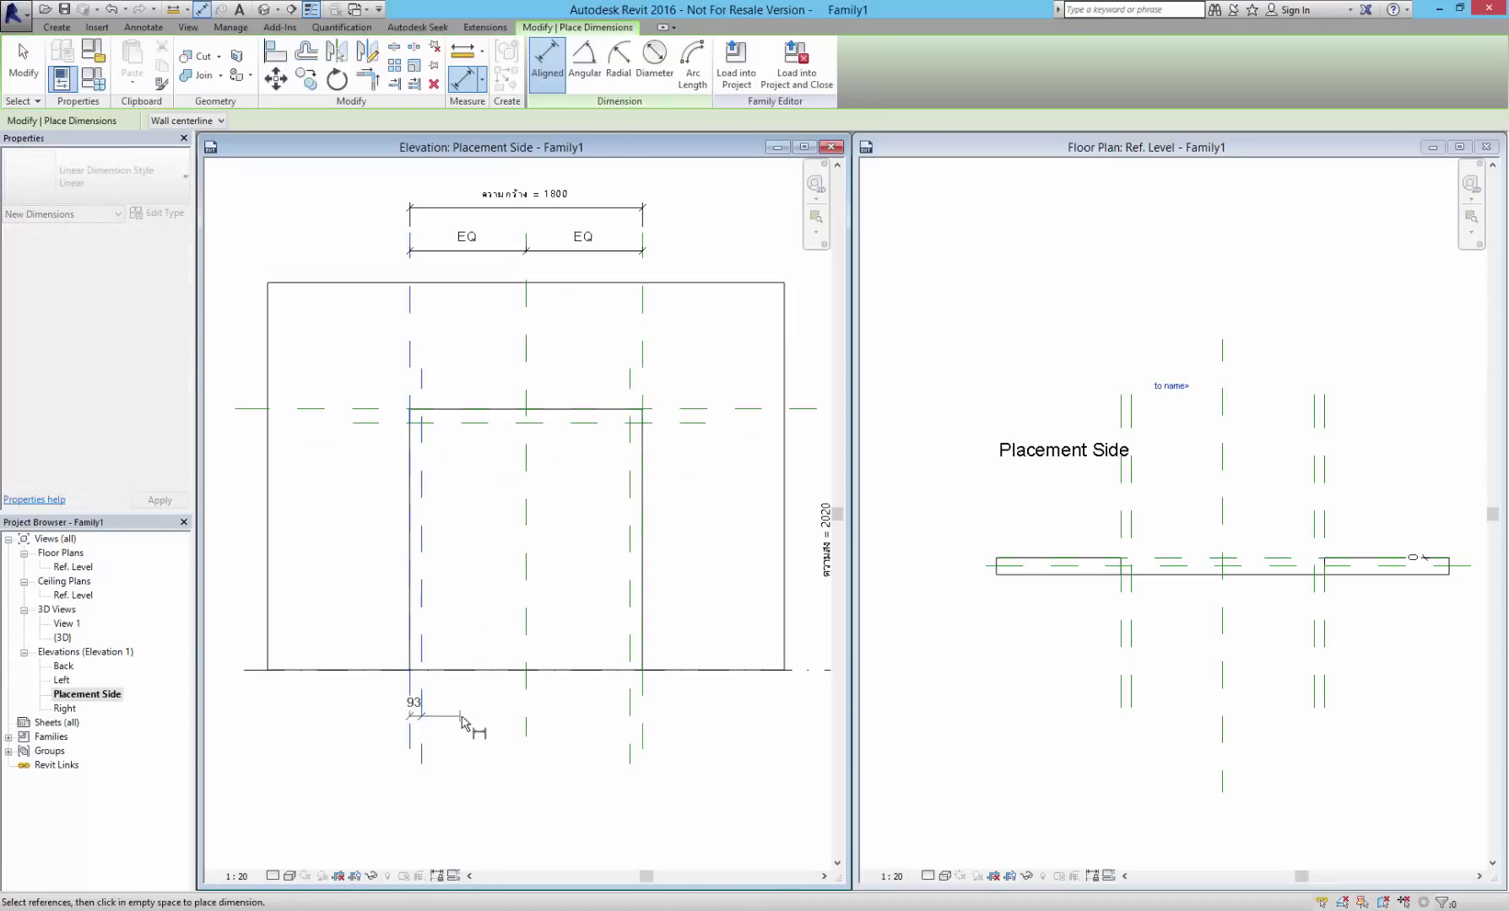
left_click(642, 717)
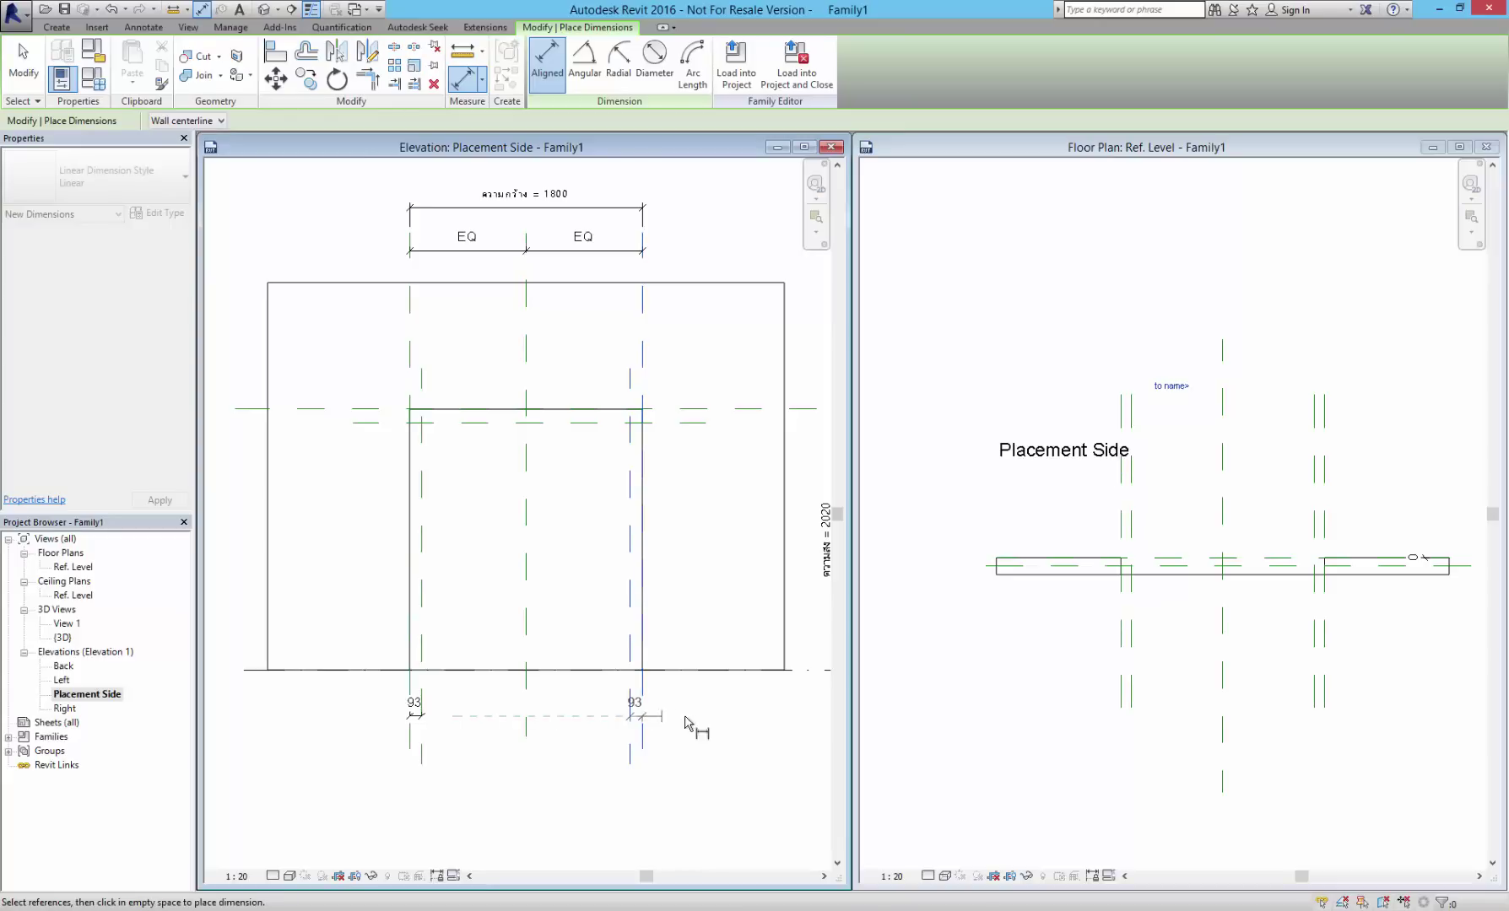
left_click(721, 719)
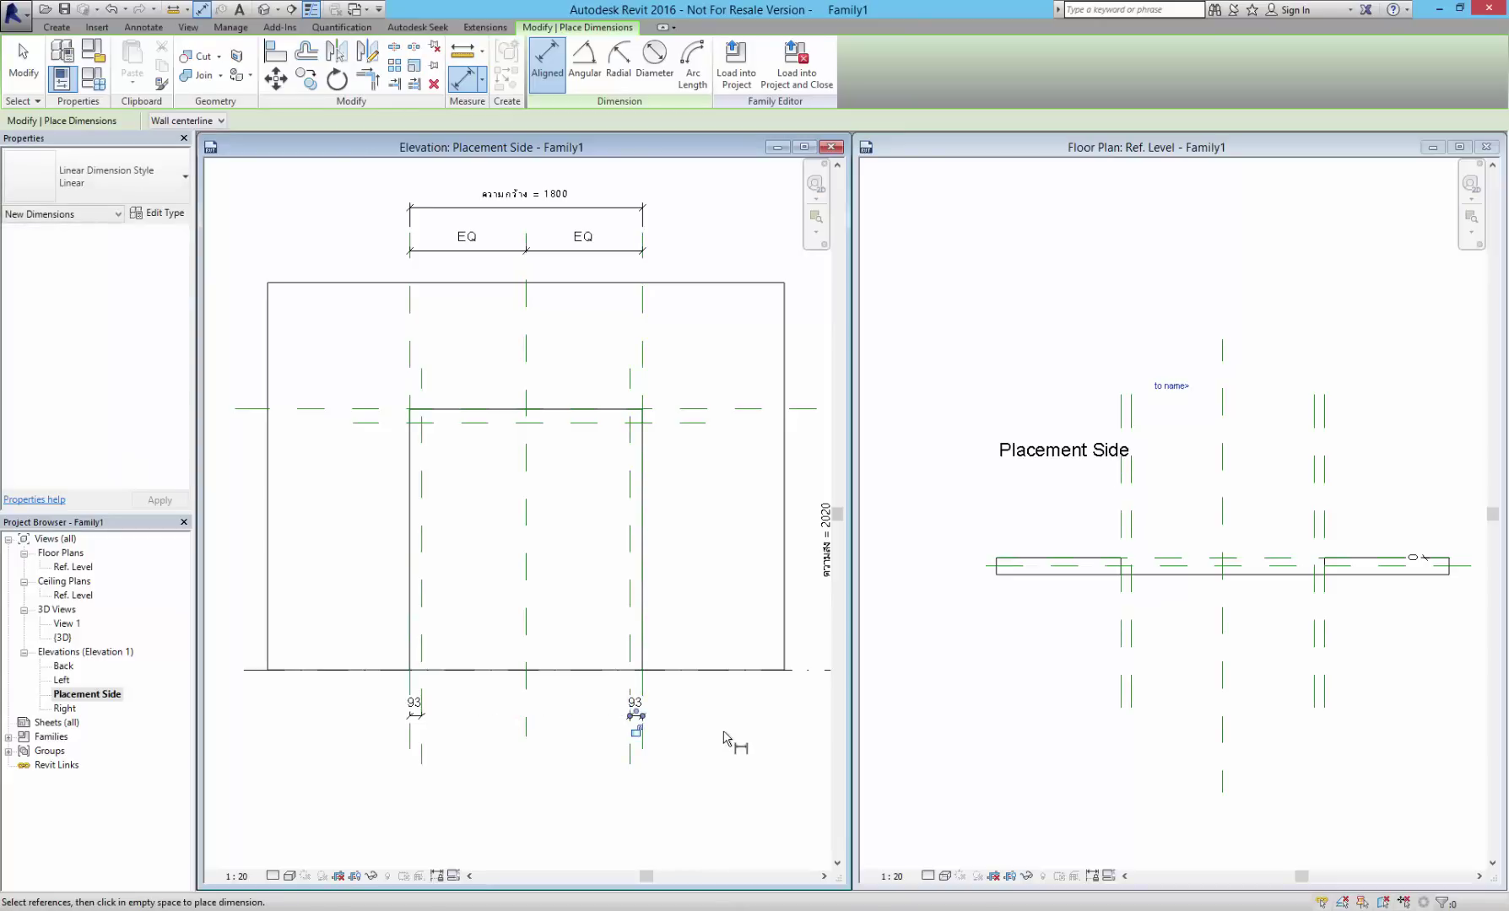
left_click(691, 409)
left_click(692, 422)
left_click(697, 507)
key("Escape")
key("Escape")
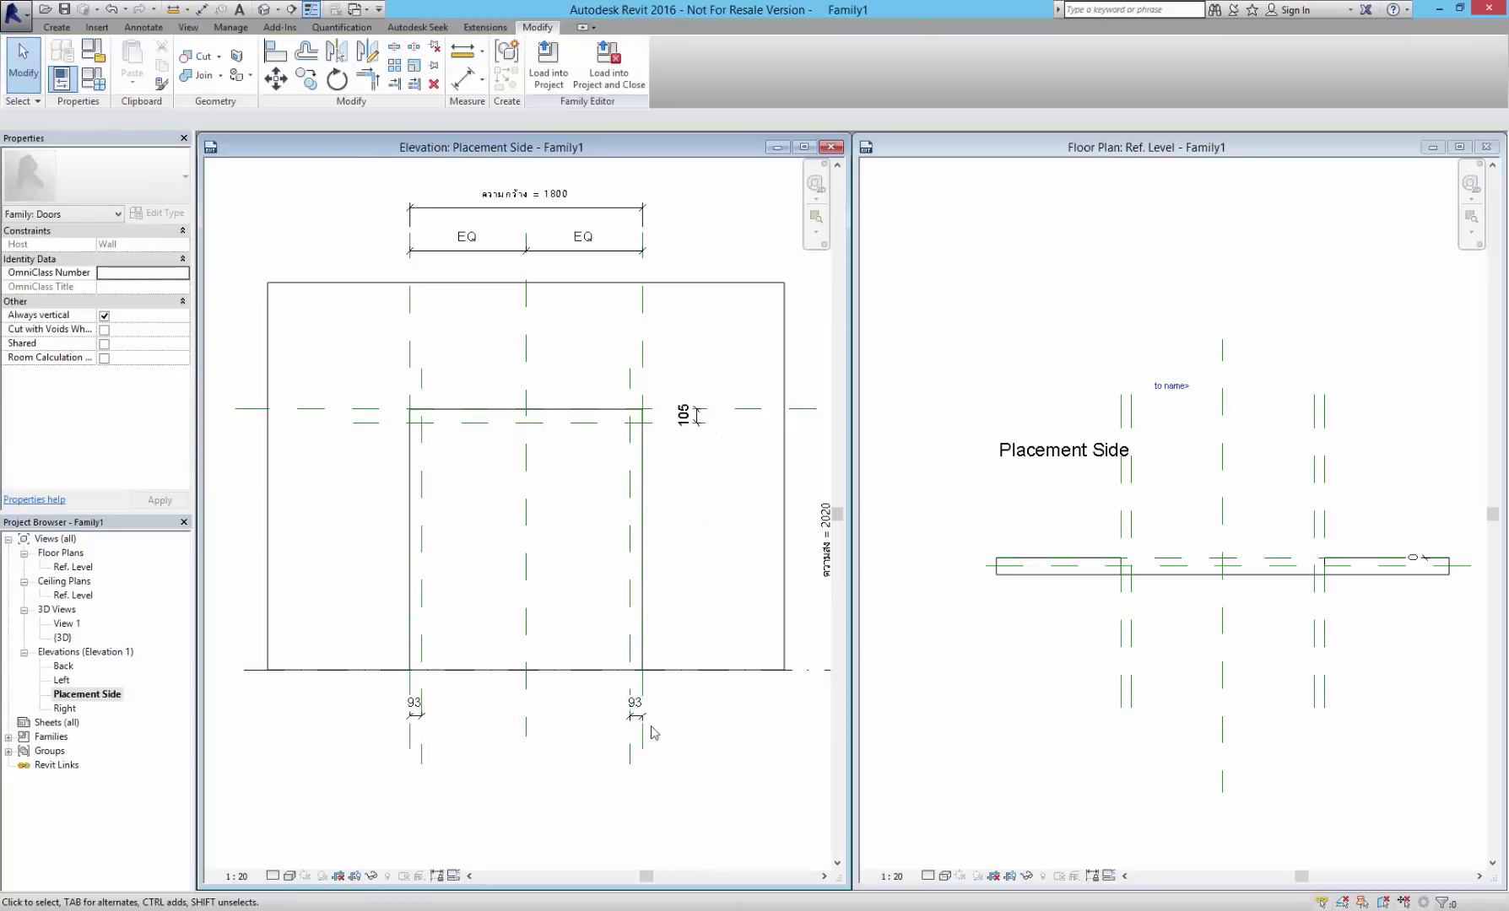
left_click(634, 714)
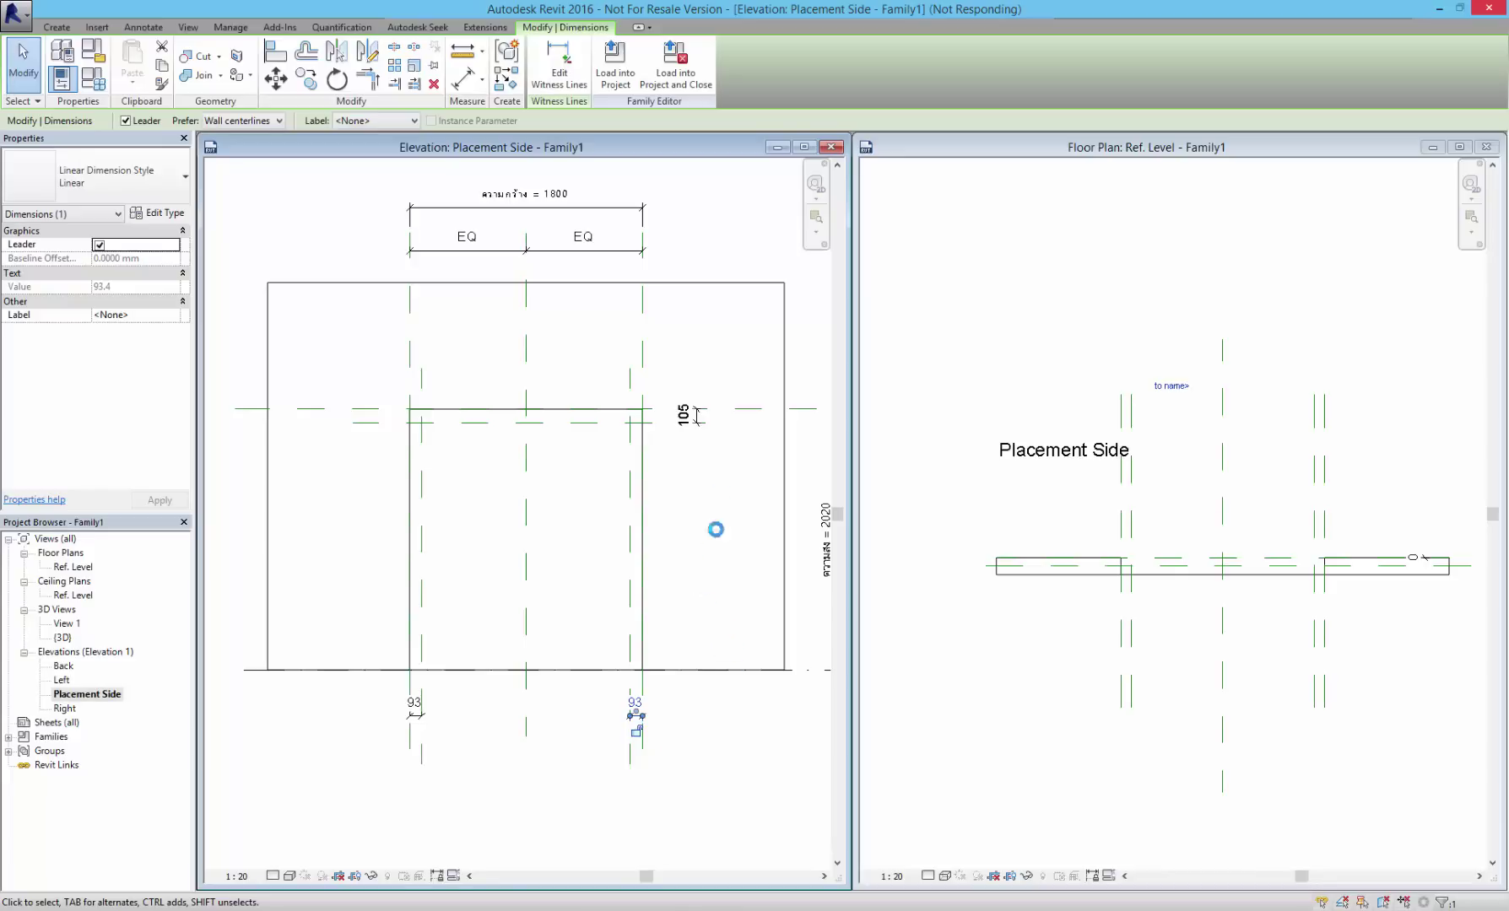
- Label the three inset dimensions with a new Thai-named frame-thickness parameter
left_click(689, 414, "ctrl")
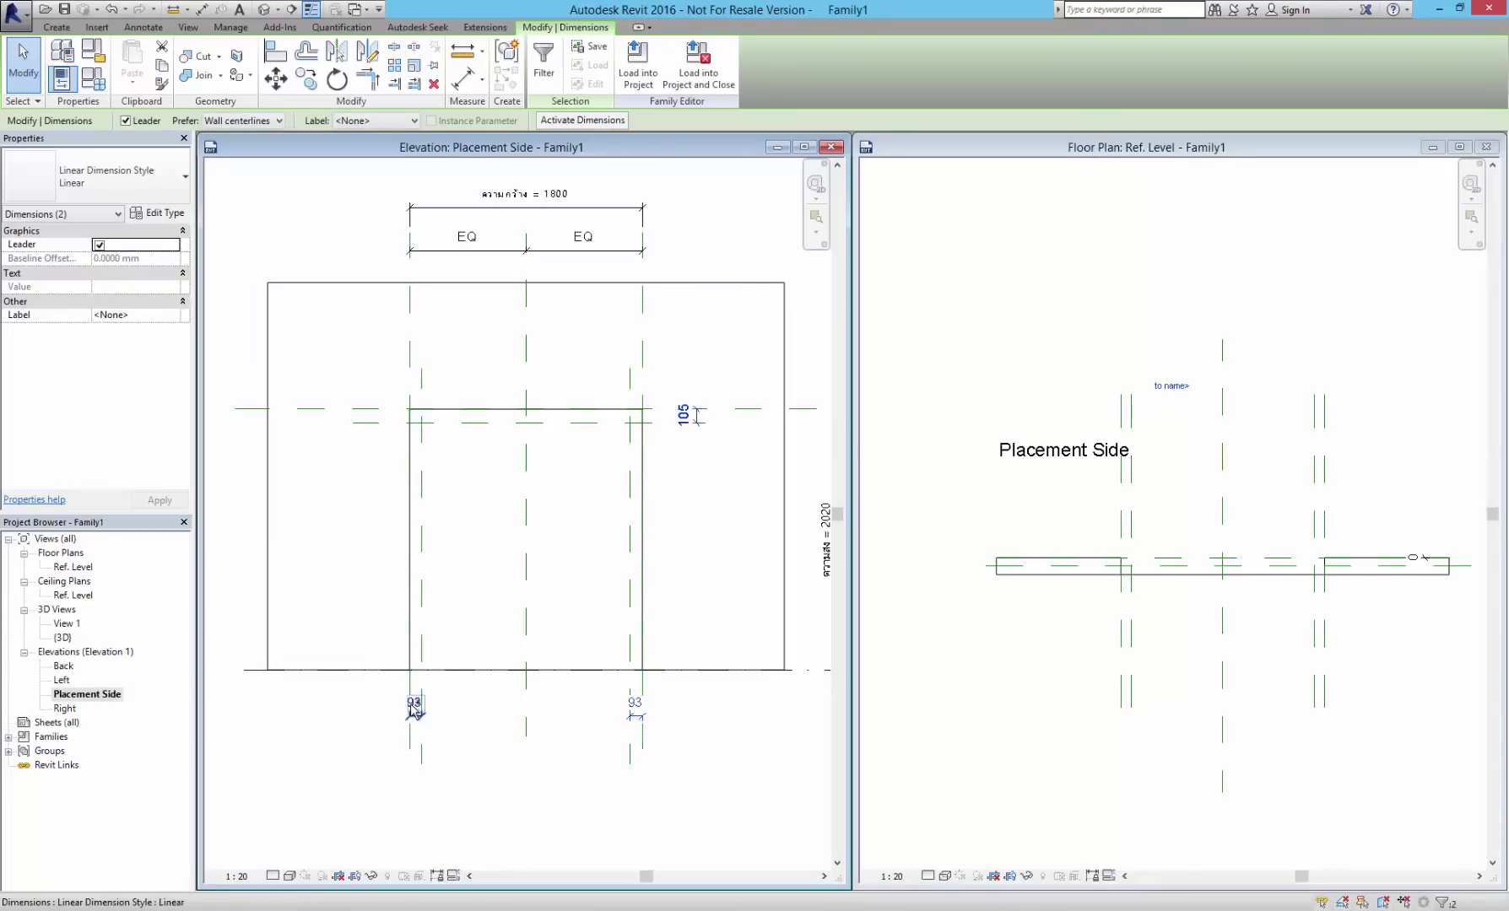
left_click(414, 712, "ctrl")
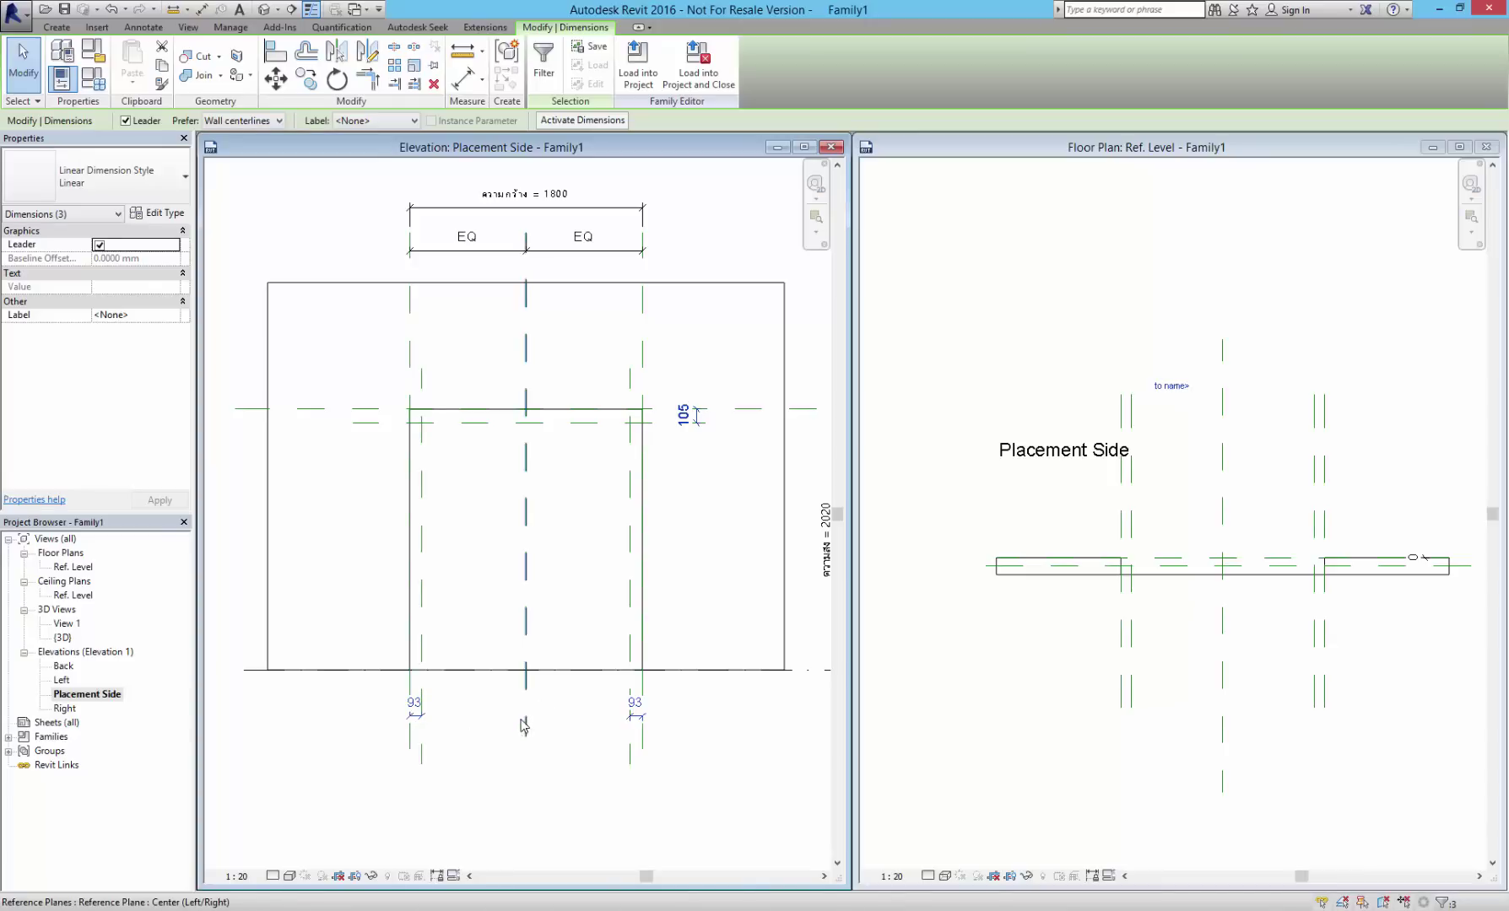
left_click(377, 120)
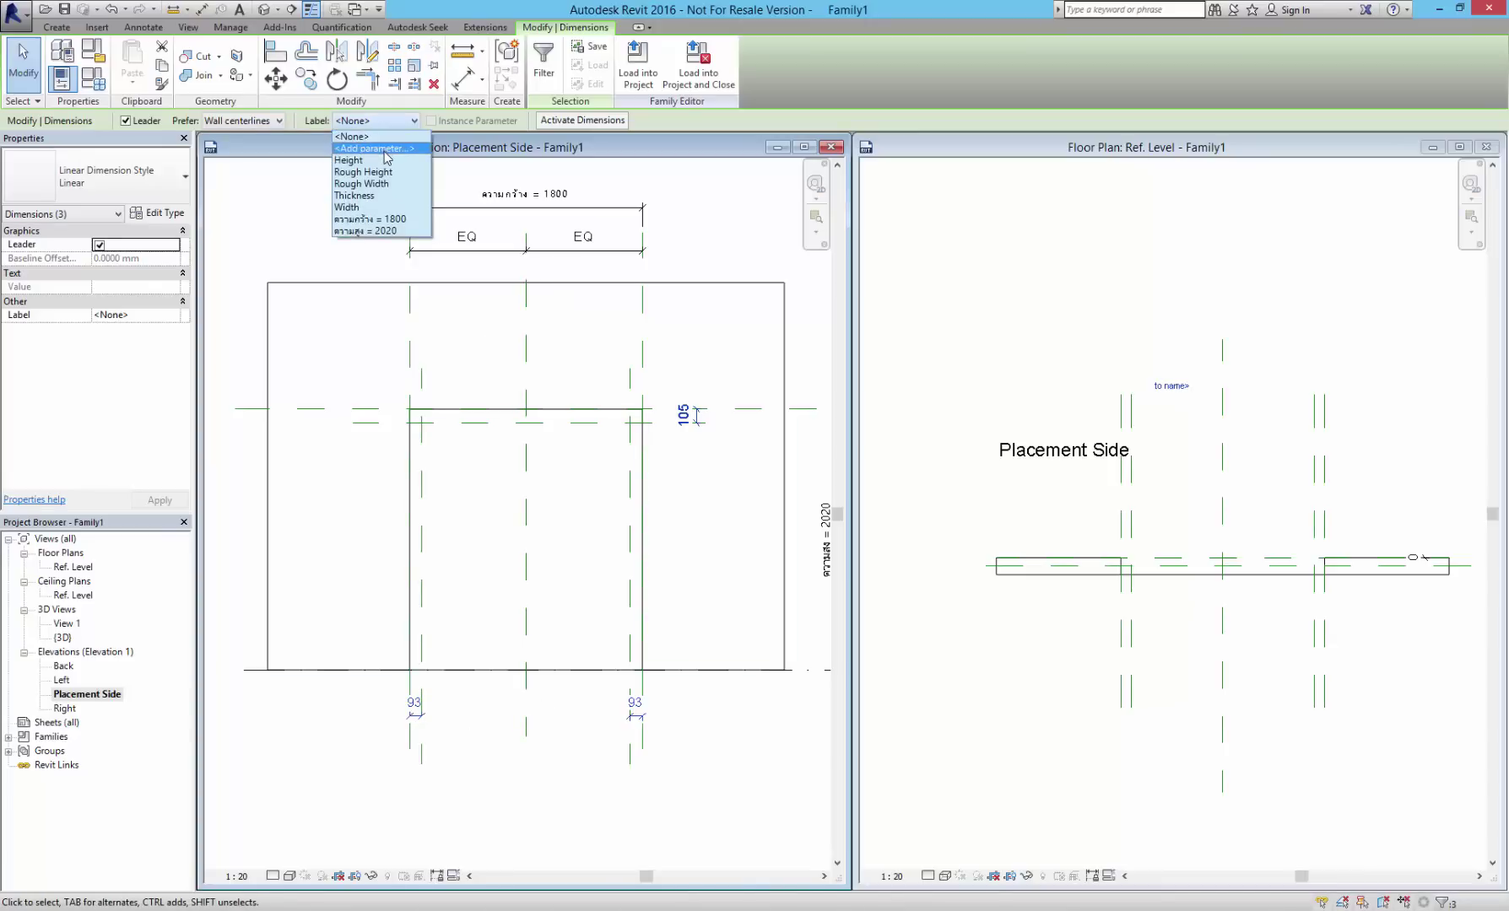
left_click(385, 151)
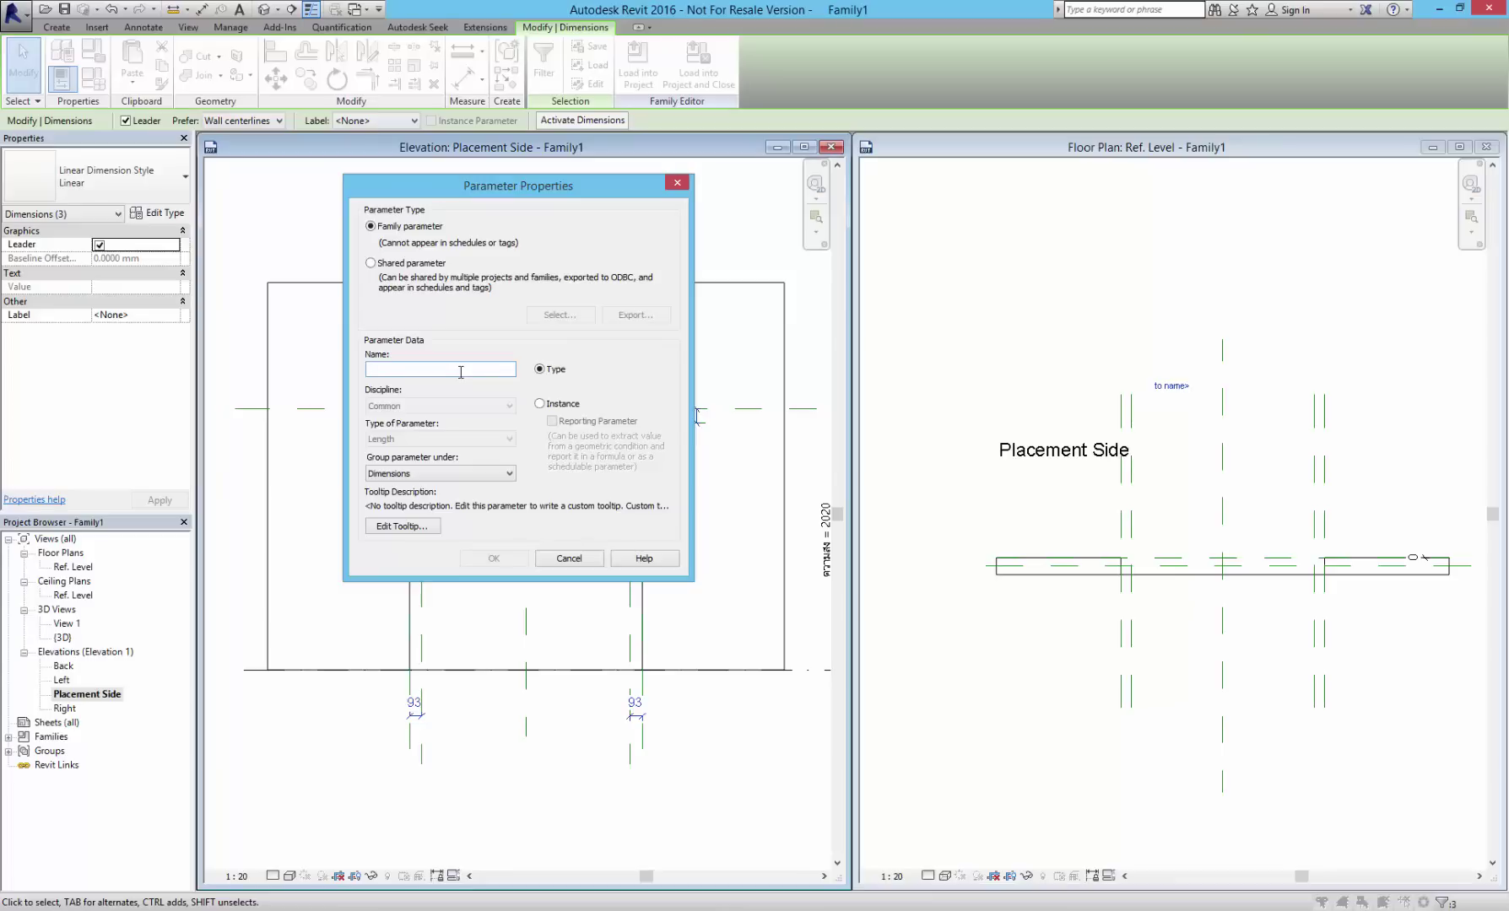
type("8")
type("คว")
type("ามหนาวงกบประตู")
left_click(496, 559)
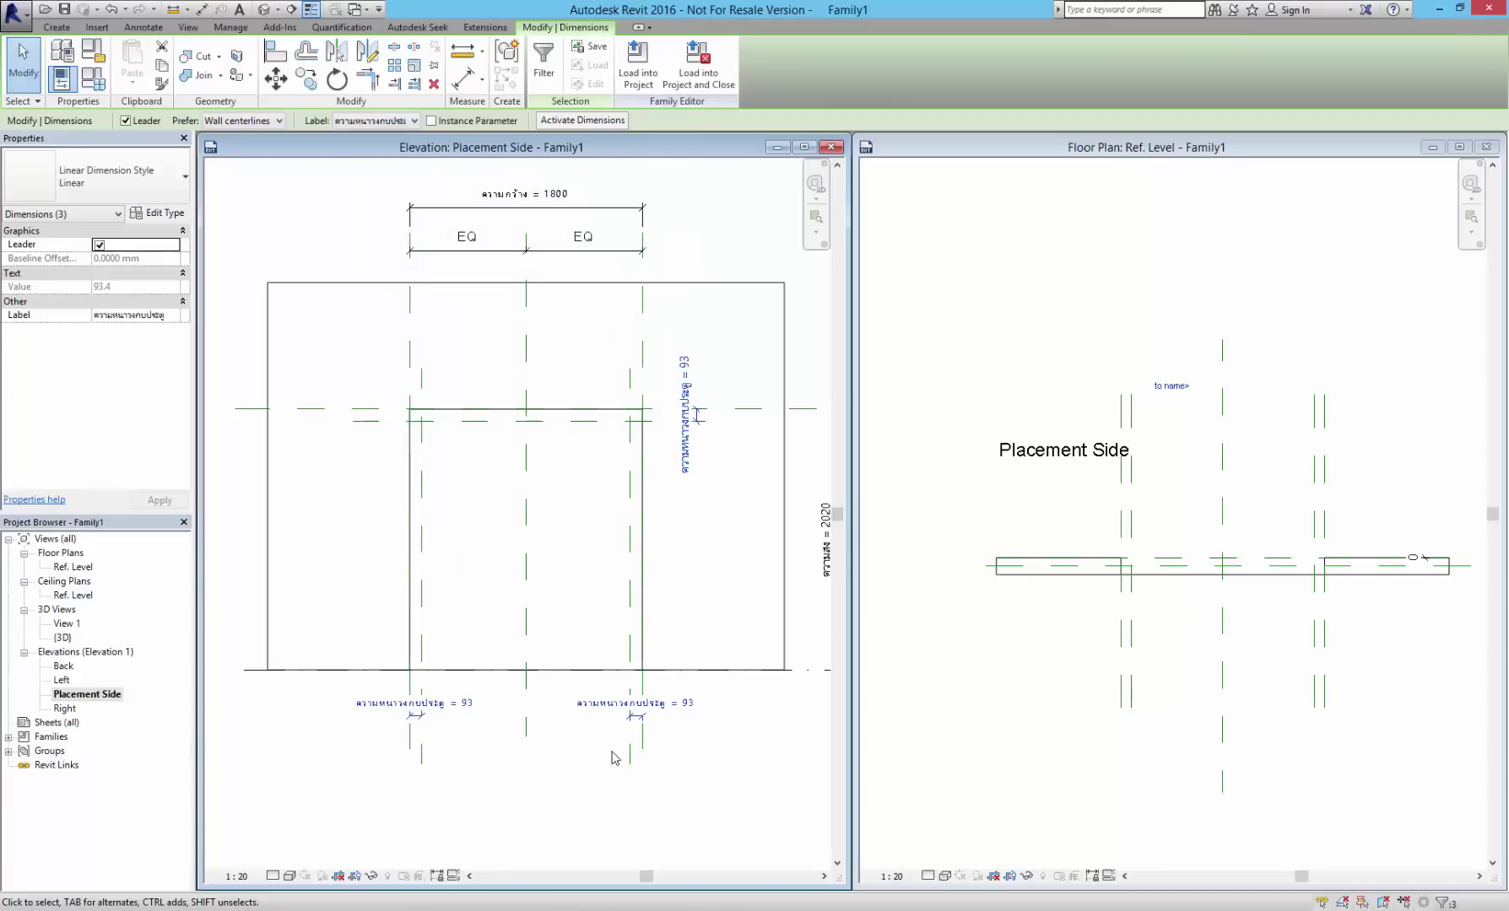
left_click(751, 797)
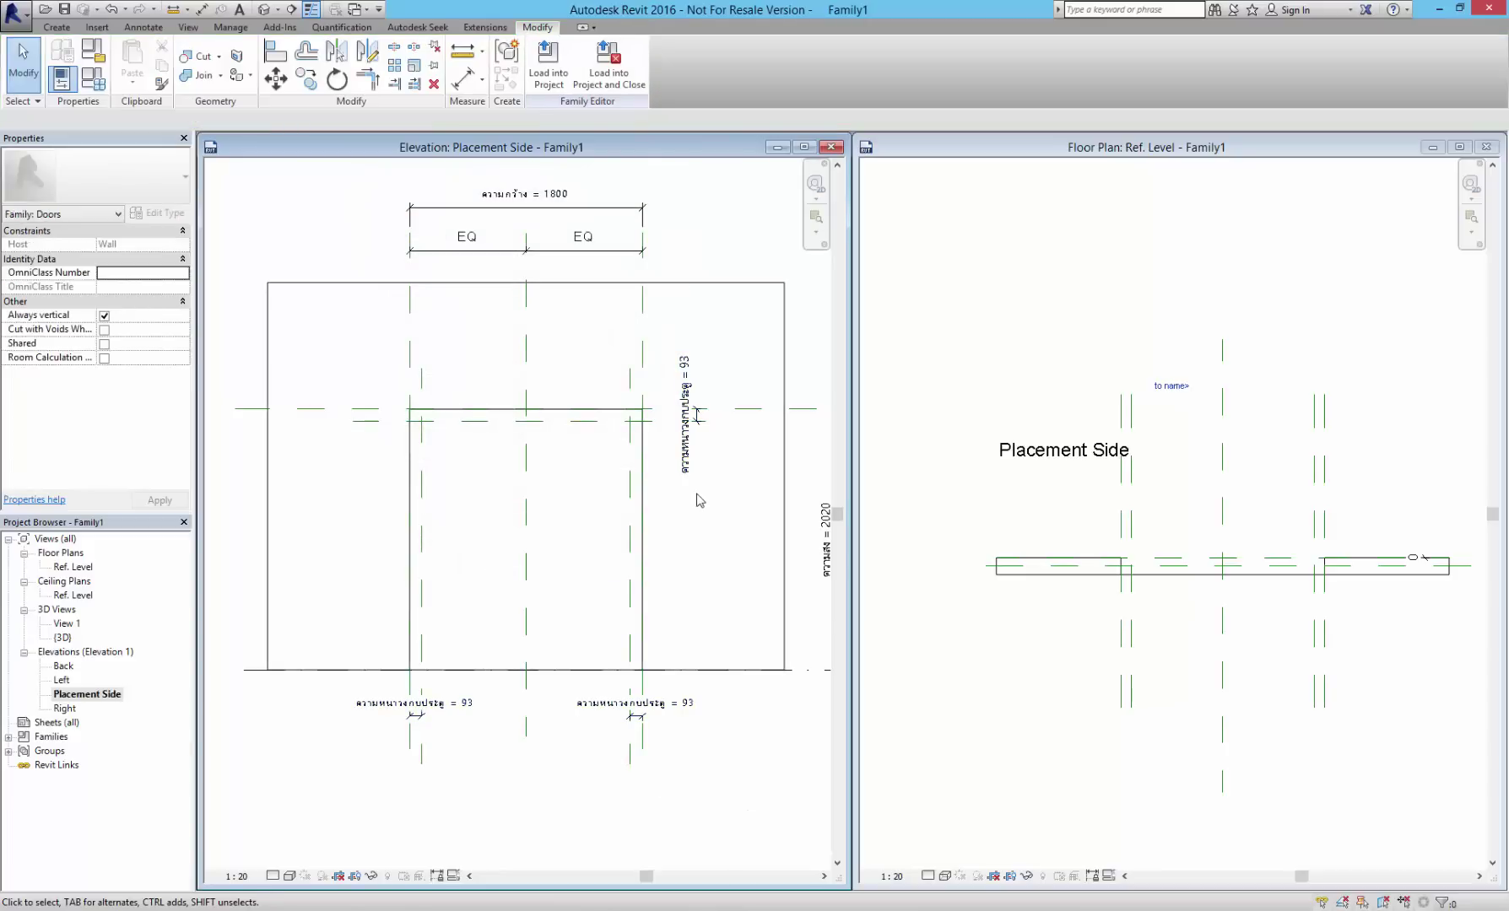
left_click(101, 89)
- Select the frame-thickness value in Family Types and switch input to English
left_click(1176, 460)
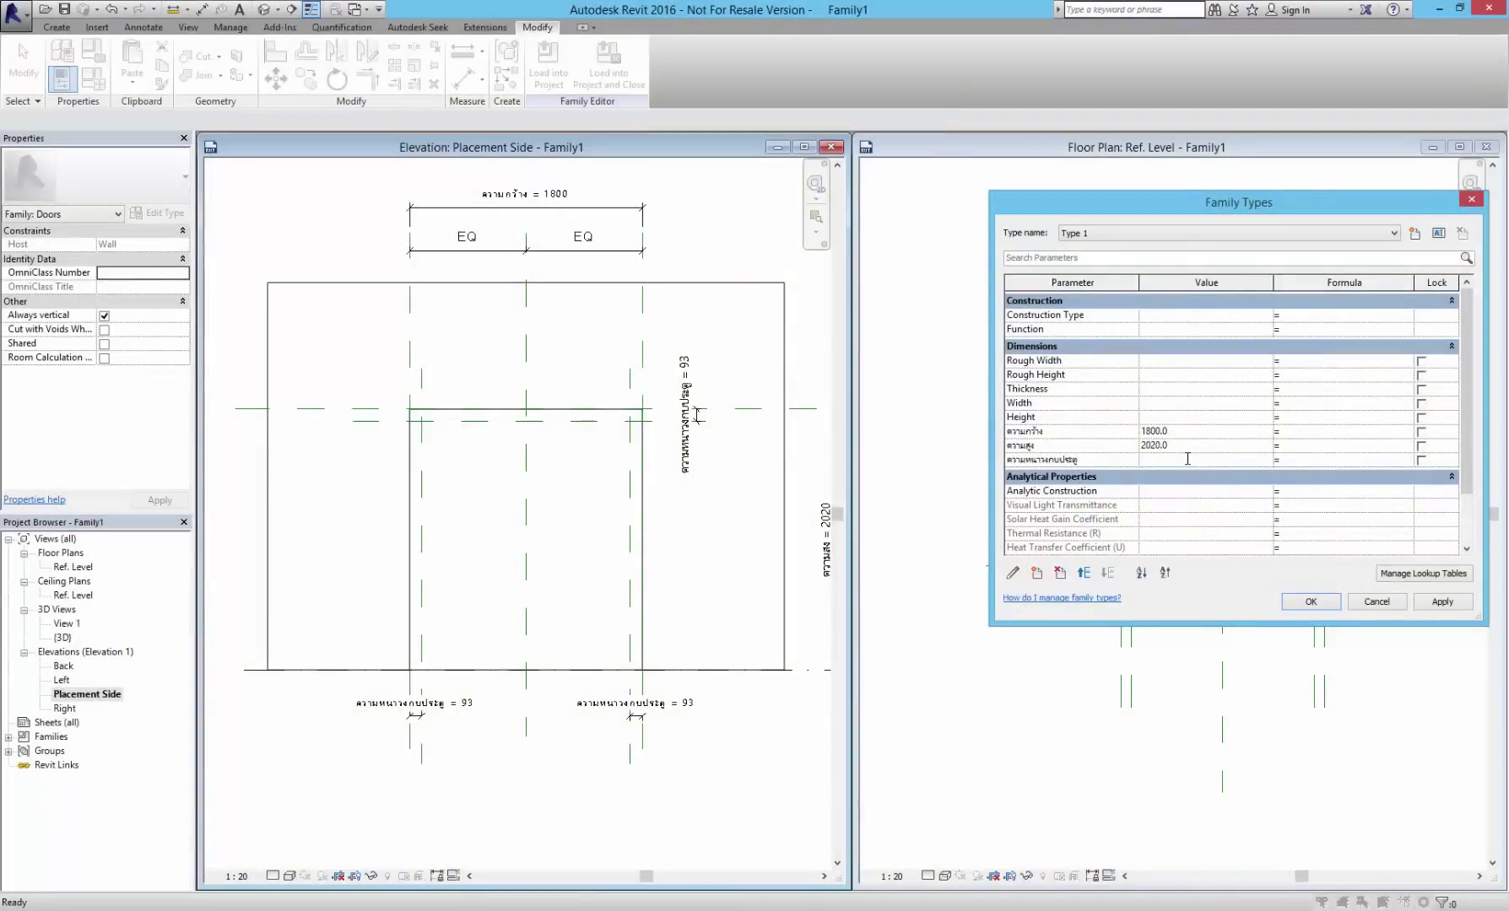
key("super+space")
- Apply frame thickness 40, then 50, and close Family Types
left_click(1442, 602)
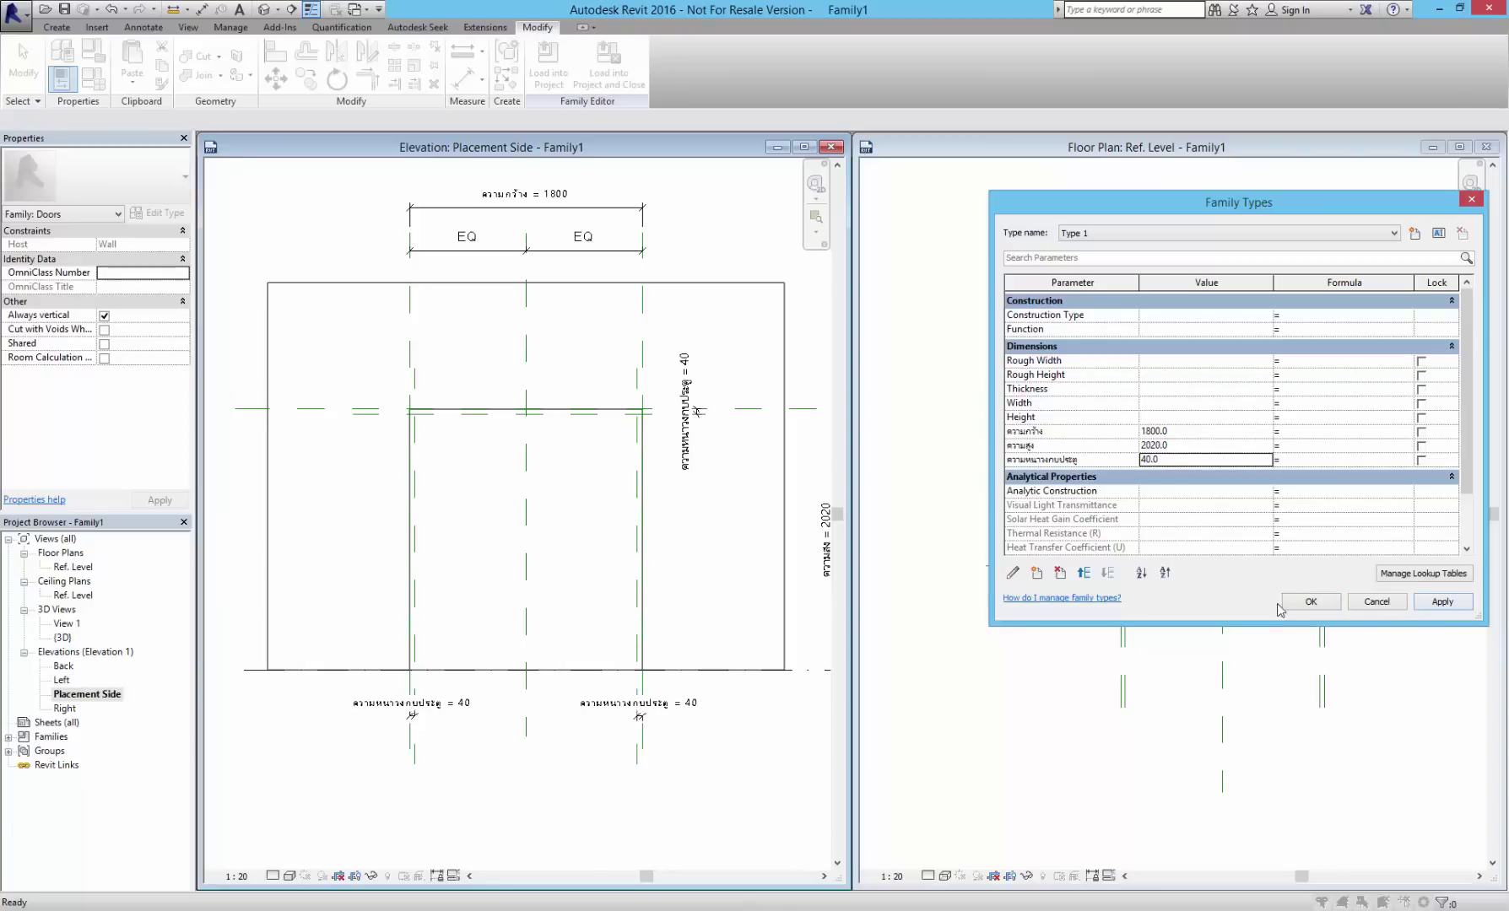
left_click(1182, 464)
type("50")
left_click(1451, 606)
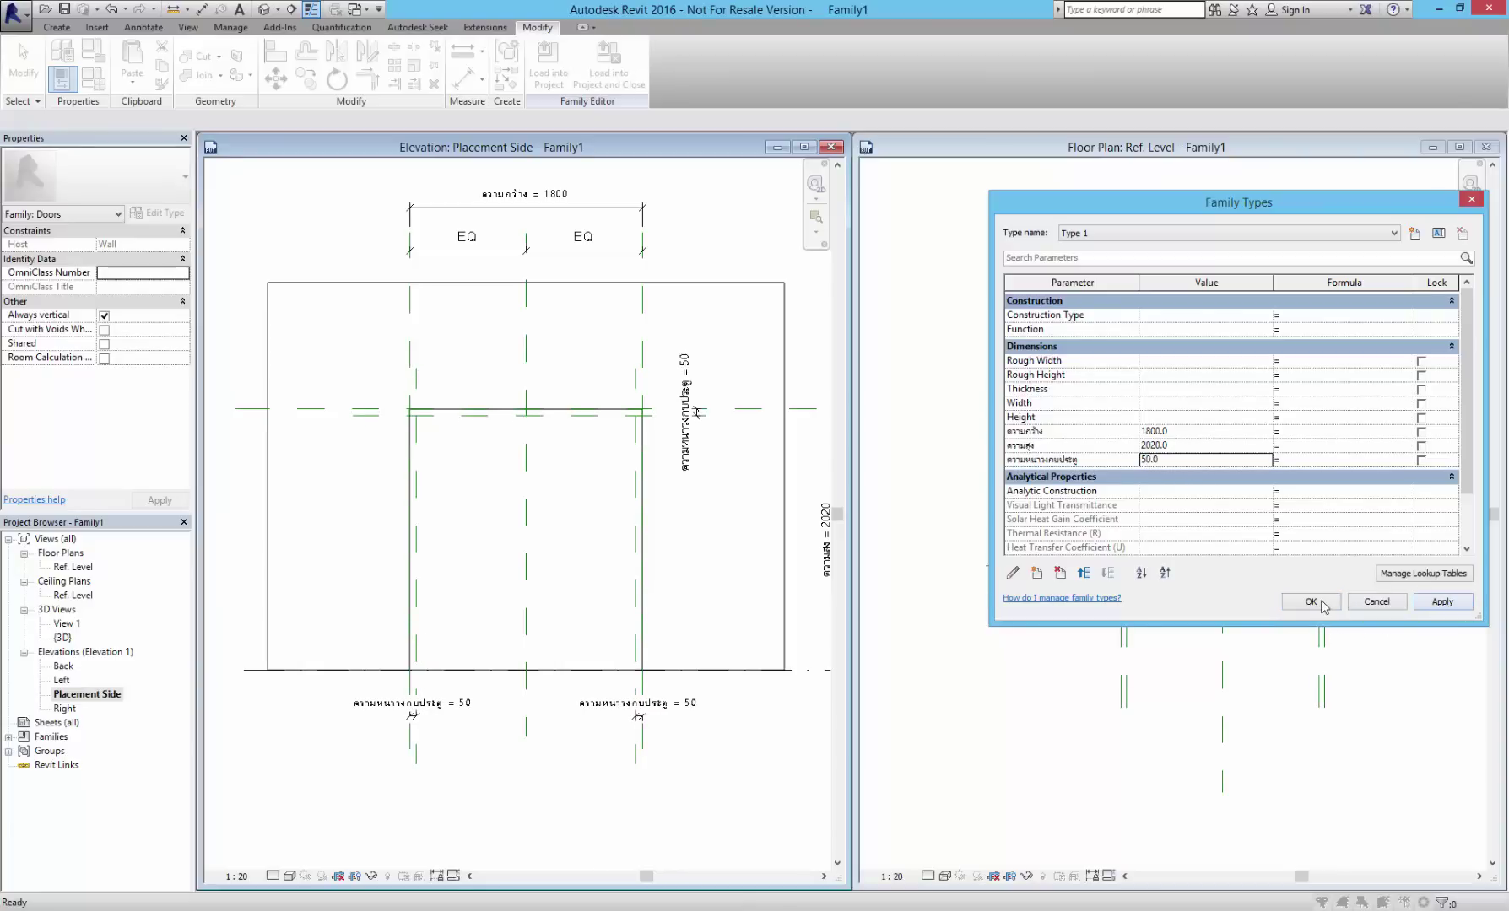
left_click(1321, 602)
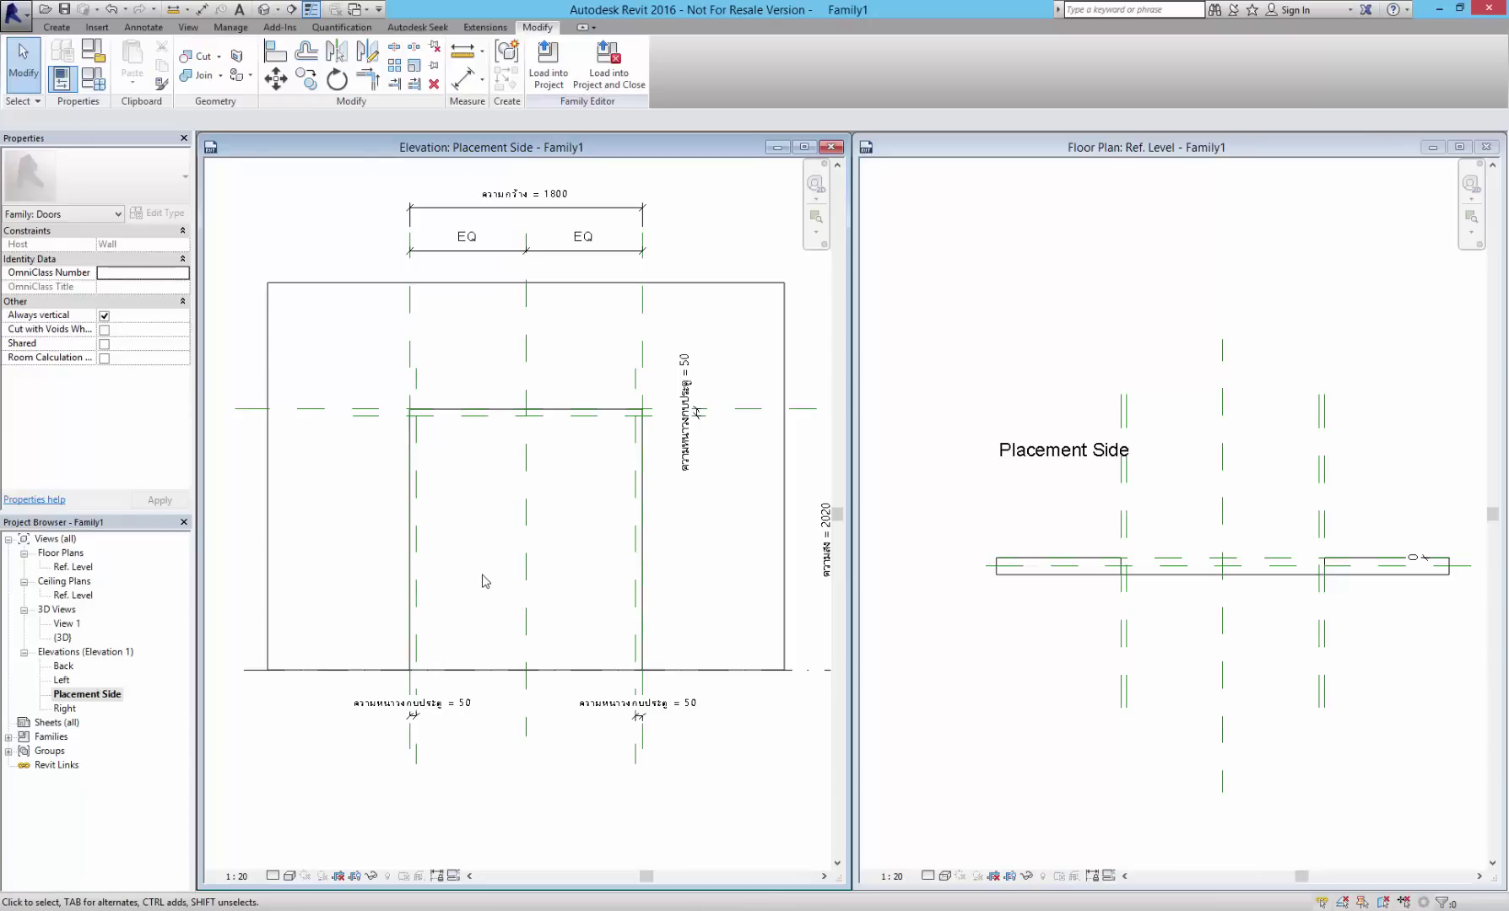
- Start a solid extrusion with a rectangle traced on the opening, its left, top and right edges locked
left_click(59, 28)
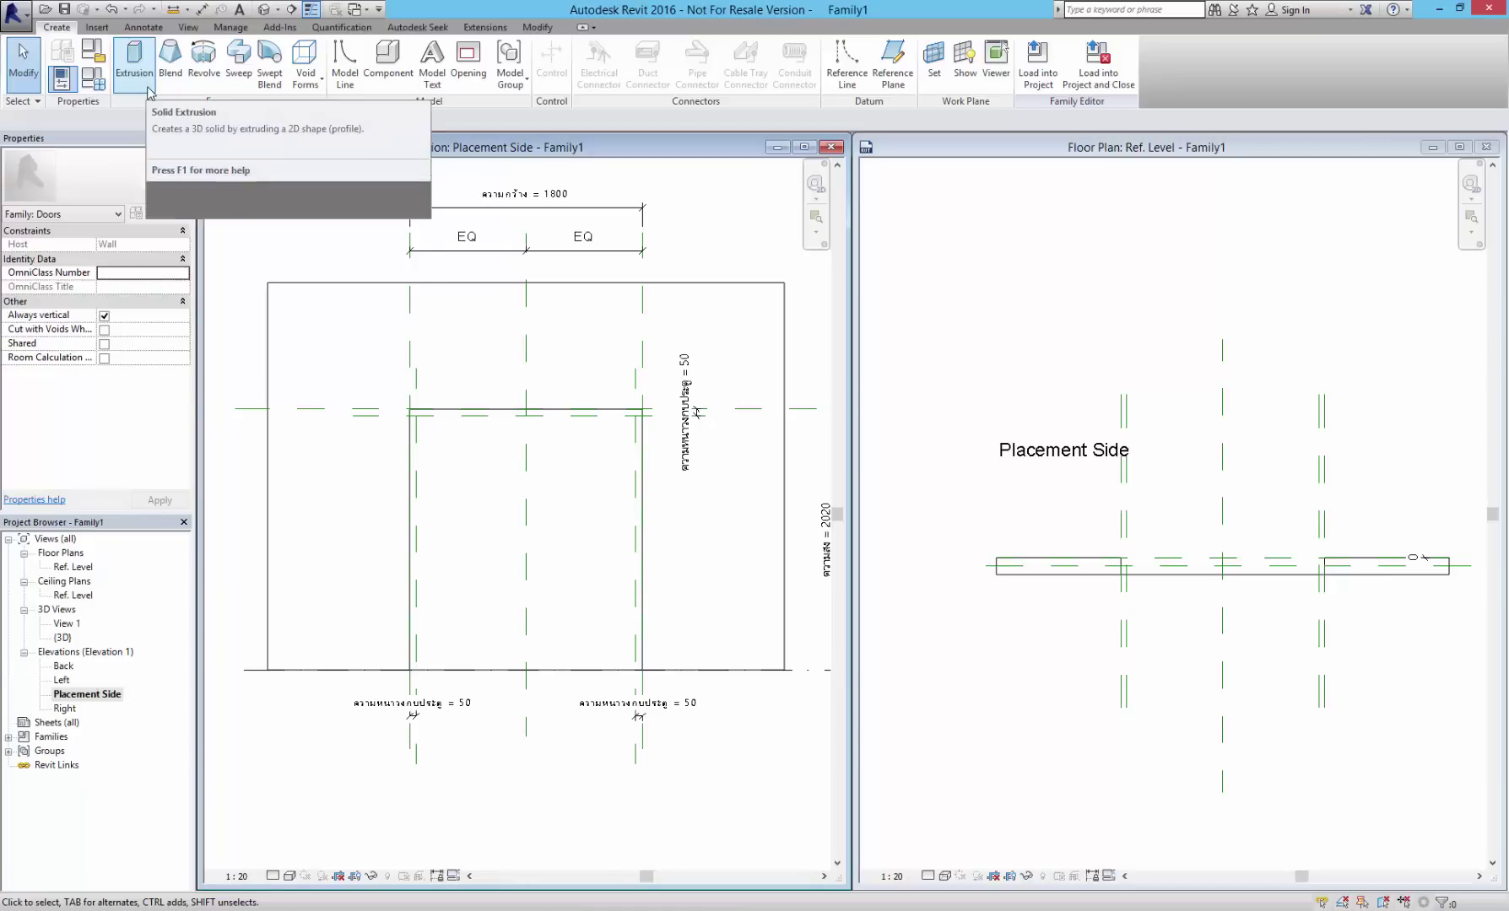
left_click(148, 88)
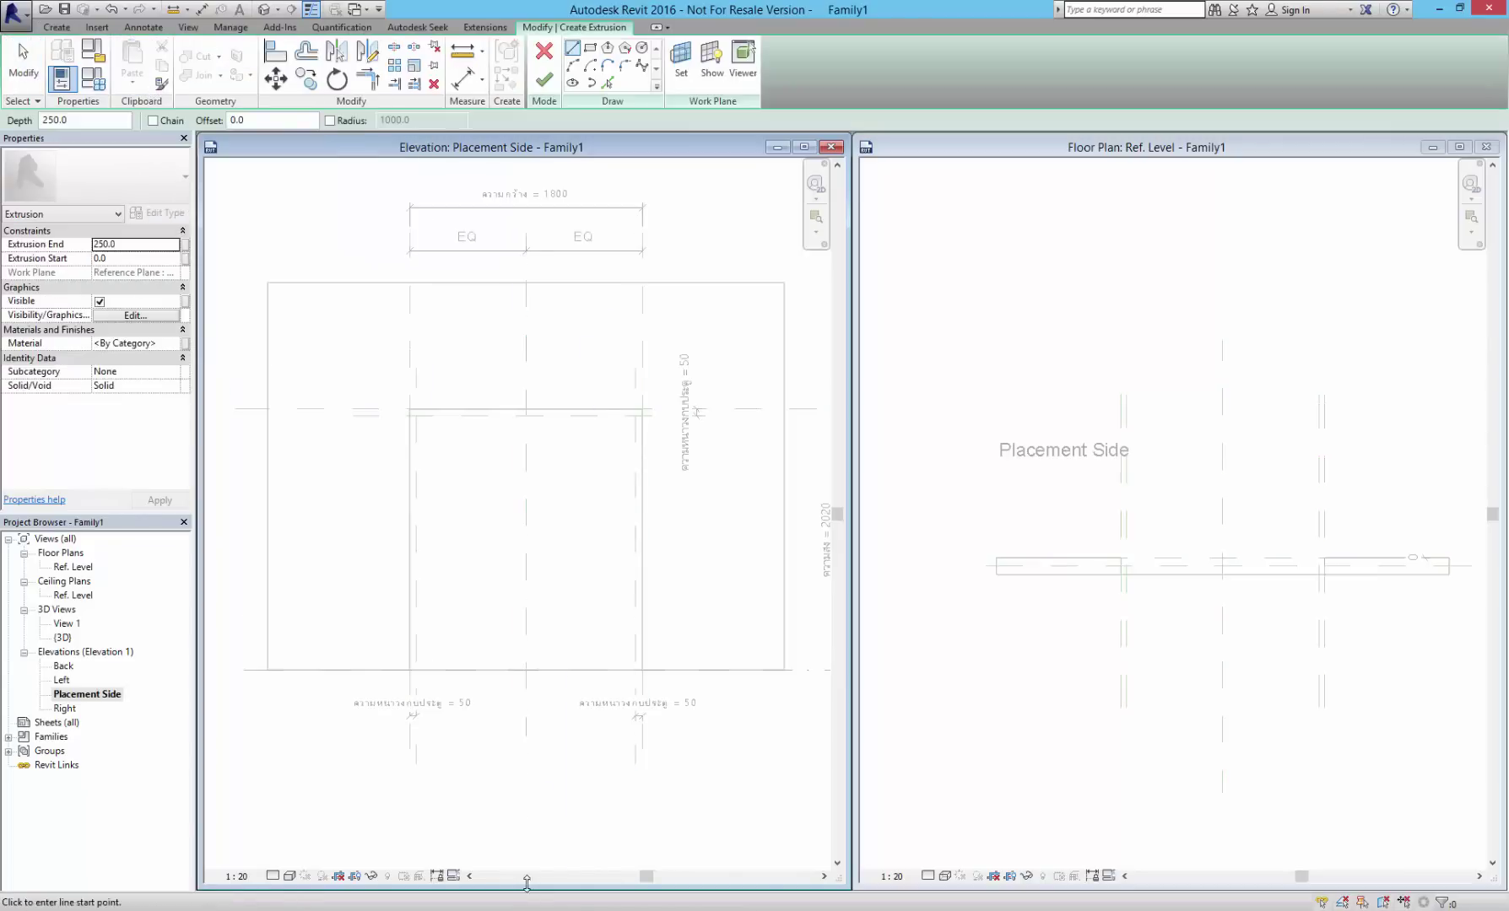
left_click(590, 48)
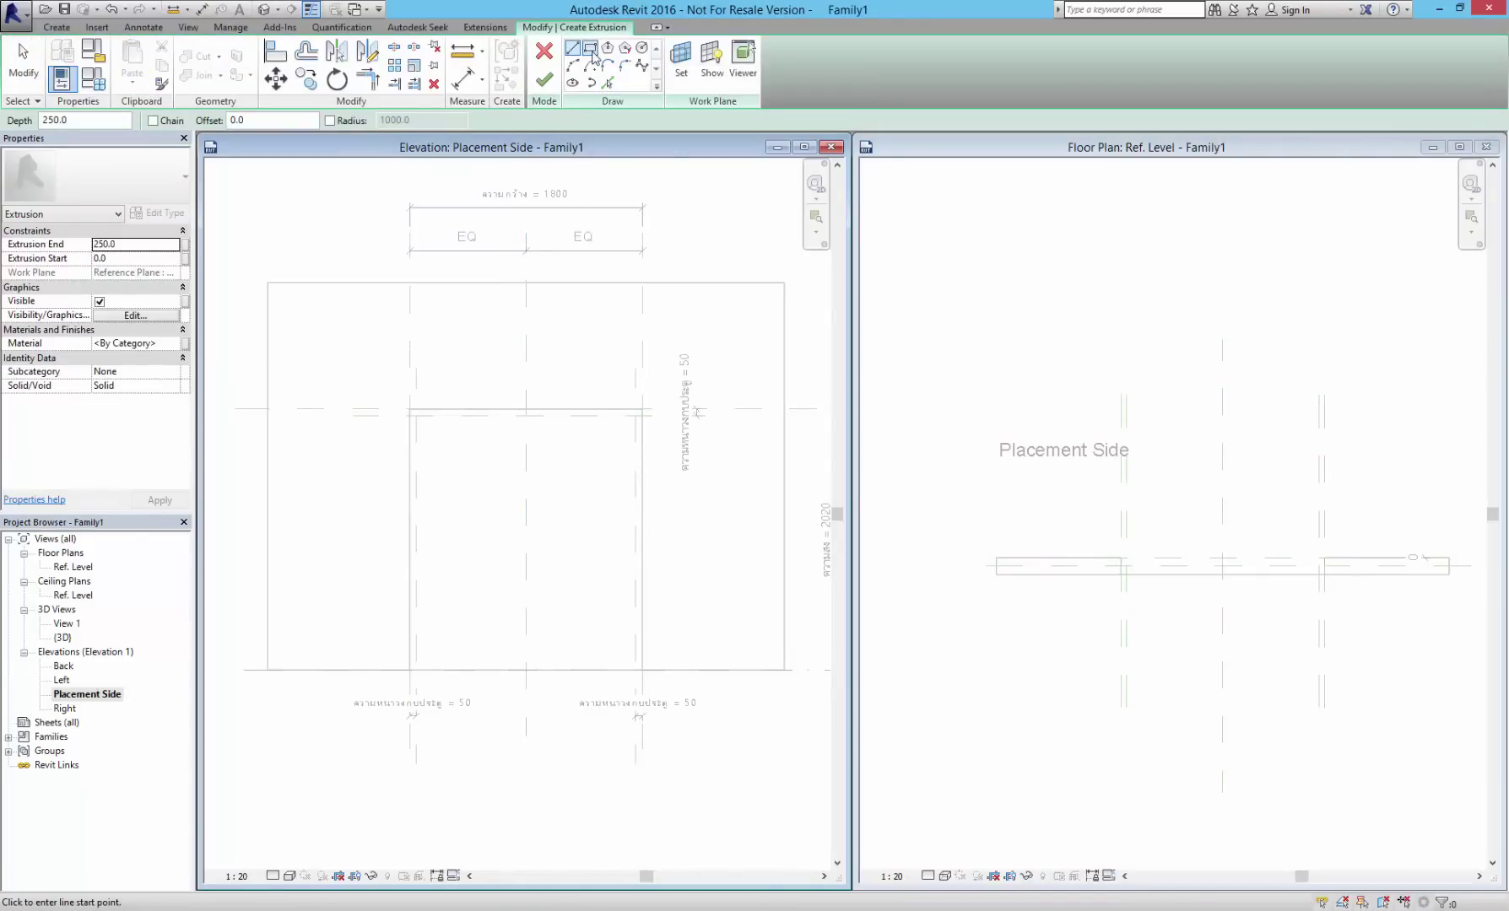
left_click(409, 409)
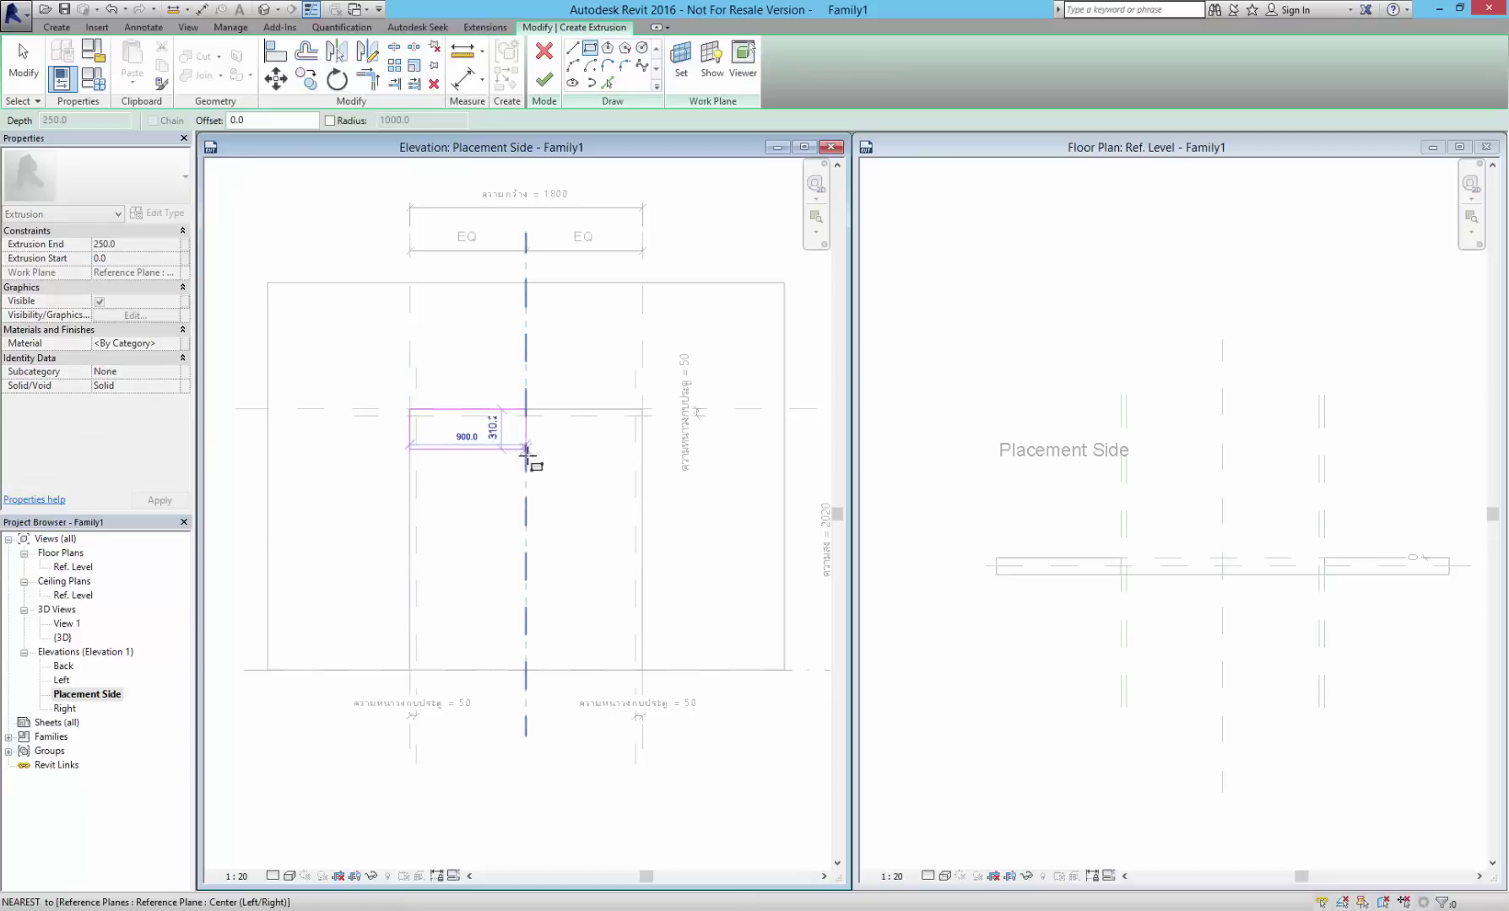
left_click(642, 670)
left_click(671, 514)
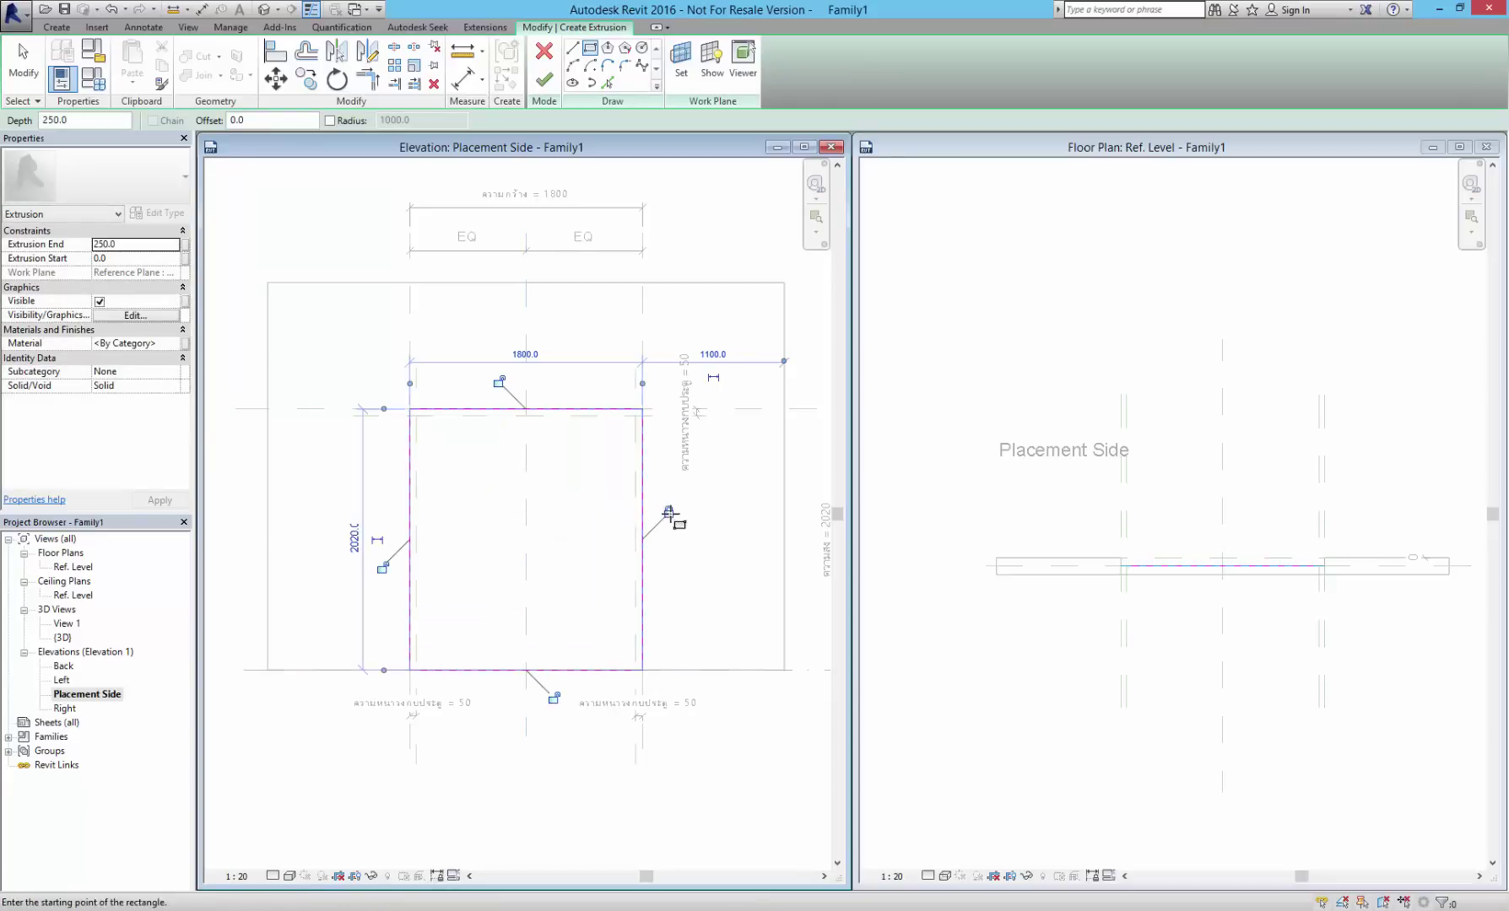
left_click(498, 382)
left_click(382, 567)
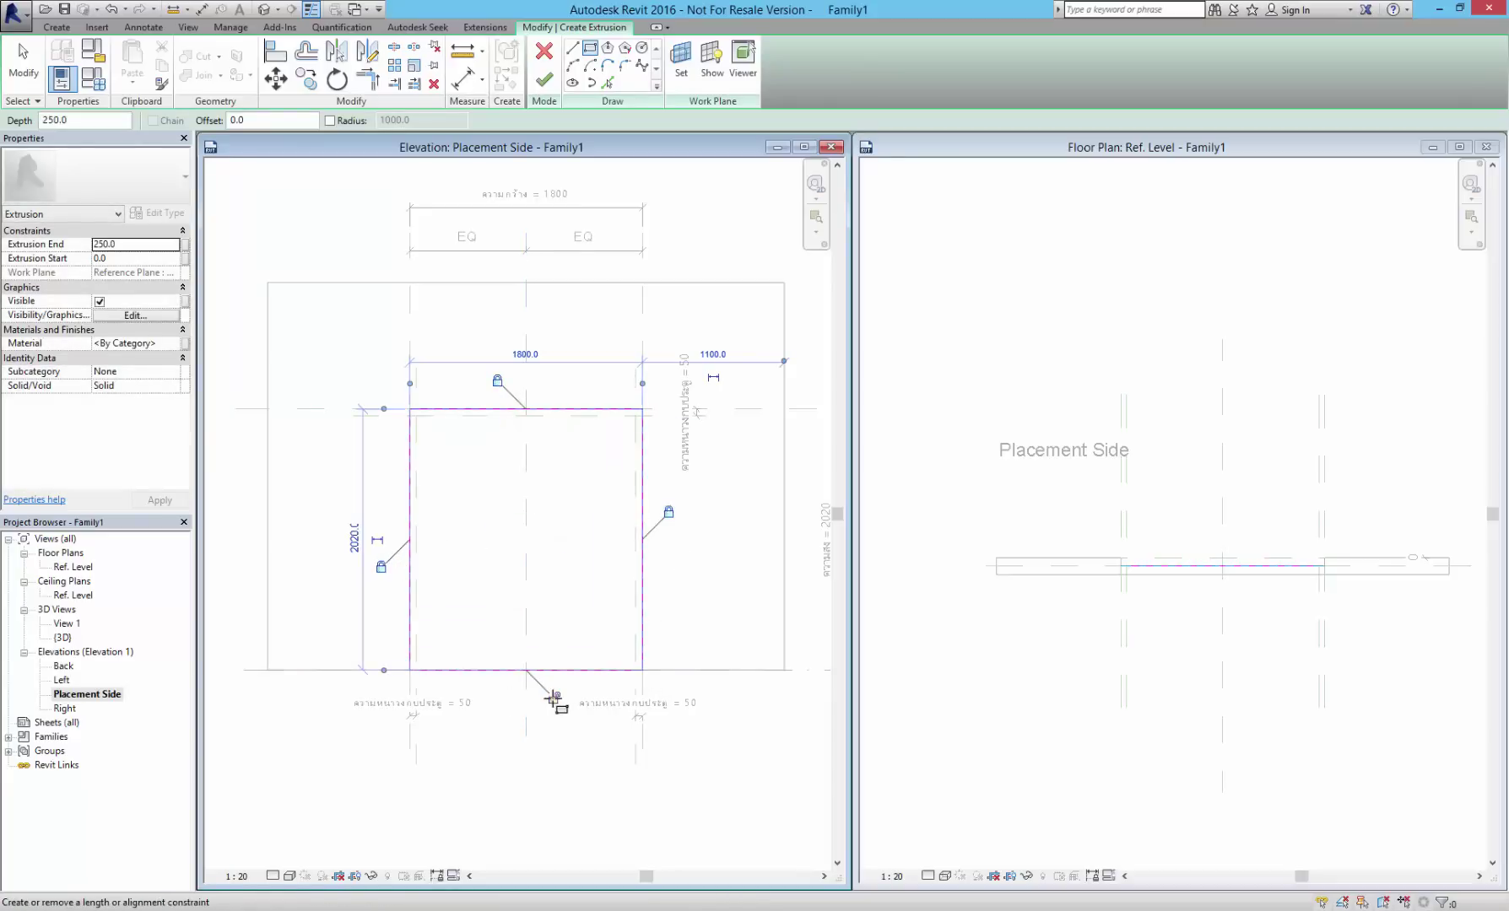
key("Escape")
- Move (MV) the bottom sketch line at the opening's bottom-left corner
key("m")
key("v")
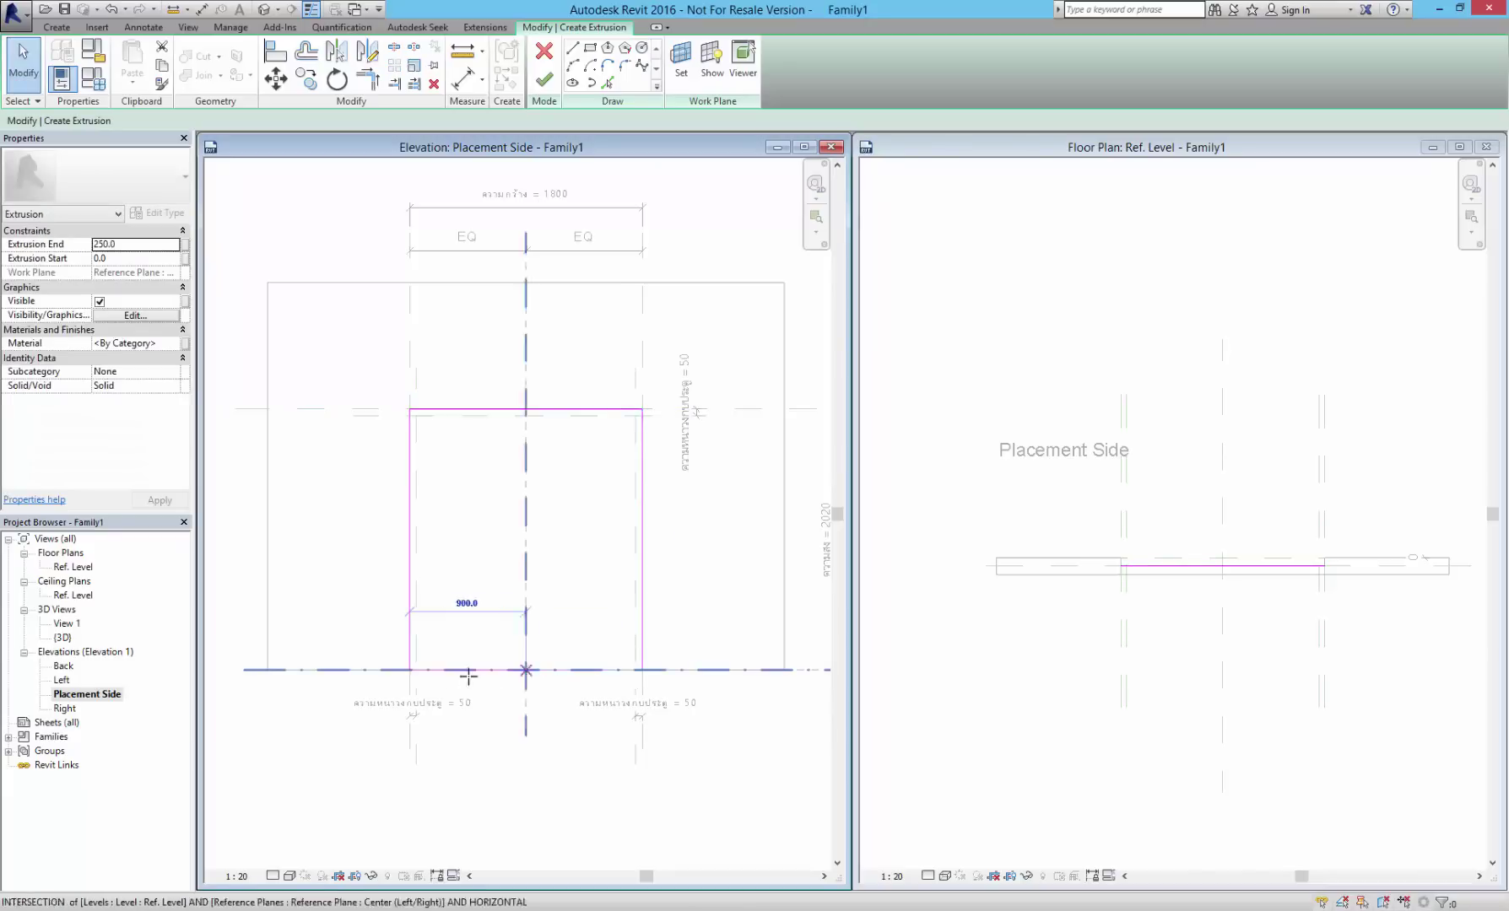
left_click(413, 671)
left_click(416, 671)
scroll(538, 714, "up", 2)
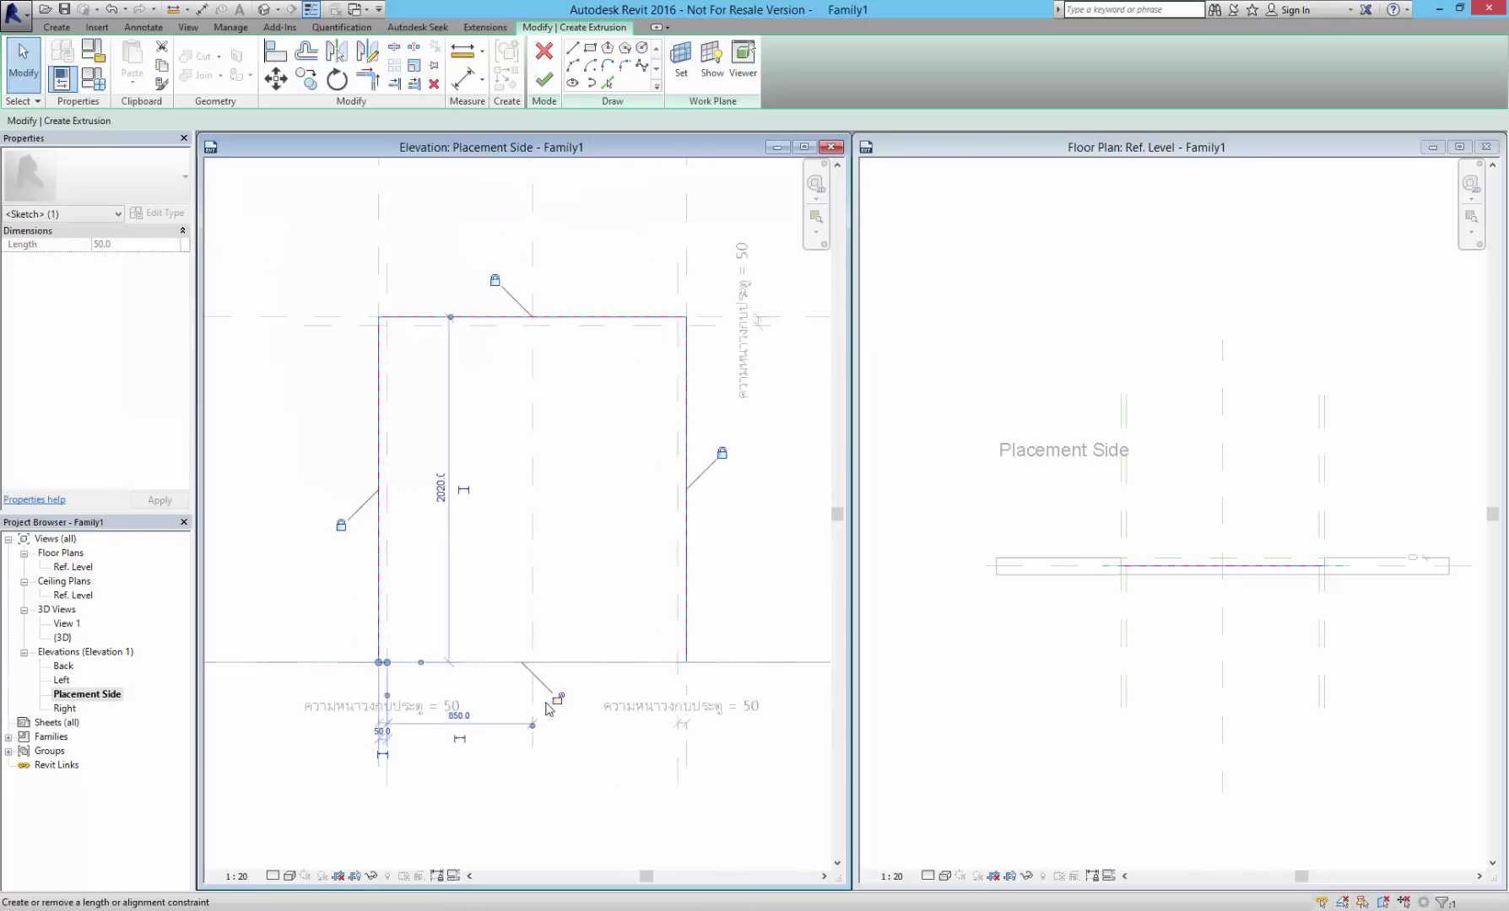
scroll(557, 704, "up", 1)
left_click(394, 669)
middle_click_drag(459, 293, 485, 364)
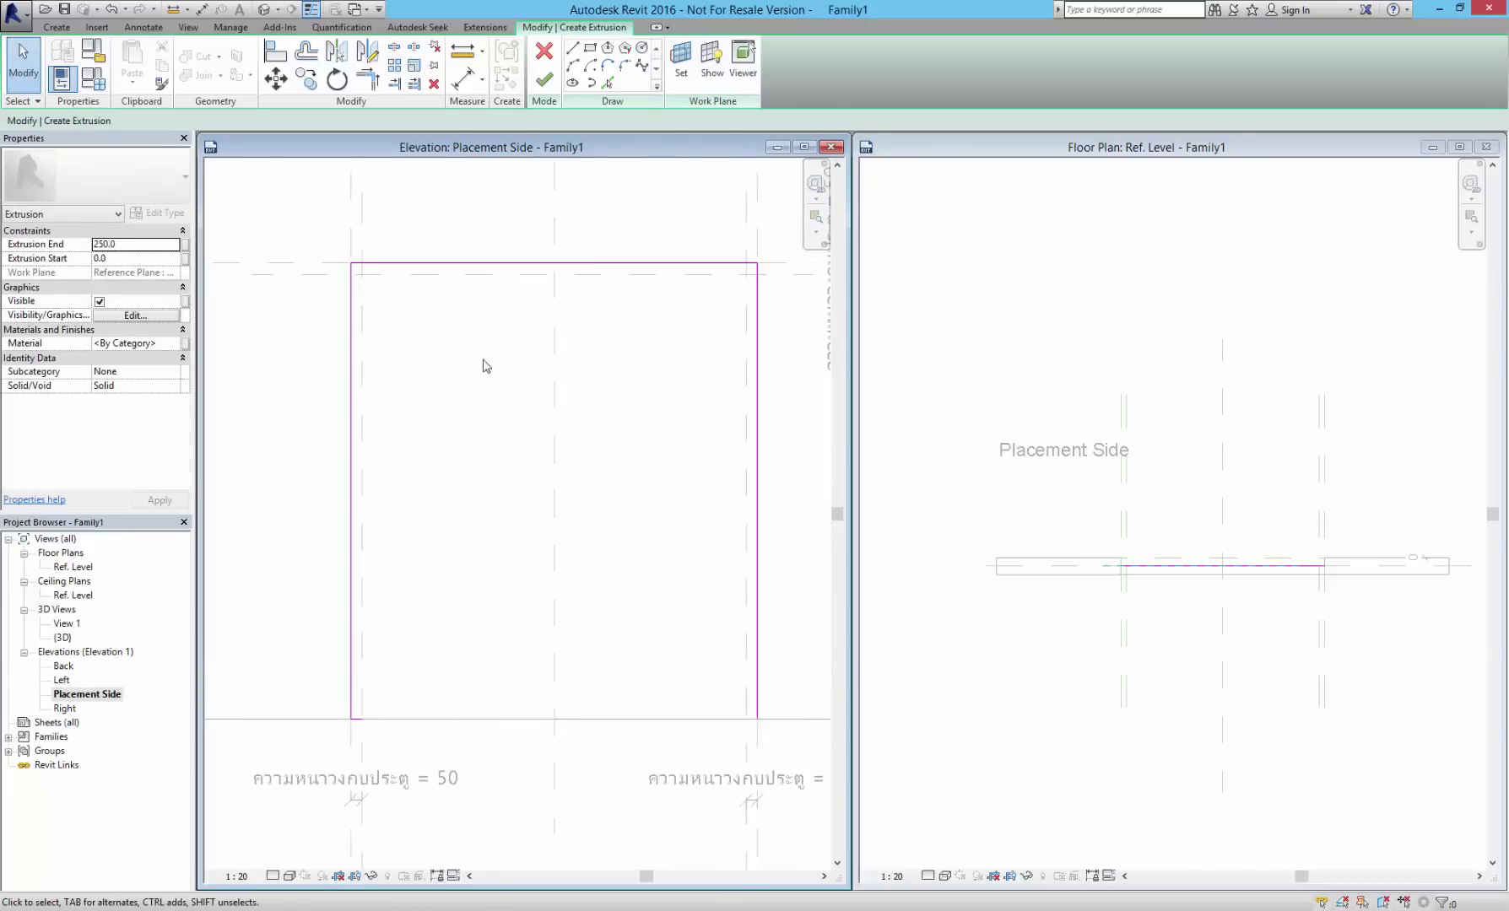
- Sketch the inner left, top and right frame lines, locking the left line
left_click(574, 68)
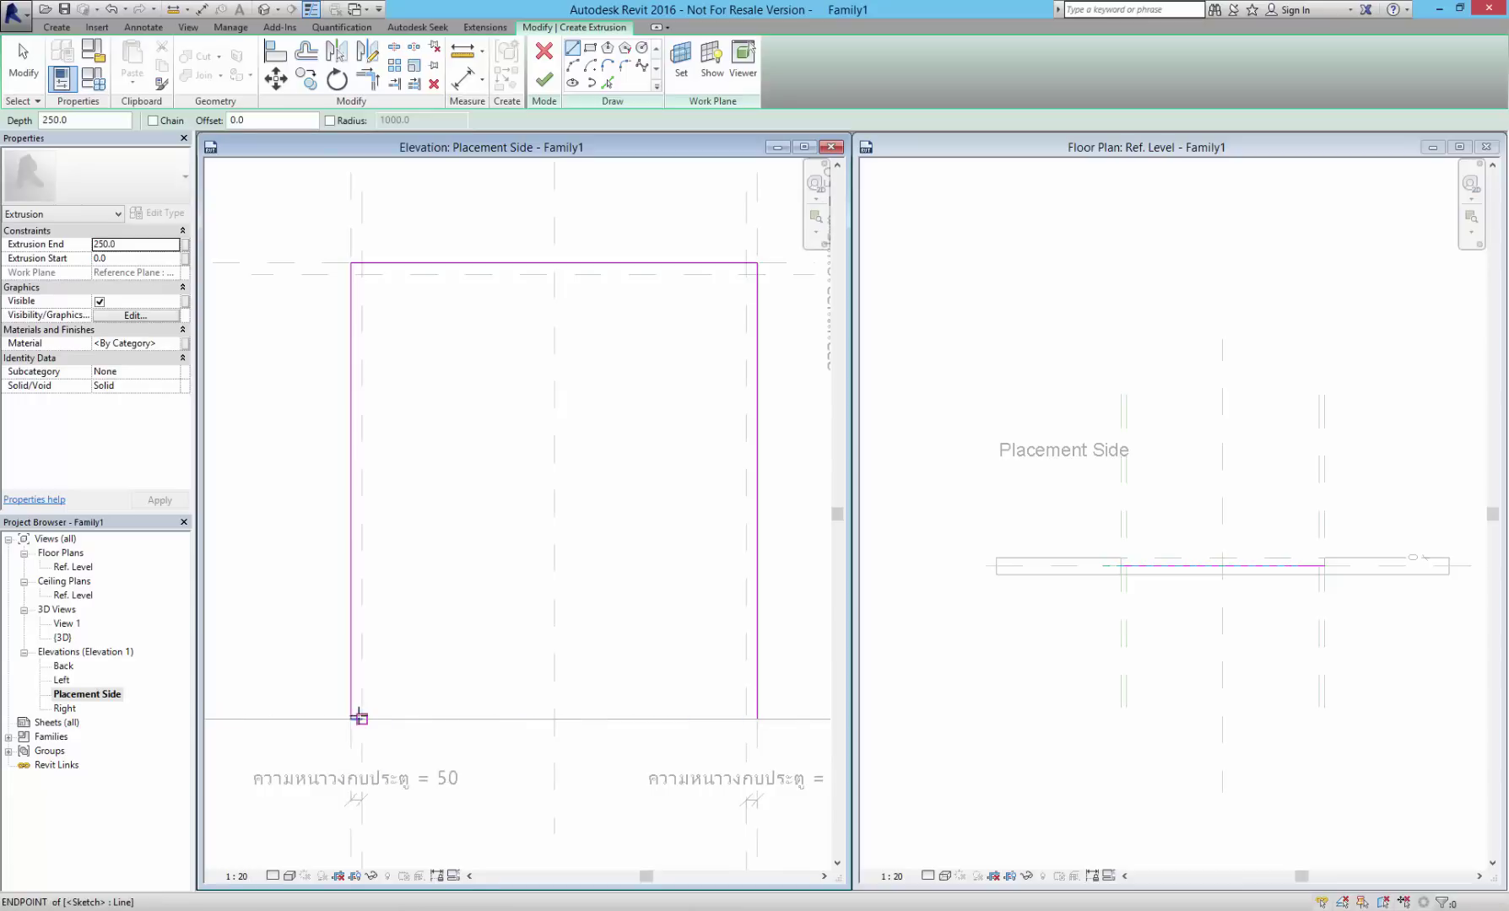
left_click(363, 717)
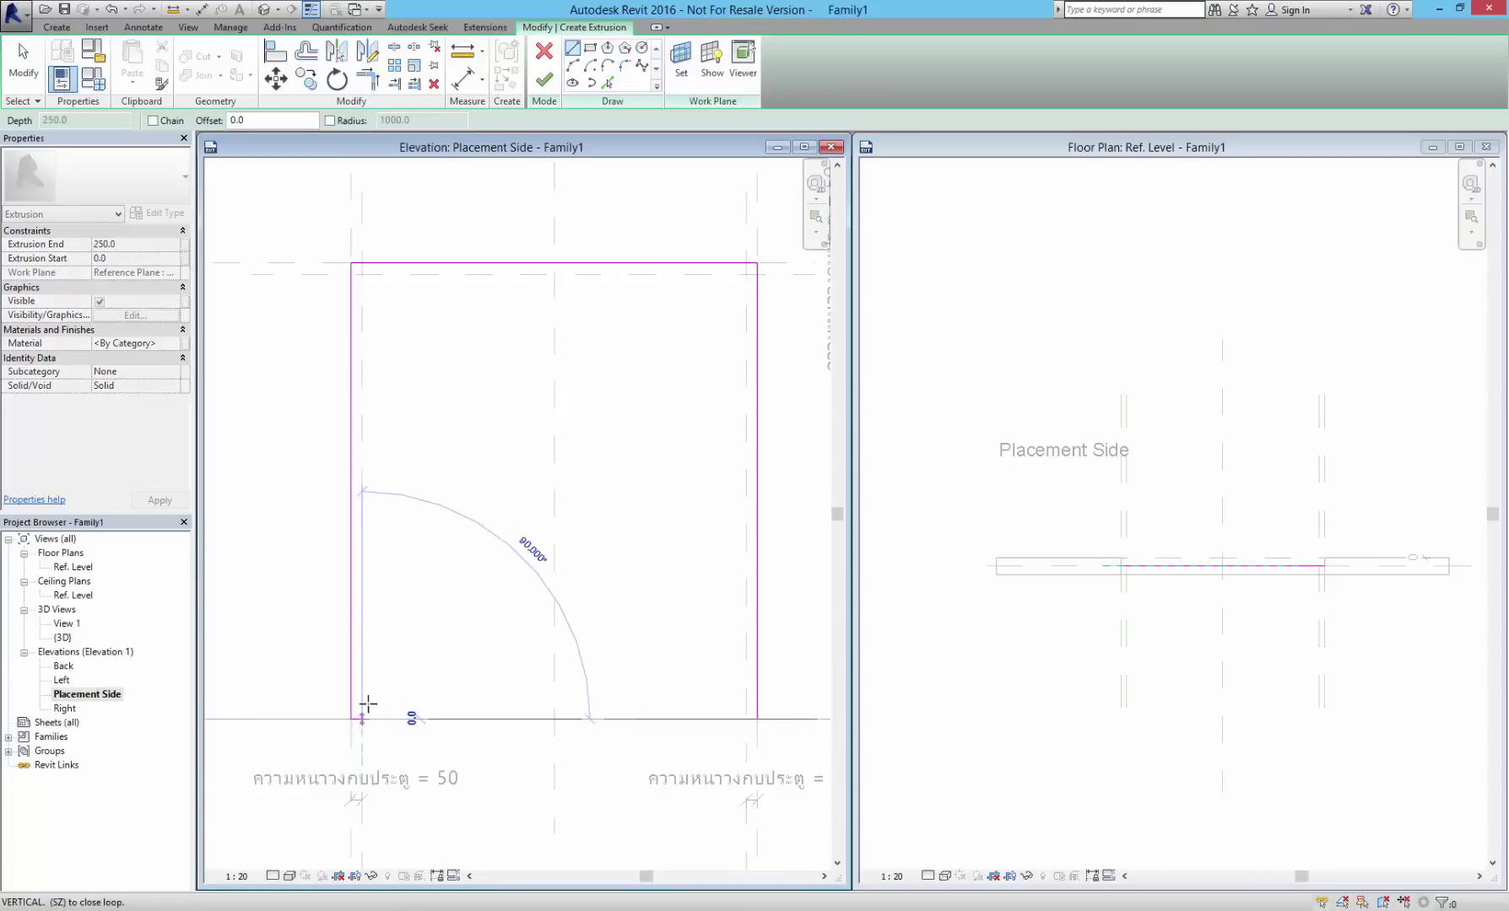
left_click(363, 264)
left_click(334, 557)
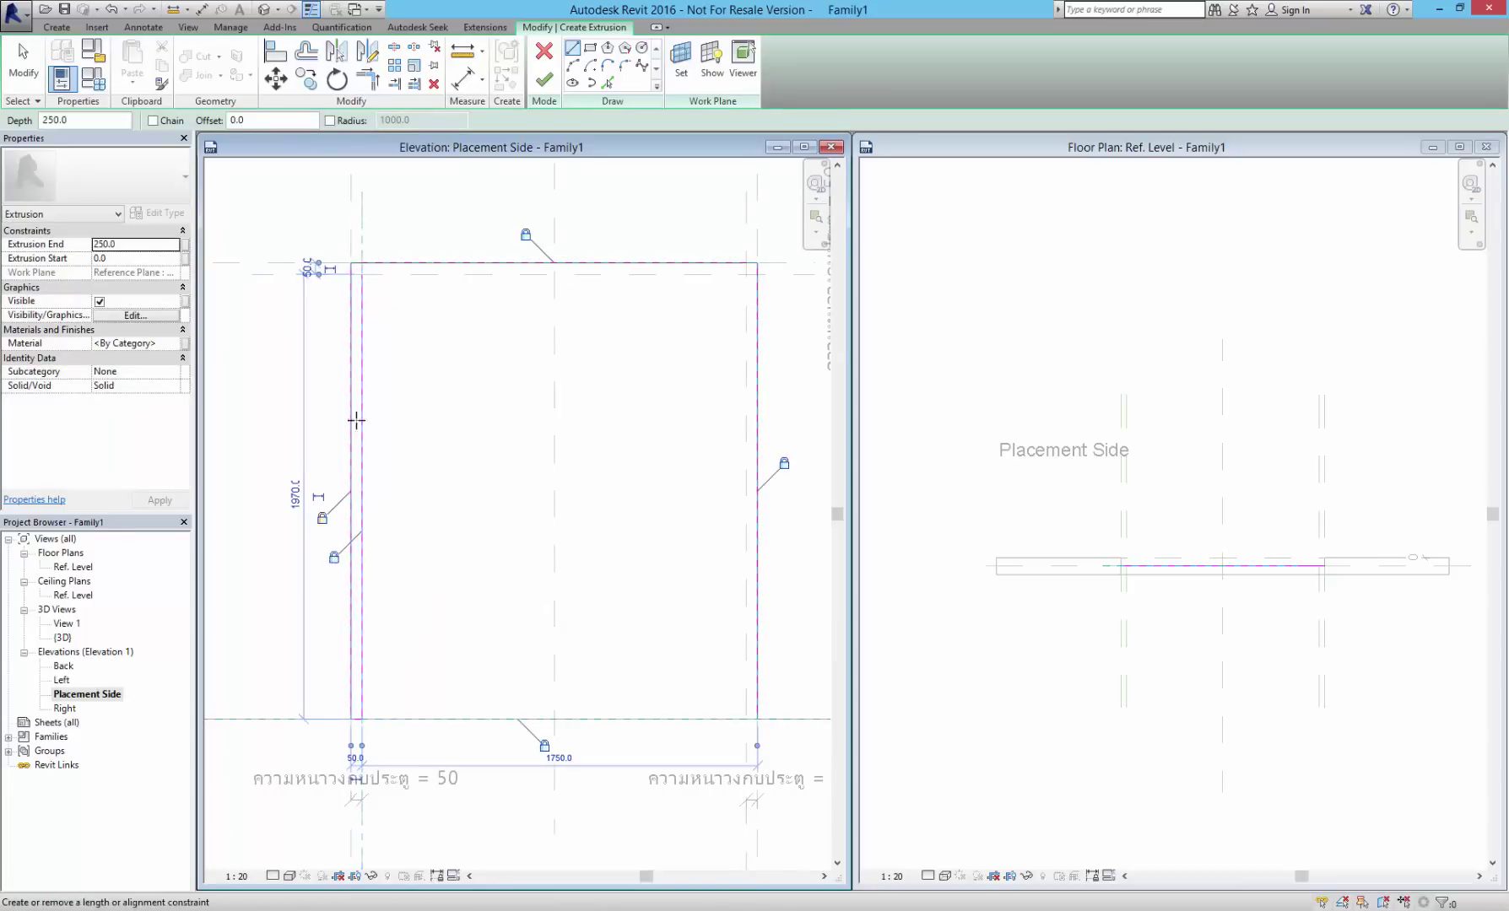
left_click(362, 274)
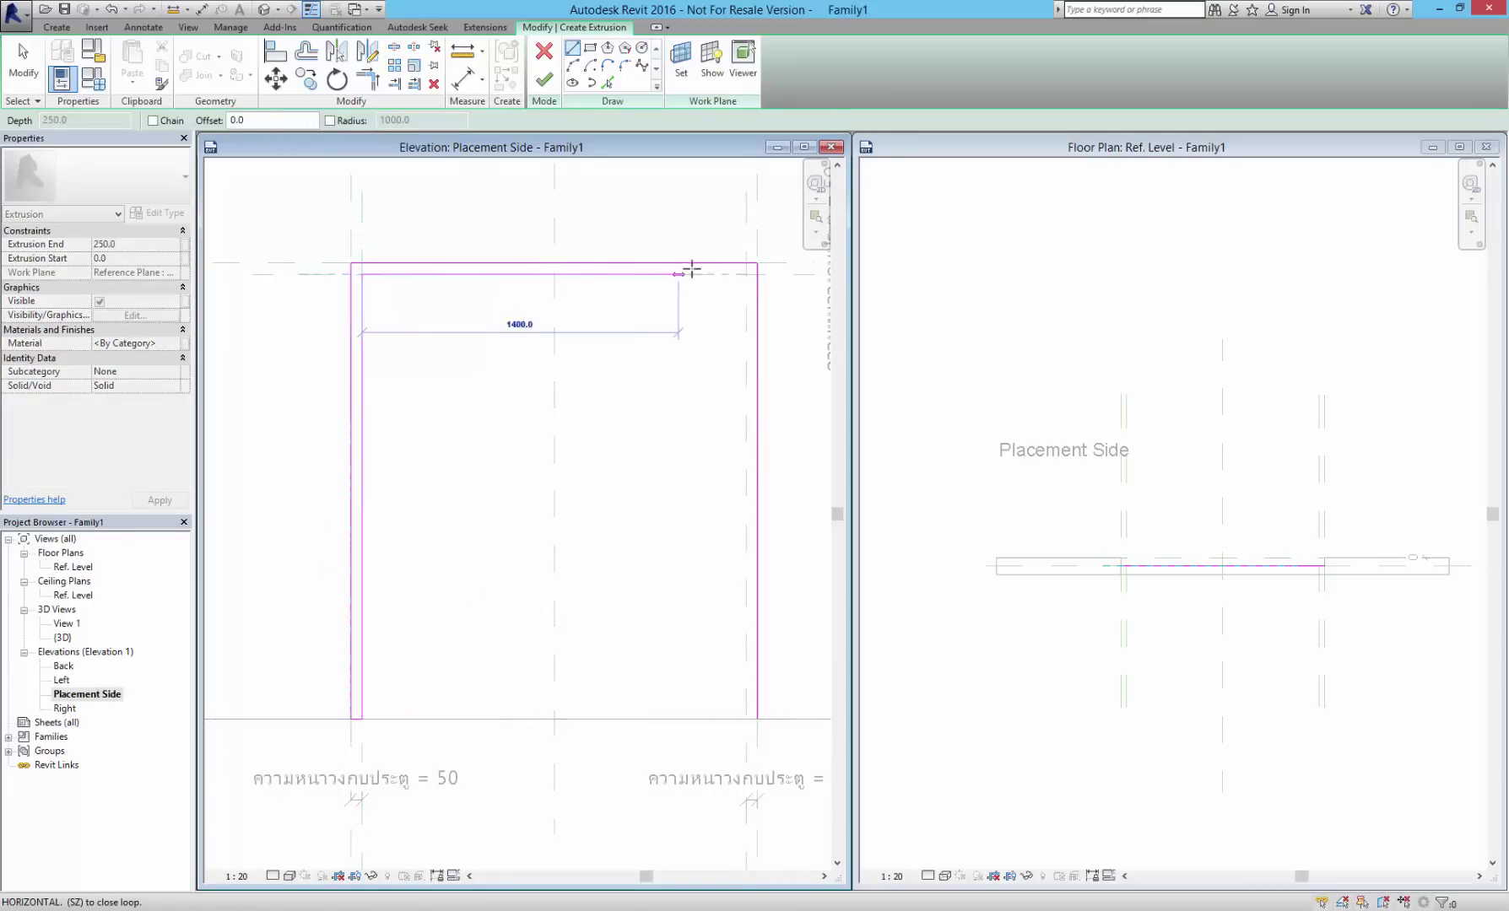
left_click(757, 274)
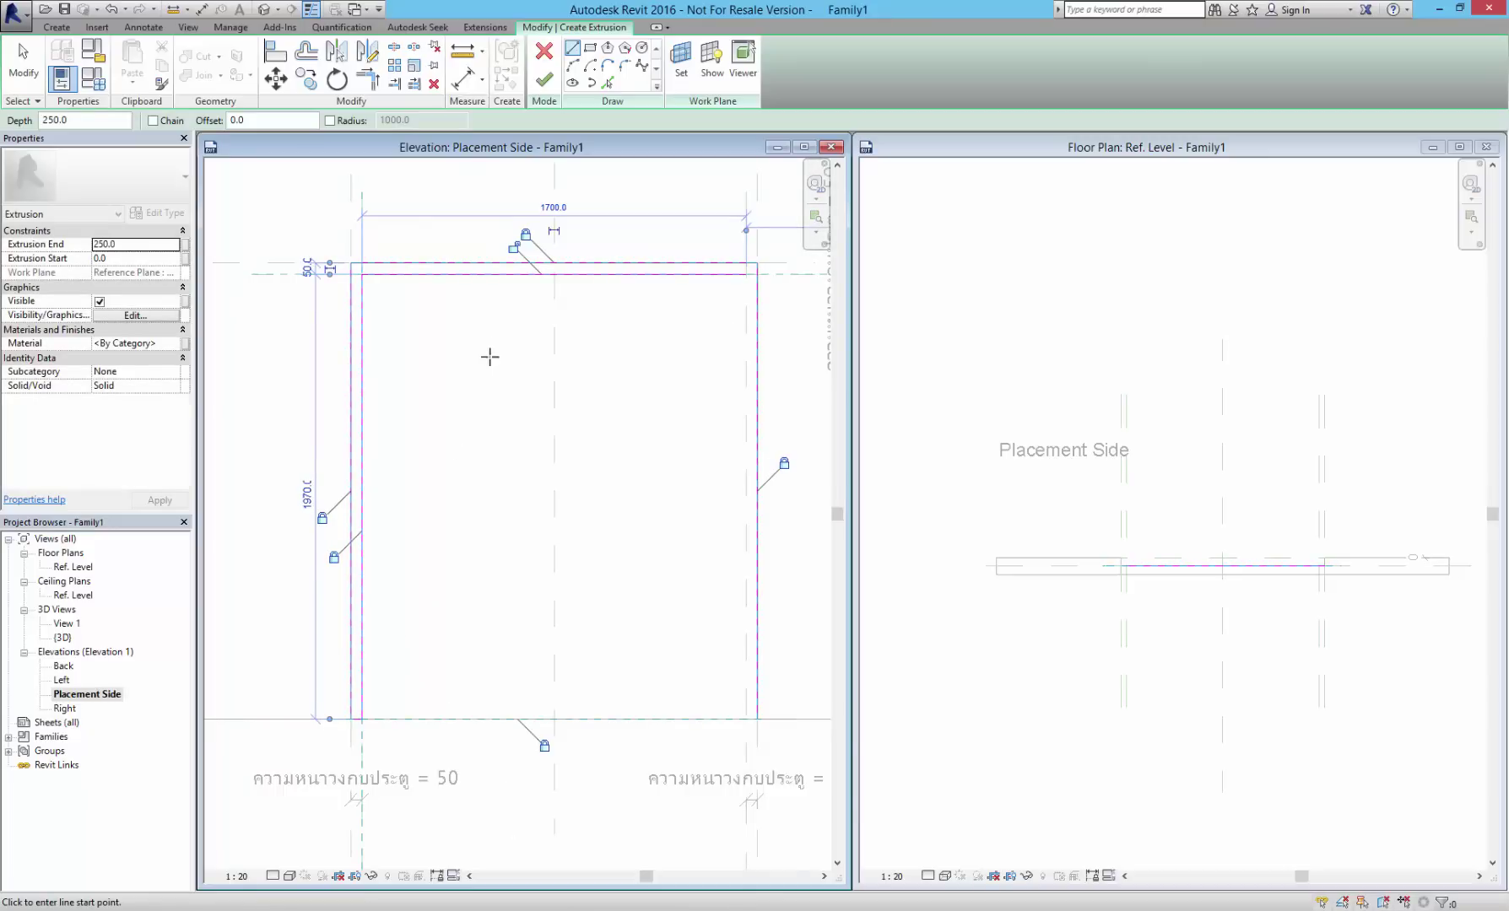
left_click(747, 274)
left_click(746, 719)
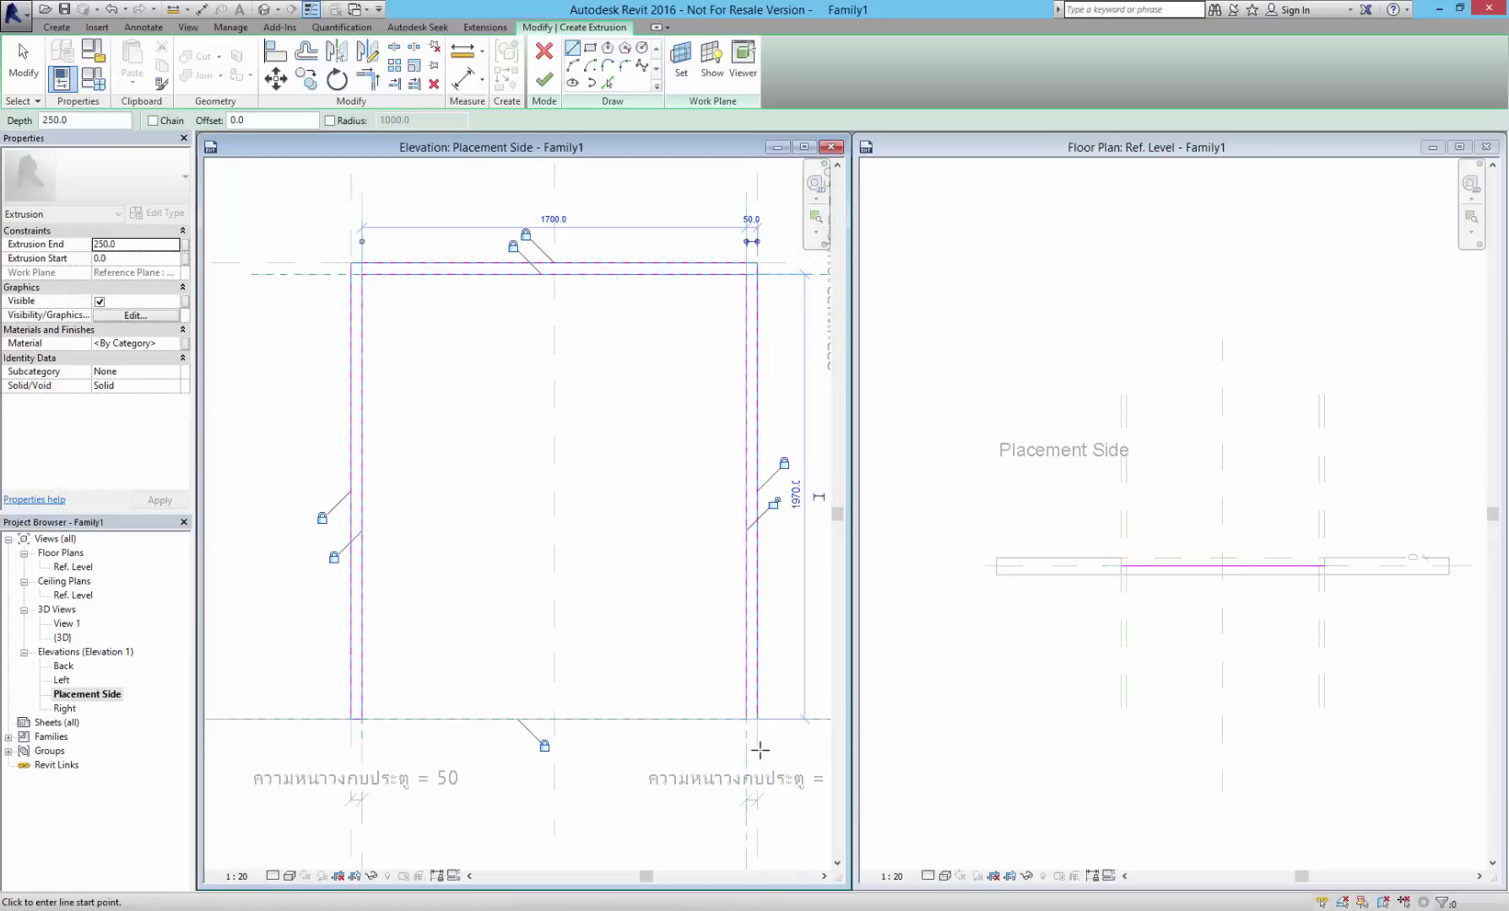
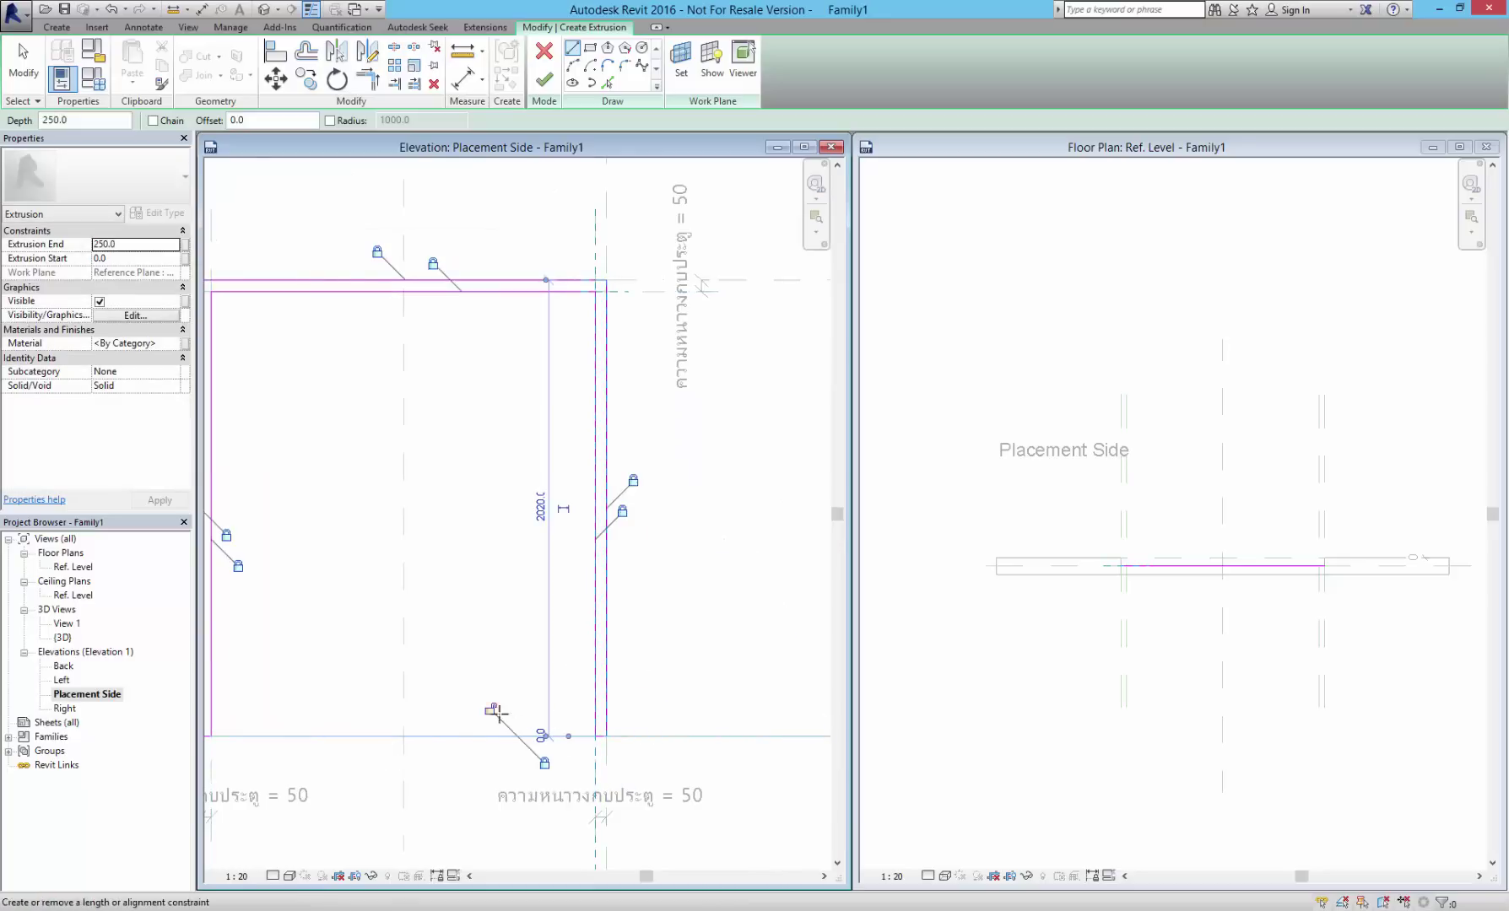
- Cancel the last sketch line and finish the frame profile as a 250-deep solid extrusion
middle_click_drag(472, 595, 553, 612)
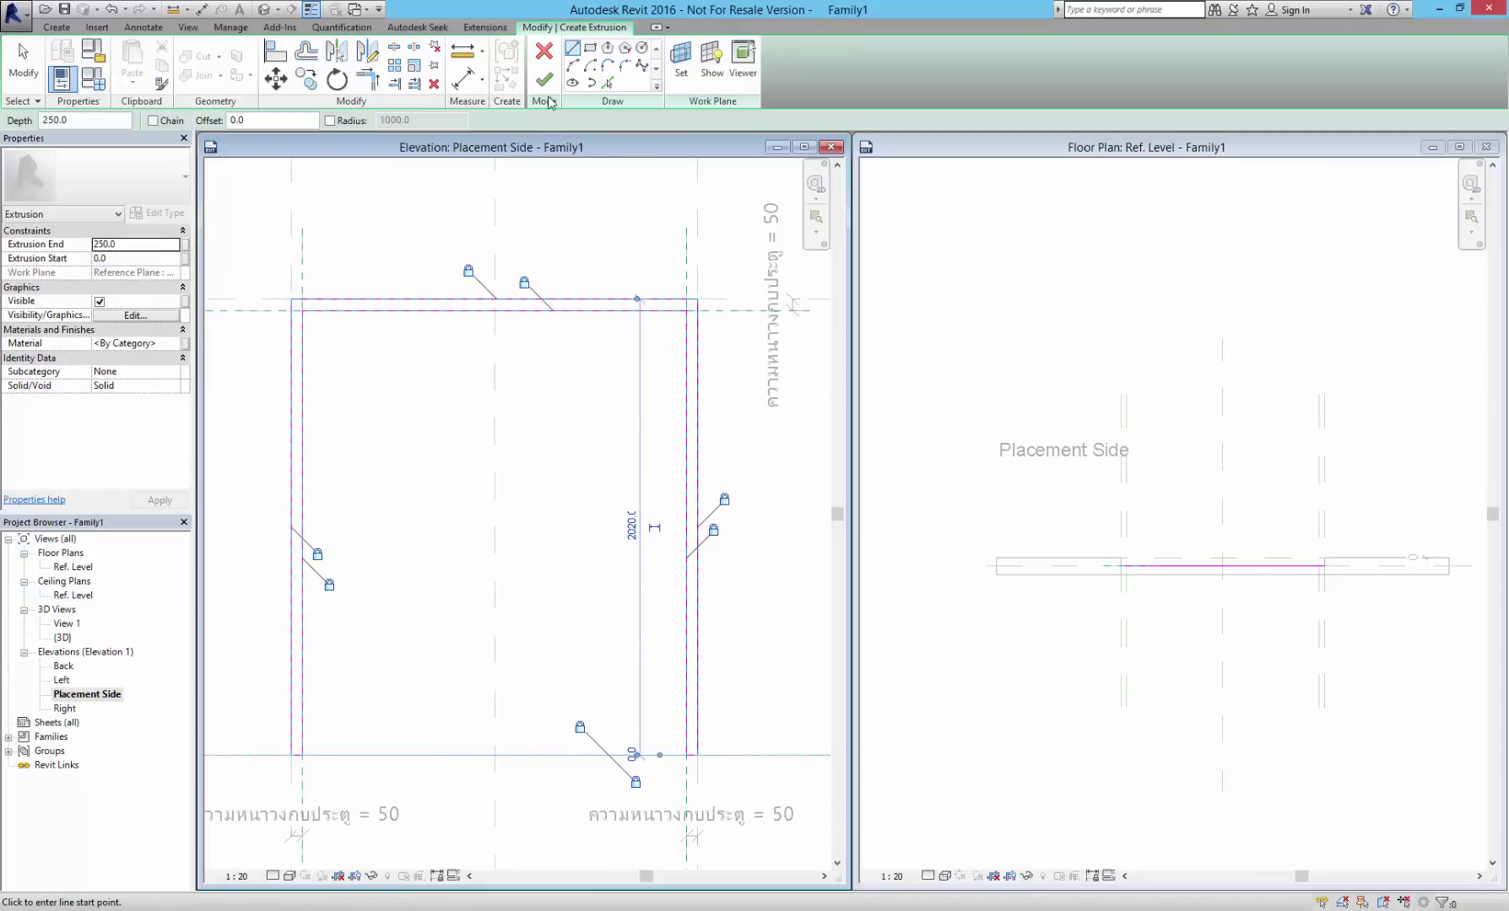
key("ctrl+z")
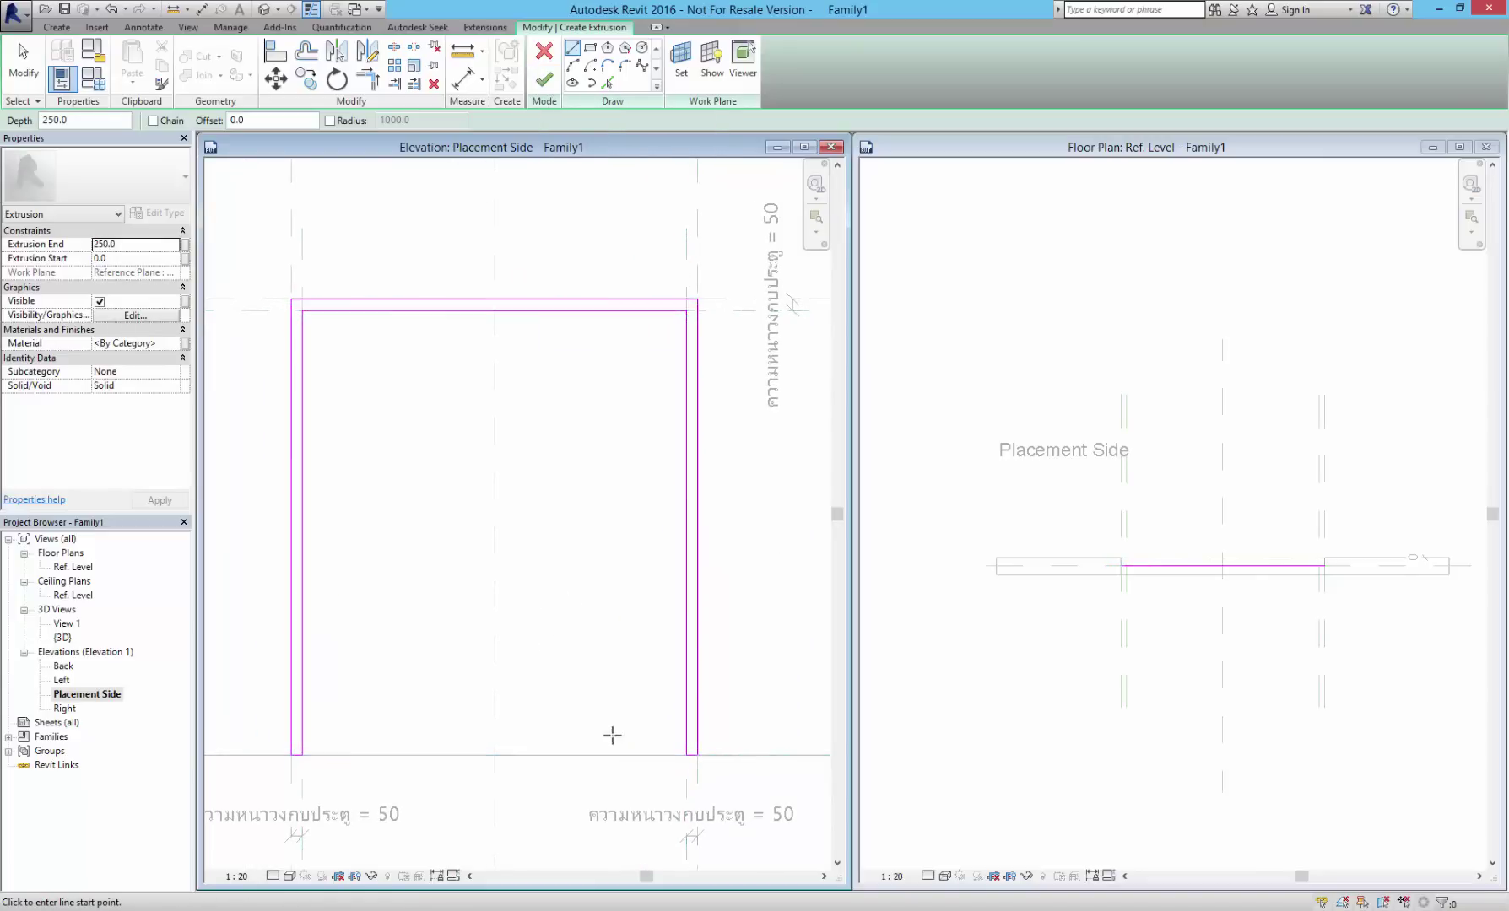
key("Escape")
key("Escape")
left_click(698, 688)
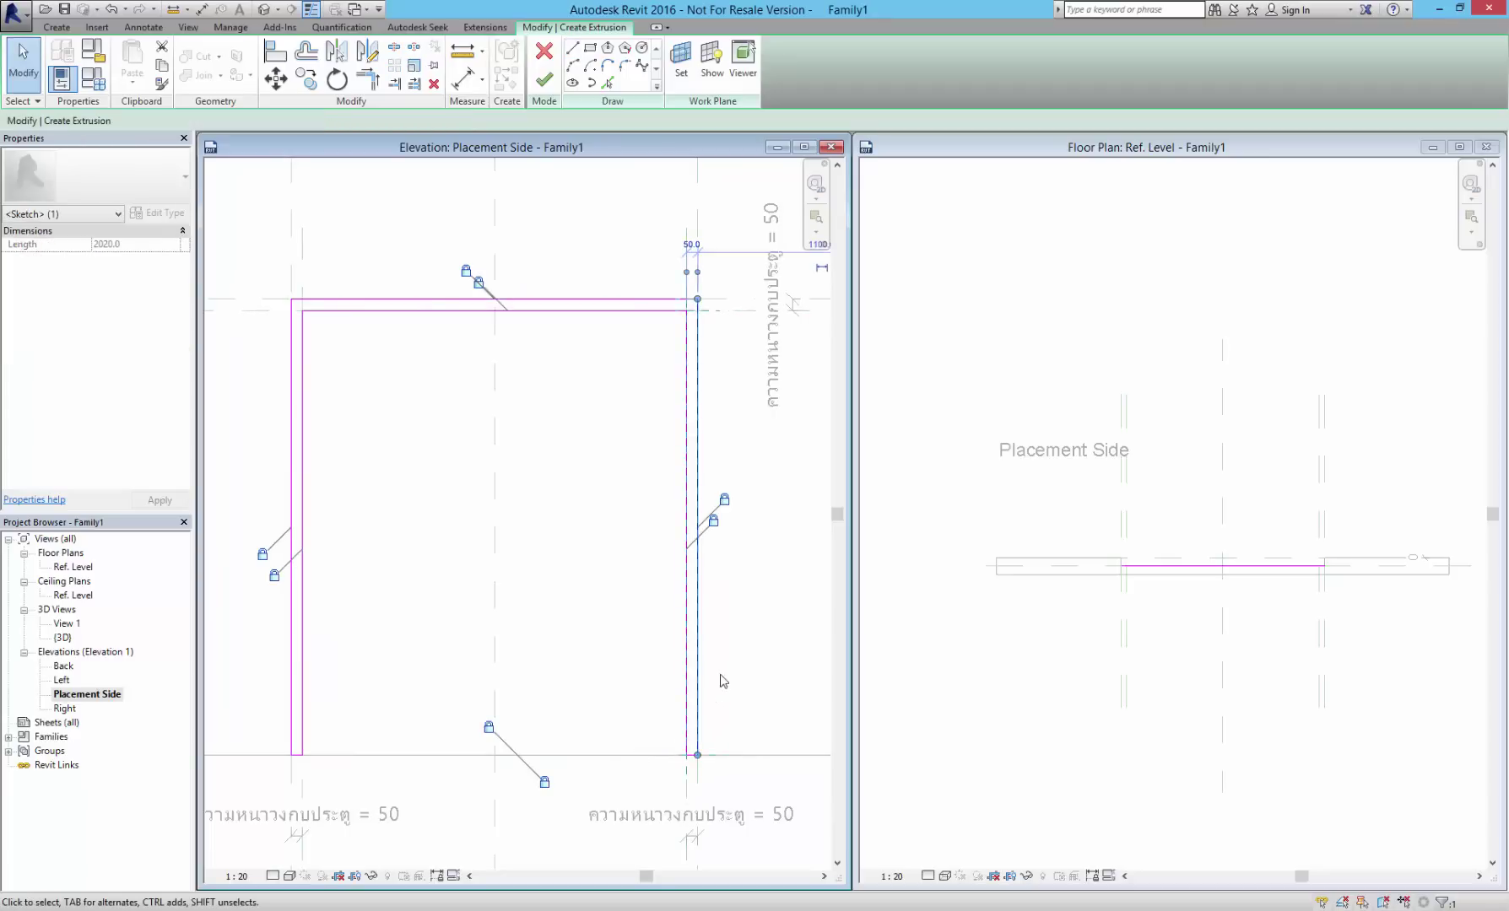
left_click(545, 81)
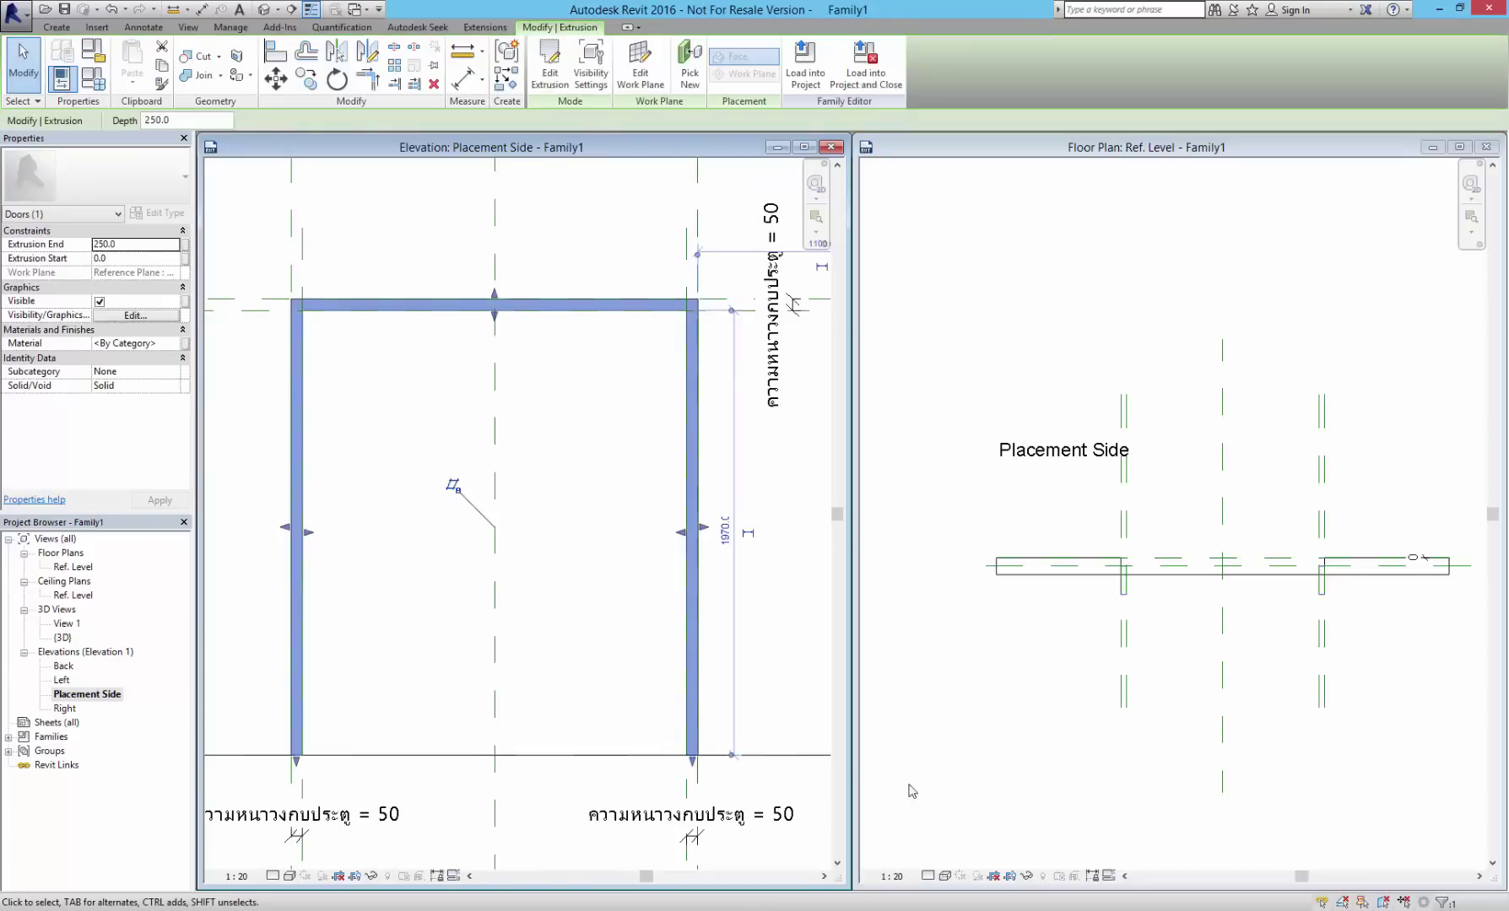
left_click(1027, 727)
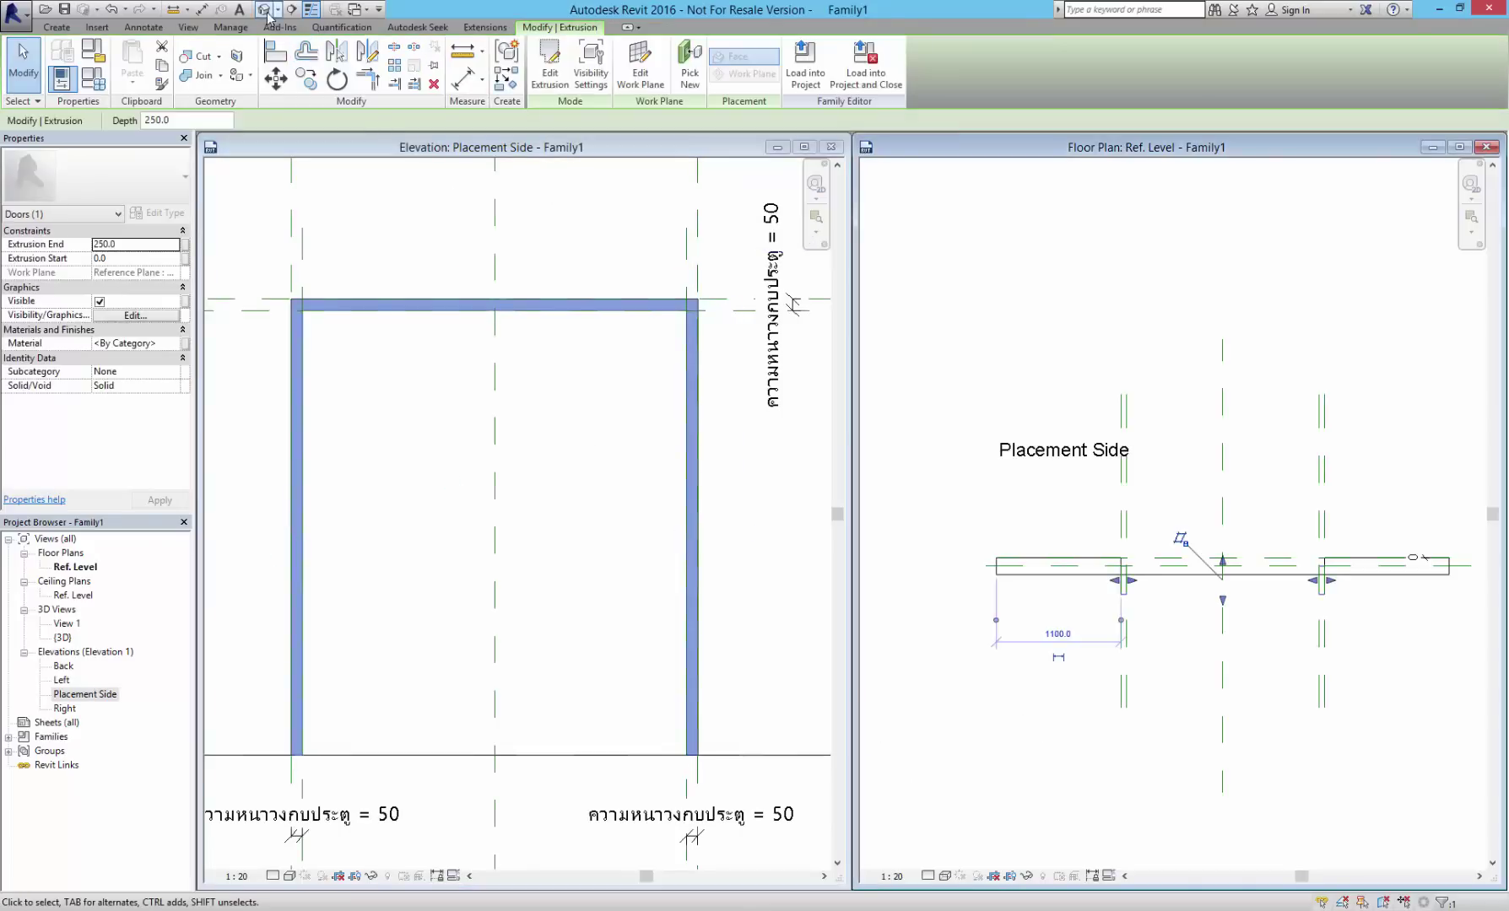
left_click(295, 12)
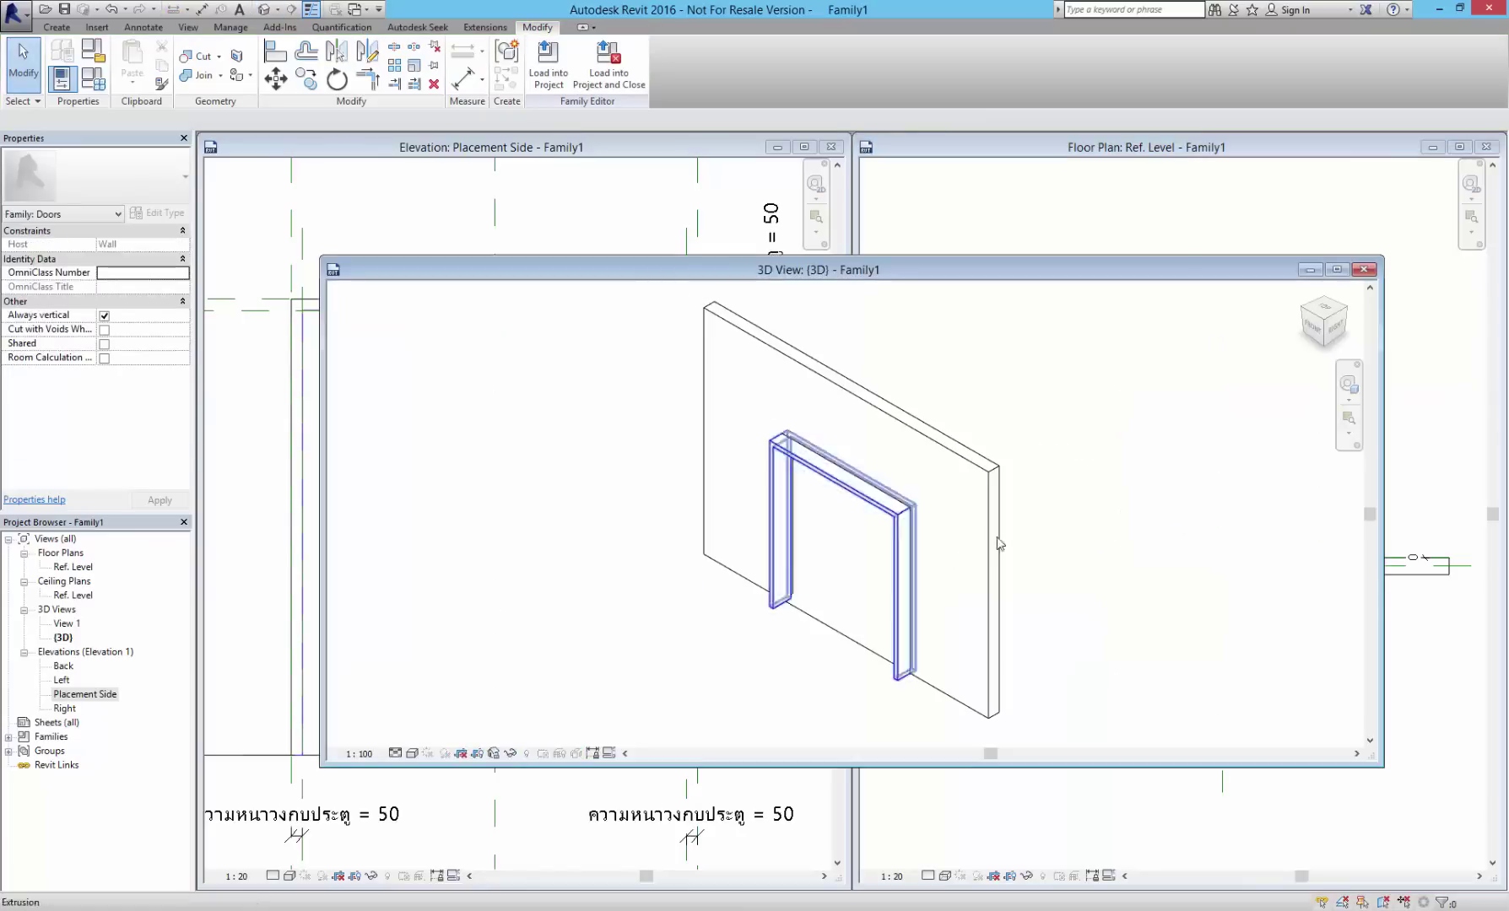
middle_click_drag(1061, 567, 850, 505, "shift")
left_click(876, 519)
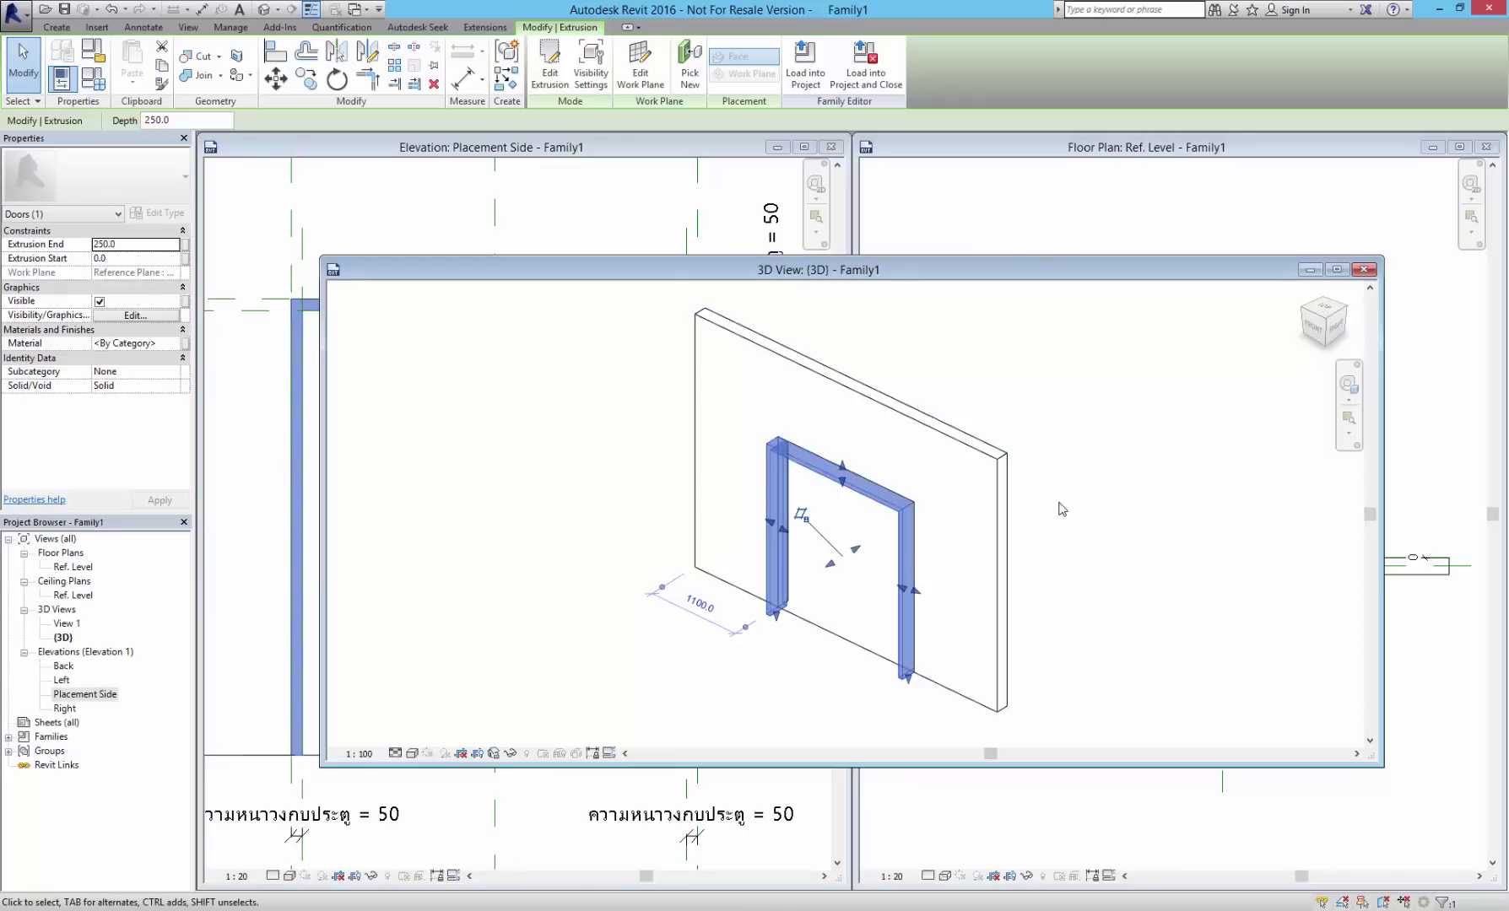
left_click(1060, 512)
left_click(896, 512)
scroll(802, 449, "up", 4)
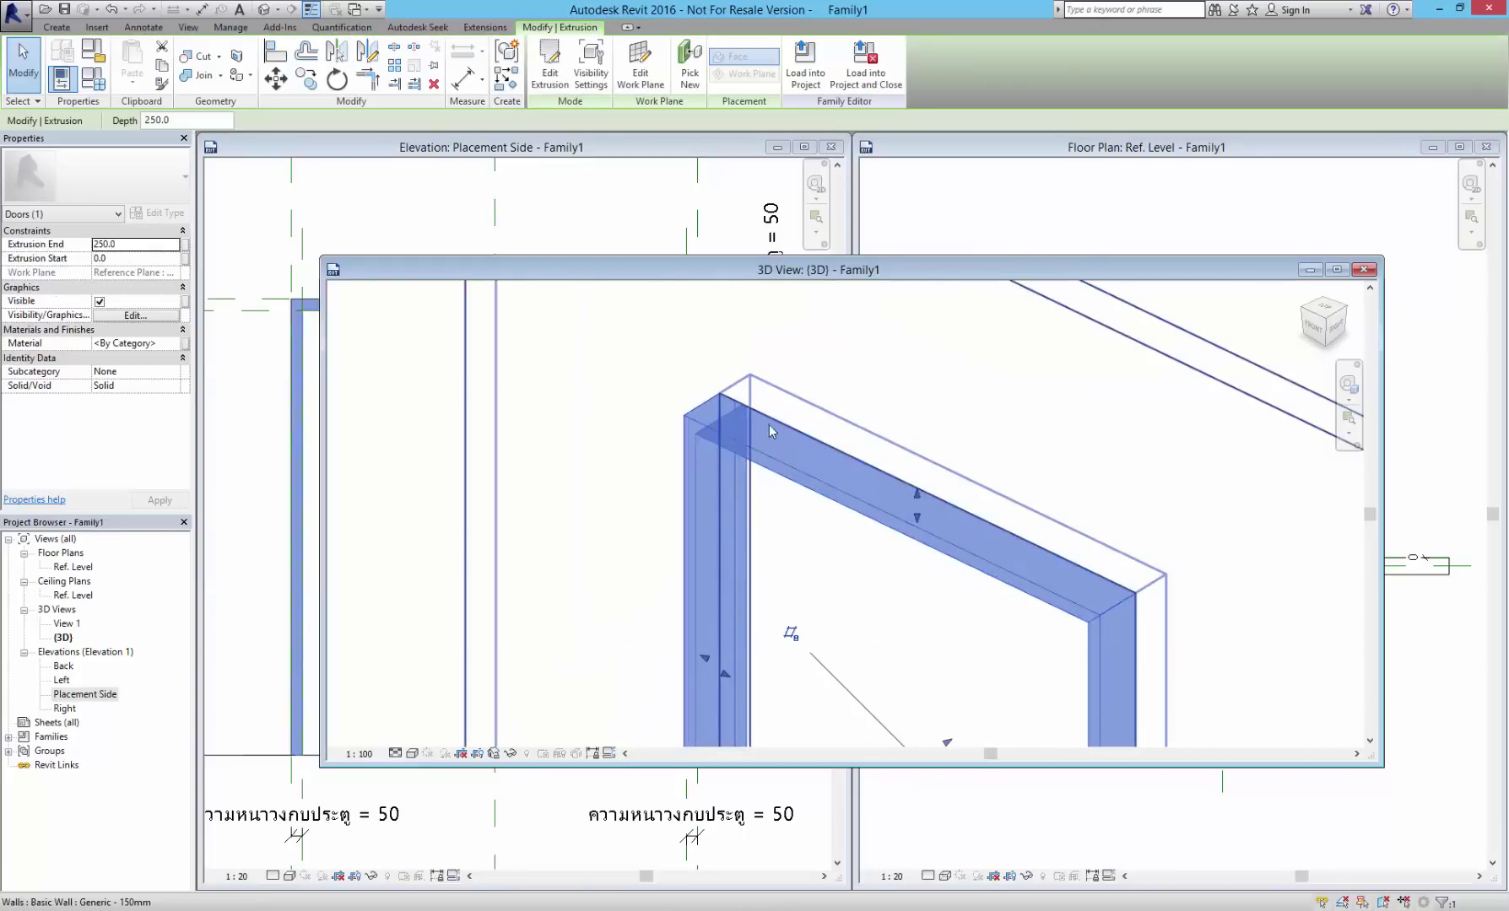
left_click(1363, 269)
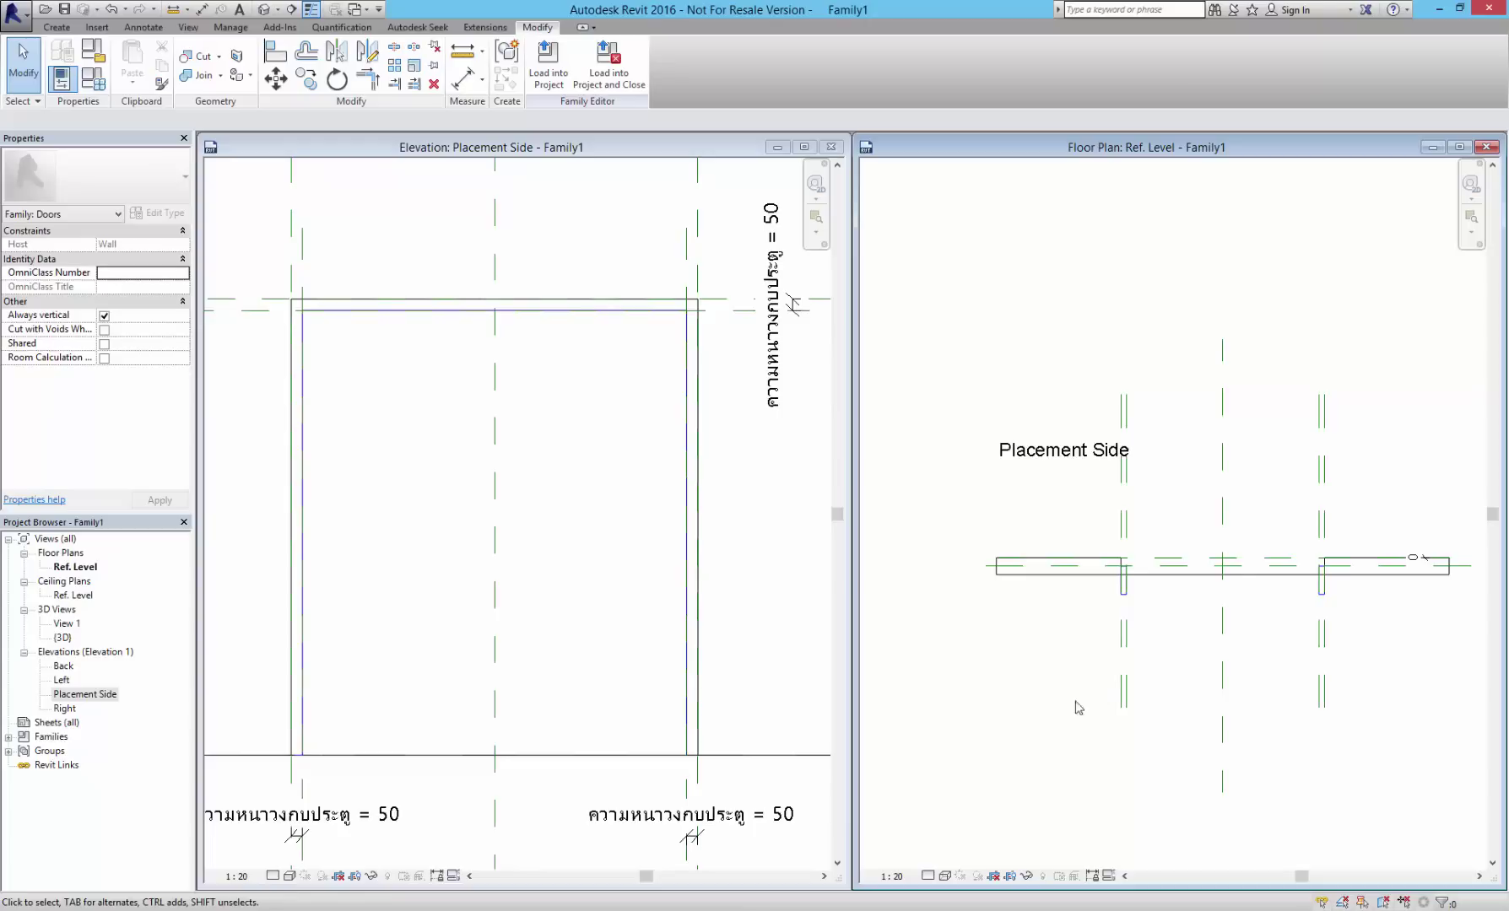
- In plan, drag the frame extrusion's faces so it spans -75 to 75 within the wall
scroll(1078, 707, "up", 2)
scroll(973, 625, "up", 3)
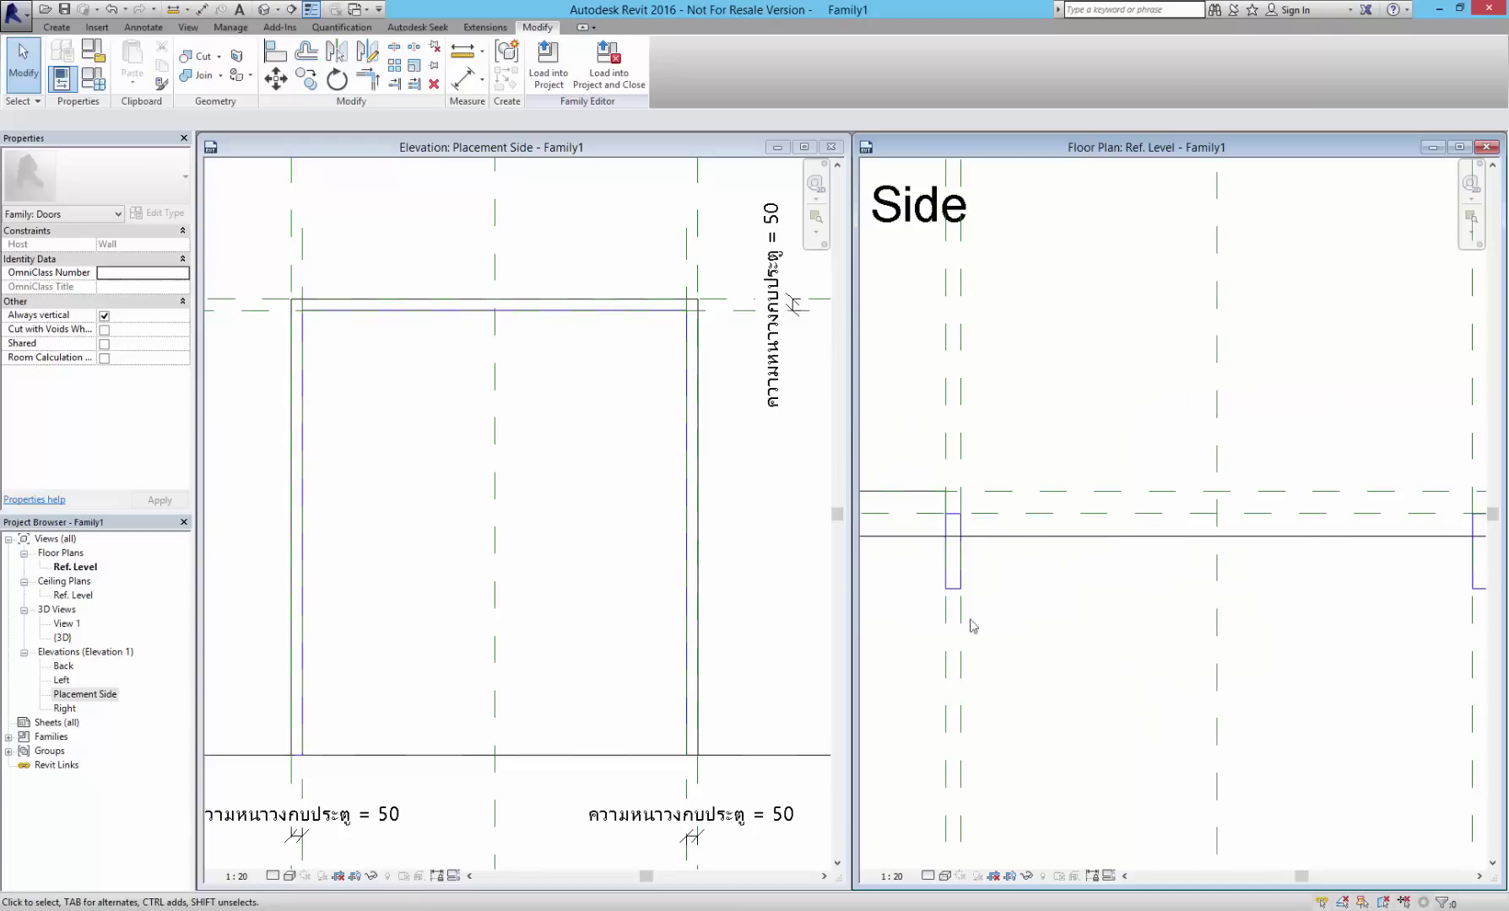
left_click(963, 572)
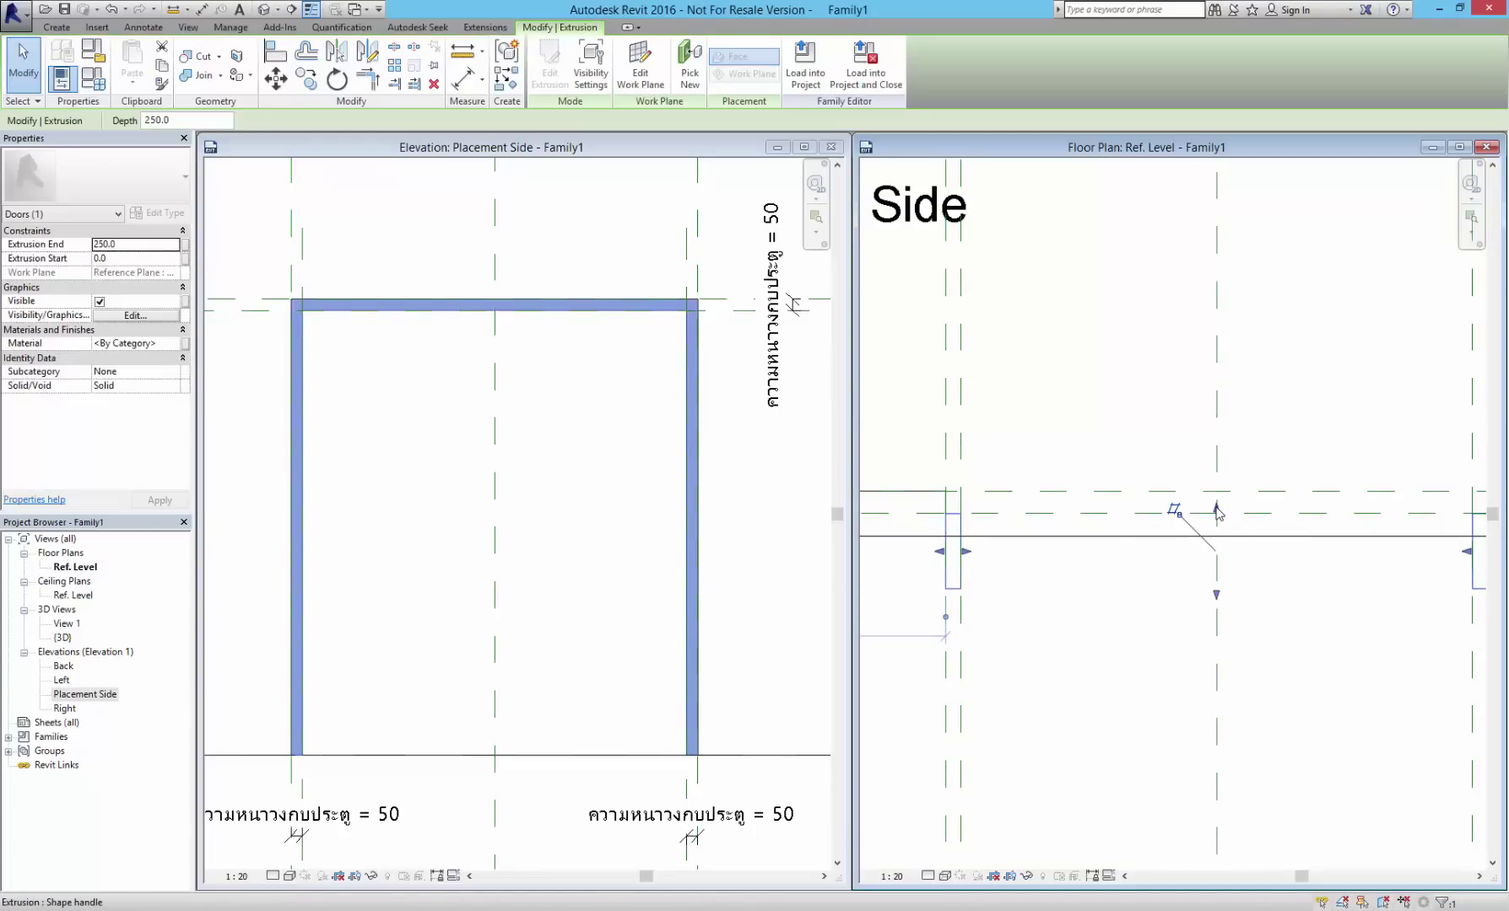
mouse_move(1216, 512)
left_mouse_down()
mouse_move(1226, 458)
mouse_move(1214, 488)
left_mouse_up()
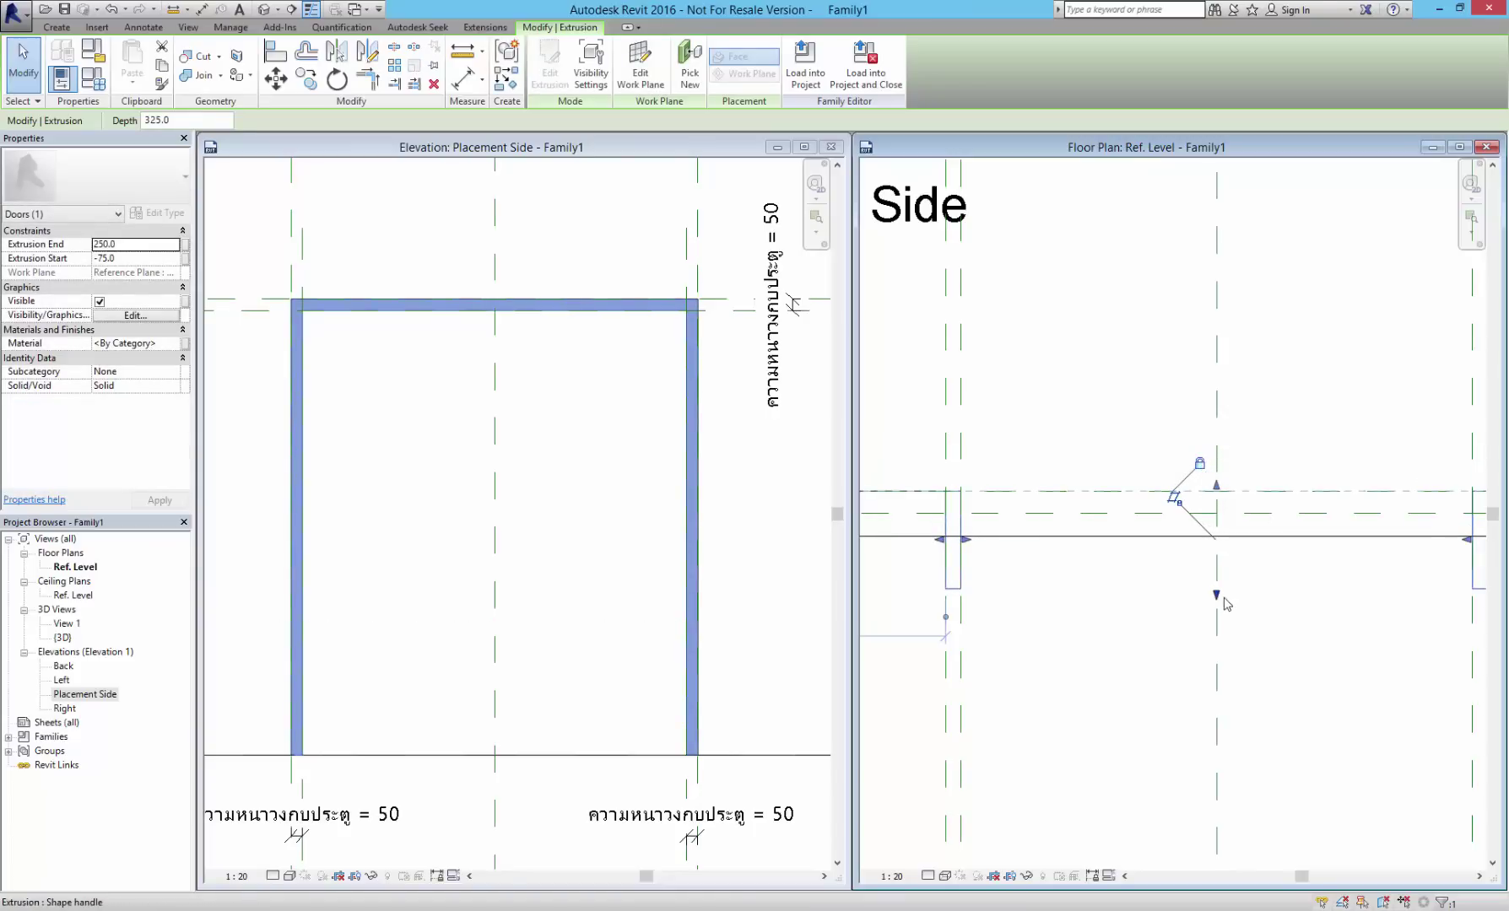
left_click_drag(1218, 596, 1218, 535)
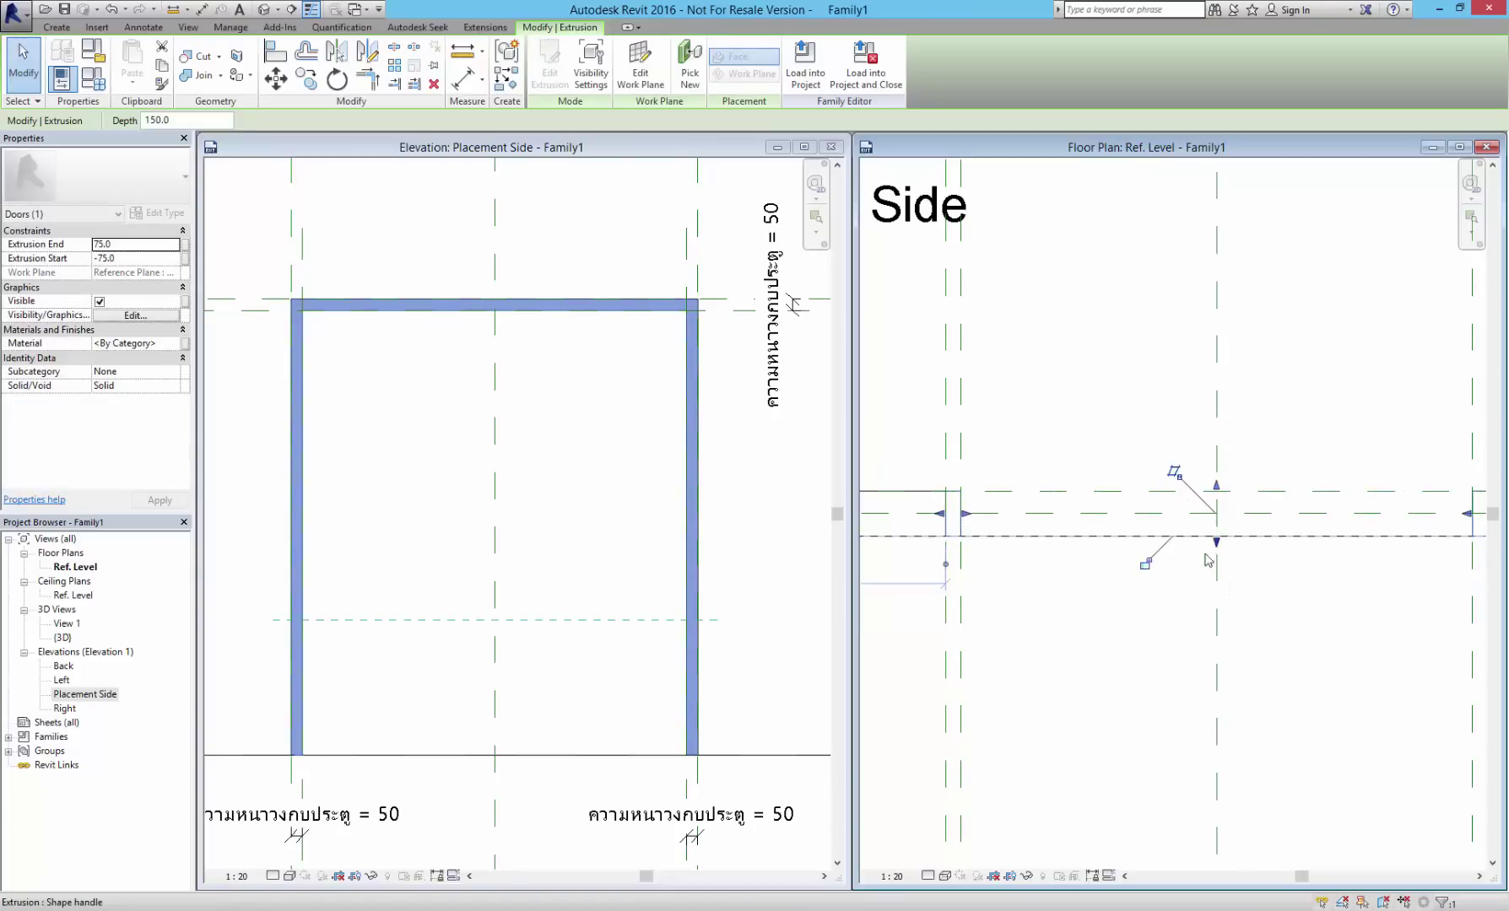
left_click(1133, 643)
left_click(763, 606)
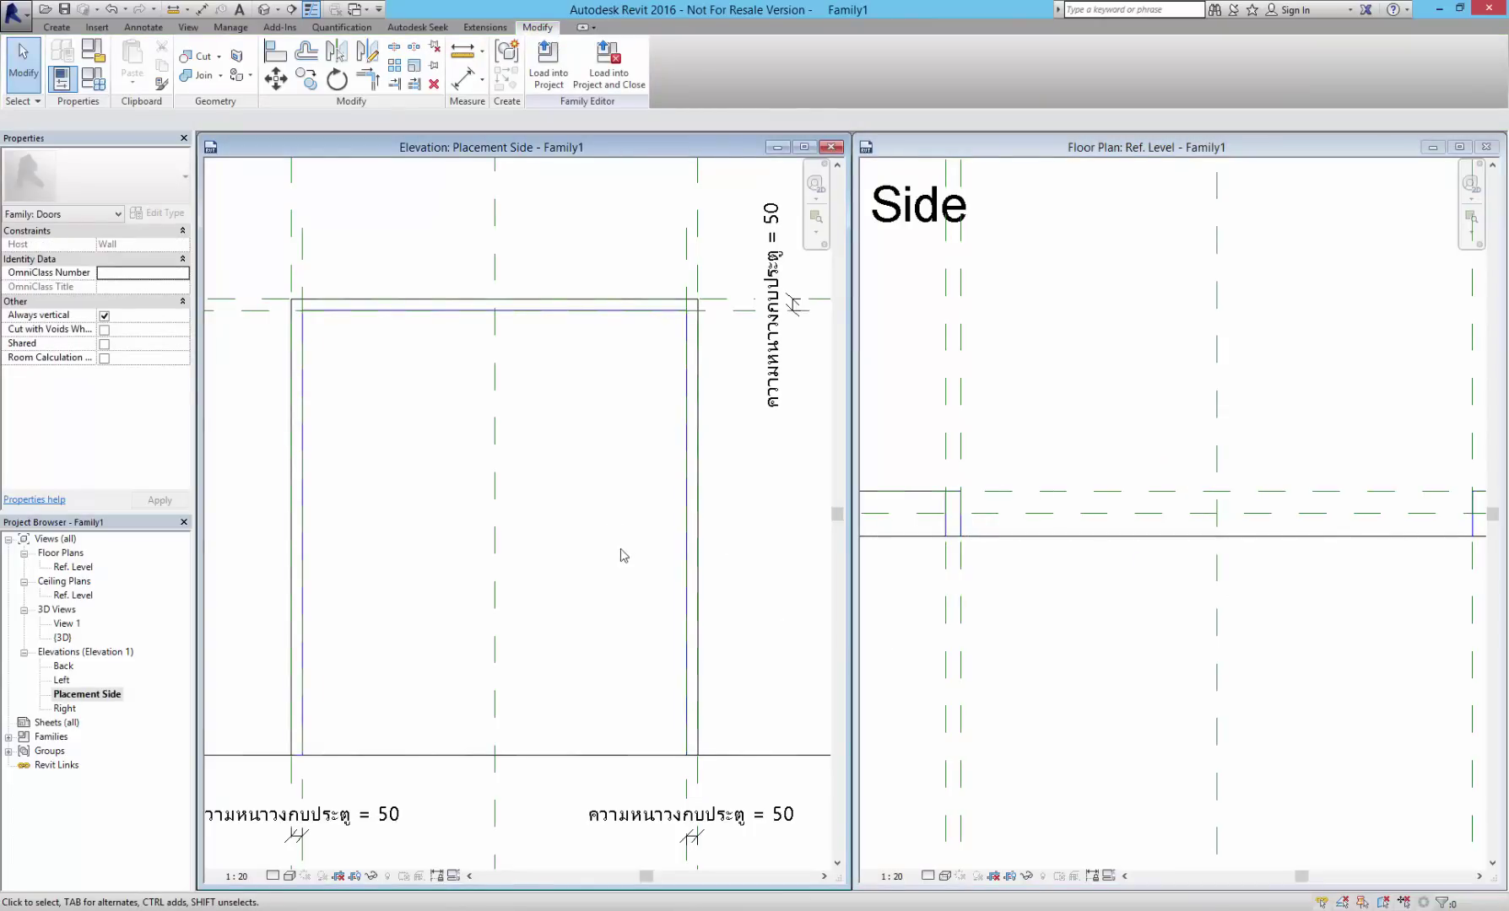
scroll(623, 555, "down", 3)
left_click(93, 79)
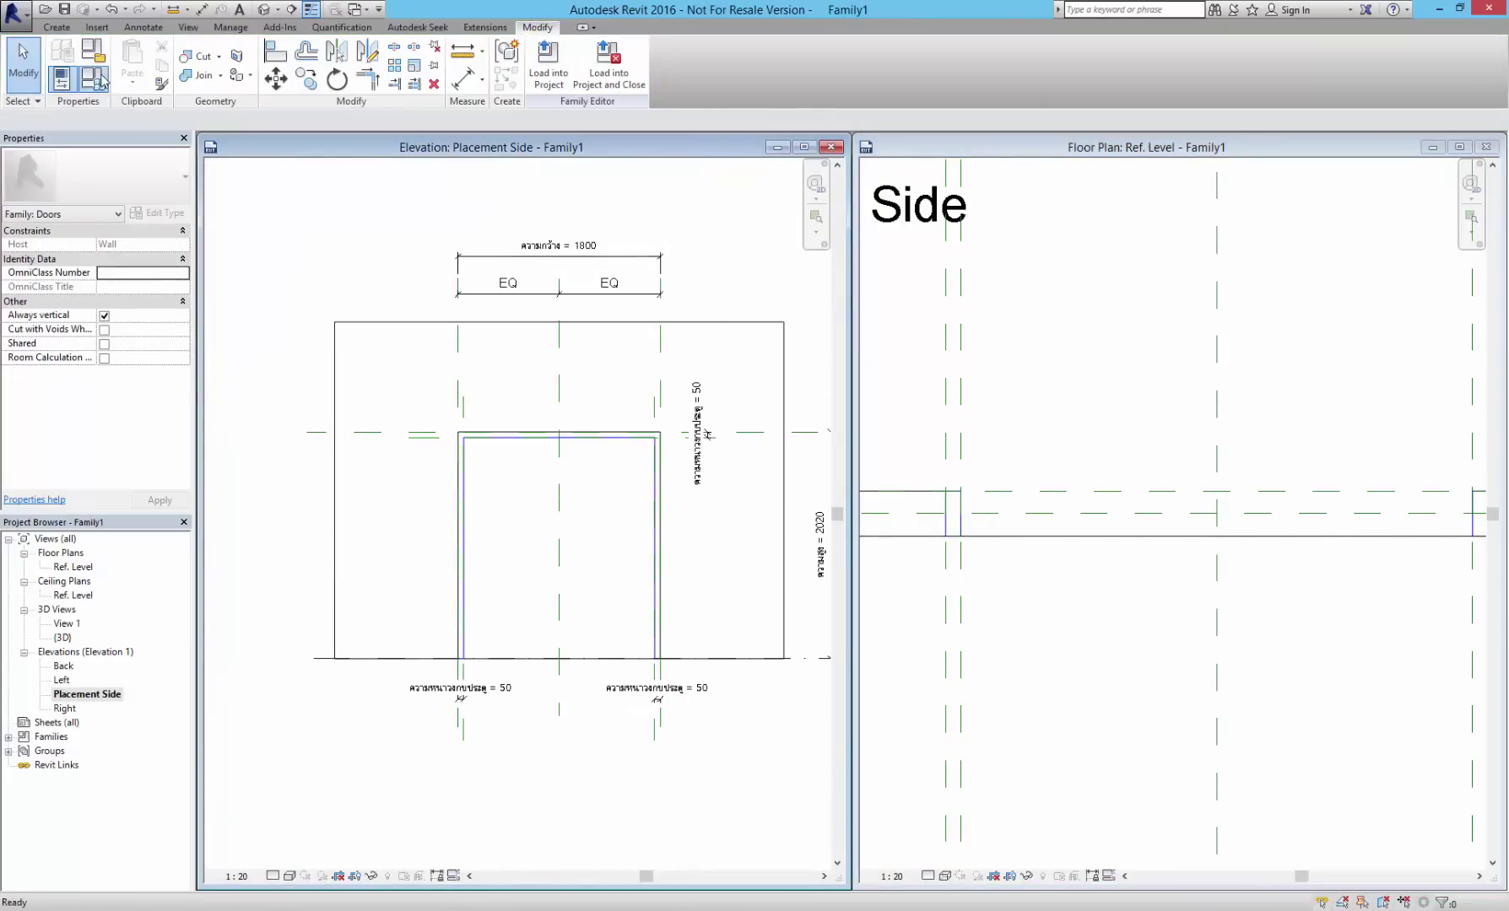
left_click(1199, 460)
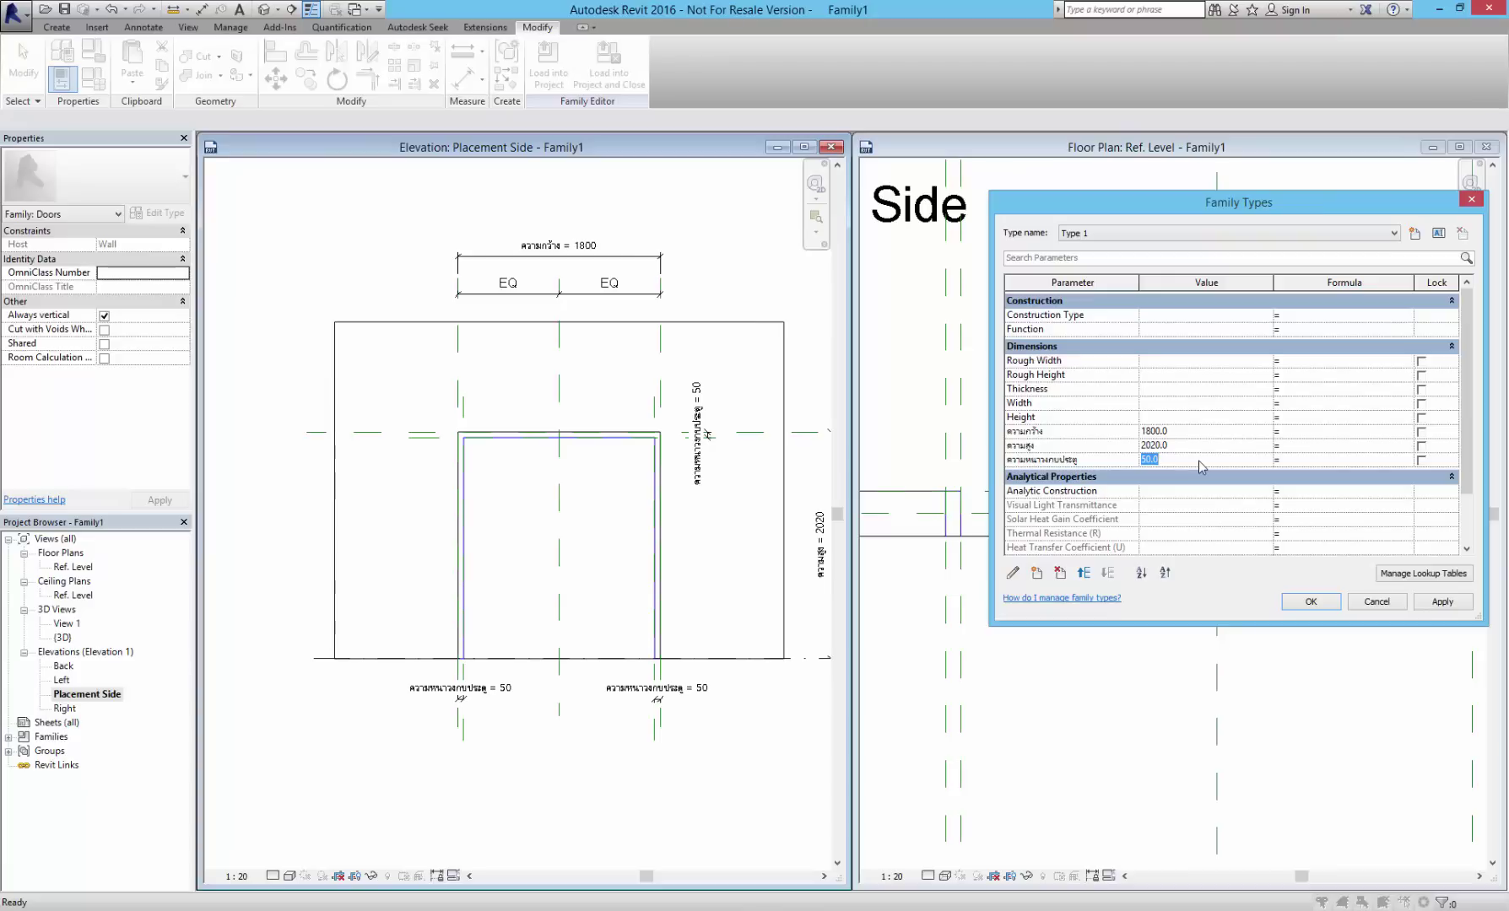
type("10")
left_click(1439, 604)
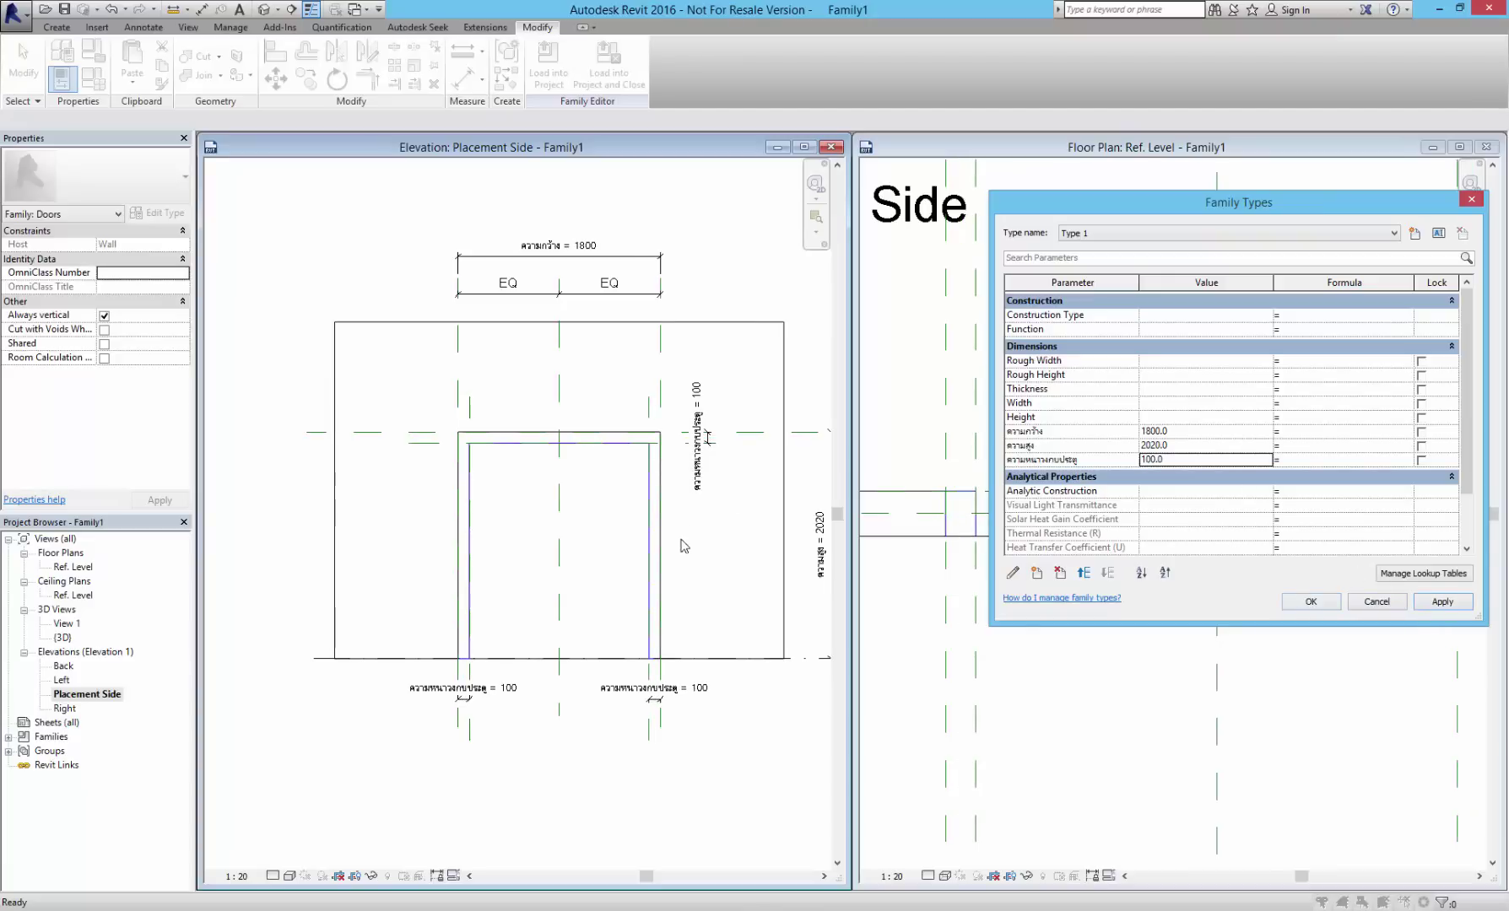
double_click(1200, 461)
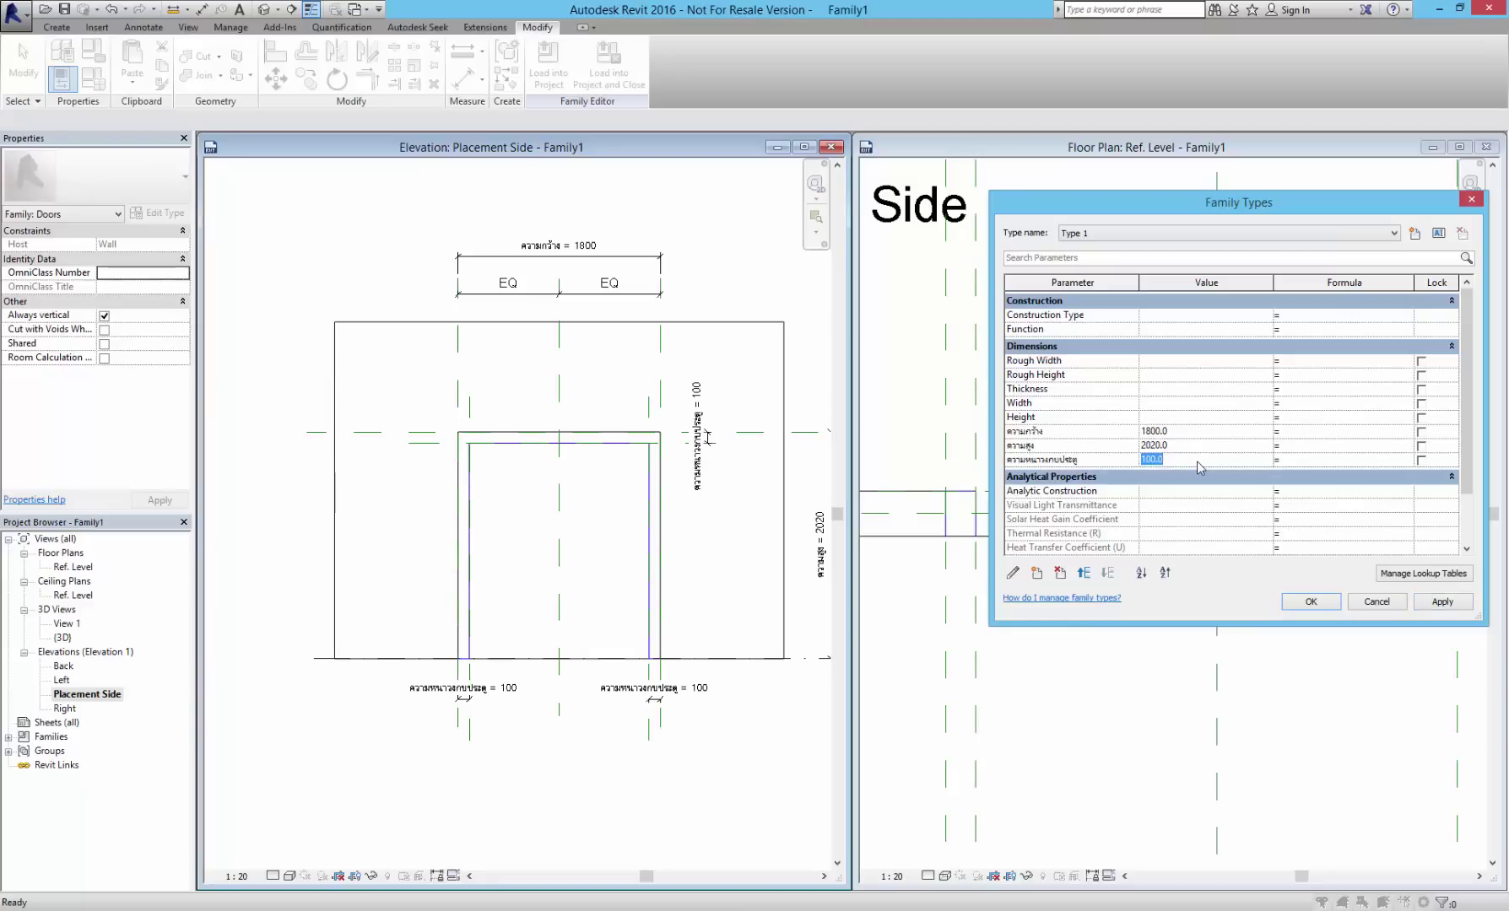
type("50")
left_click(1376, 601)
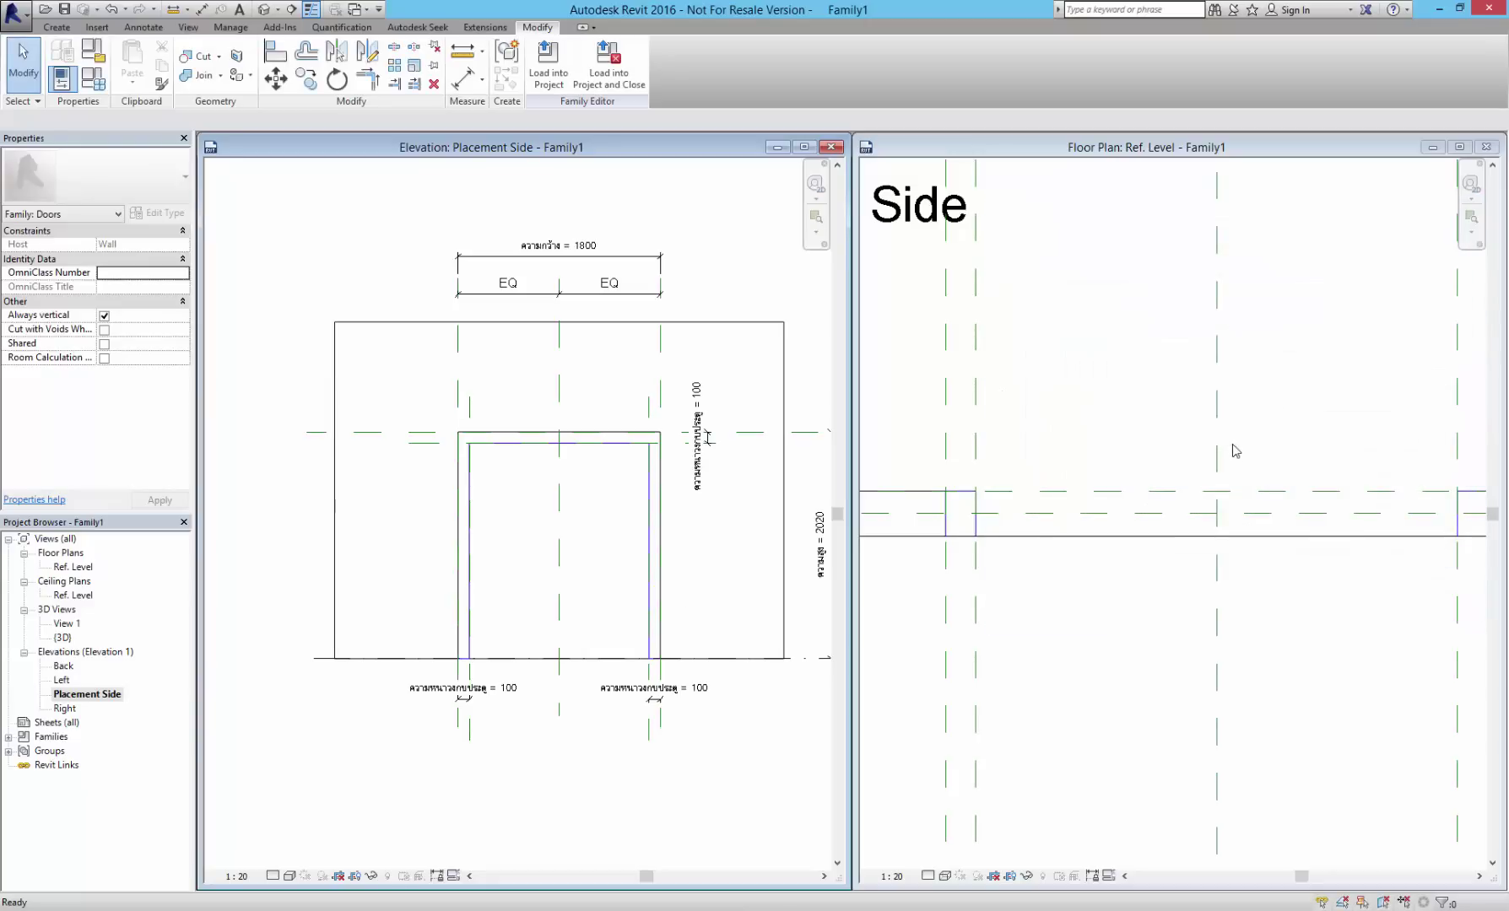
left_click(97, 93)
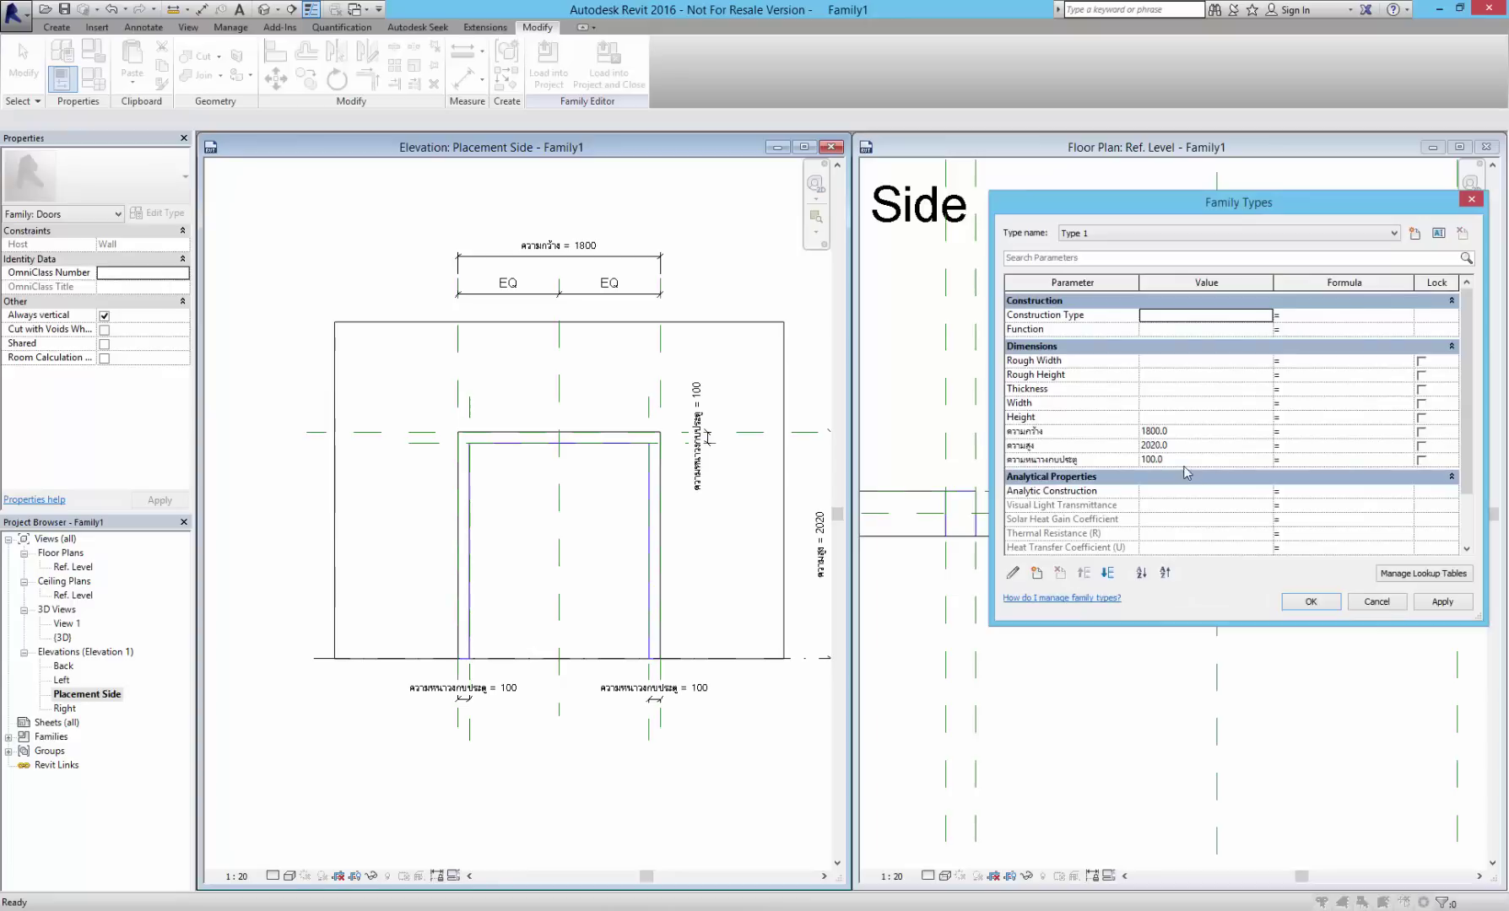
double_click(1184, 459)
type("50")
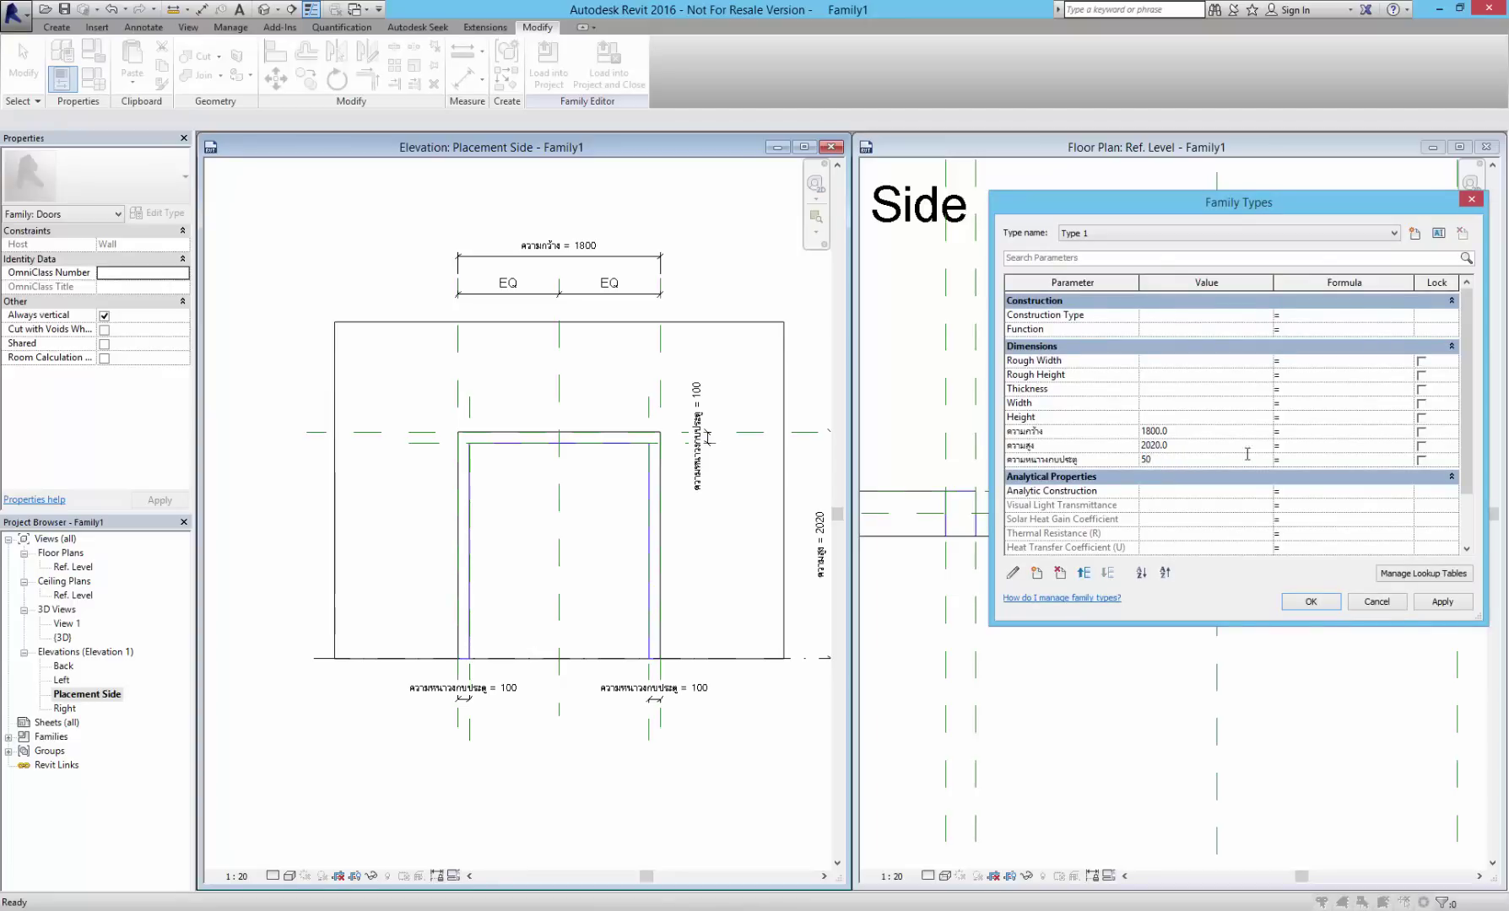
left_click(1442, 601)
double_click(1207, 439)
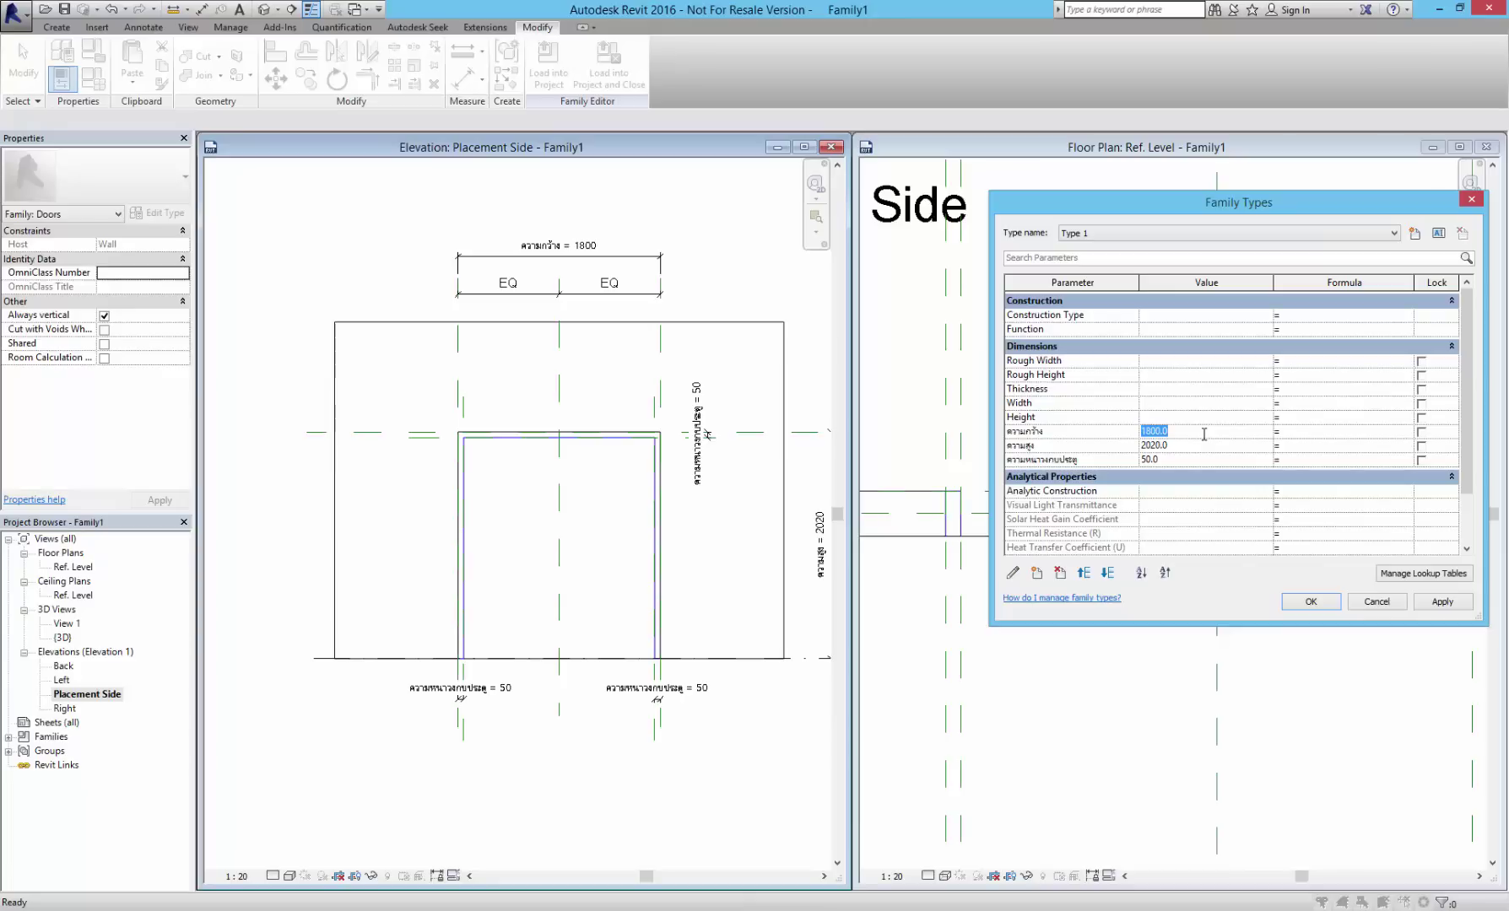
type("1000")
left_click(1432, 604)
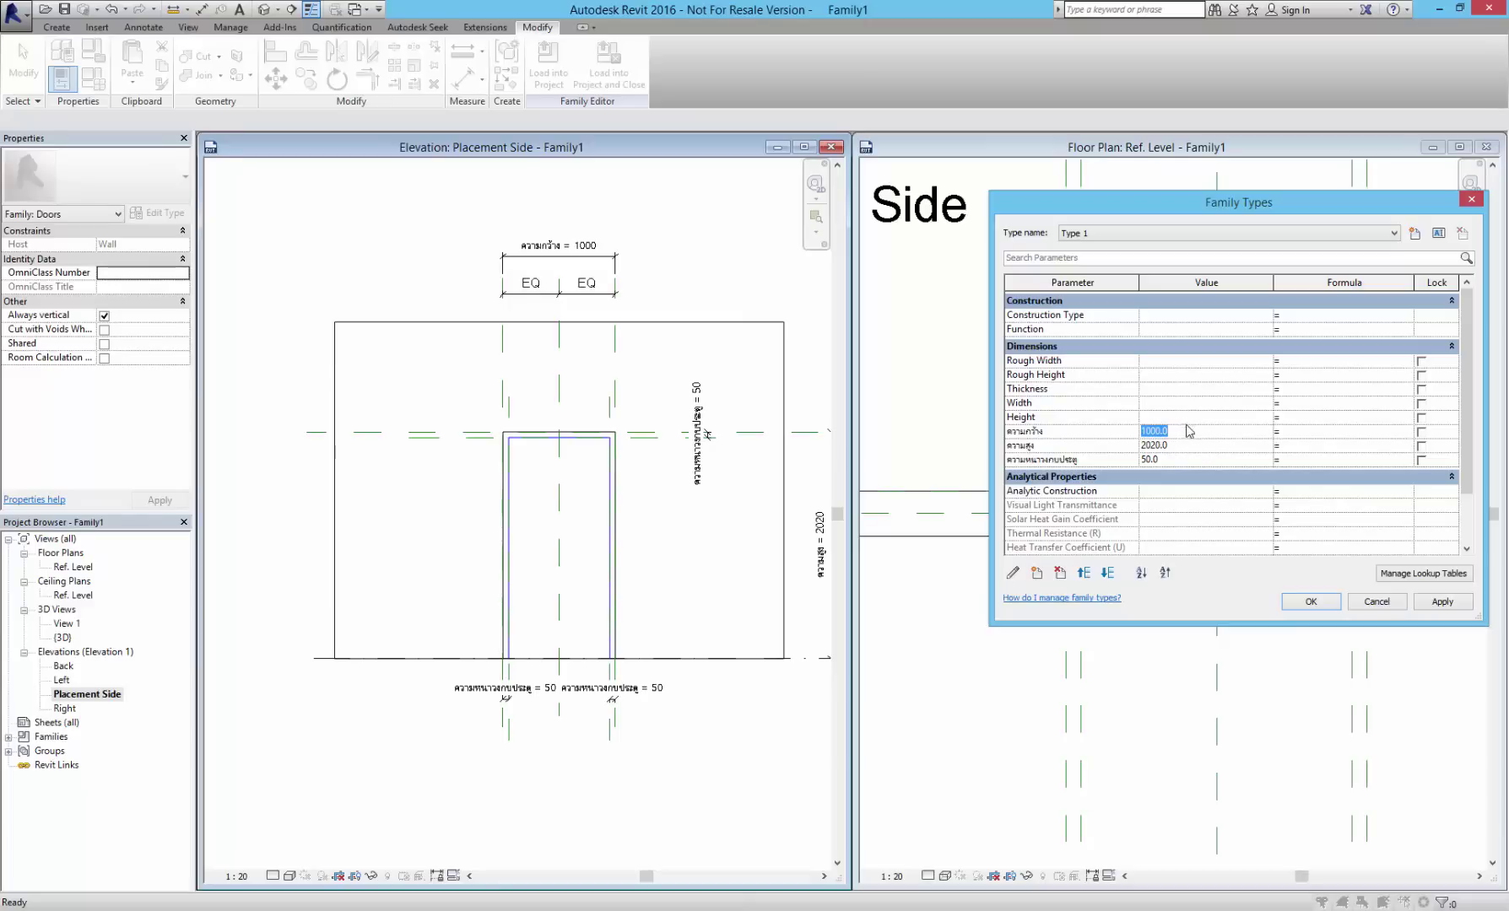
type("1")
left_click(1441, 602)
left_click(1310, 602)
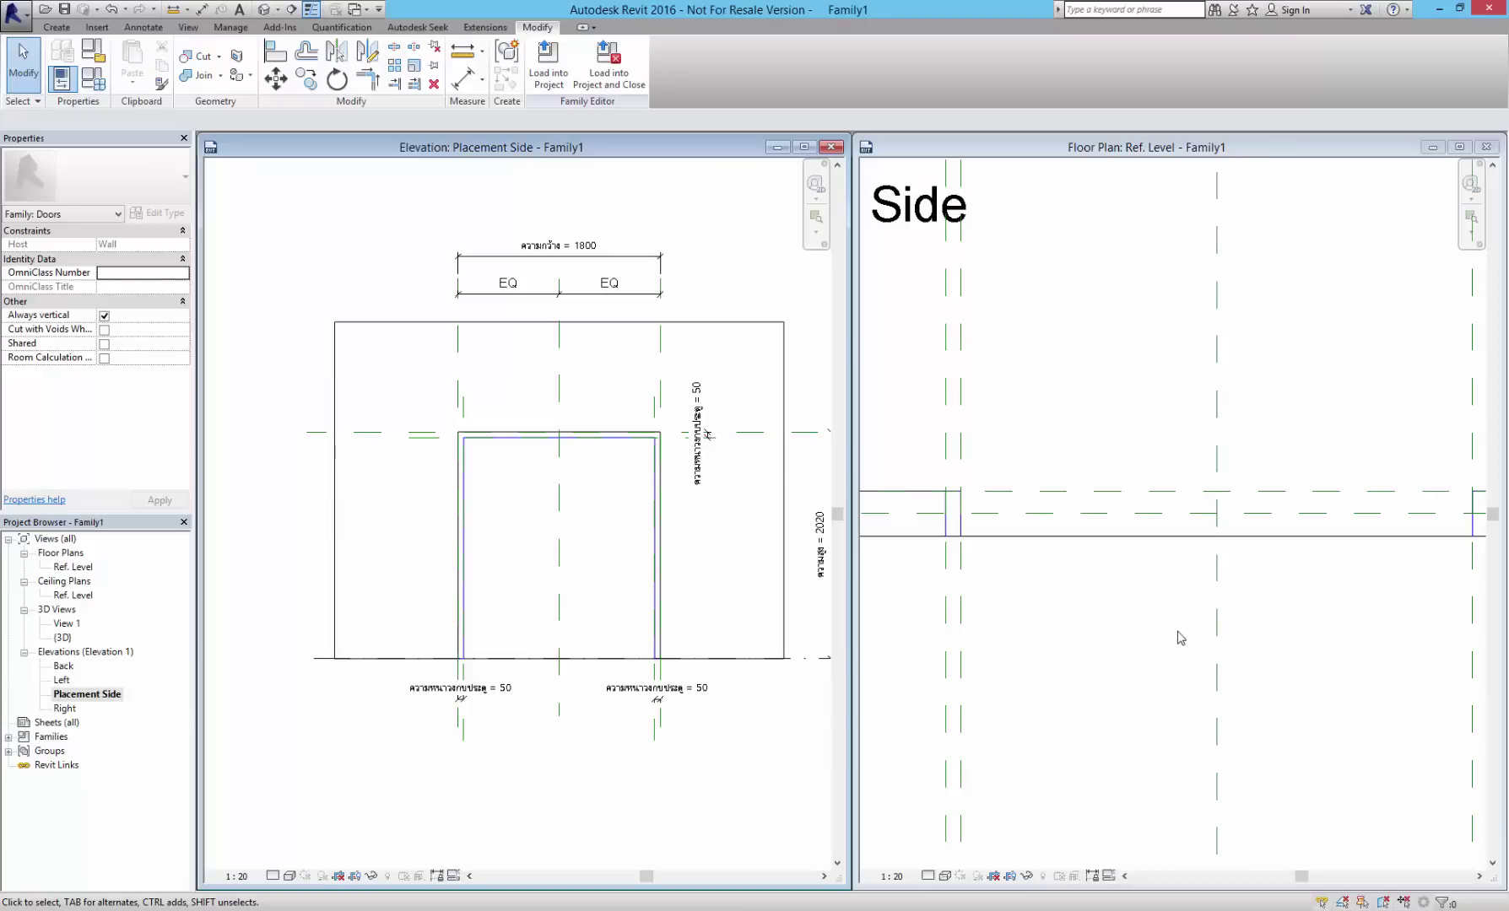
- Make the floor plan the active view and bring up the Create tools
scroll(593, 570, "down", 2)
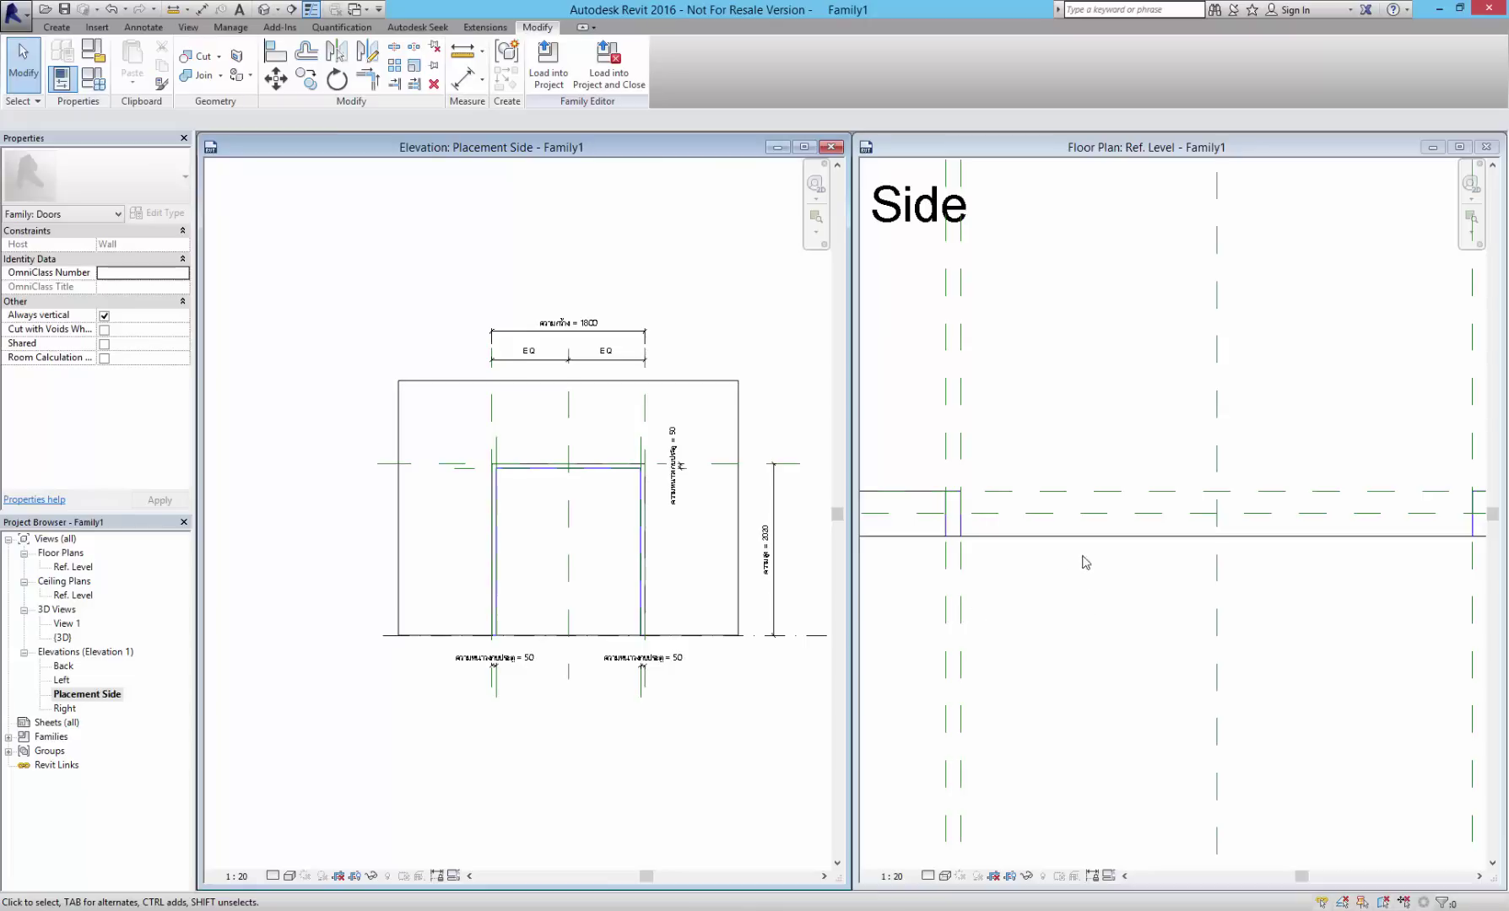
left_click(1084, 588)
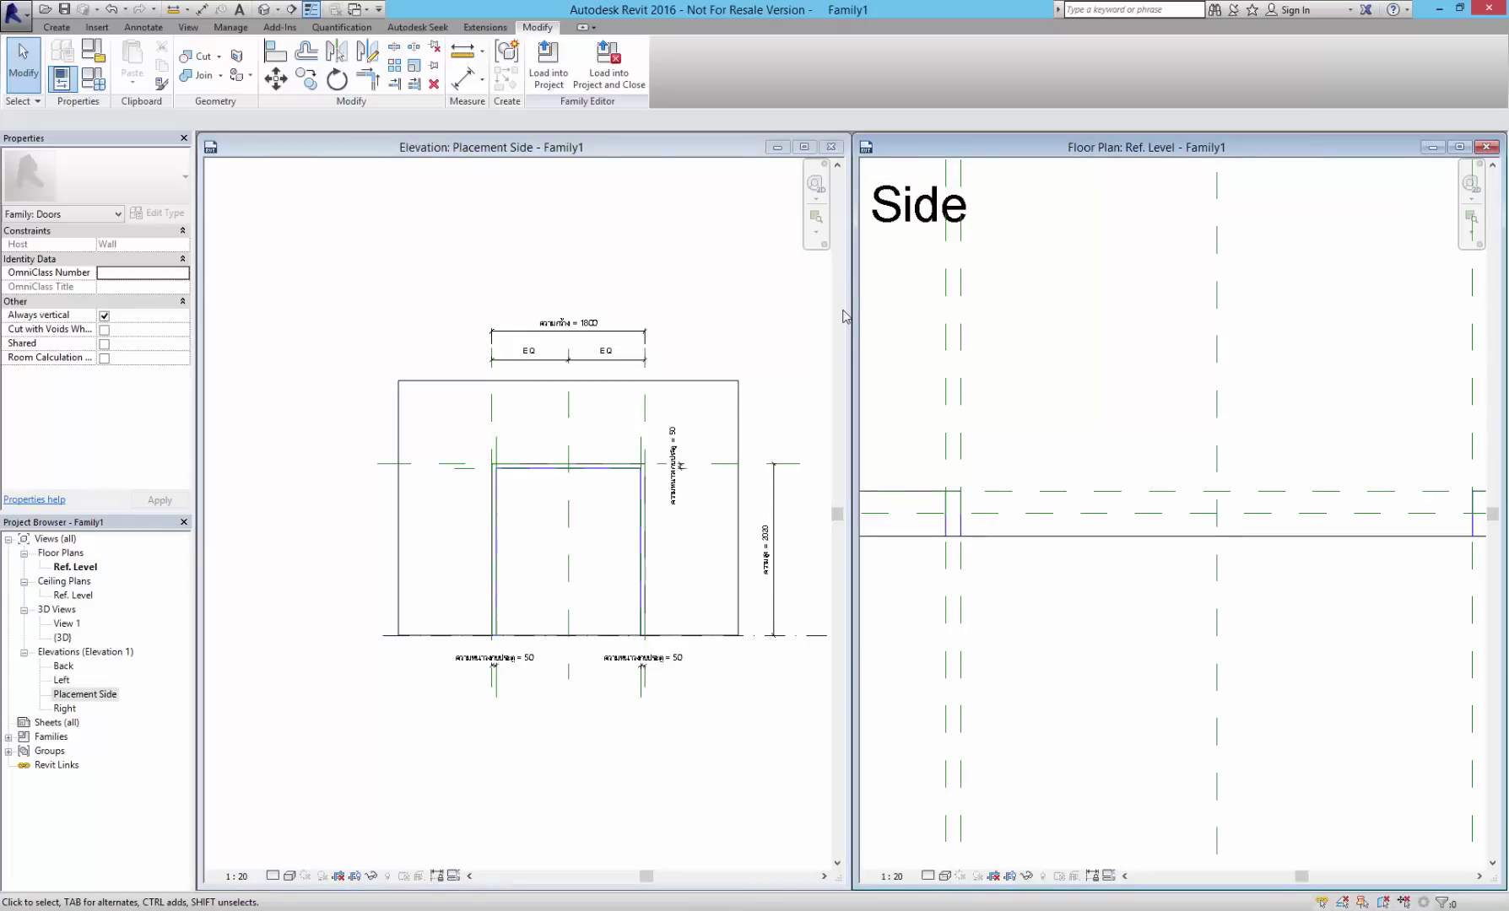
scroll(1015, 388, "down", 2)
scroll(1016, 431, "down", 2)
scroll(1004, 451, "down", 1)
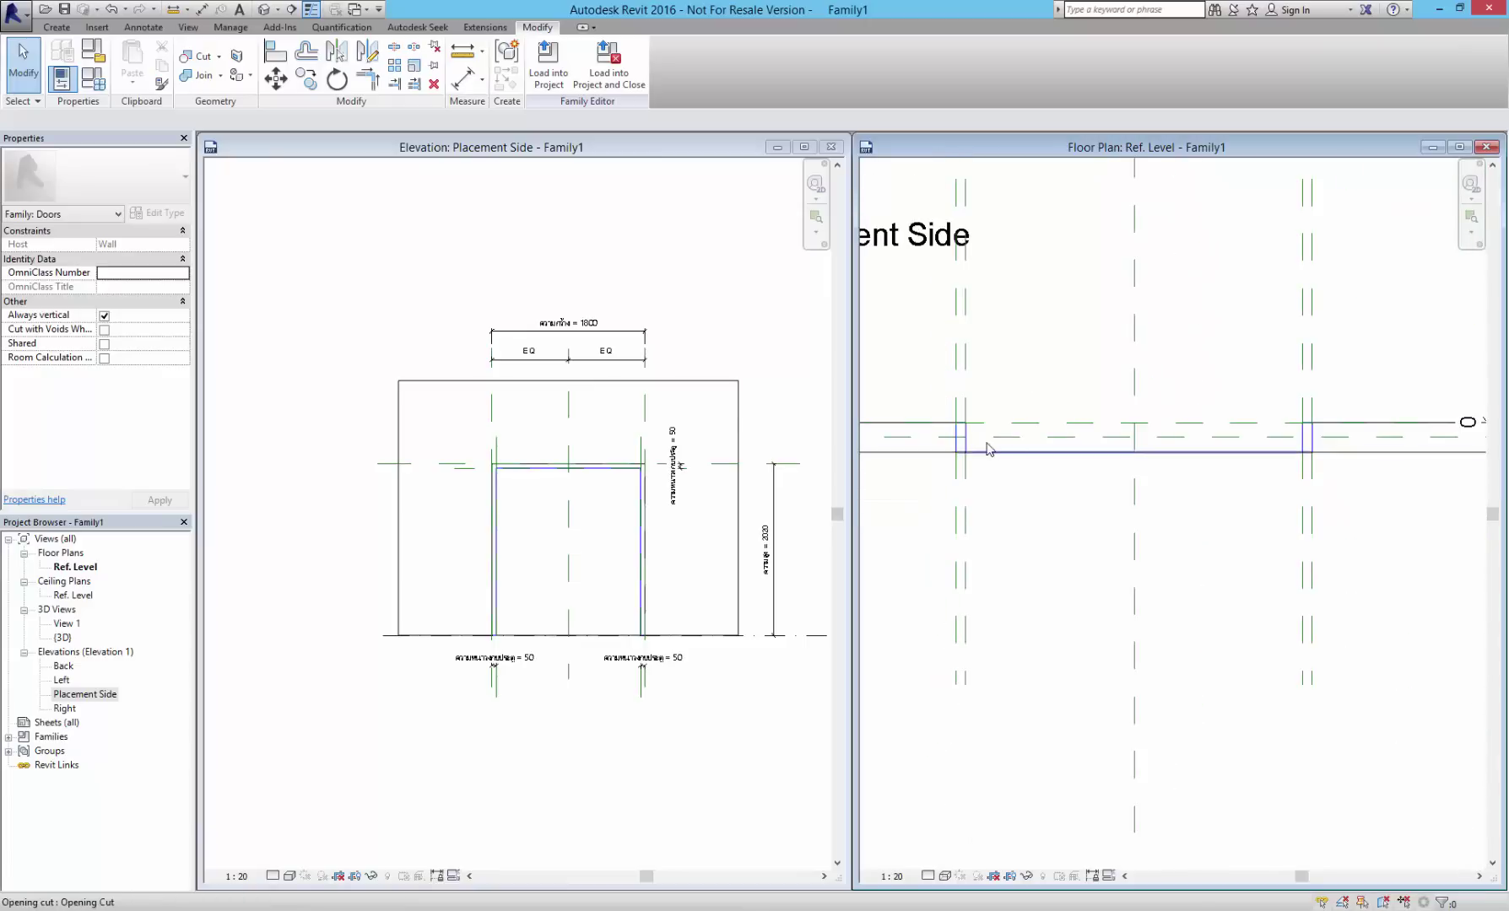
scroll(983, 447, "up", 2)
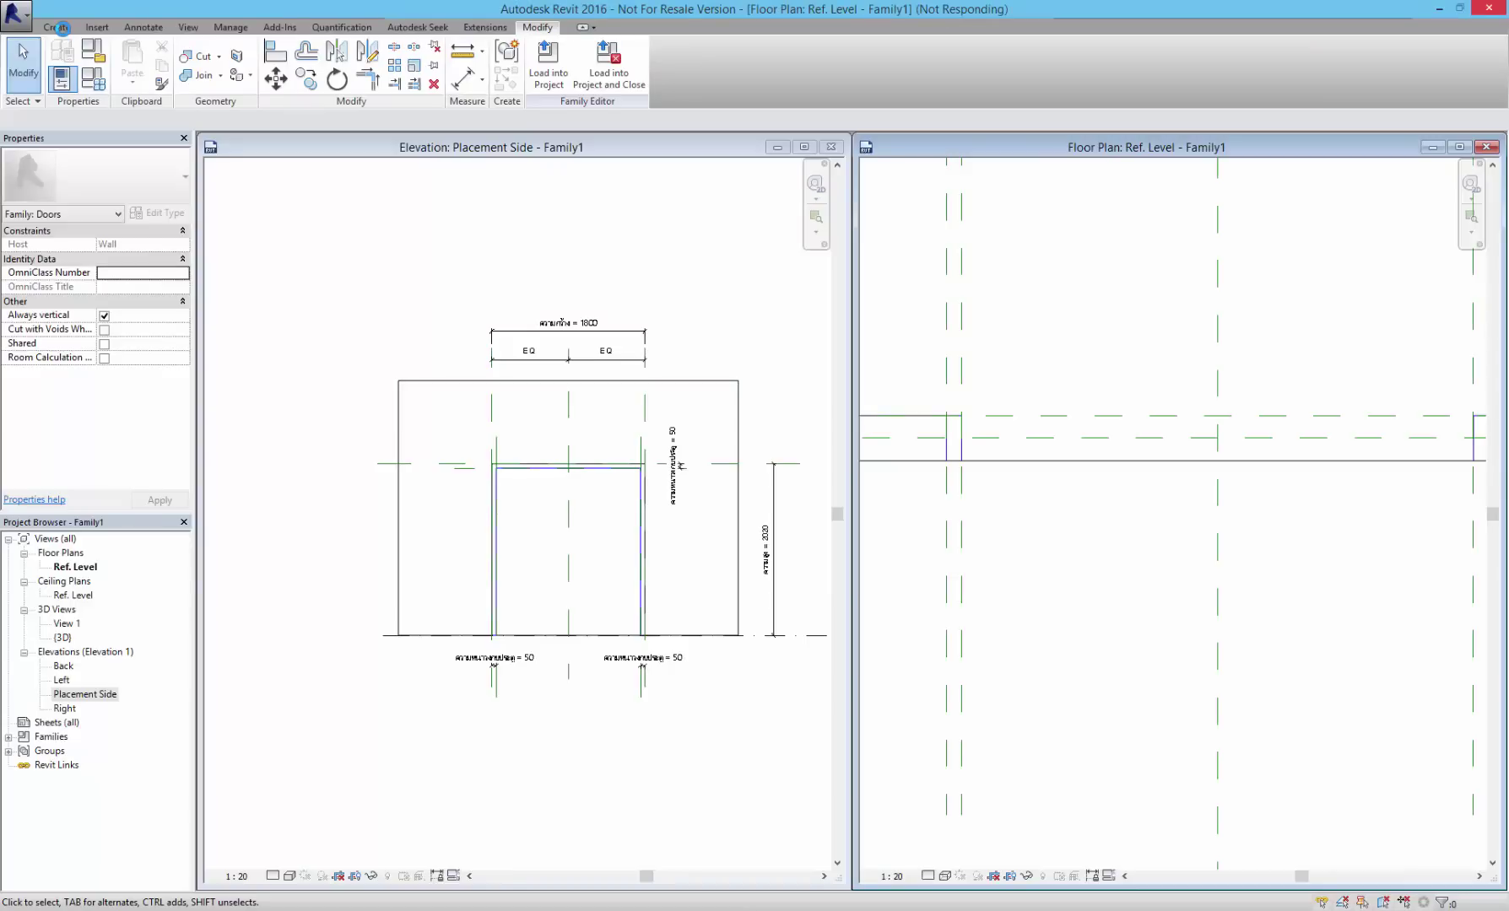
left_click(57, 27)
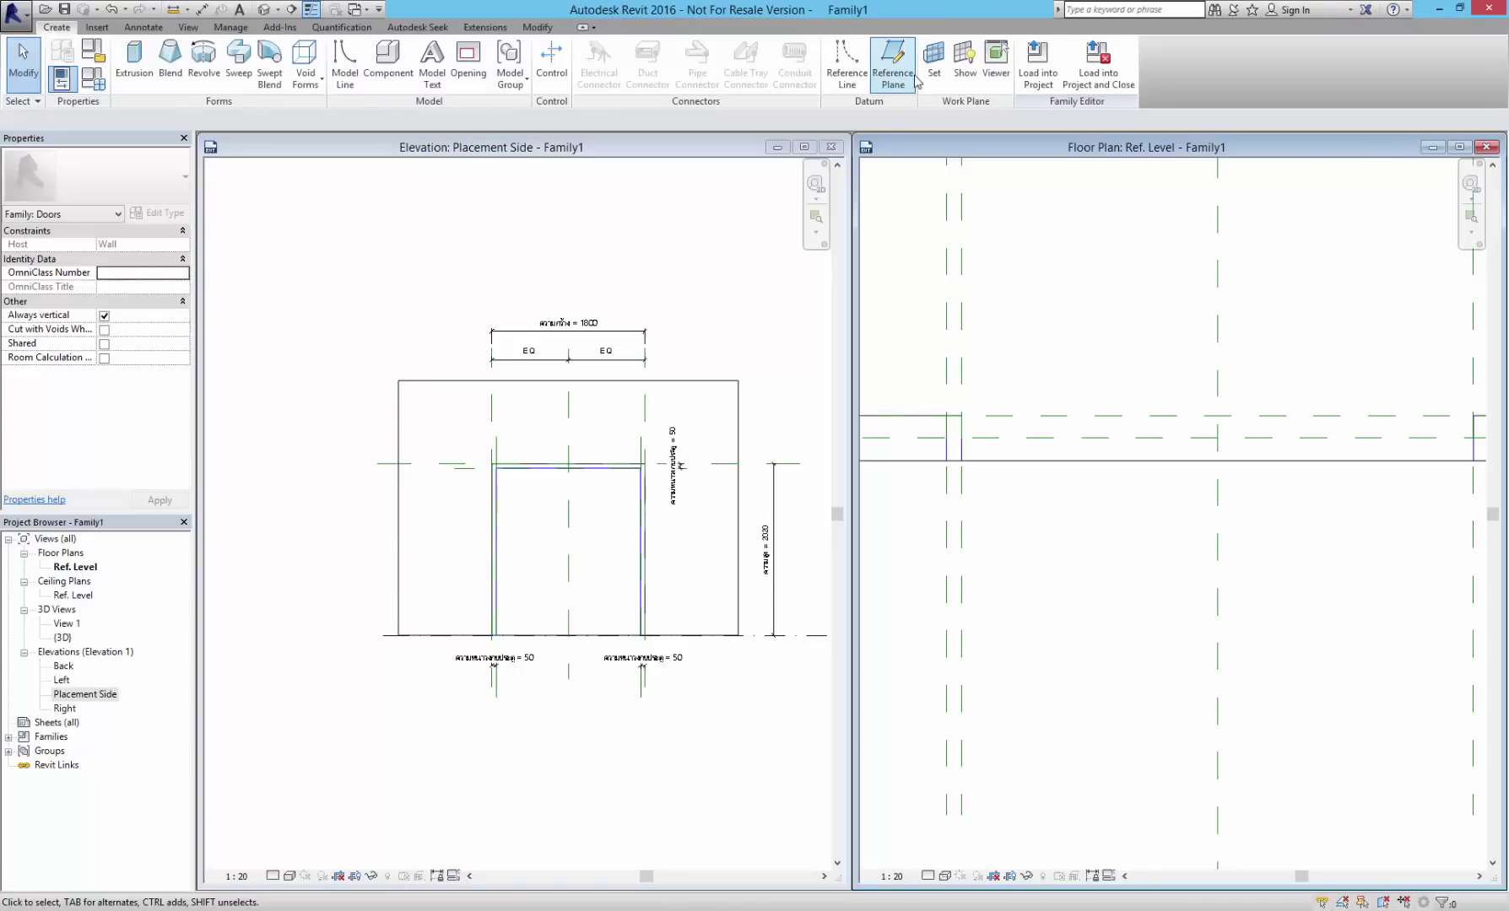
- Draw a horizontal reference plane across the floor plan near the door frame, alongside the wall plane
left_click(893, 64)
left_click(1434, 440)
left_click(907, 439)
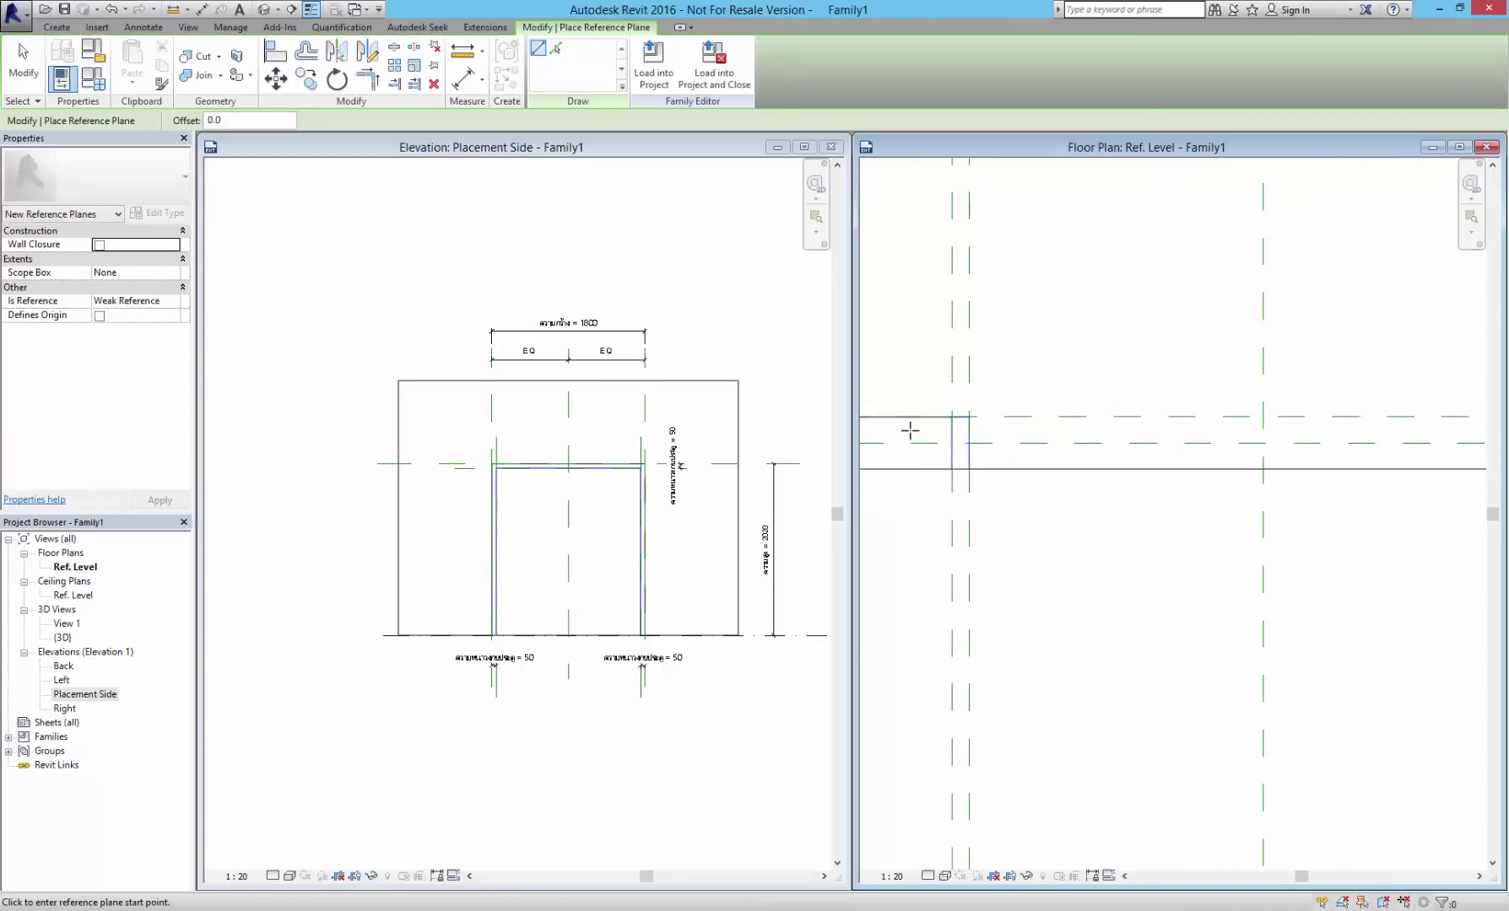
left_click(907, 428)
middle_click_drag(956, 413, 1253, 422)
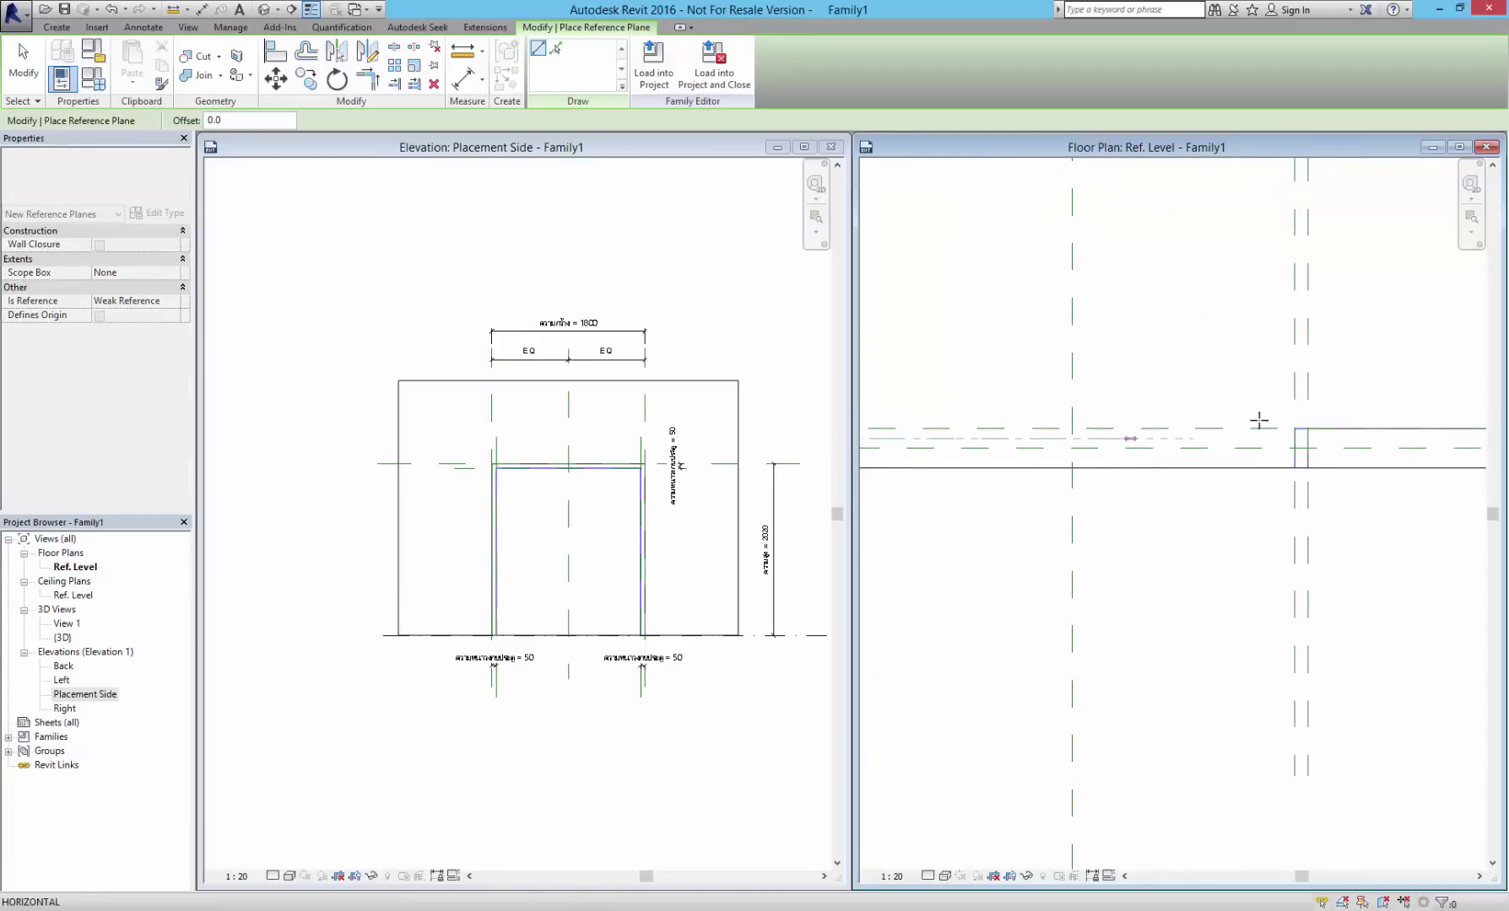
left_click(1343, 438)
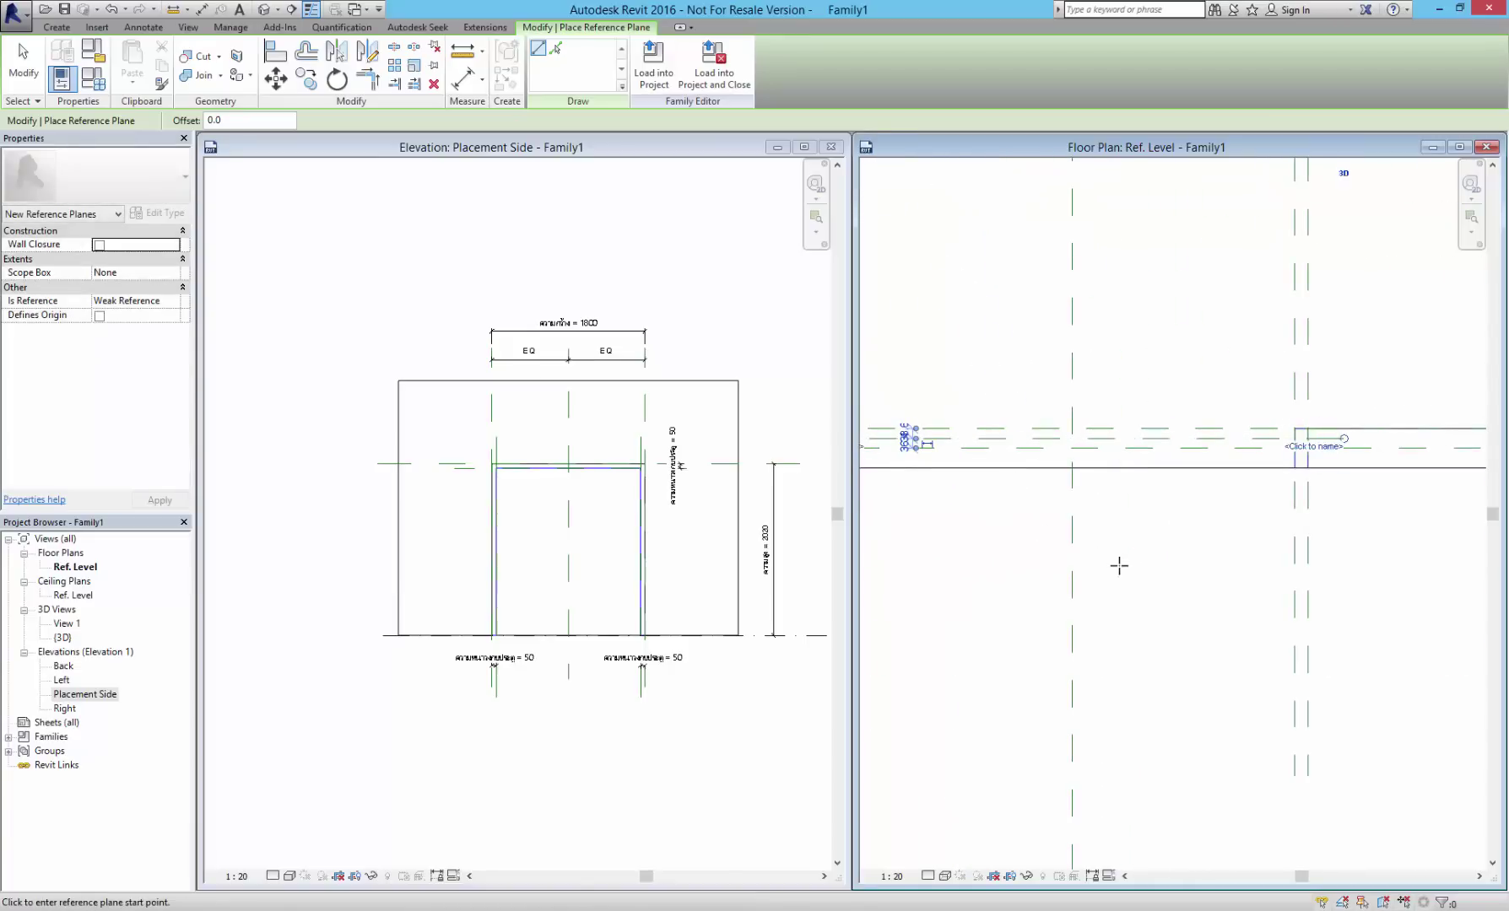
key("Escape")
key("Escape")
middle_click_drag(1016, 572, 1333, 619)
scroll(1274, 509, "up", 3)
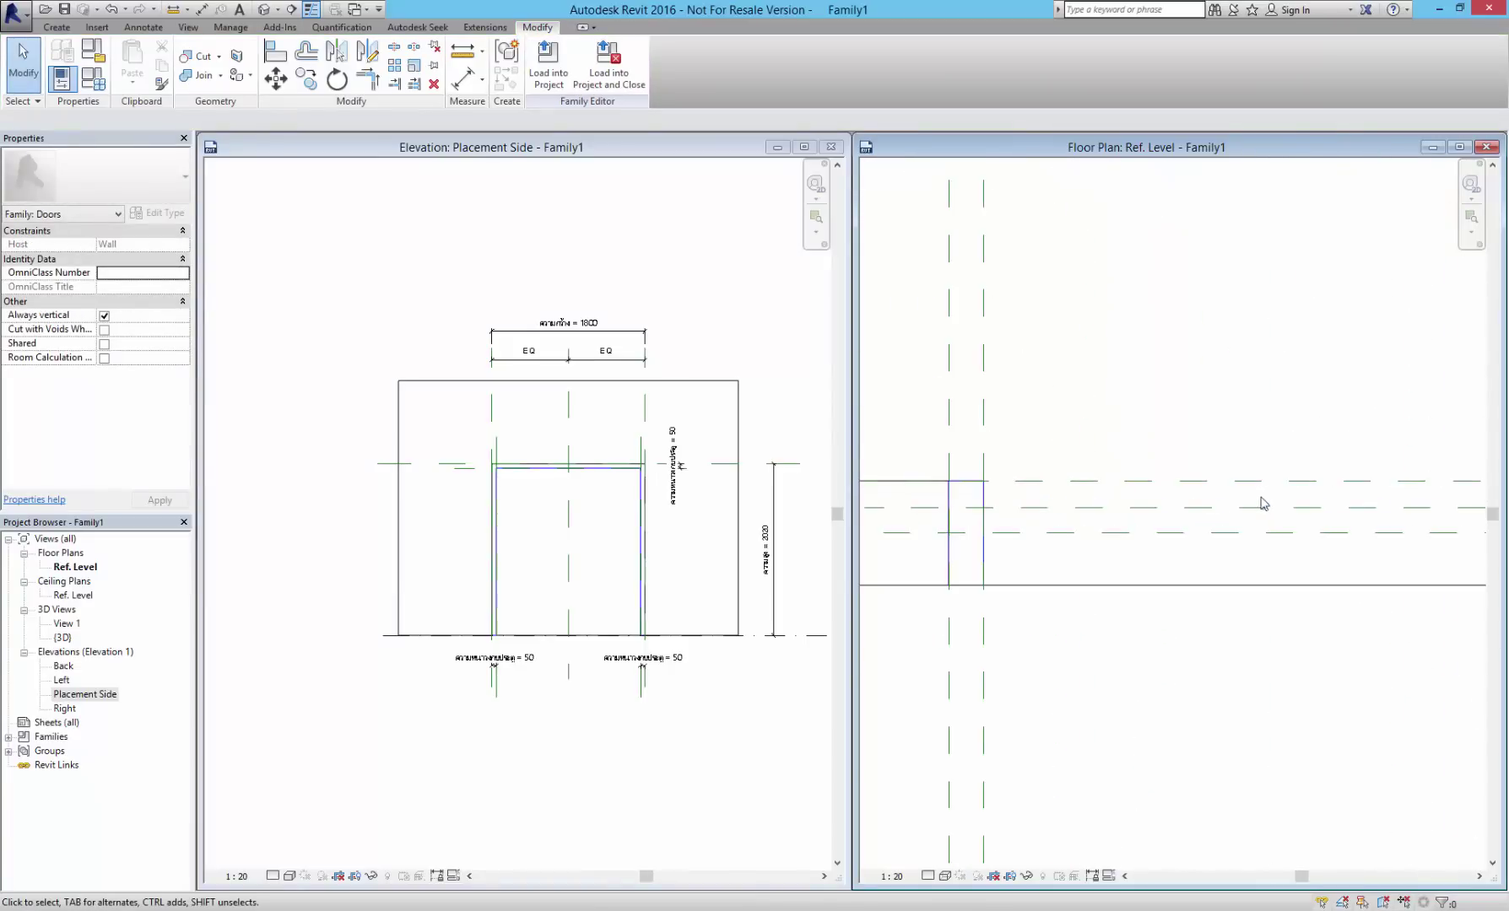
scroll(1215, 515, "up", 2)
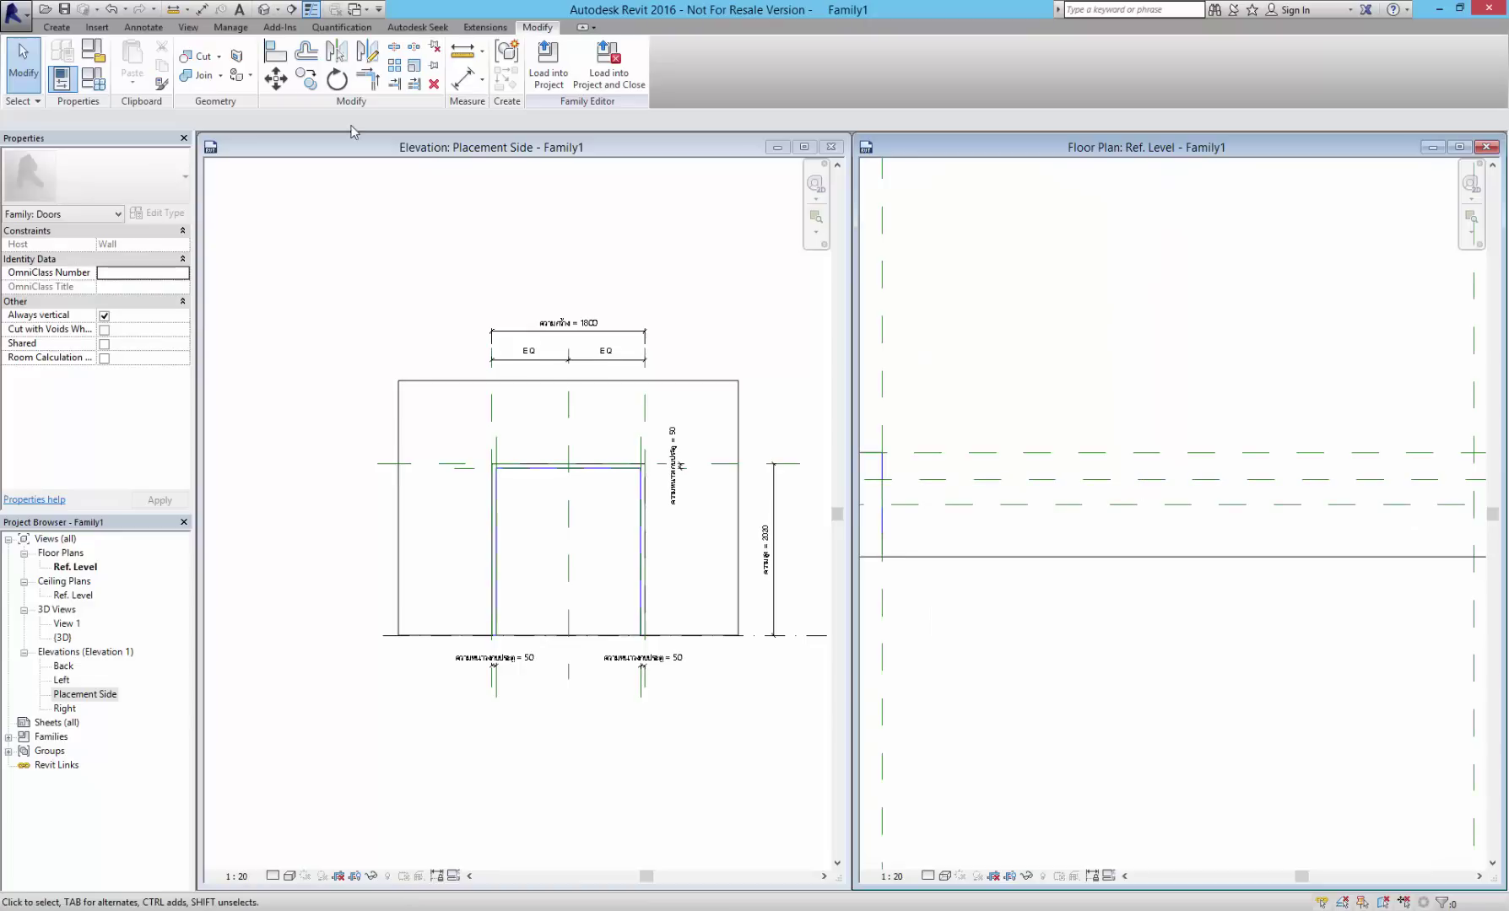
- Place an aligned dimension (38.6) between the two plan reference planes
left_click(143, 27)
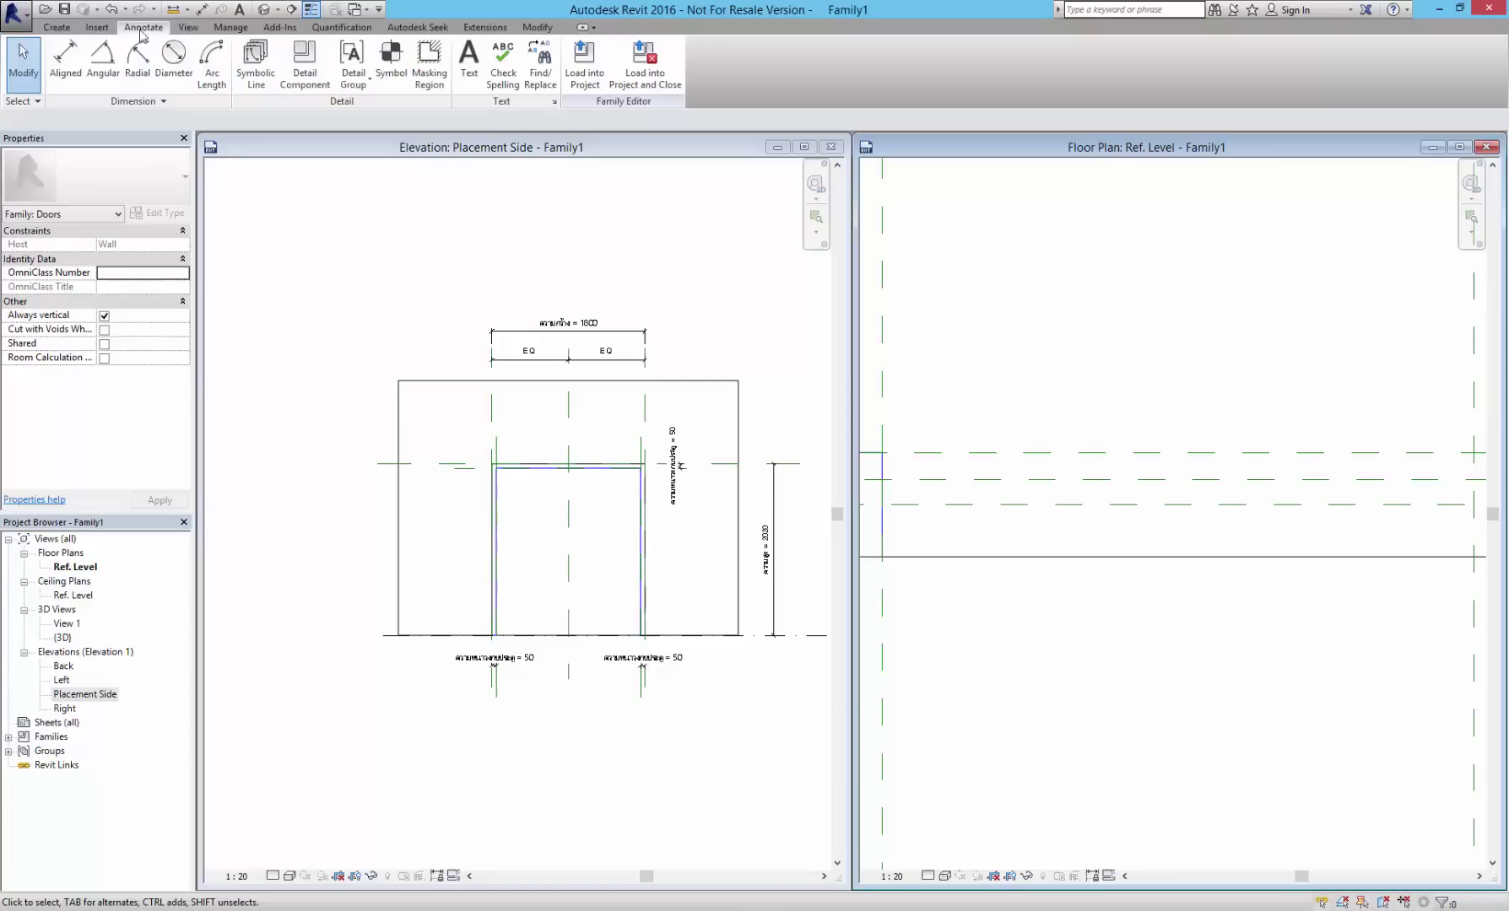
left_click(66, 61)
left_click(1012, 477)
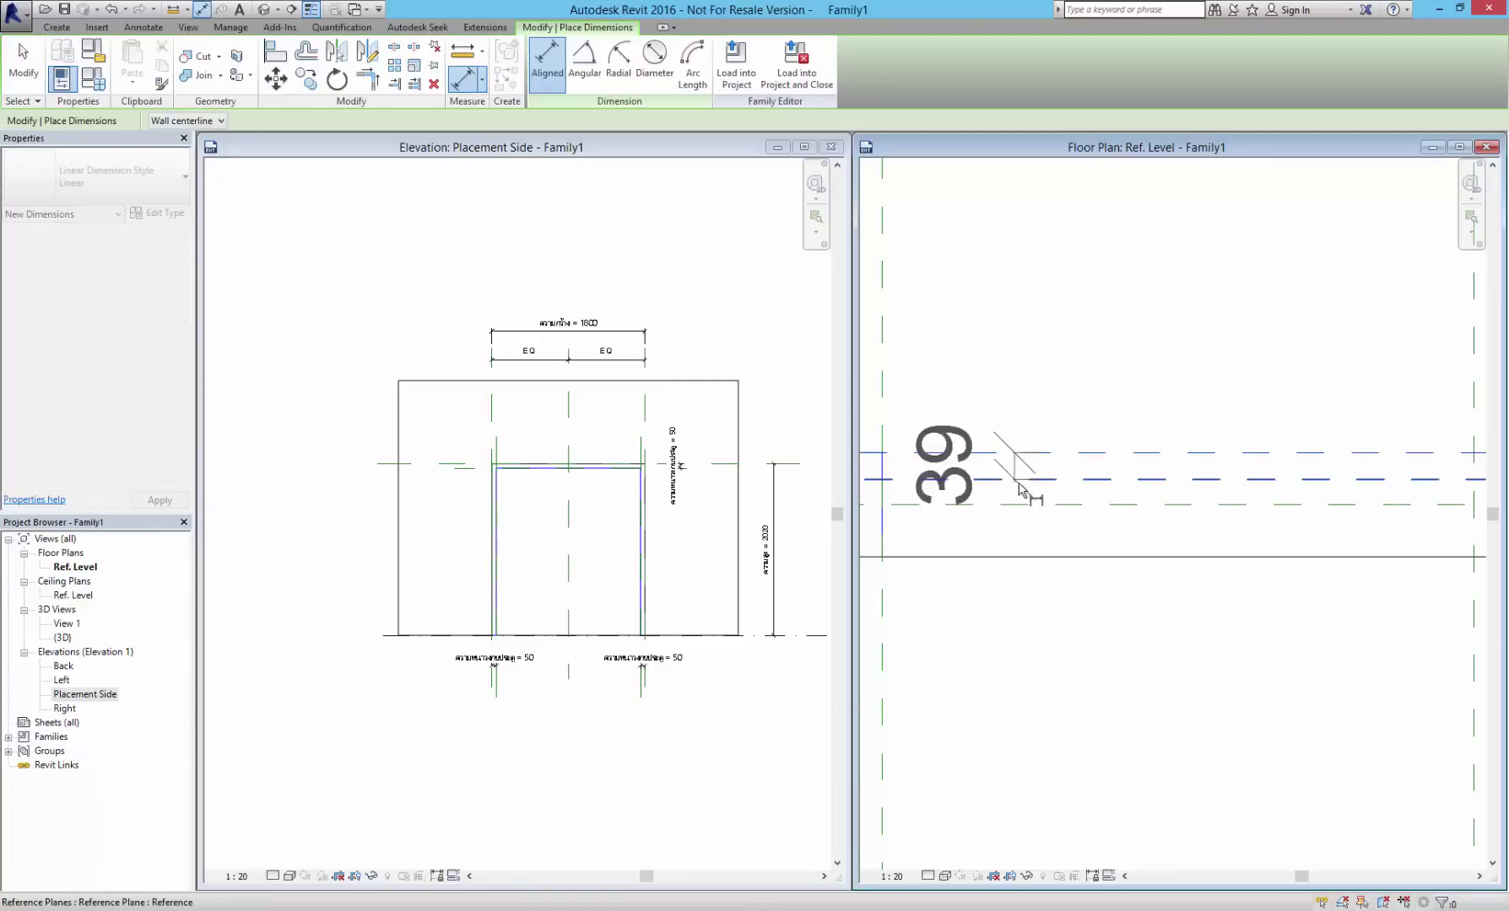
scroll(1185, 475, "down", 2)
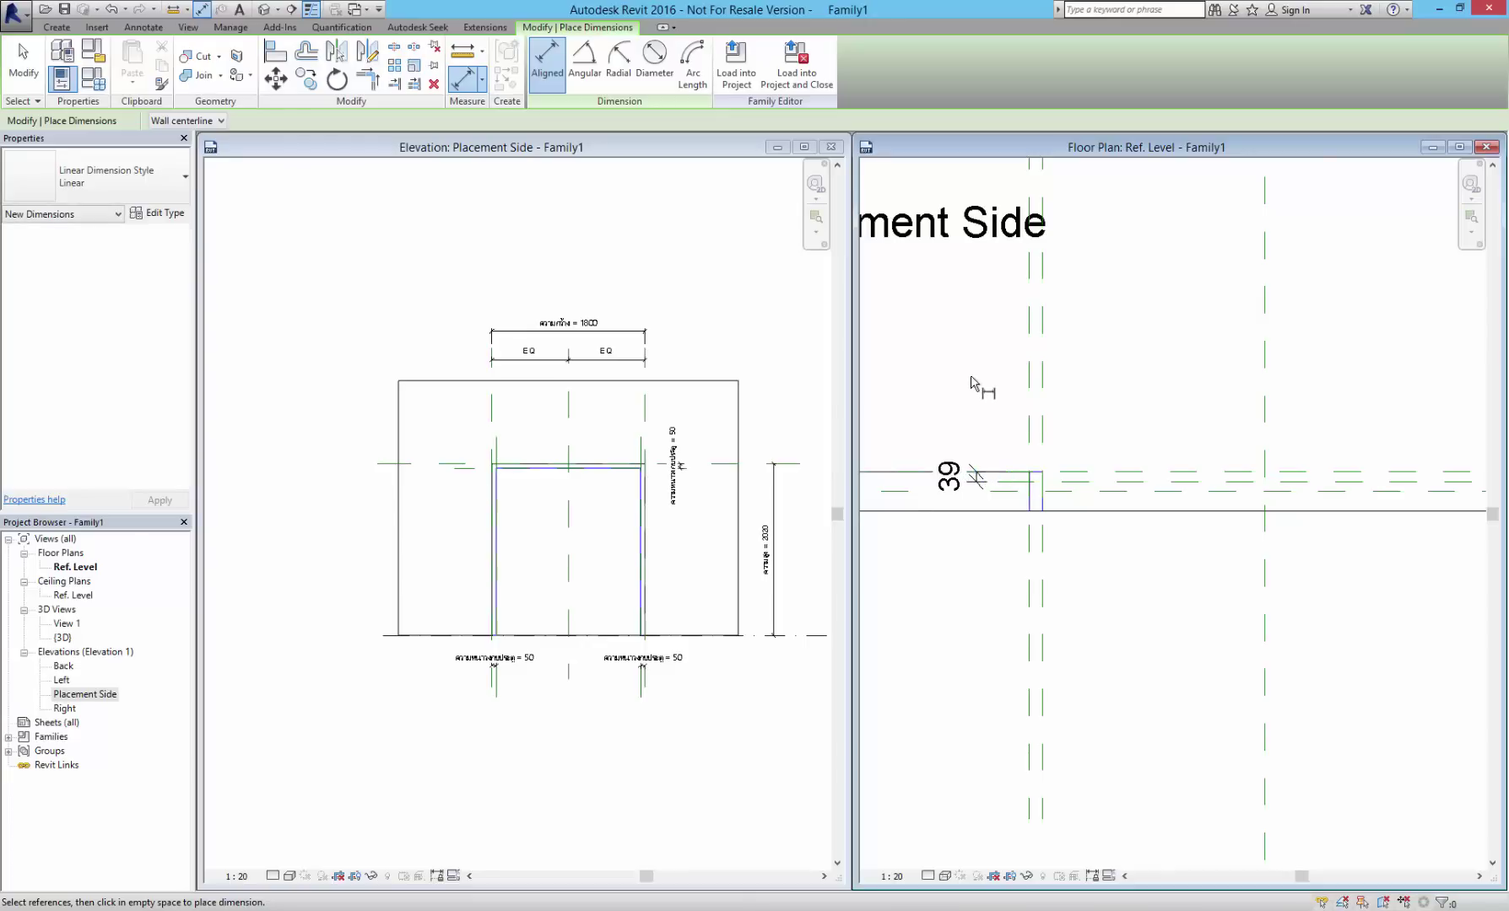
key("Escape")
key("Escape")
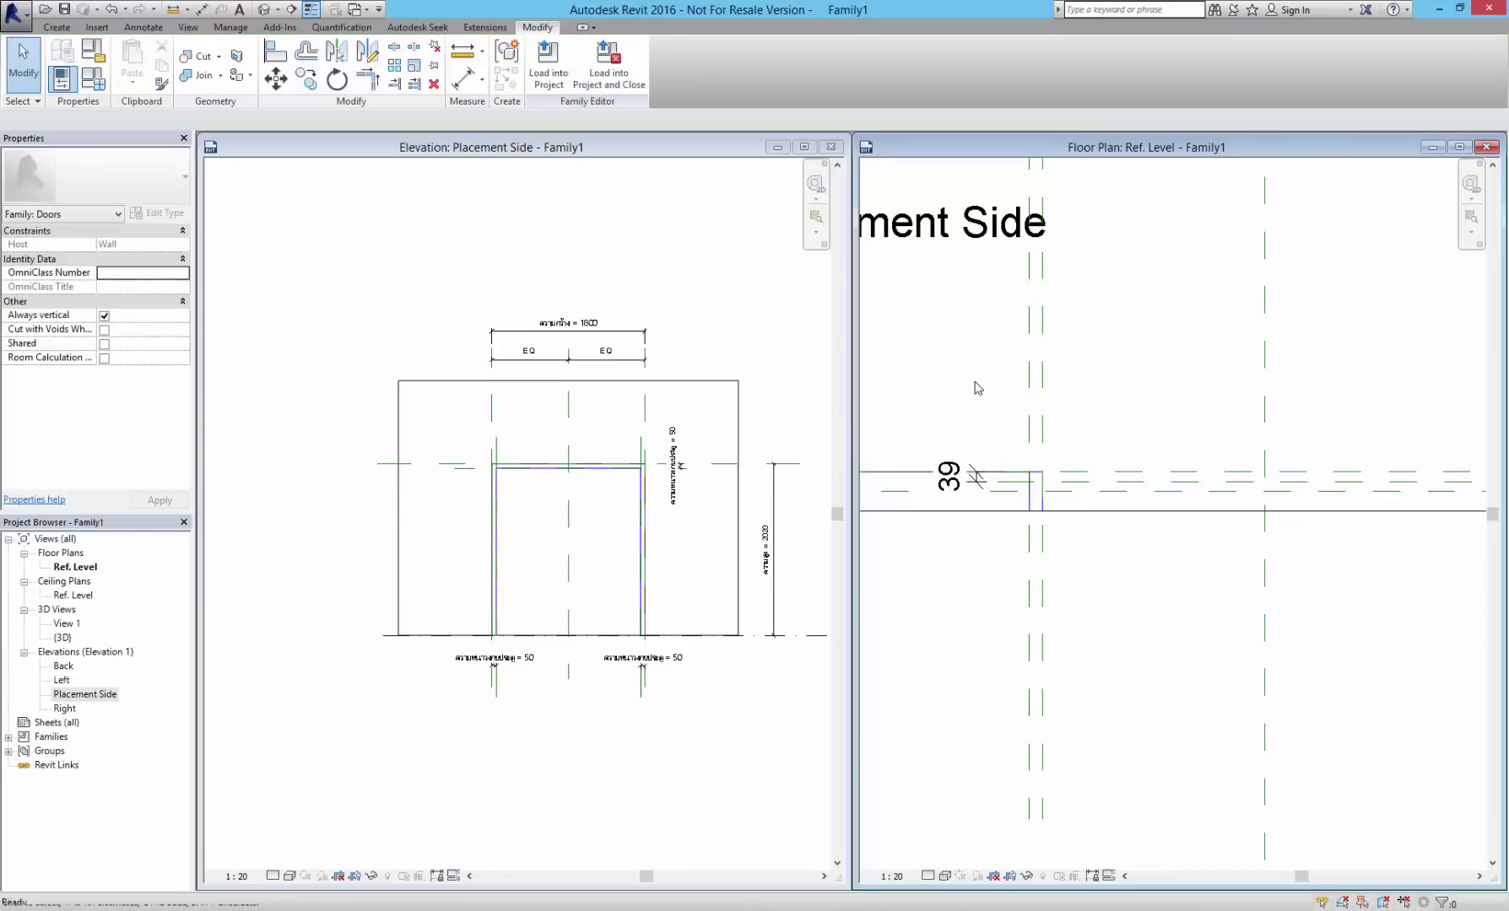
- Select that dimension and start adding a new parameter as its label
left_click(962, 469)
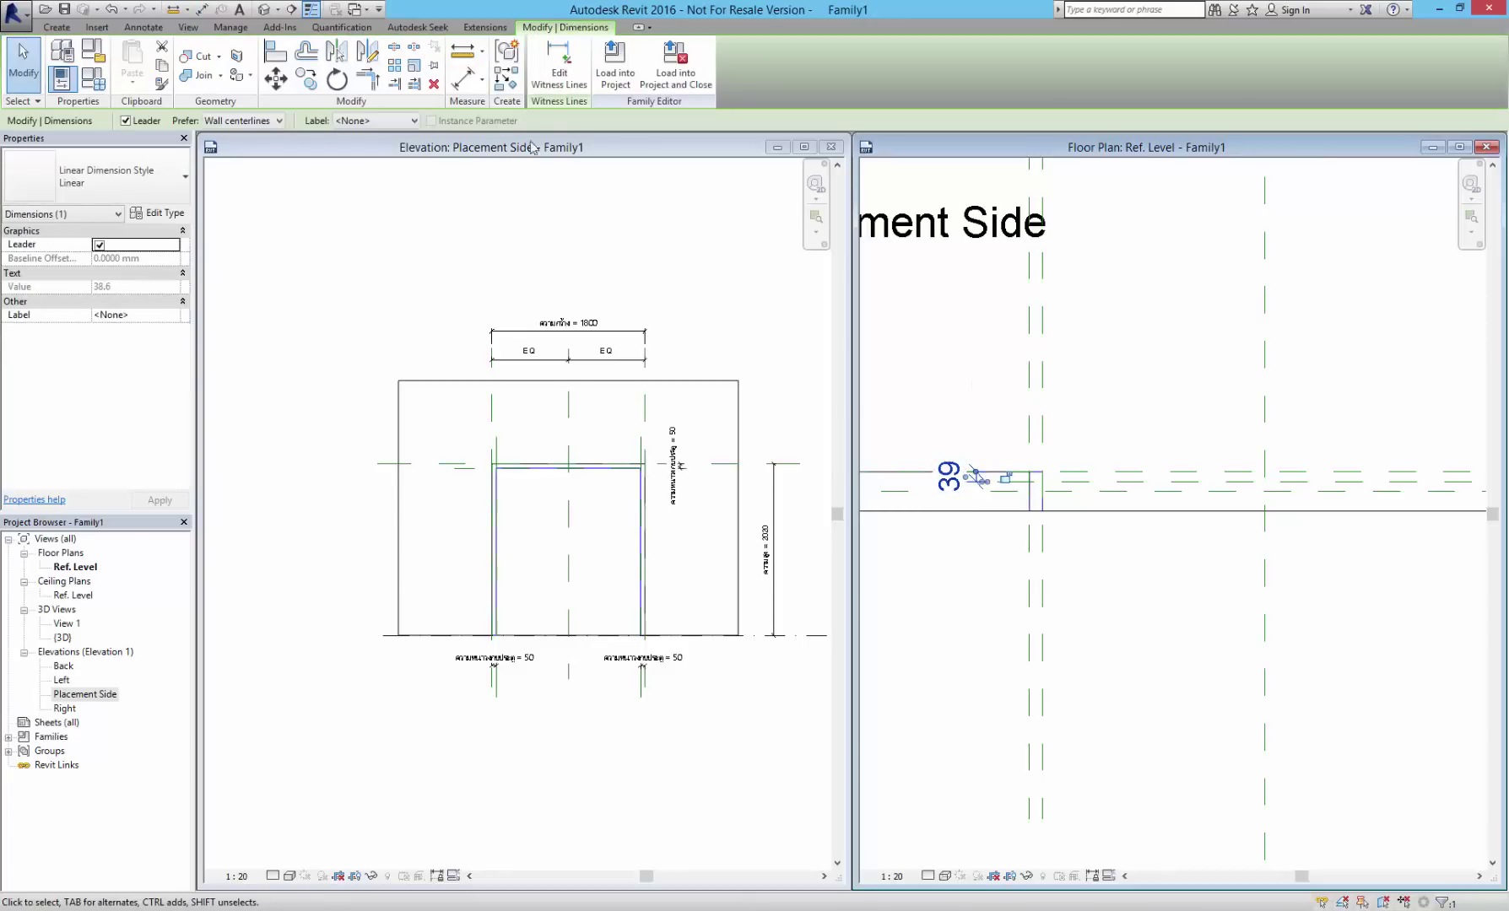
left_click(403, 121)
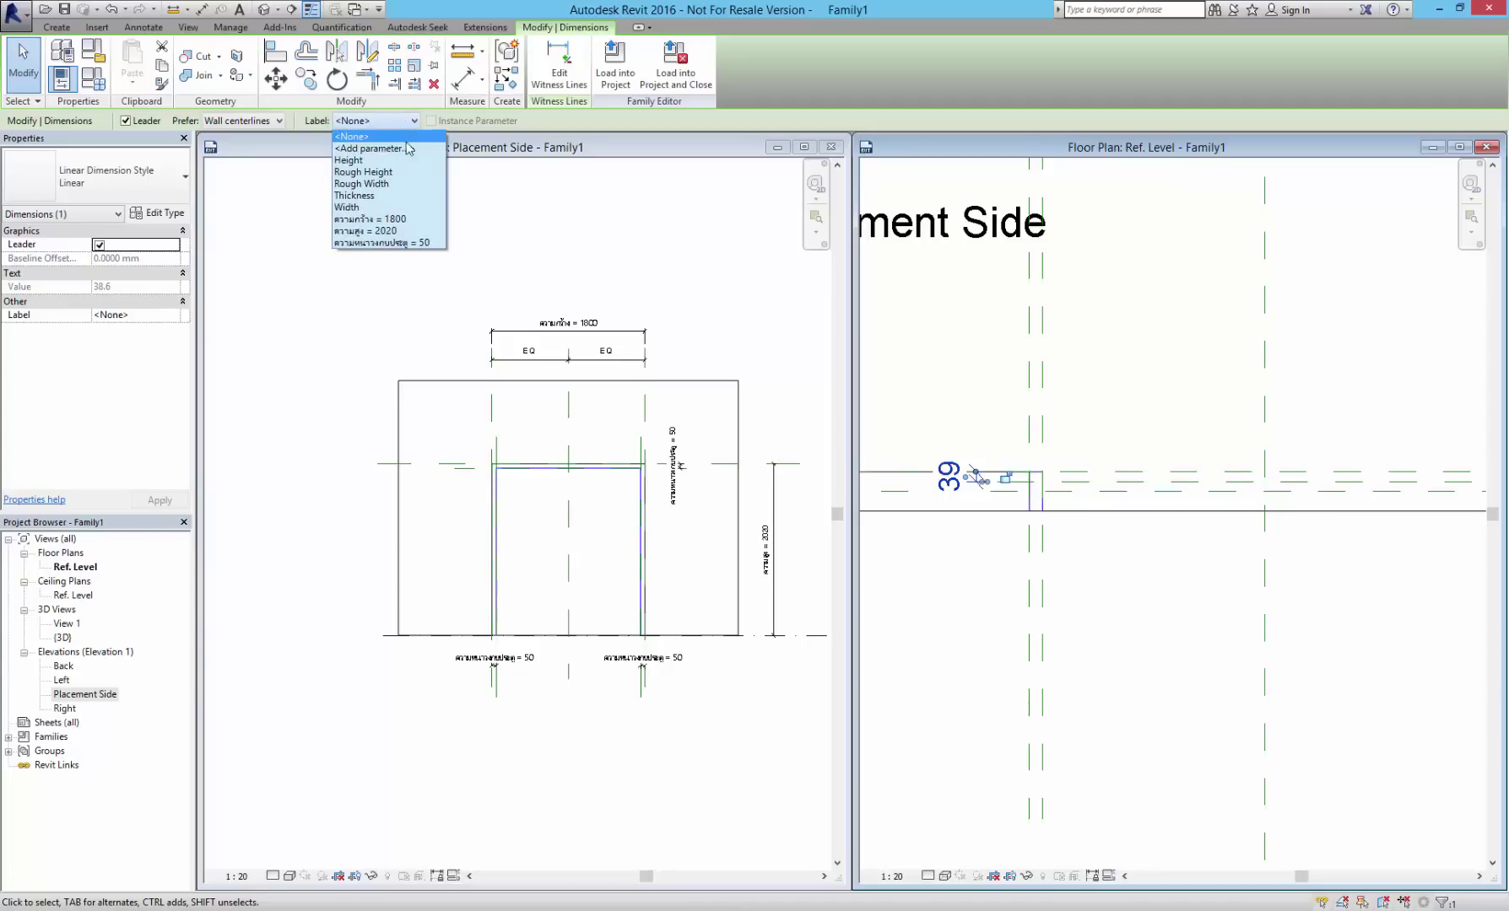
left_click(407, 149)
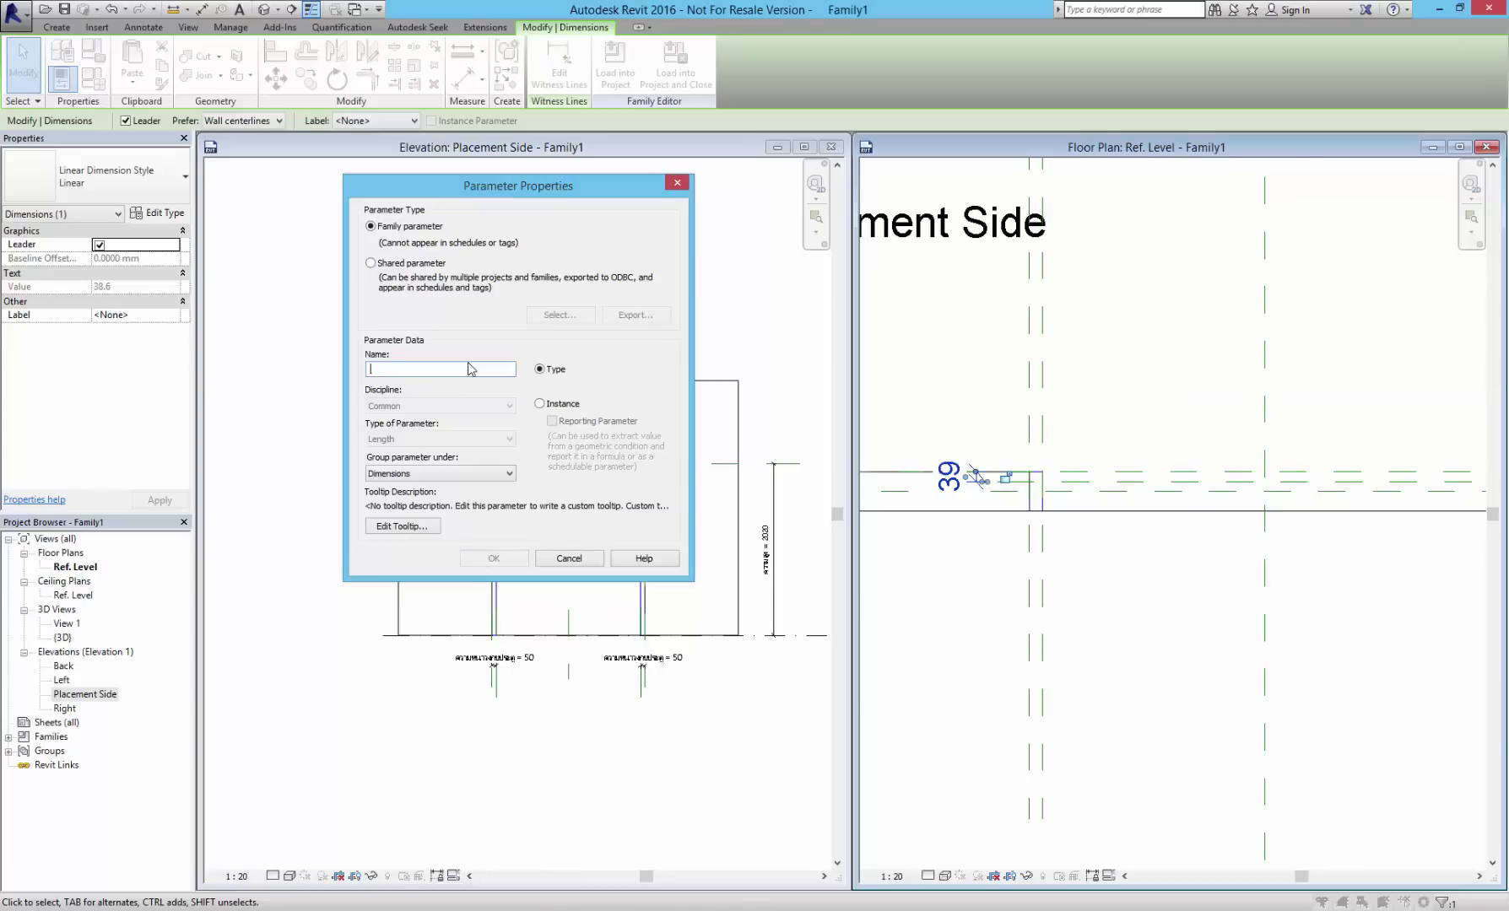
- Create the Thai-named door-thickness parameter and set its value to 50 in Family Types
type("ความหนาบานประตู")
left_click(494, 557)
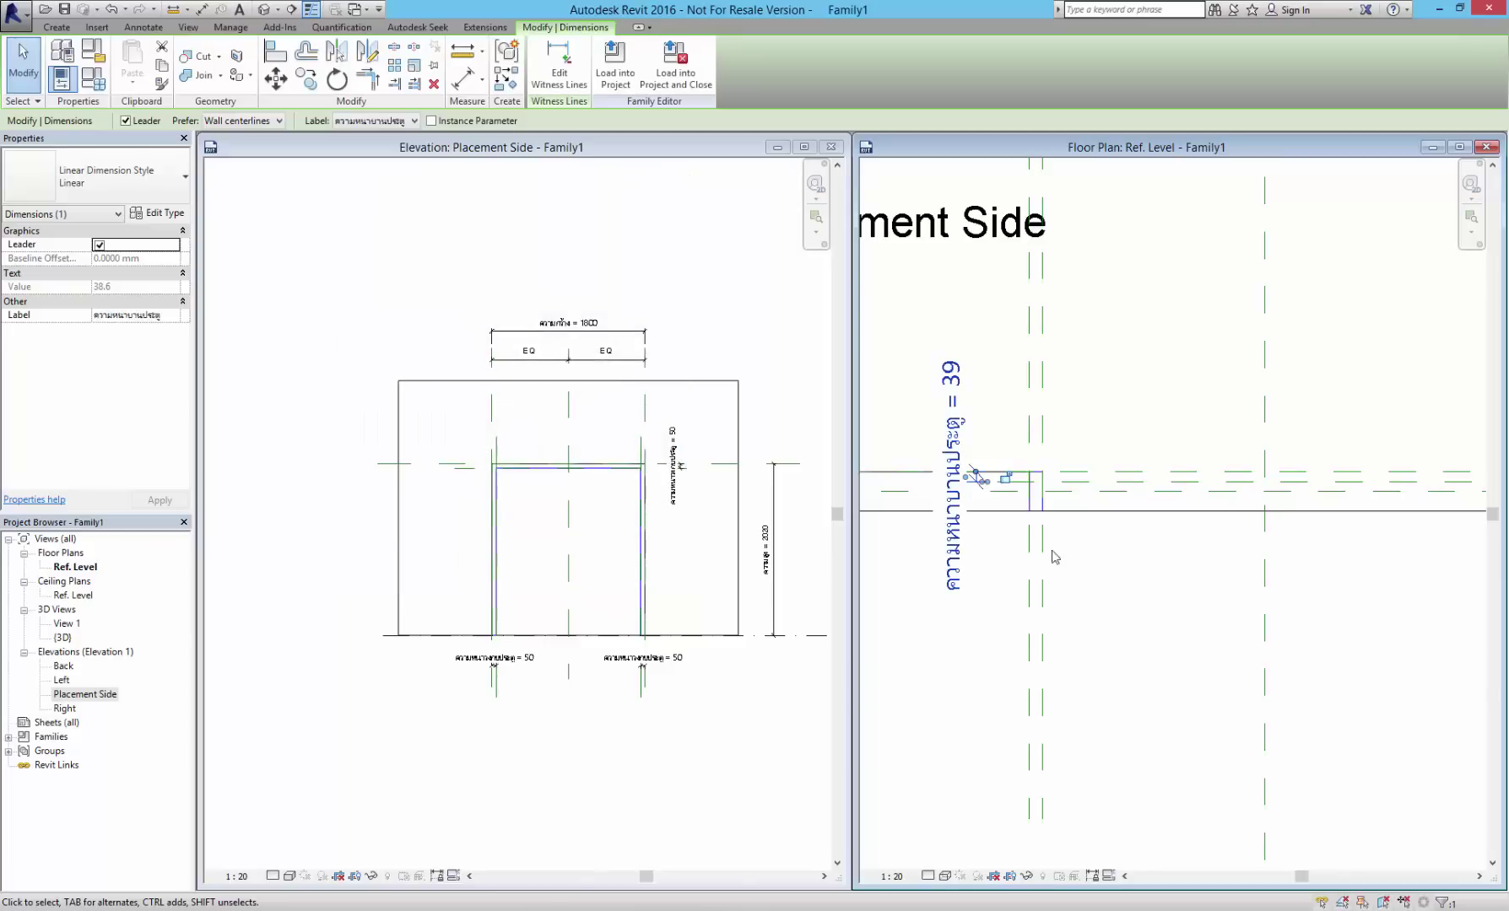
left_click(93, 78)
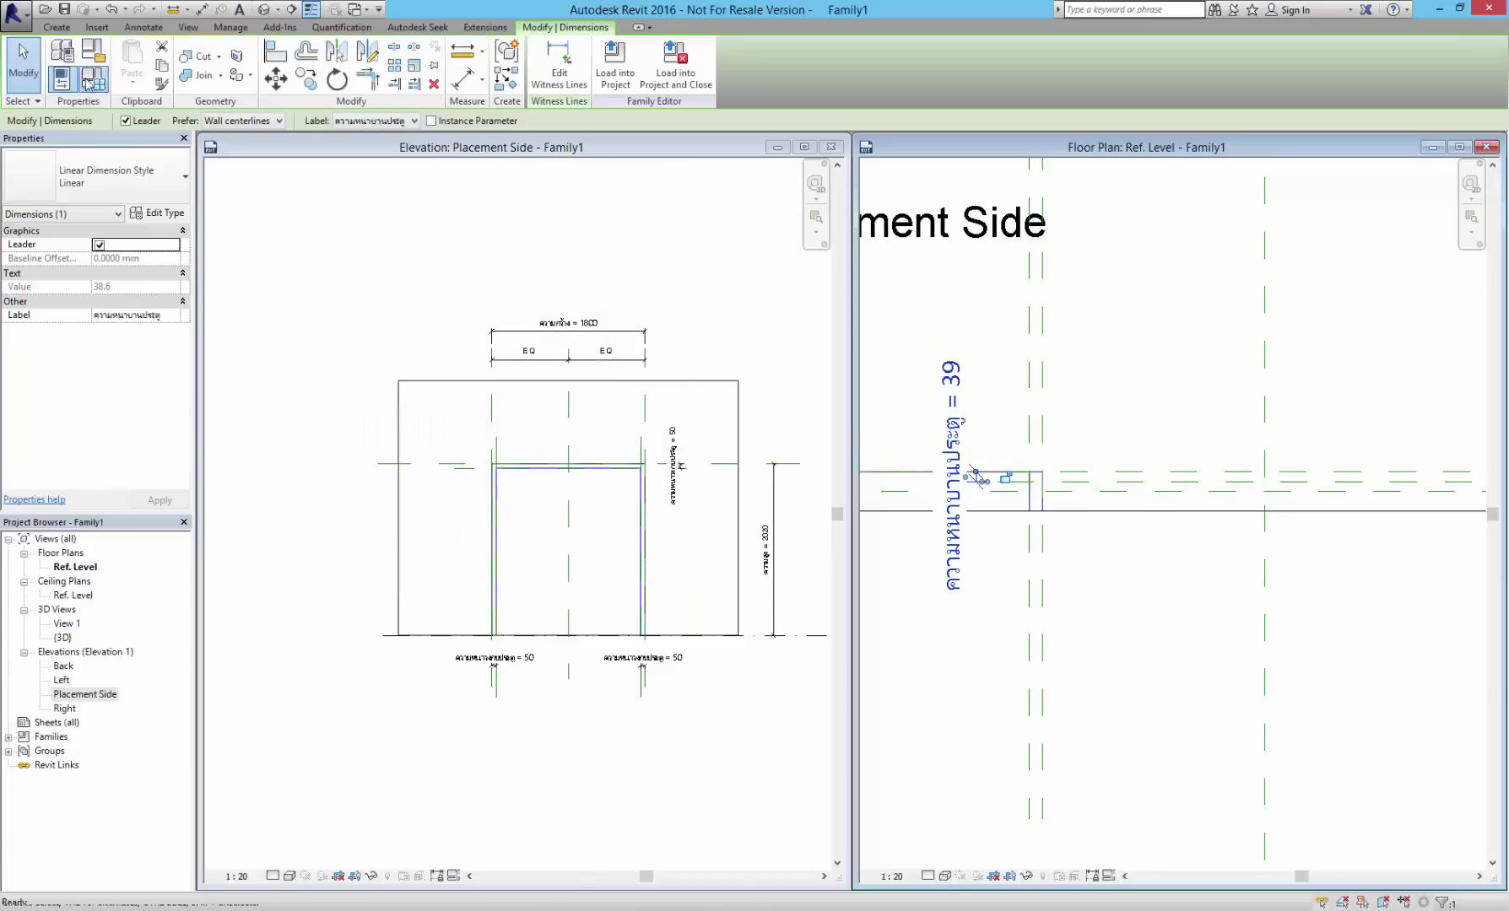
left_click(1171, 461)
type("50")
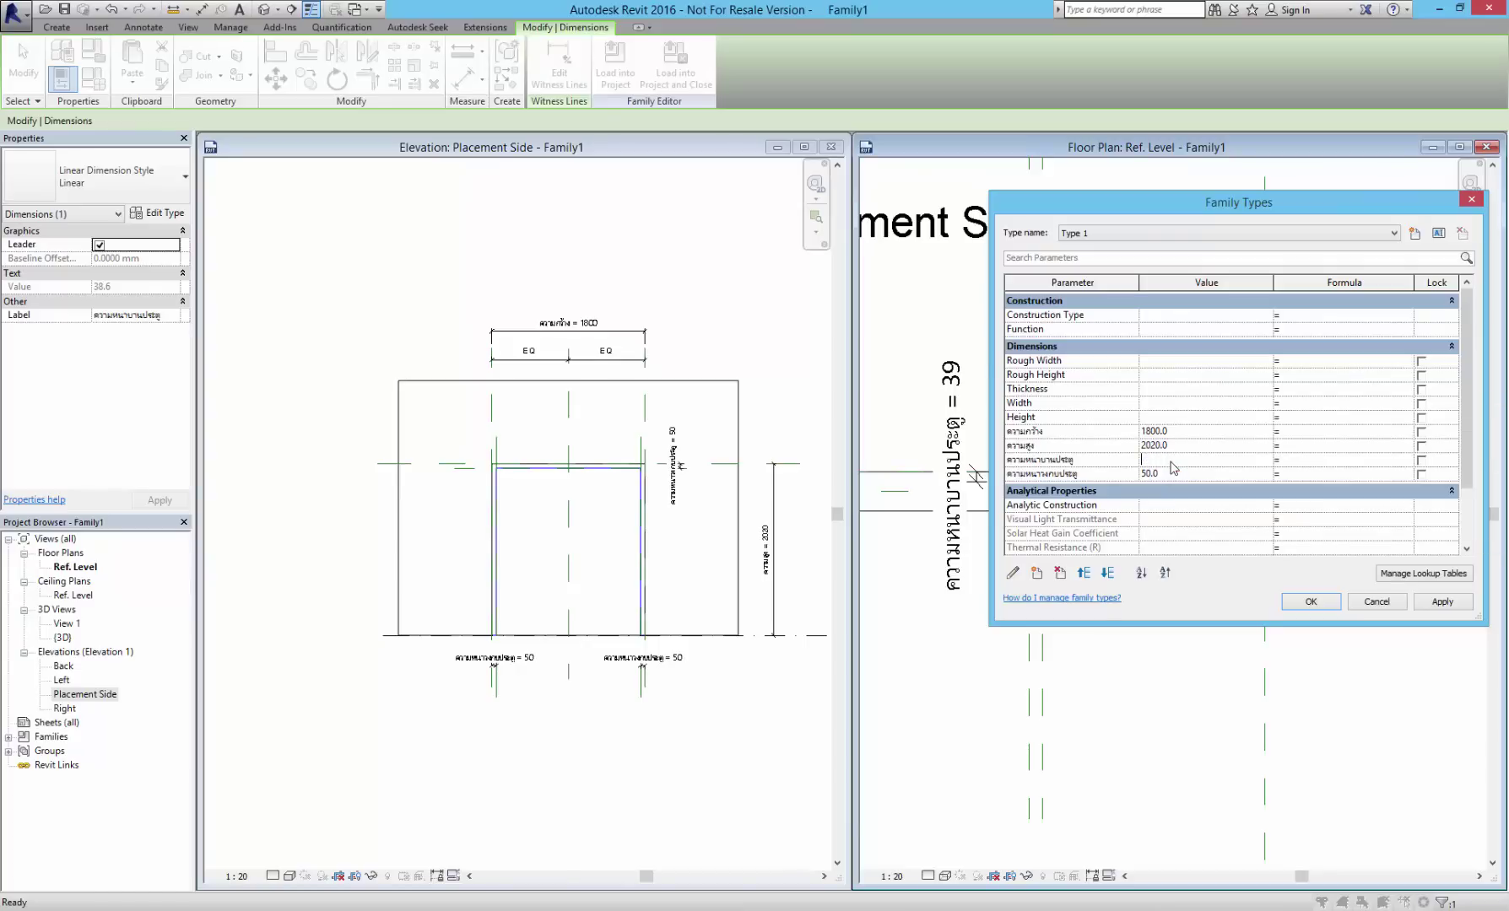
left_click(1316, 604)
- Make the Placement Side elevation the working view with the Create tools shown
middle_click_drag(1225, 604, 1141, 626)
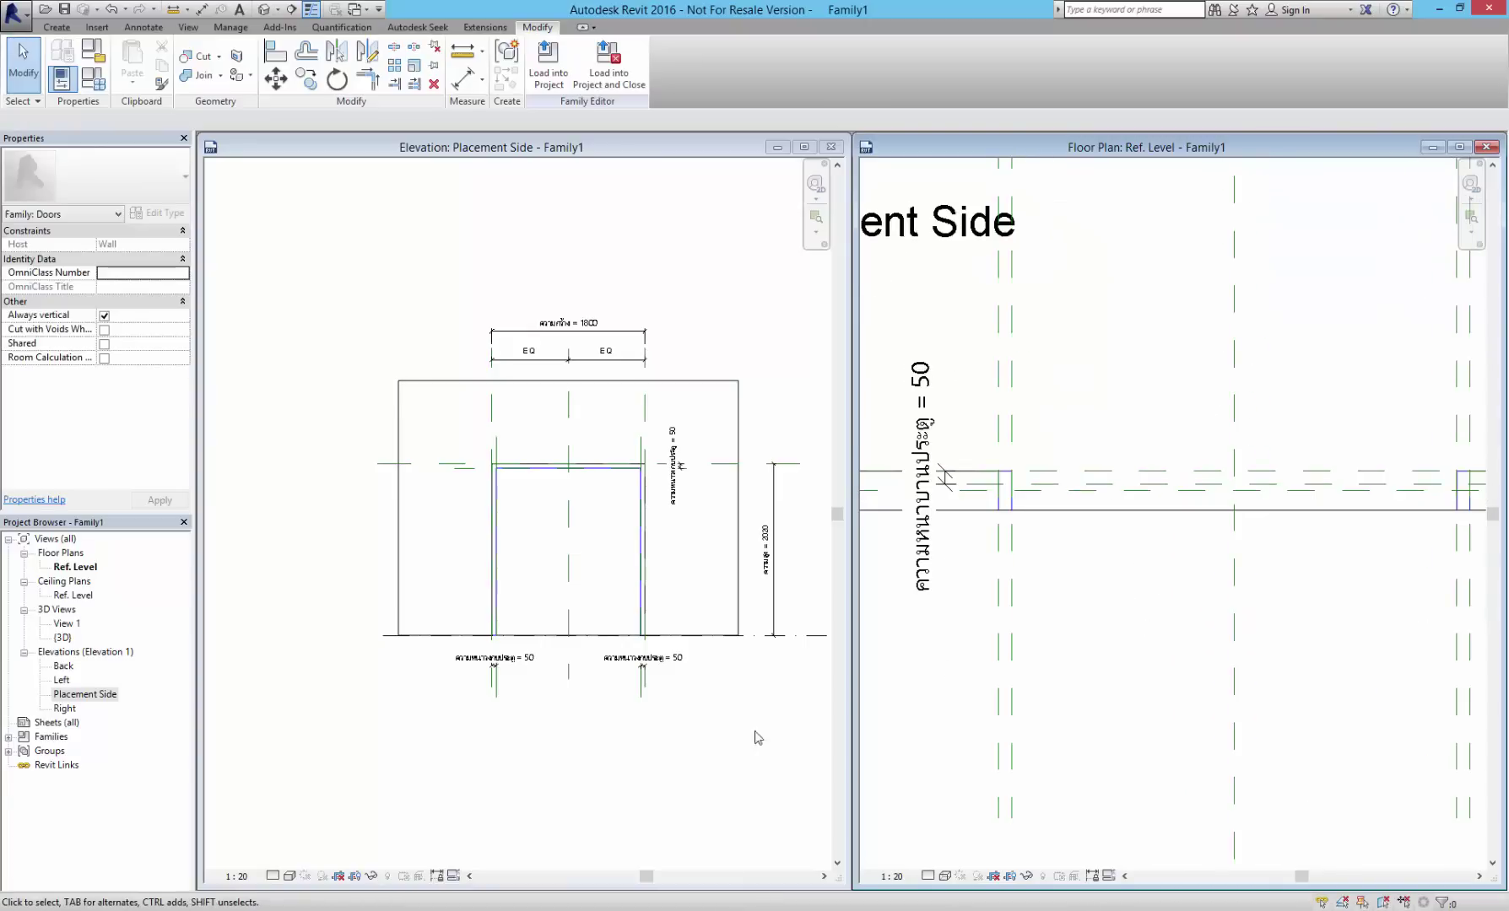
left_click(714, 761)
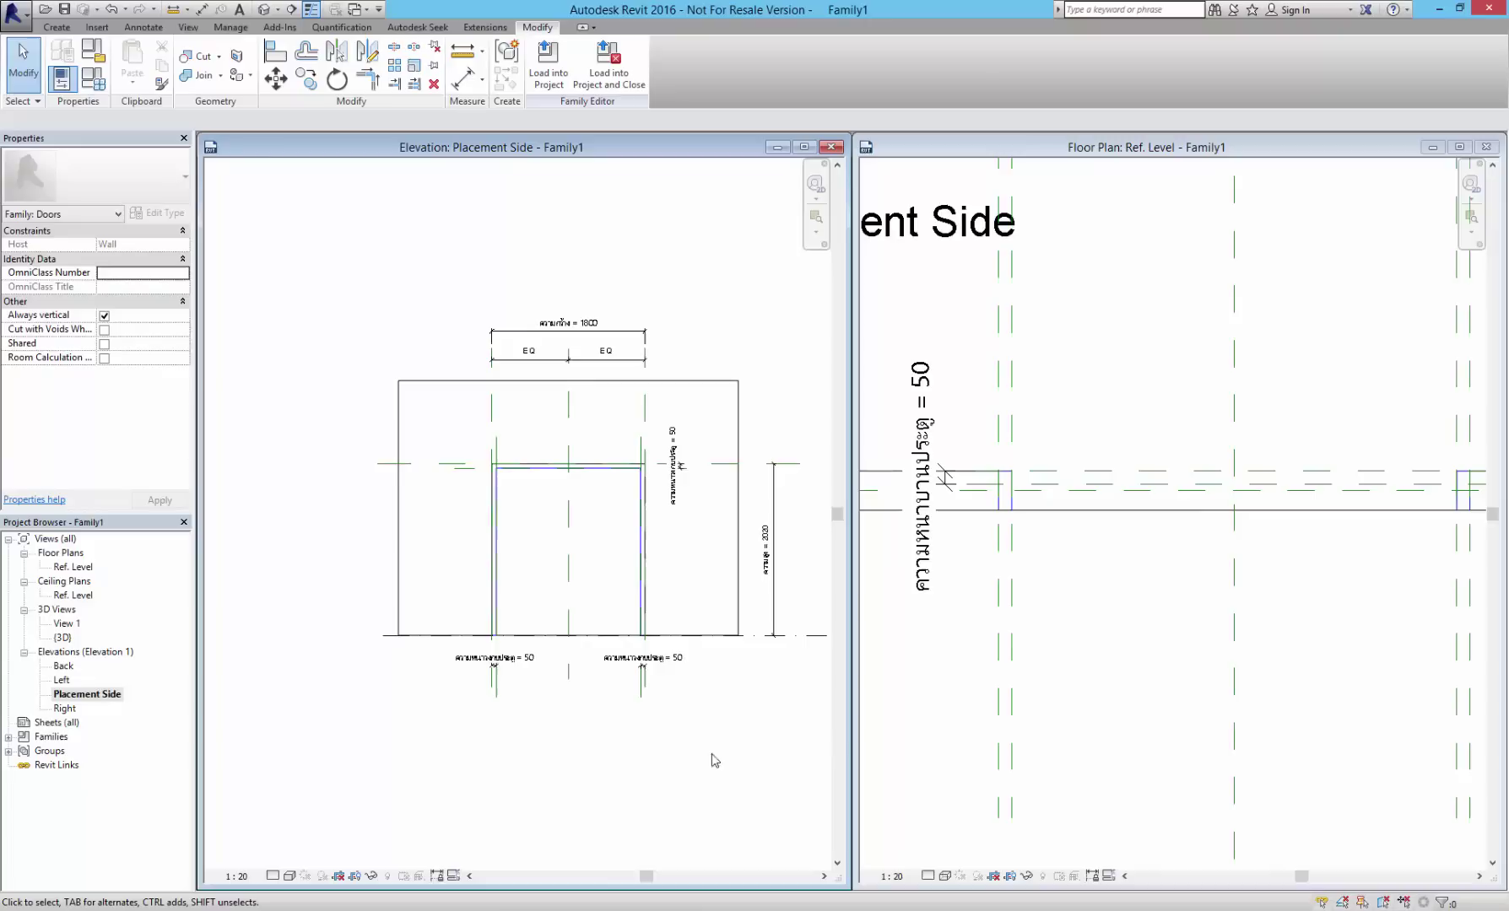
left_click(56, 27)
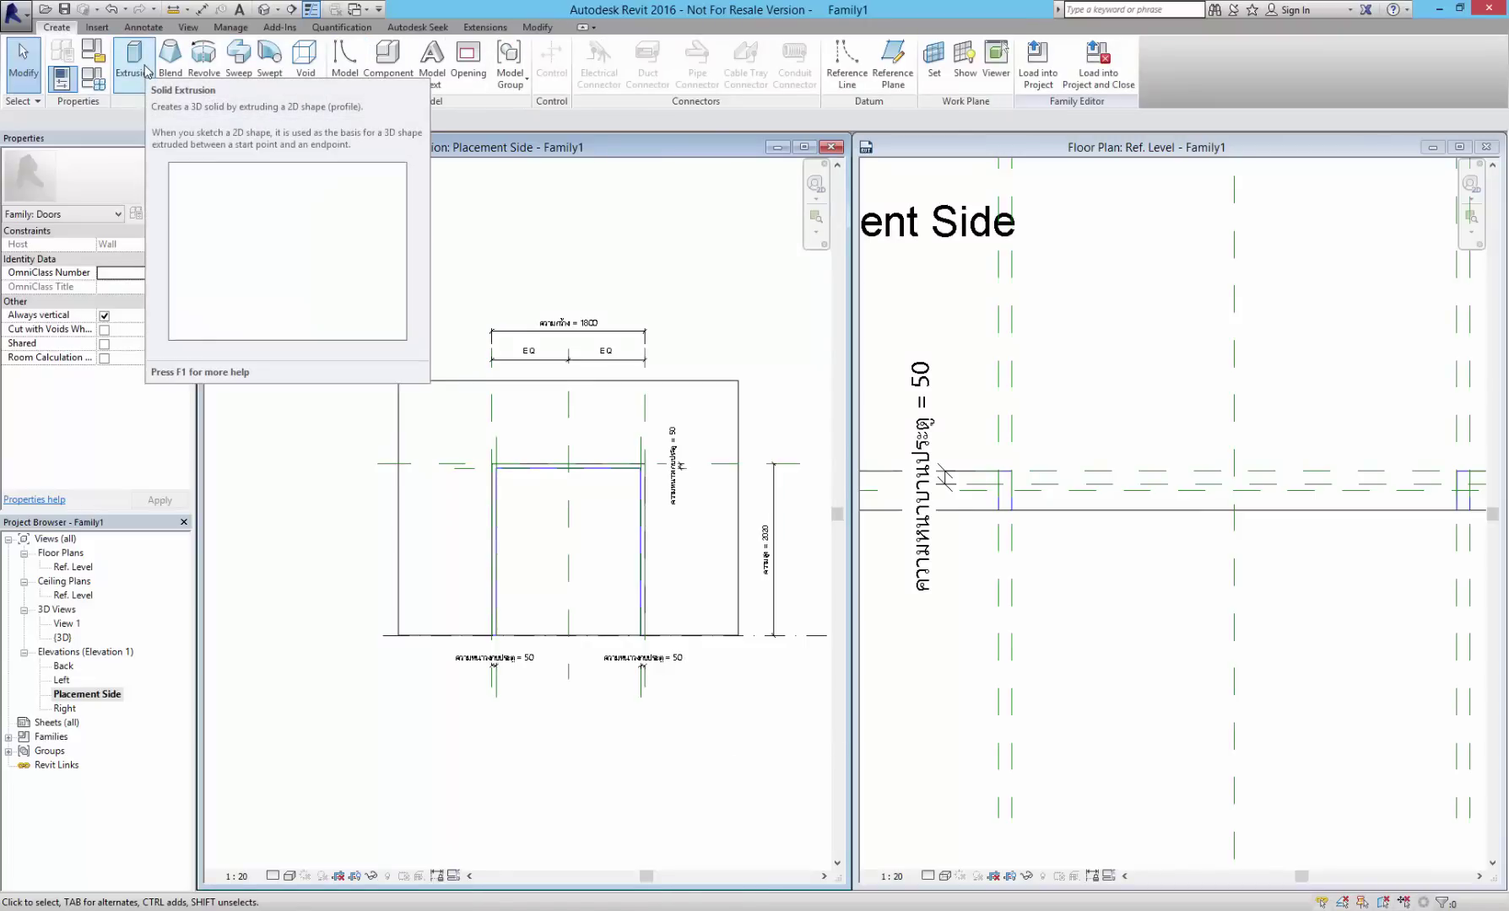
- Extrude a rectangle over the left half of the opening, locking its edges to the reference planes
left_click(133, 59)
left_click(594, 56)
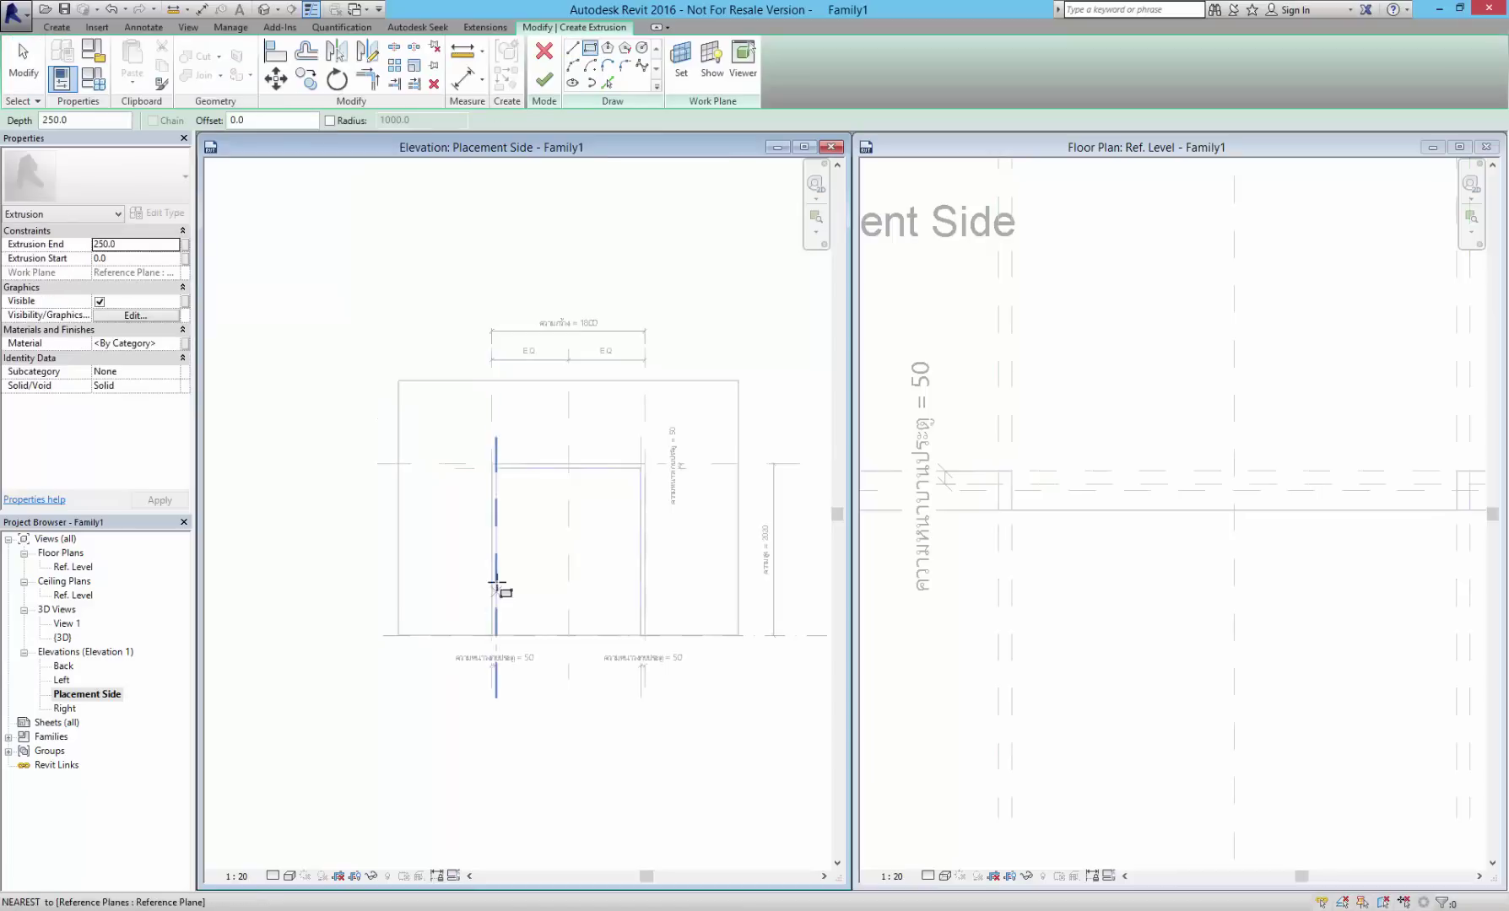
scroll(497, 589, "up", 3)
left_click(495, 362)
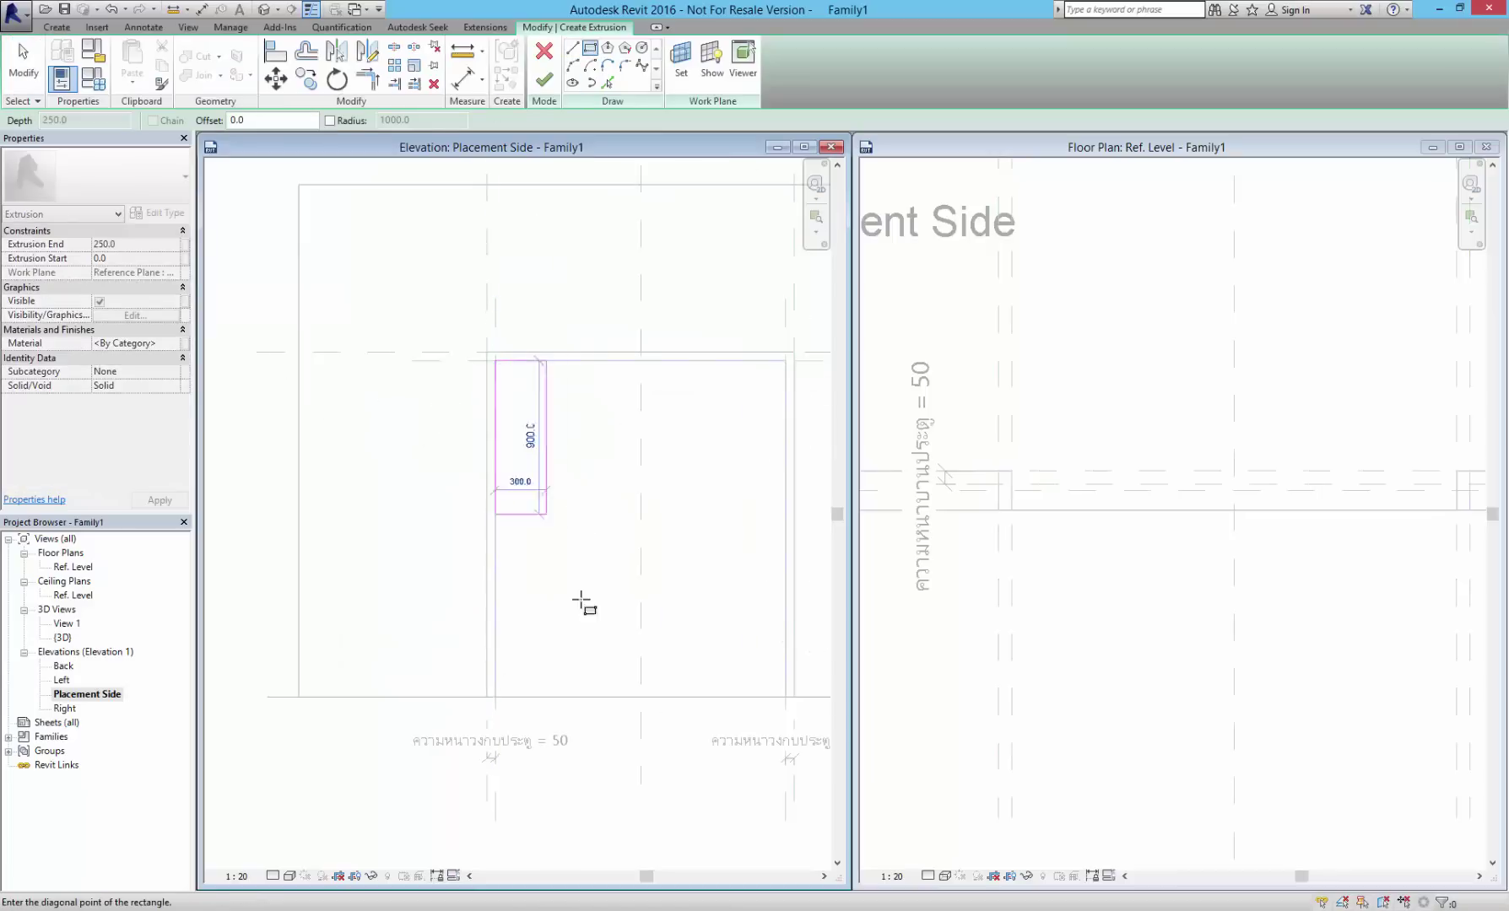
left_click(641, 697)
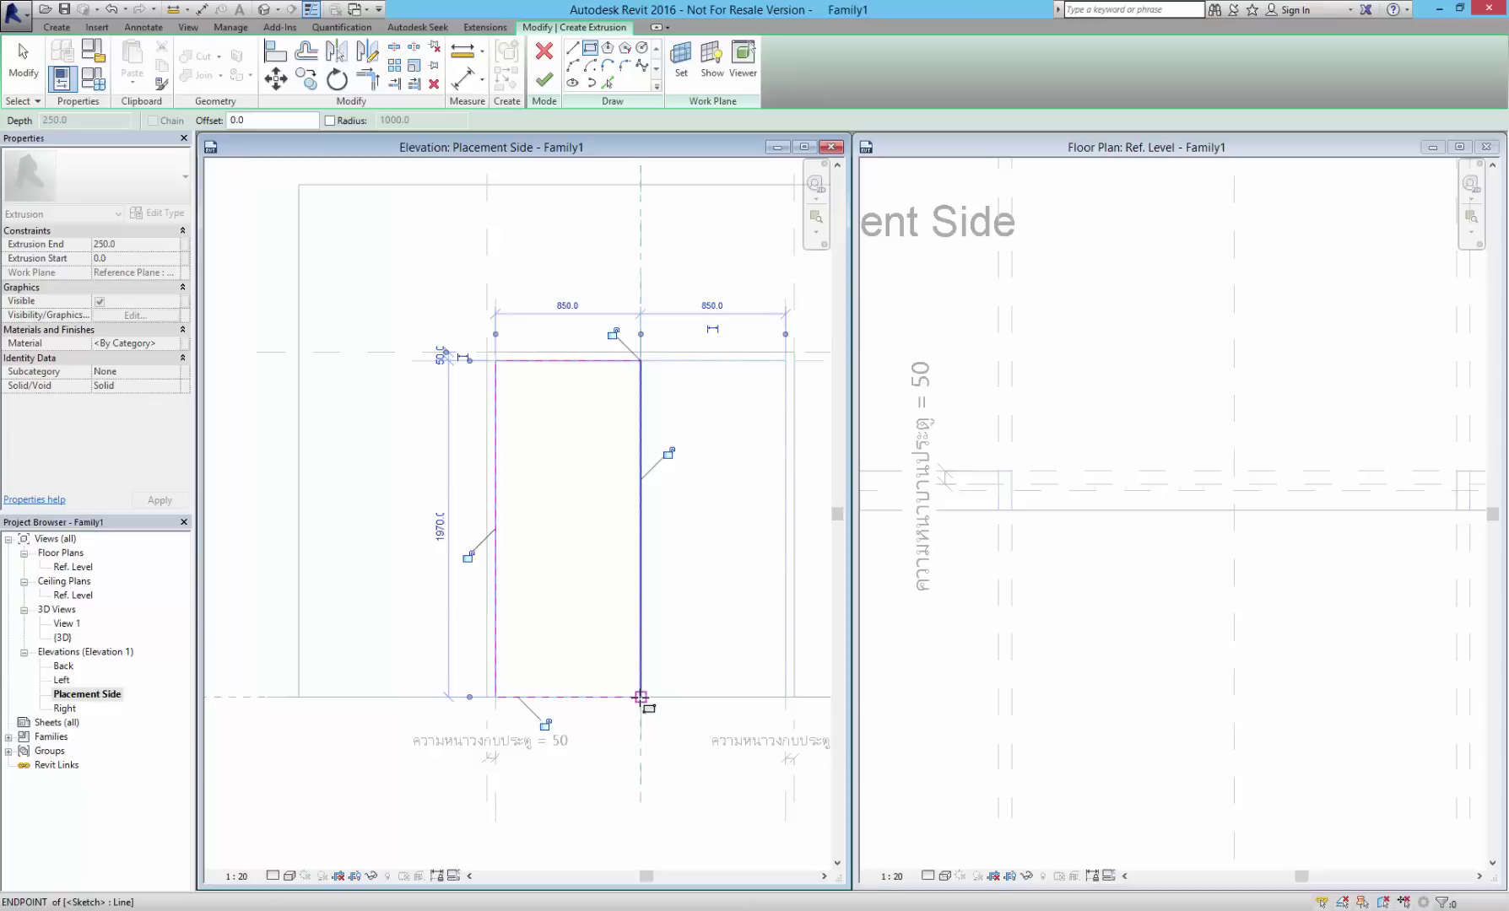
left_click(468, 556)
left_click(668, 454)
left_click(613, 334)
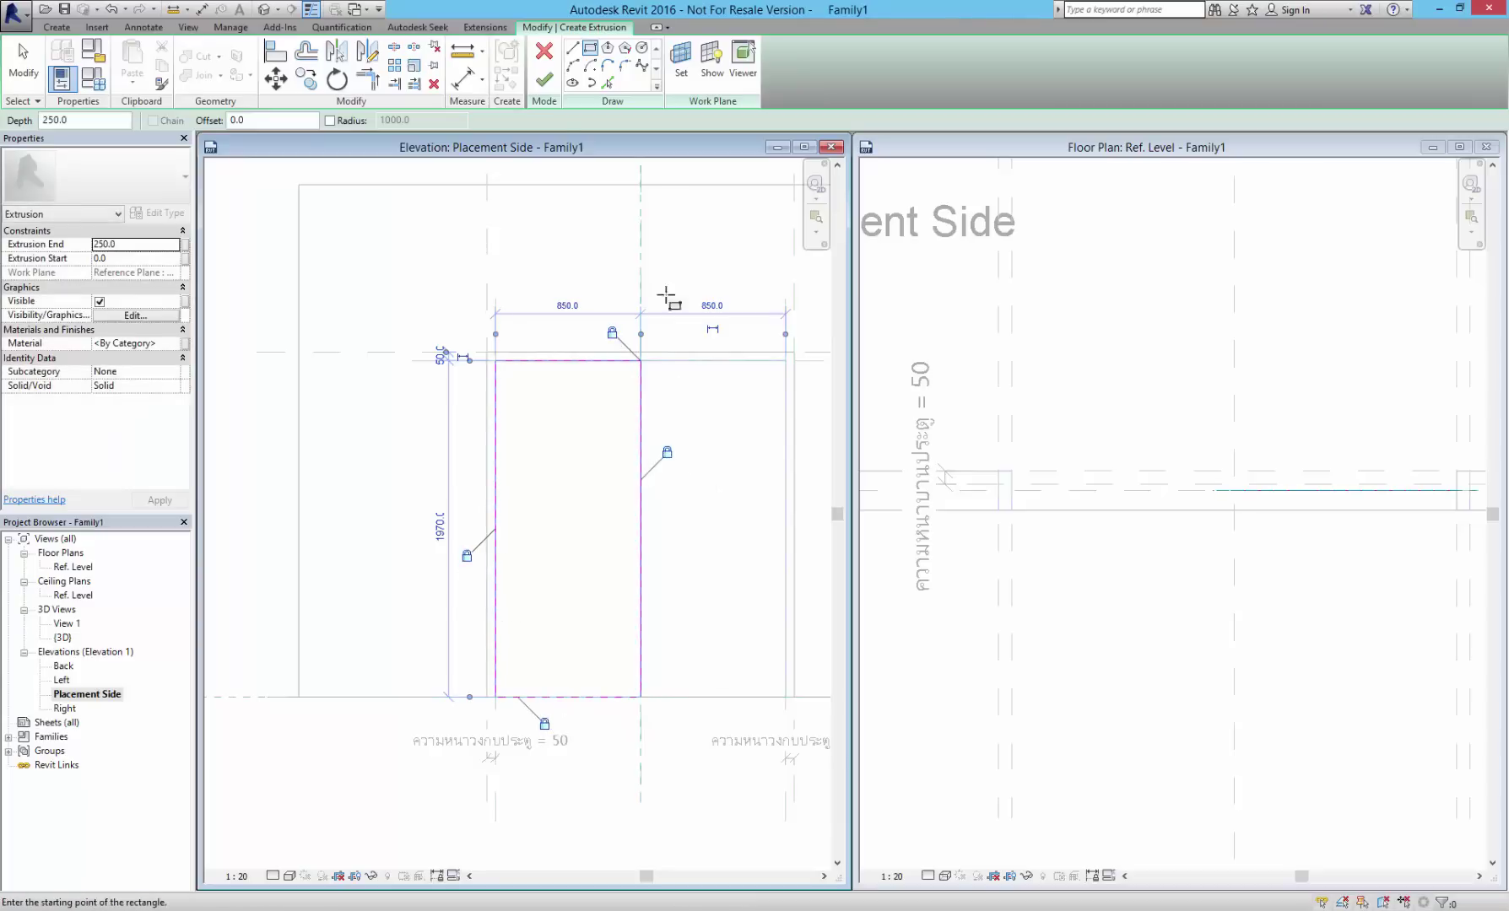
left_click(544, 79)
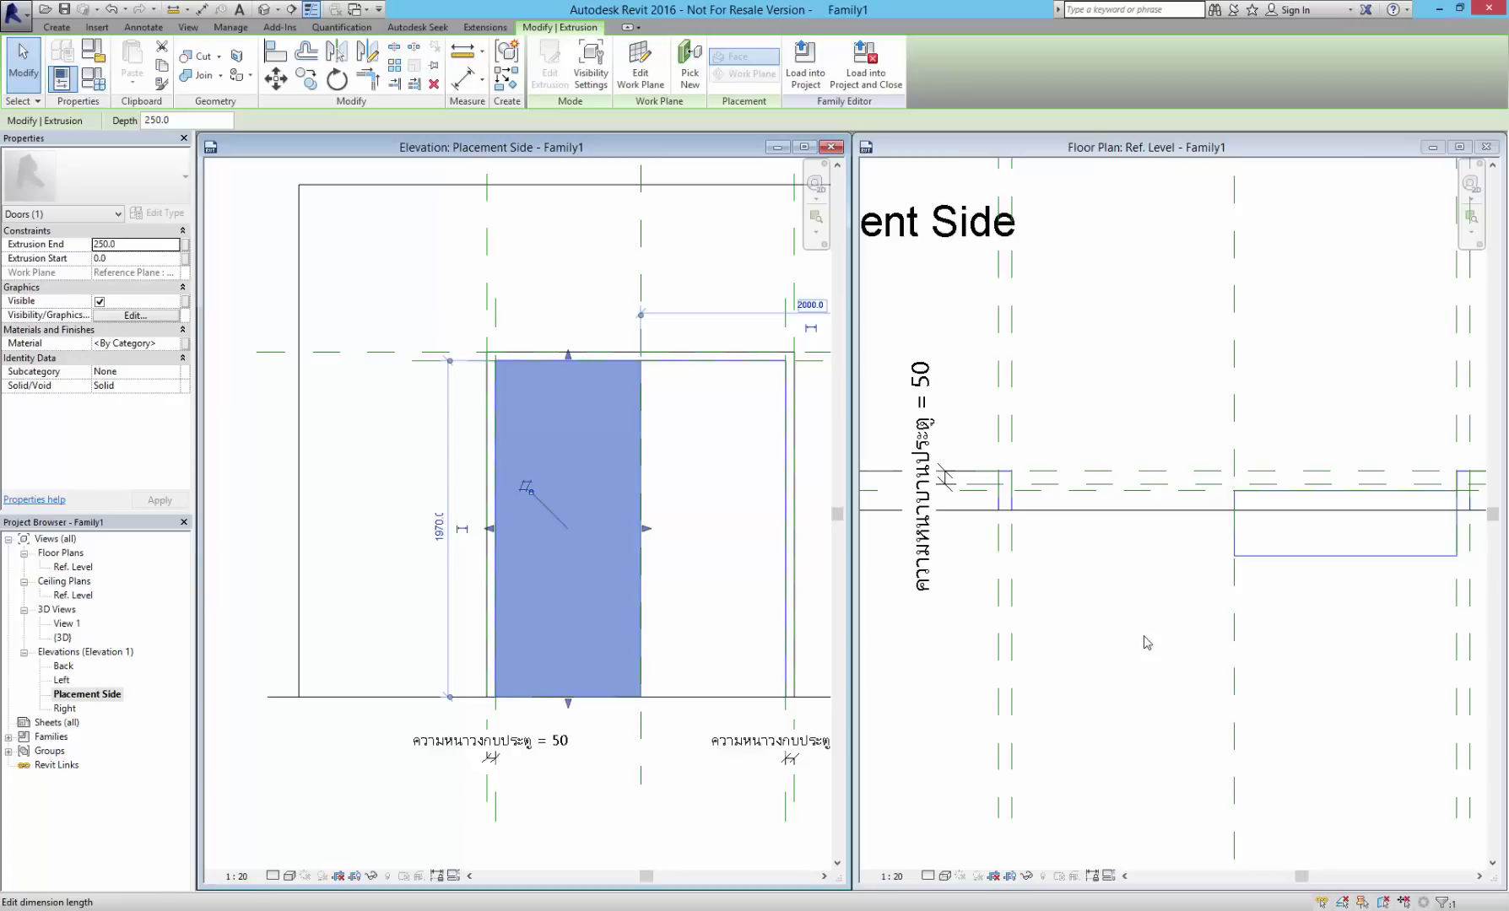
- In plan, drag the left leaf's faces onto the reference planes for a 50 thickness
left_click(1145, 640)
middle_click_drag(1279, 615, 1121, 684)
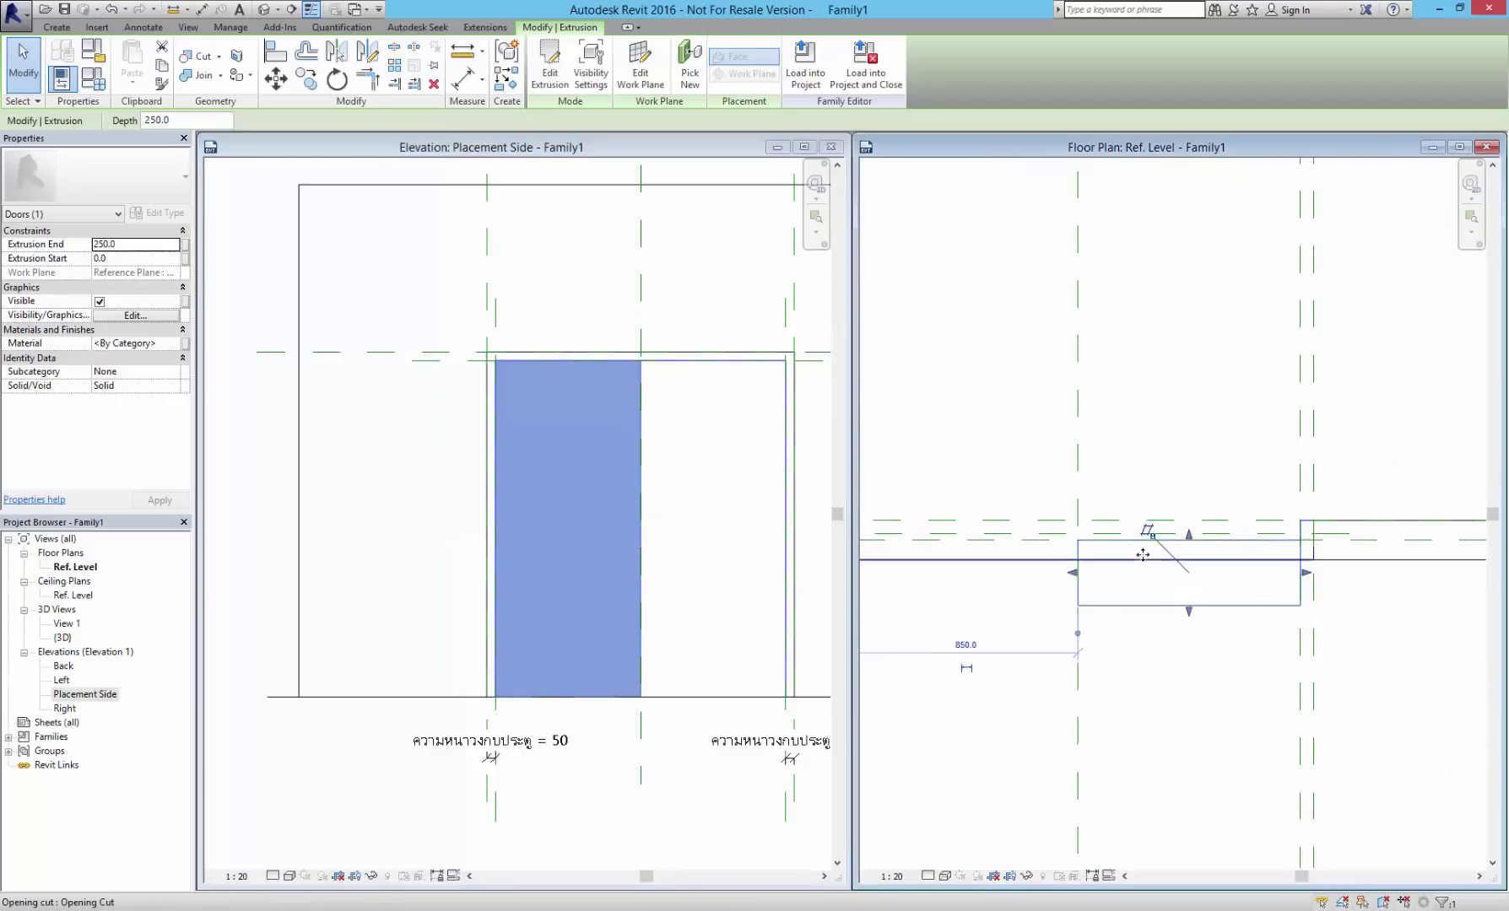
left_click_drag(1188, 535, 1189, 521)
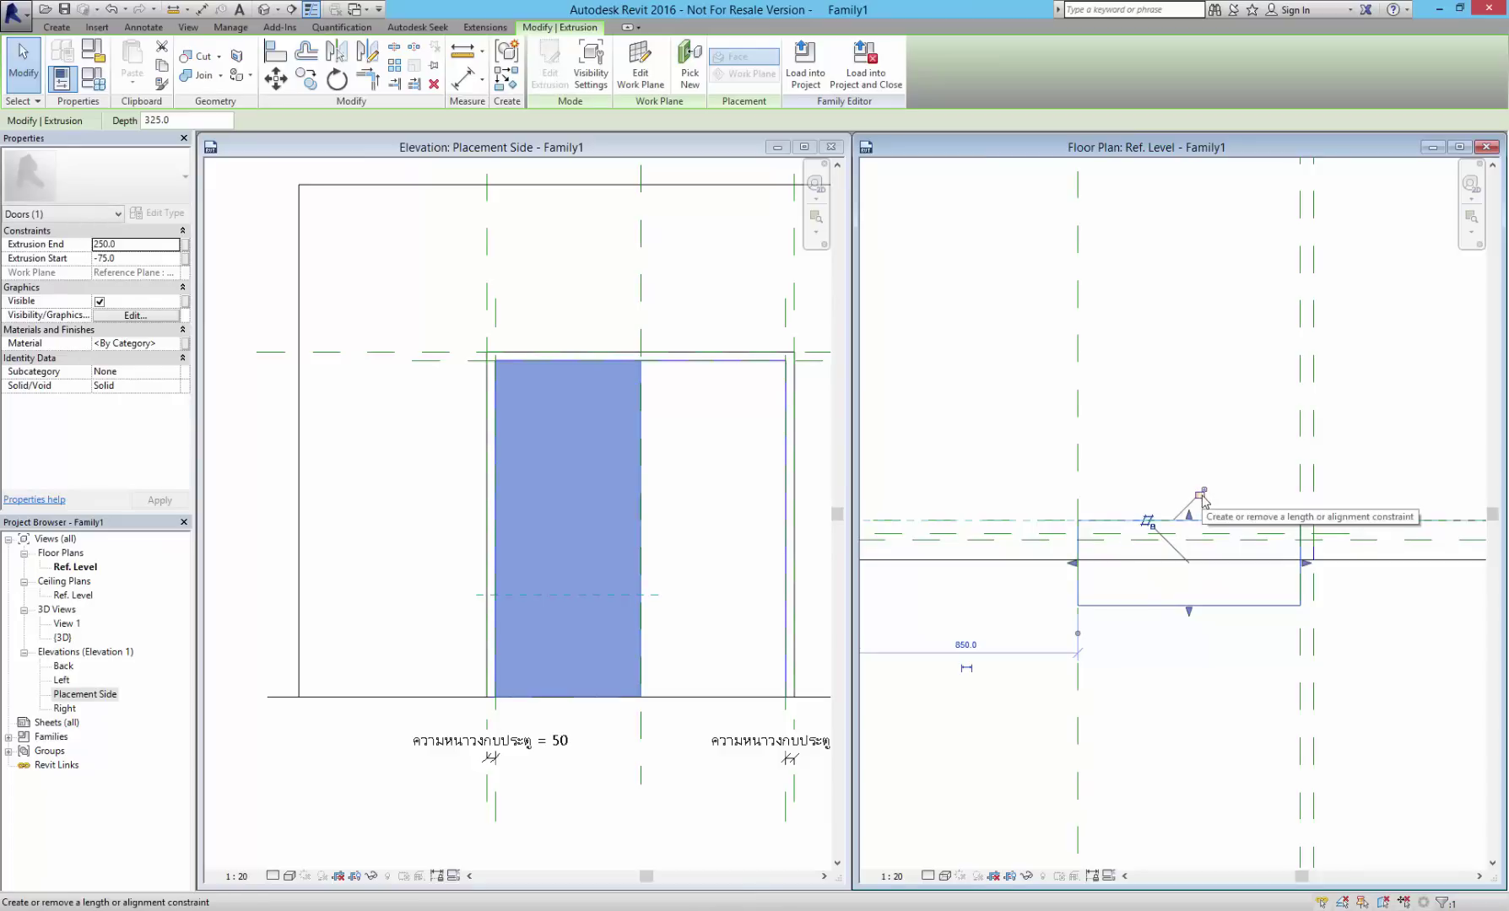
mouse_move(1189, 611)
left_mouse_down()
mouse_move(1189, 523)
mouse_move(1192, 540)
left_mouse_up()
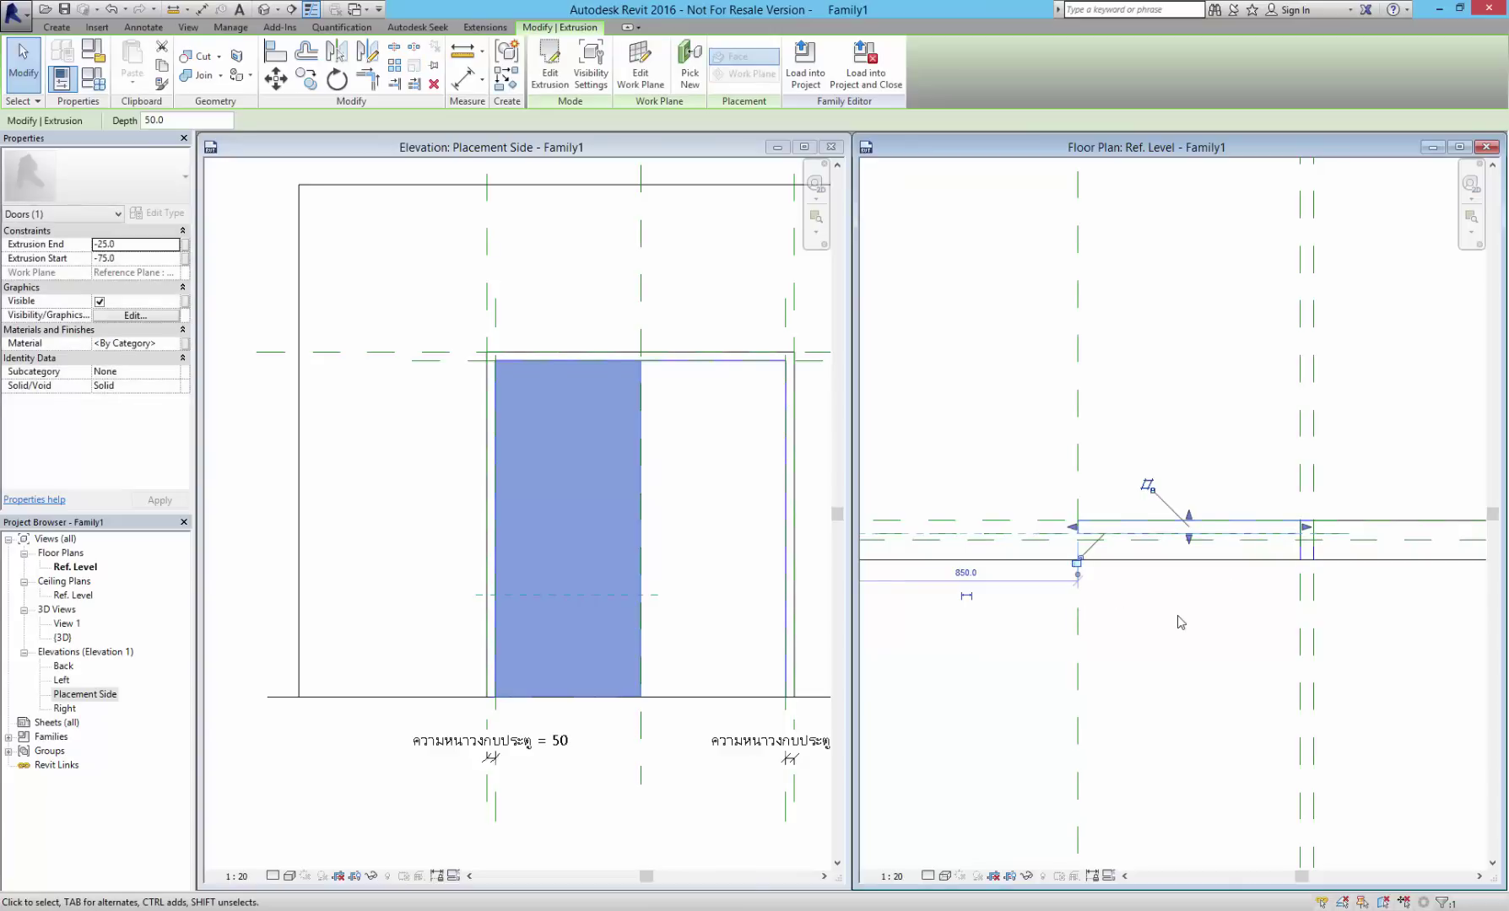
middle_click_drag(1176, 623, 1262, 641)
scroll(1179, 577, "up", 2)
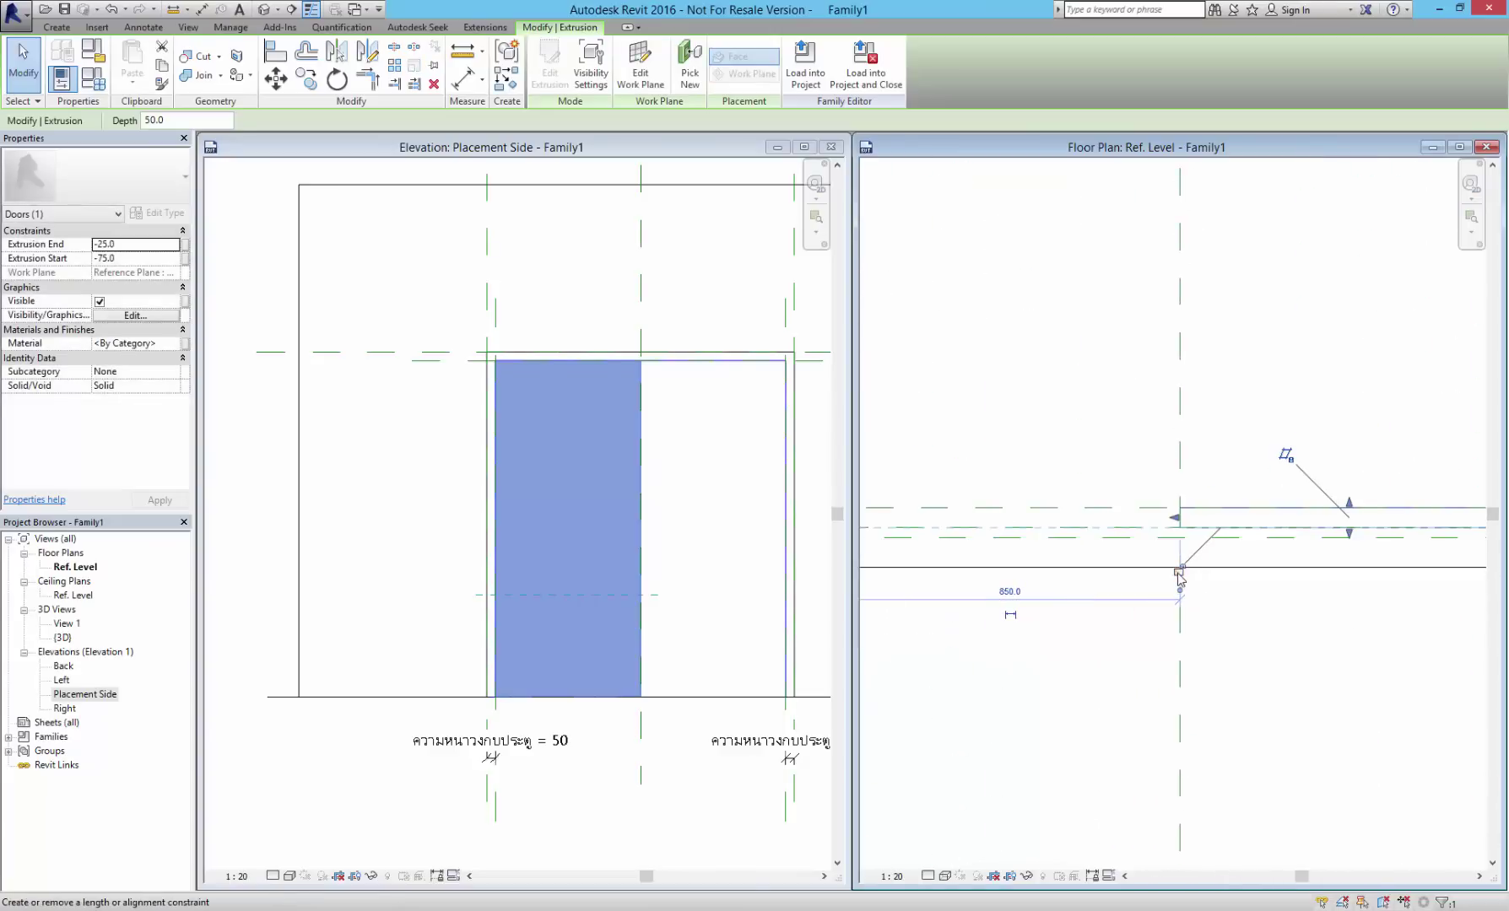
left_click(1331, 633)
left_click(685, 662)
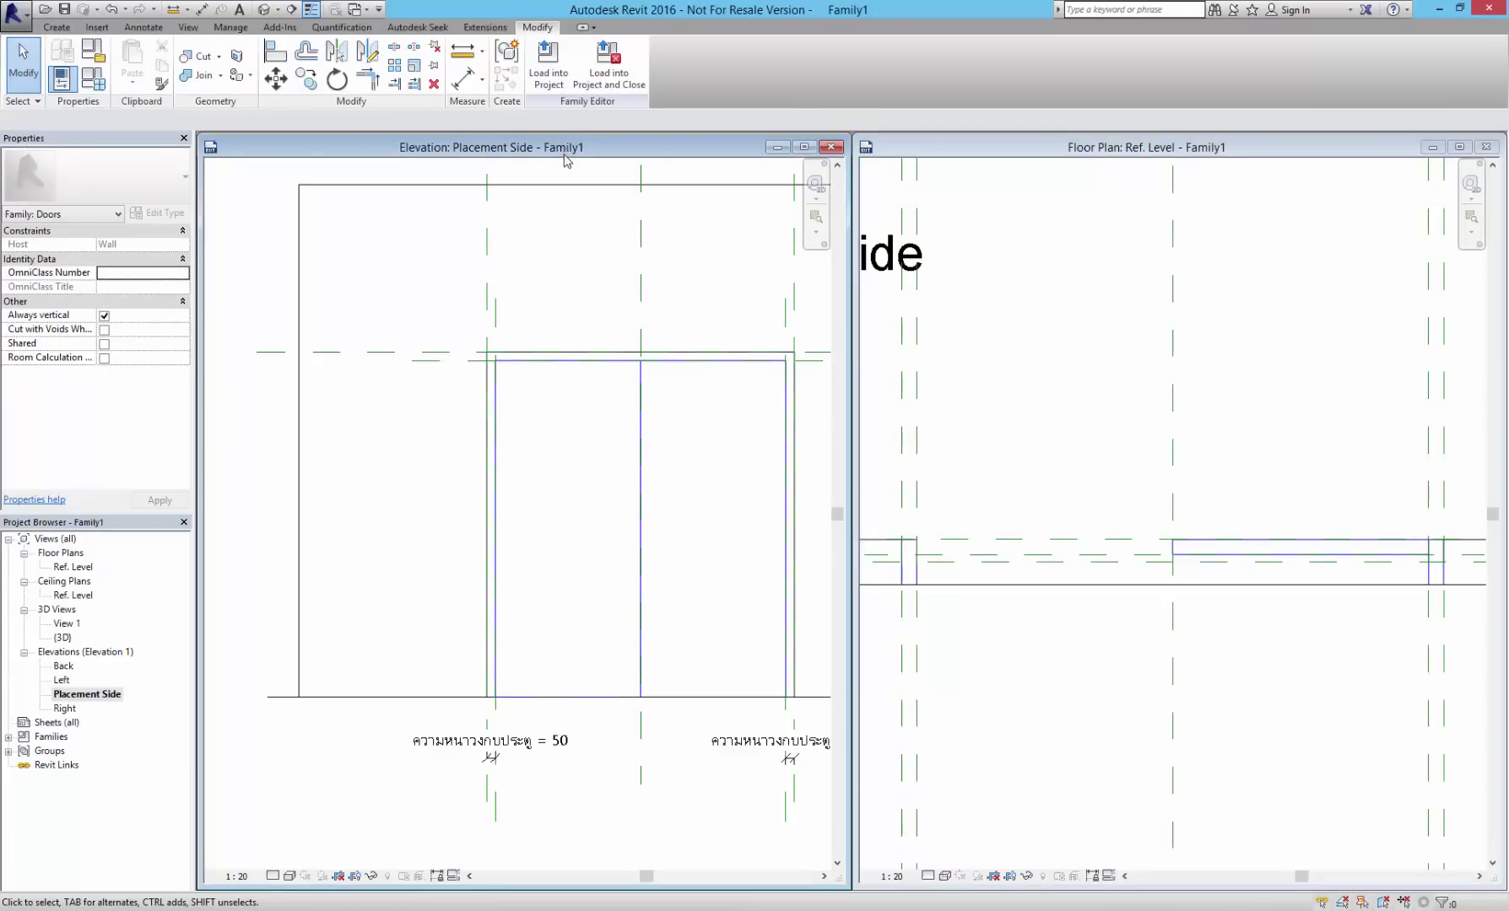
- Extrude a rectangle over the right half of the opening as the right door leaf
left_click(59, 27)
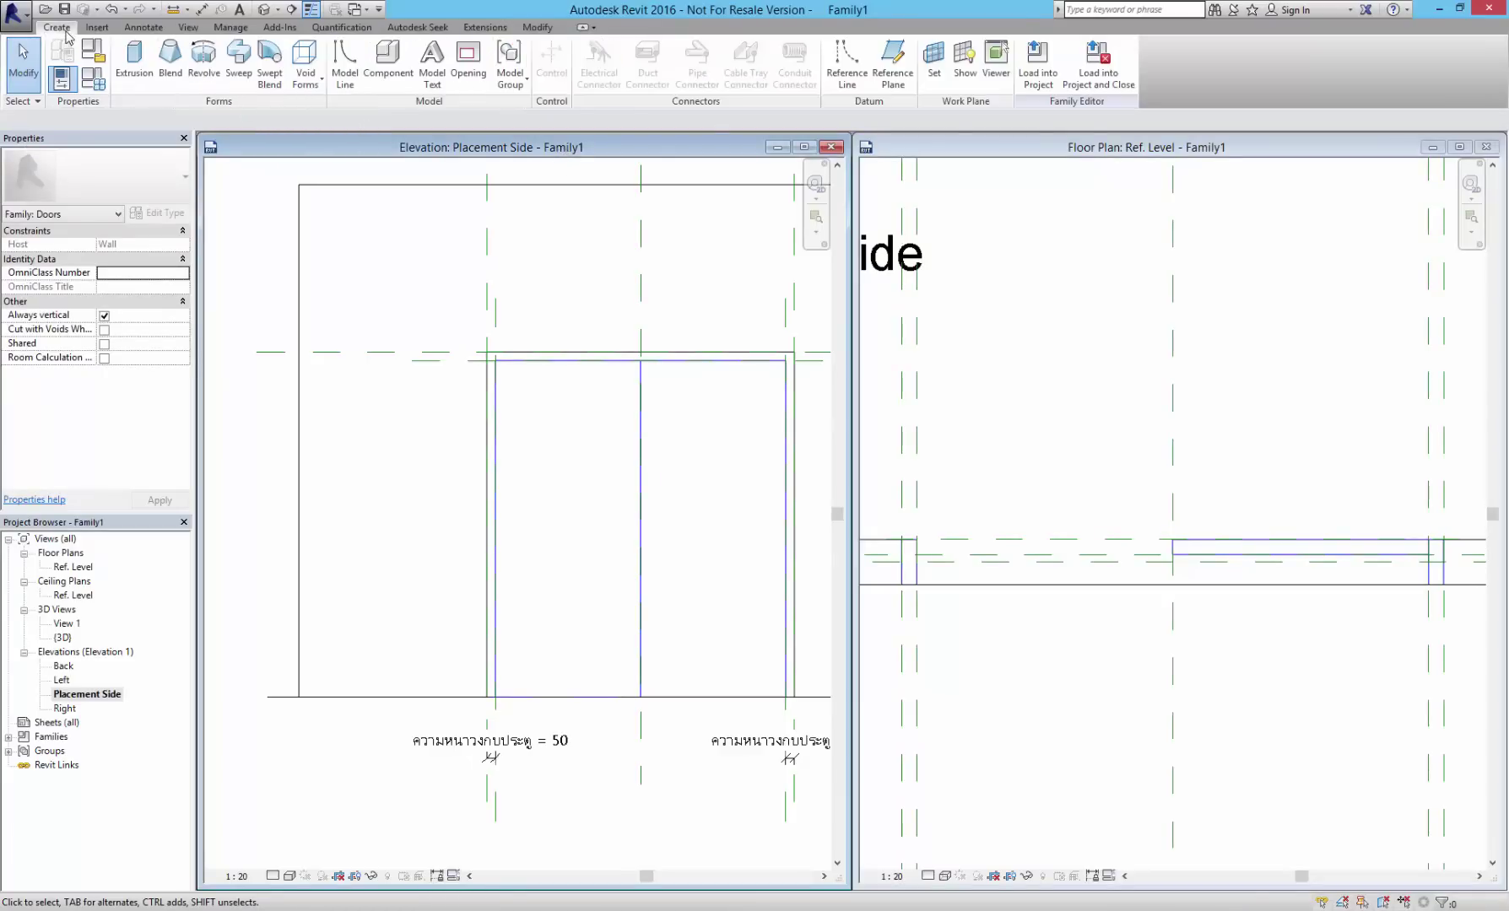
left_click(142, 76)
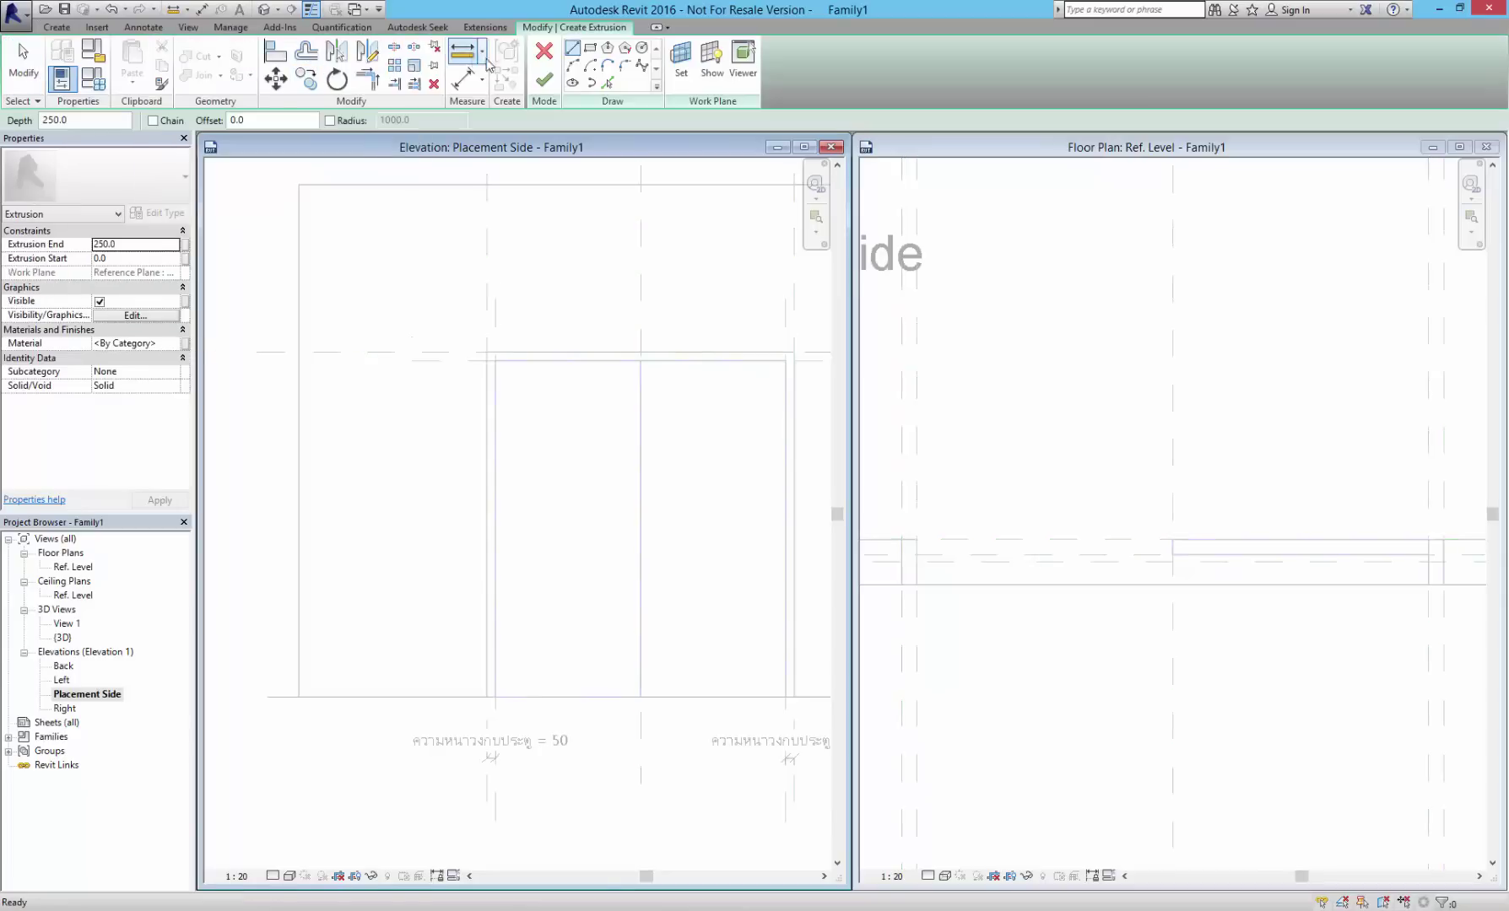
left_click(640, 360)
left_click(786, 697)
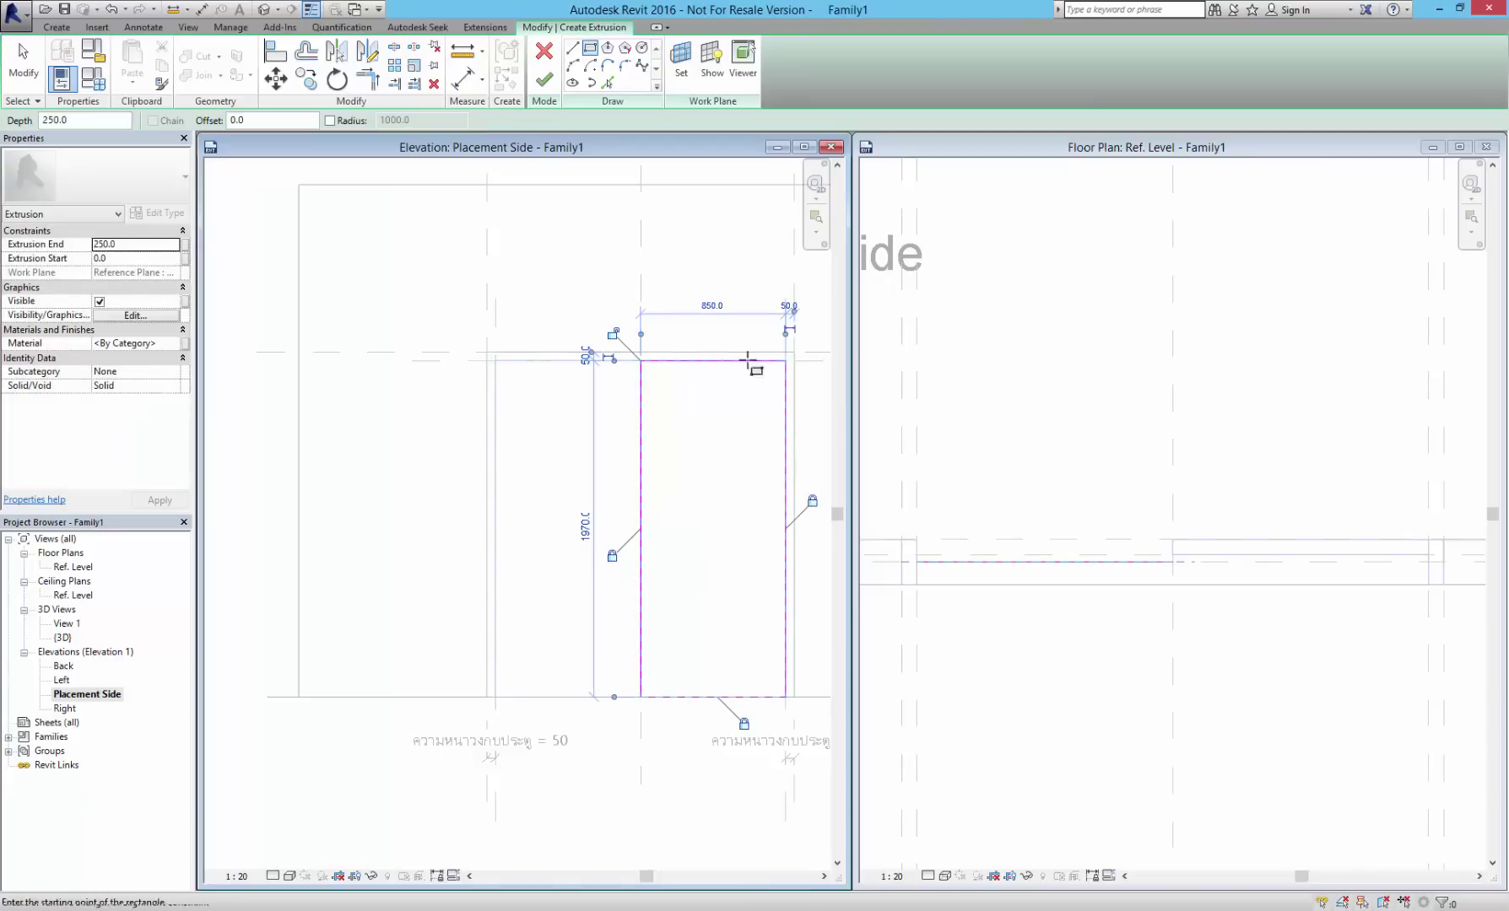
left_click(544, 79)
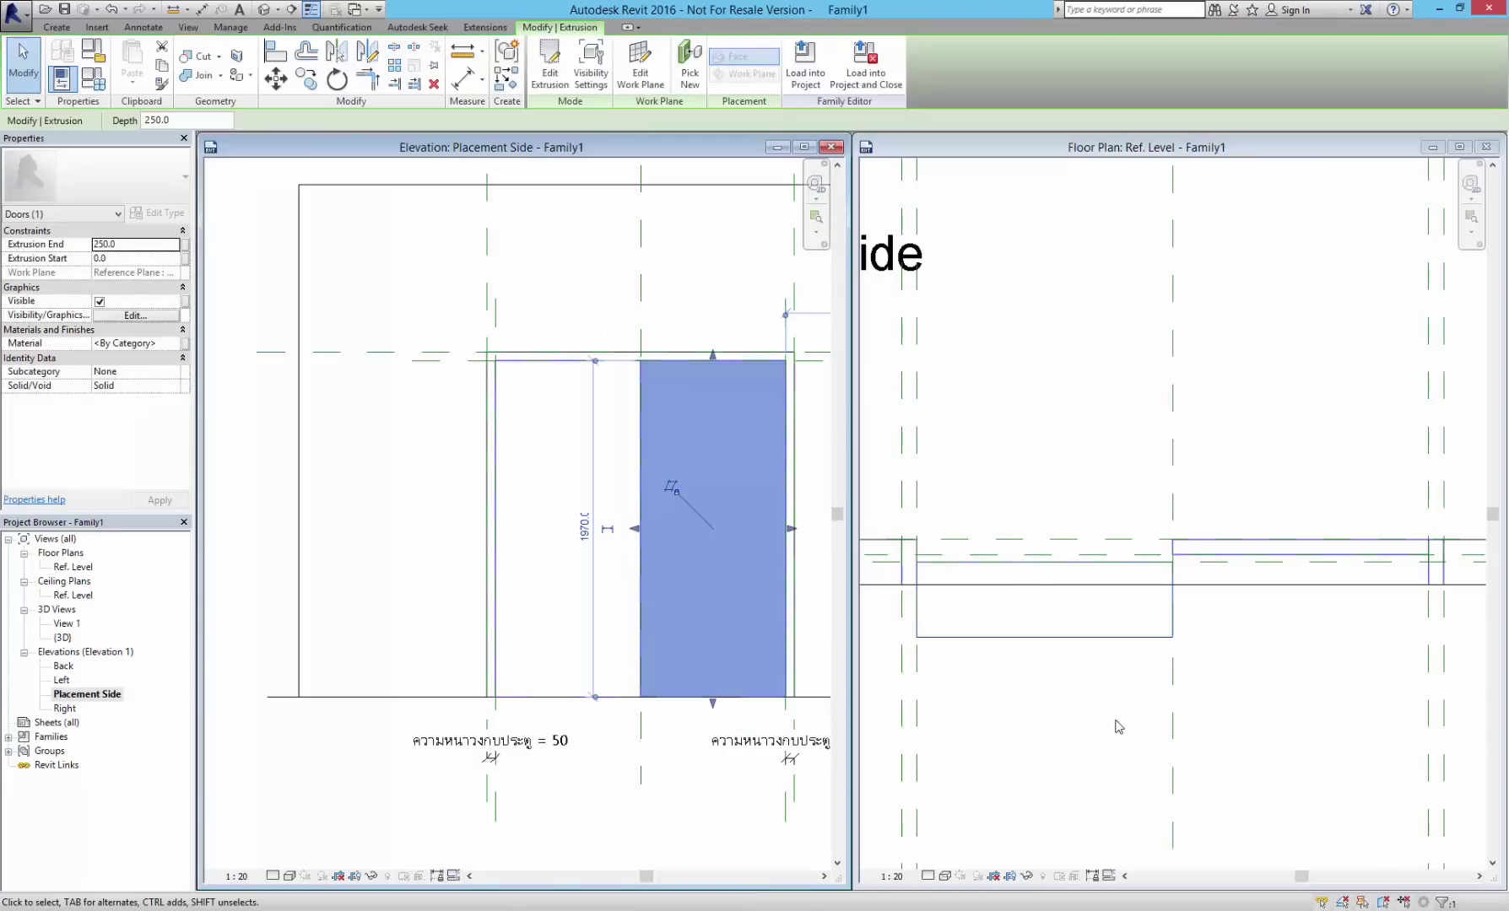
- In plan, drag the right leaf's faces so it spans -75 to -25, 50 thick
left_click(1088, 679)
left_click_drag(1046, 553, 1044, 535)
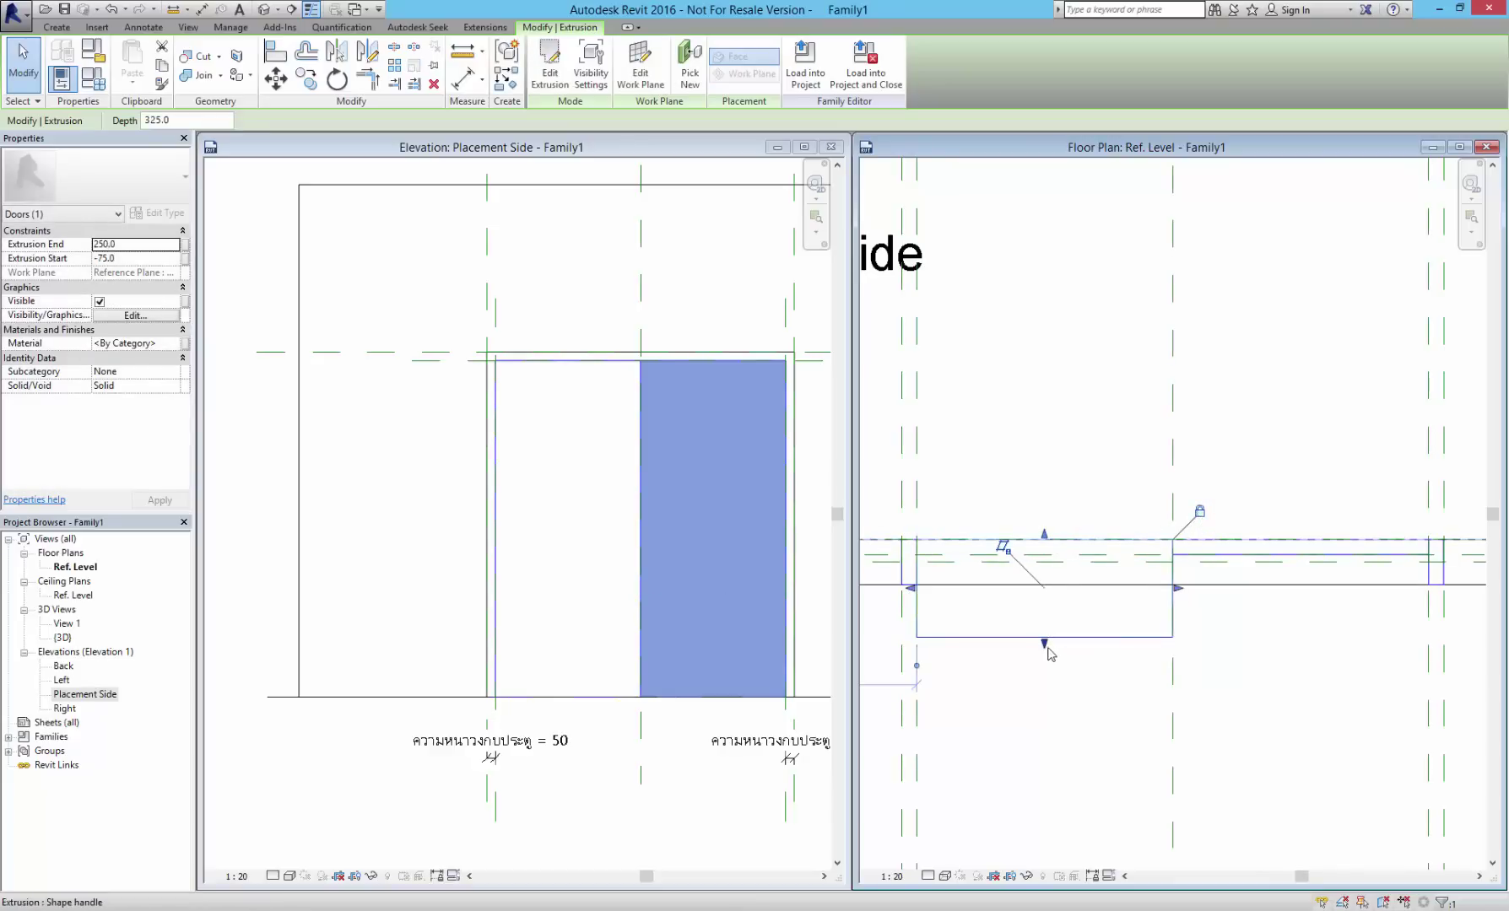
left_click_drag(1044, 646, 1044, 585)
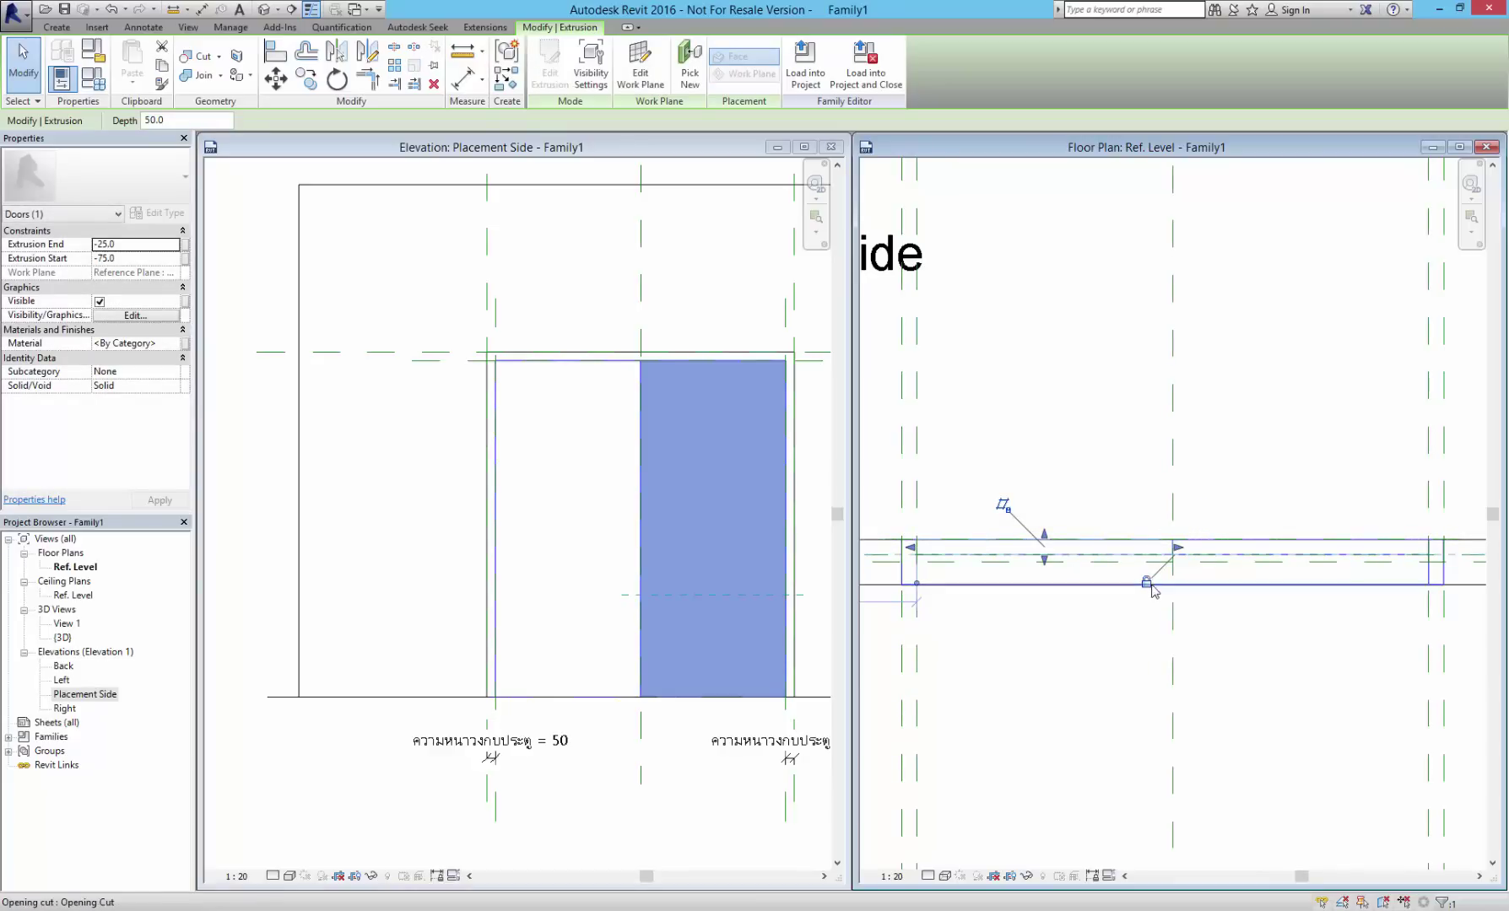
left_click(1093, 715)
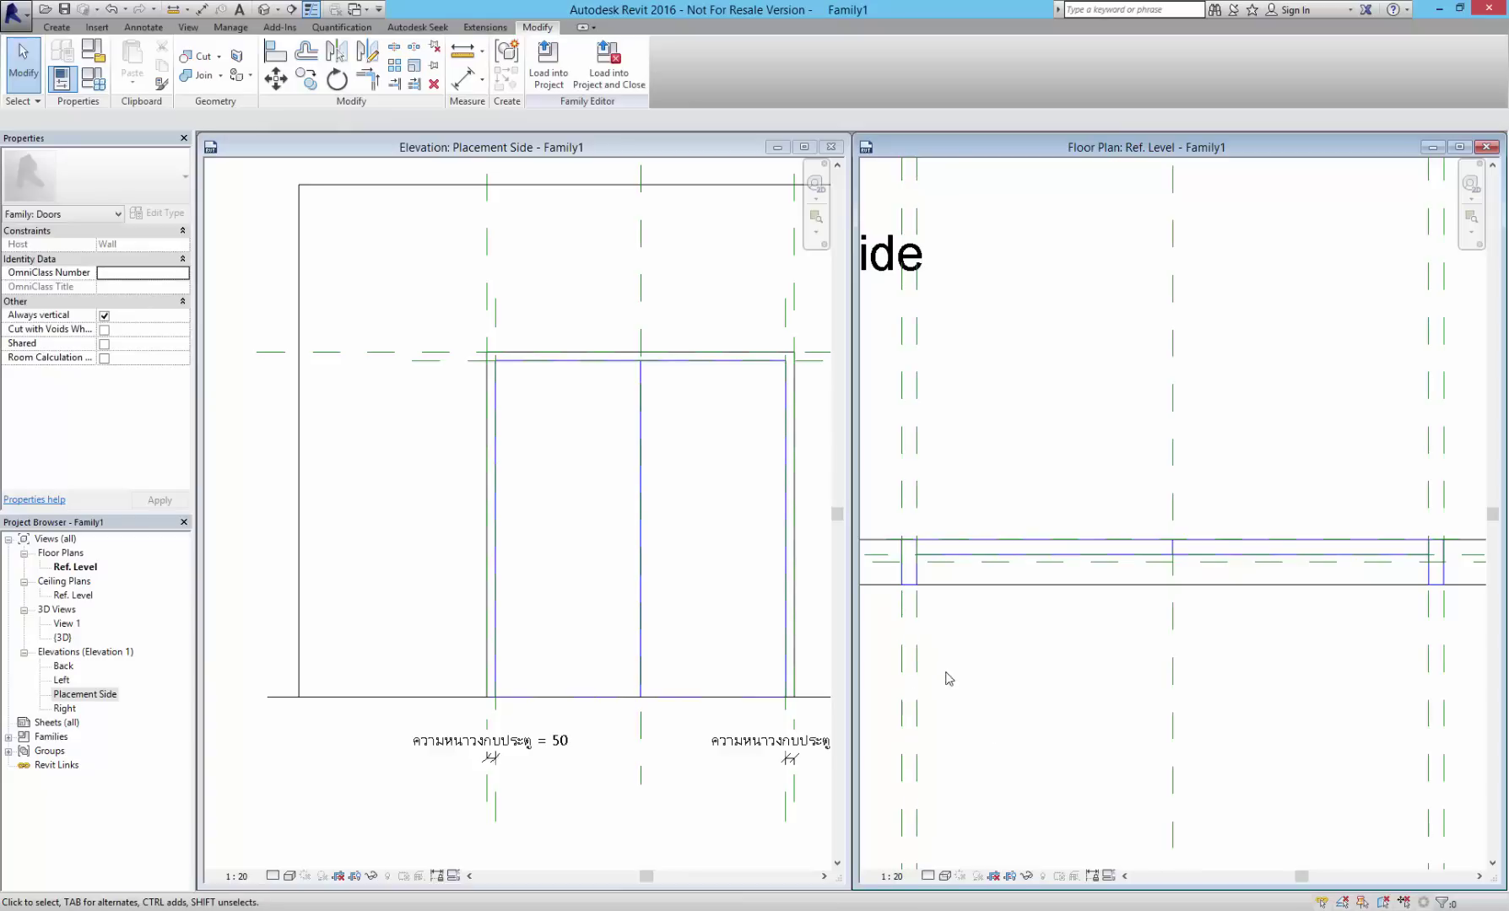
scroll(979, 659, "down", 2)
scroll(954, 633, "down", 2)
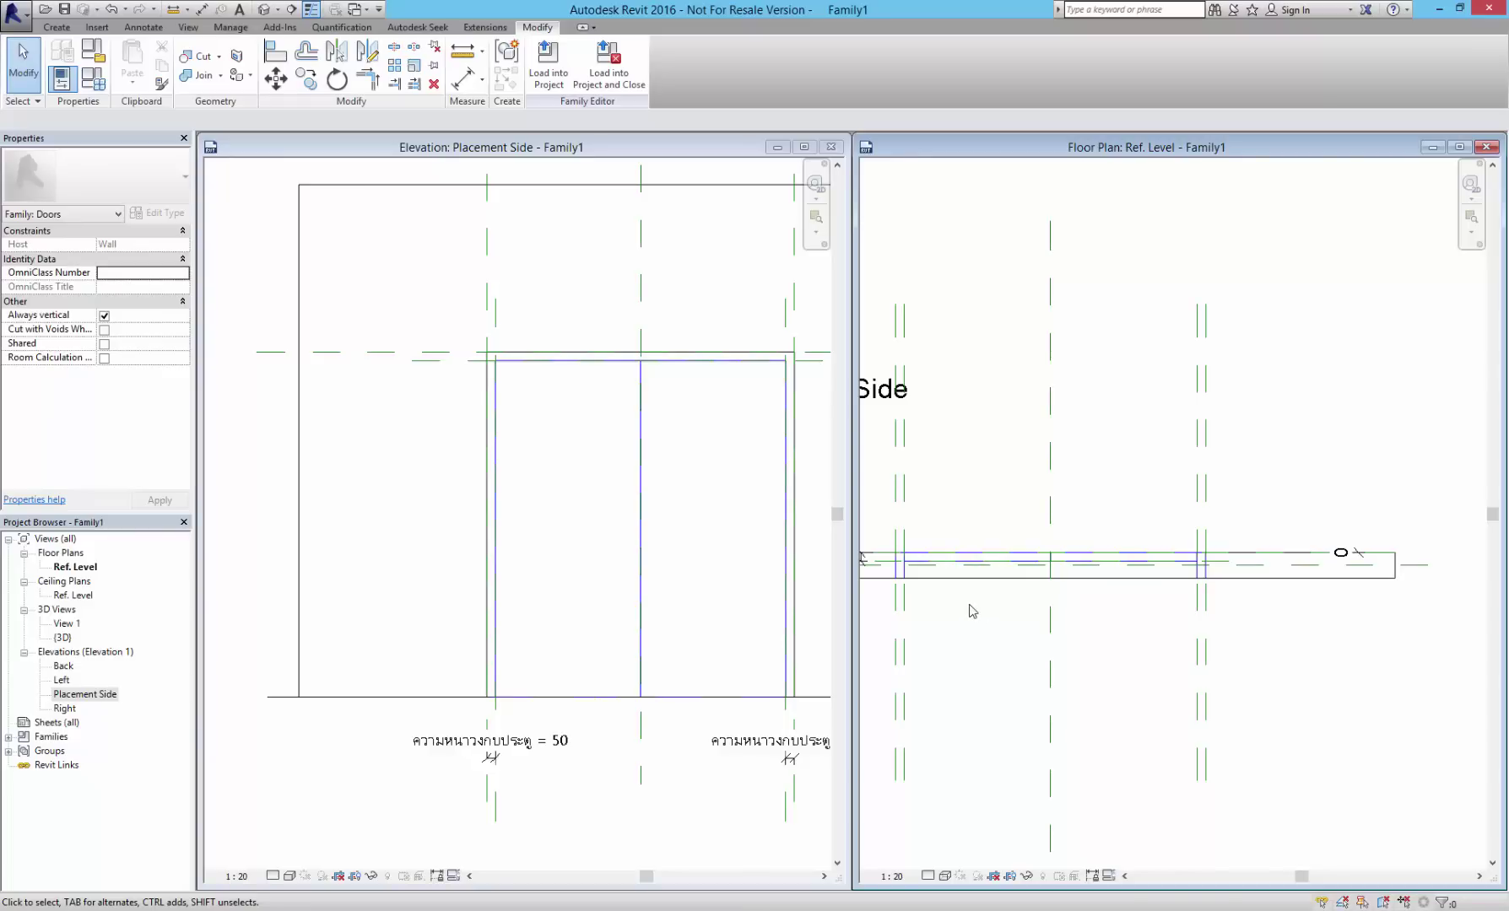
left_click(93, 77)
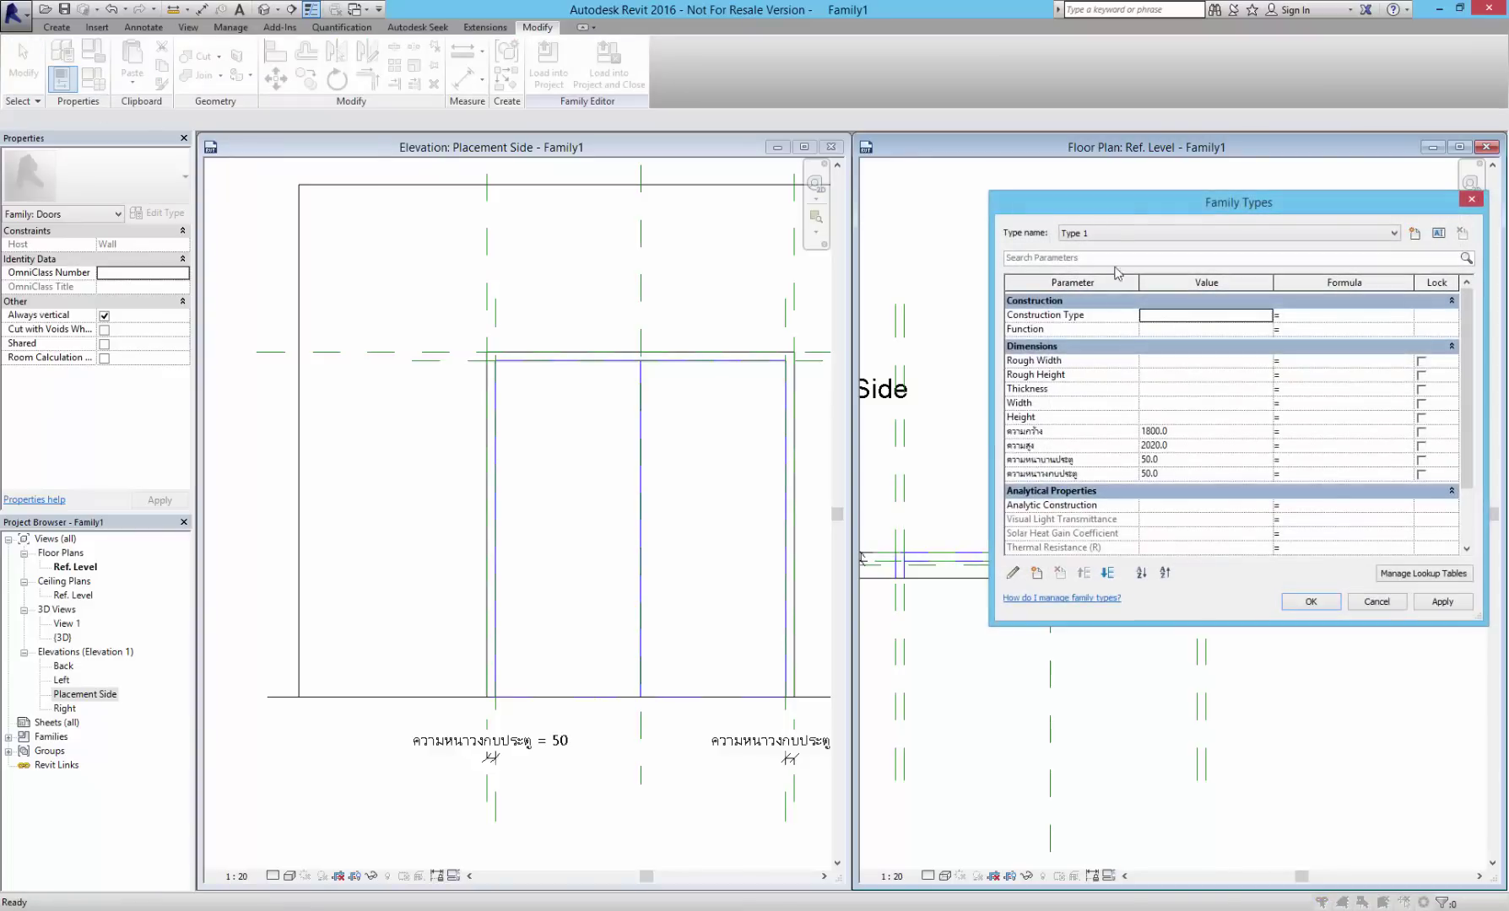
left_click_drag(1130, 202, 1137, 59)
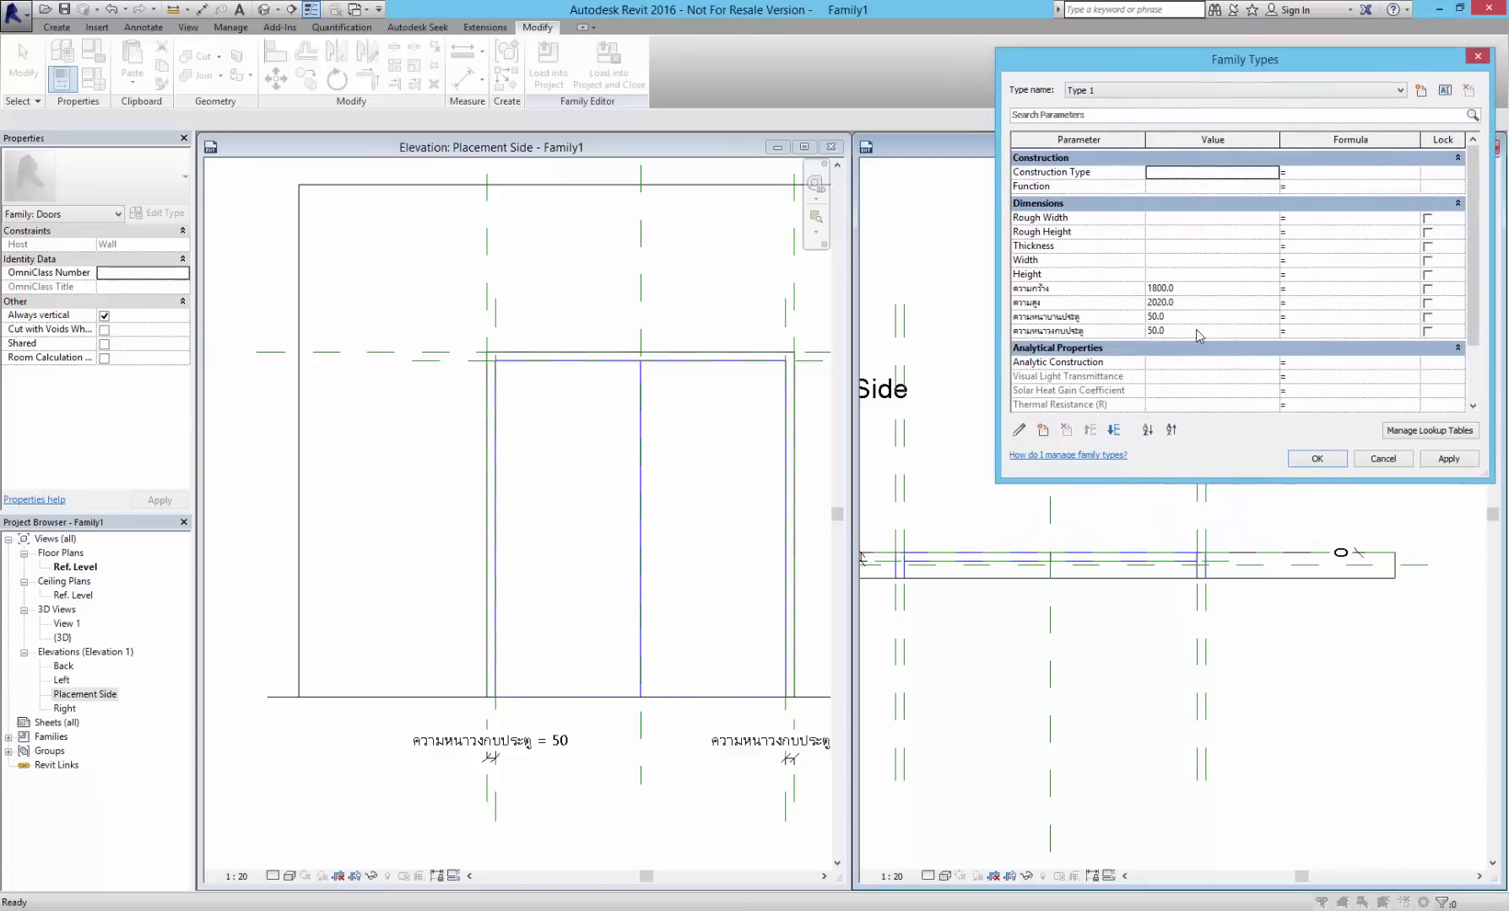
left_click(1191, 317)
type("100")
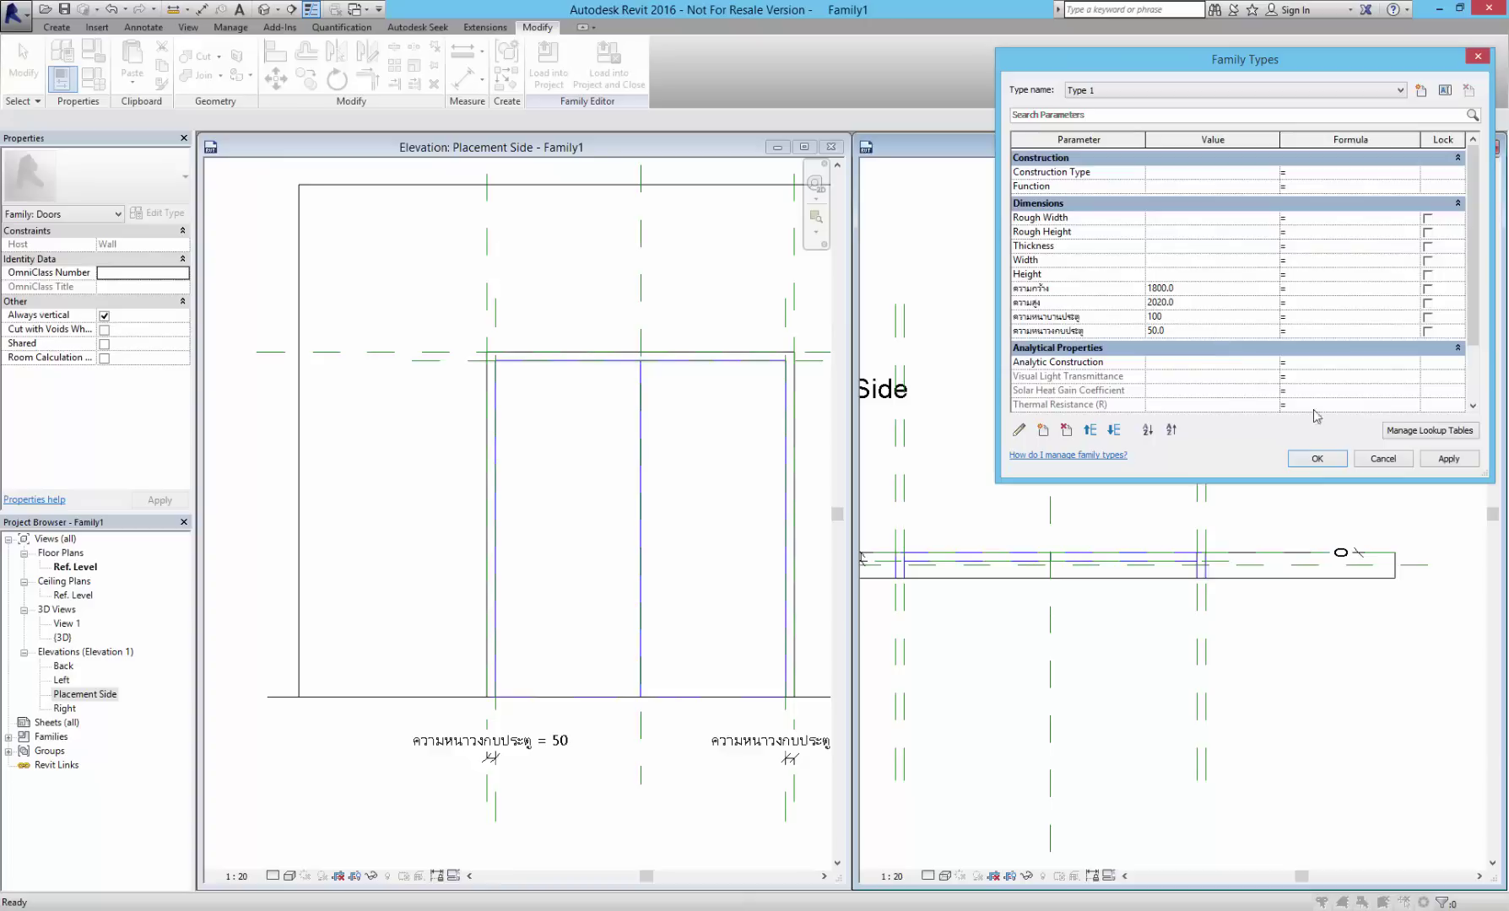
left_click(1448, 458)
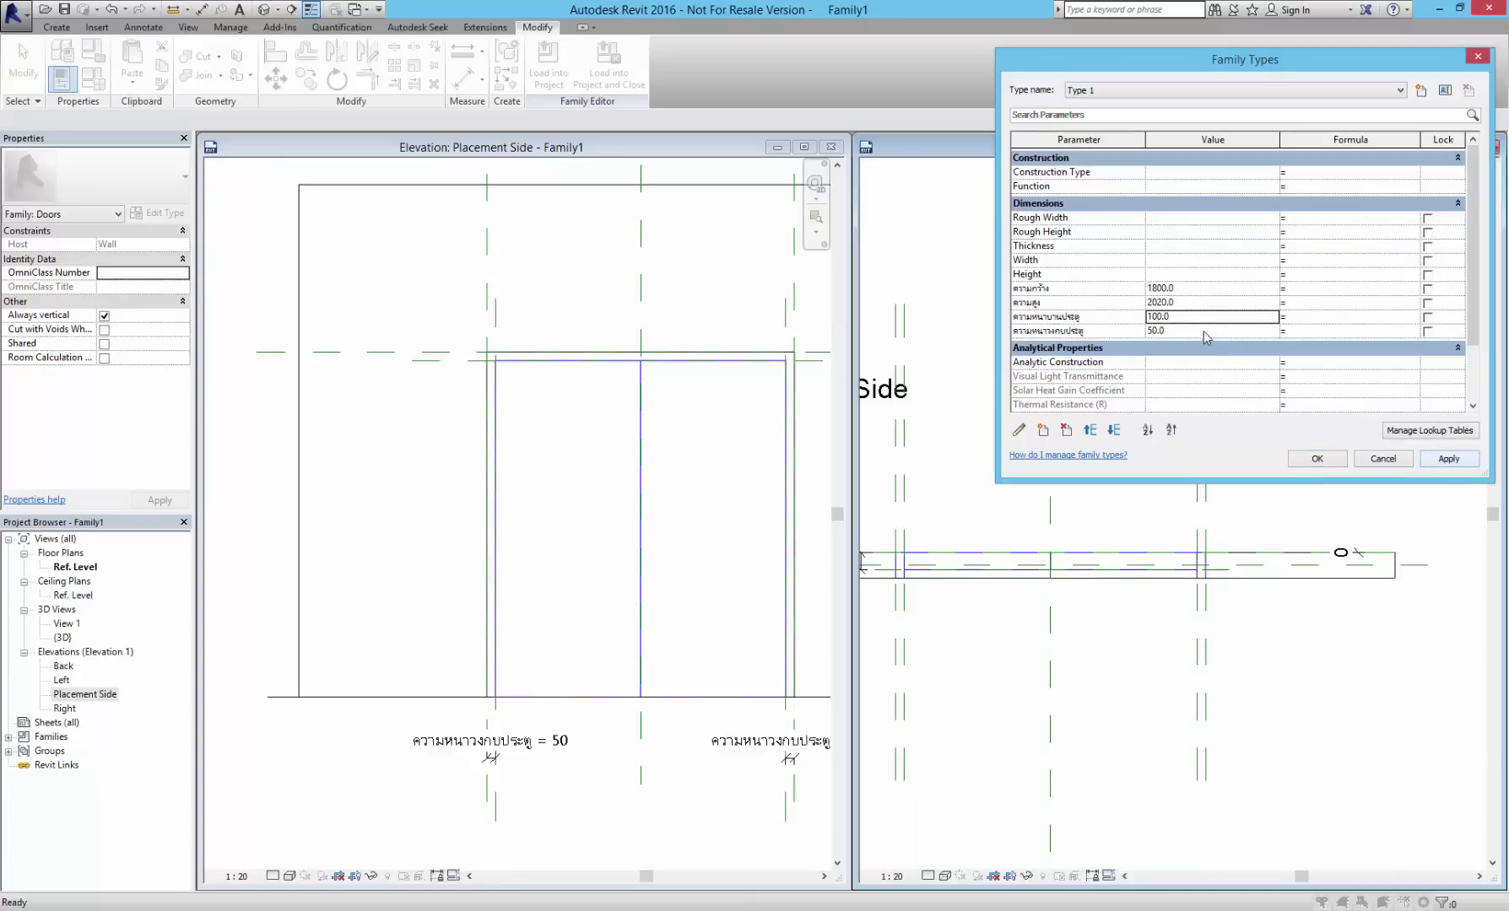
left_click(1181, 317)
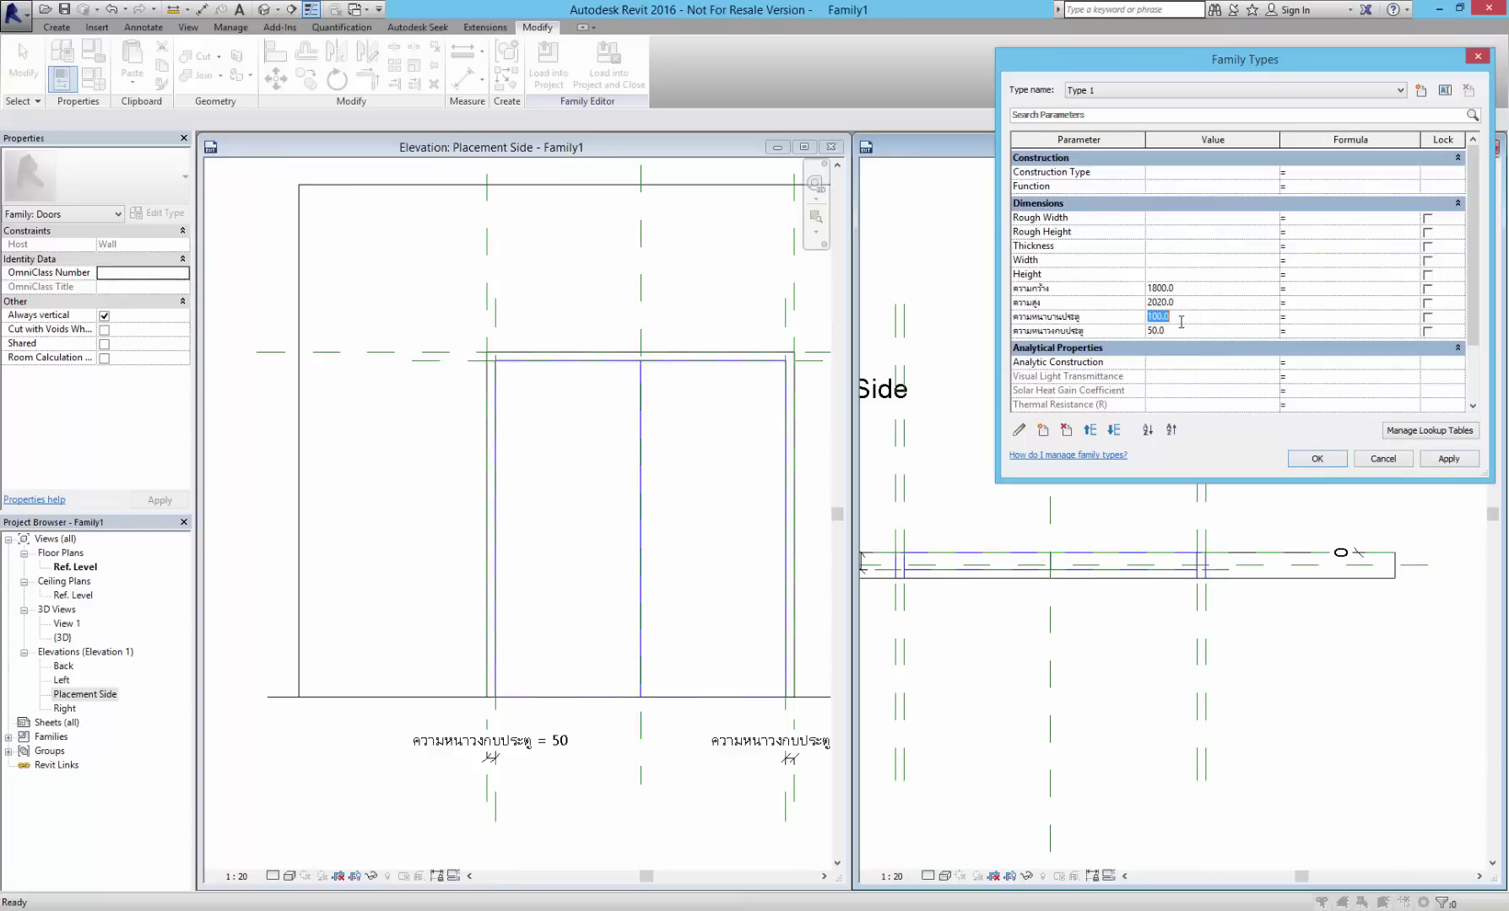
type("50")
left_click(1445, 458)
left_click(1322, 460)
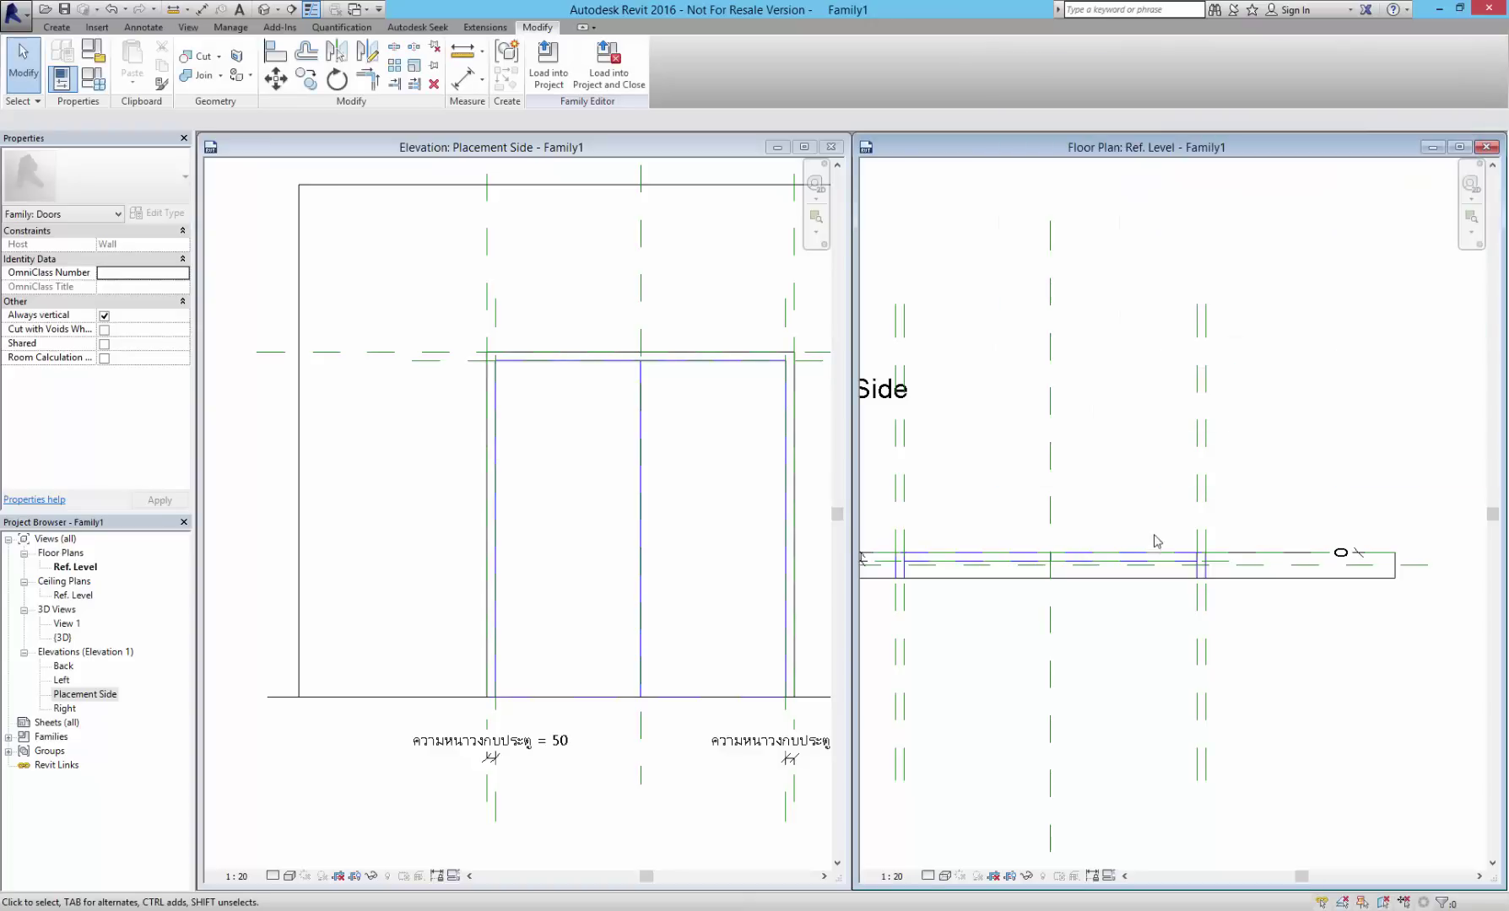
left_click(664, 573)
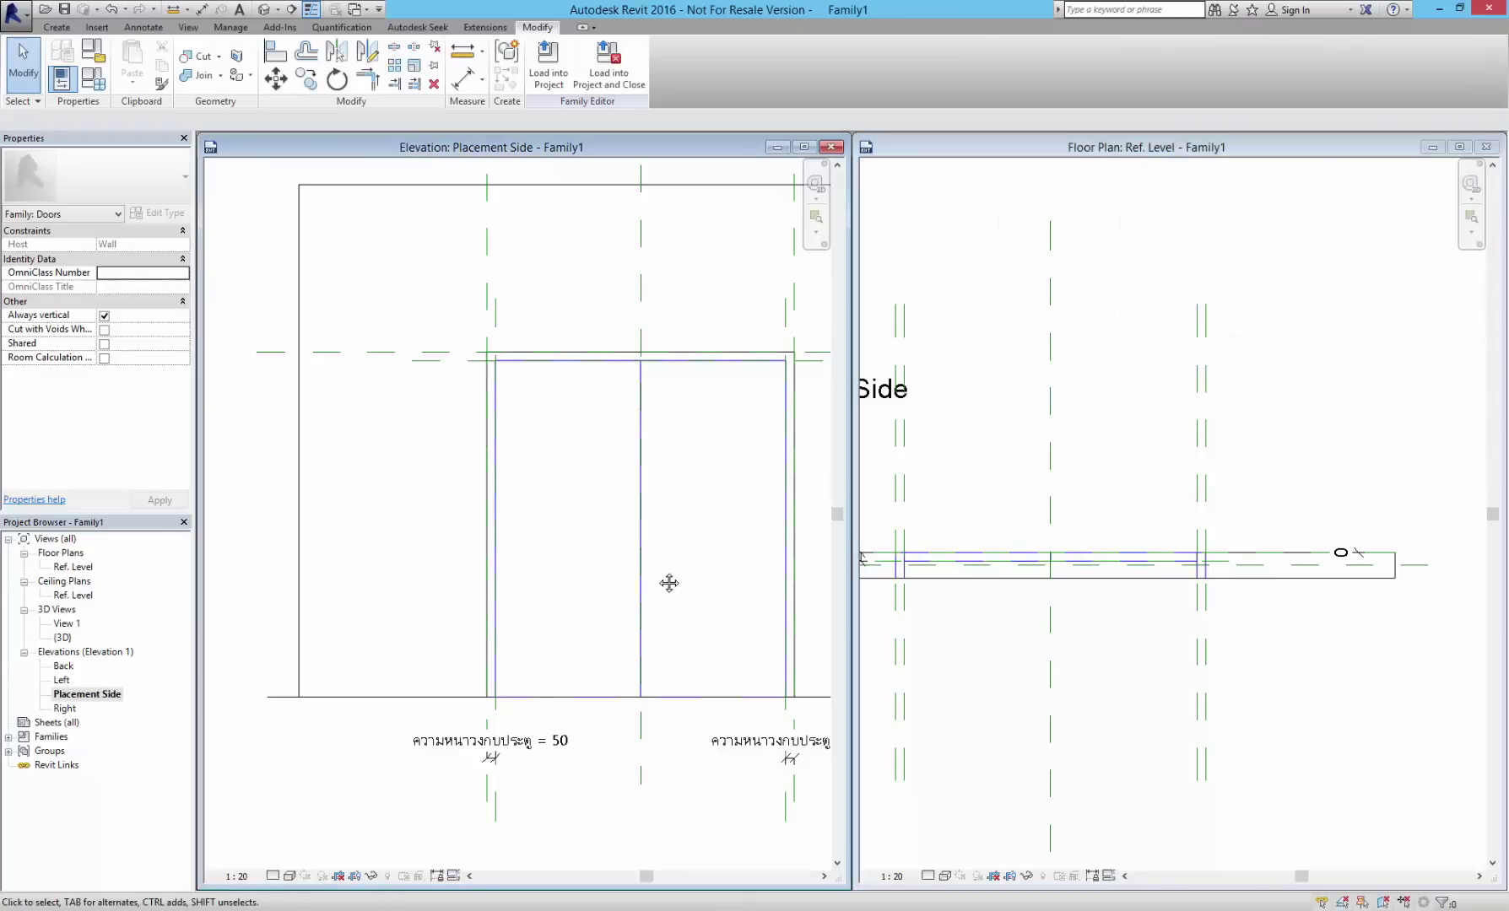
middle_click_drag(670, 582, 589, 558)
scroll(588, 545, "down", 1)
scroll(589, 498, "up", 1)
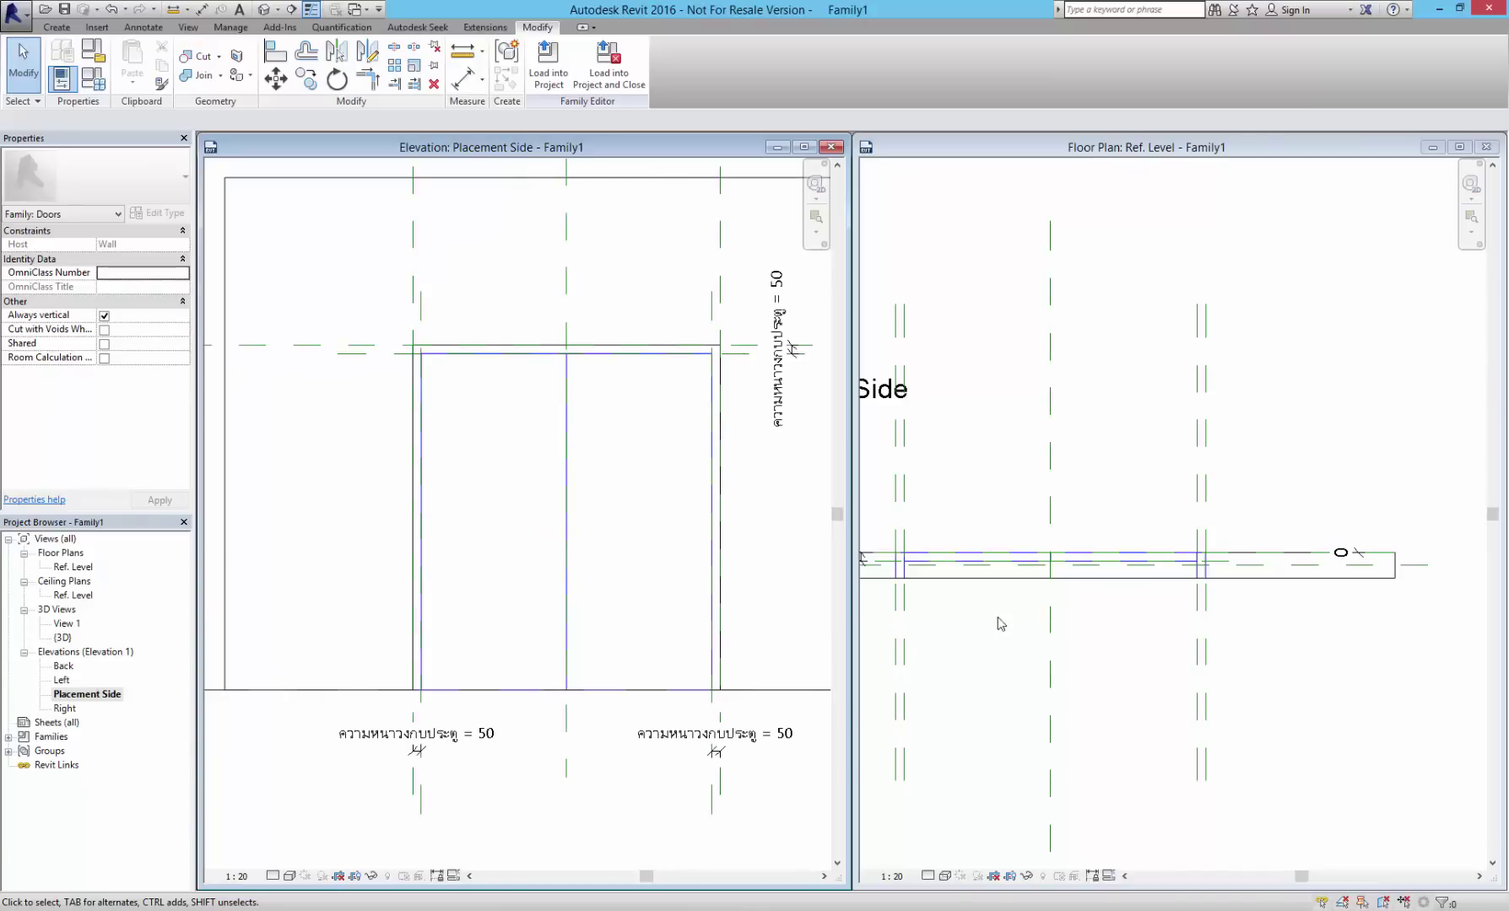
left_click(1000, 624)
scroll(667, 595, "down", 1)
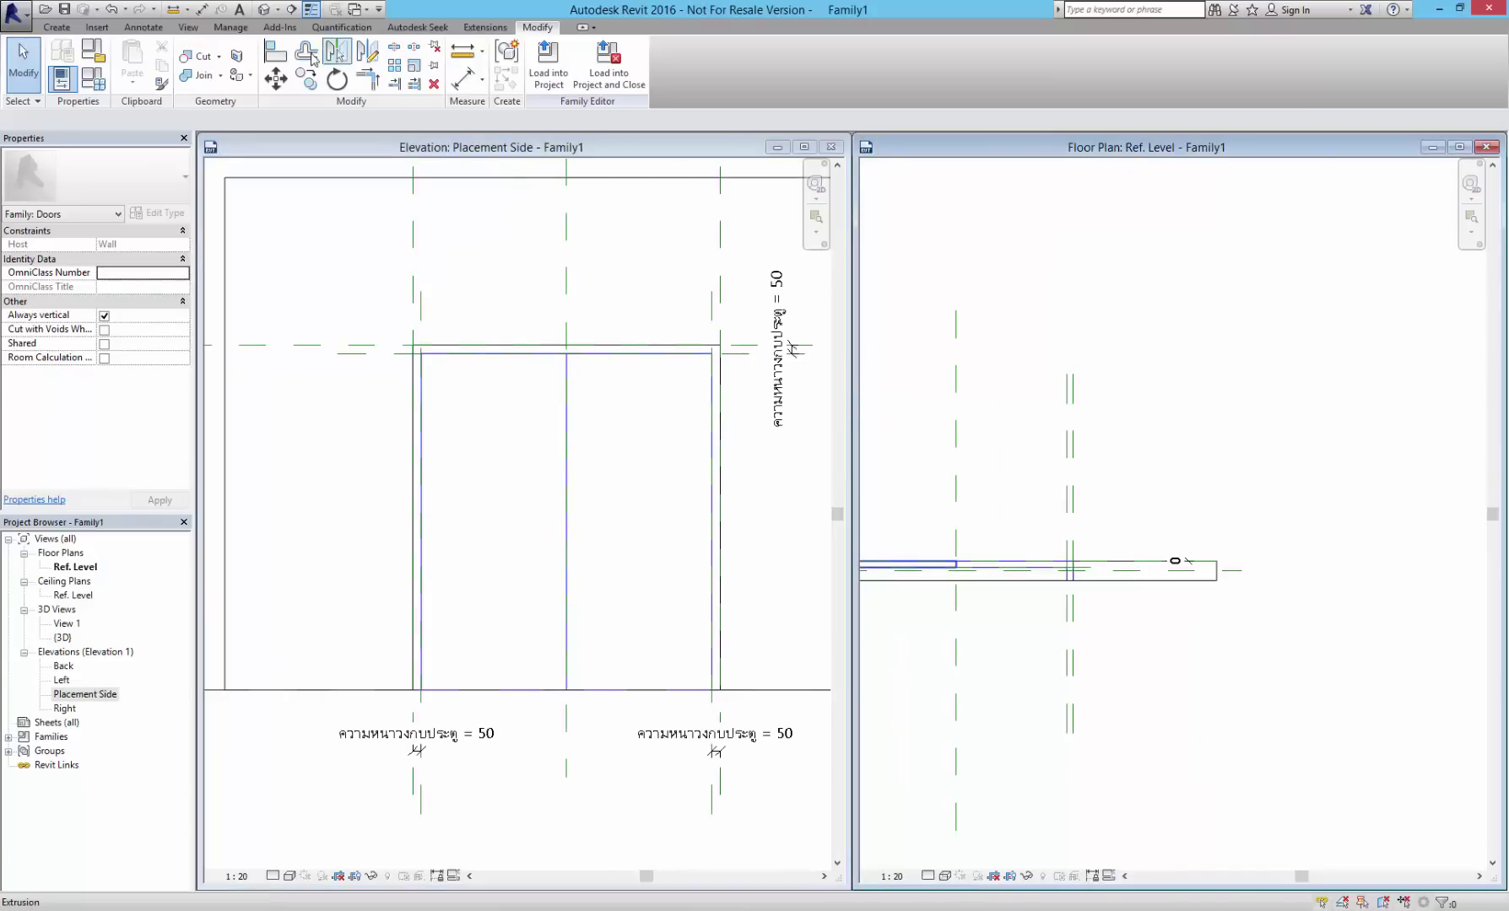
left_click(267, 10)
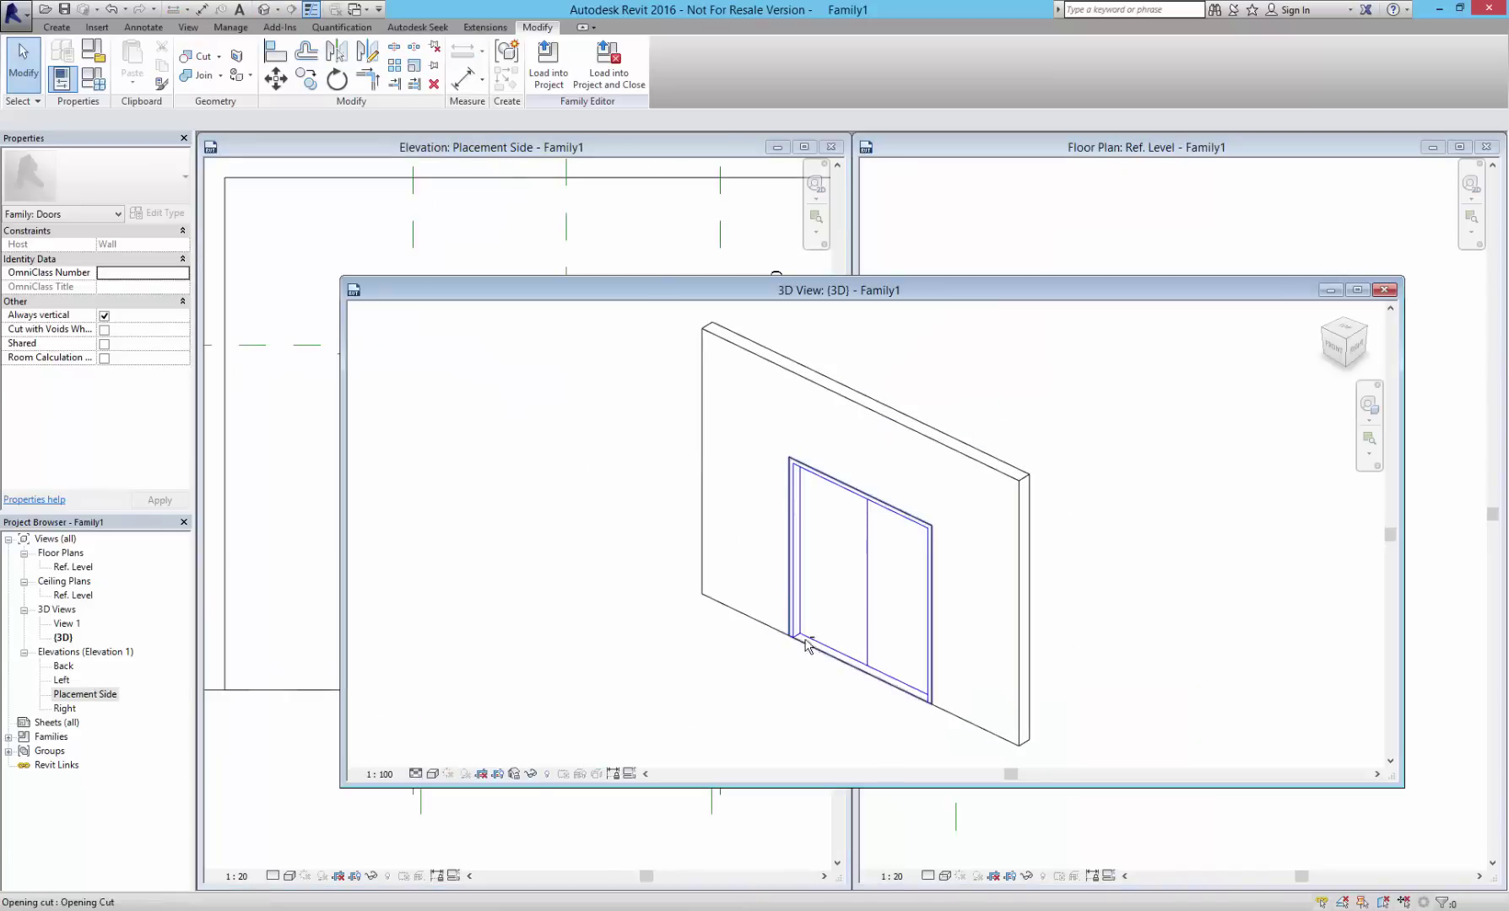
mouse_move(852, 620)
middle_mouse_down("shift")
mouse_move(622, 572)
mouse_move(987, 624)
mouse_move(785, 654)
mouse_move(599, 616)
mouse_move(432, 771)
middle_mouse_up("shift")
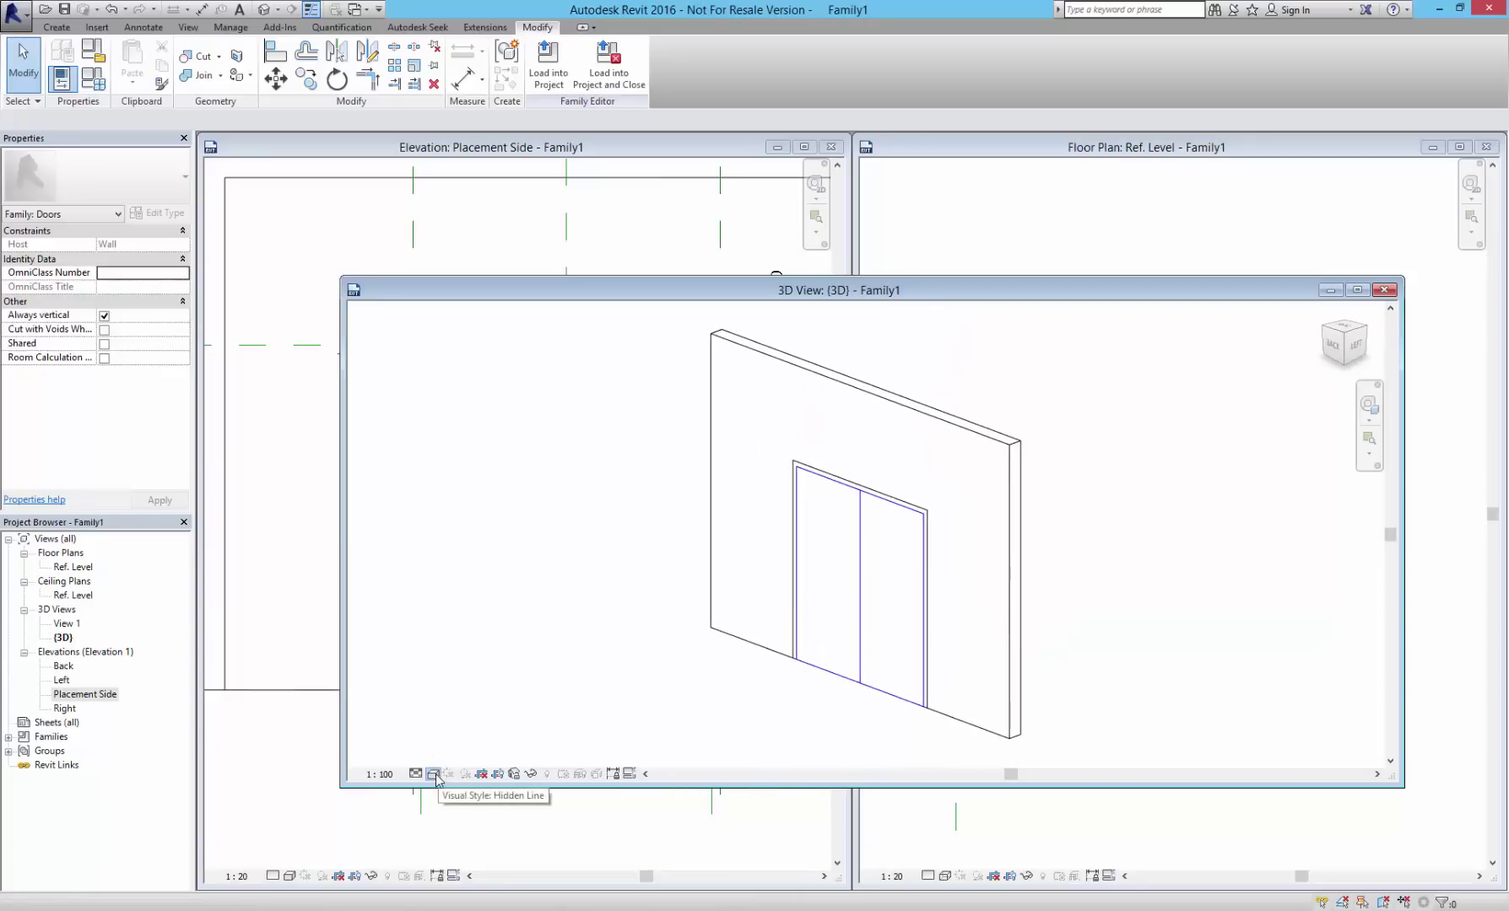
left_click(438, 775)
left_click(475, 713)
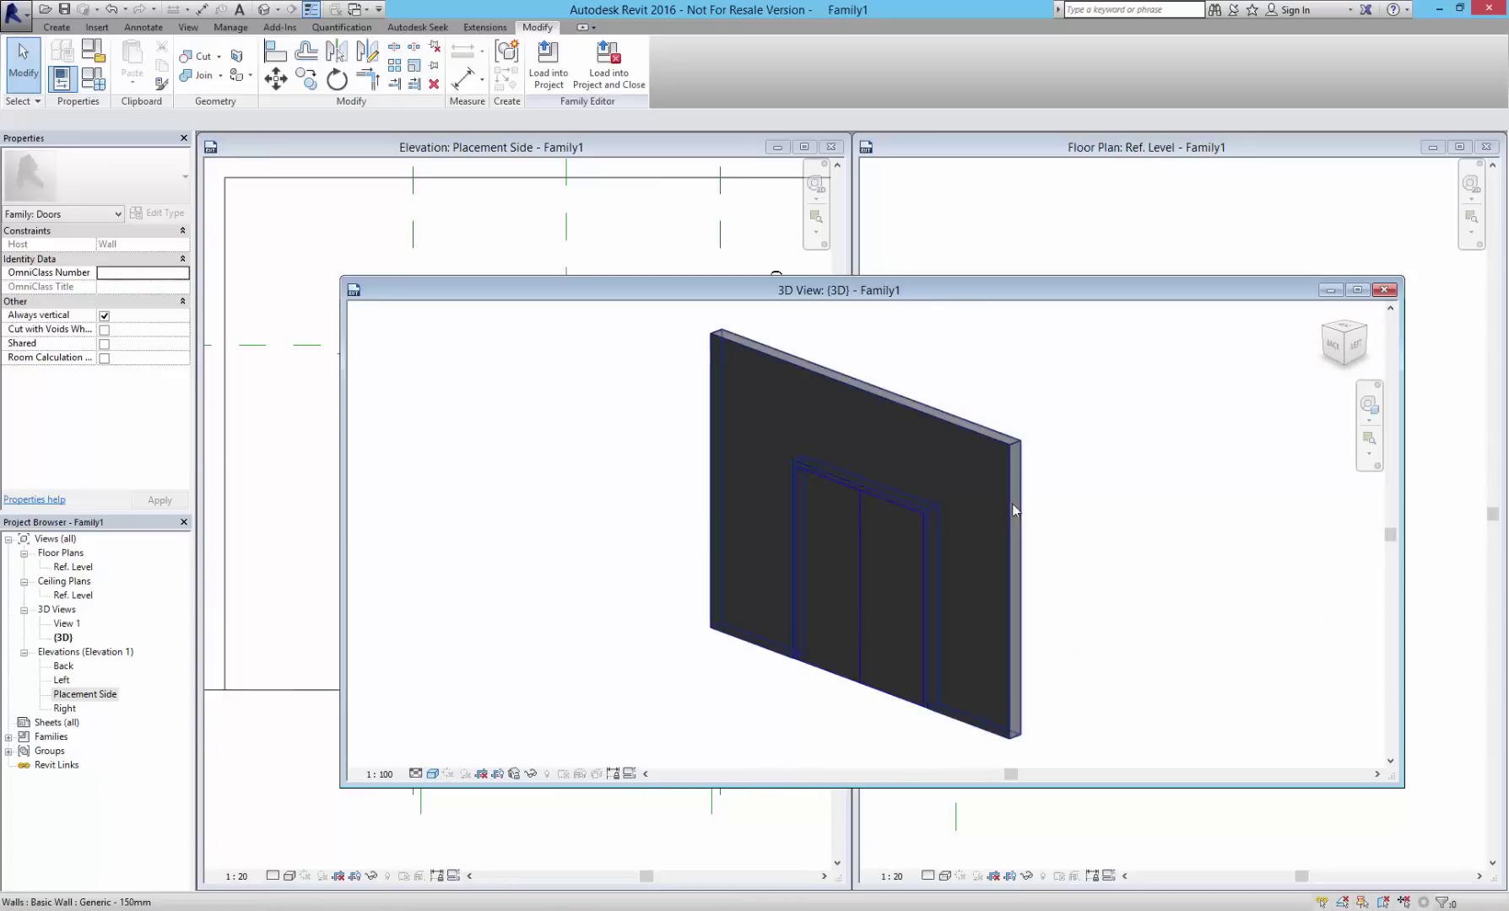
left_click(1009, 466)
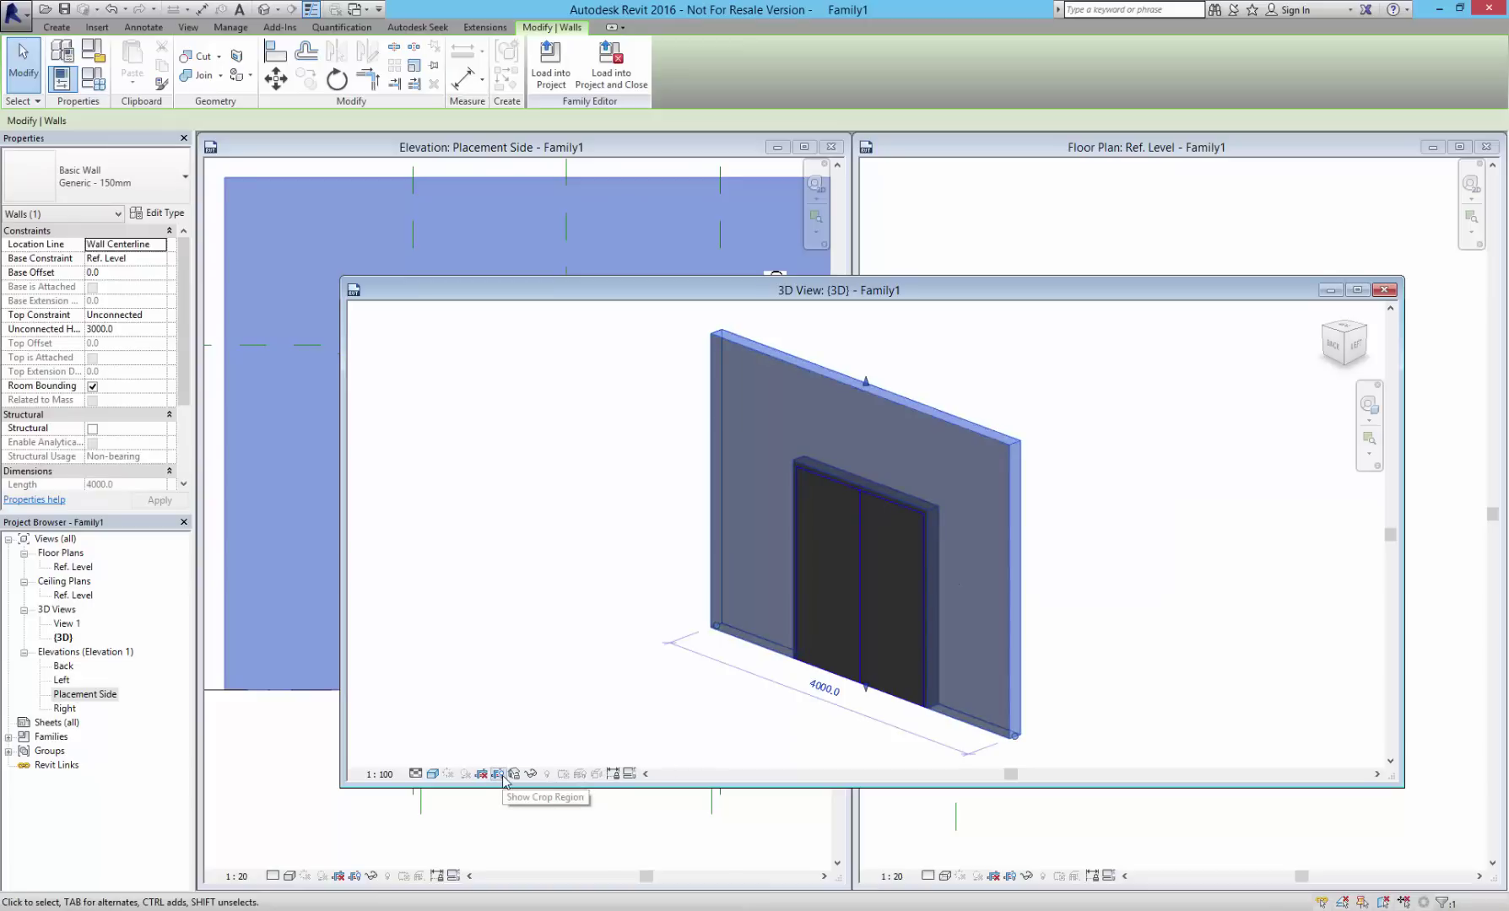
left_click(532, 775)
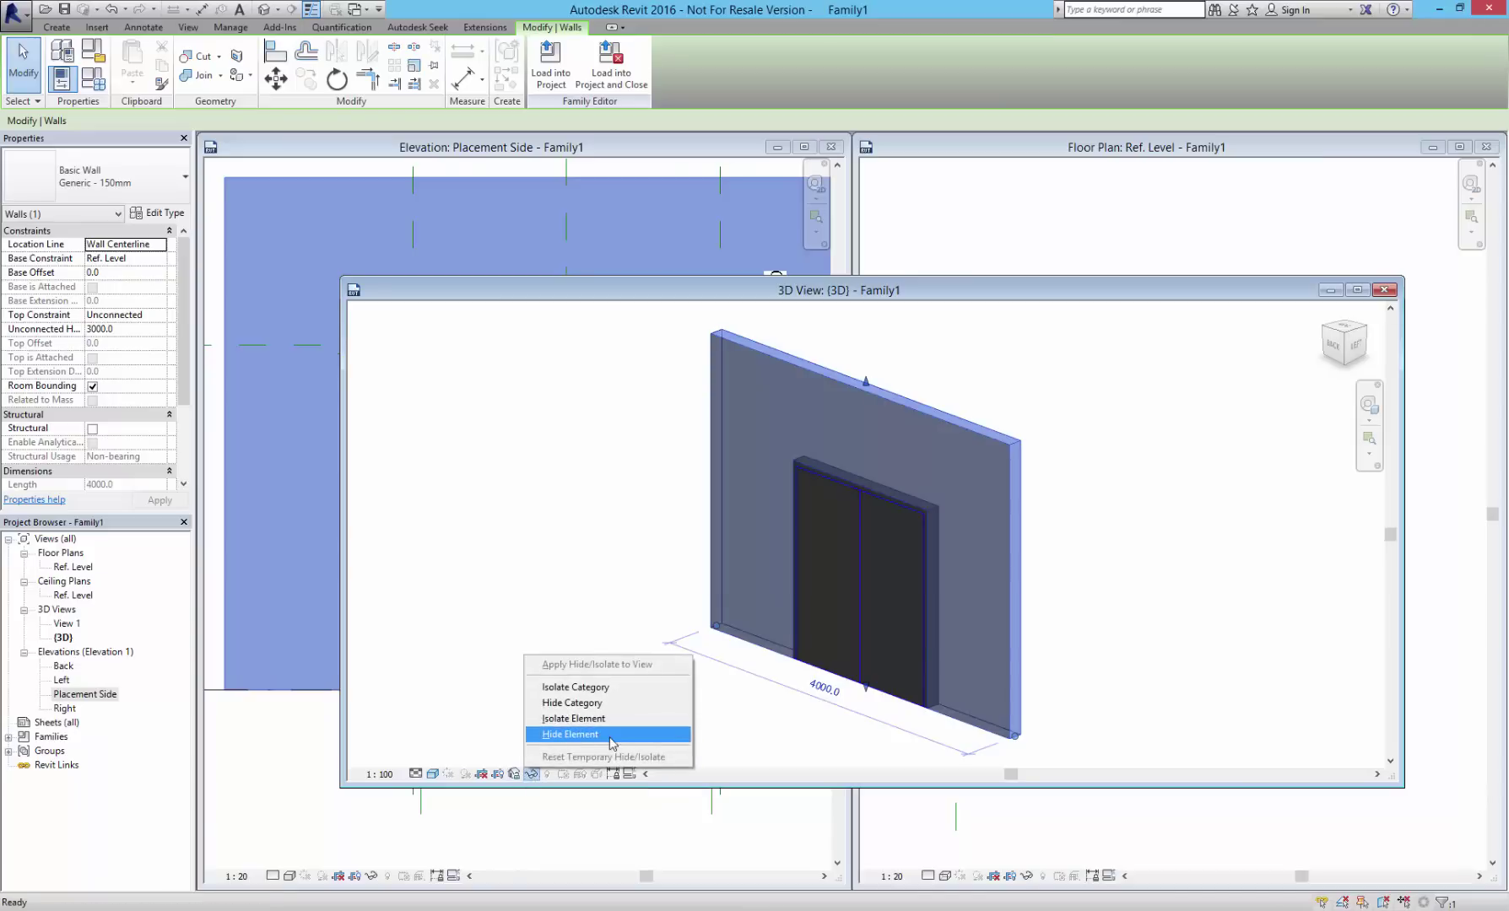
left_click(612, 735)
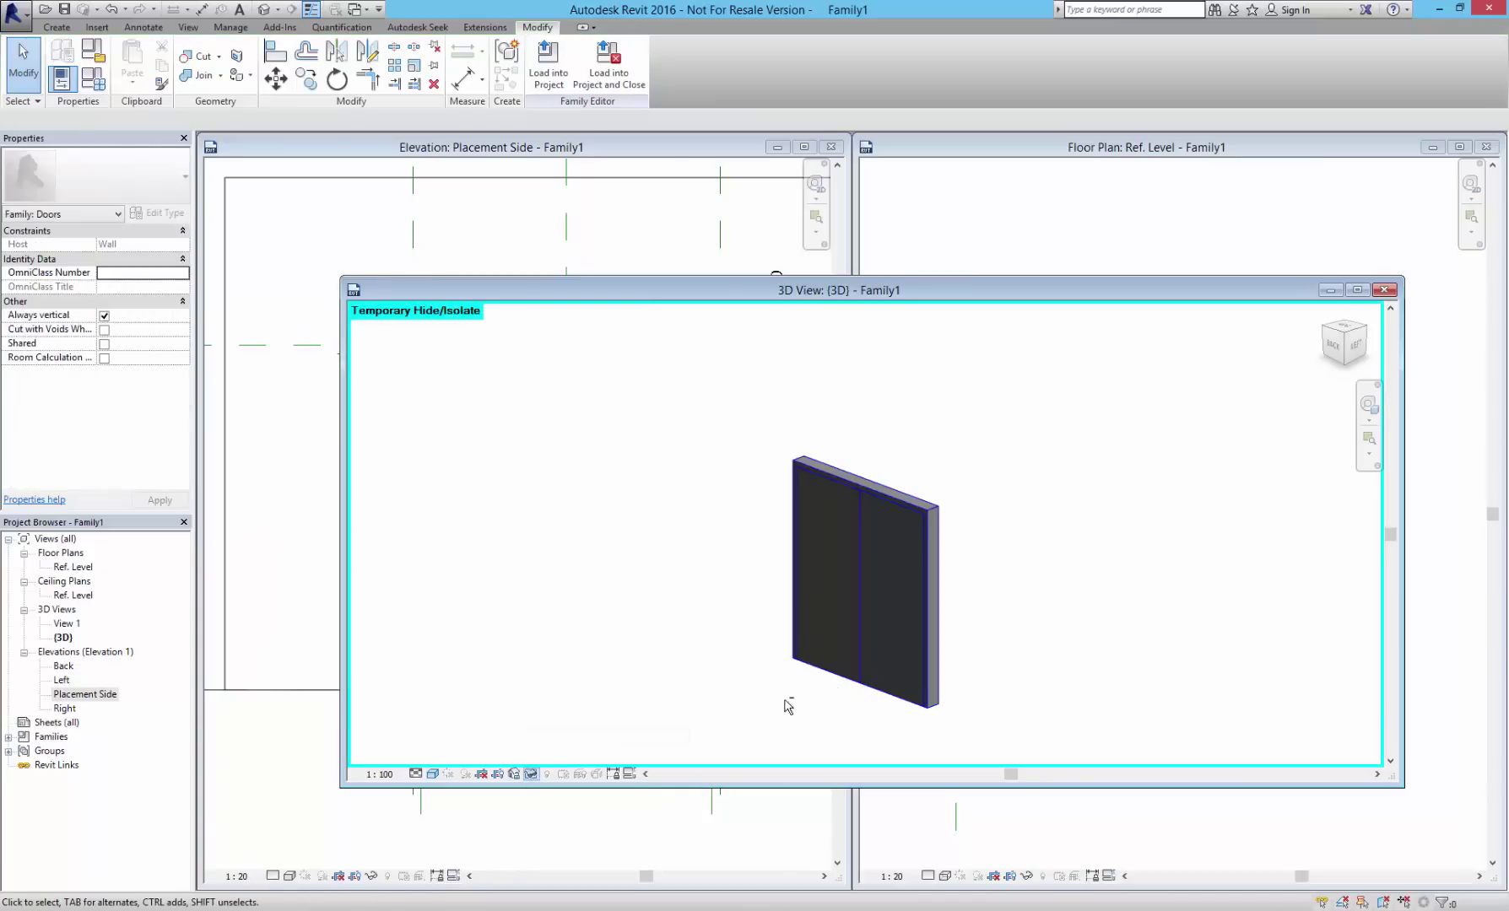
mouse_move(785, 704)
middle_mouse_down("shift")
mouse_move(363, 622)
mouse_move(700, 676)
mouse_move(826, 671)
mouse_move(432, 645)
mouse_move(599, 692)
middle_mouse_up("shift")
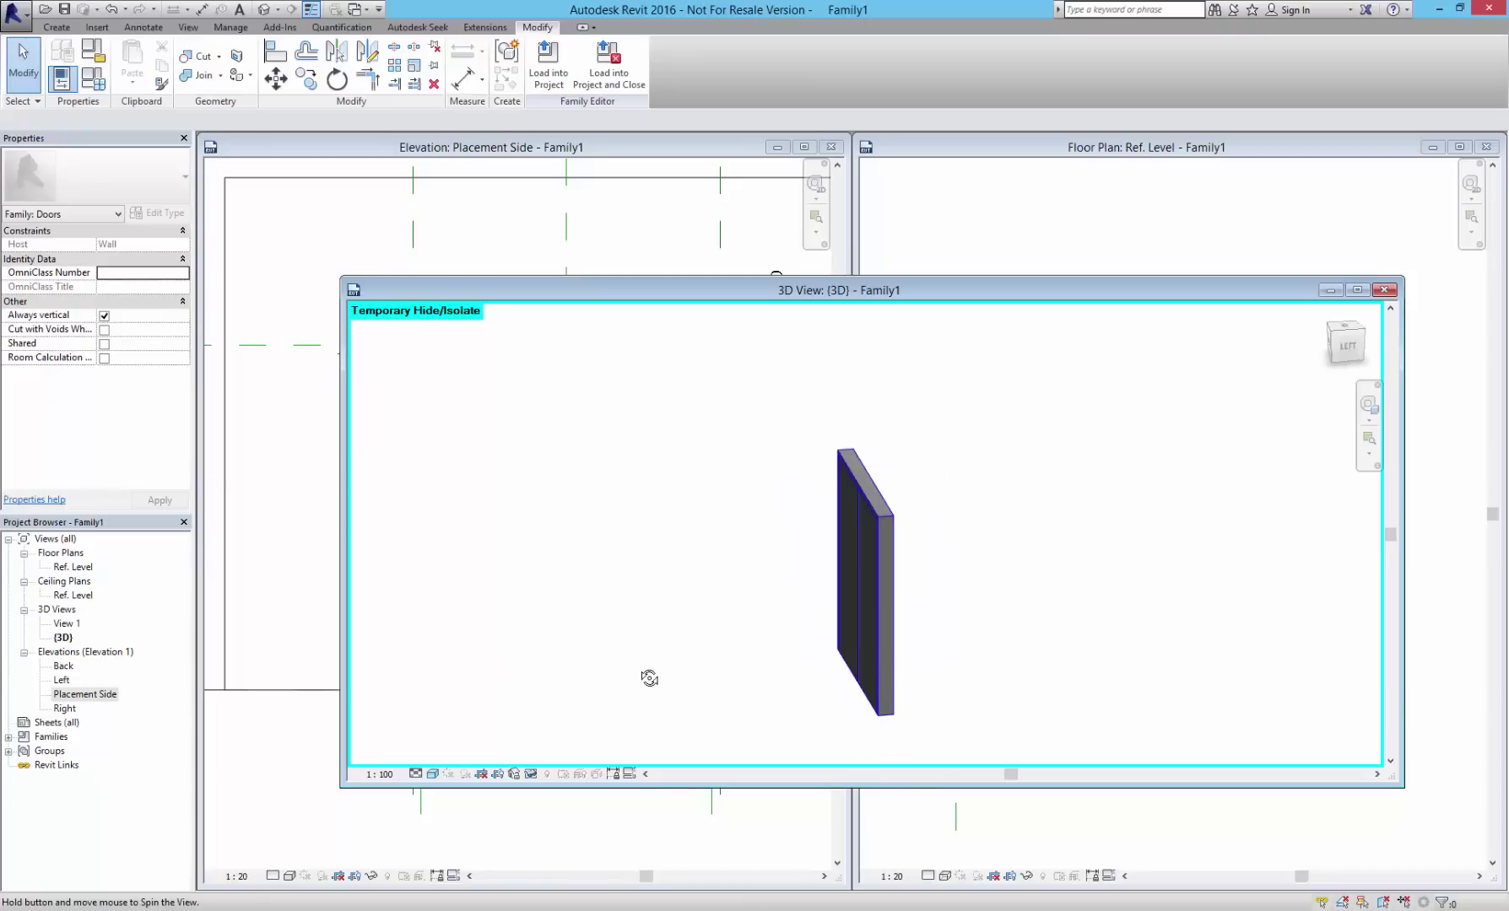
left_click(531, 774)
left_click(582, 757)
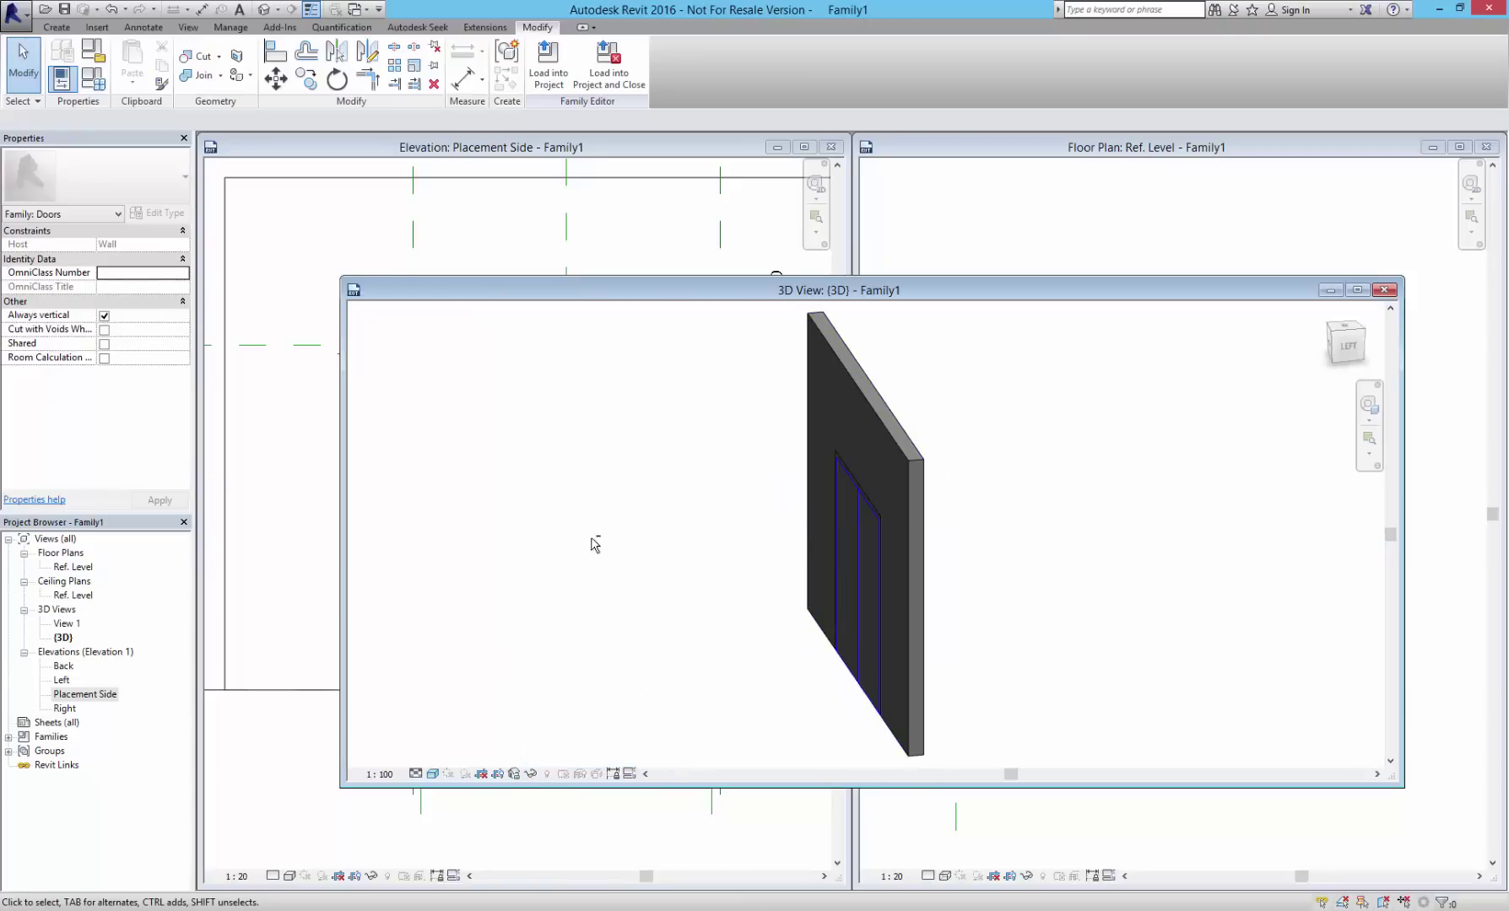
mouse_move(595, 542)
middle_mouse_down("shift")
mouse_move(744, 475)
mouse_move(1248, 411)
middle_mouse_up("shift")
- Close the 3D view and select both the right and left door leaves in the elevation
left_click(1383, 289)
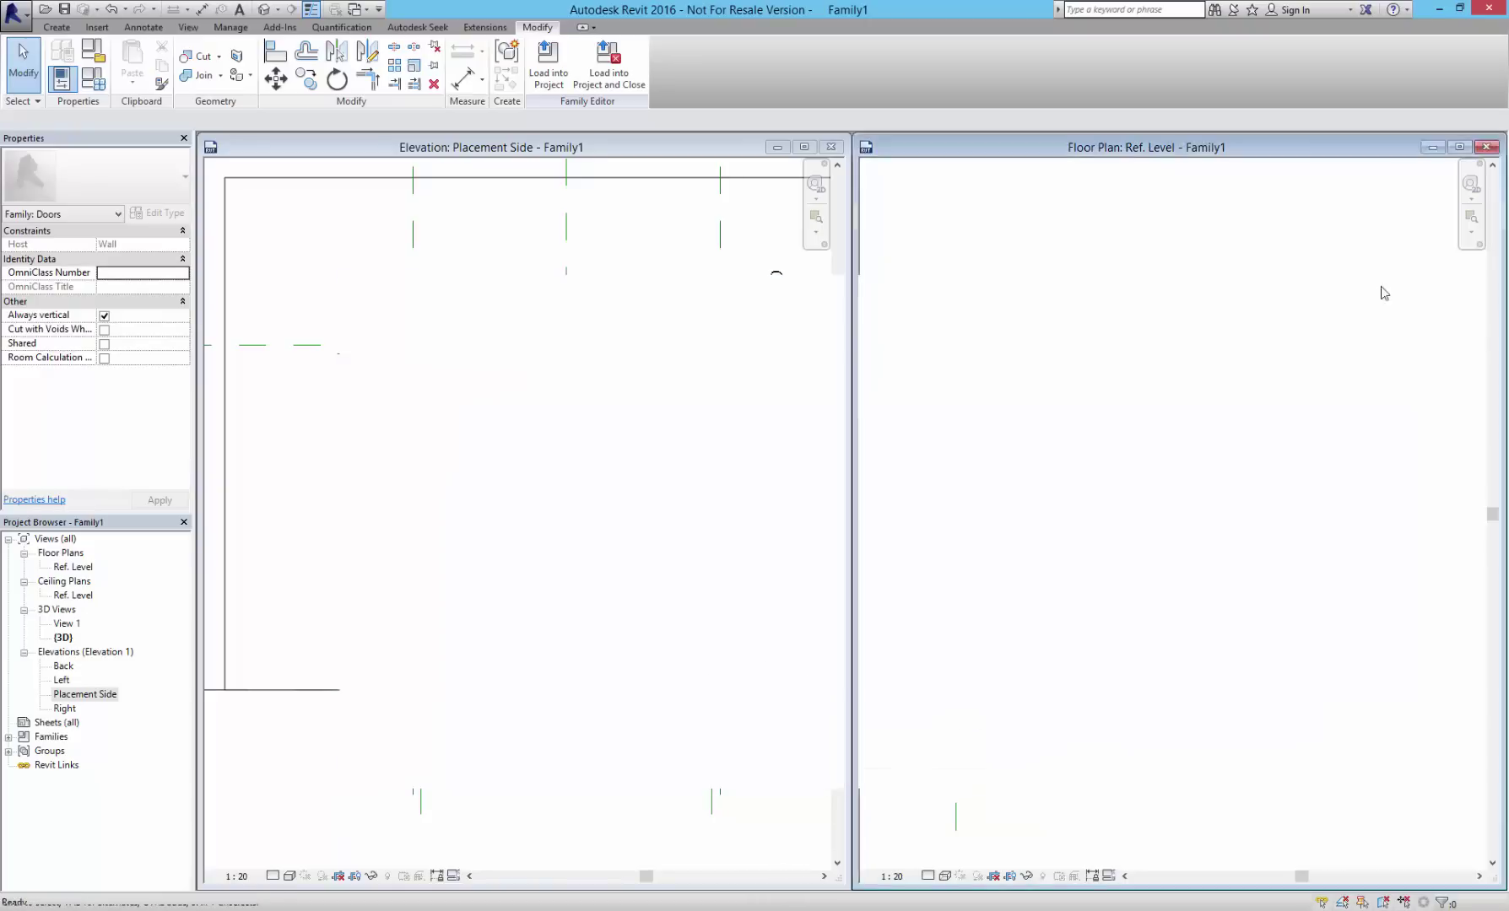
scroll(621, 666, "down", 1)
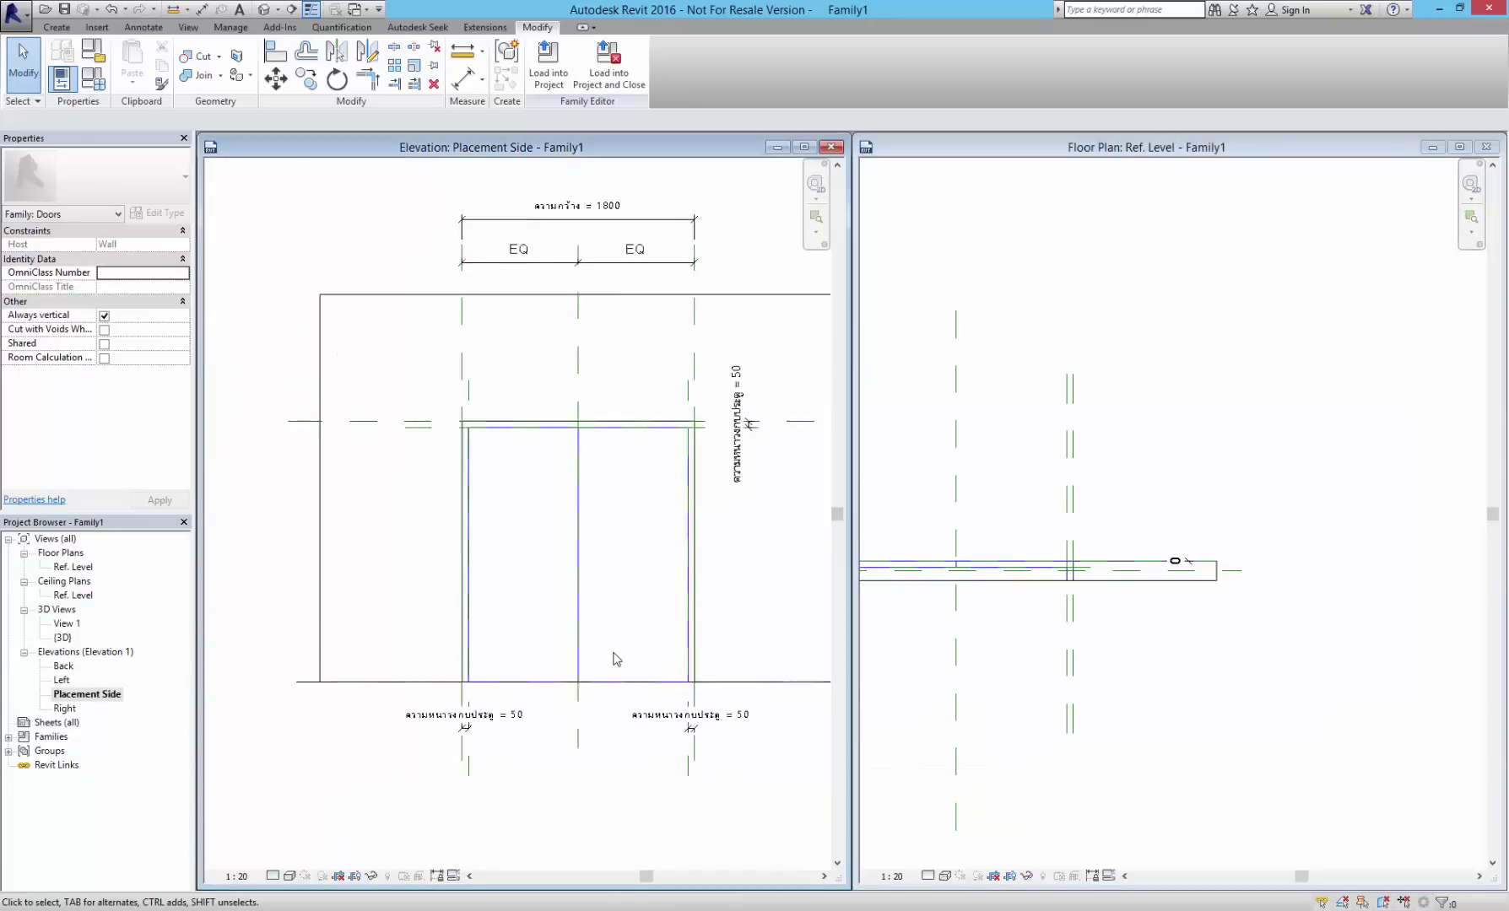
scroll(621, 666, "down", 1)
middle_click_drag(1135, 741, 1340, 674)
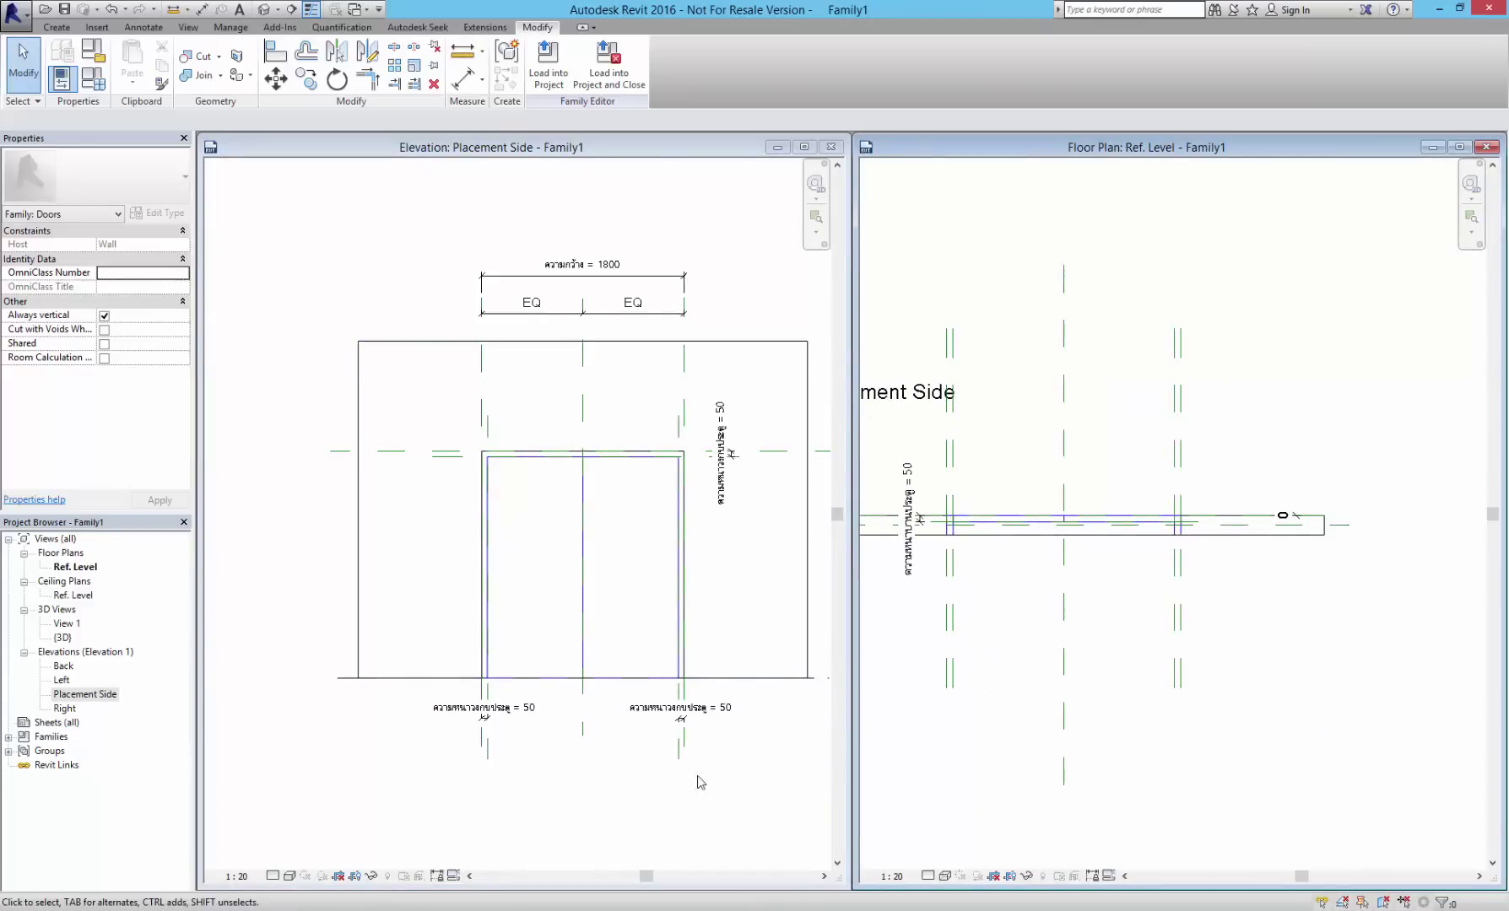
left_click(738, 841)
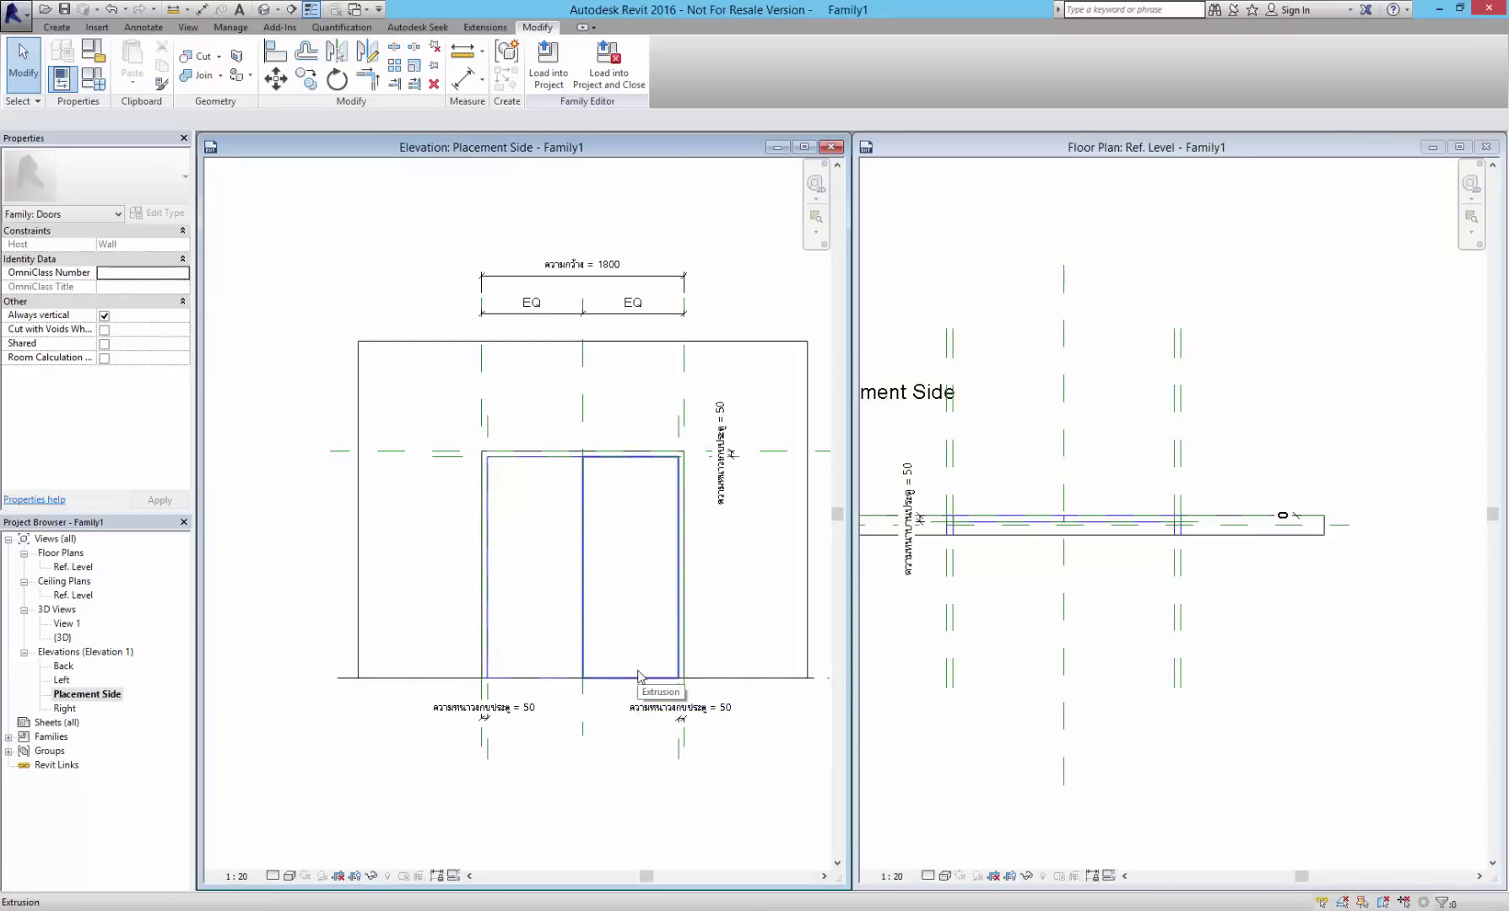
left_click(592, 616)
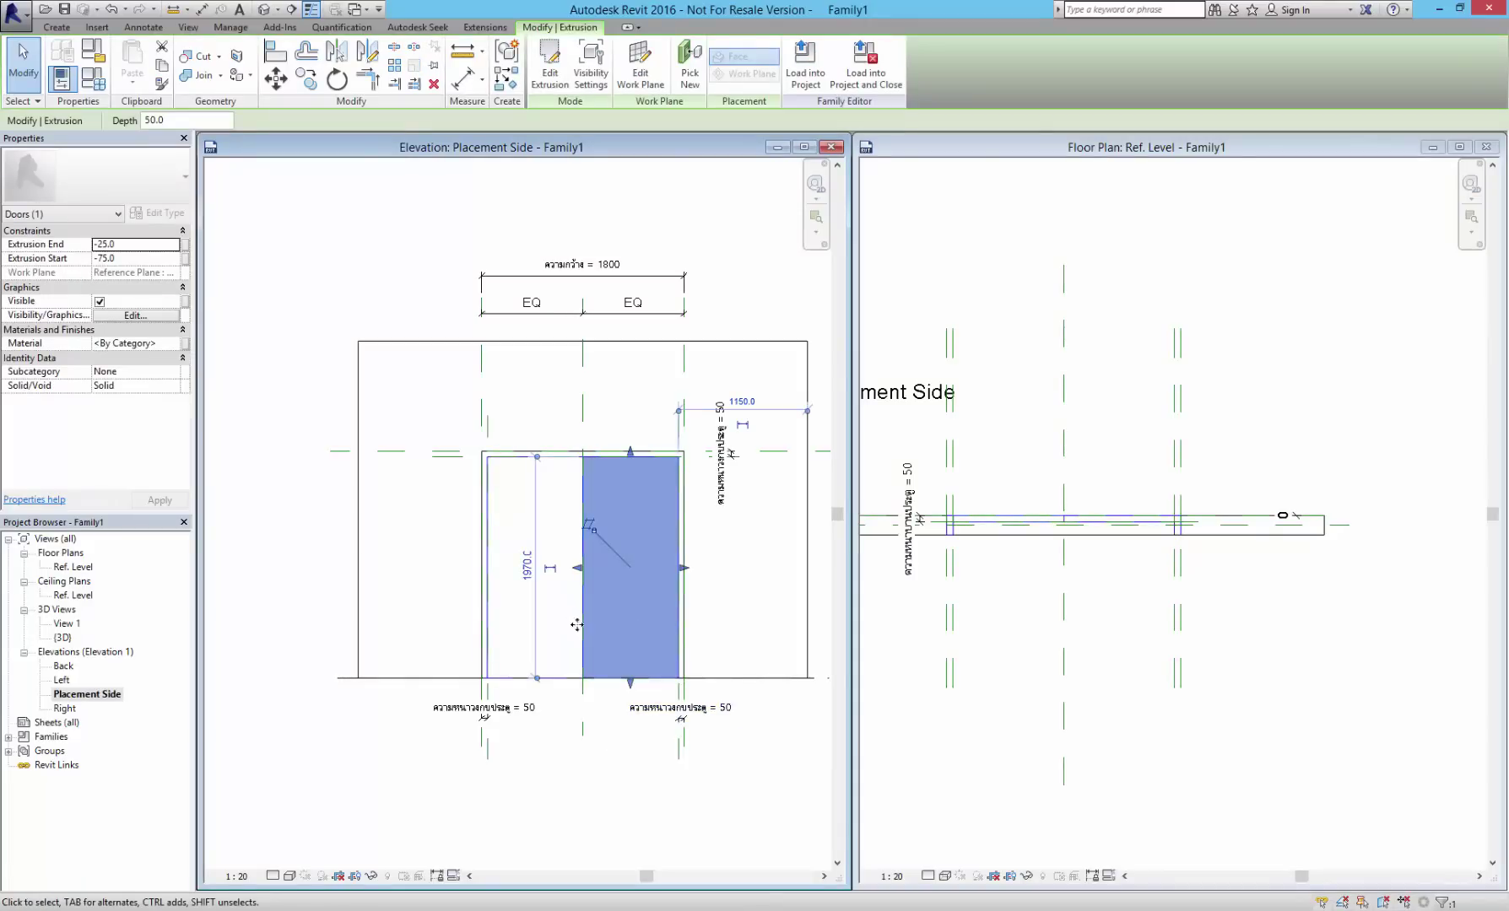
left_click(566, 685, "ctrl")
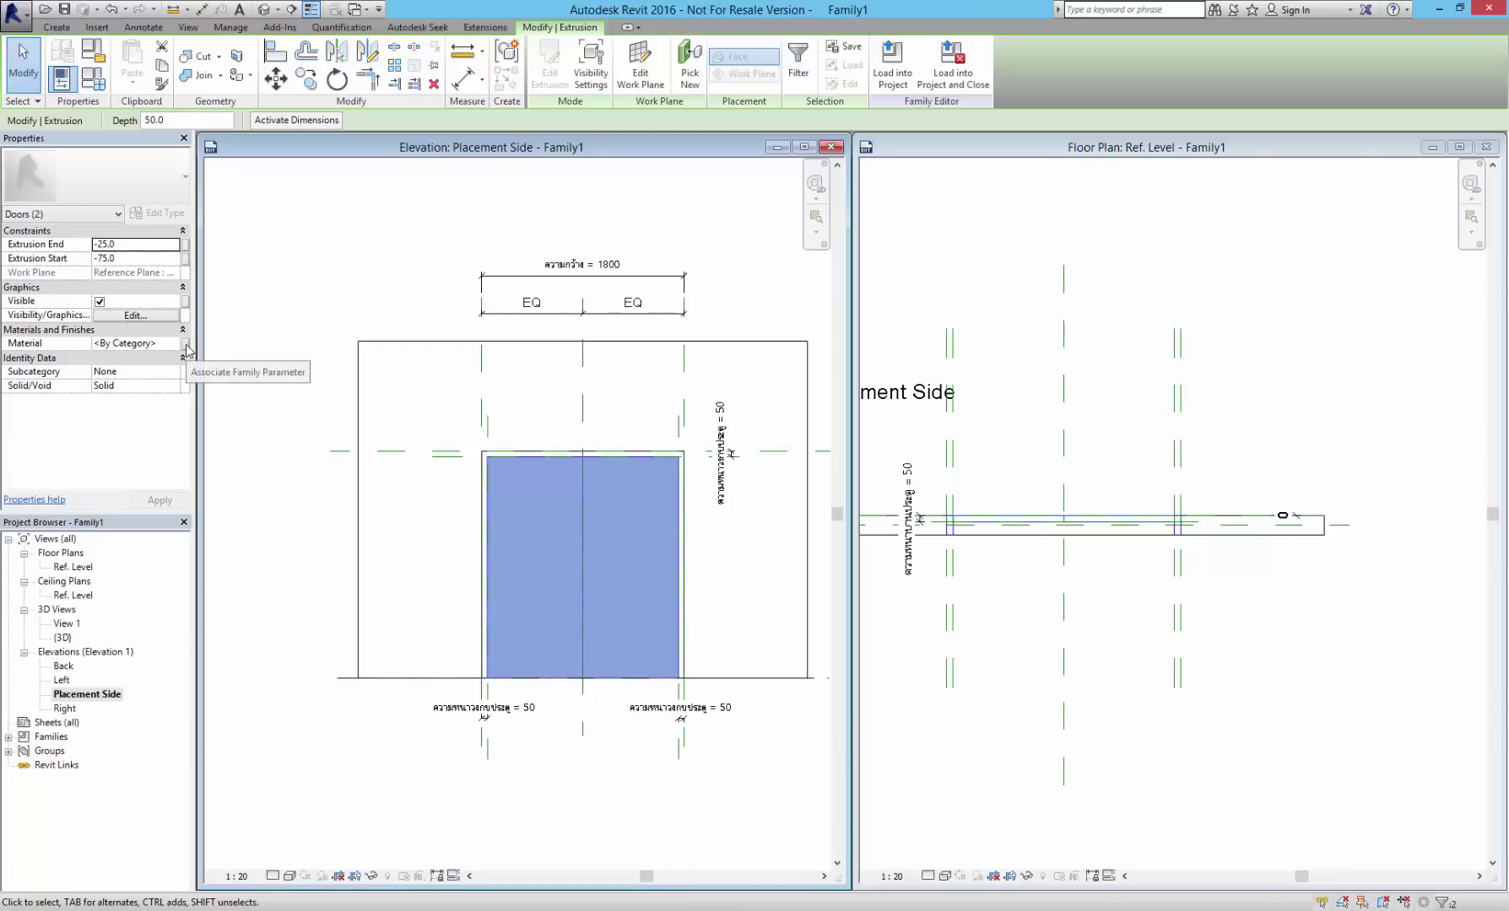
- Associate both leaves' material with a new Thai-named door-leaf material type parameter
left_click(186, 348)
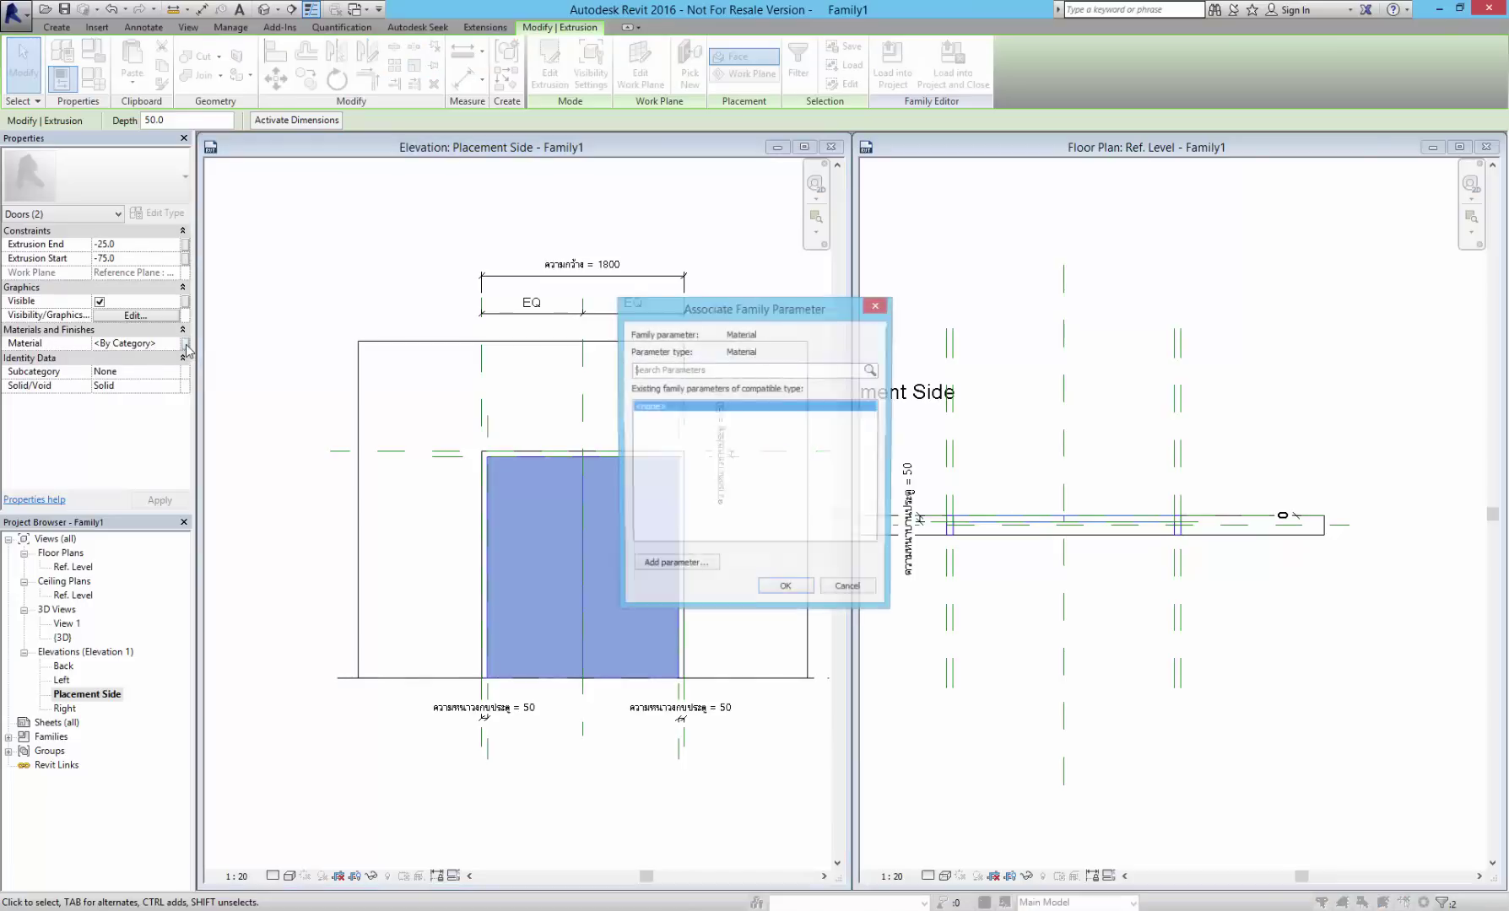
left_click(707, 572)
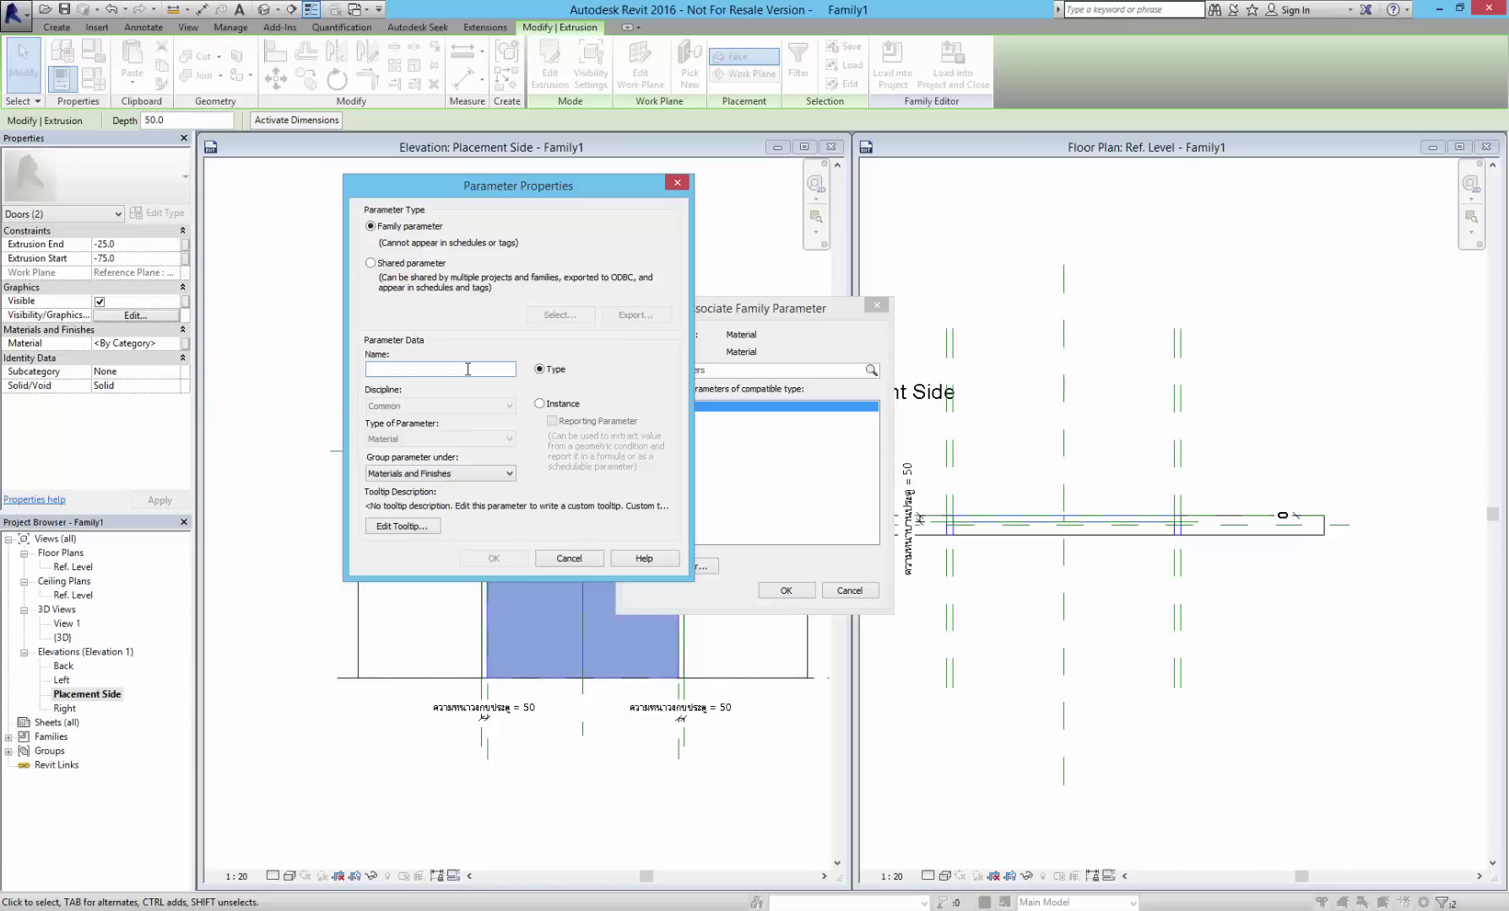
type(";y")
key("super+space")
type("ว")
type("ัสดุบานประตู")
left_click(494, 559)
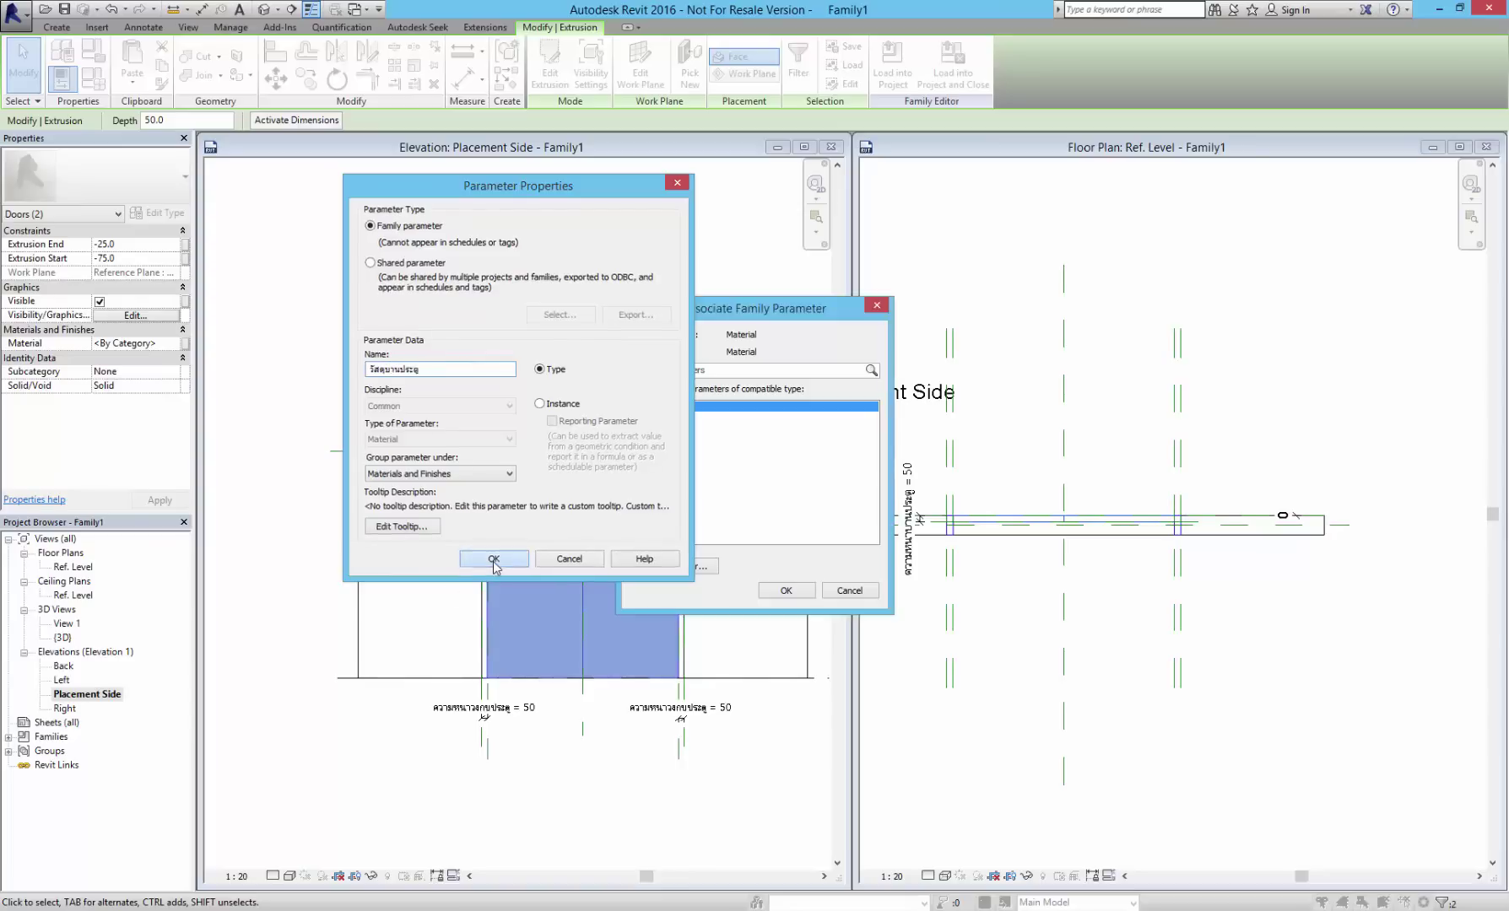
left_click(787, 594)
left_click(775, 781)
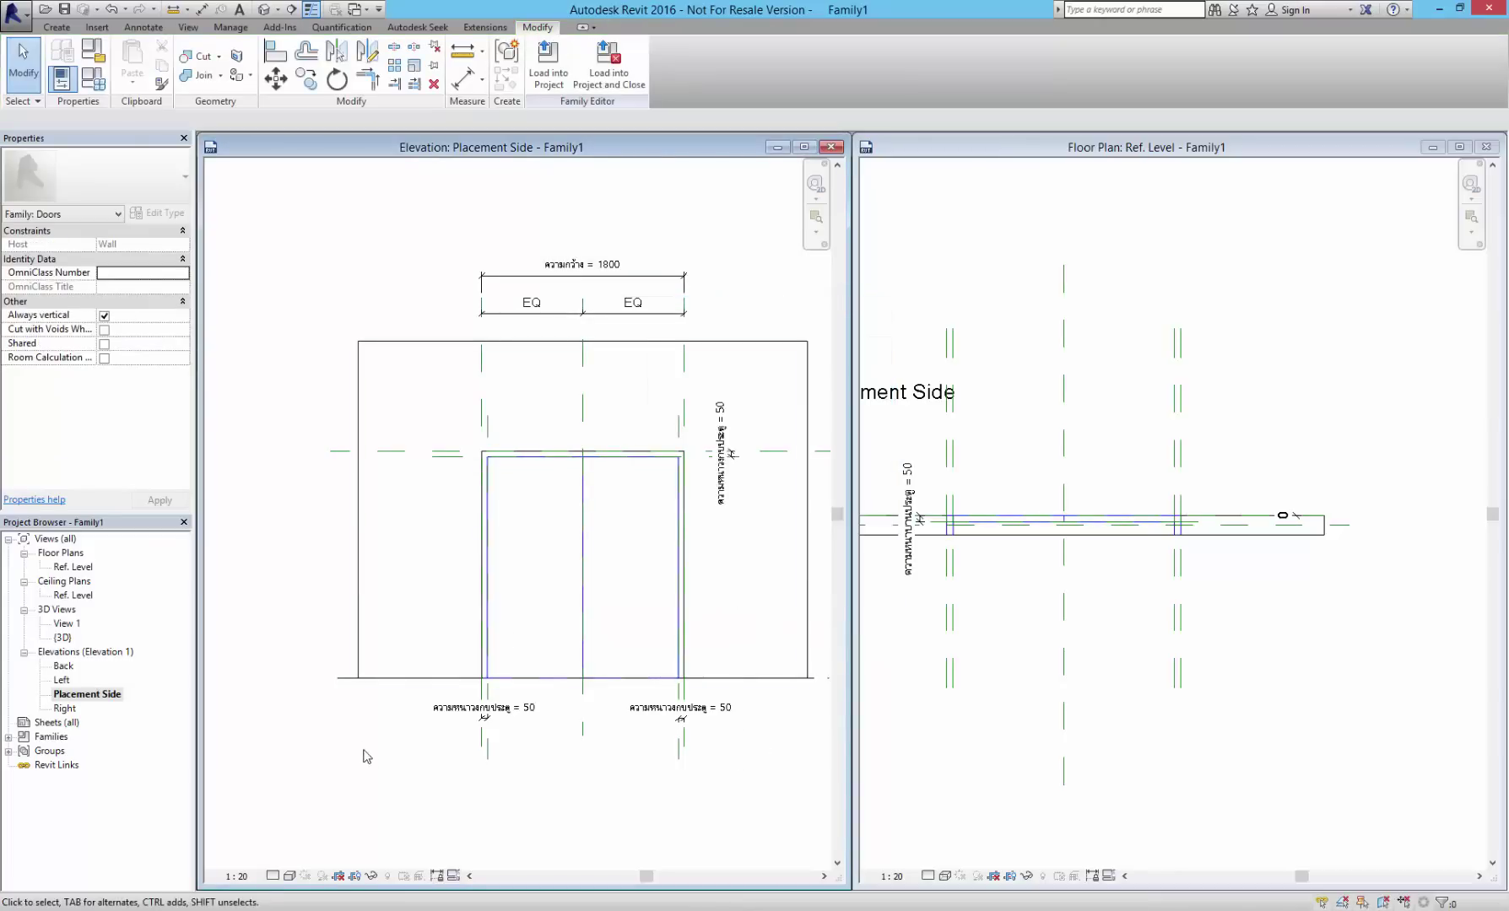
- Associate the door frame extrusion's material with a new type parameter named 'วัสดุวงกบประตู'
left_click(483, 632)
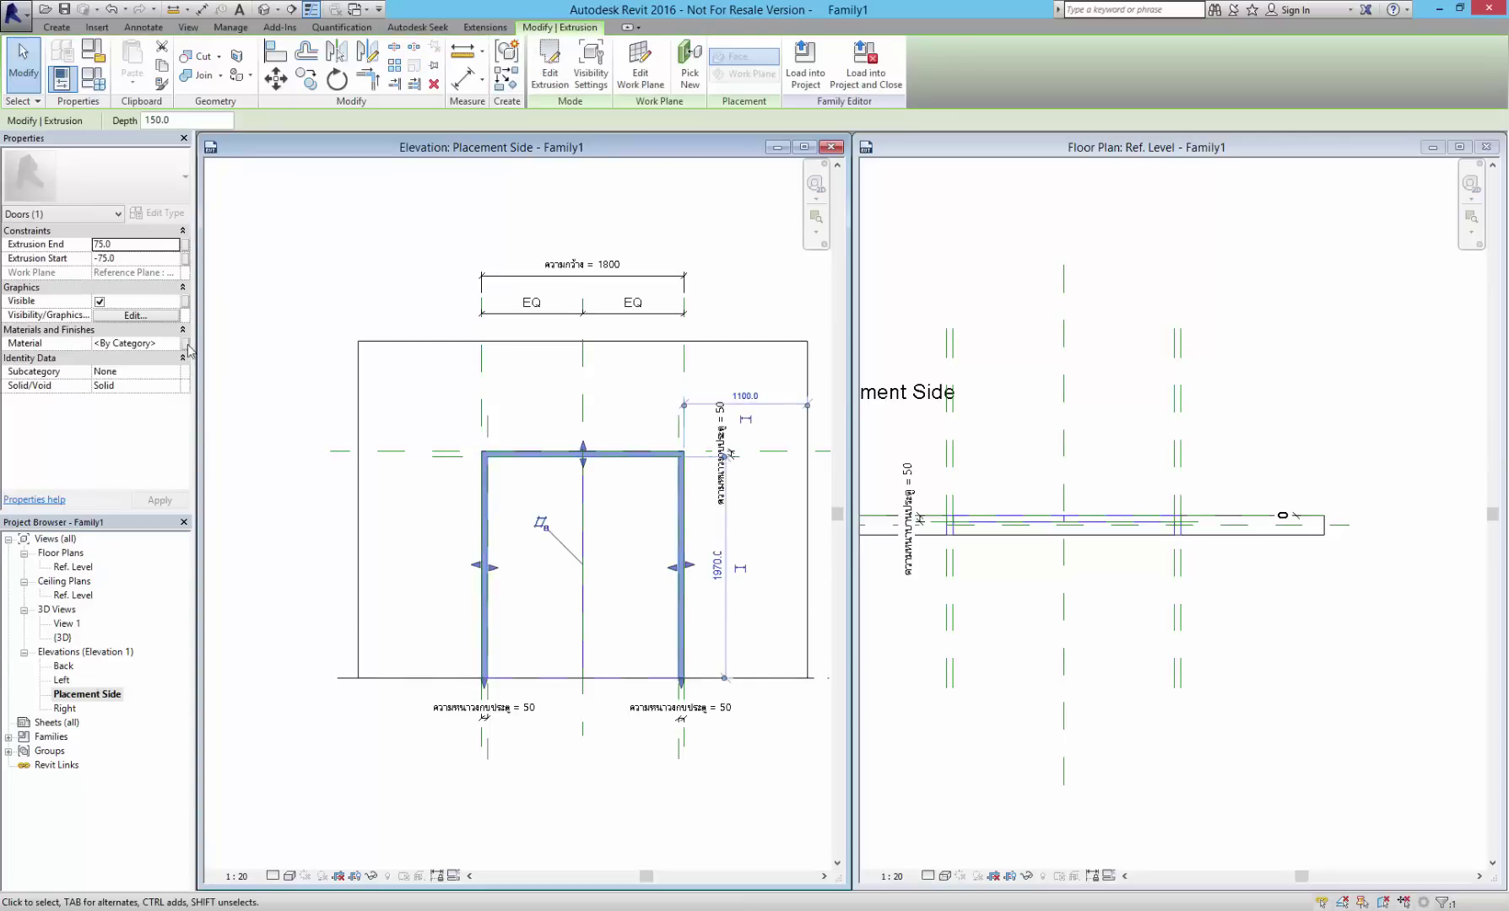
left_click(186, 344)
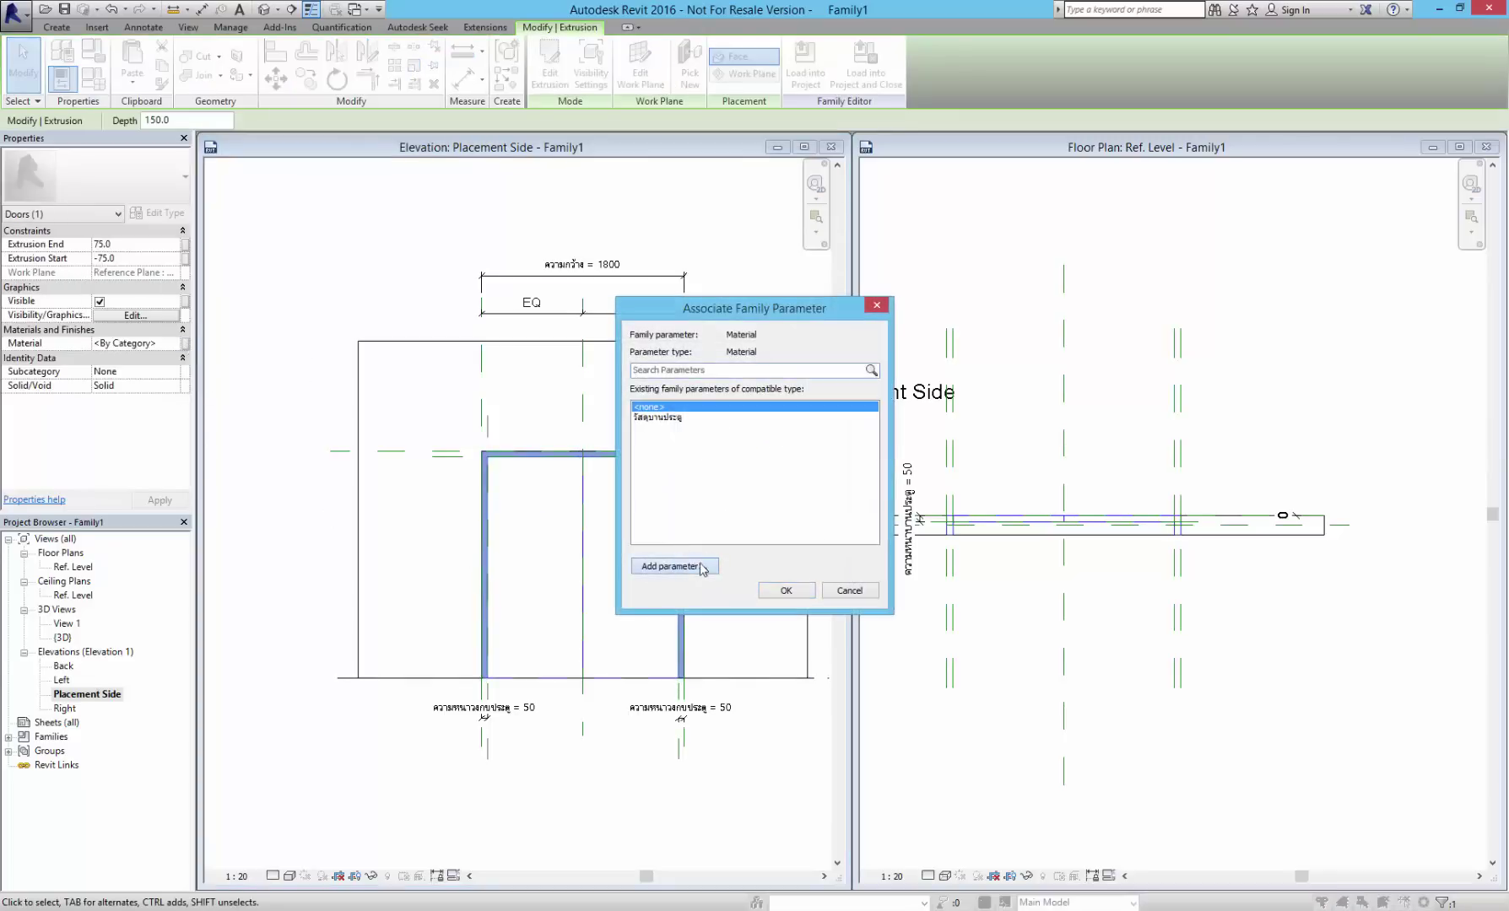
left_click(672, 567)
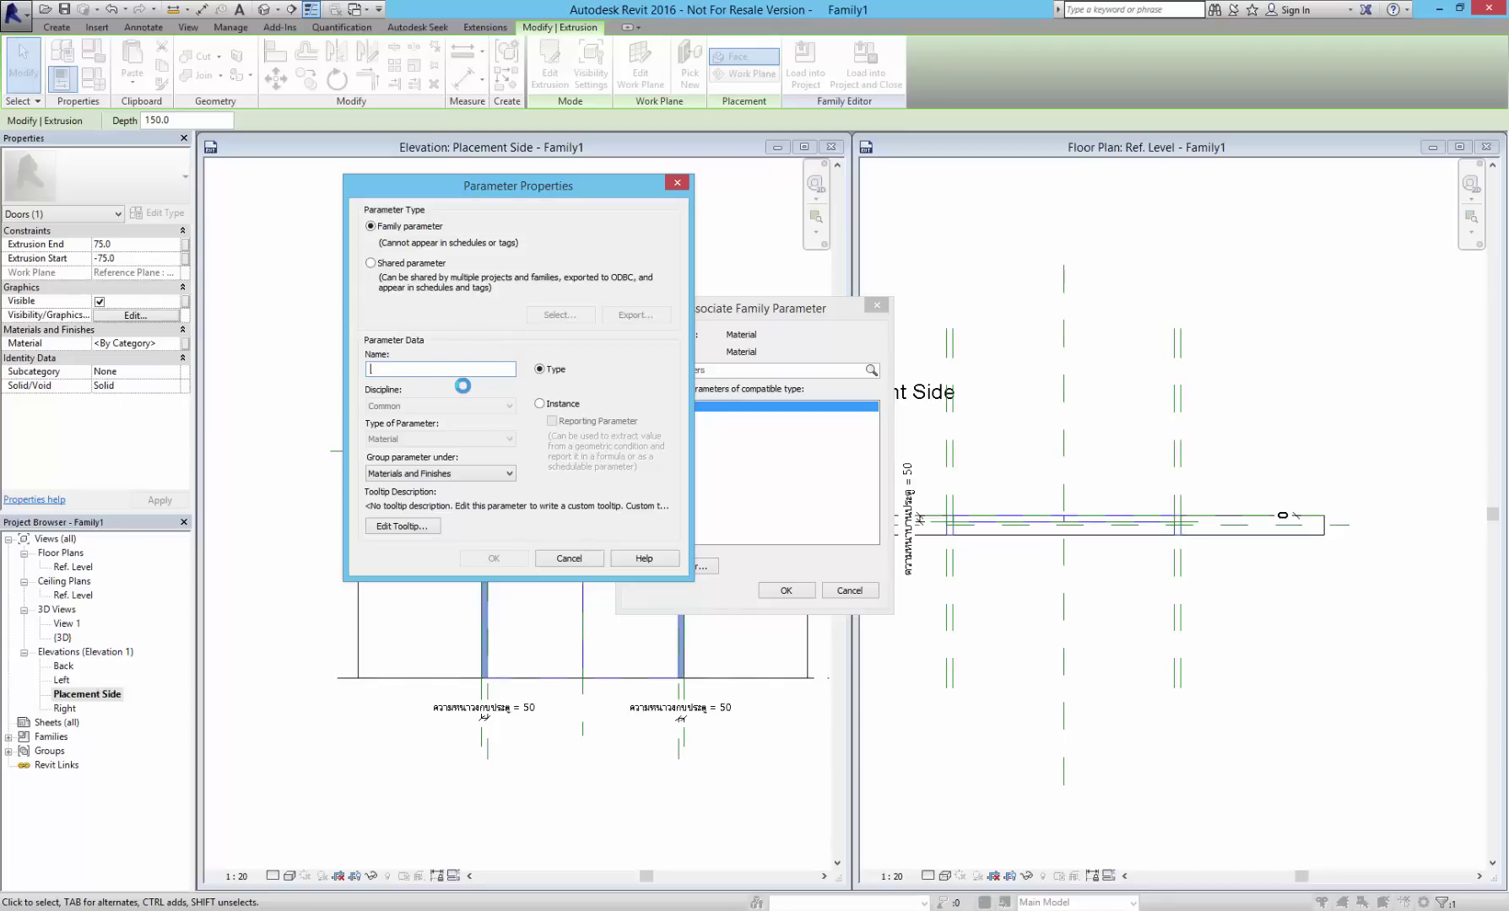
type("วัสดุวงกบประตู")
left_click(504, 557)
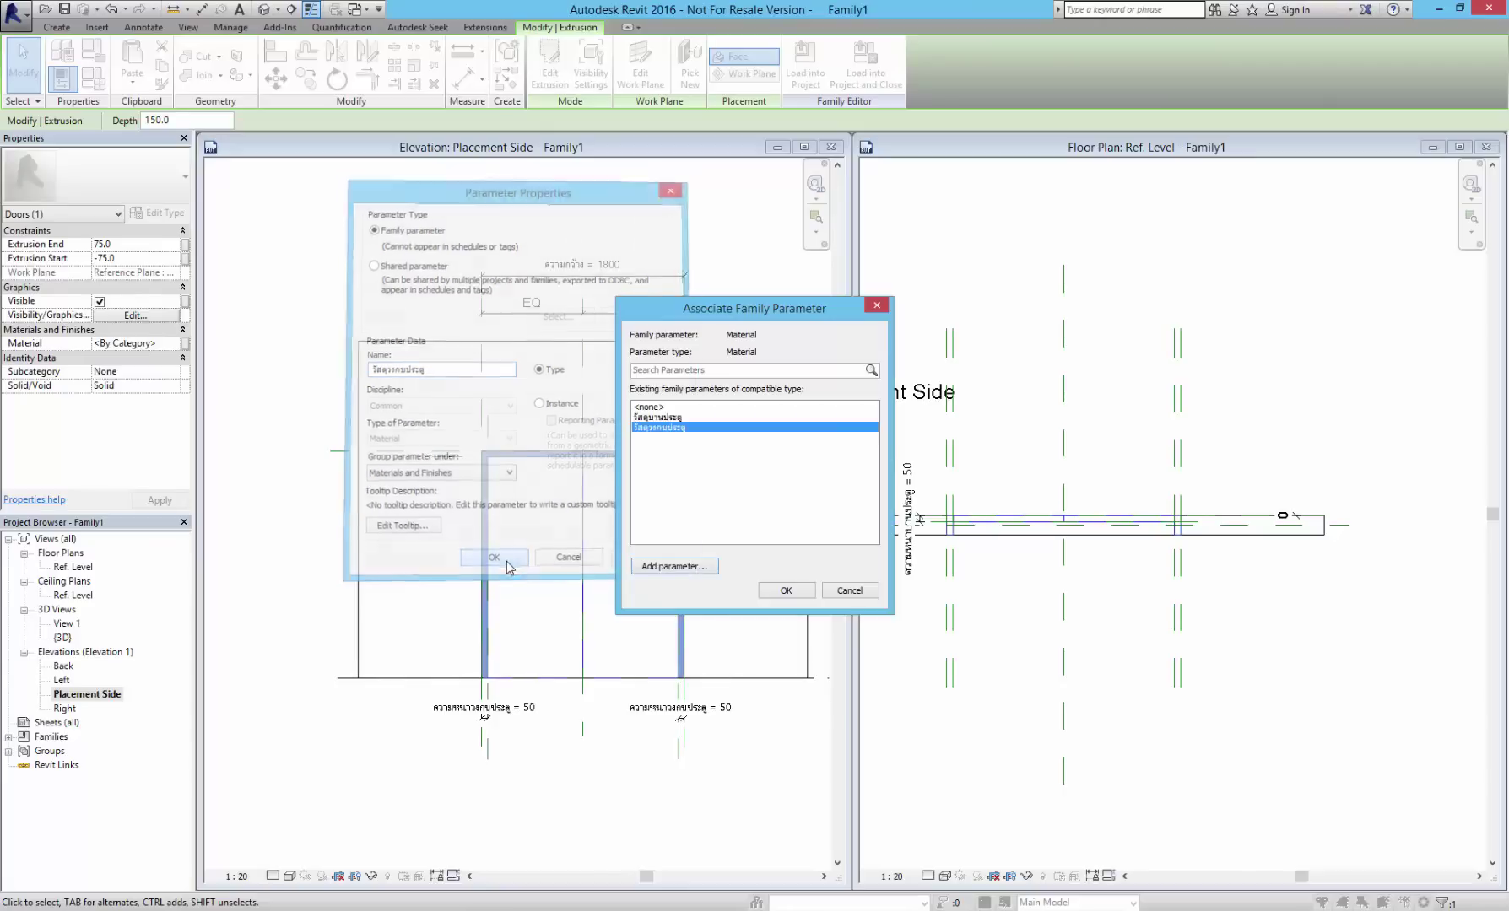
left_click(796, 593)
left_click(769, 756)
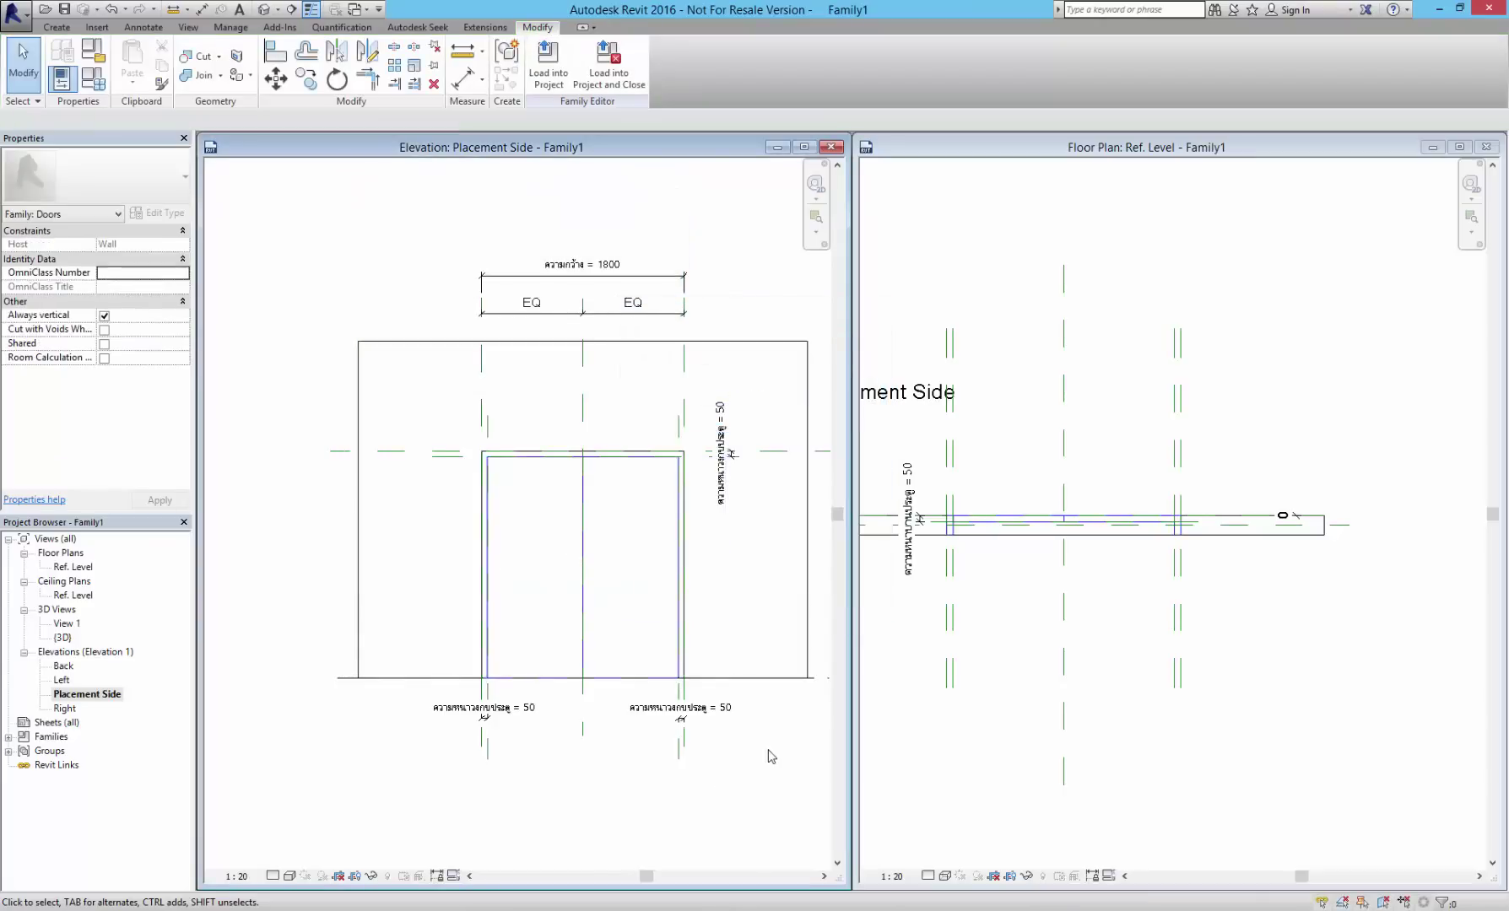
left_click(90, 80)
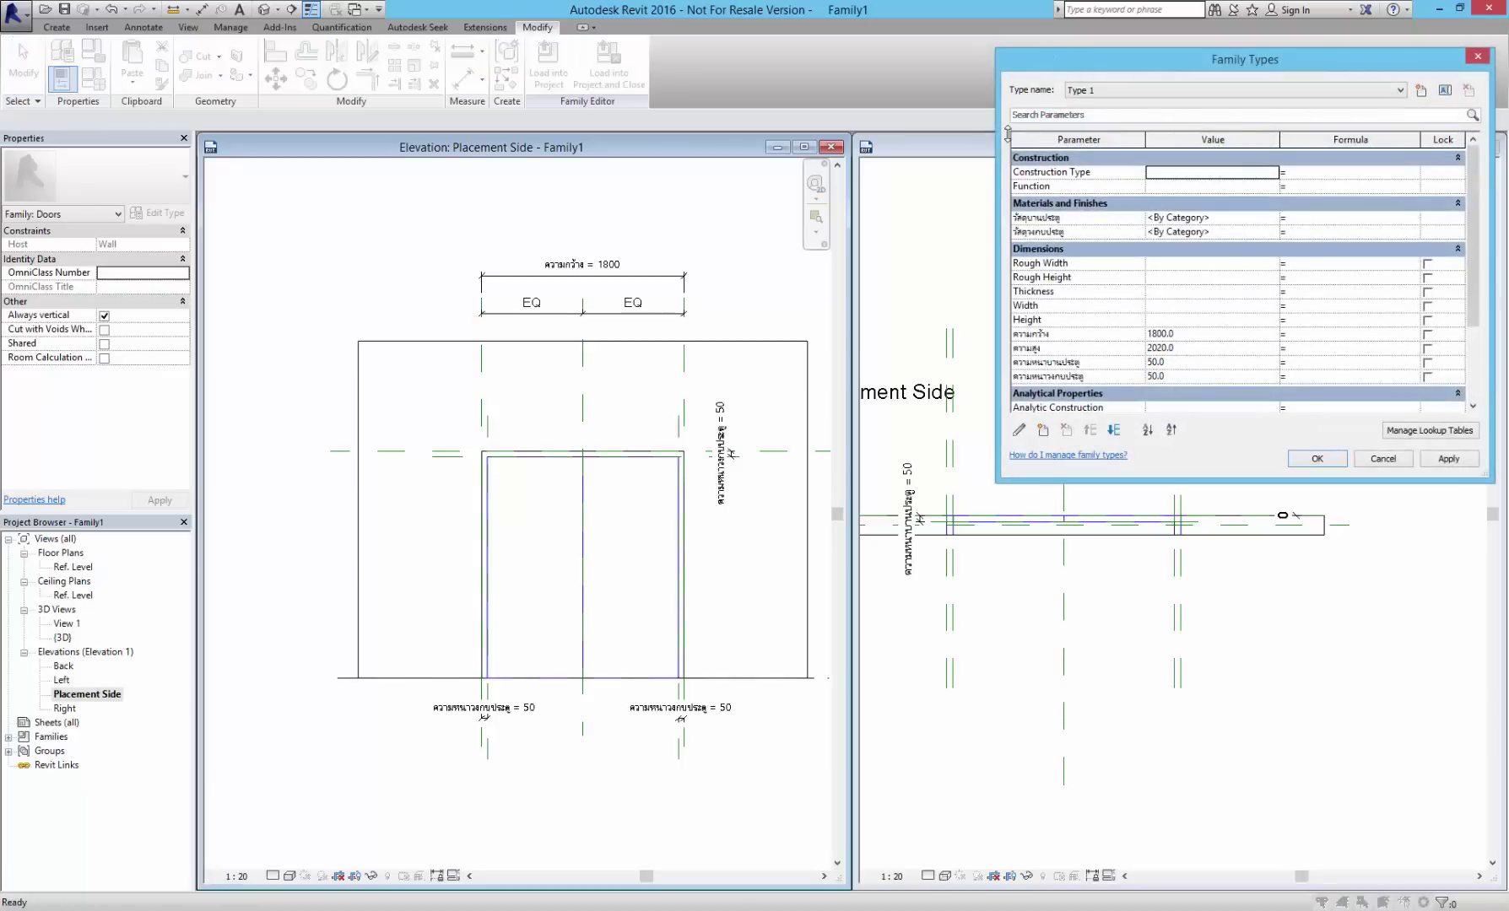
left_click_drag(1043, 59, 957, 200)
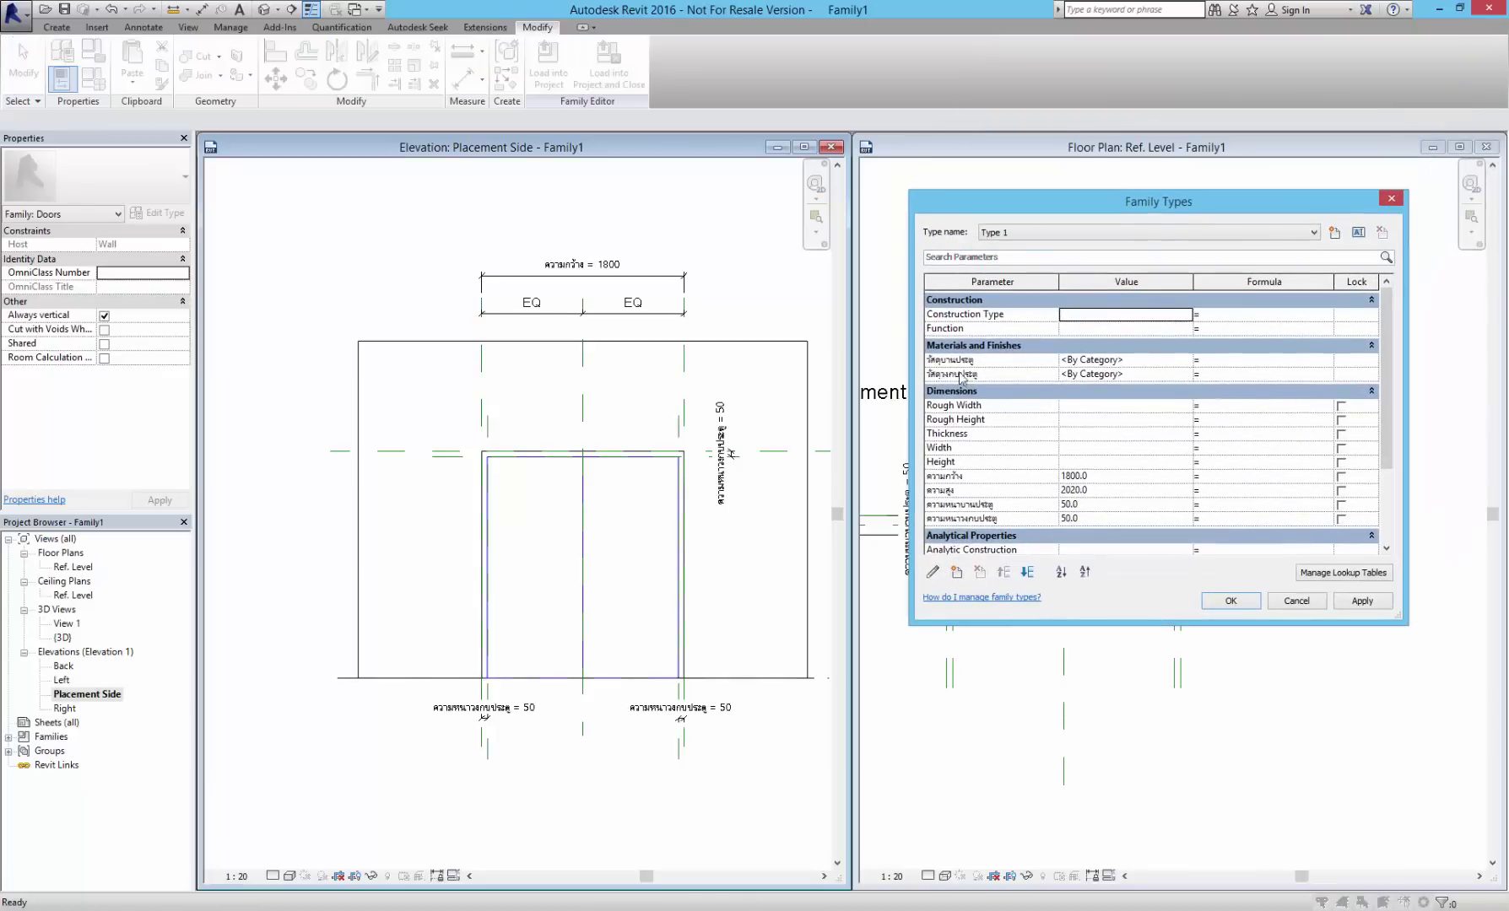
left_click(1190, 363)
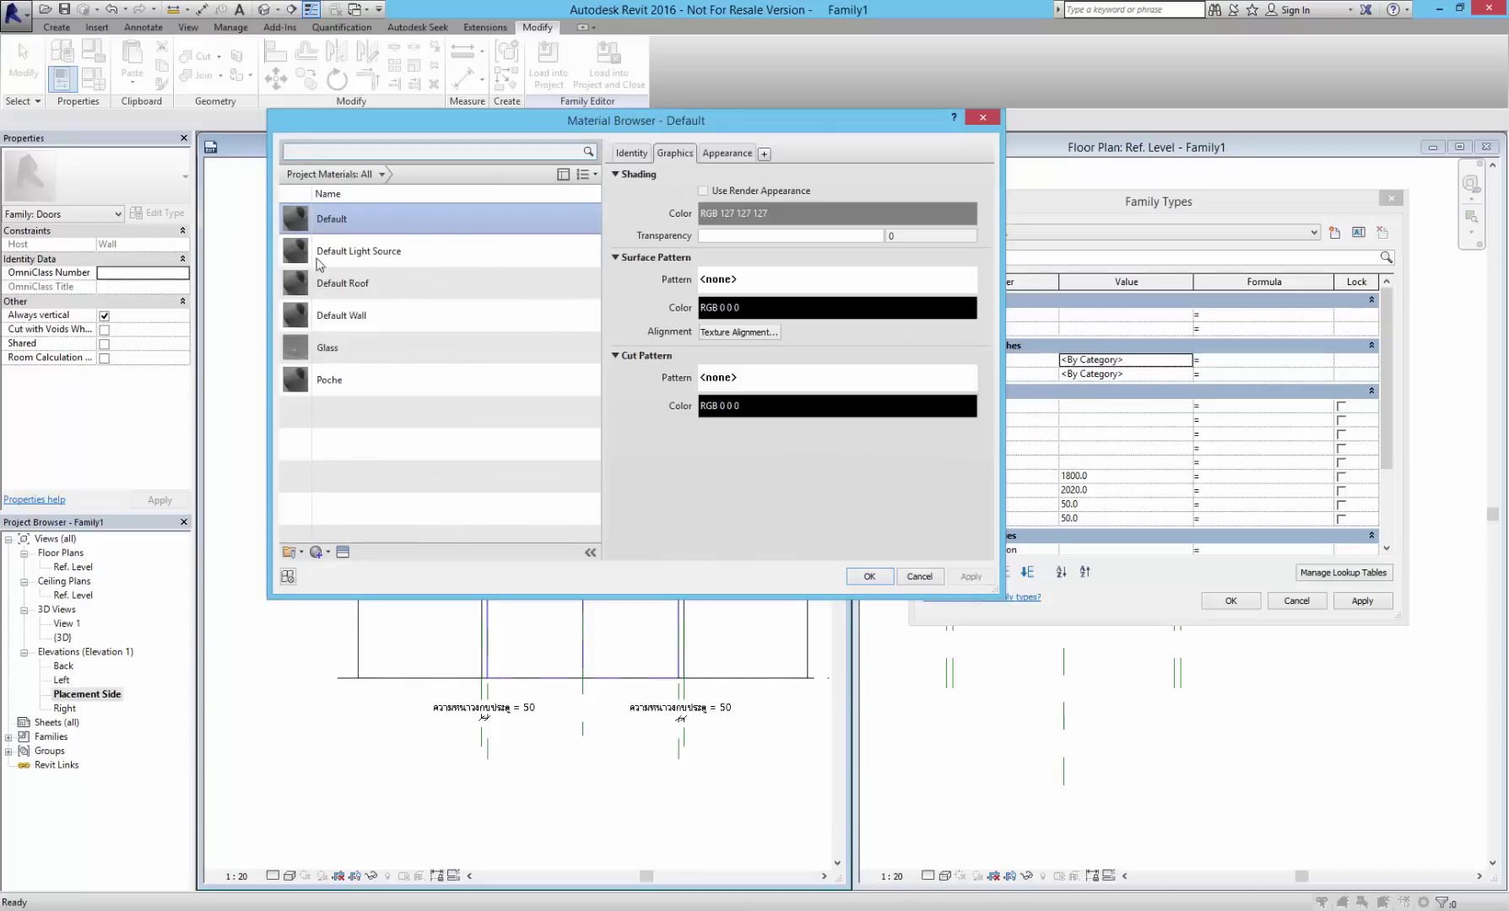
left_click(983, 120)
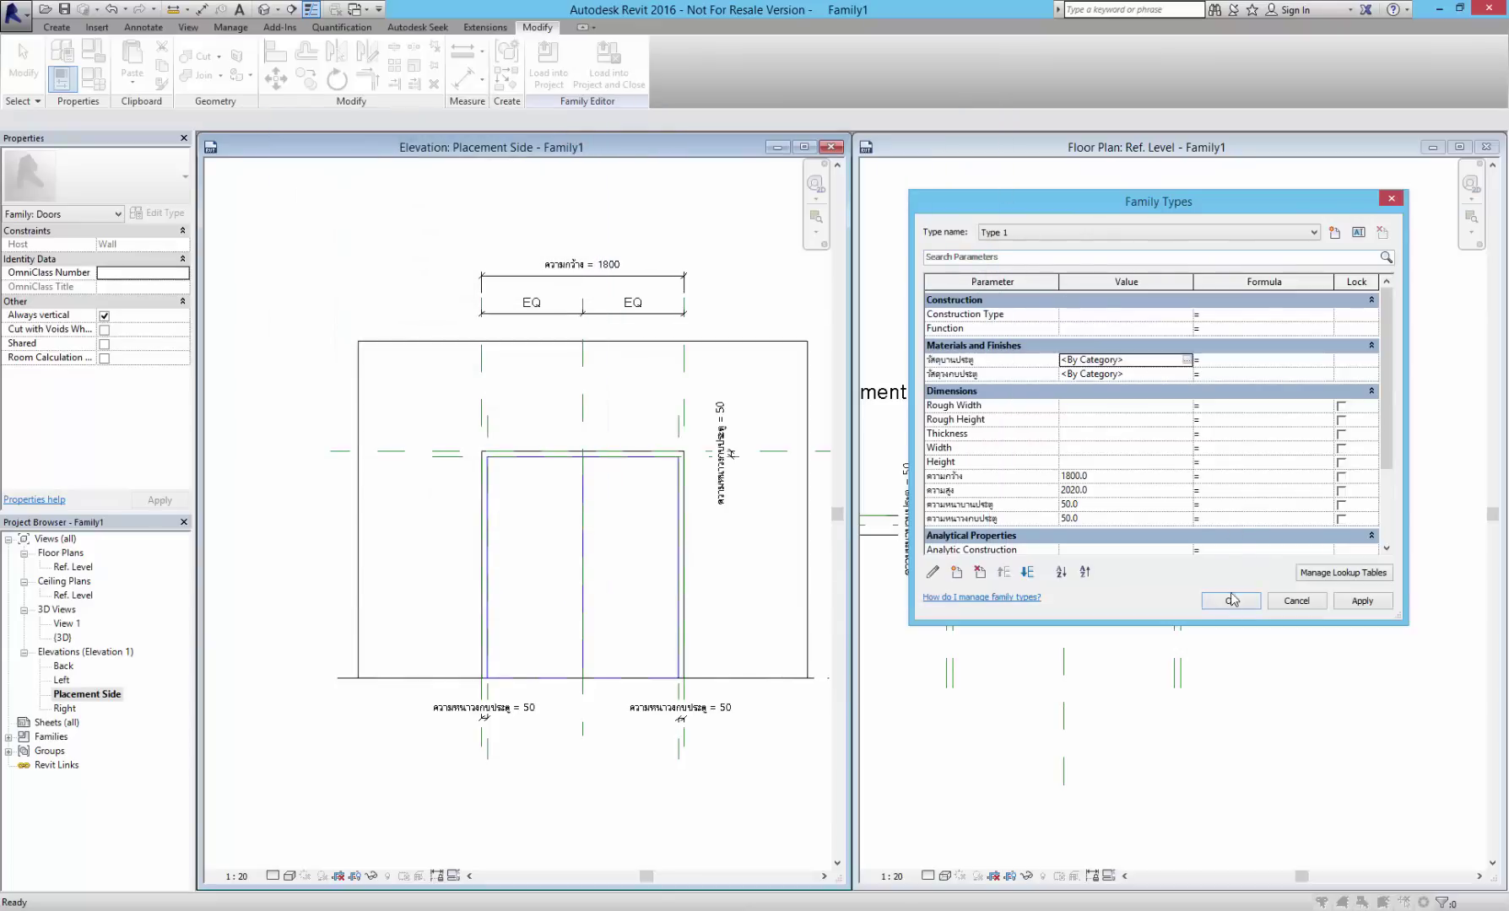
left_click(1232, 600)
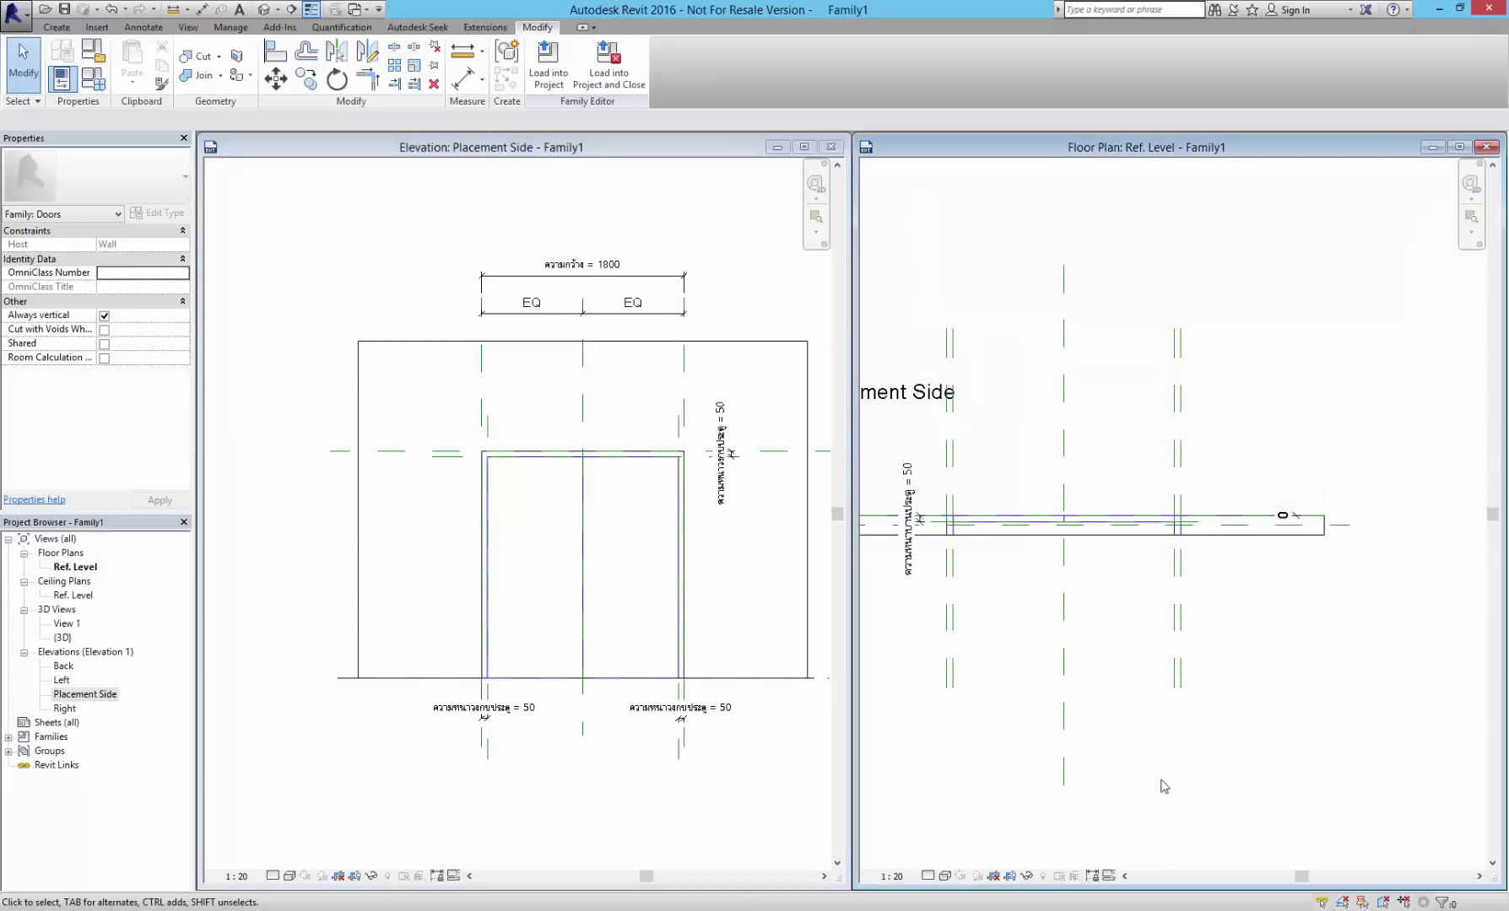
- Start a Doors [cut] symbolic line using the Center-ends Arc shape
mouse_move(1127, 778)
middle_mouse_down()
mouse_move(1303, 766)
mouse_move(1203, 734)
middle_mouse_up()
scroll(1316, 755, "down", 2)
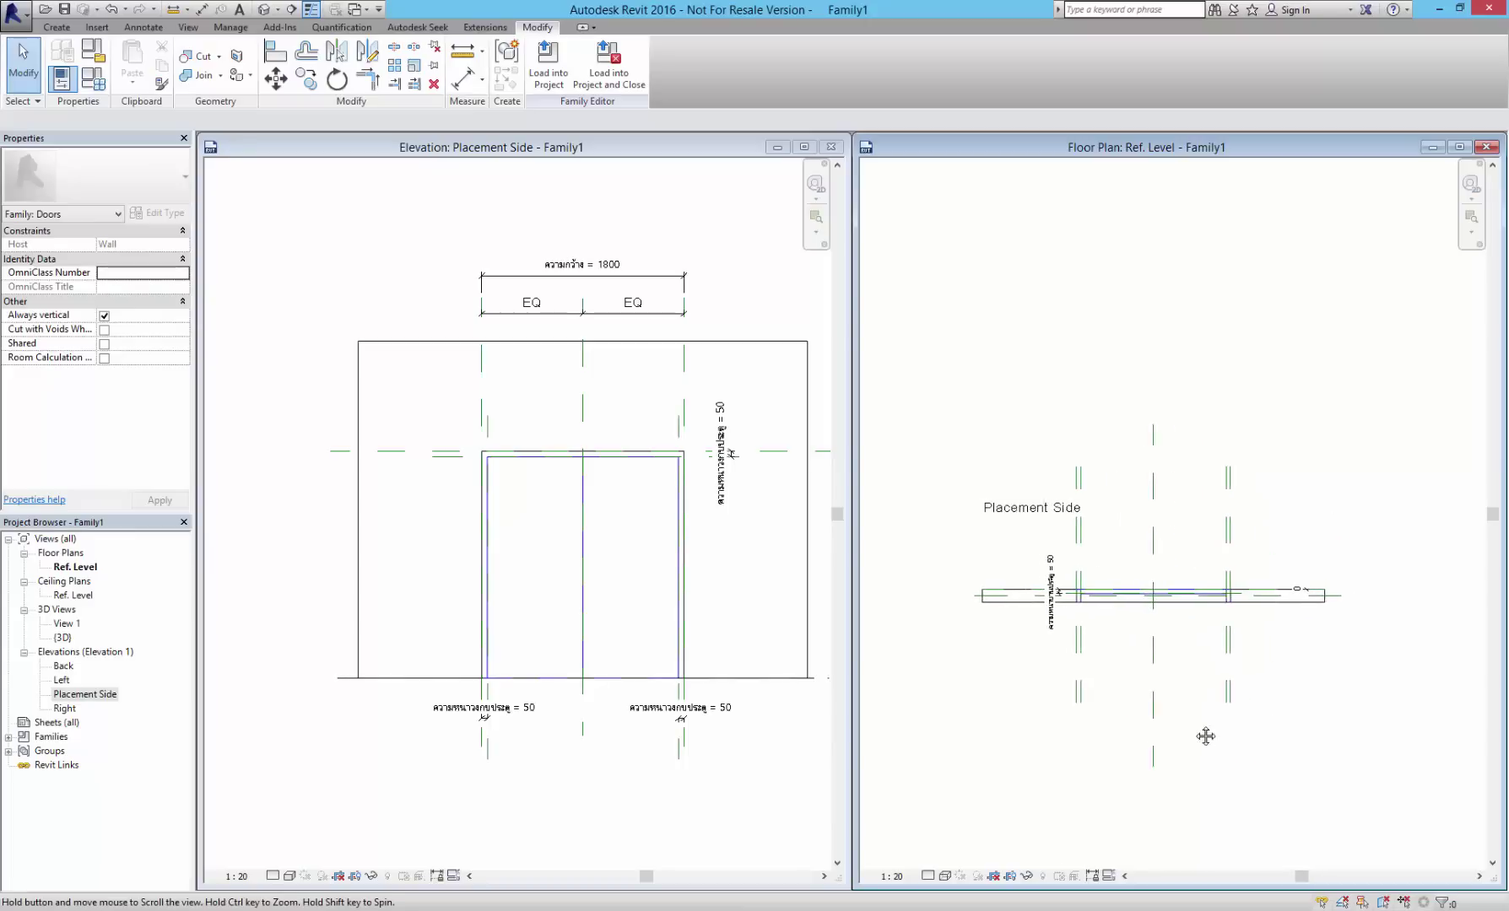
scroll(1198, 675, "up", 1)
scroll(1194, 648, "up", 1)
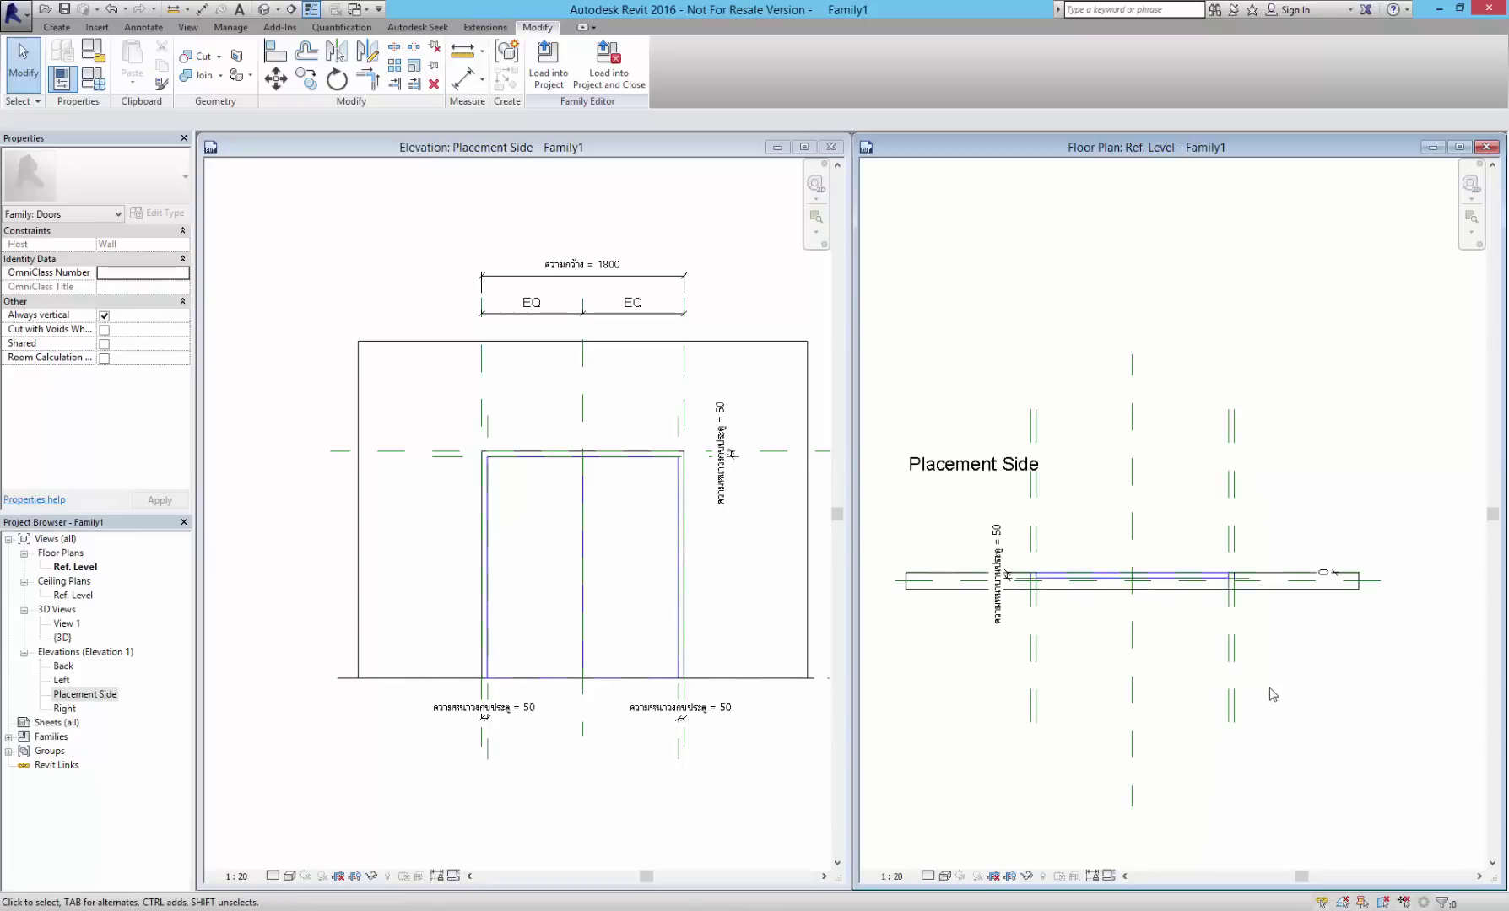
scroll(1097, 588, "up", 1)
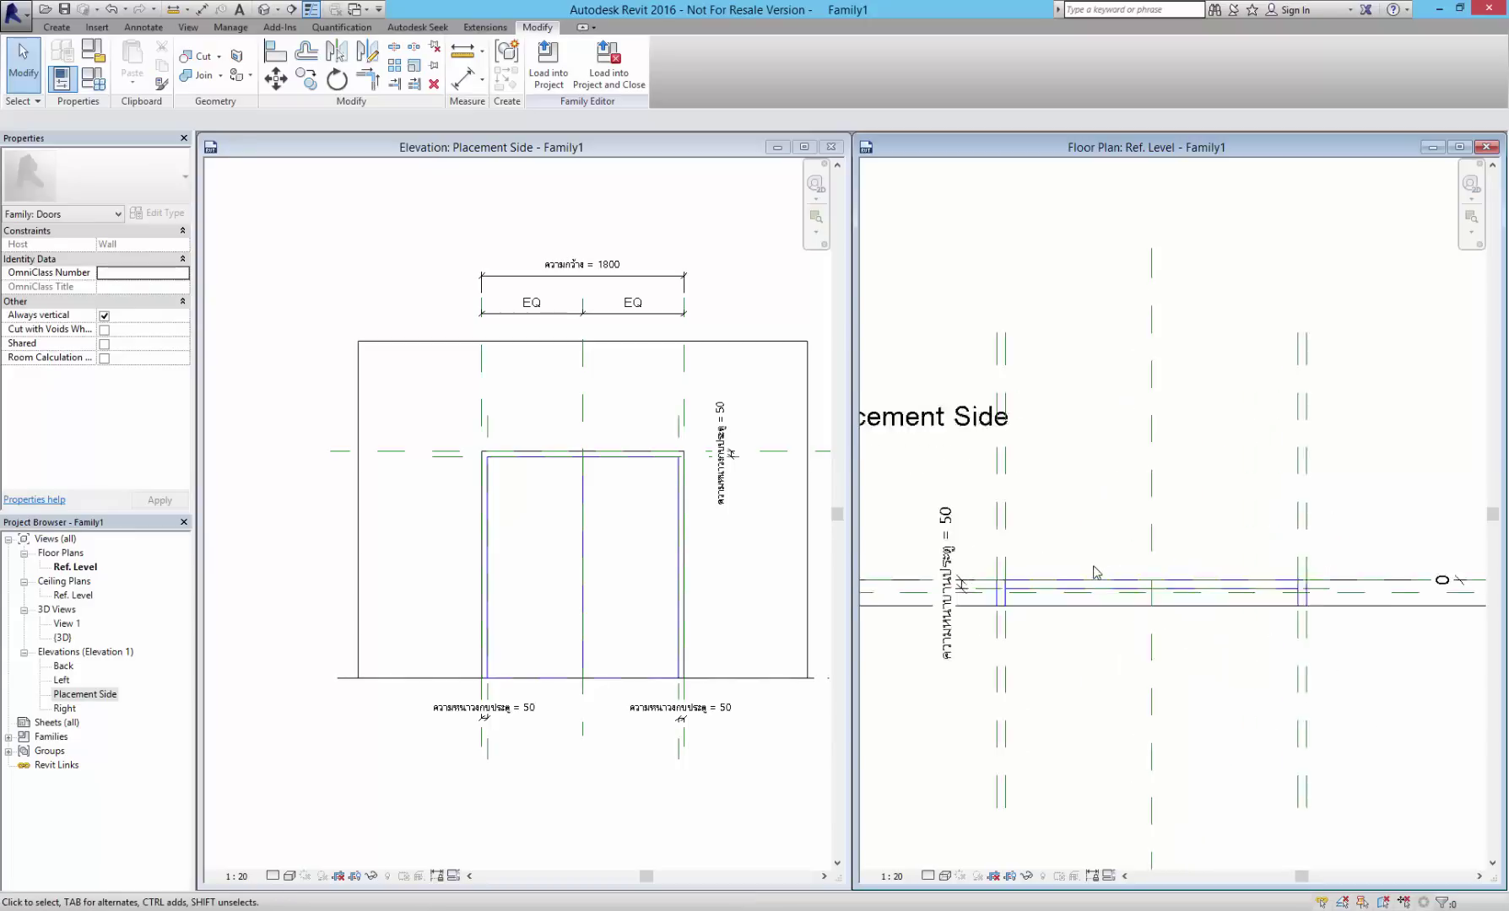
scroll(1097, 588, "up", 1)
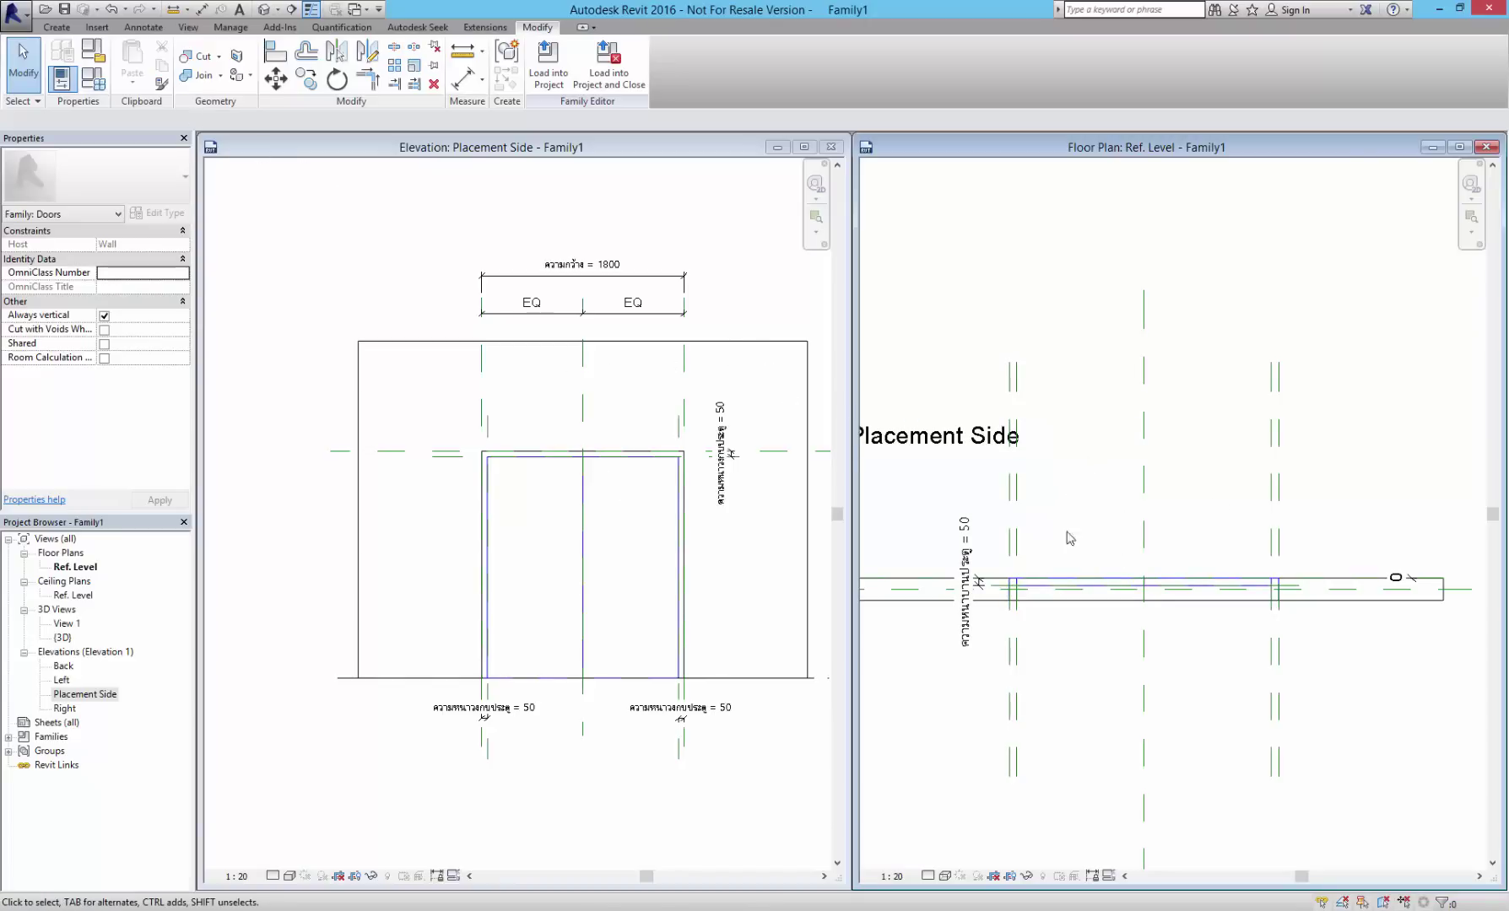
left_click(131, 34)
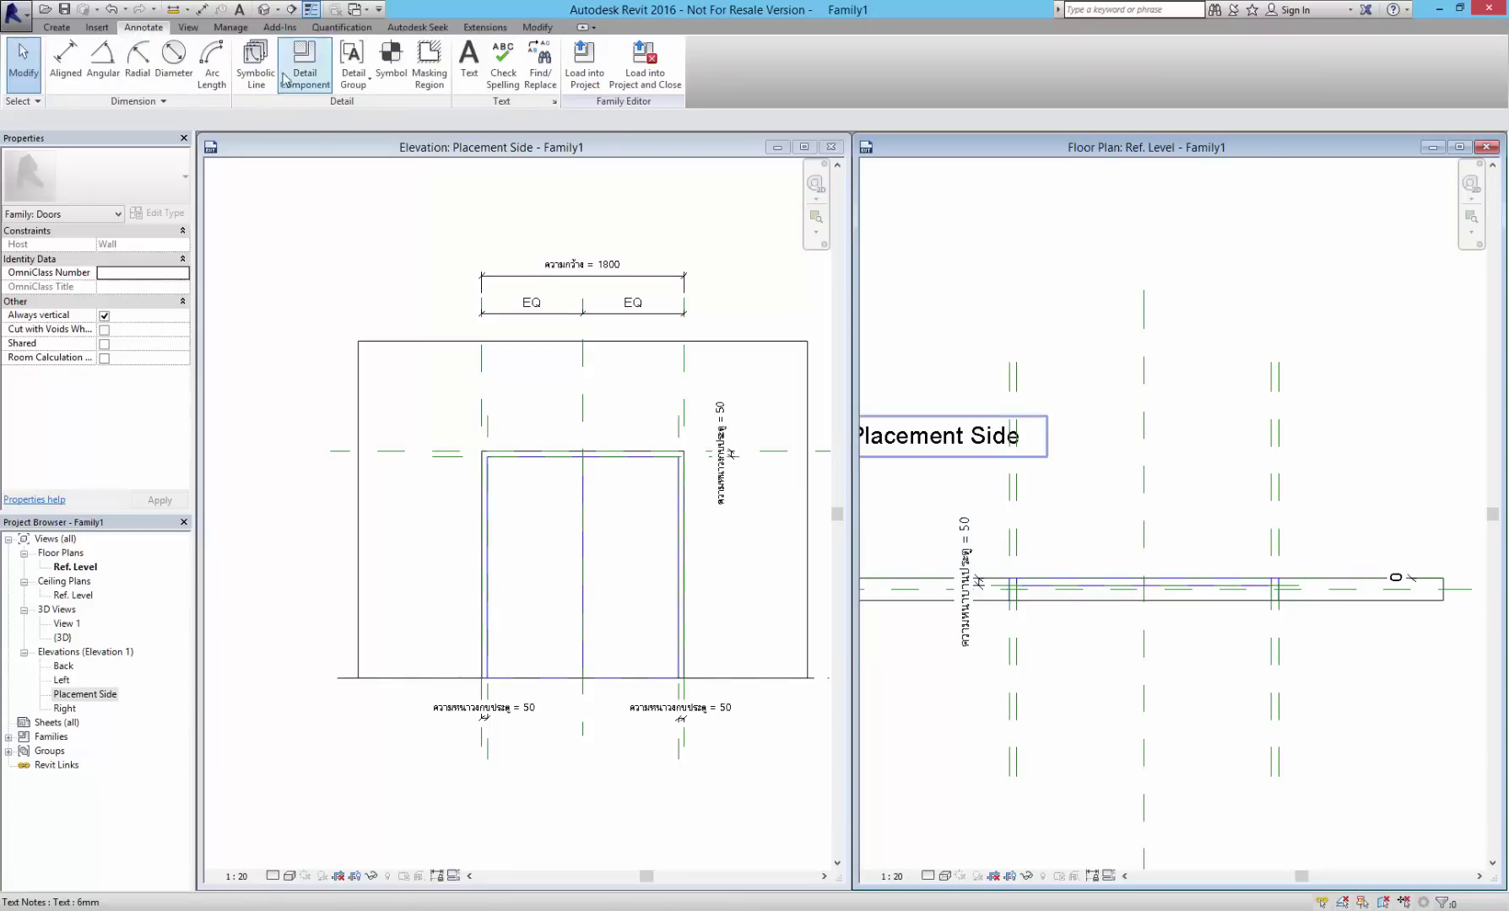
left_click(255, 72)
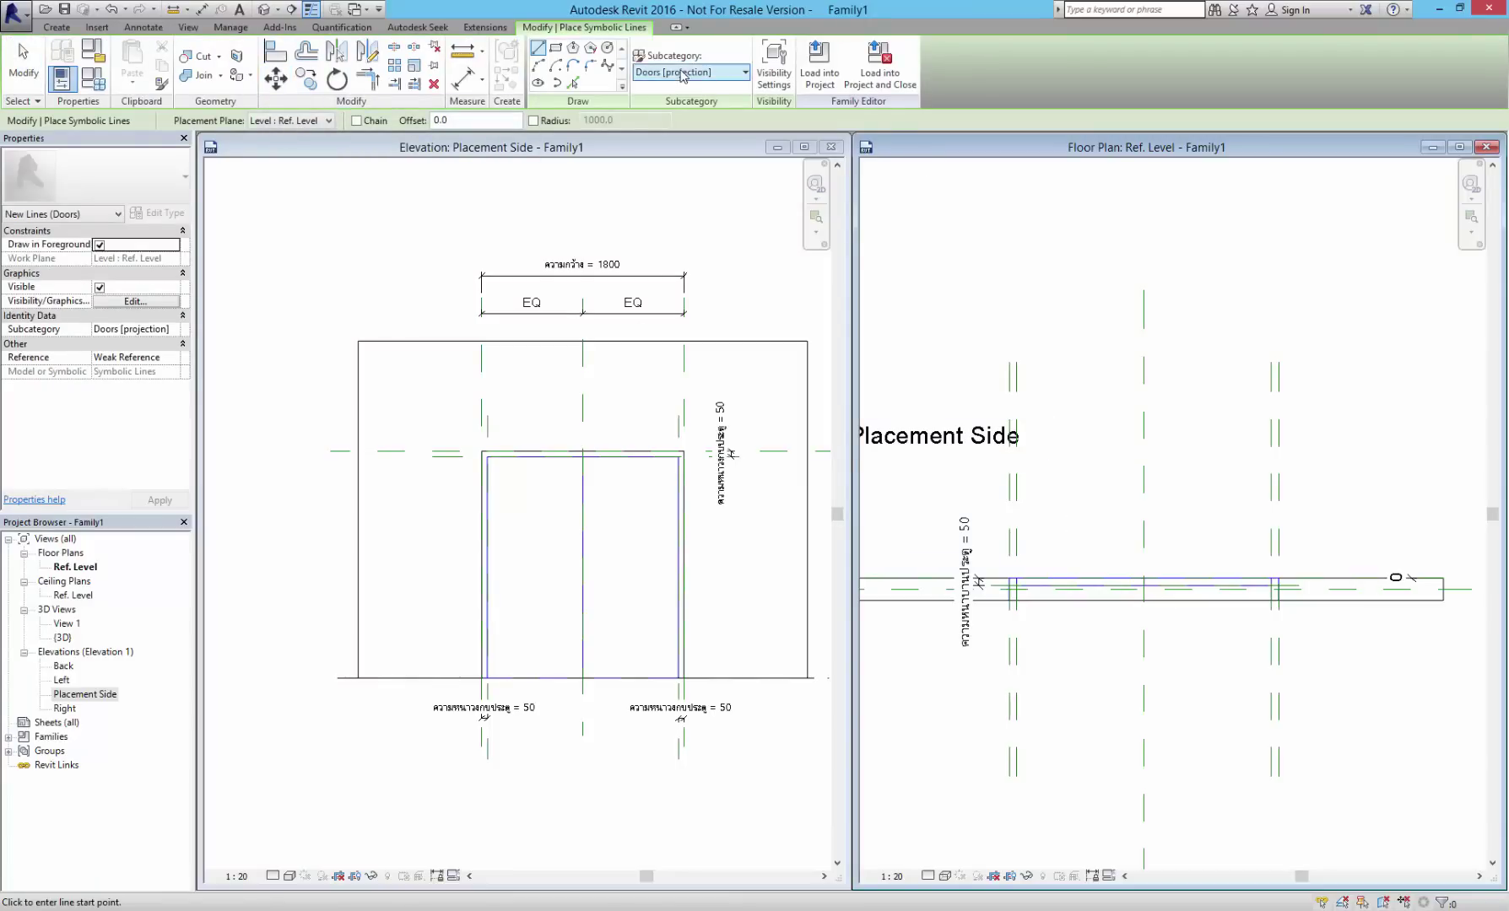
left_click(683, 77)
left_click(701, 77)
left_click(719, 76)
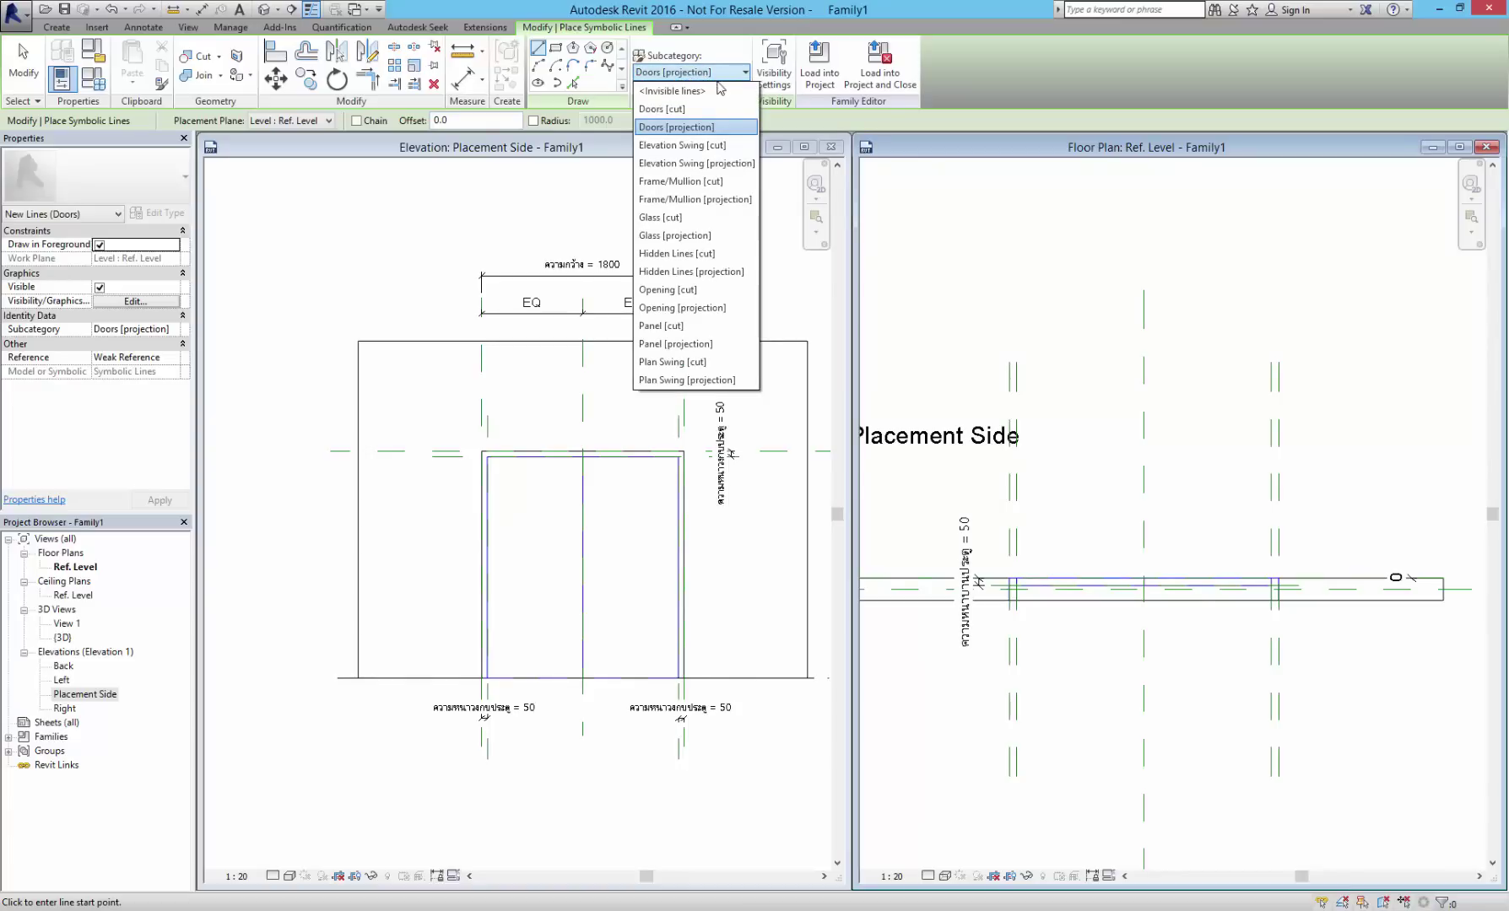
left_click(711, 110)
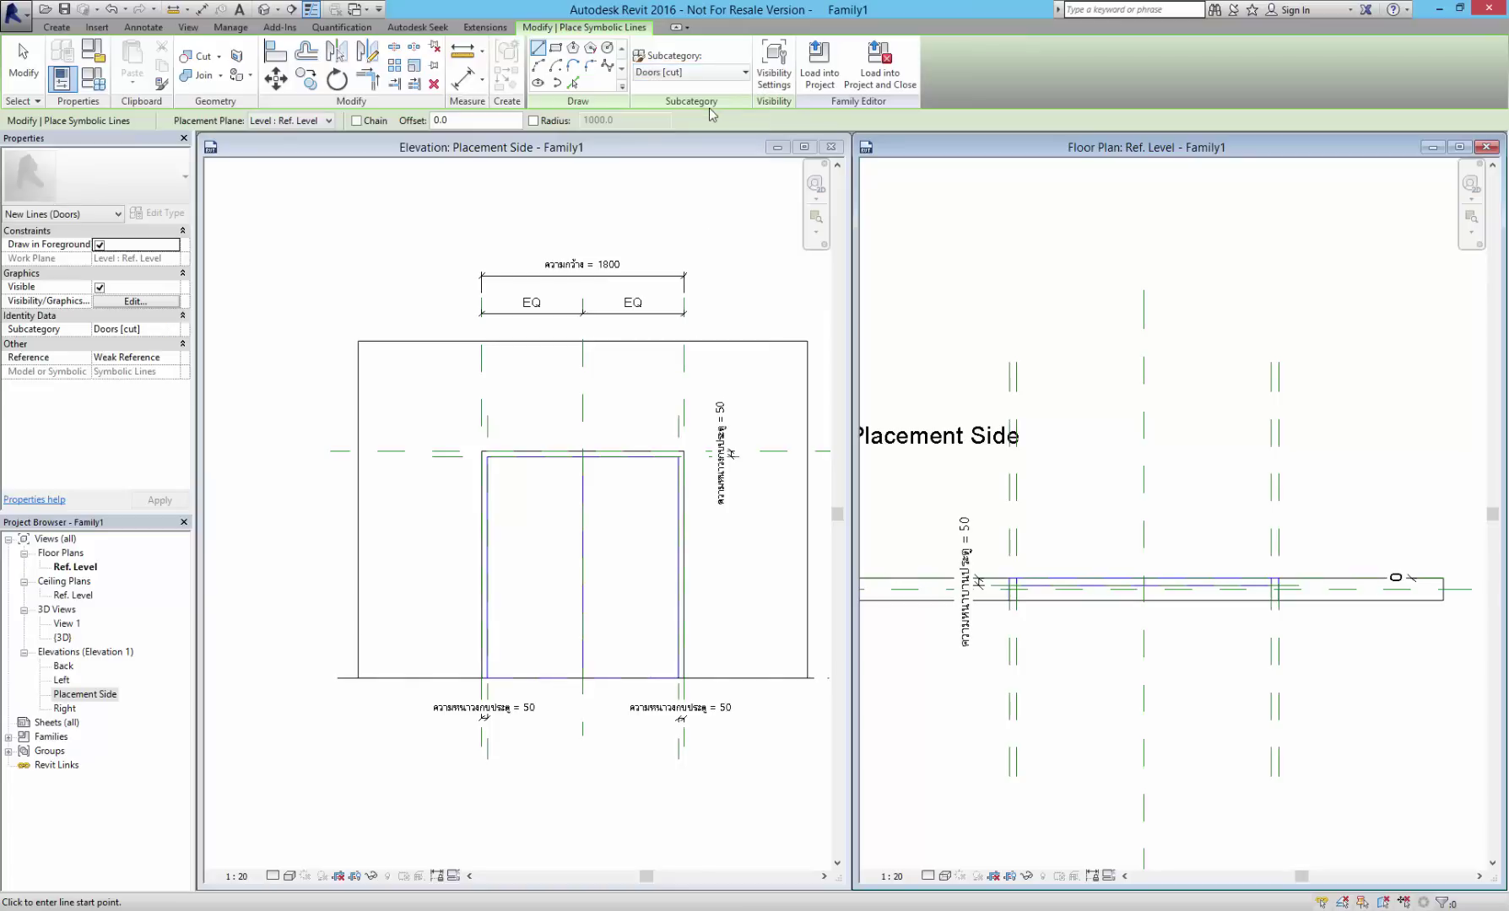
left_click(554, 69)
- Draw two 850-radius quarter-circle swing arcs centred on the left and right jambs
scroll(1011, 584, "up", 3)
left_click(1000, 585)
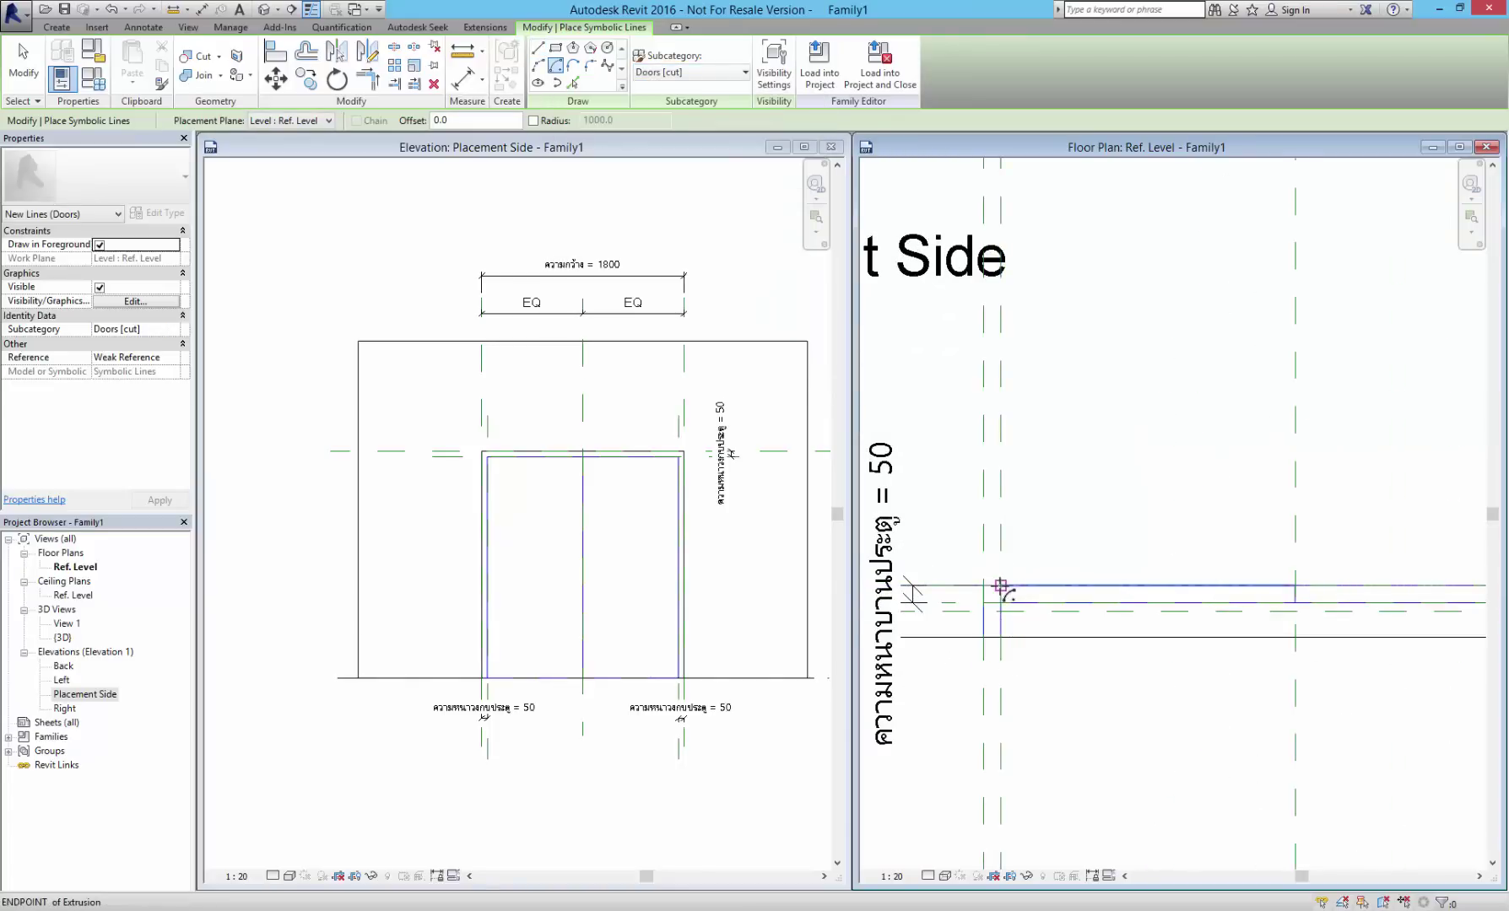
left_click(1295, 585)
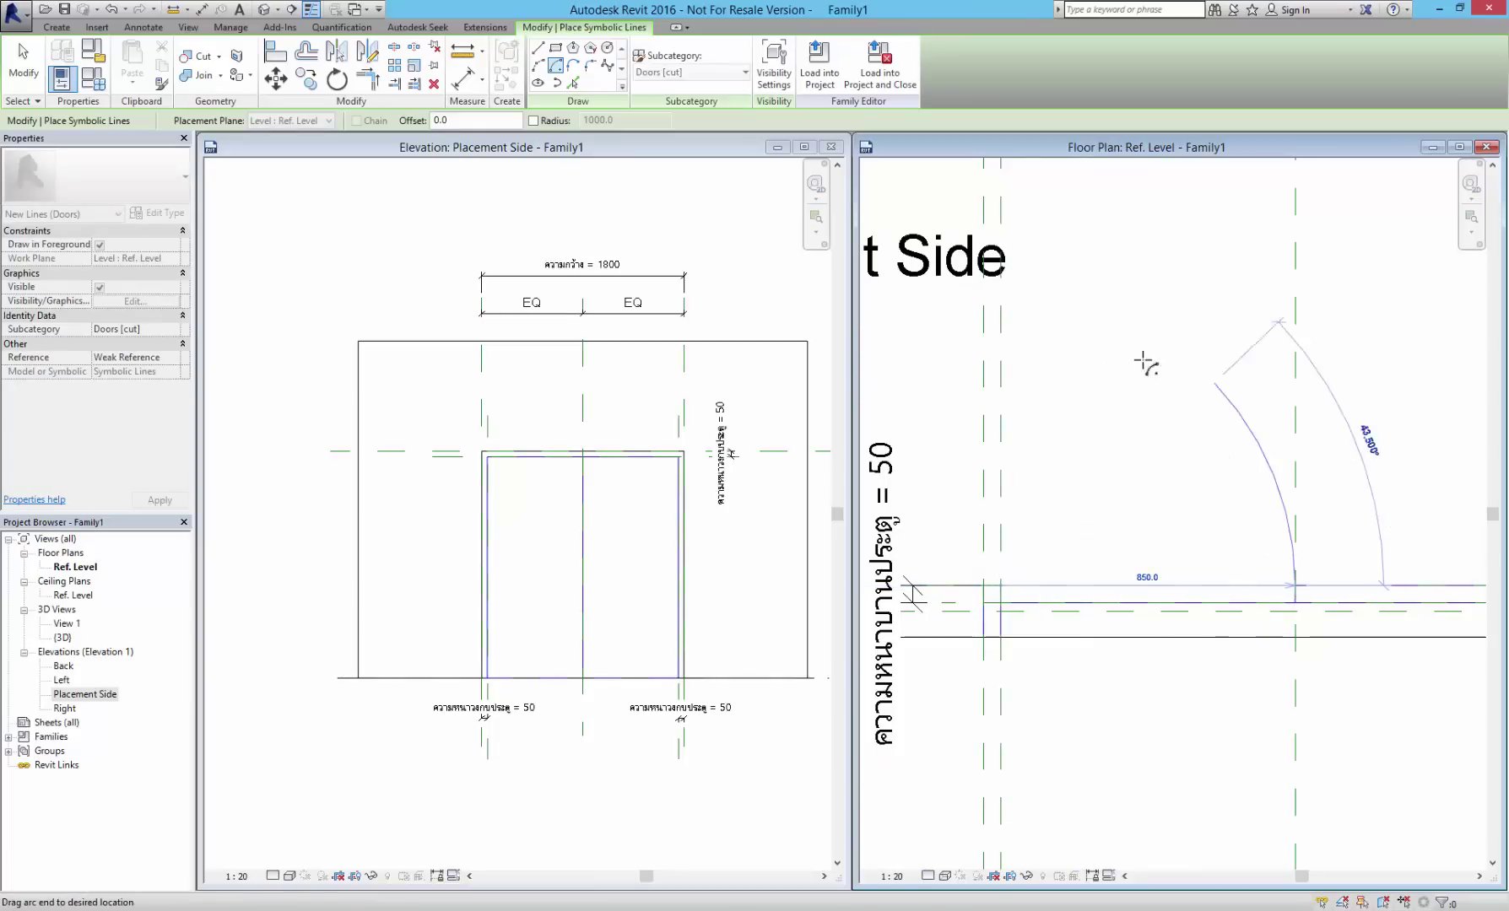
left_click(1002, 292)
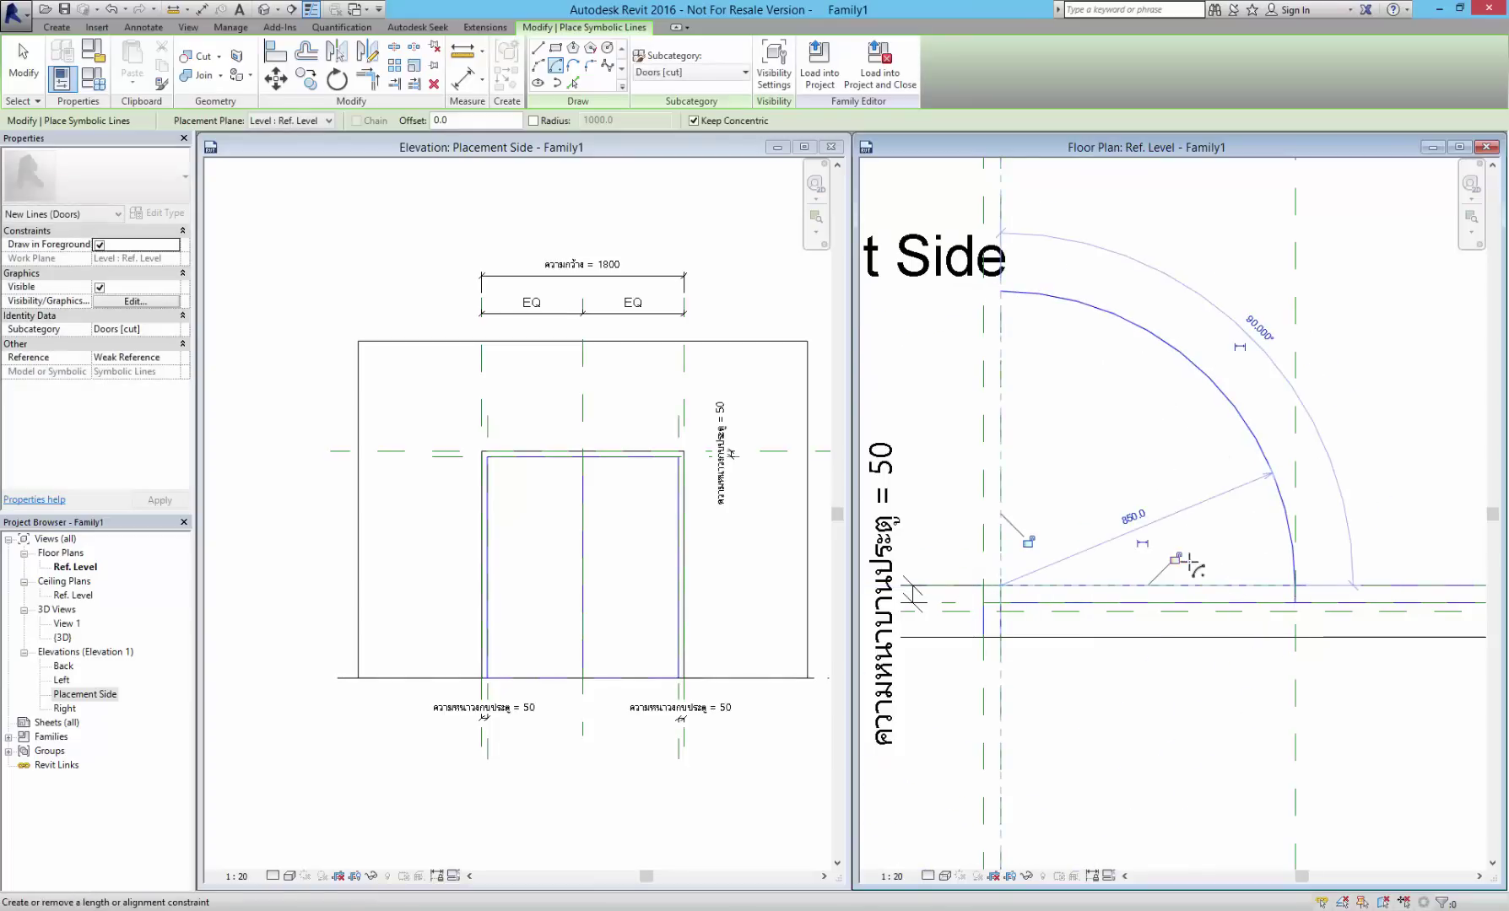
scroll(1311, 540, "down", 3)
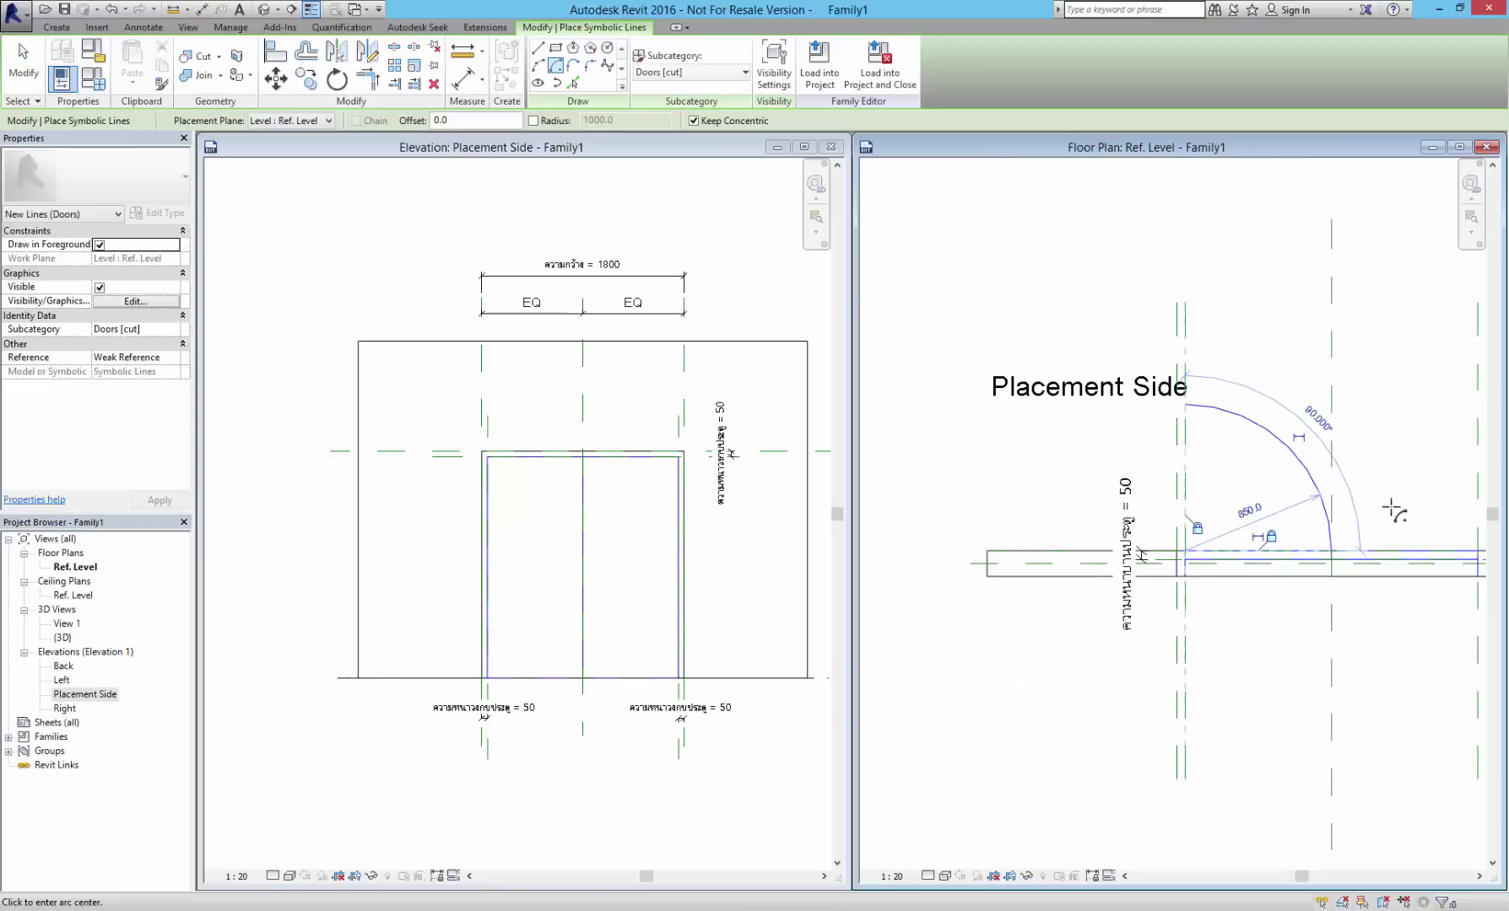
left_click(1376, 547)
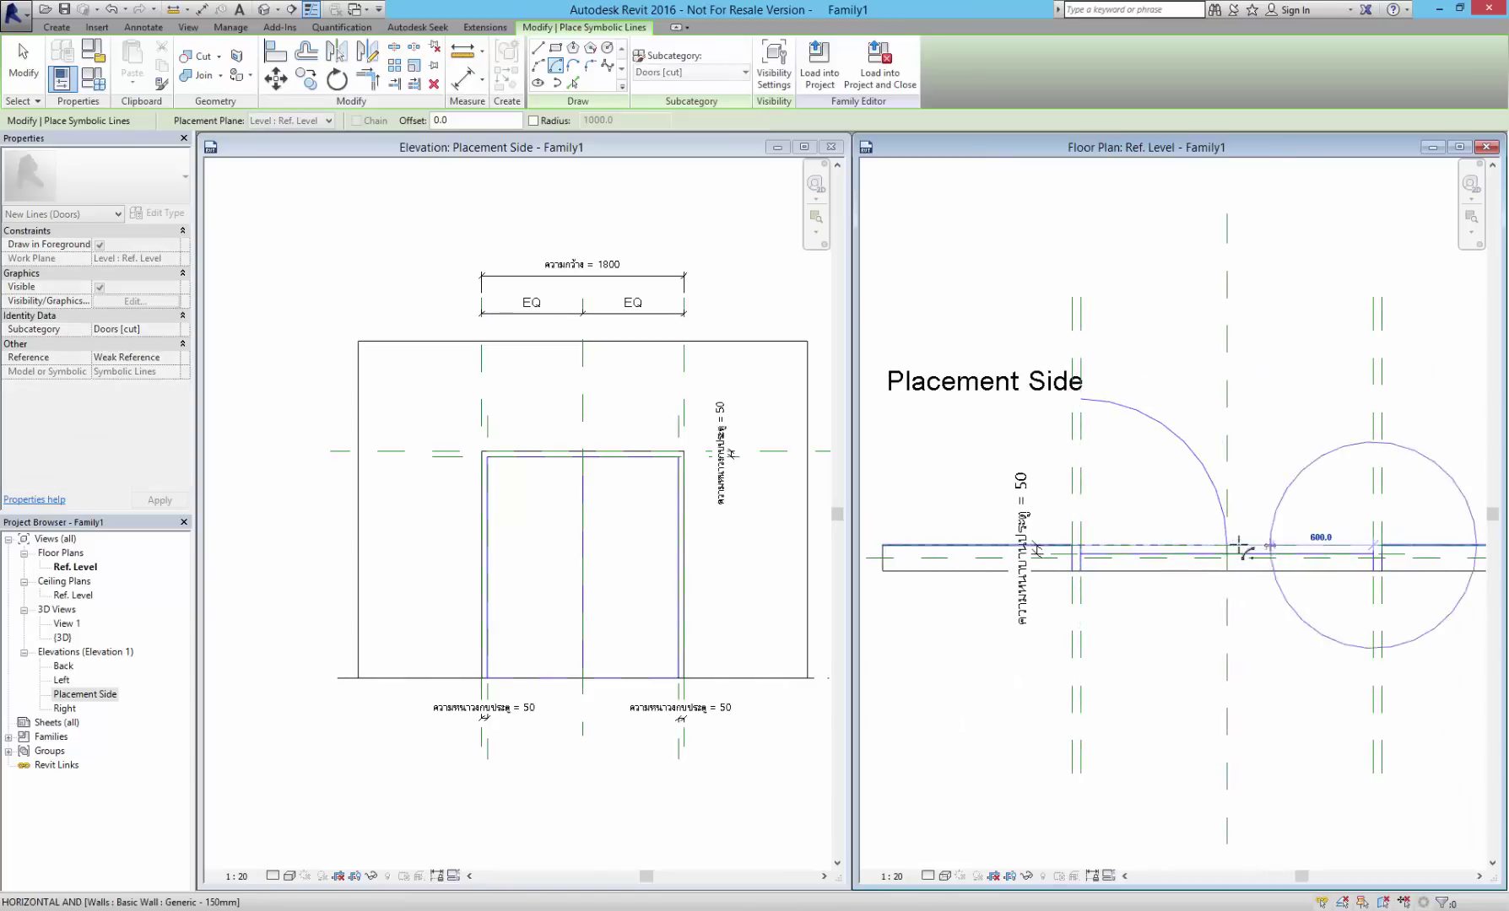
left_click(1226, 549)
left_click(1372, 399)
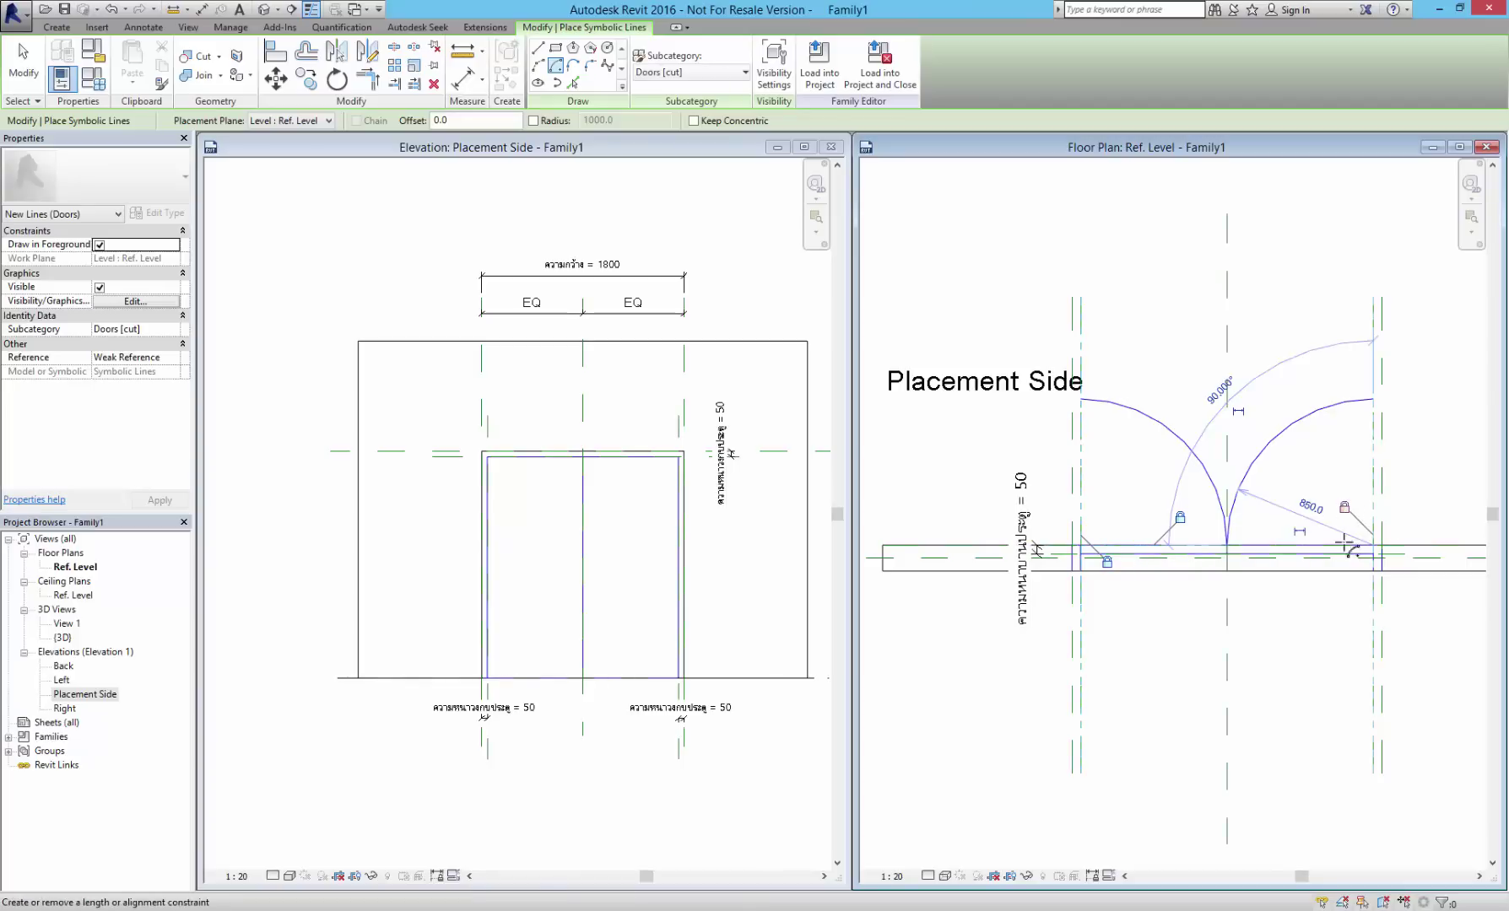
key("Escape")
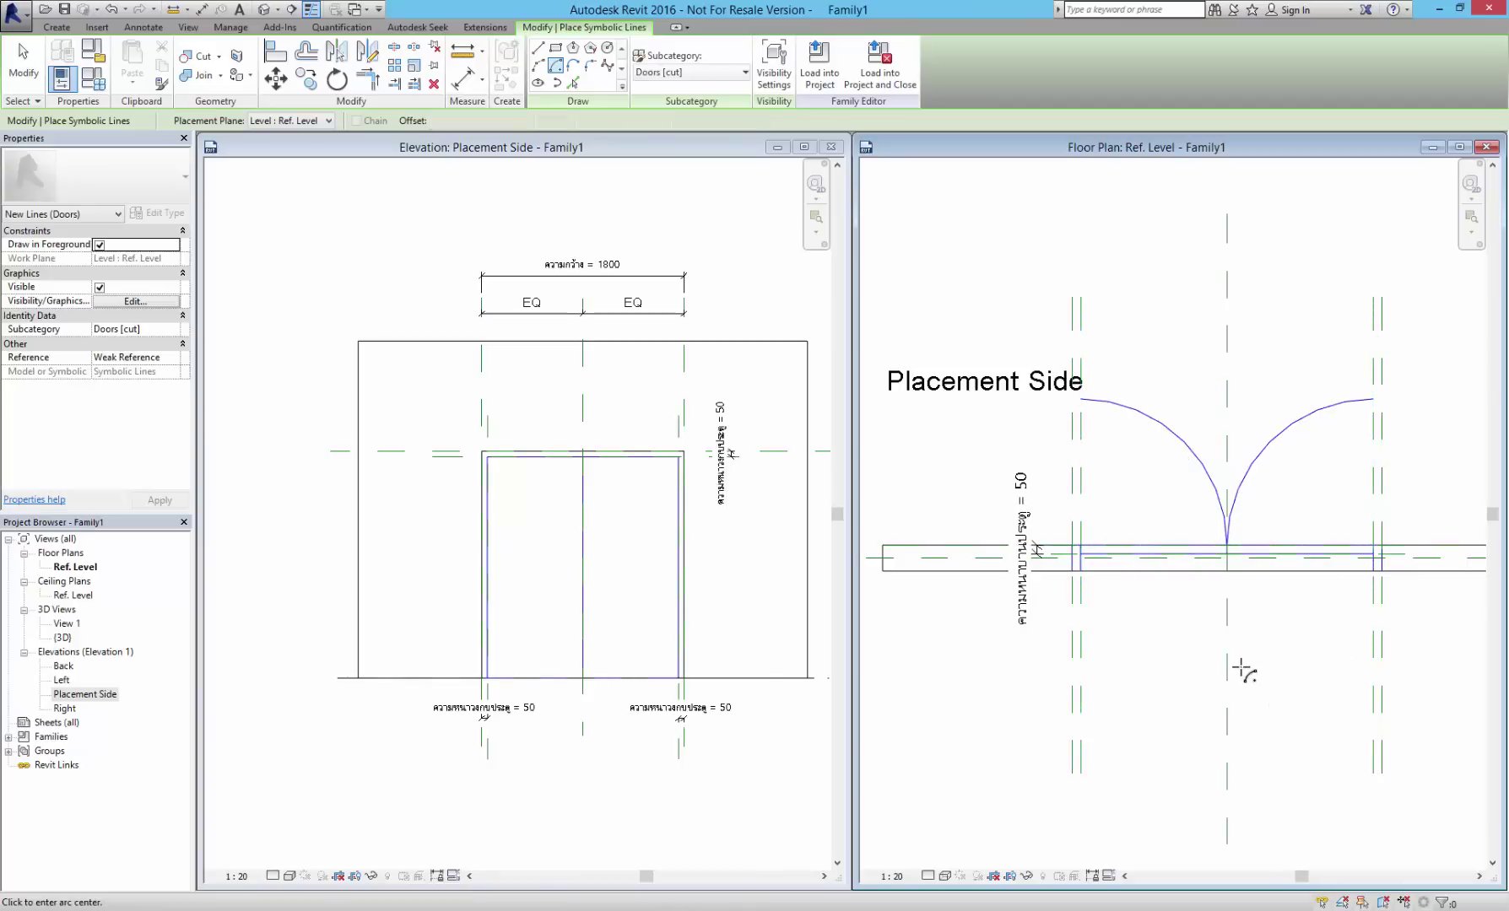
- Draw a straight symbolic leaf line from the left arc's end down to the wall
key("Escape")
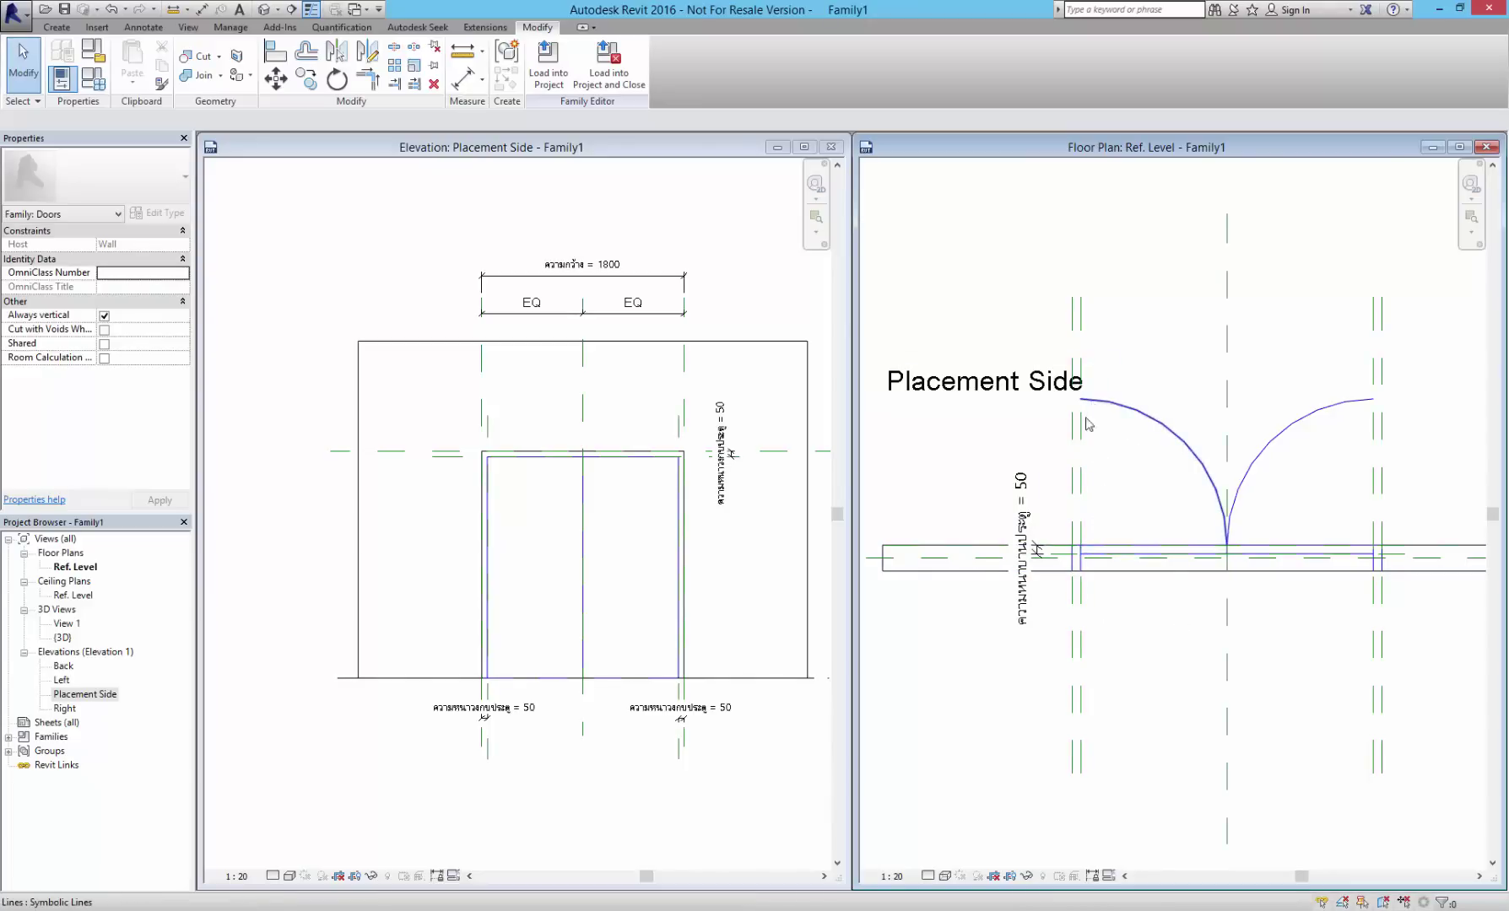
left_click(149, 31)
left_click(263, 57)
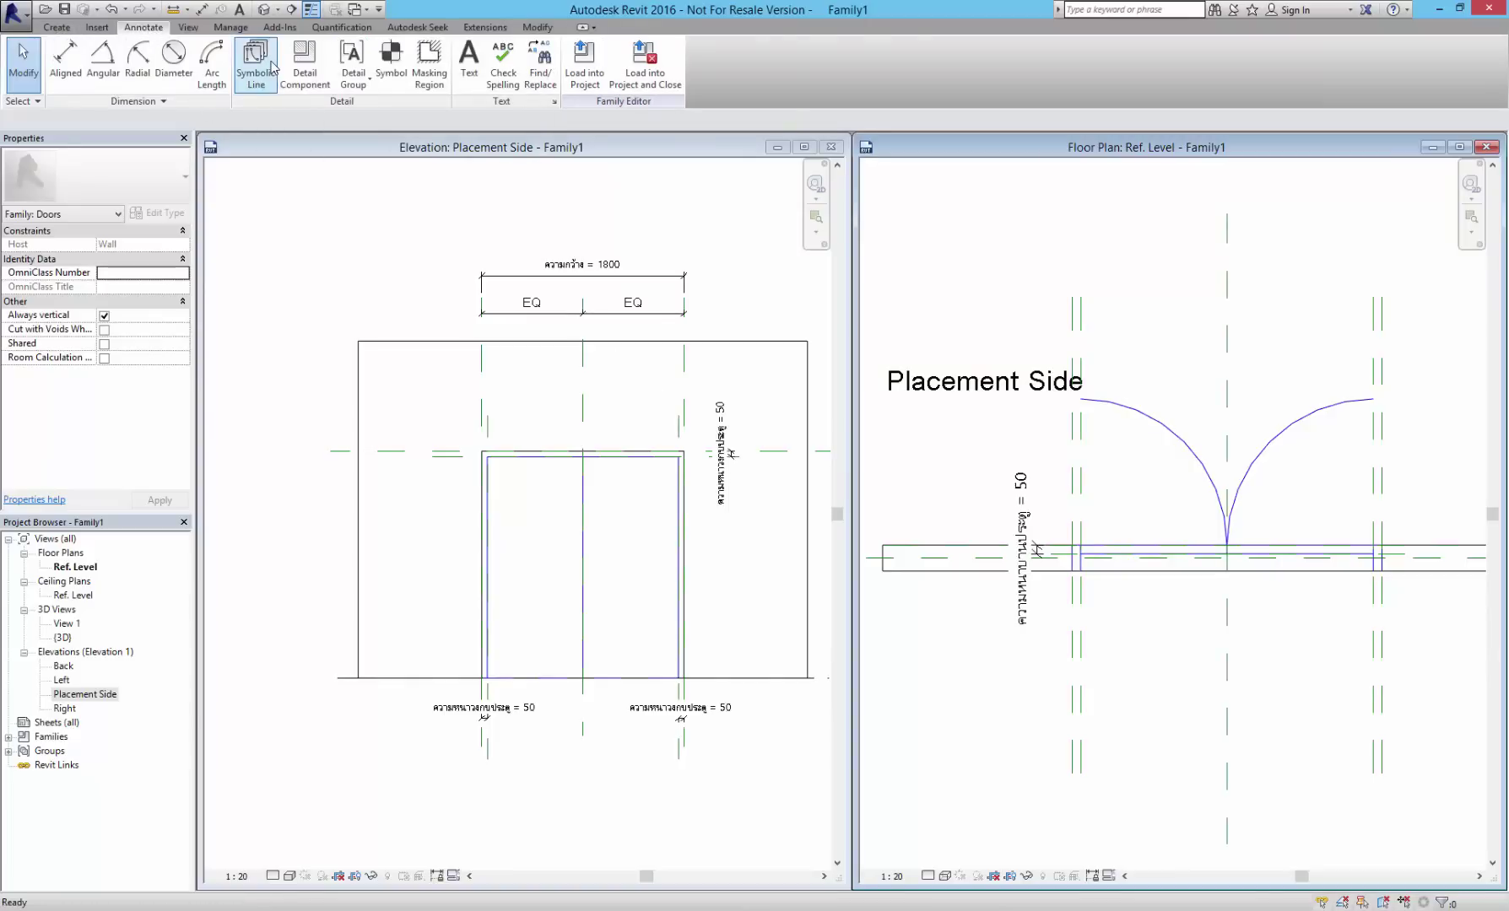
left_click(1081, 399)
left_click(1081, 555)
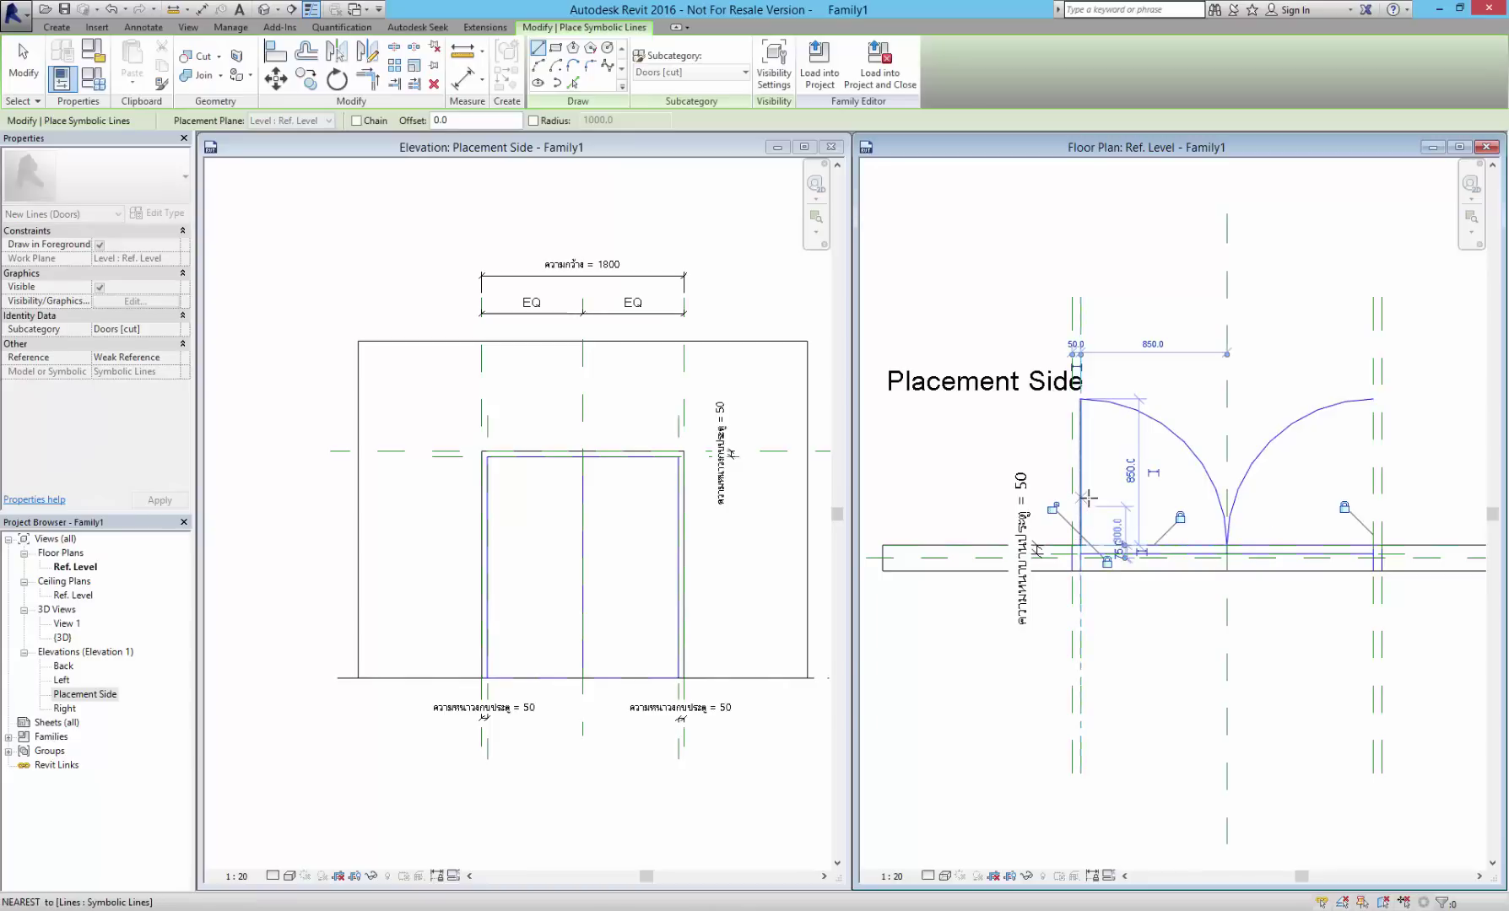
scroll(1064, 537, "up", 3)
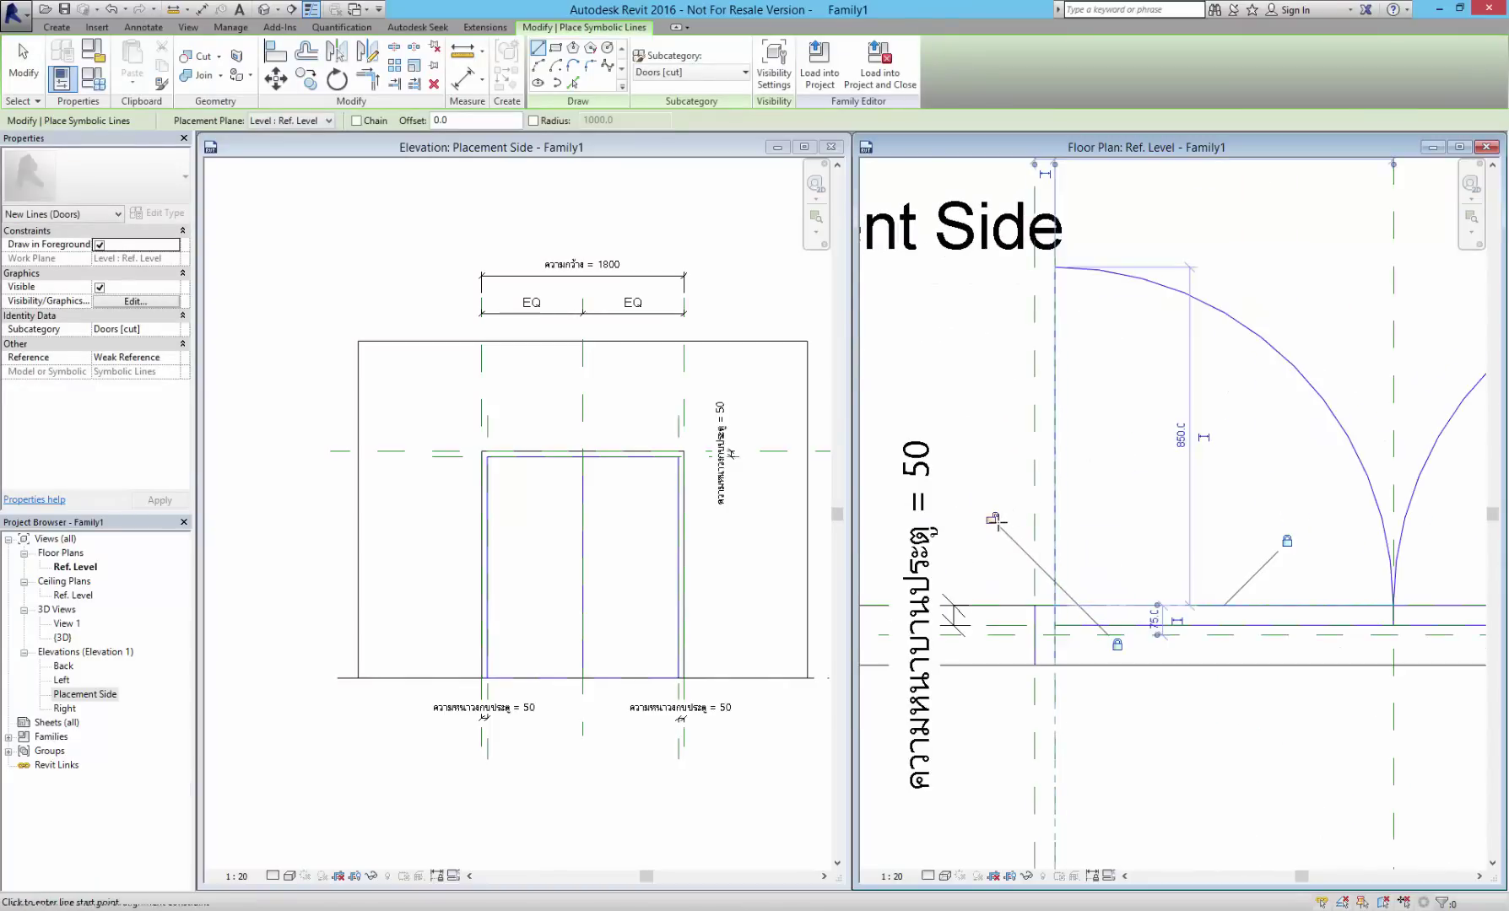
key("Escape")
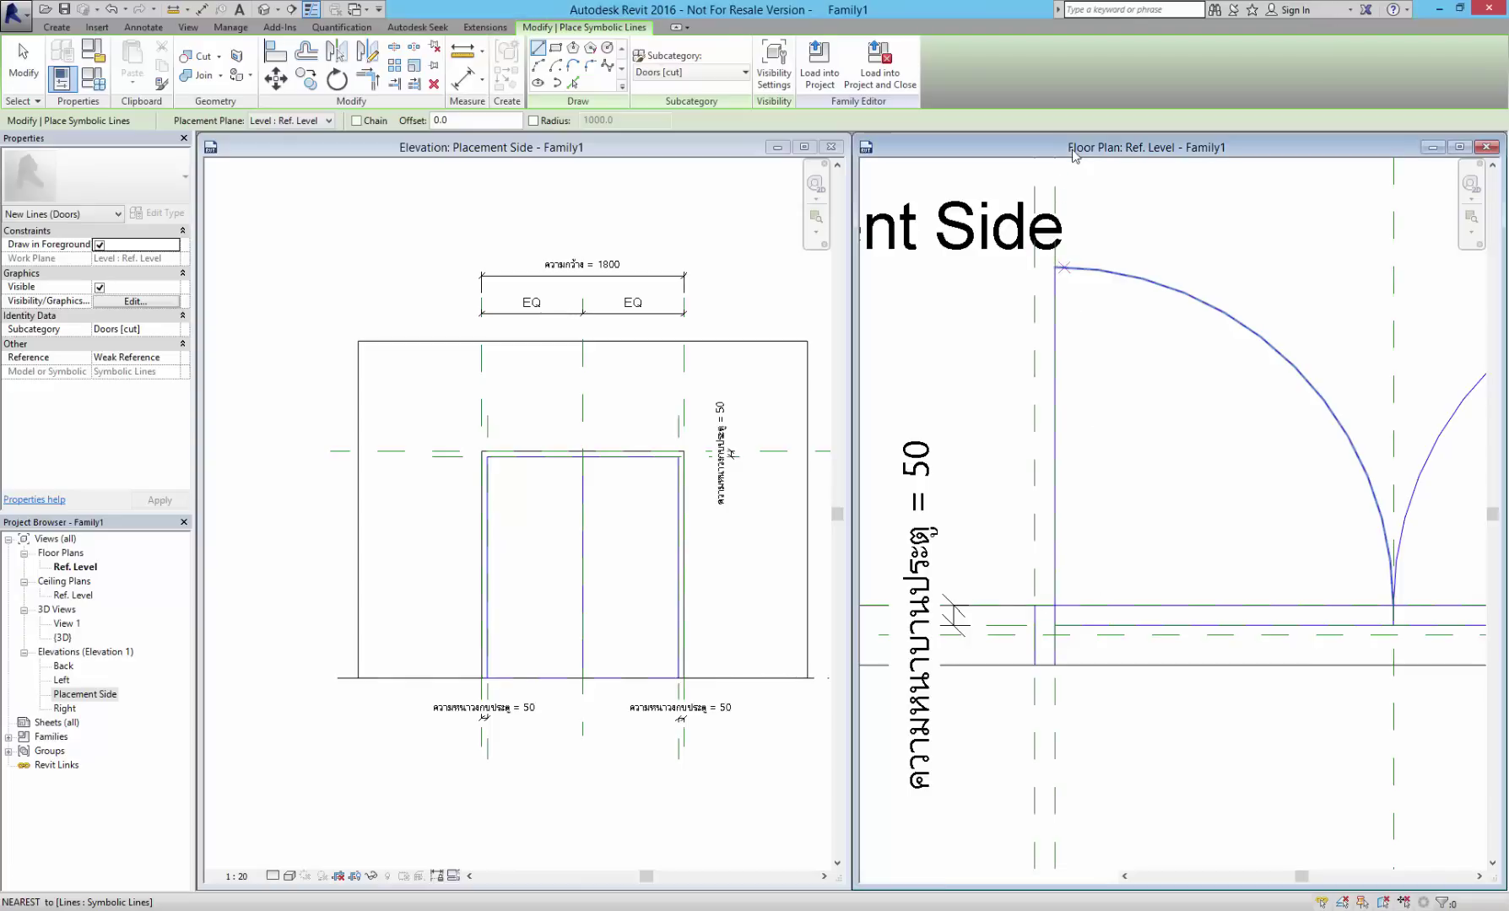
- Discard stray line attempts, check the new leaf line, and recentre the floor plan
left_click(1064, 268)
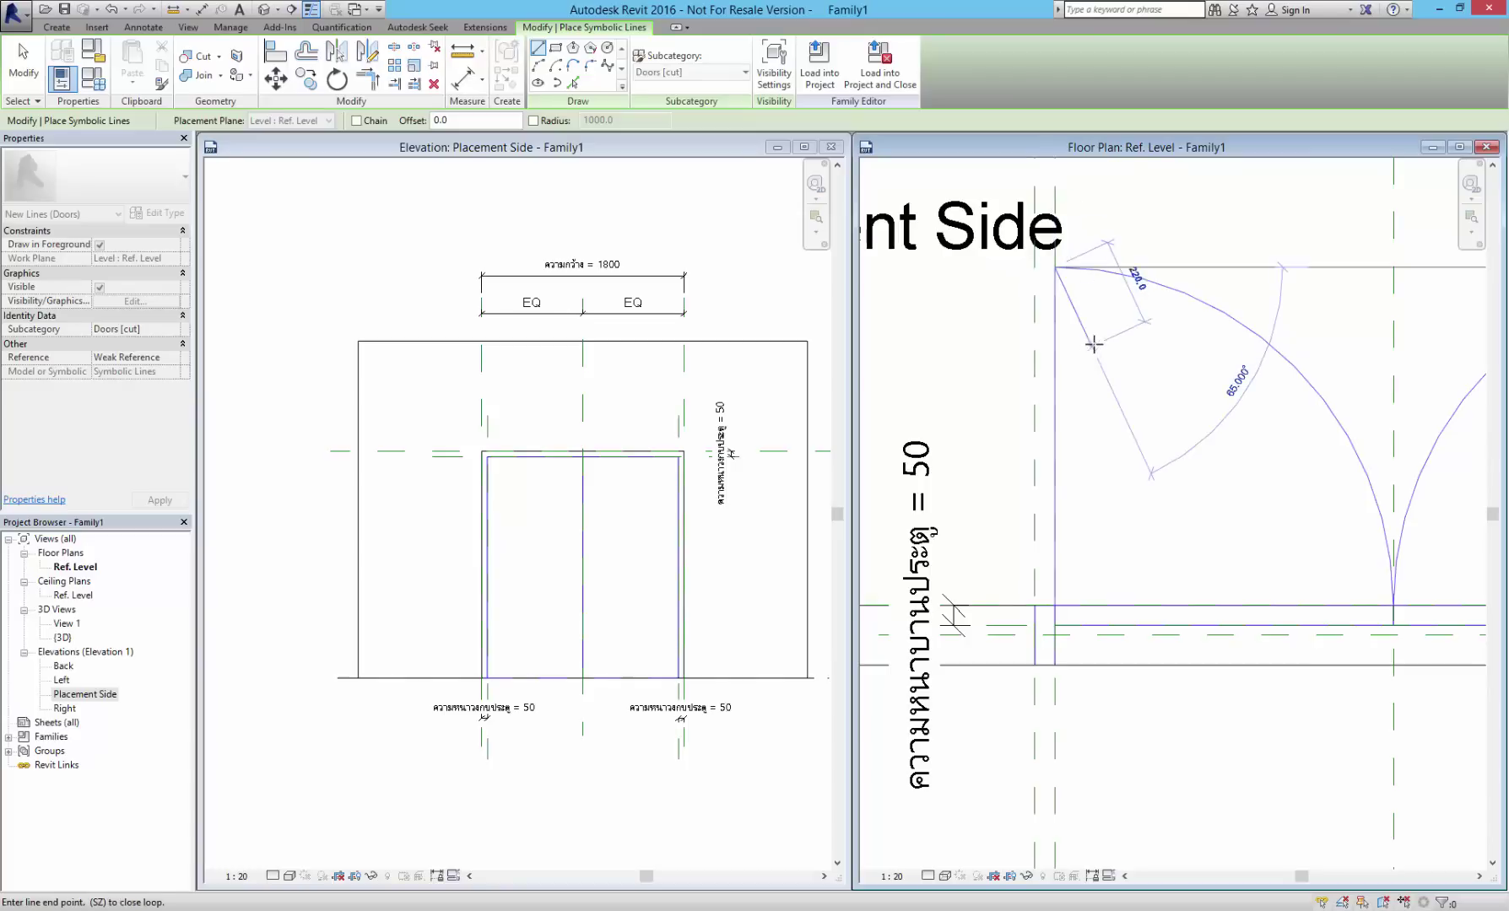
key("Escape")
left_click(1060, 605)
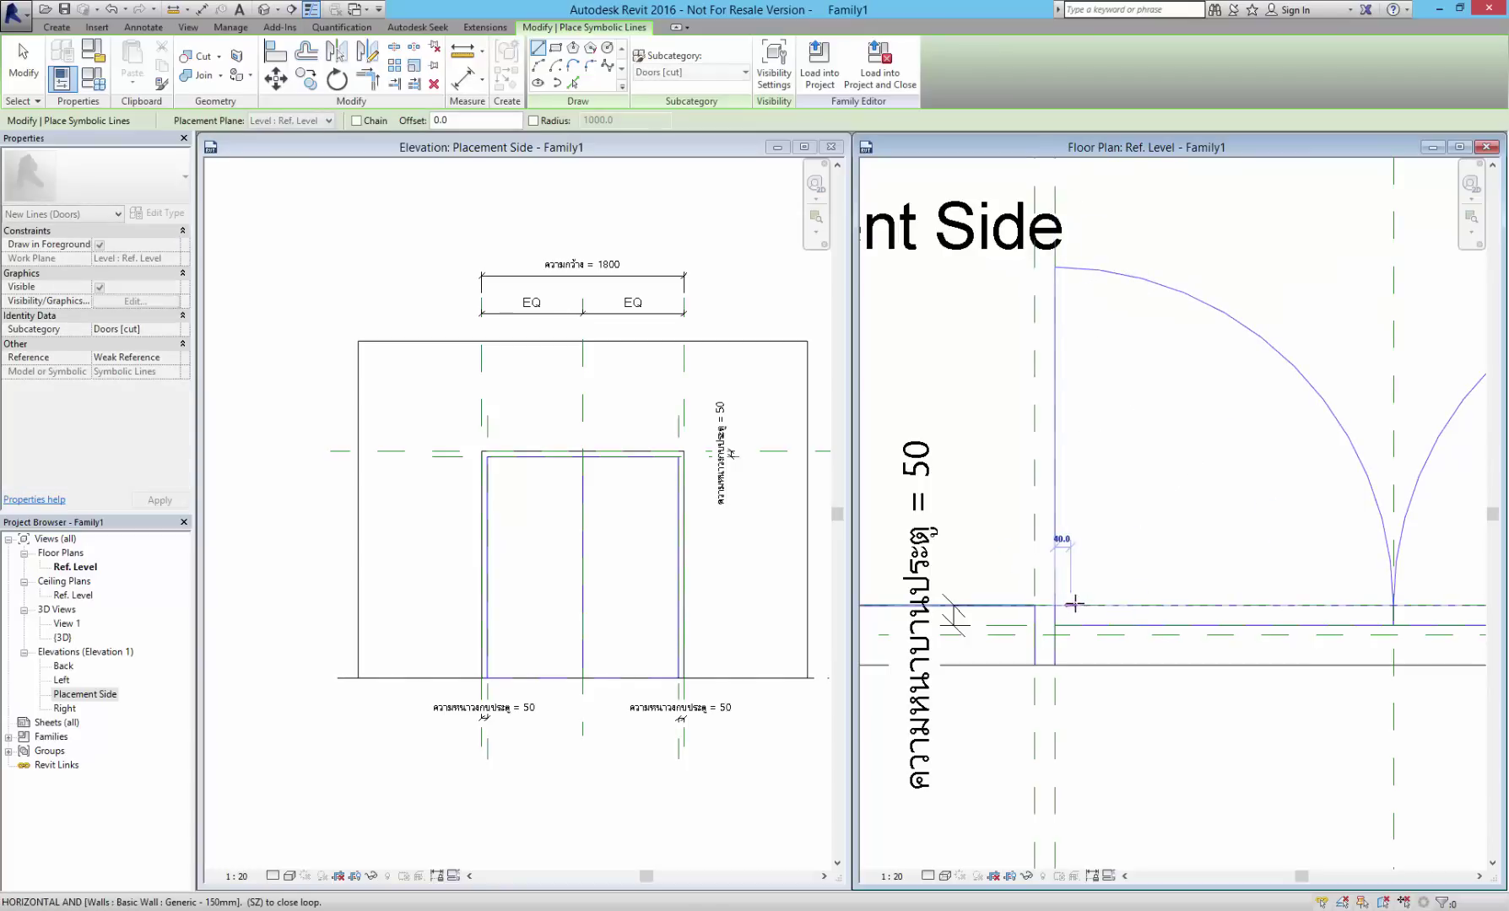
key("Escape")
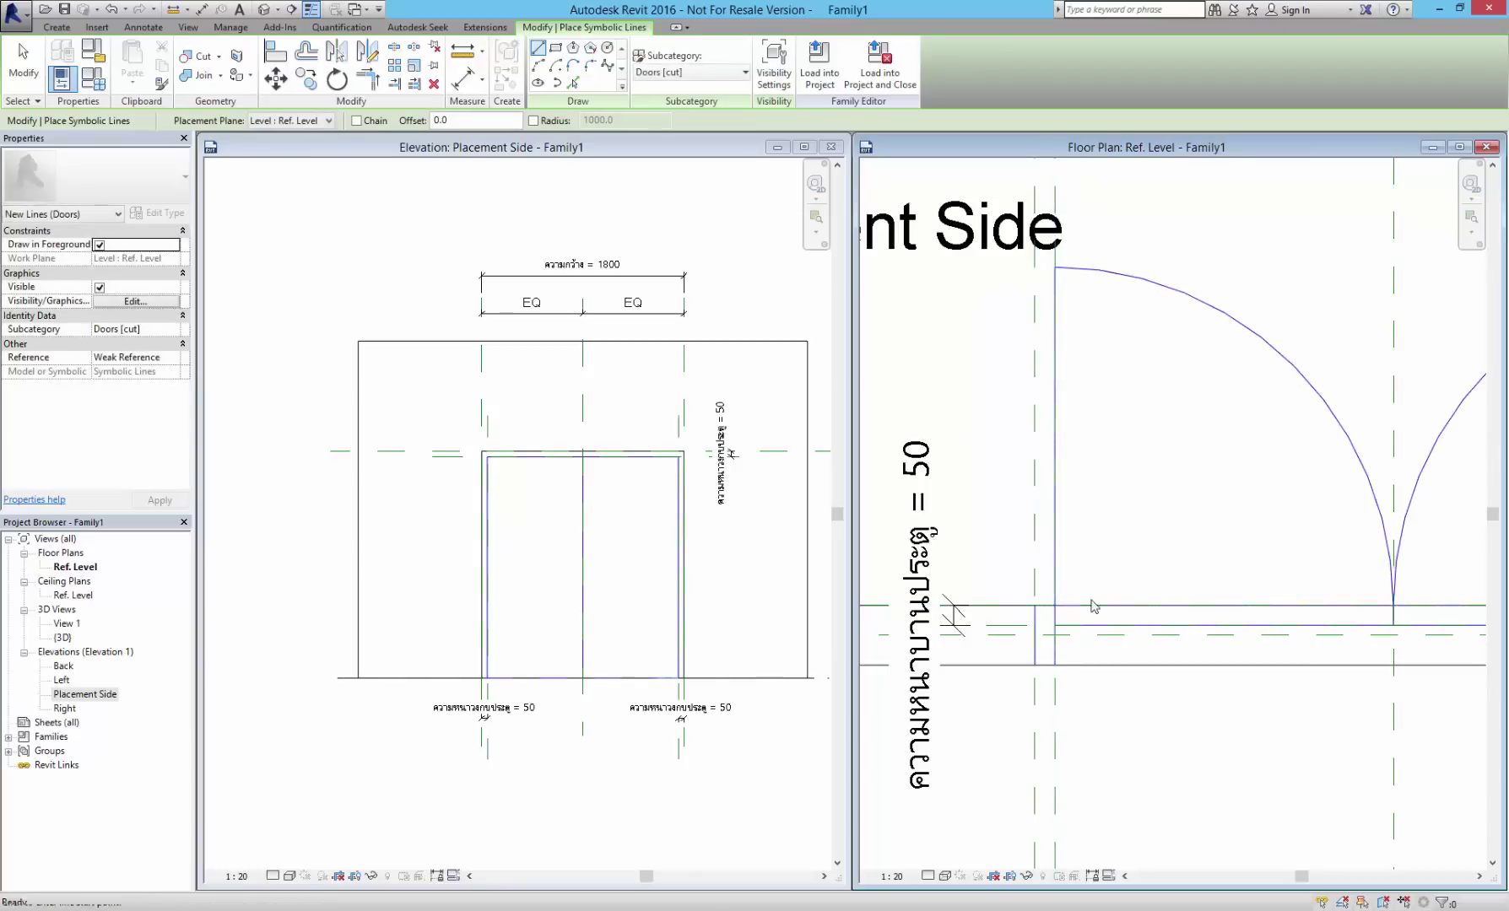
key("Escape")
left_click(1069, 607)
left_click(1083, 489)
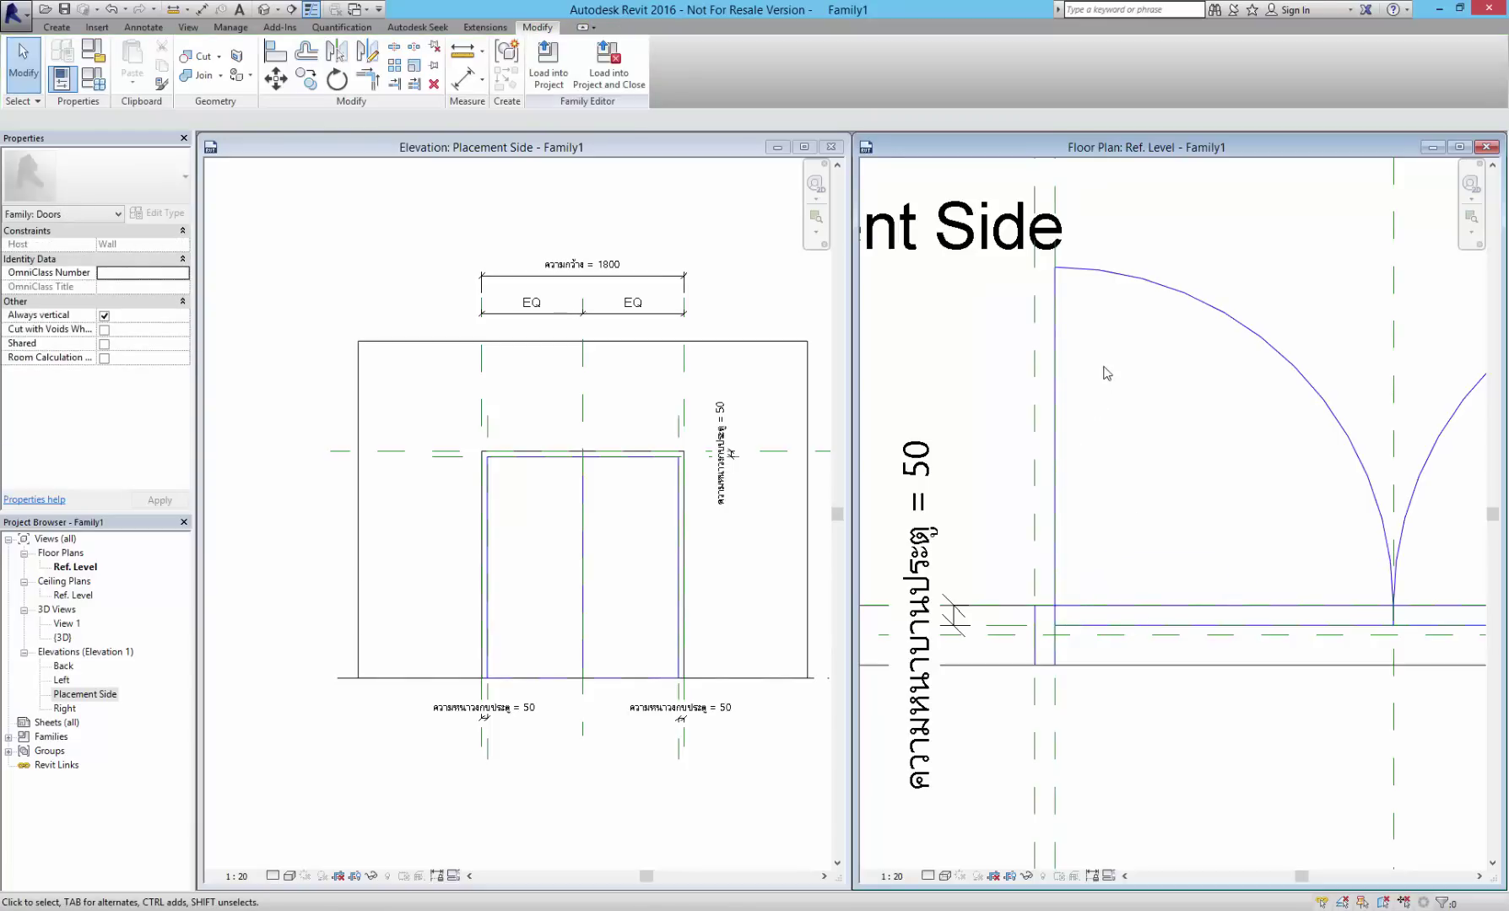
middle_click_drag(1099, 402, 1054, 421)
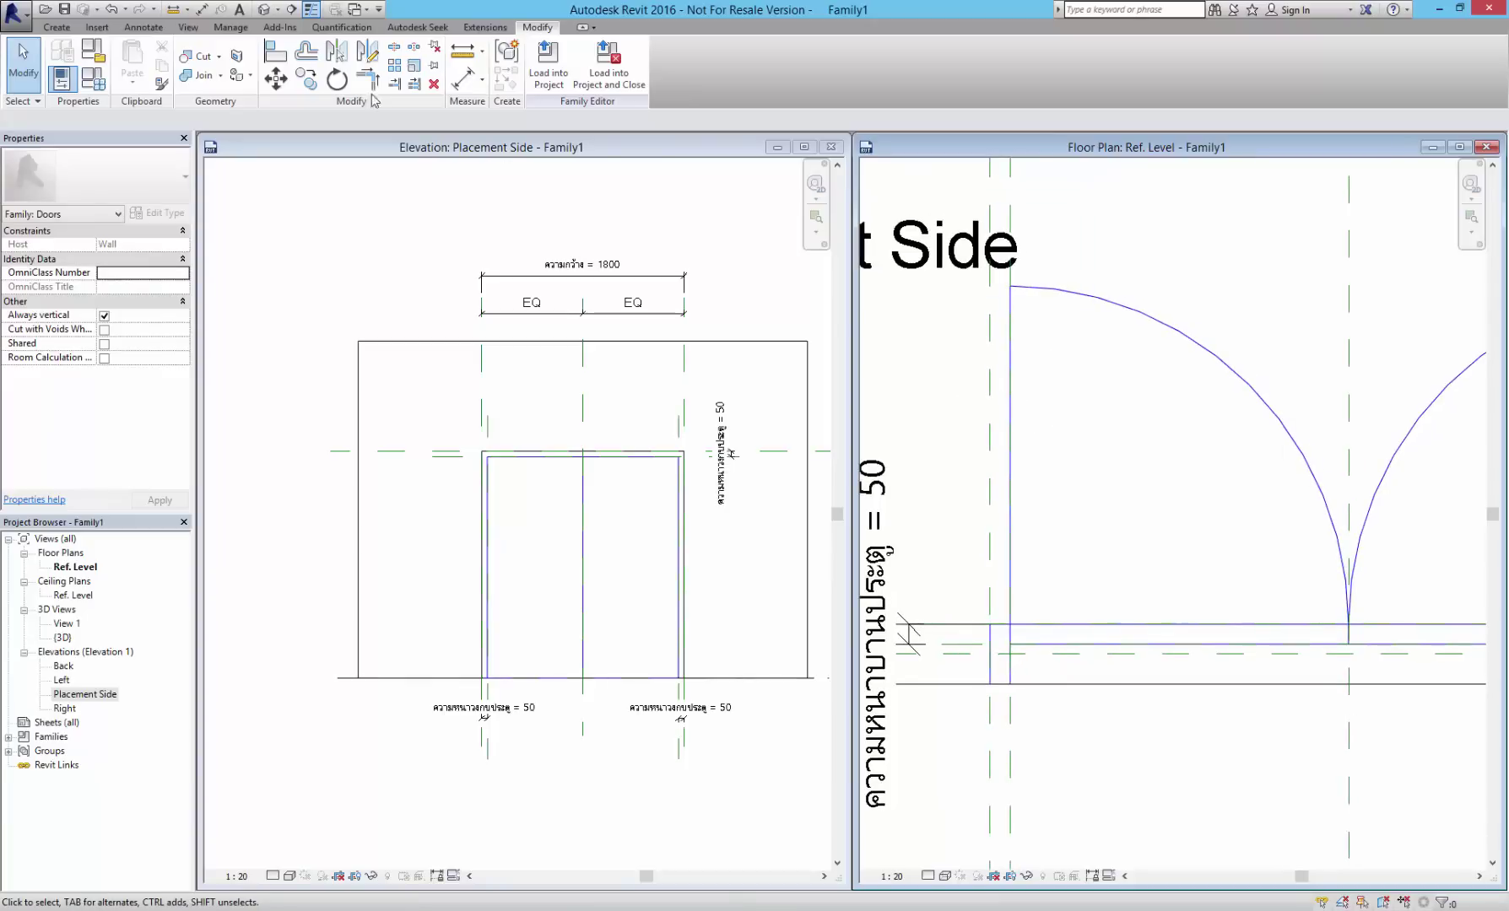
- Draw vertical reference planes along the left and right door-leaf edges
left_click(58, 28)
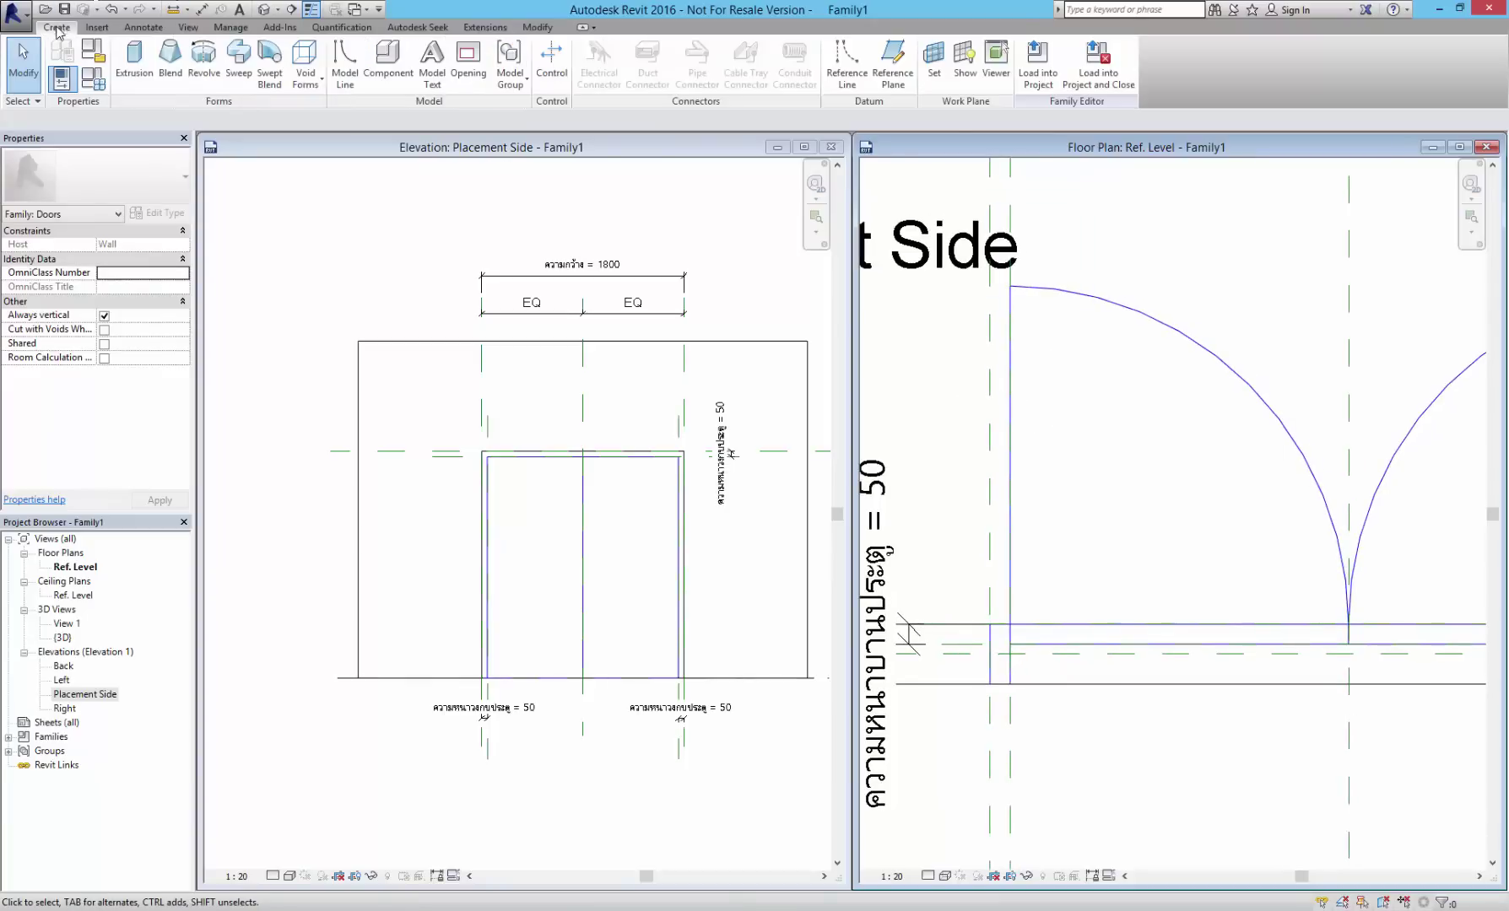
left_click(893, 63)
left_click(1031, 229)
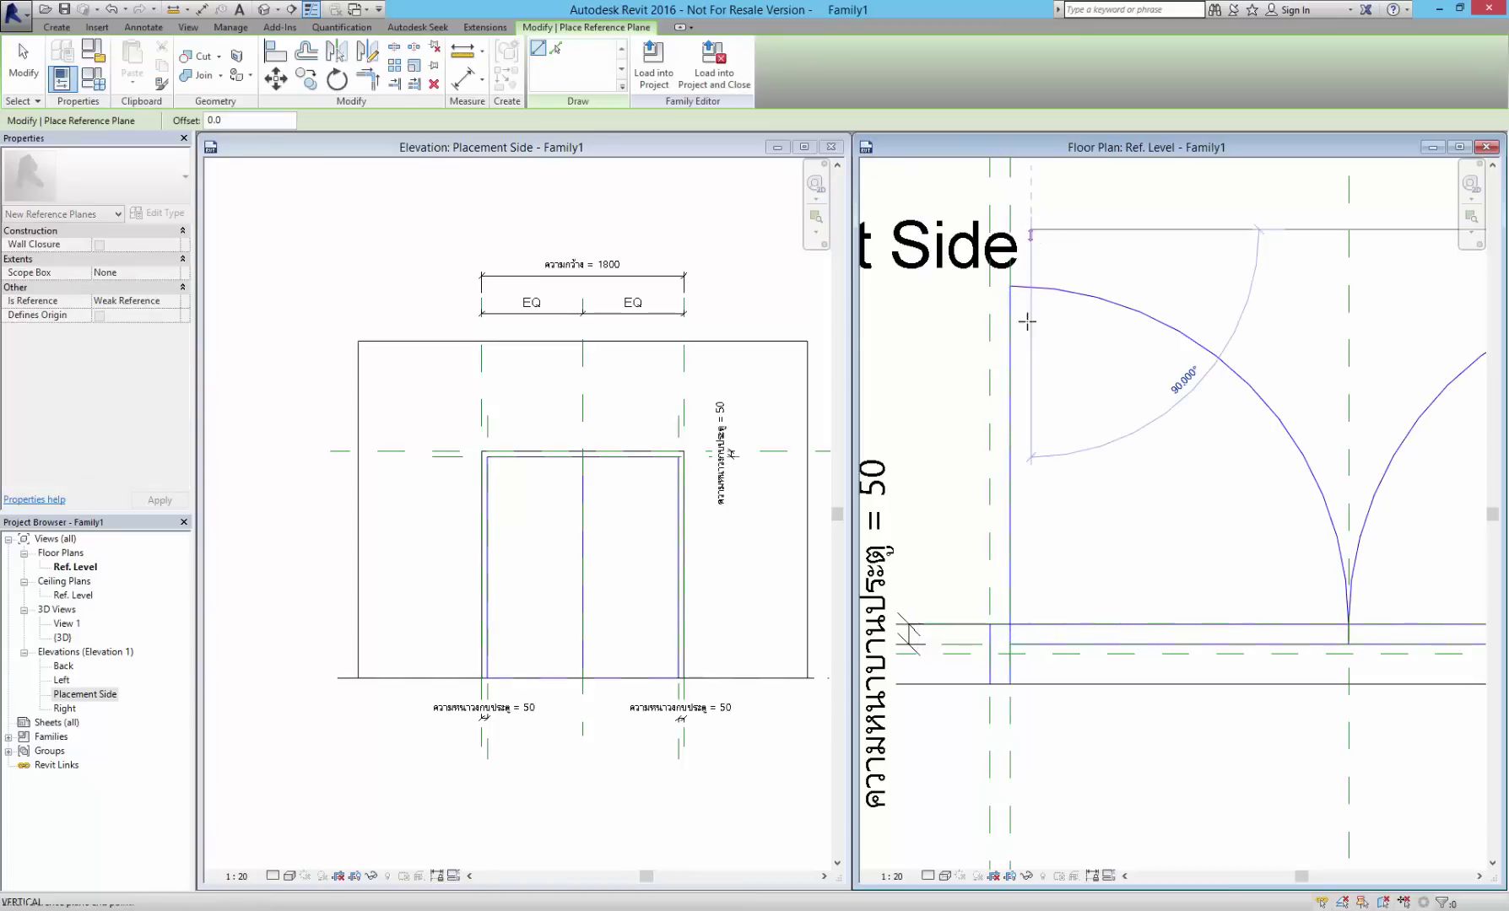
left_click(1030, 738)
left_click(1181, 731)
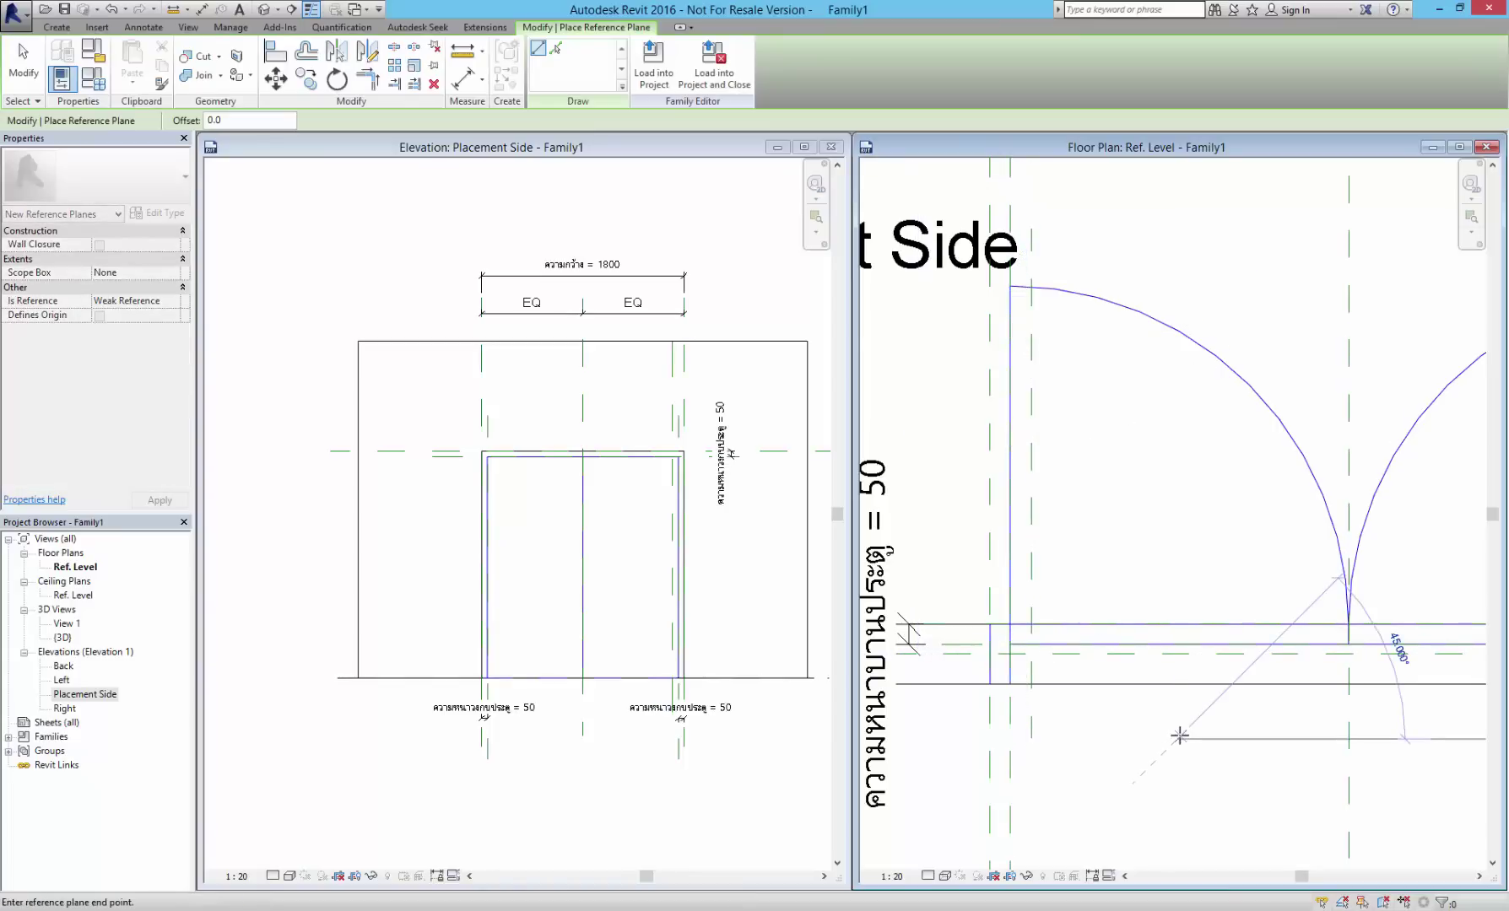
key("Escape")
scroll(1122, 709, "down", 2)
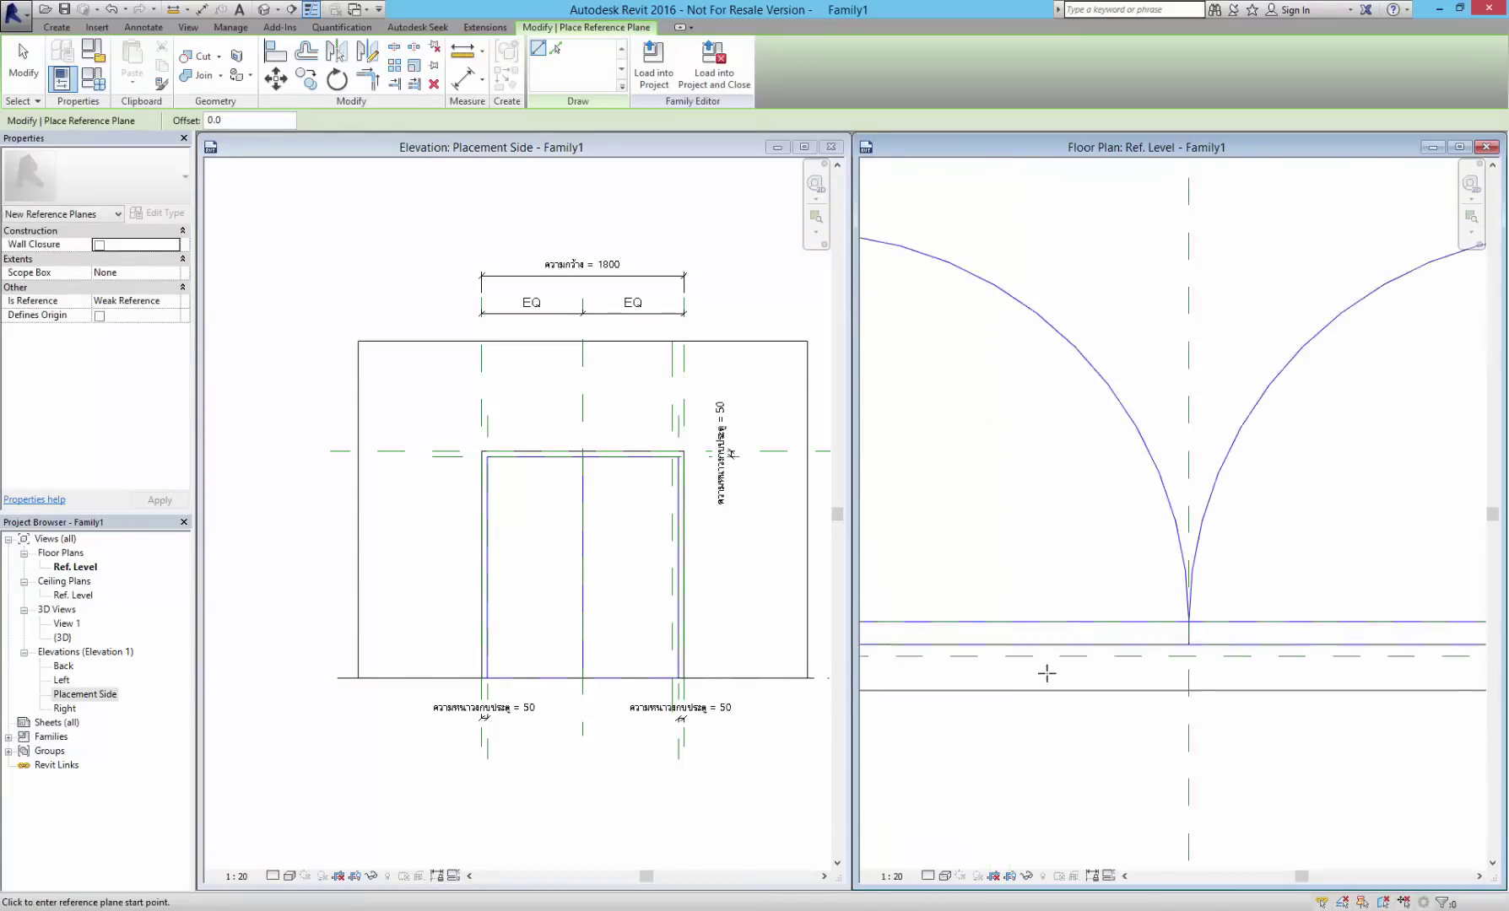
scroll(1164, 565, "down", 2)
left_click(1354, 373)
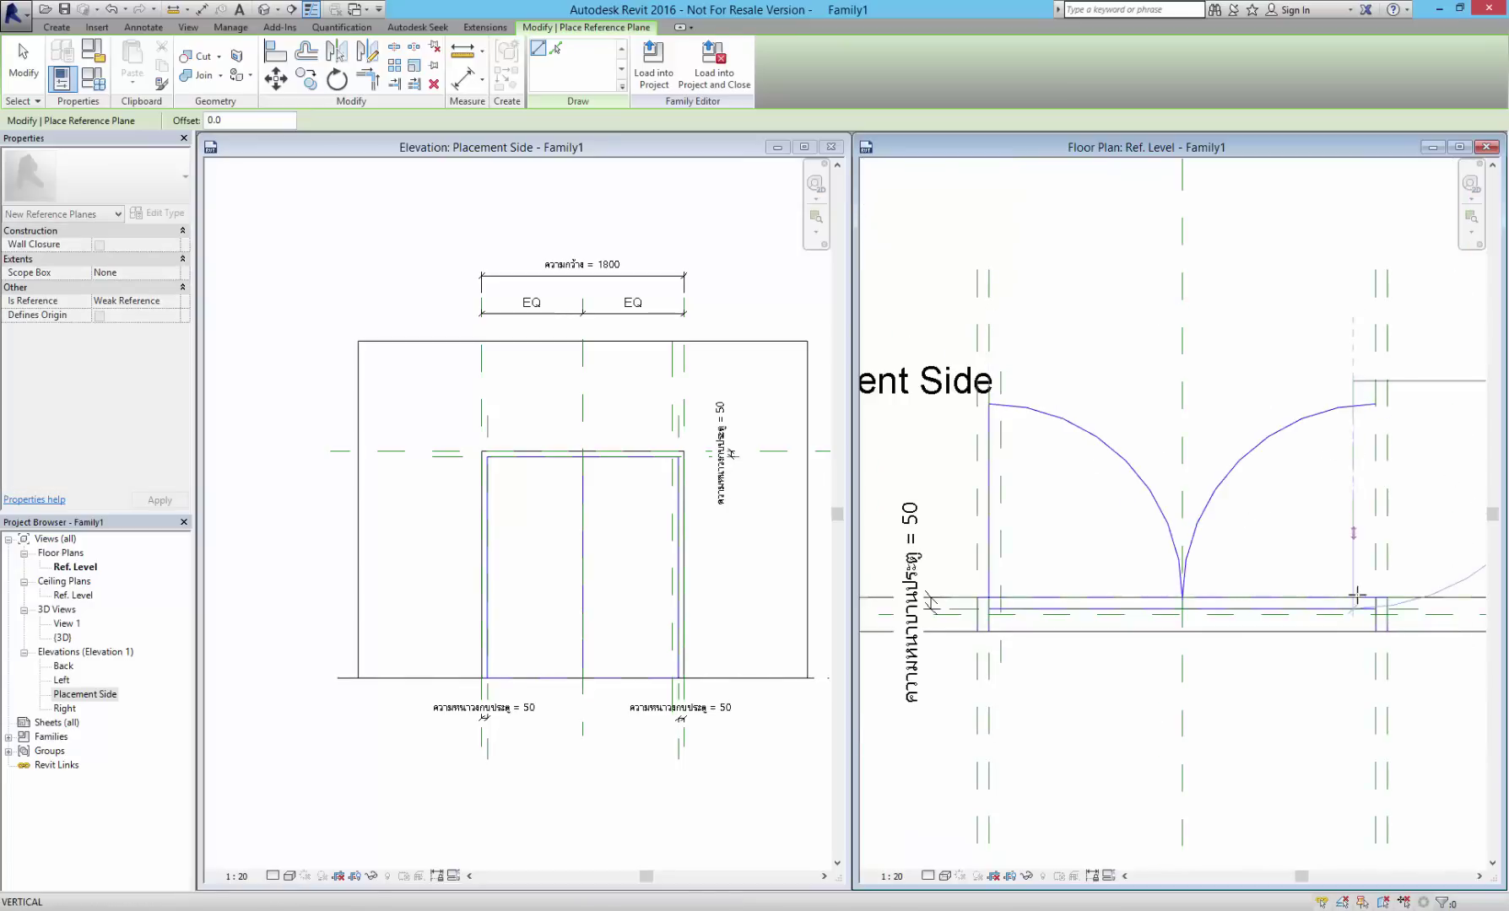
left_click(1353, 668)
key("Escape")
key("Escape")
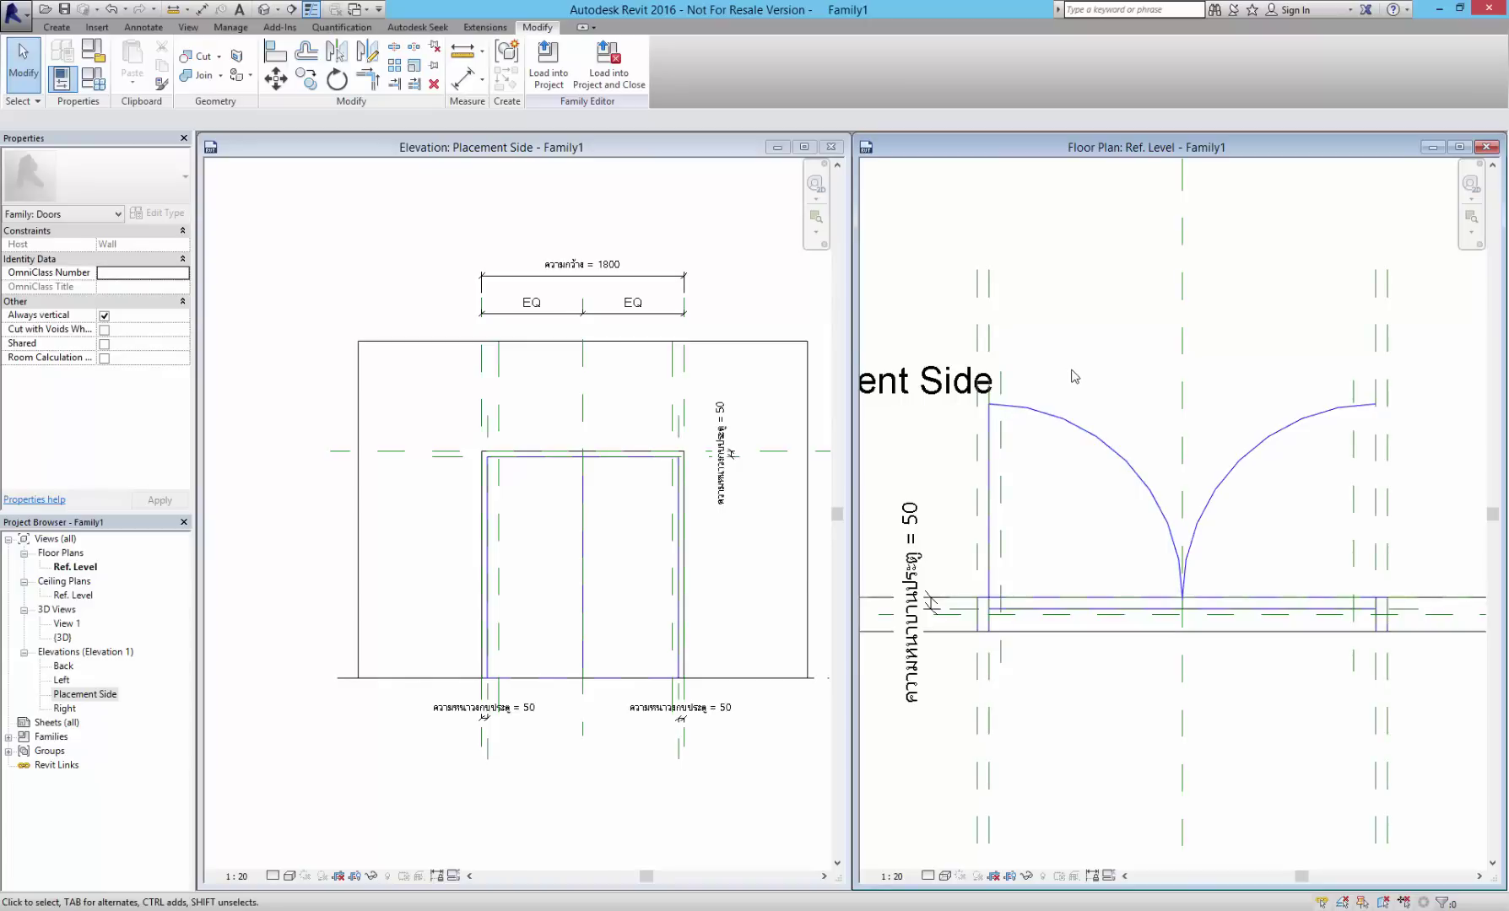
- Begin an aligned dimension across the gap at the left leaf
left_click(143, 27)
left_click(67, 63)
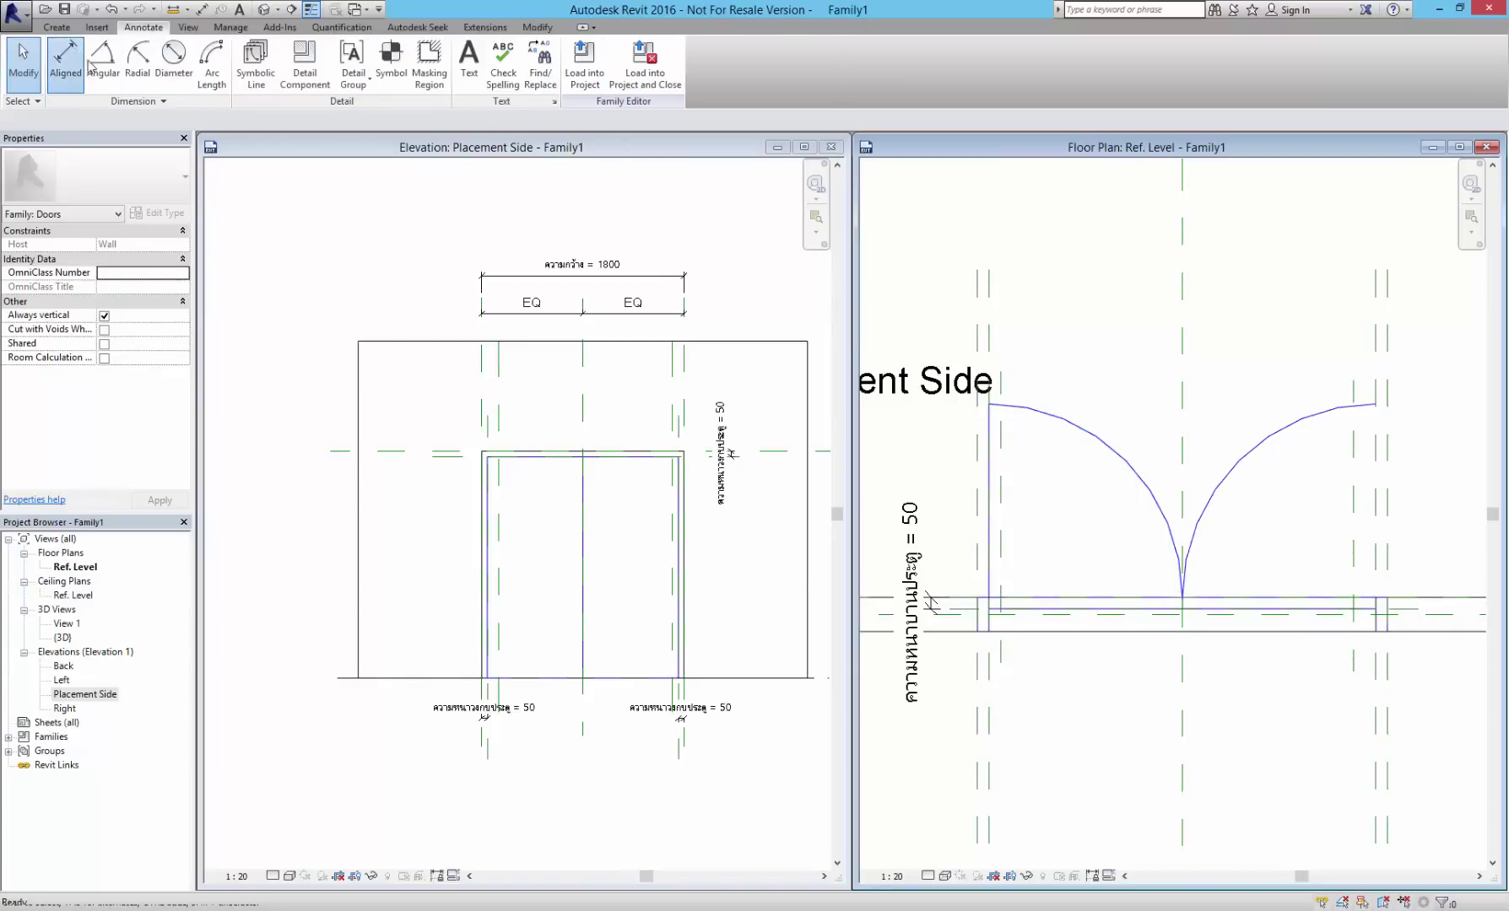
scroll(1002, 353, "up", 1)
scroll(1002, 353, "up", 1)
left_click(983, 337)
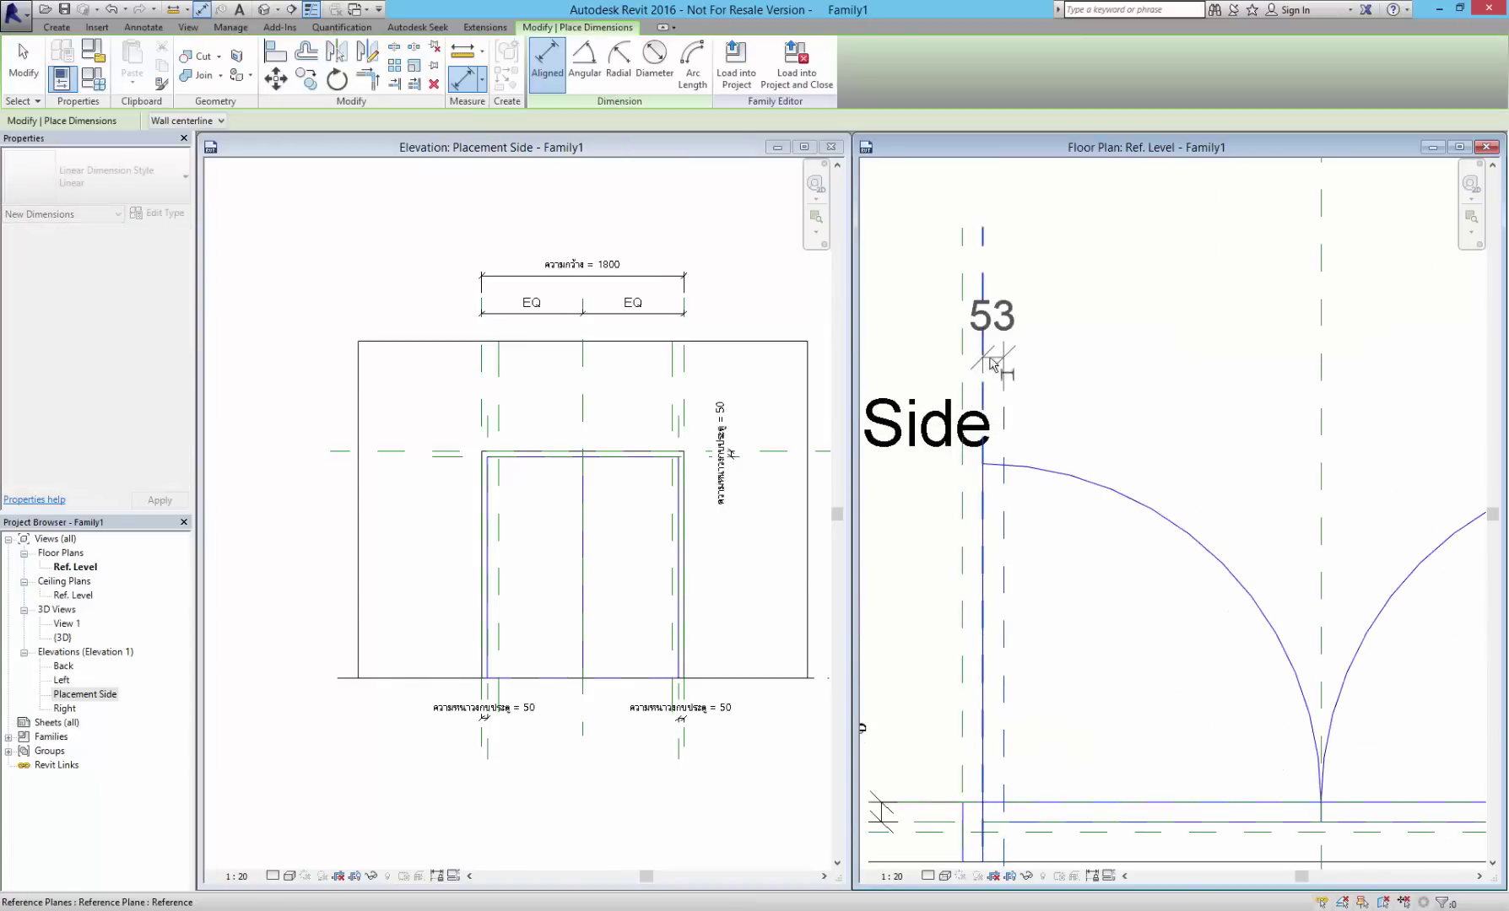
- Add the aligned dimension between the right leaf's two reference planes
scroll(1185, 377, "down", 2)
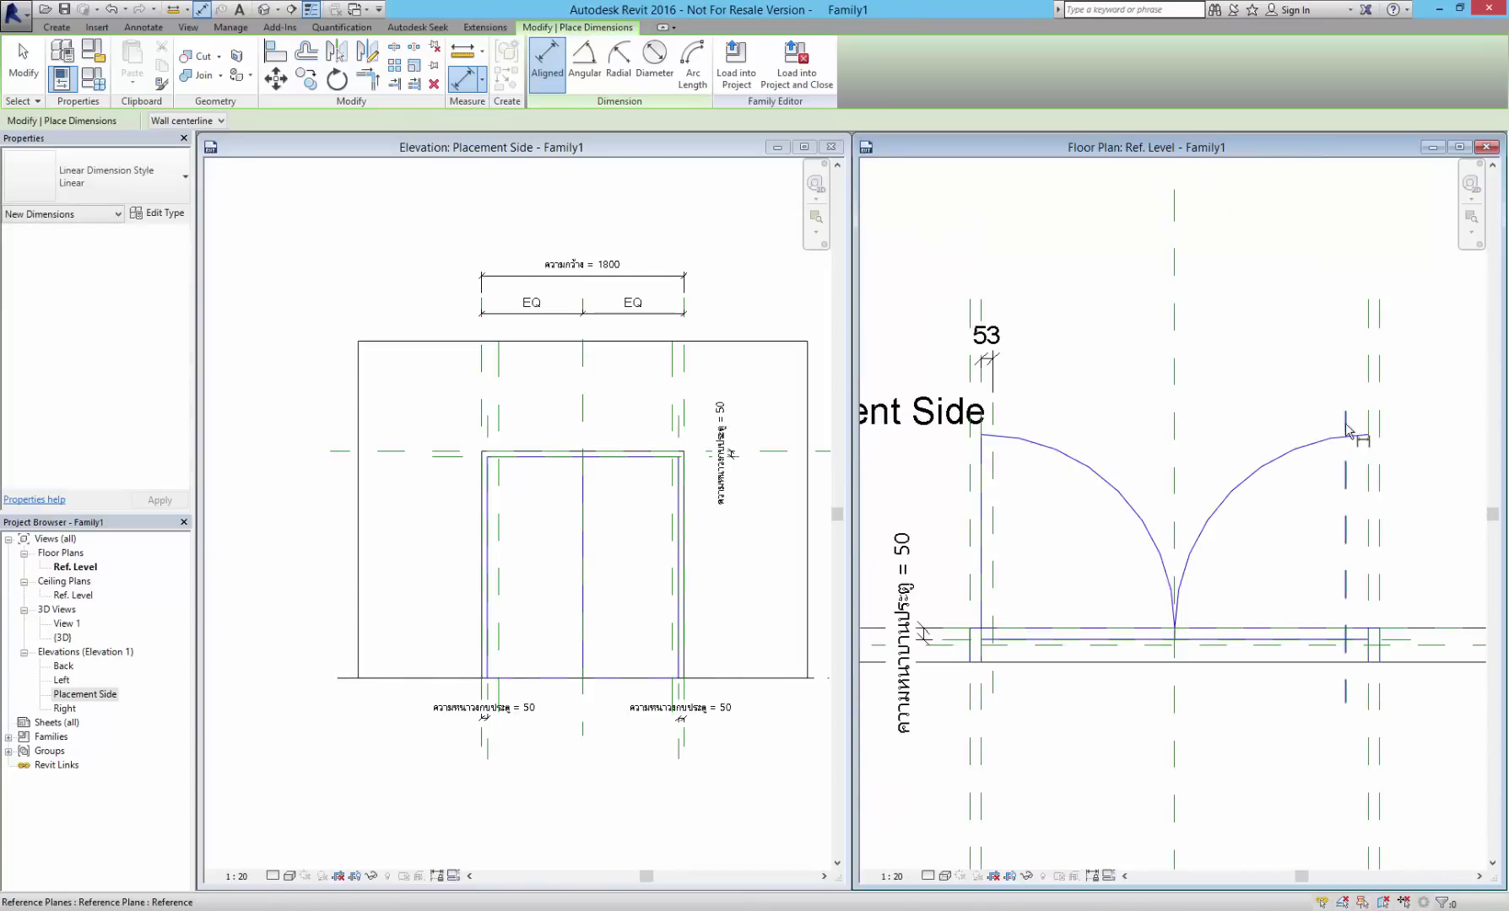
left_click(1364, 408)
left_click(1350, 372)
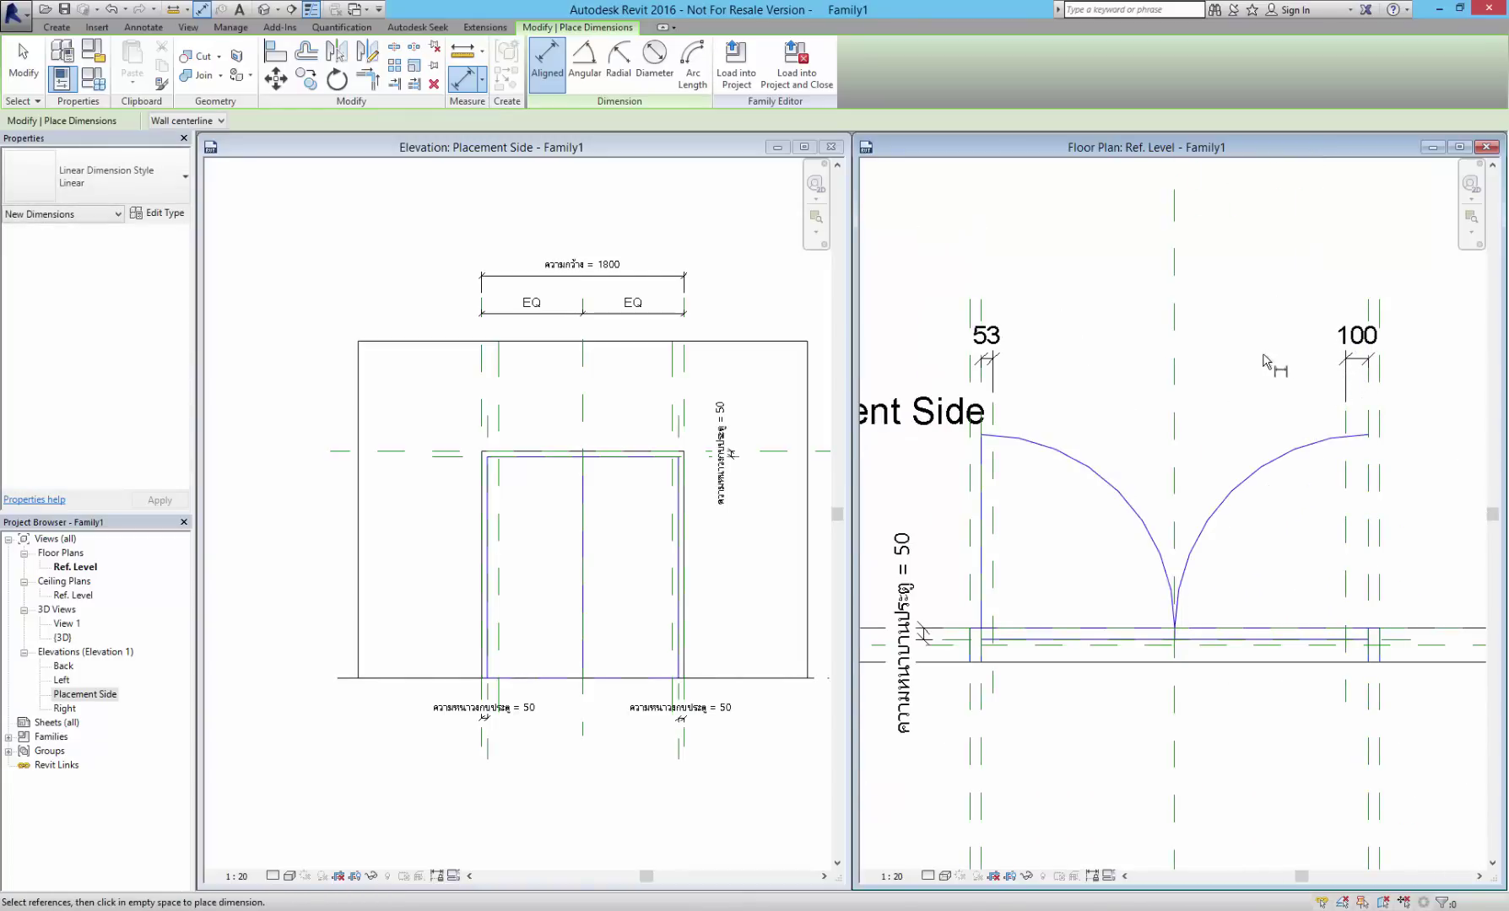
key("Escape")
- Label both leaf dimensions with ความหนาบานประตู so each reads 50
left_click(989, 335)
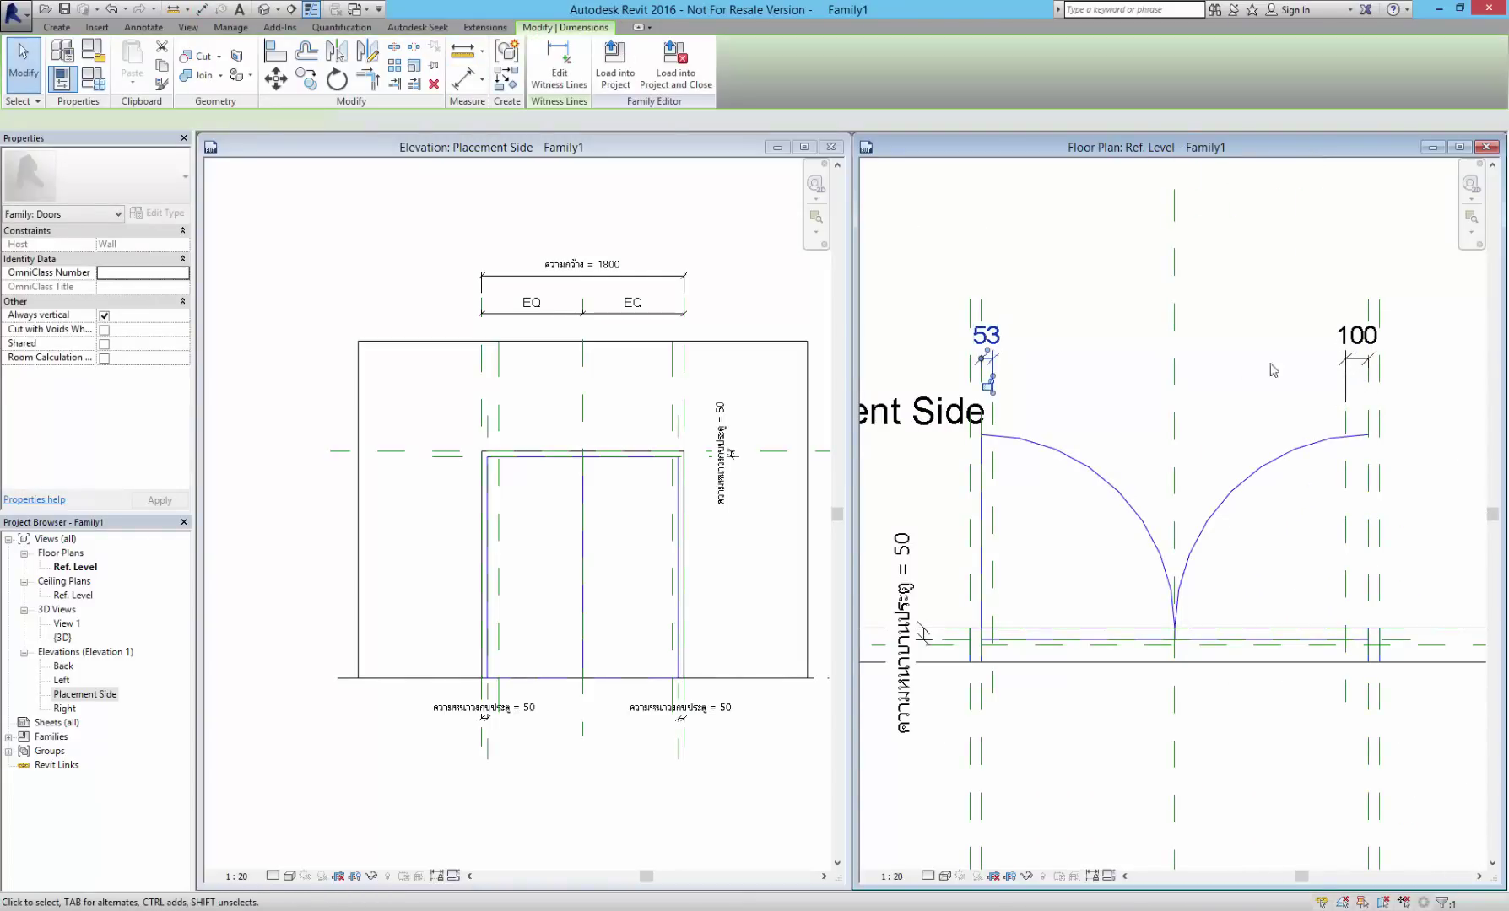
left_click(1350, 342, "ctrl")
left_click(376, 121)
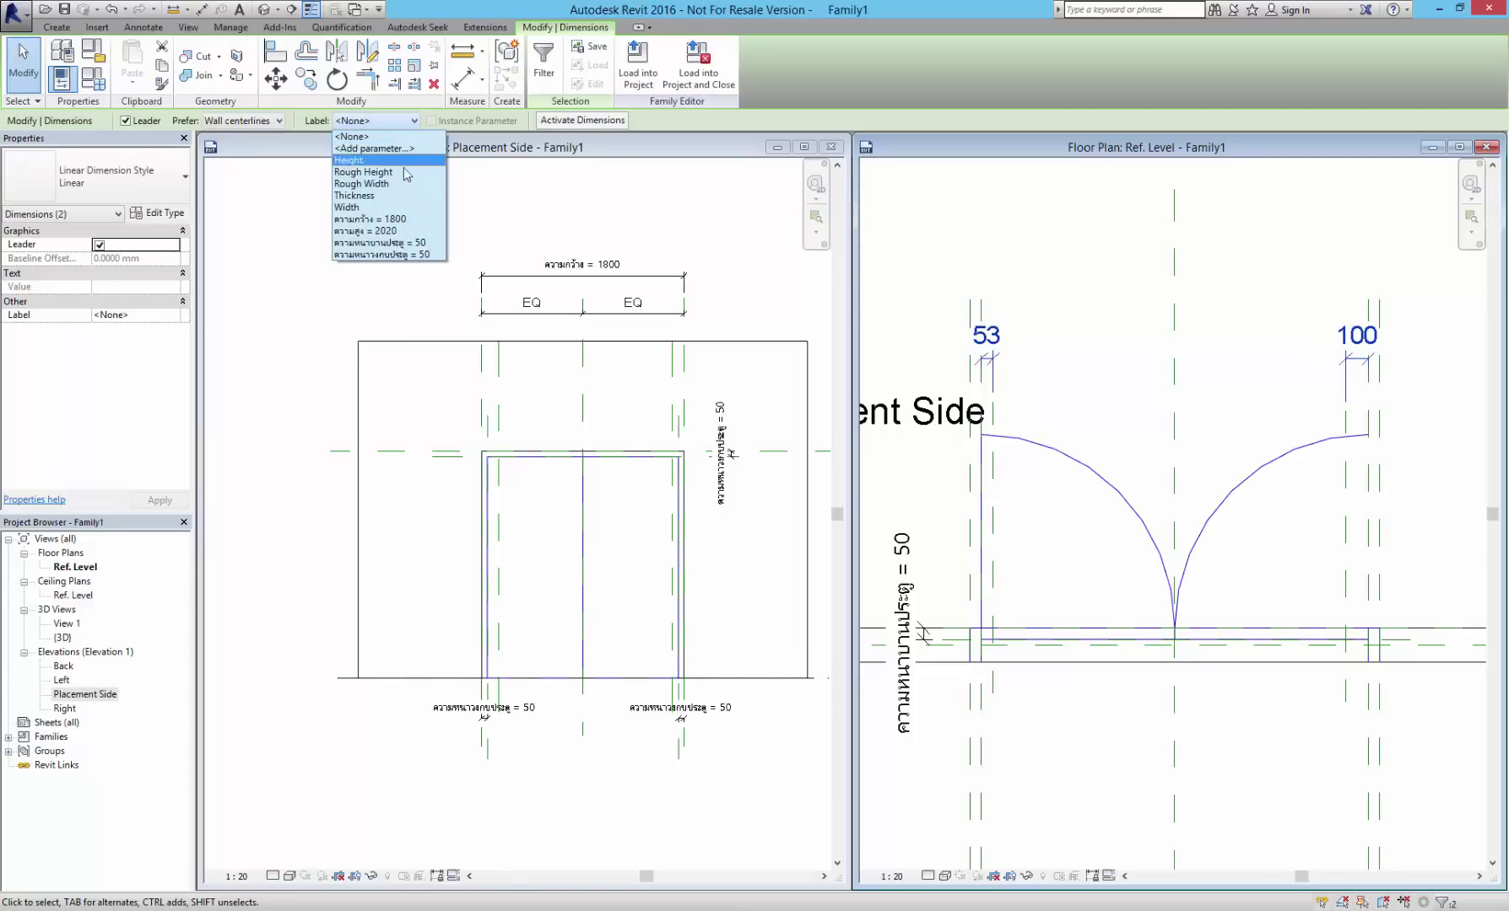
left_click(397, 243)
left_click(1121, 303)
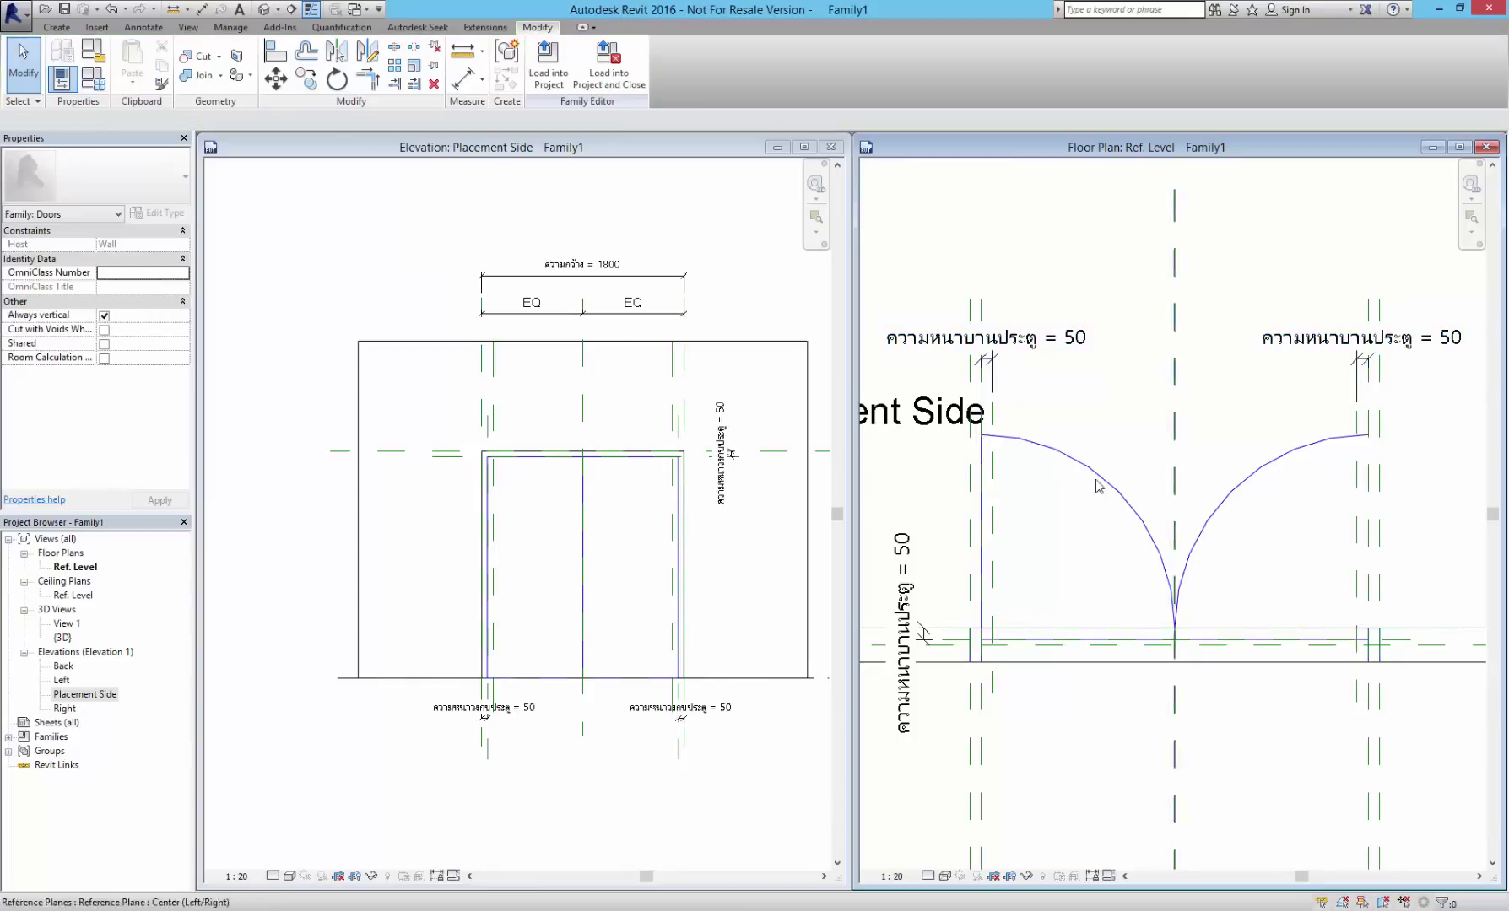
- Draw symbolic lines at the left leaf, including a vertical line from the arc down to the wall
left_click(57, 30)
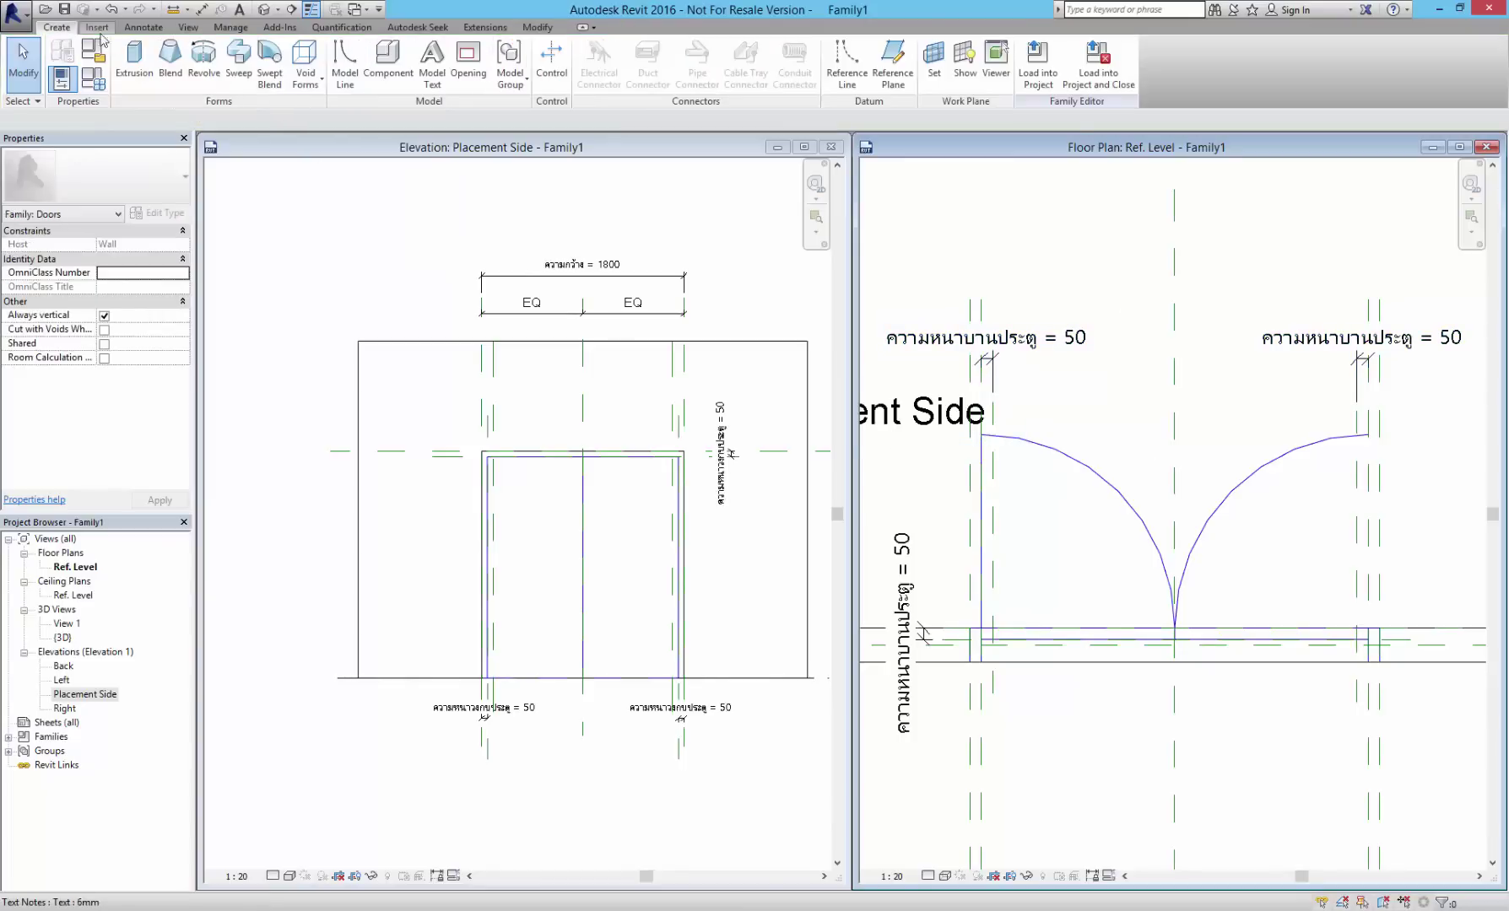
left_click(136, 31)
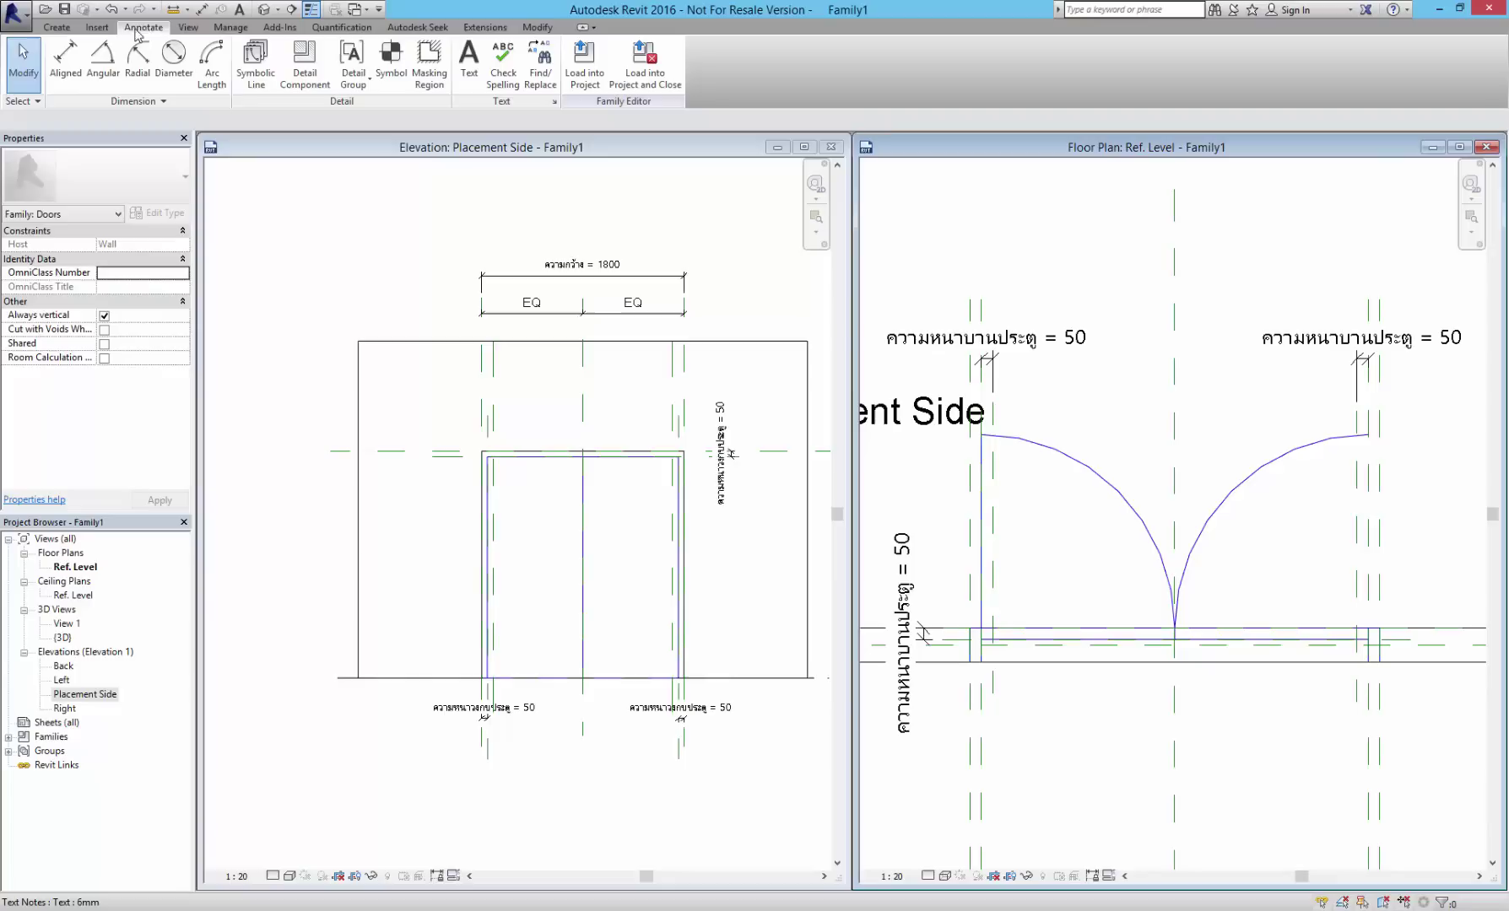
left_click(256, 63)
scroll(1010, 486, "up", 4)
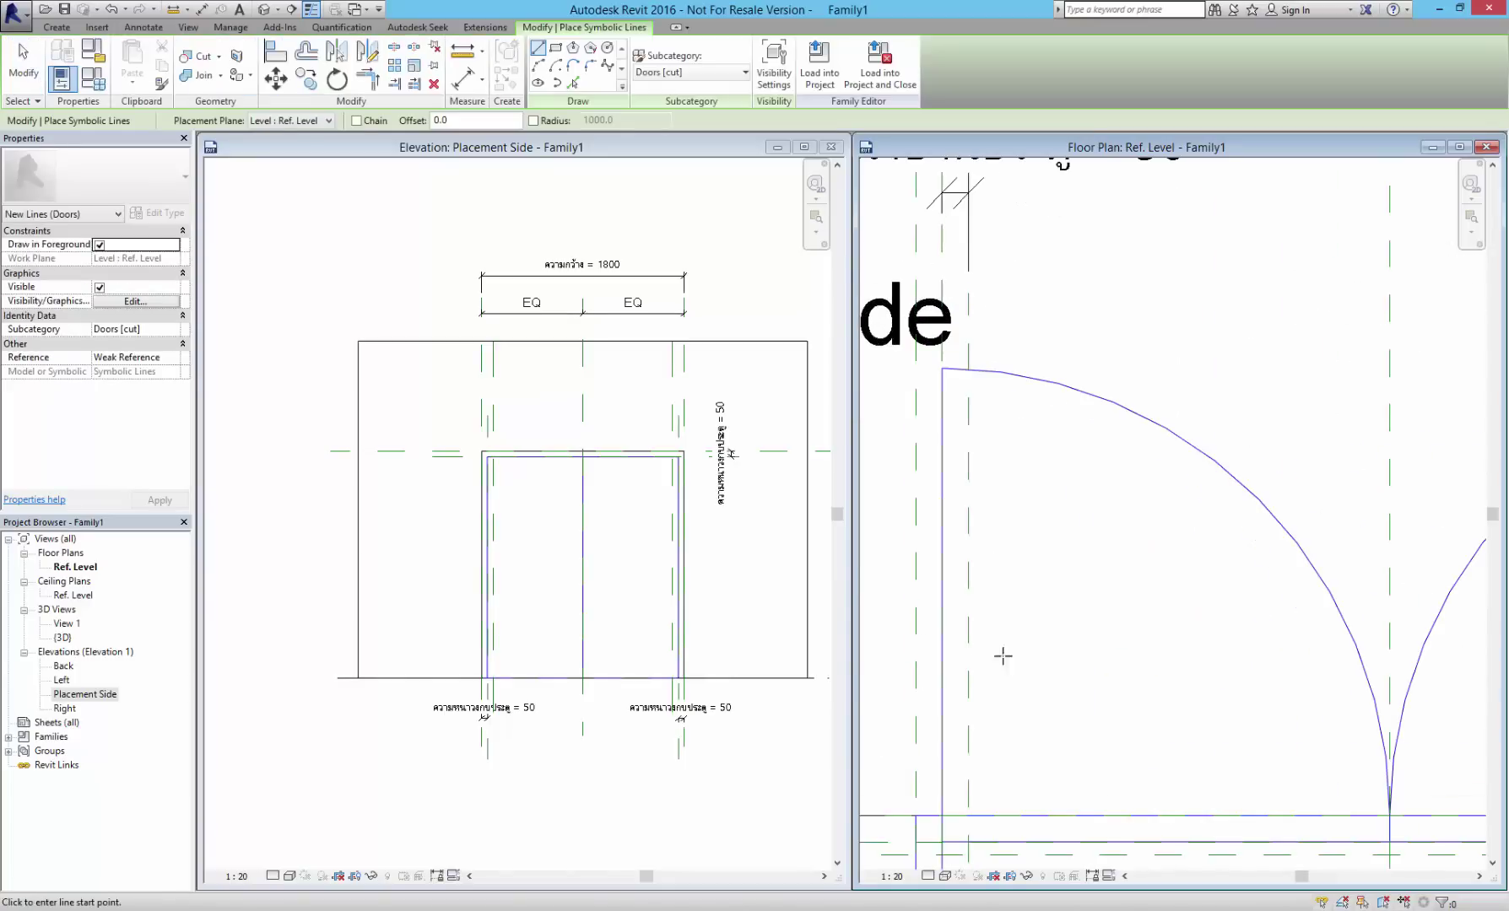
left_click(950, 813)
left_click(967, 814)
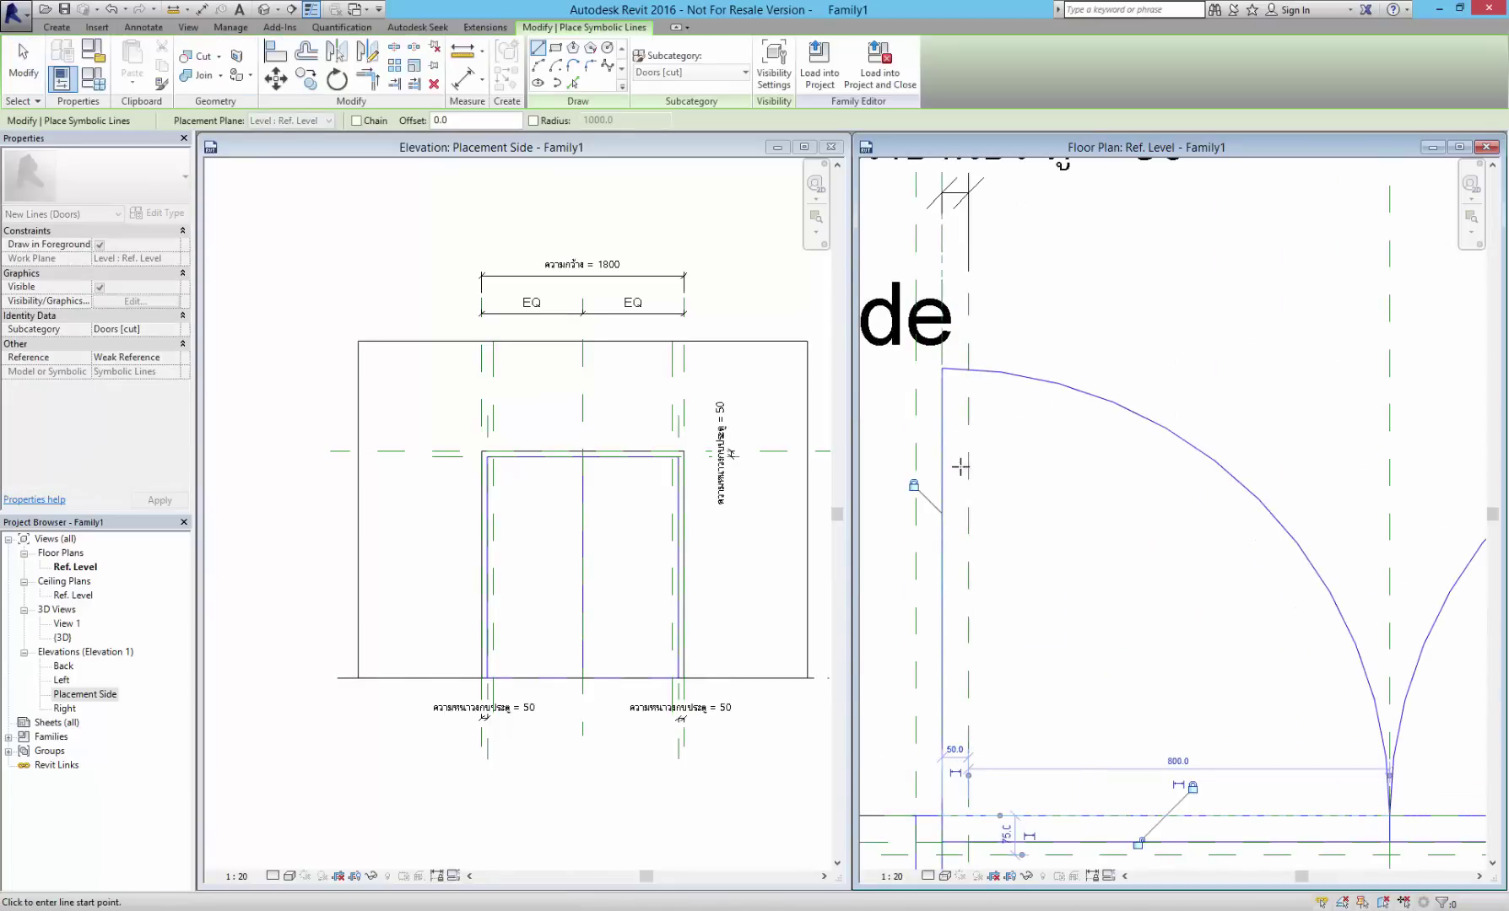
scroll(1139, 798, "down", 1)
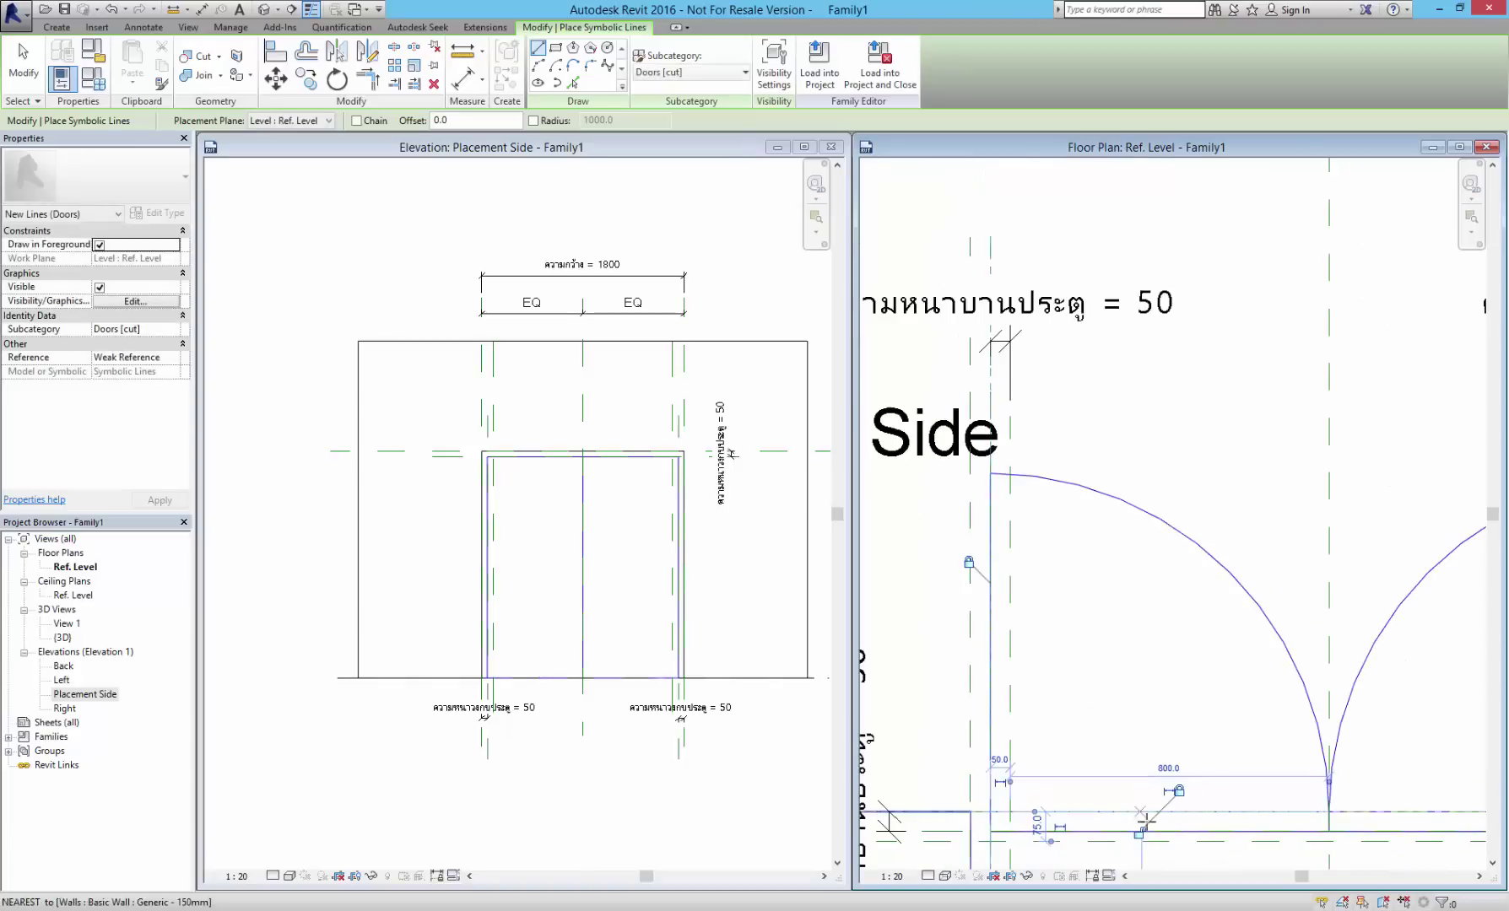
left_click(1010, 473)
left_click(1008, 811)
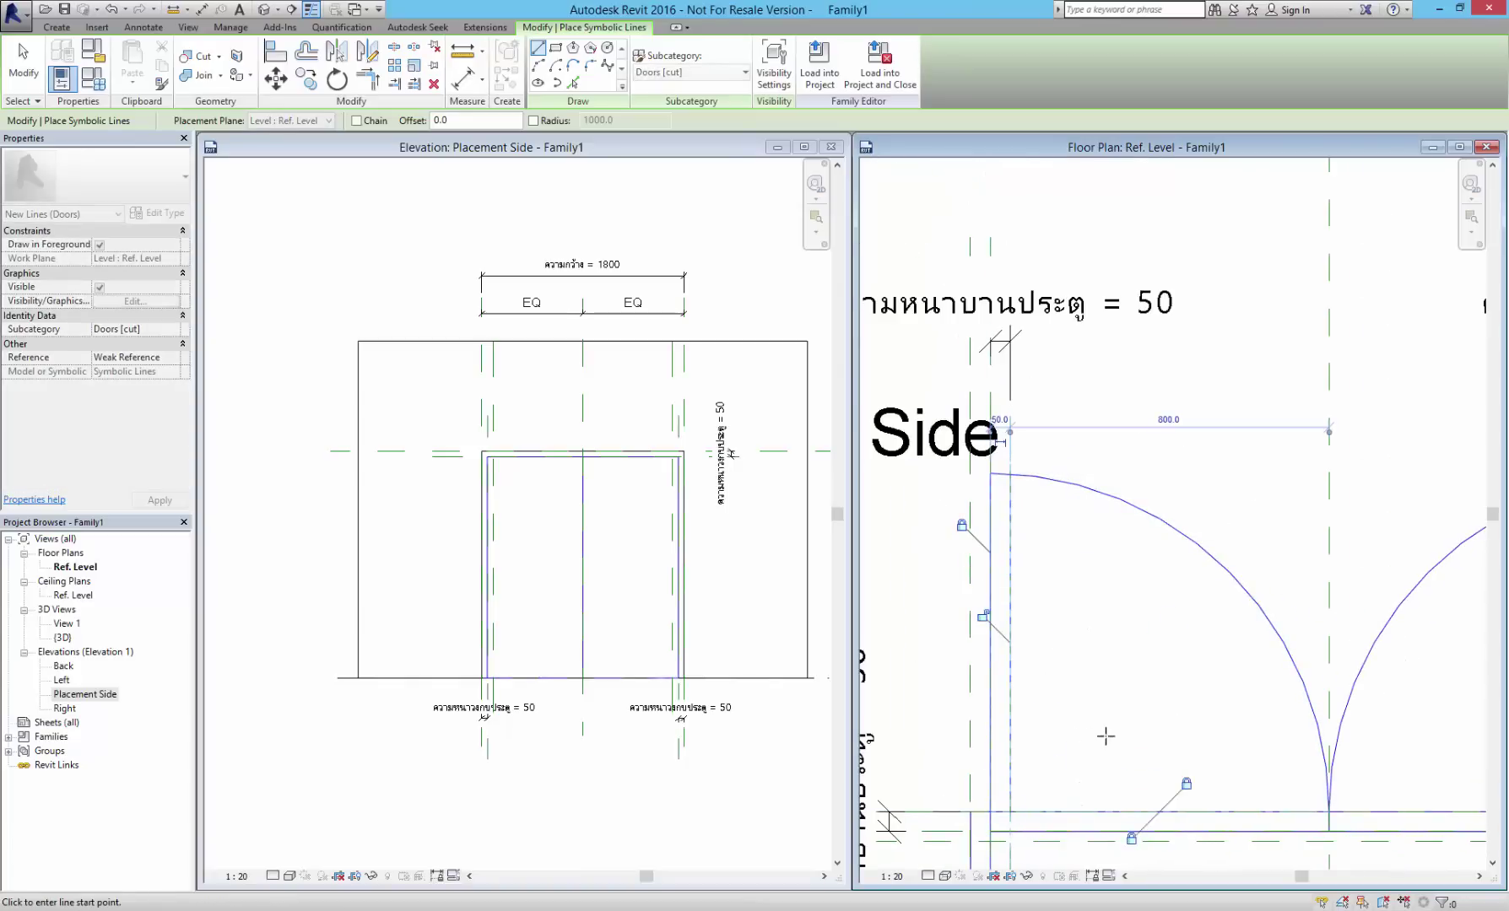
scroll(1088, 598, "down", 2)
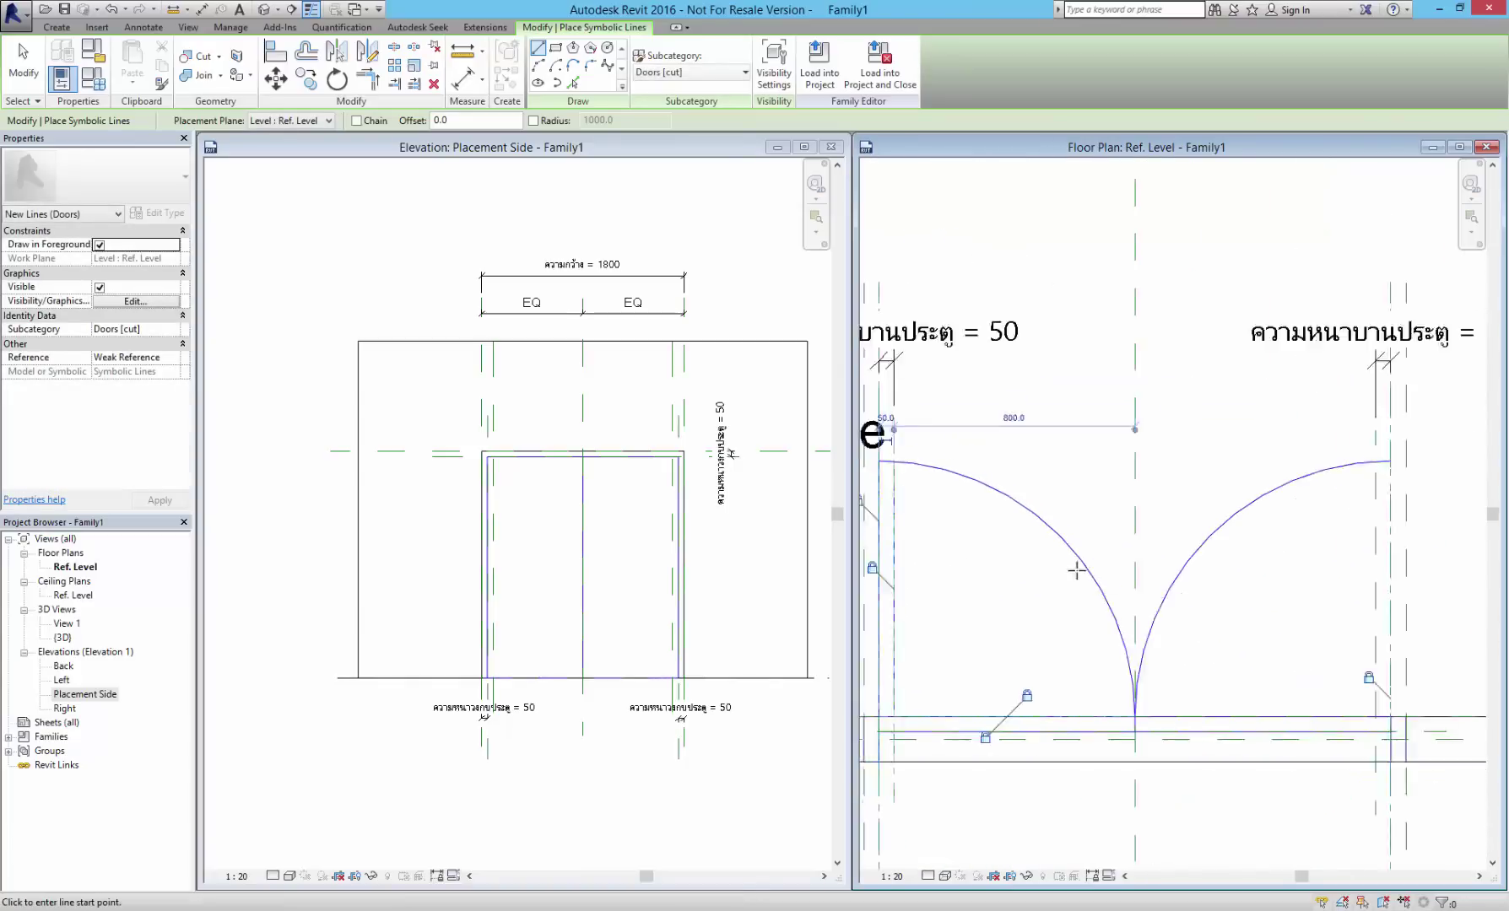
- Draw the right leaf line from the arc's end to the wall, plus a short closing line
left_click(1331, 477)
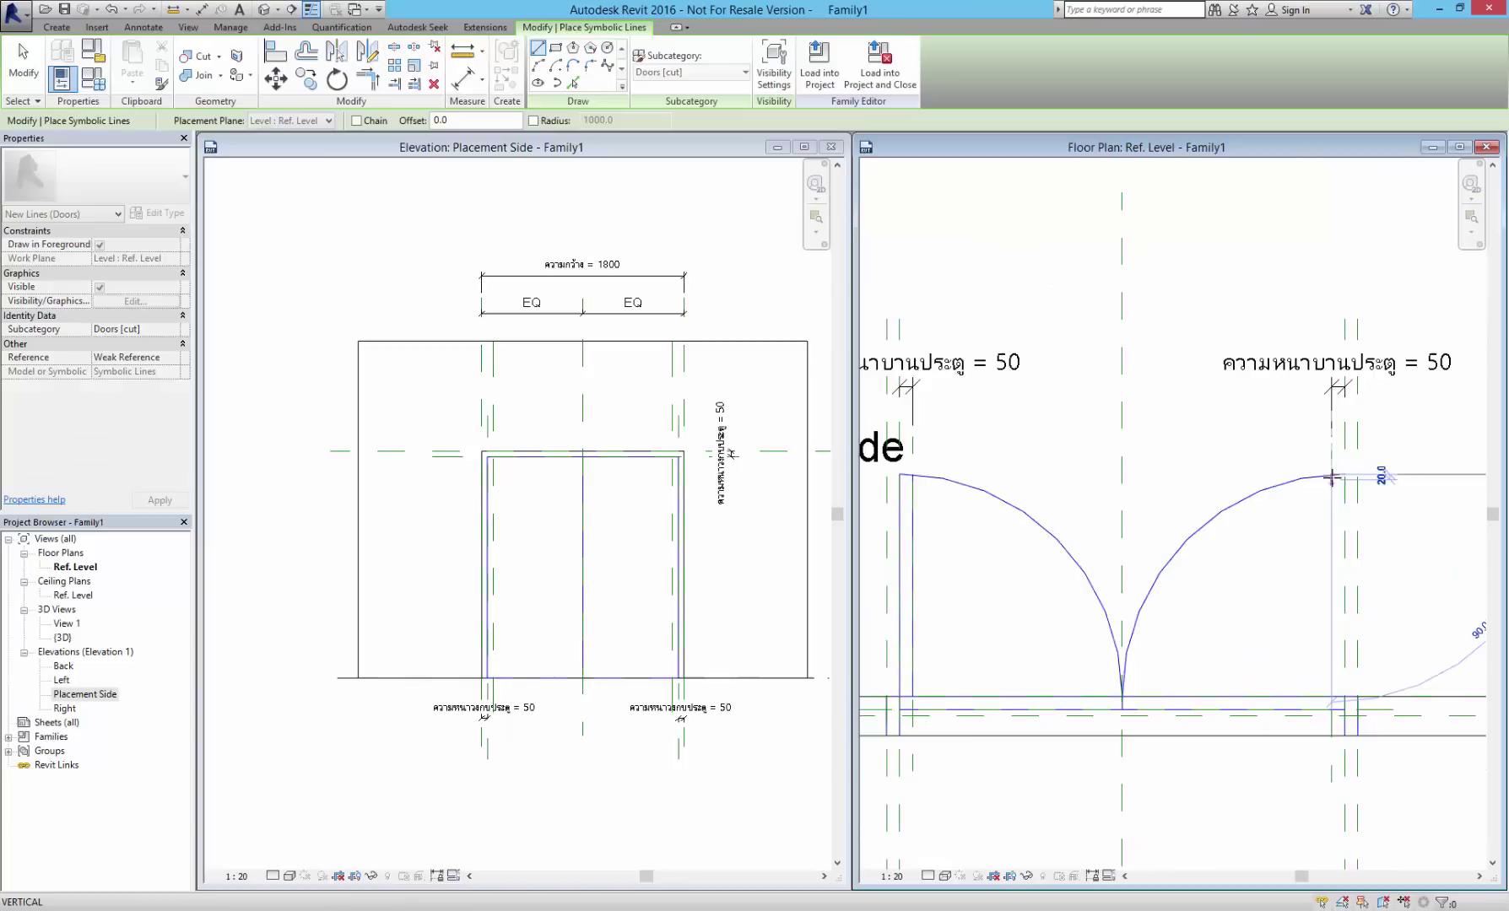
left_click(1337, 699)
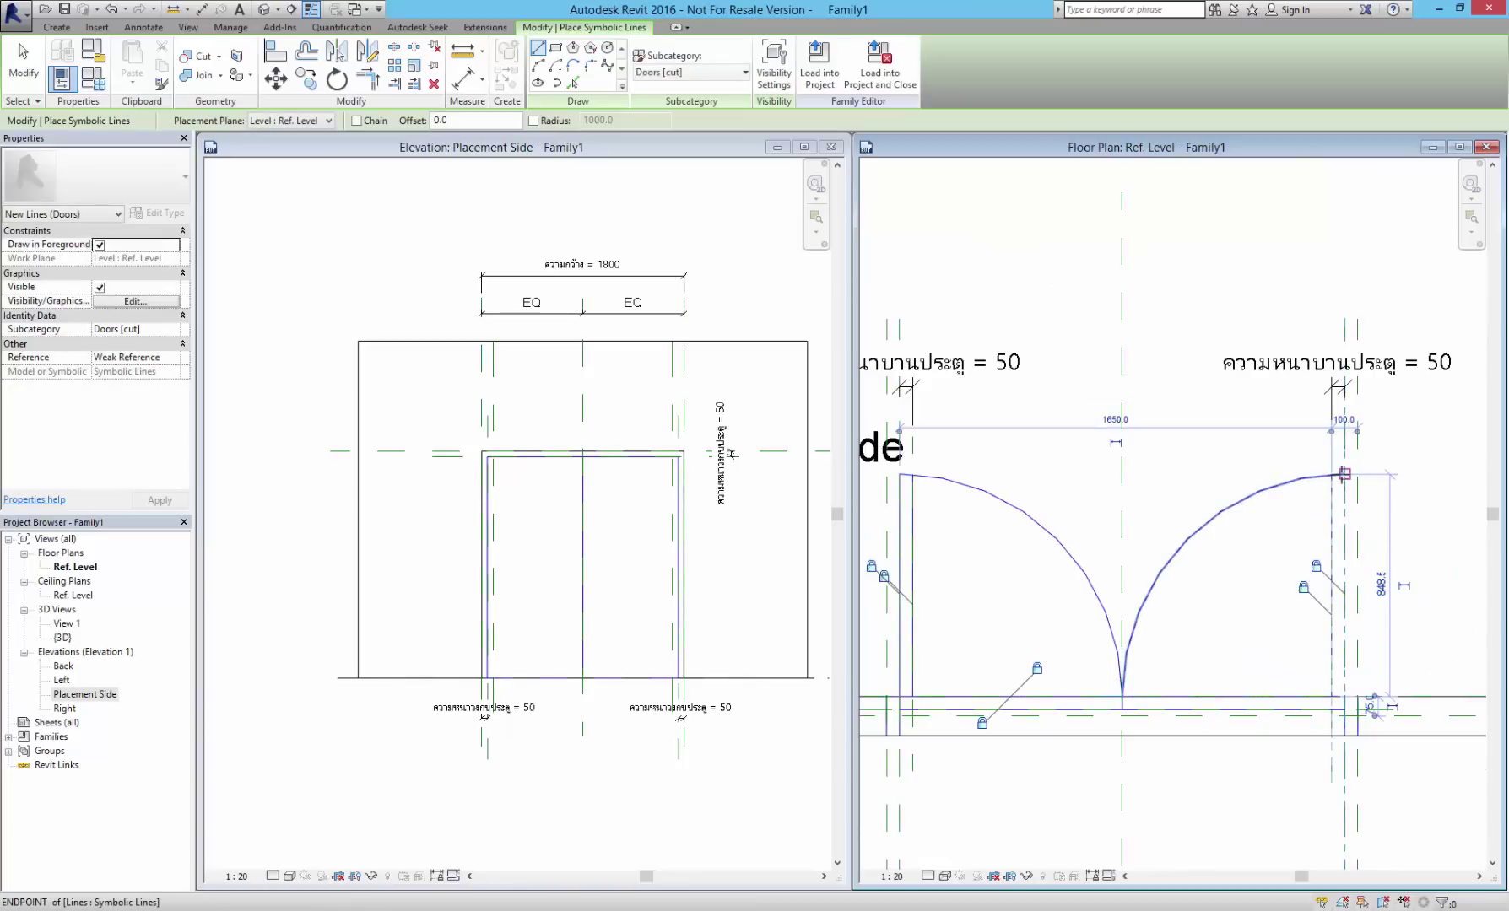
left_click(1333, 477)
scroll(1333, 476, "up", 3)
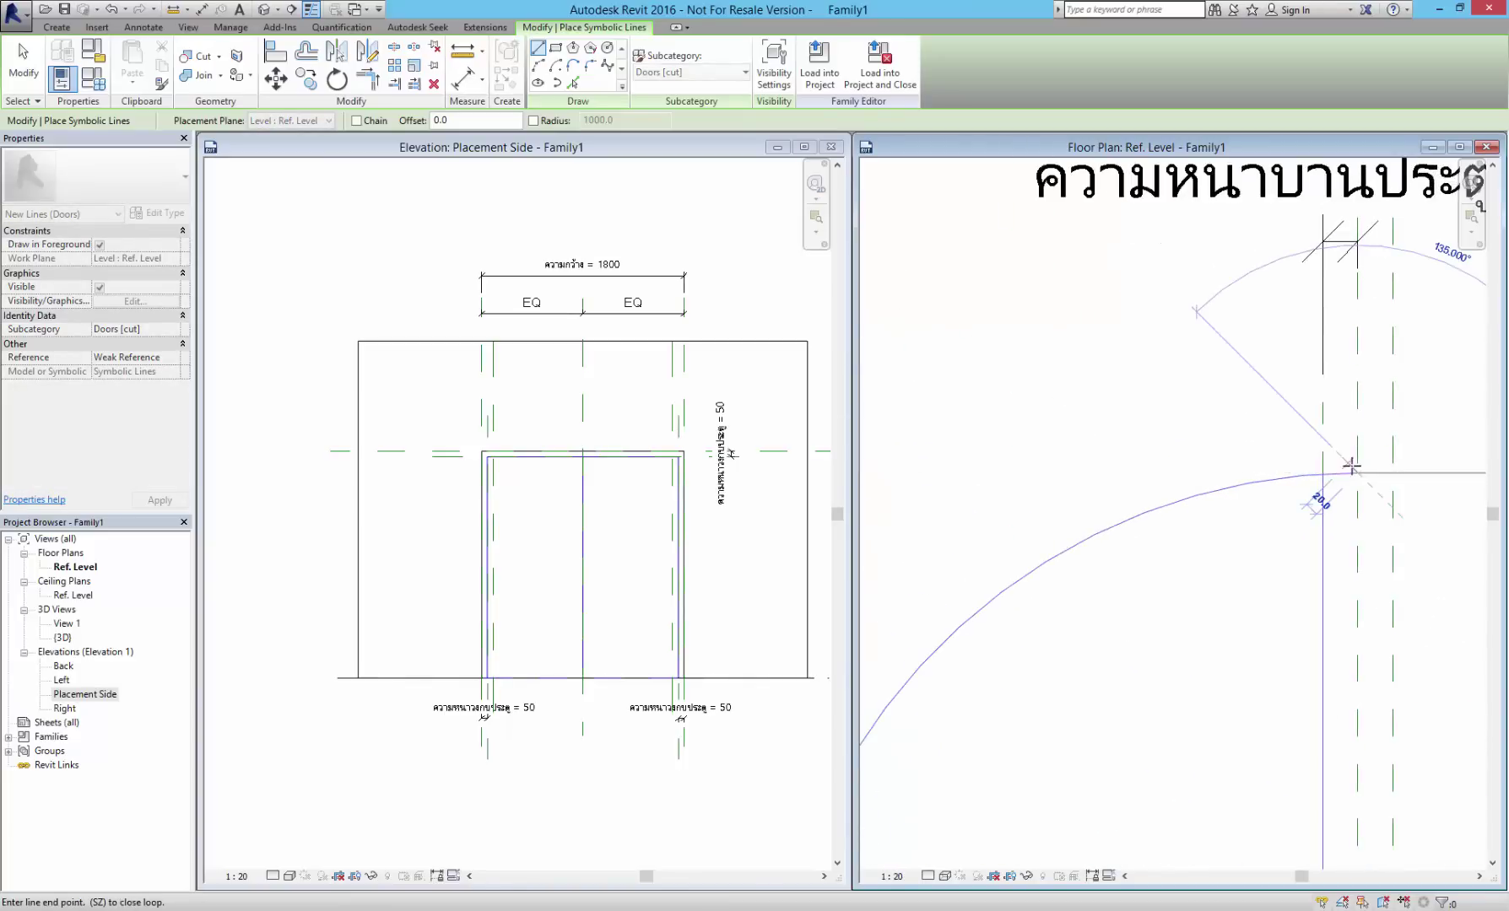
key("Escape")
left_click(1350, 477)
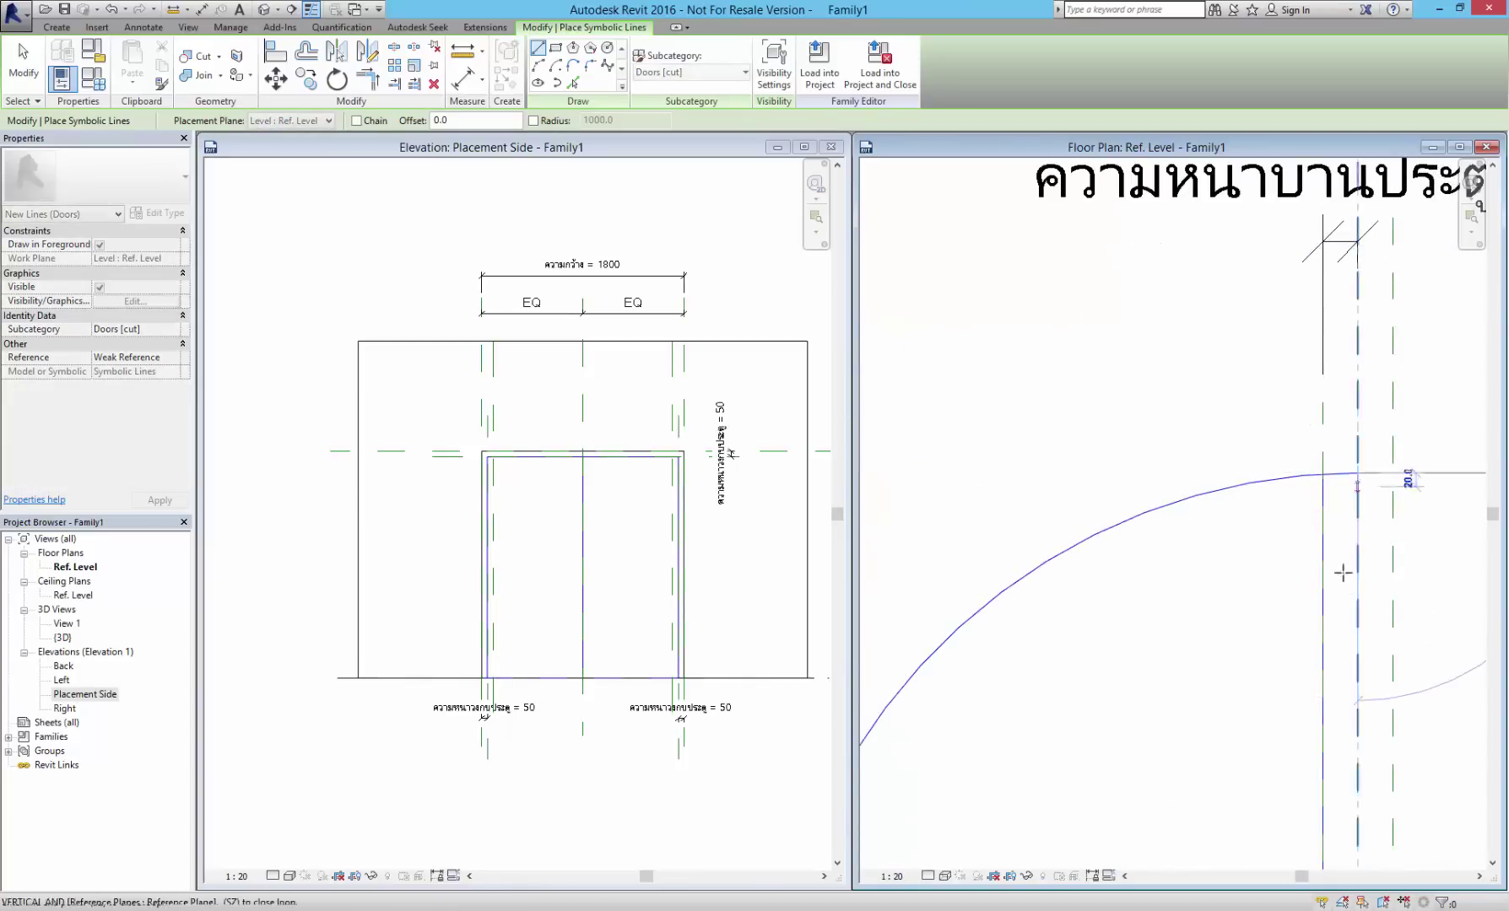
scroll(1350, 479, "down", 3)
scroll(1347, 651, "up", 3)
scroll(1346, 651, "up", 2)
left_click(1346, 651)
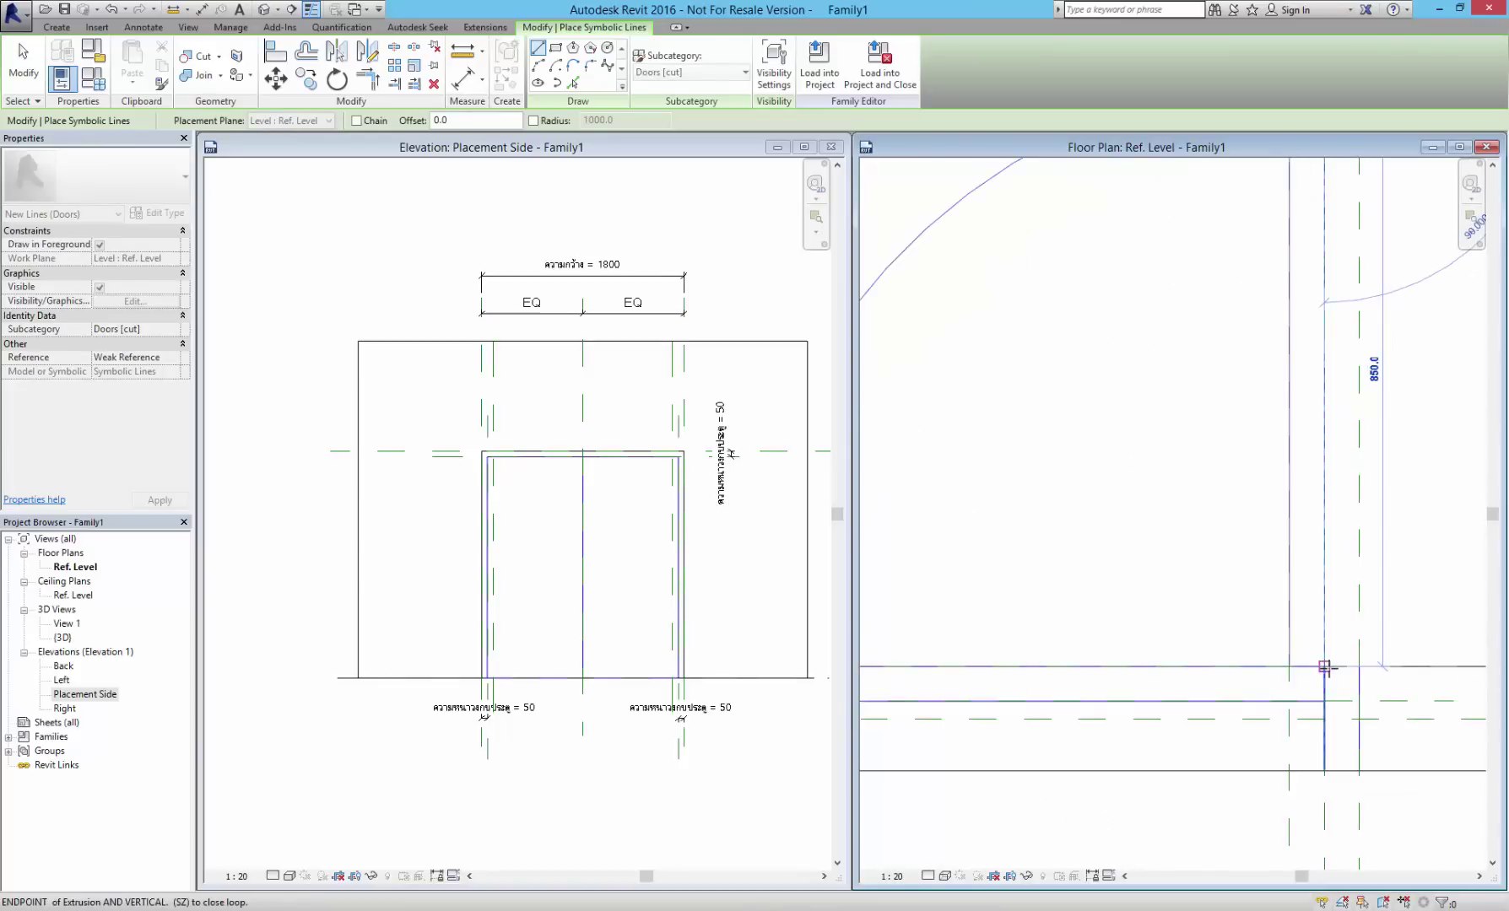
scroll(1327, 673, "up", 1)
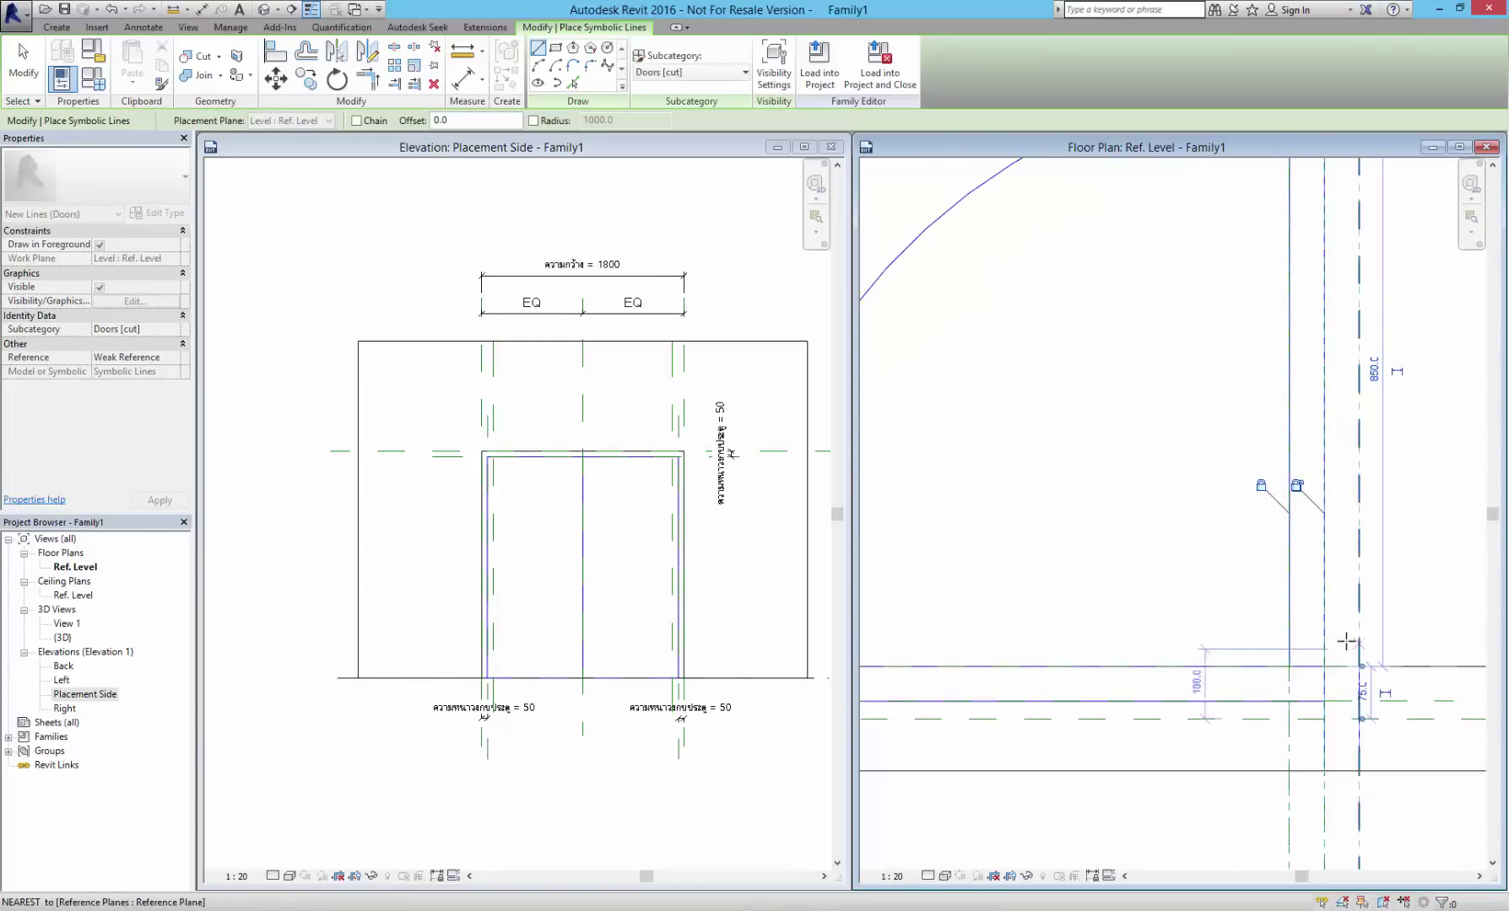
left_click(1289, 666)
left_click(1321, 665)
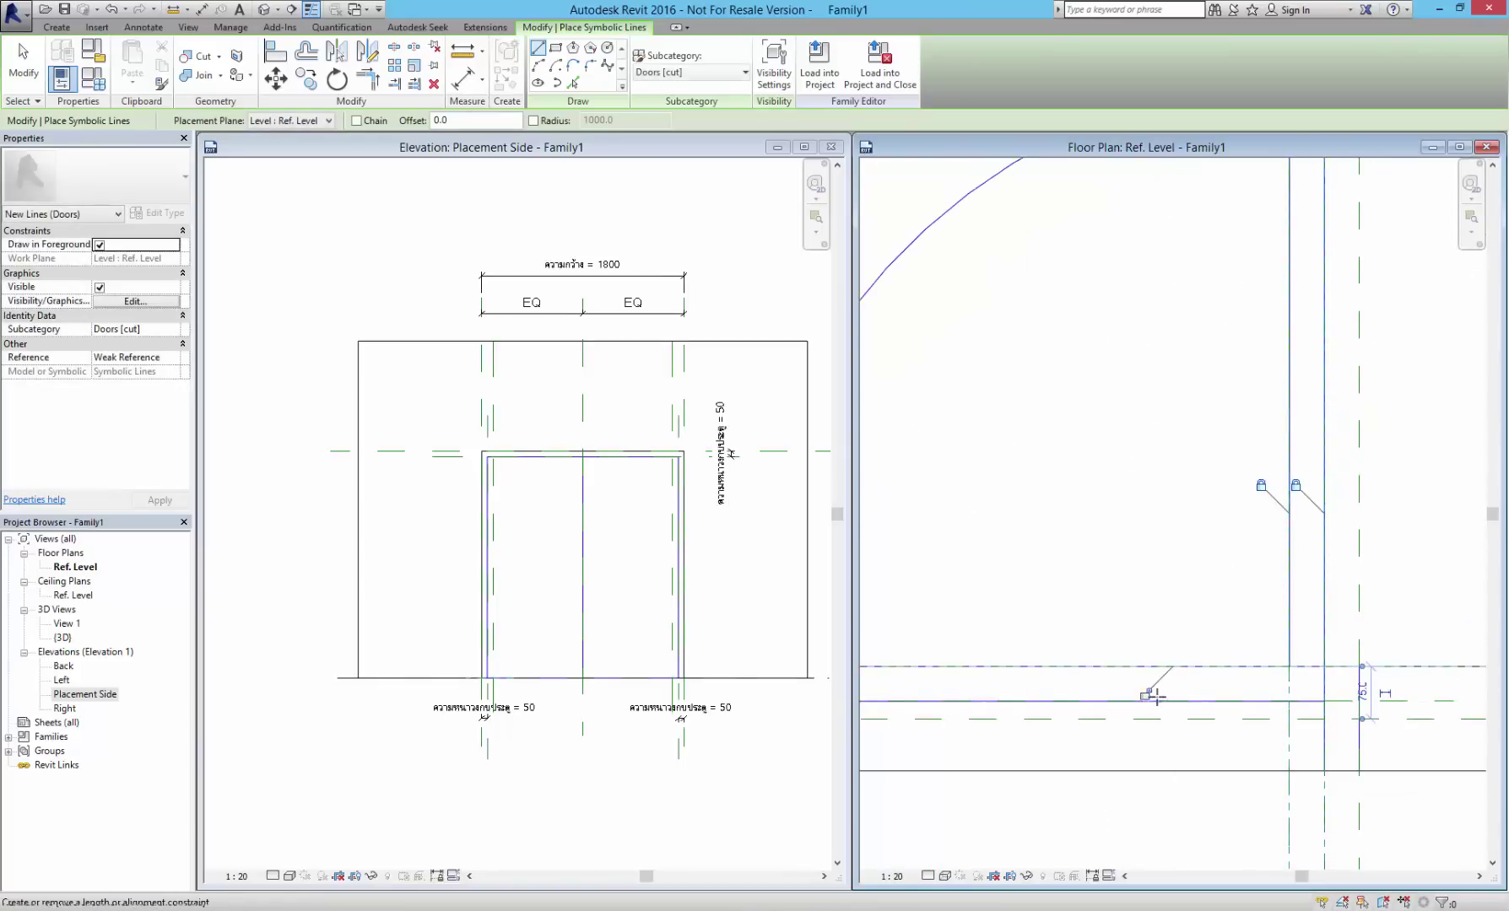
- Exit Symbolic Line and zoom around to review both door-swing symbols
key("Escape")
scroll(1122, 540, "down", 1)
scroll(1089, 536, "down", 2)
scroll(1013, 540, "down", 1)
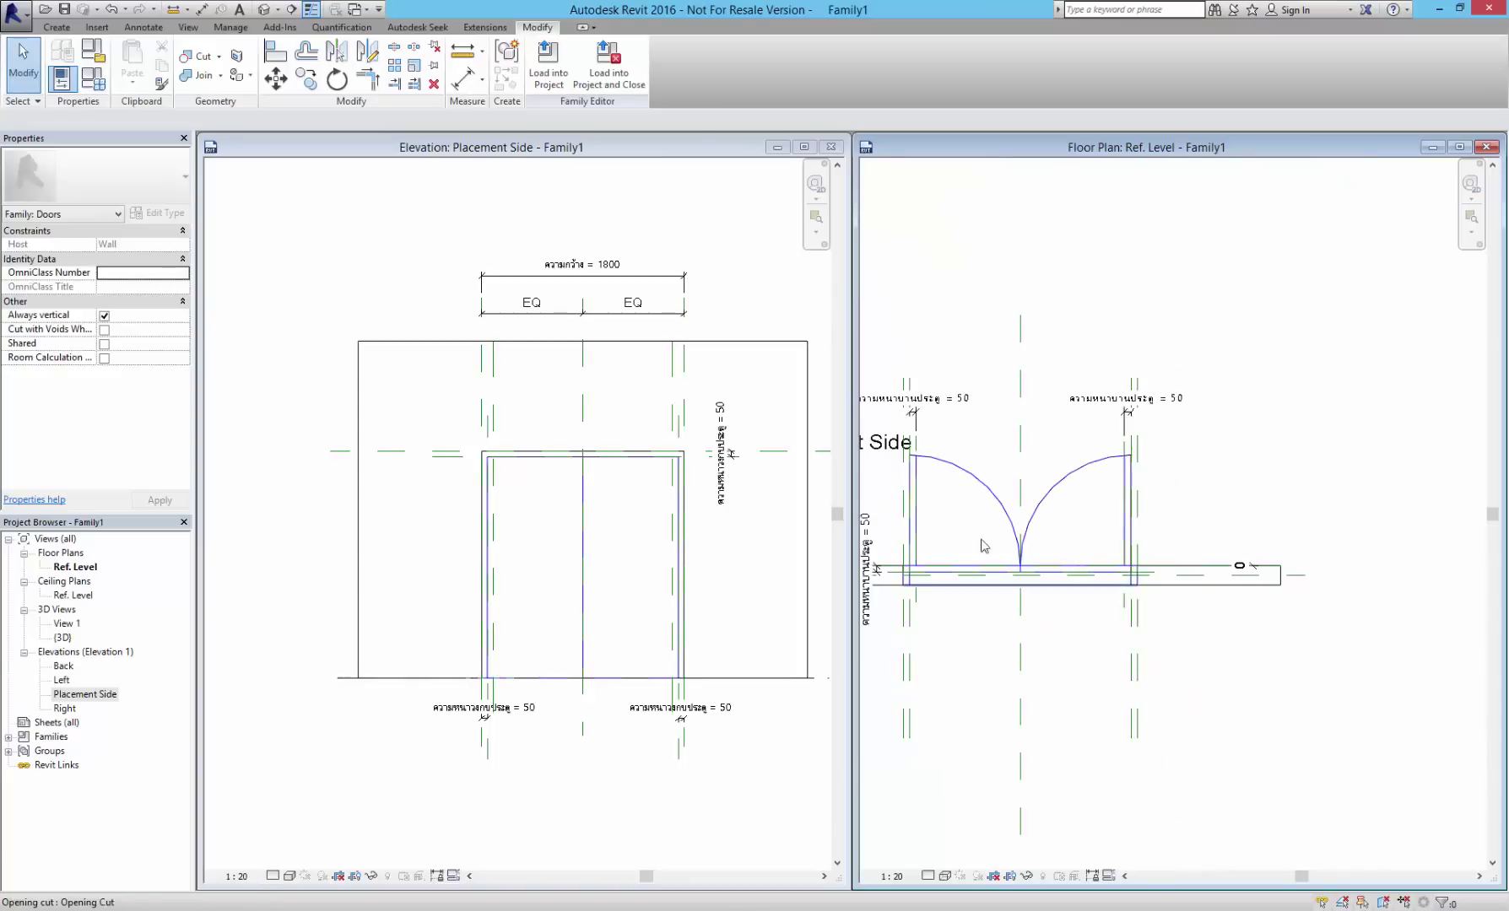
scroll(948, 529, "up", 1)
scroll(986, 565, "up", 1)
scroll(979, 540, "up", 1)
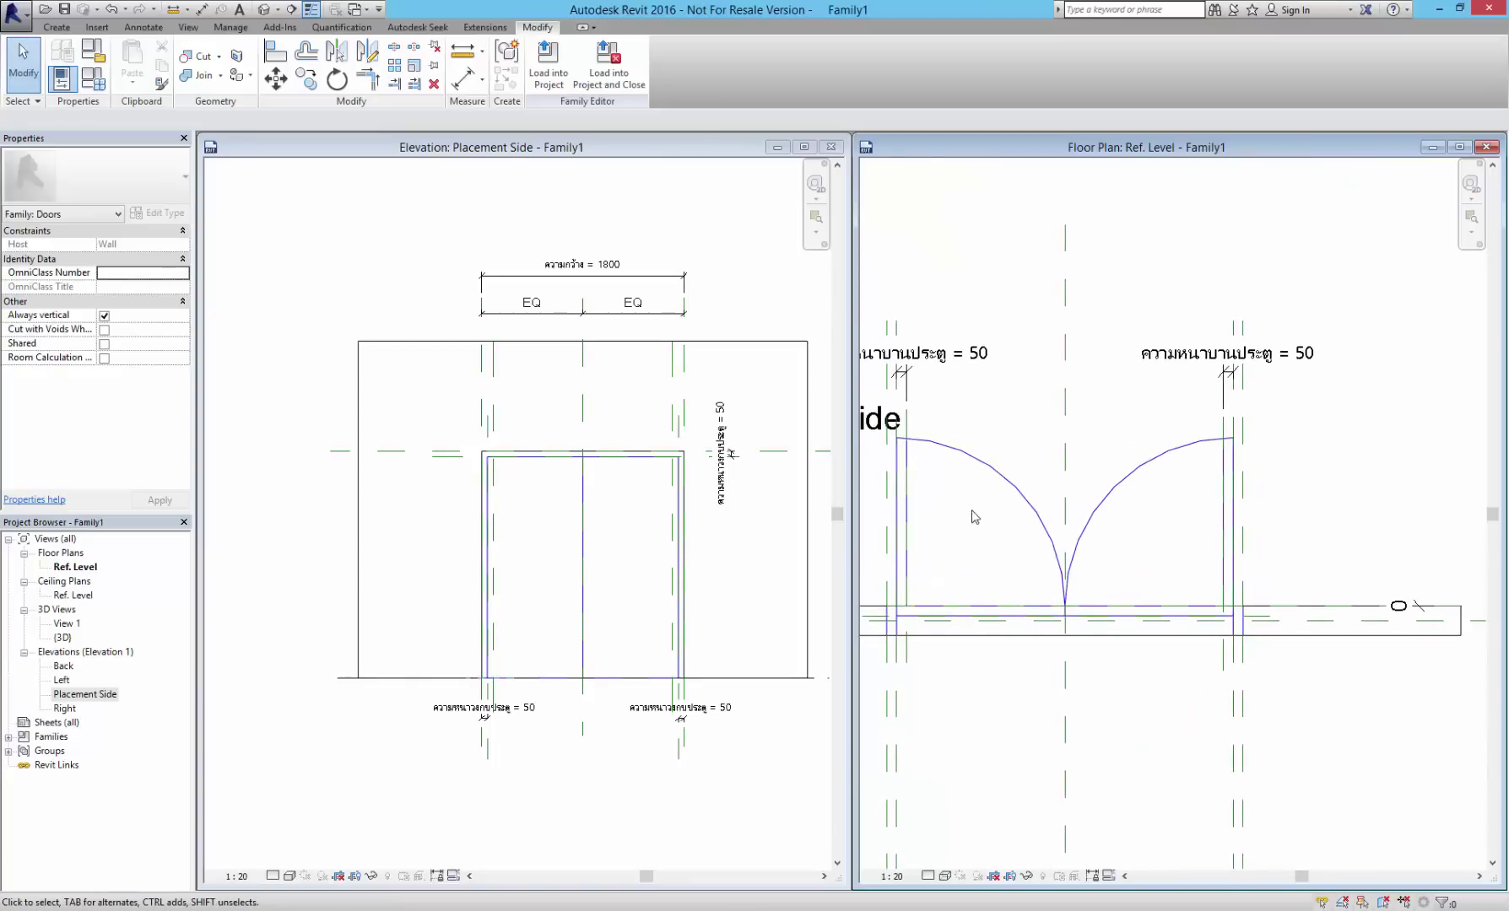
- Flex the door width ความกว้าง to 2000 and 1500, then restore it to 1800
left_click_drag(1016, 194, 279, 239)
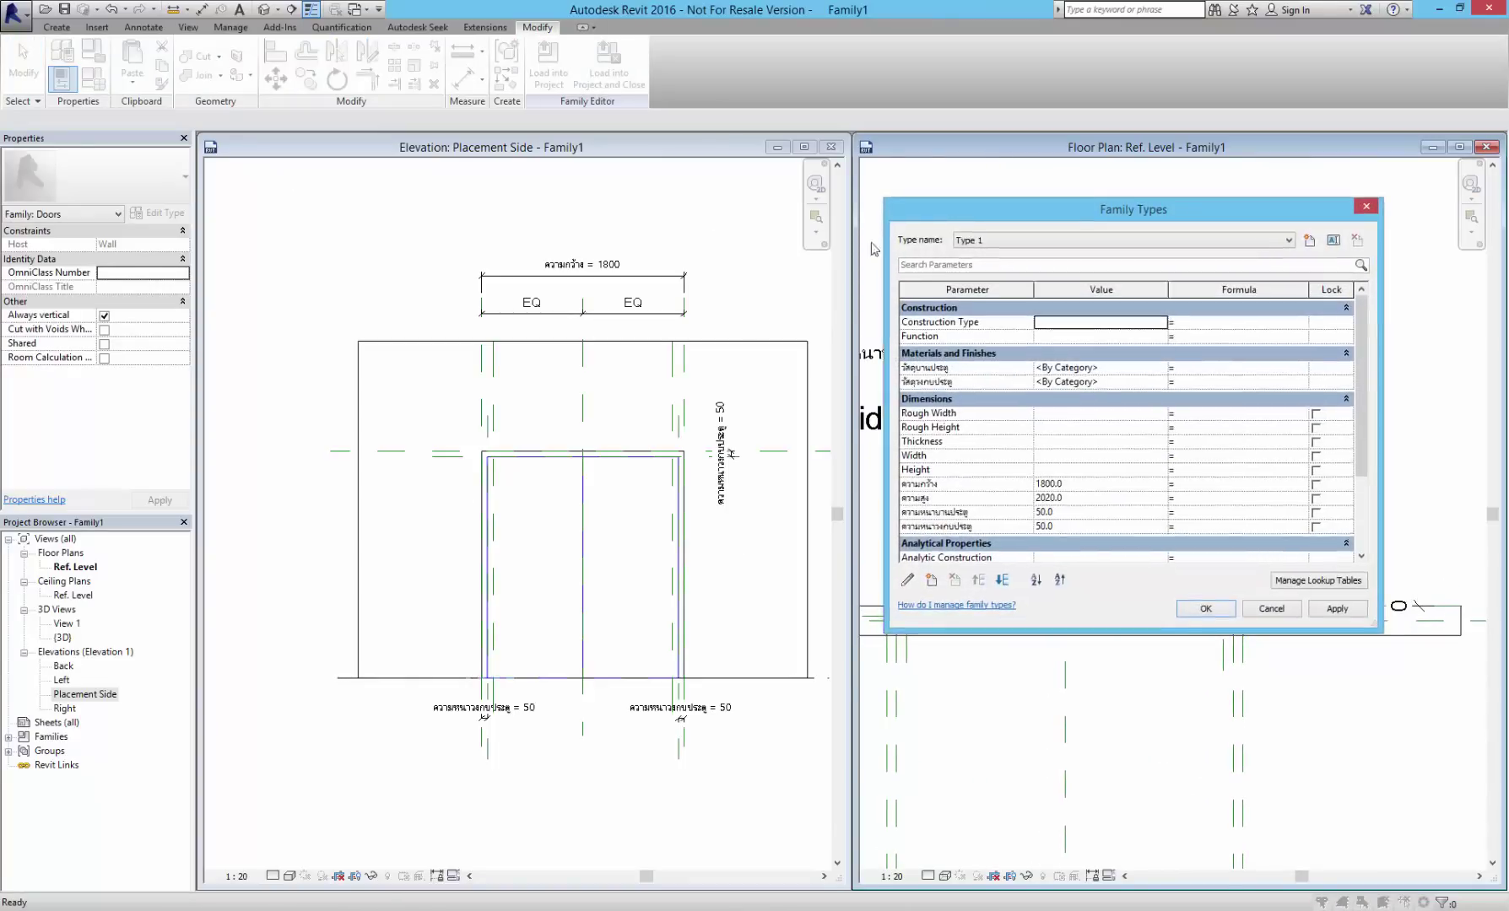
left_click(406, 534)
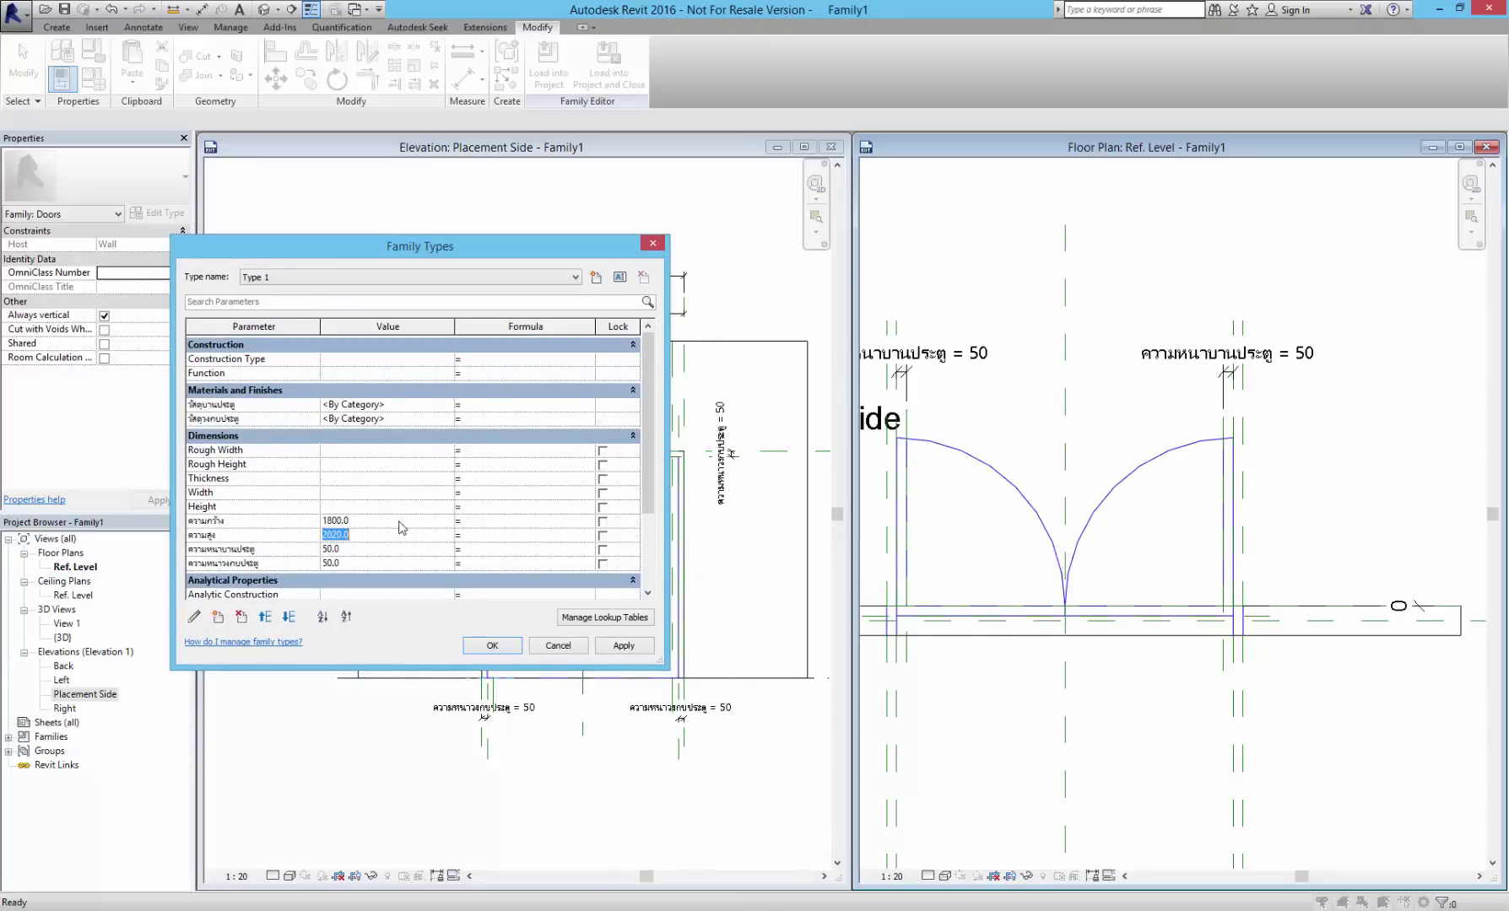
left_click(398, 521)
type("/จ")
key("BackSpace")
left_click(623, 647)
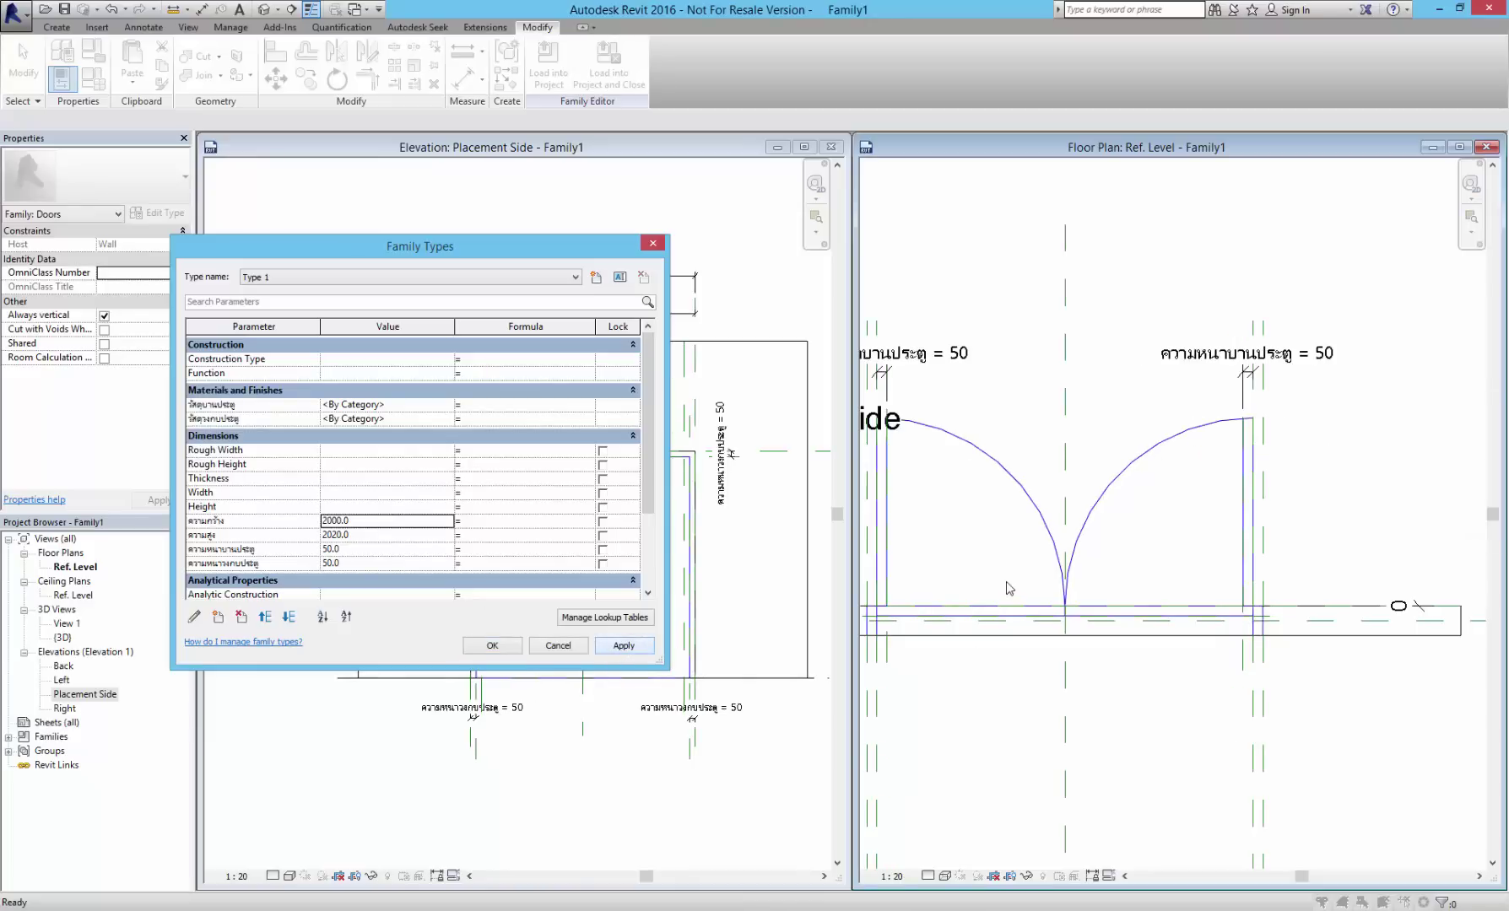
left_click(408, 516)
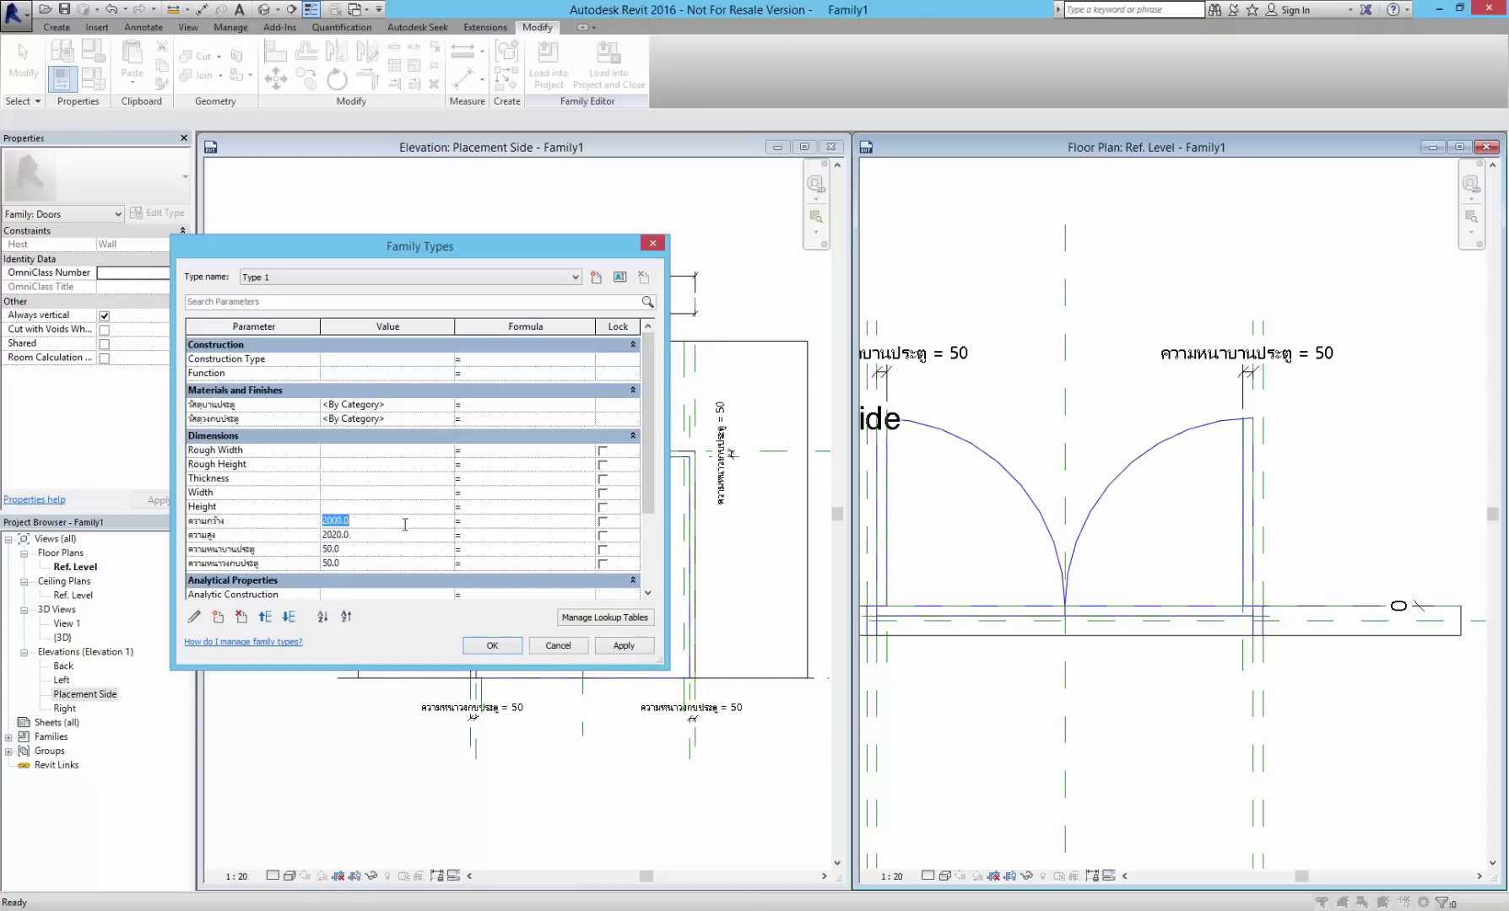
type("1500")
left_click(627, 646)
left_click(398, 522)
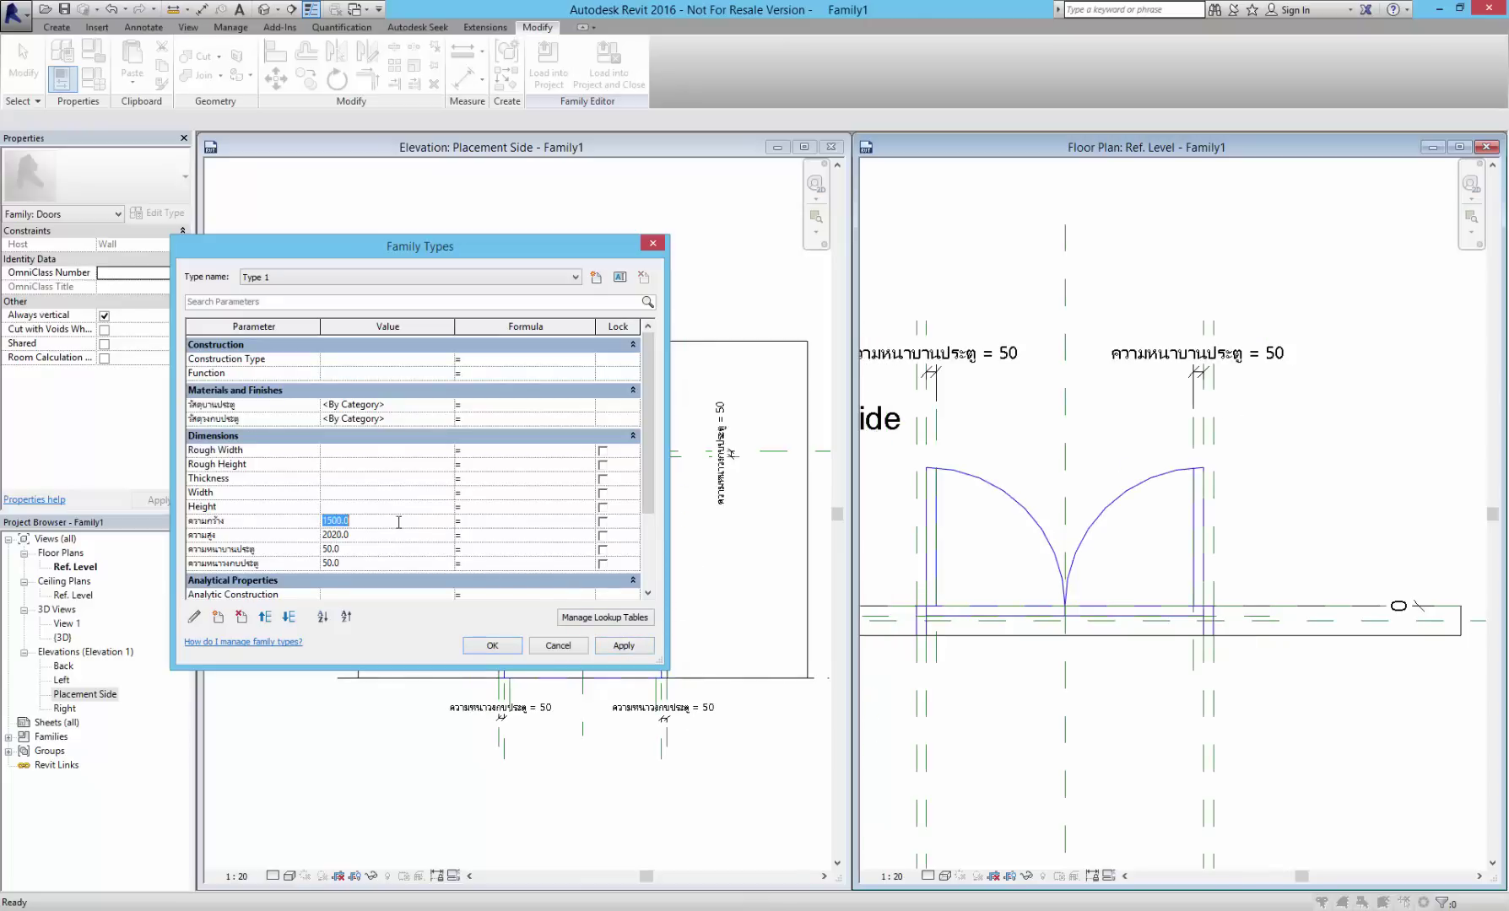
type("1")
left_click(615, 646)
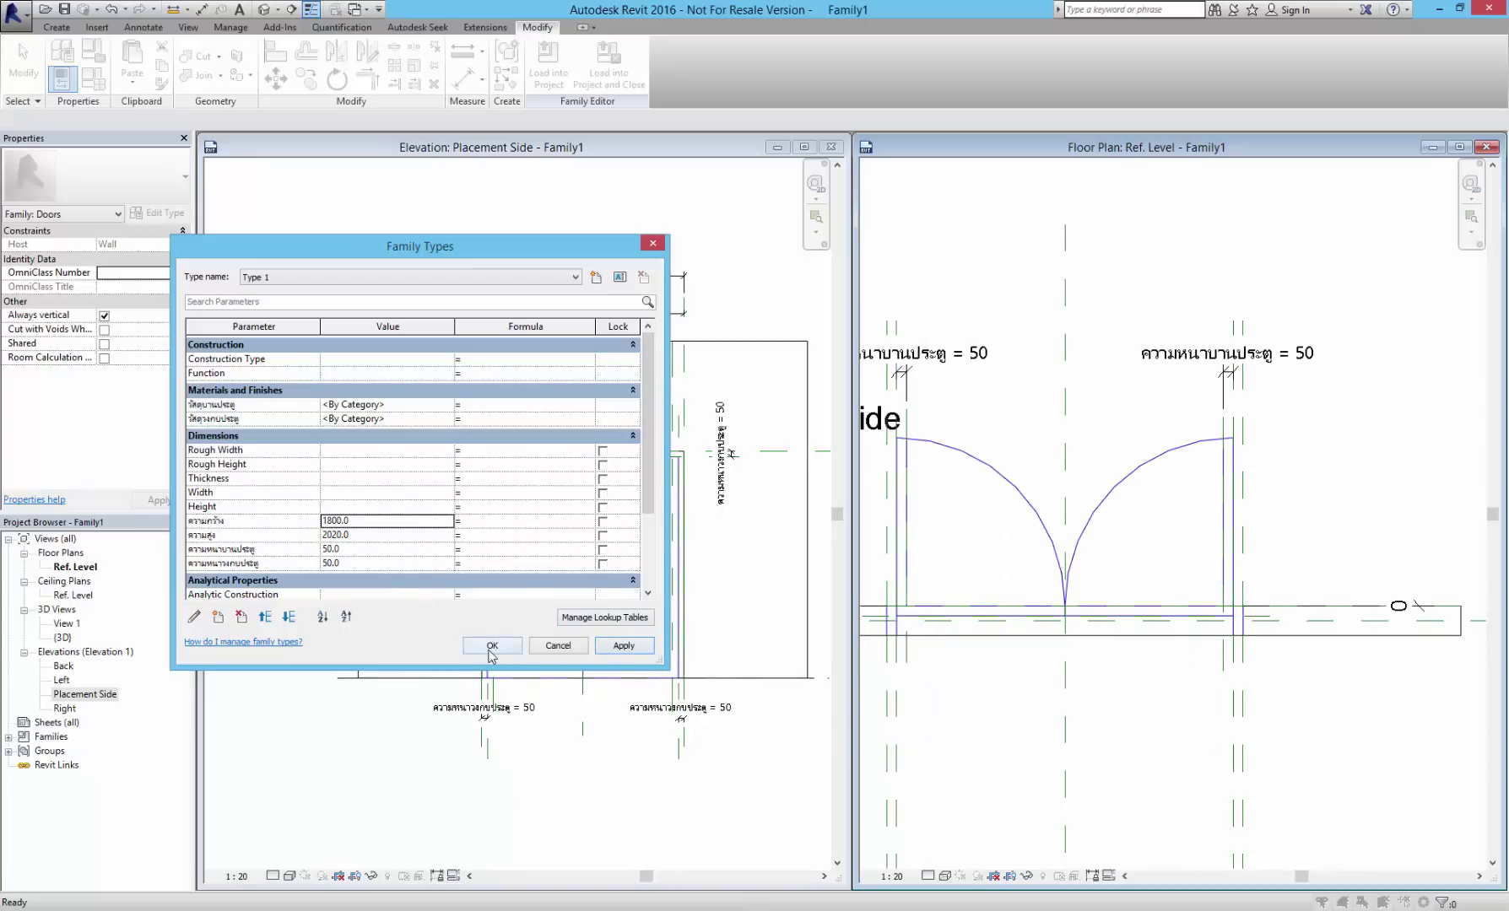
left_click(490, 652)
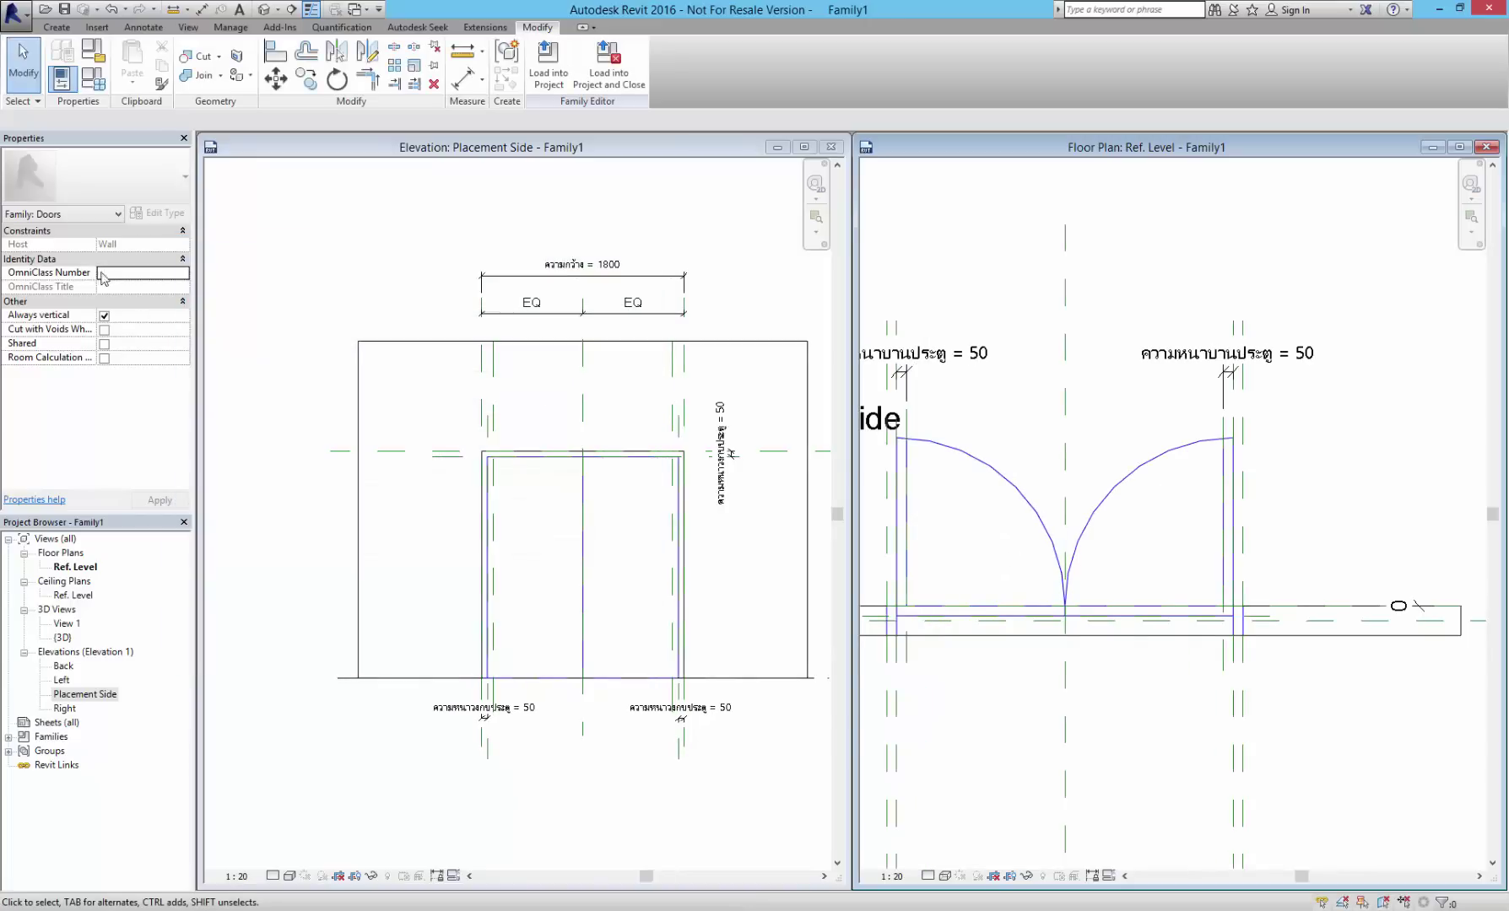
- Test the frame thickness ความหนาวงกบประตู at 40, then reset it to 50
left_click(93, 77)
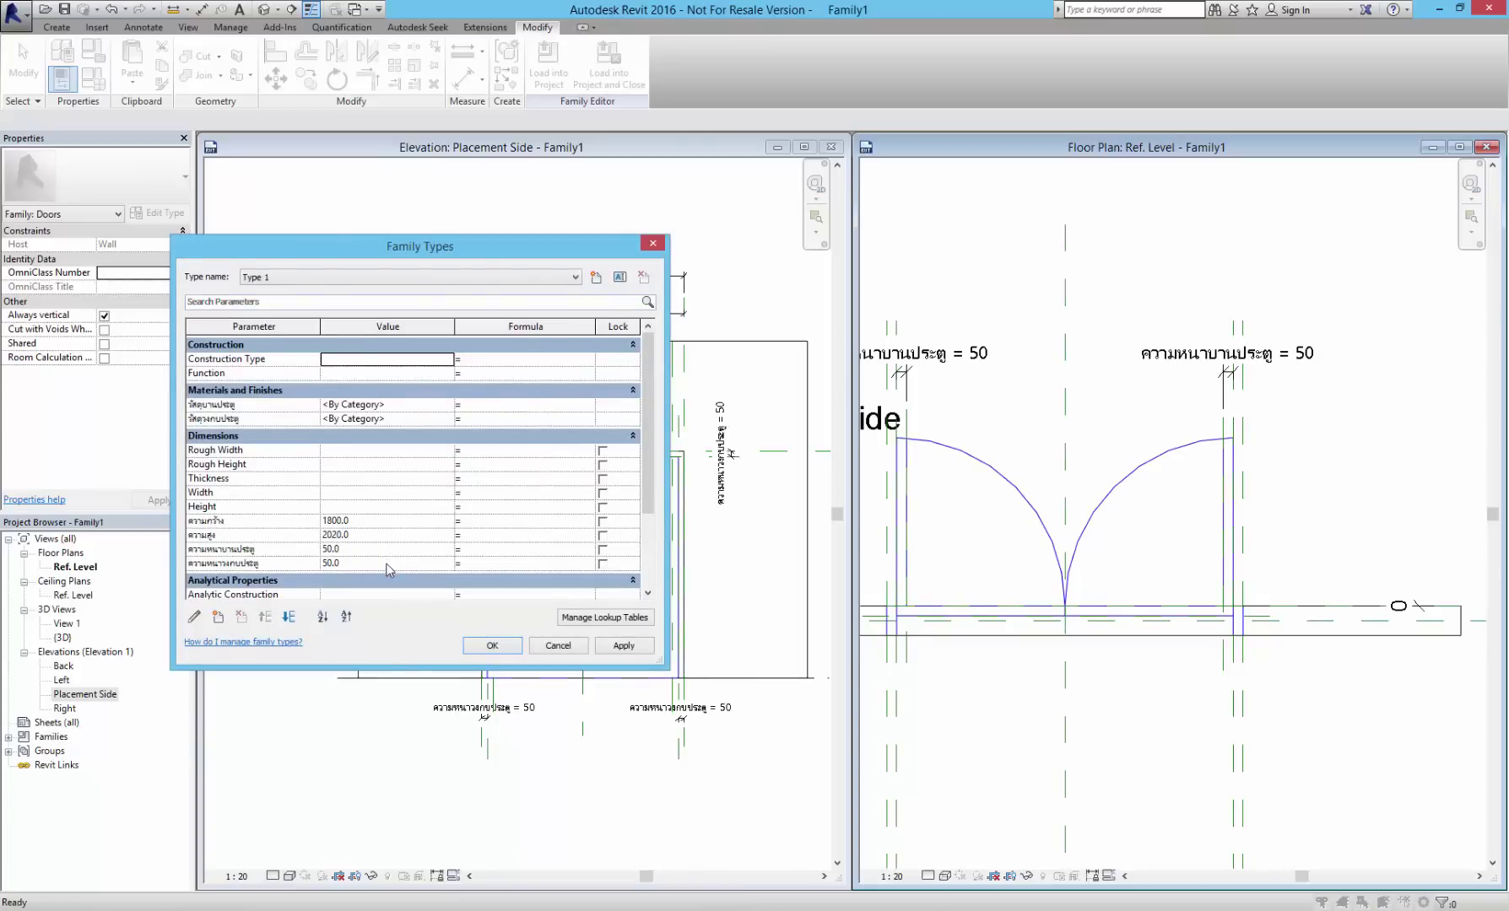
left_click(387, 564)
type("40")
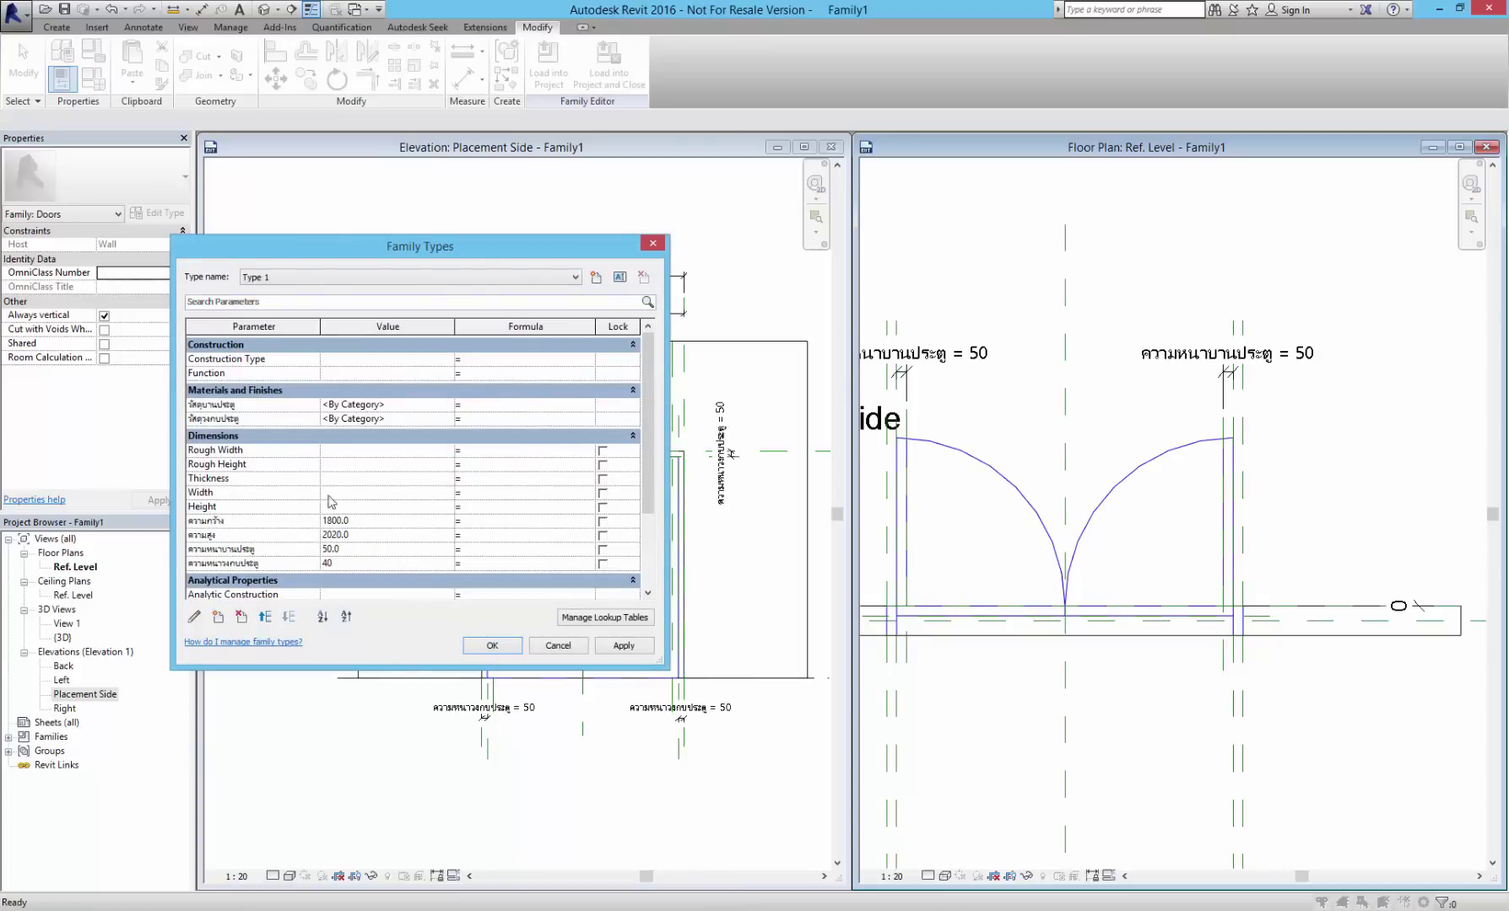
left_click(622, 646)
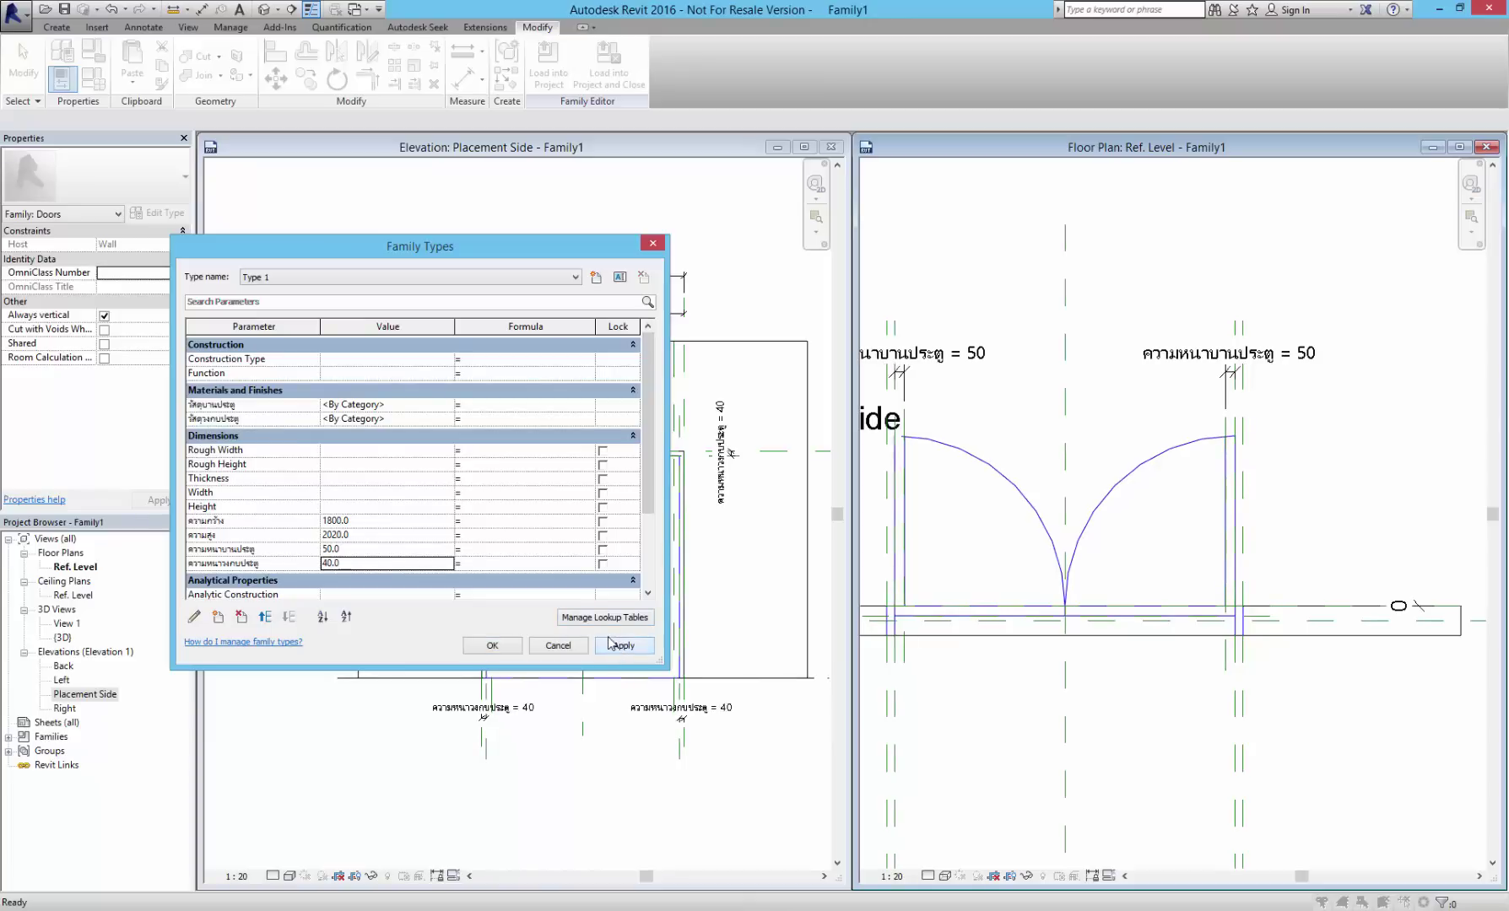
key("BackSpace")
type("50")
left_click(624, 646)
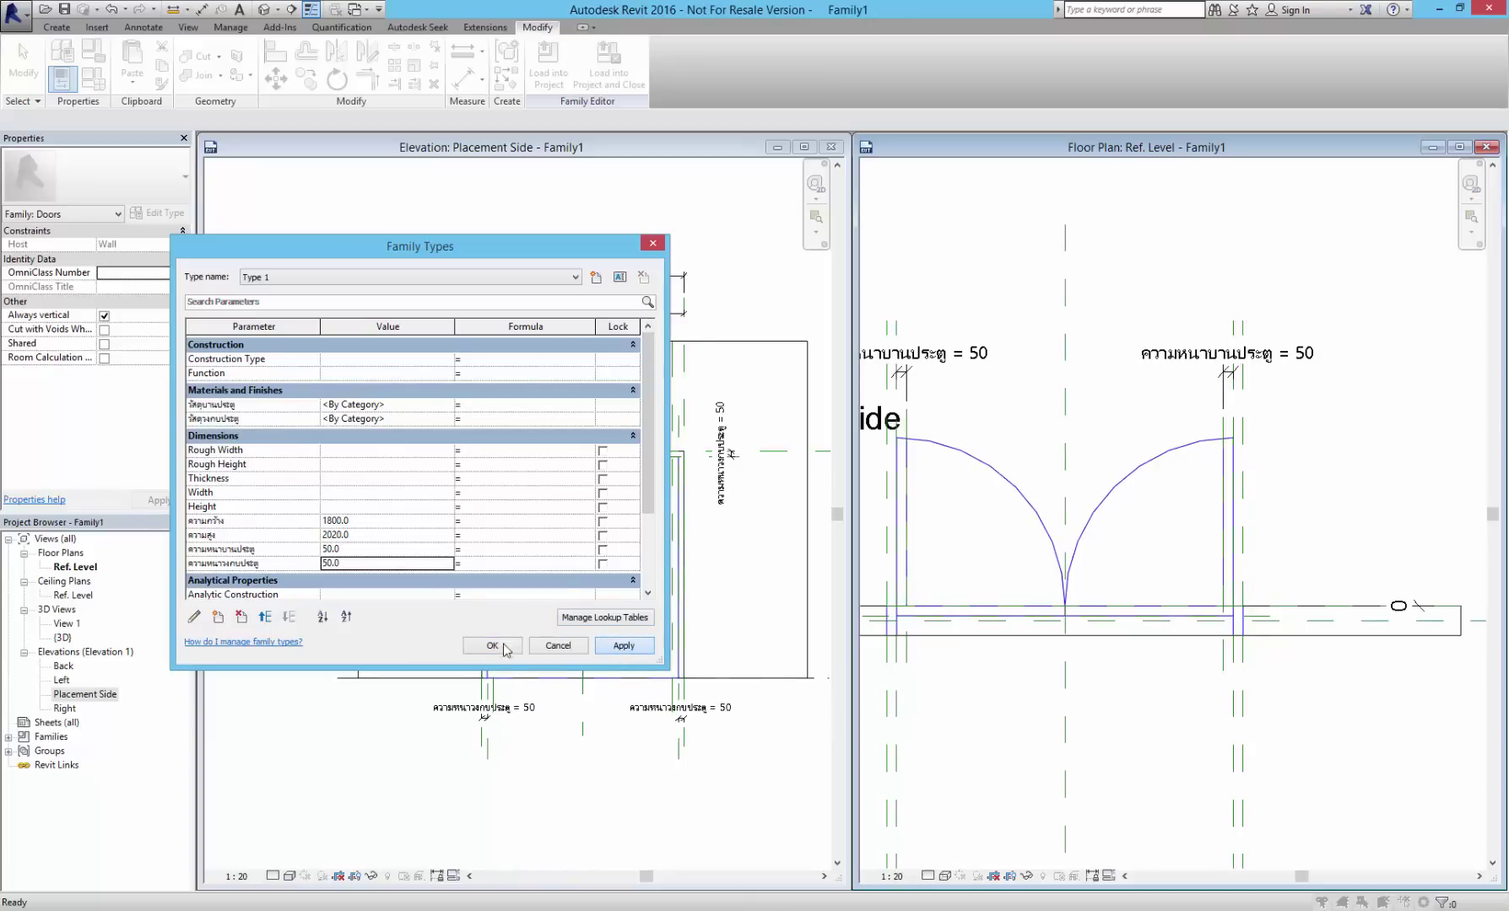
left_click(492, 646)
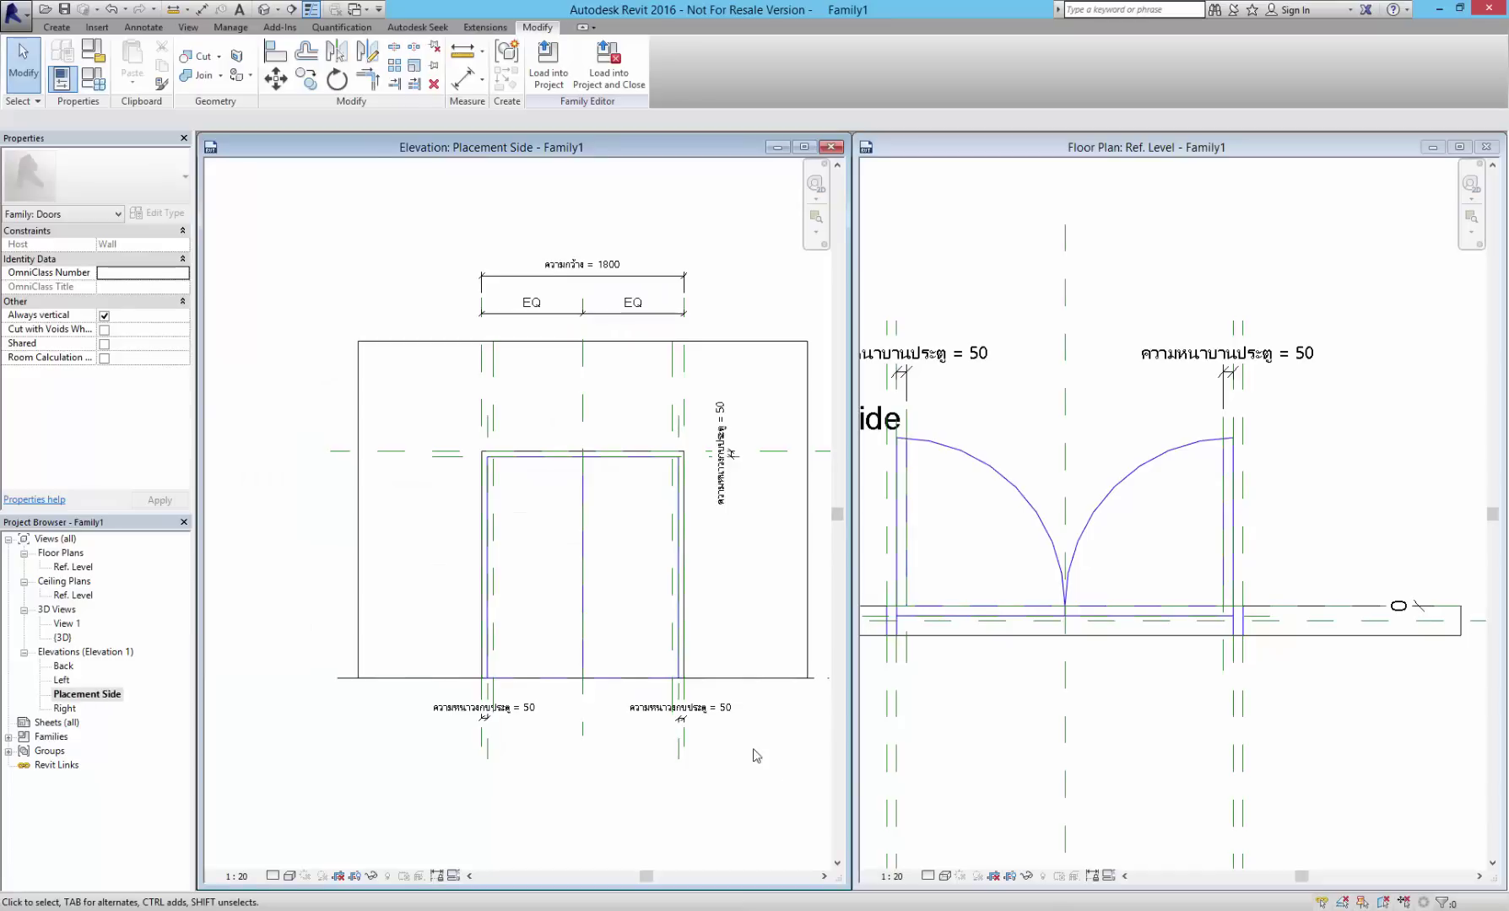
middle_click_drag(785, 741, 769, 707)
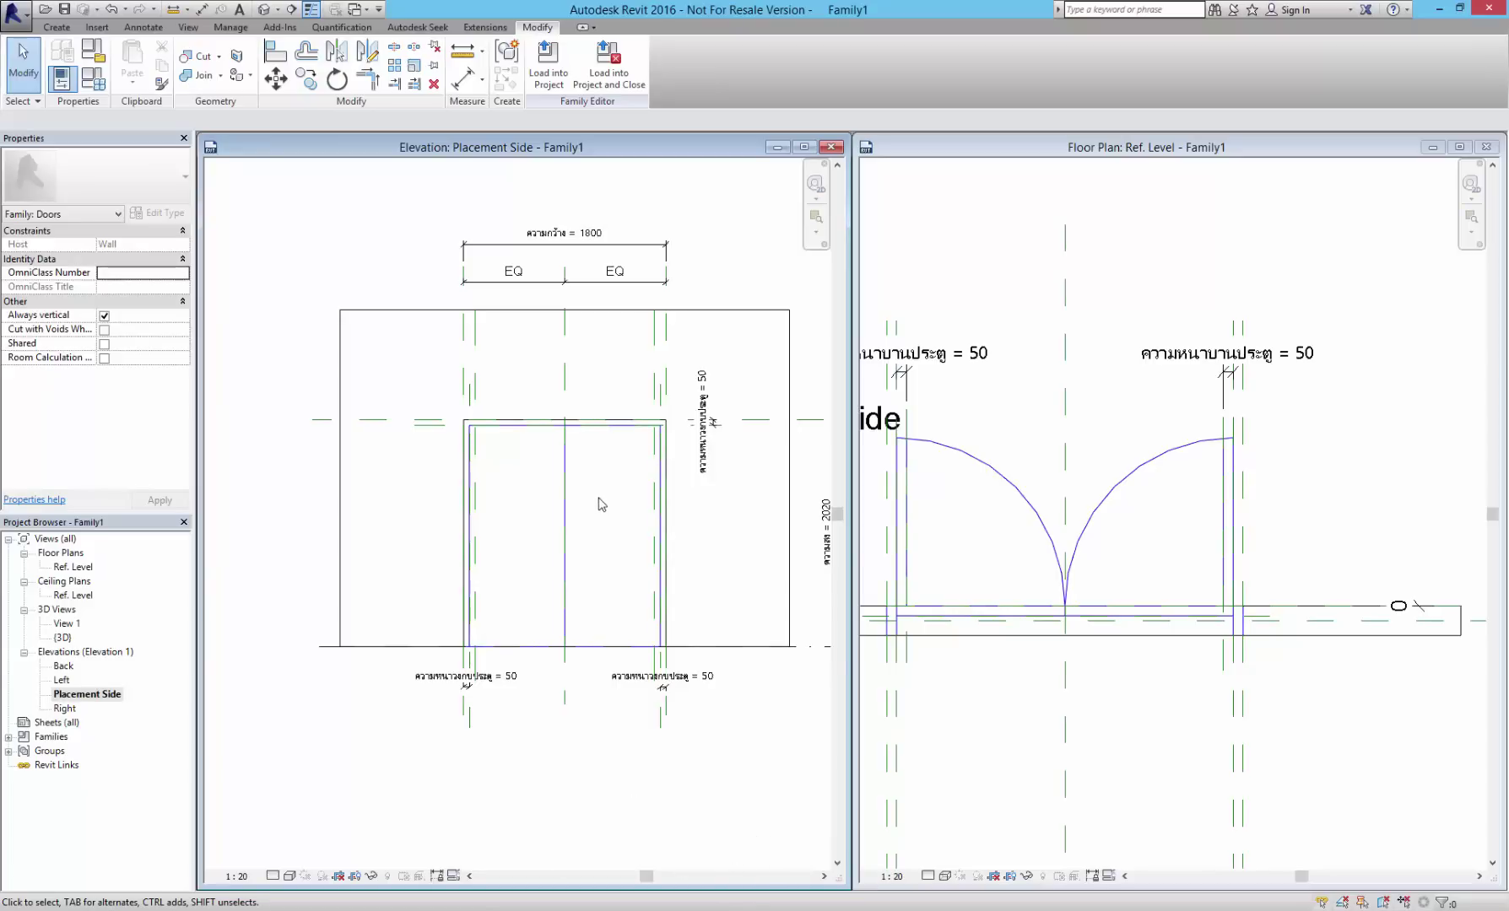
left_click(1086, 702)
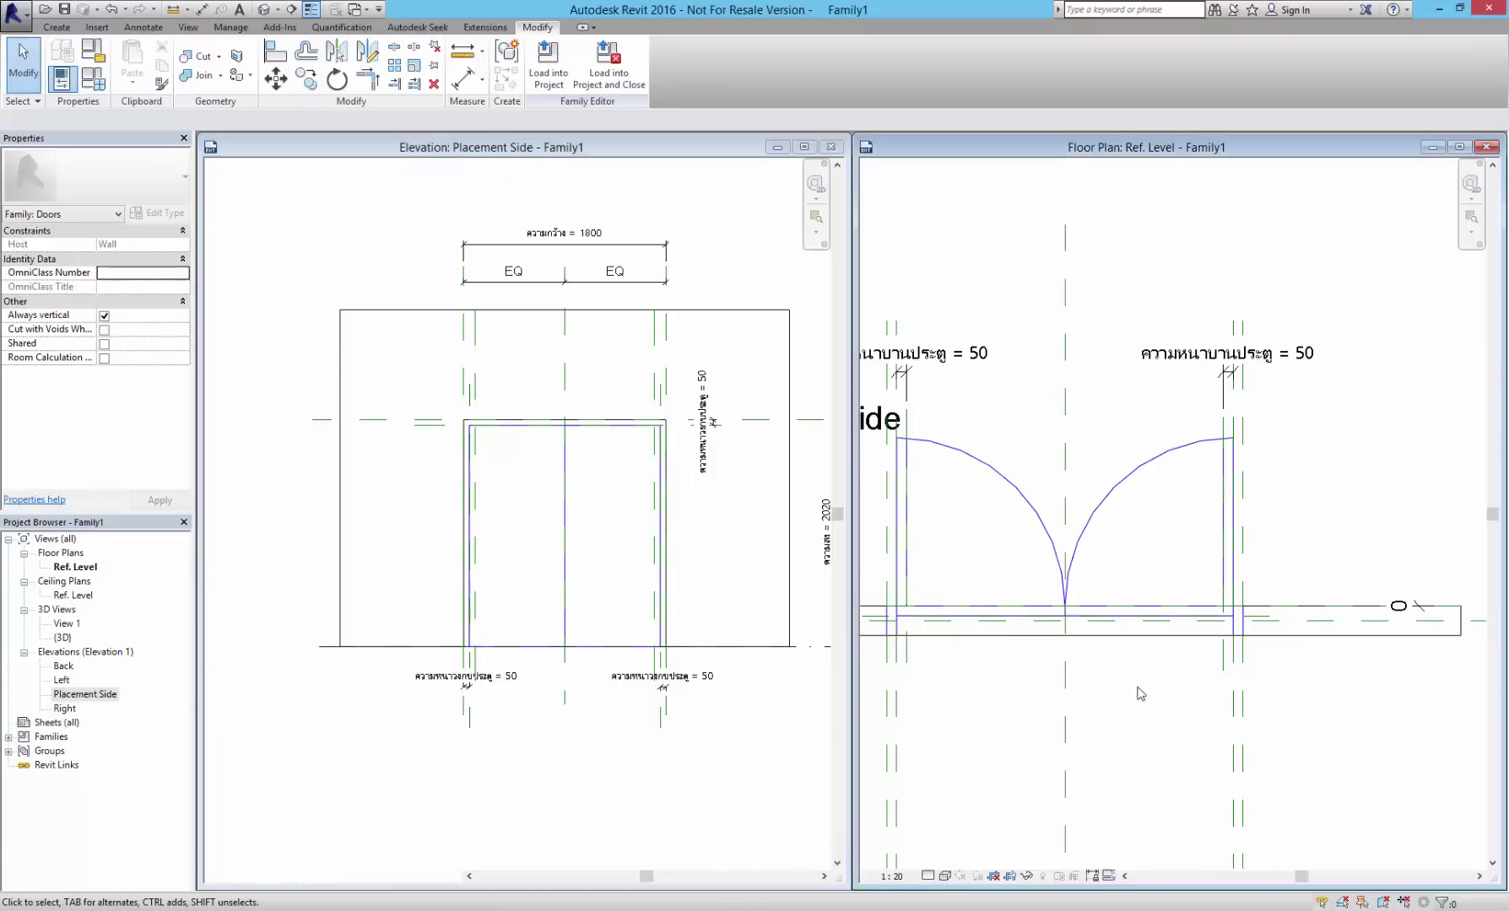
scroll(1169, 677, "down", 1)
scroll(1195, 678, "down", 2)
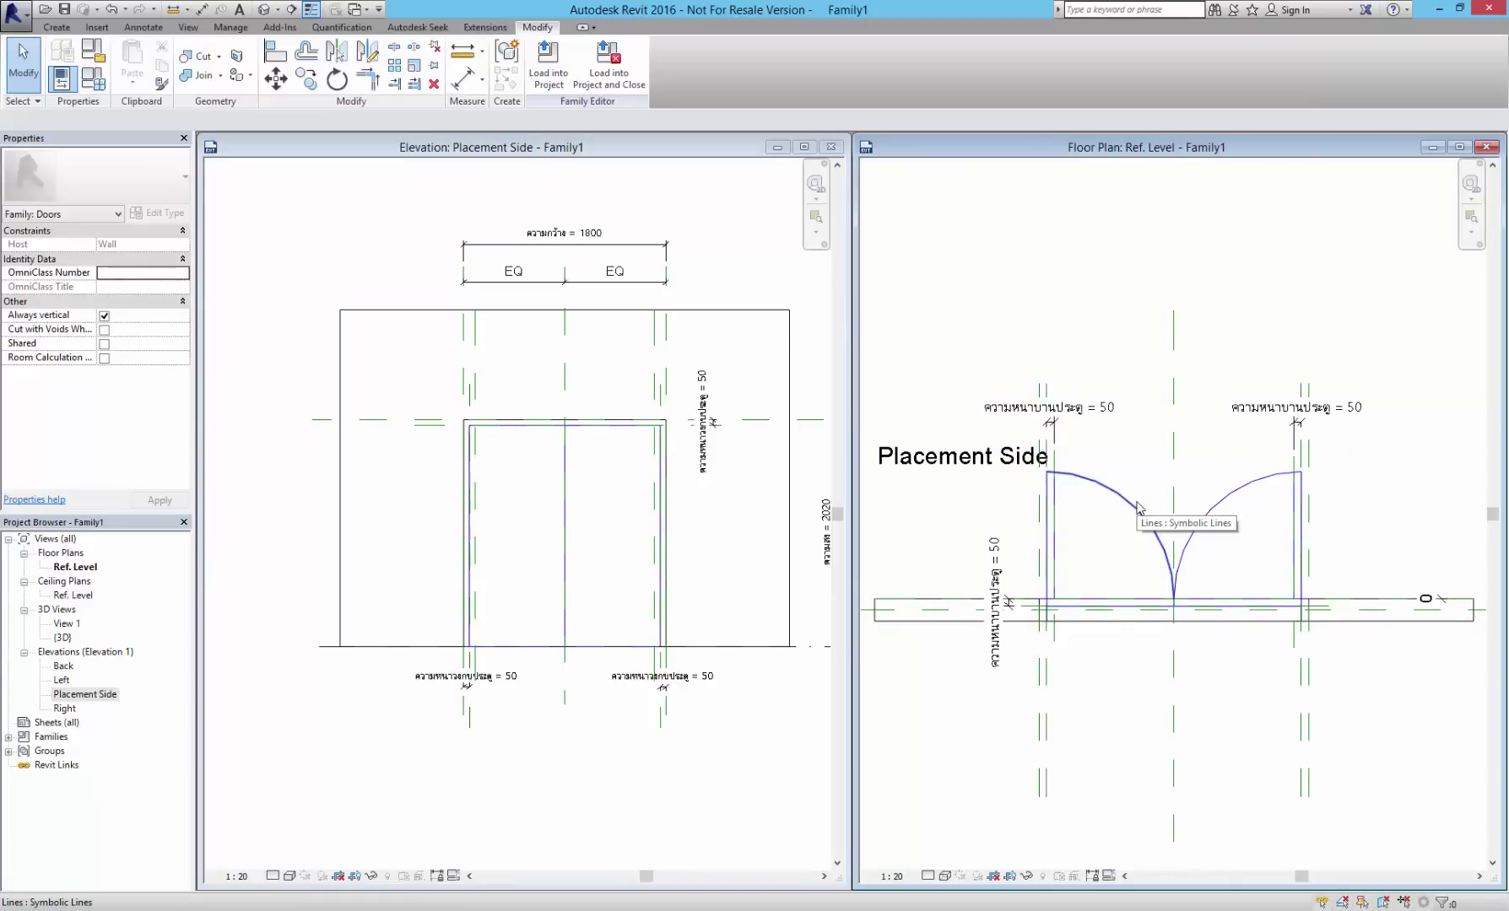
left_click(621, 697)
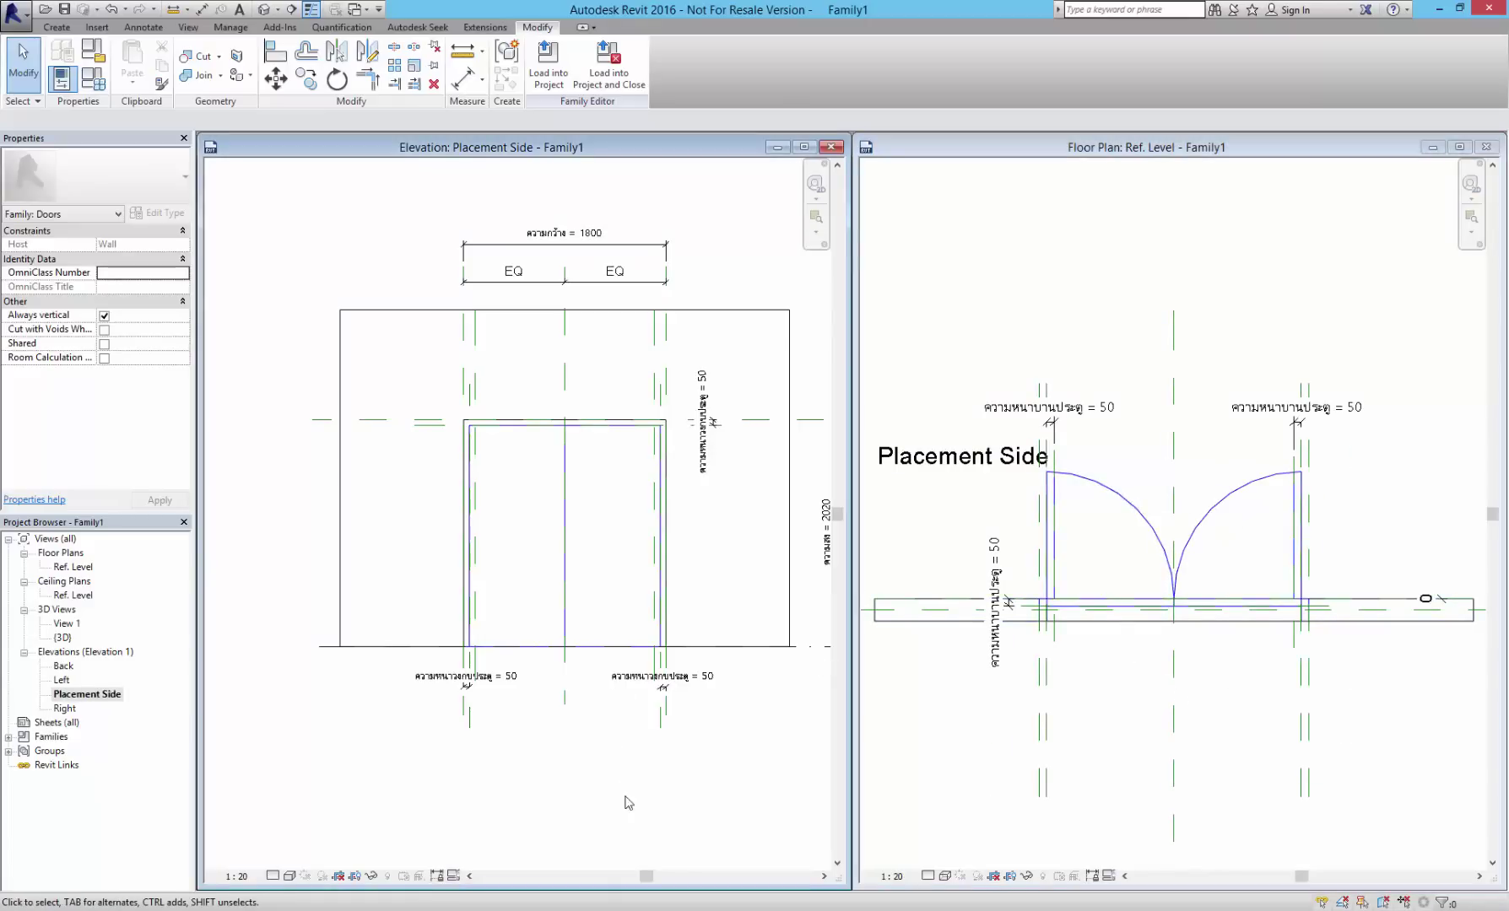
middle_click_drag(635, 802, 578, 808)
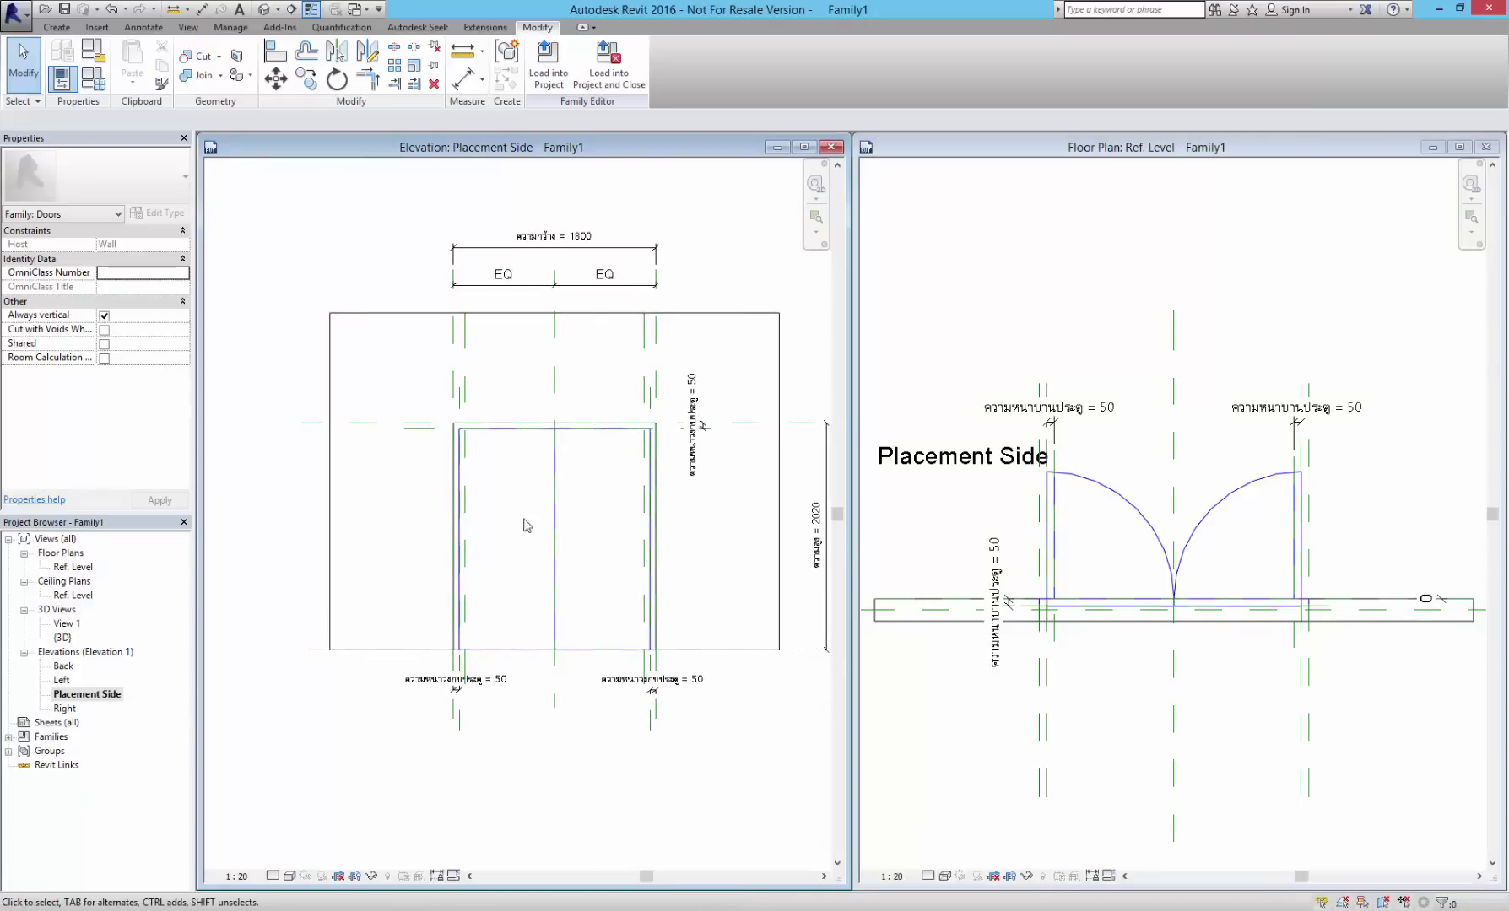
left_click(56, 27)
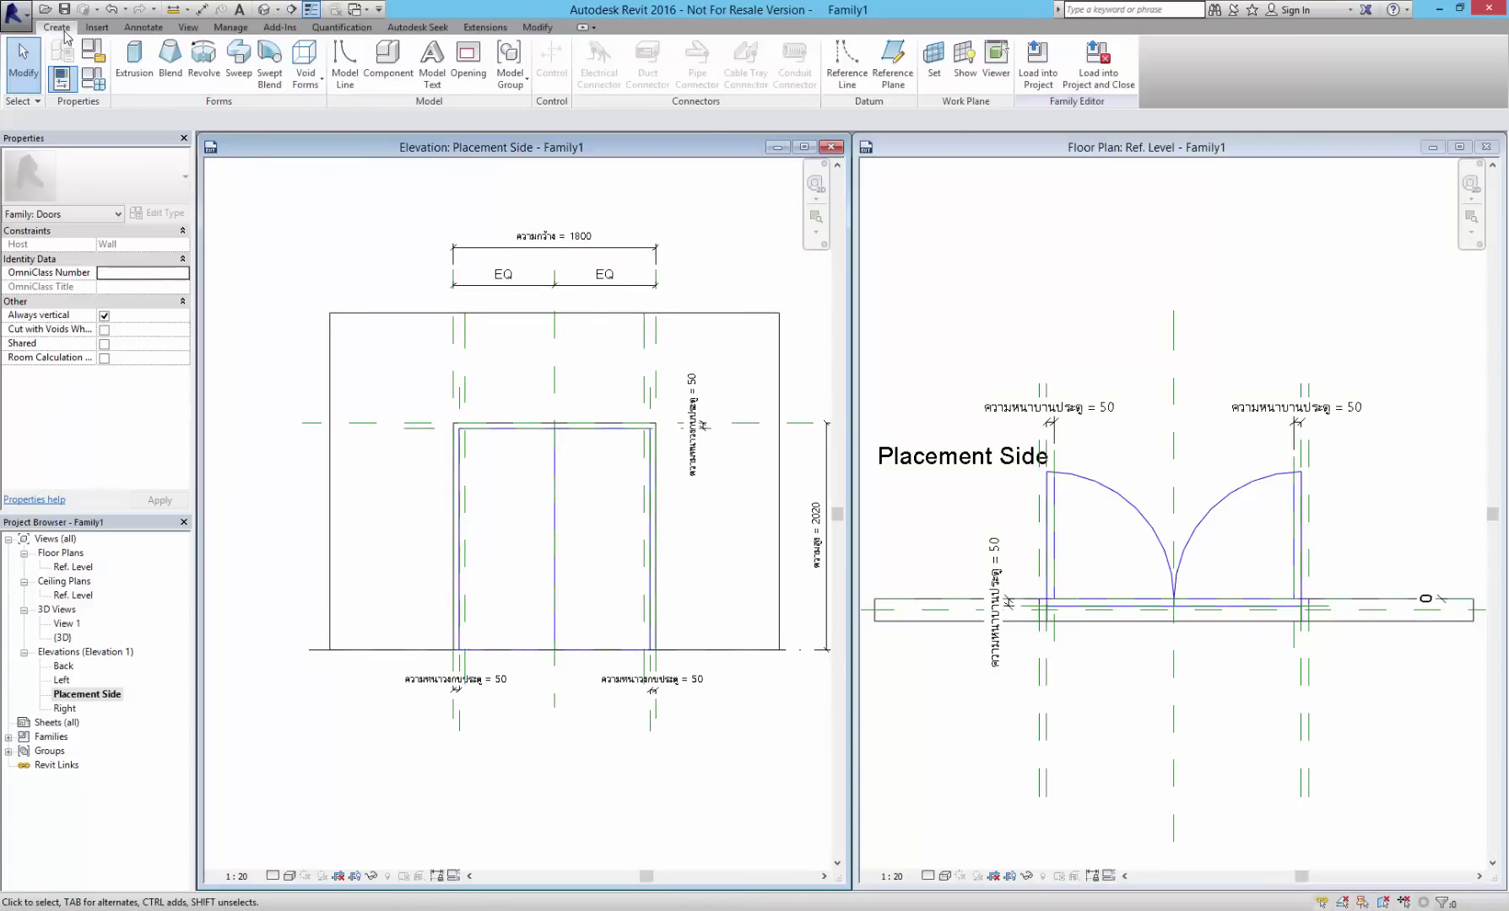
- Draw a Doors [projection] symbolic line from the door's top middle to its left side
left_click(137, 27)
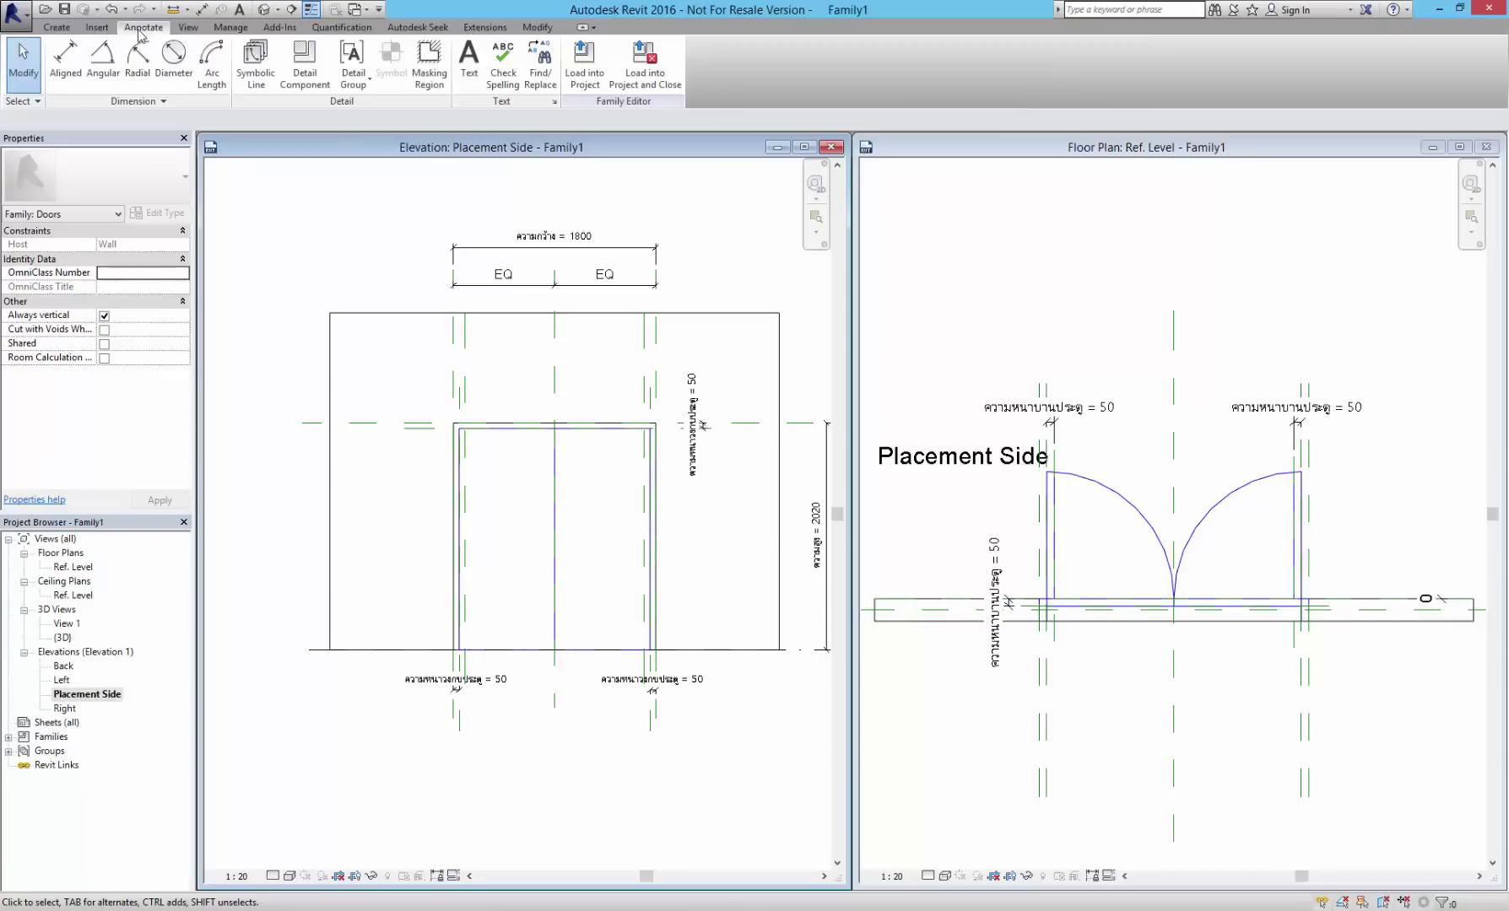
left_click(270, 89)
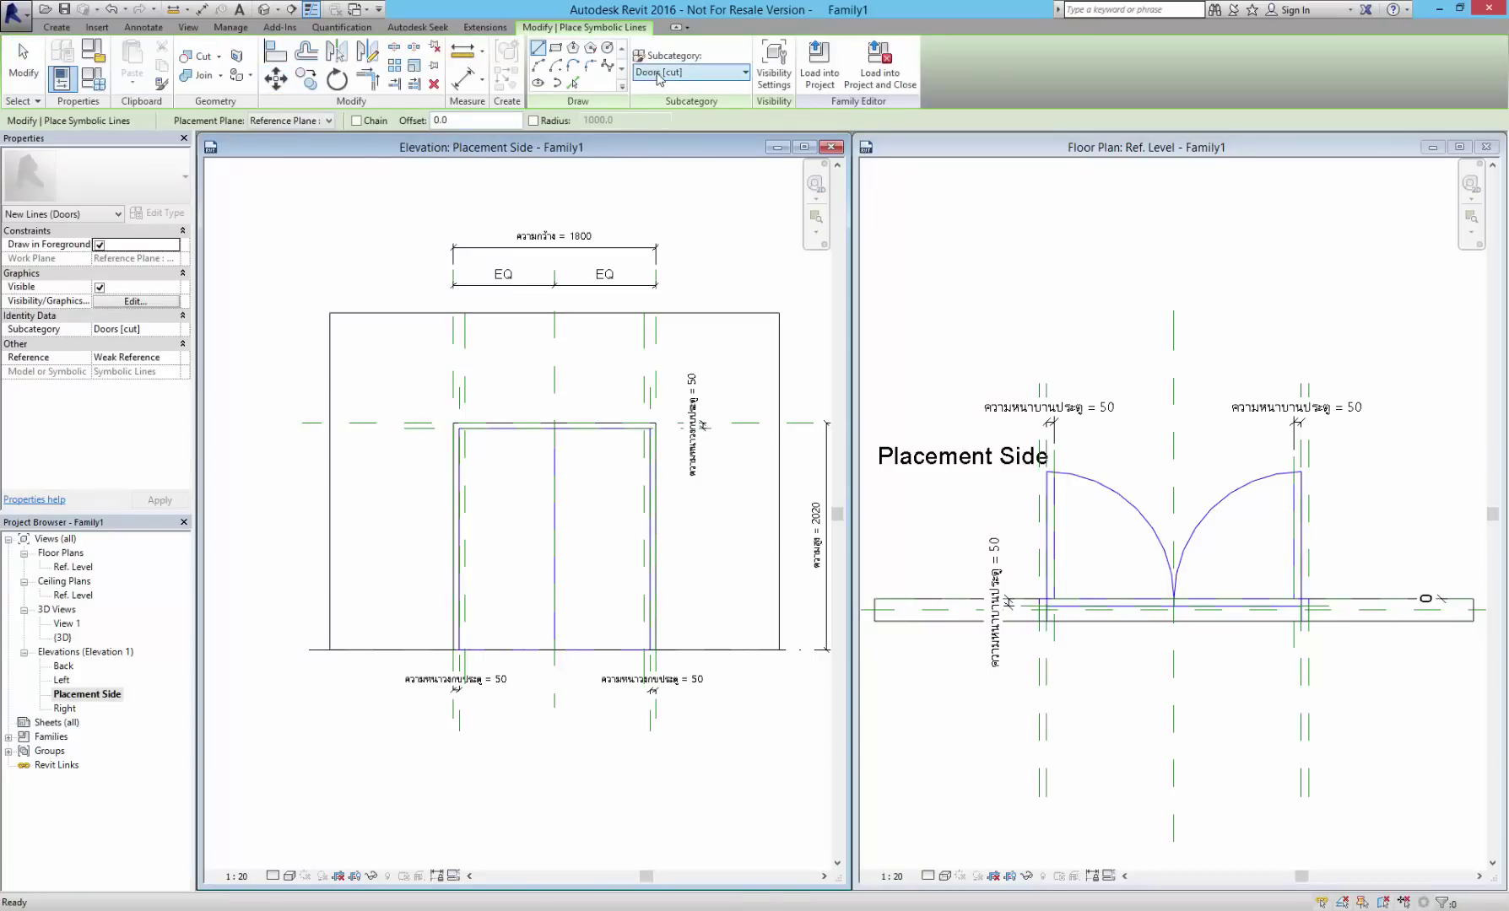
left_click(658, 74)
left_click(675, 127)
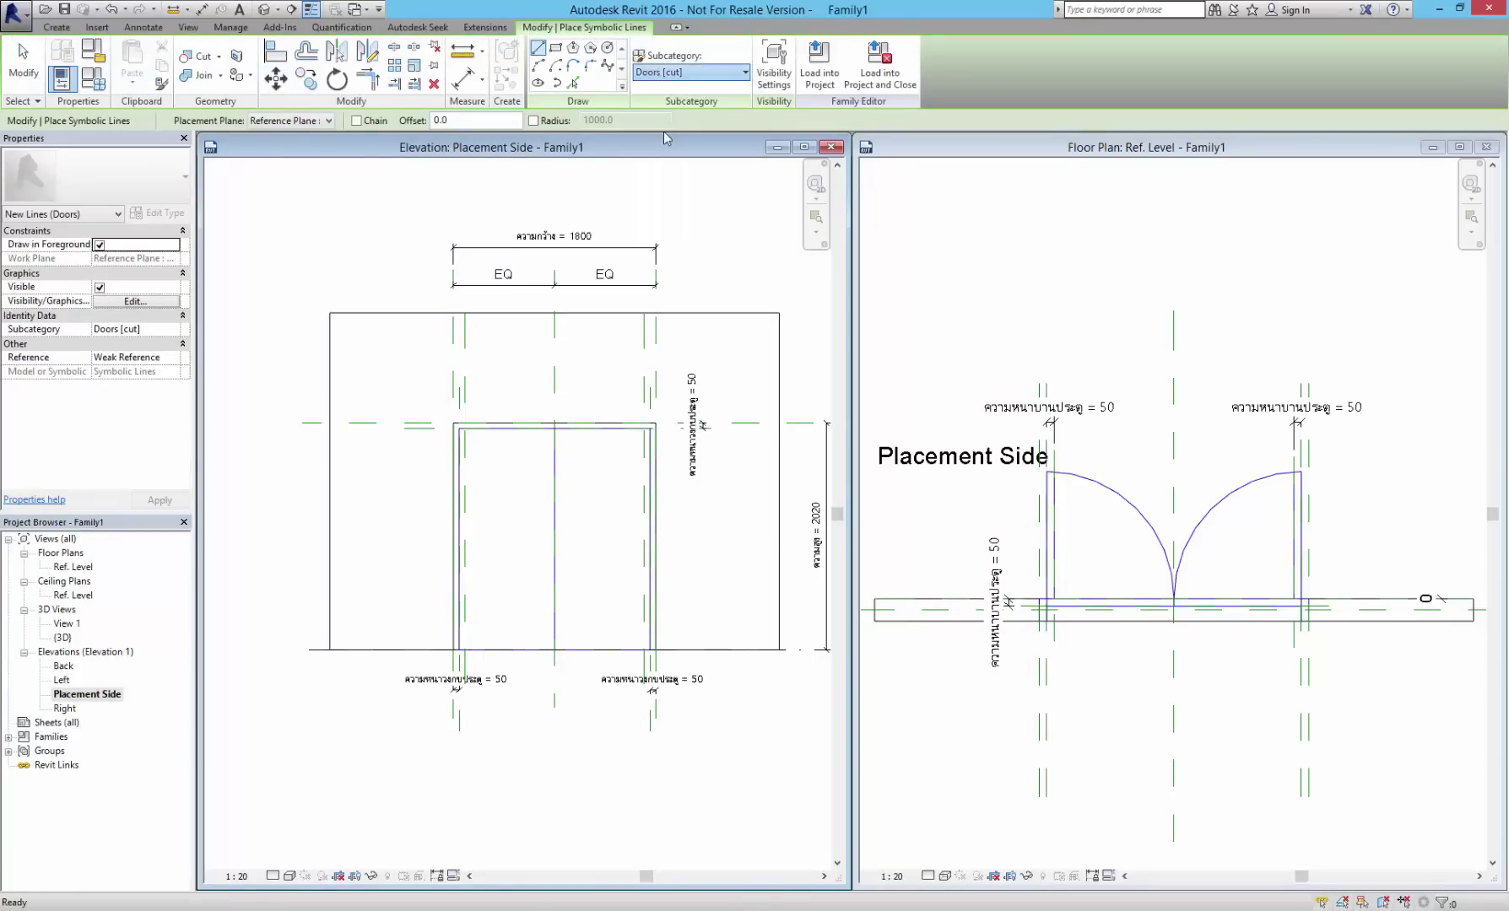
left_click(554, 427)
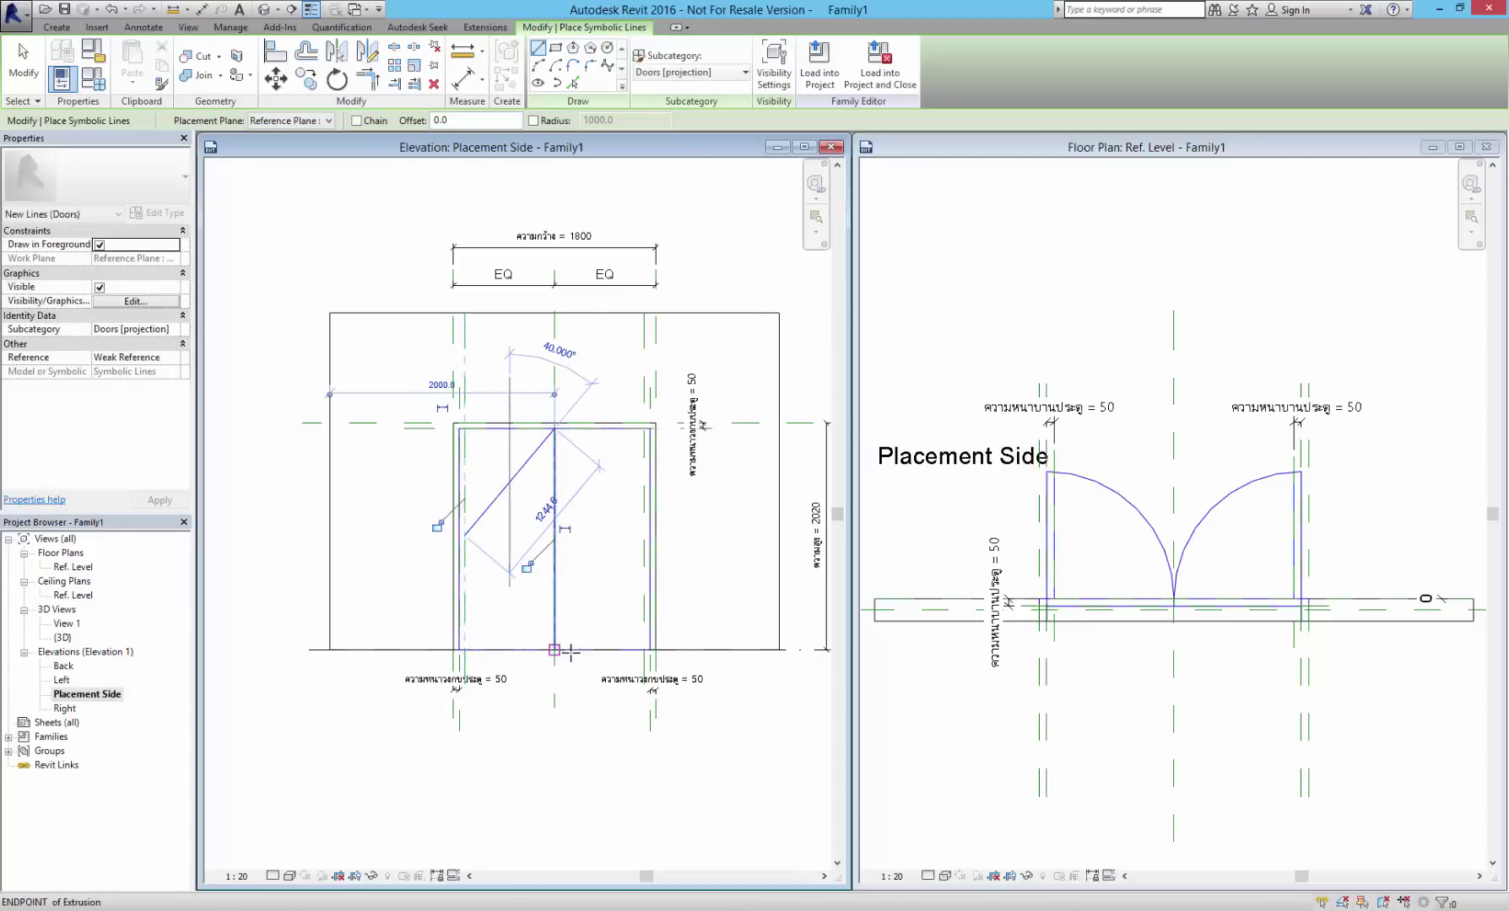
left_click(464, 535)
key("Escape")
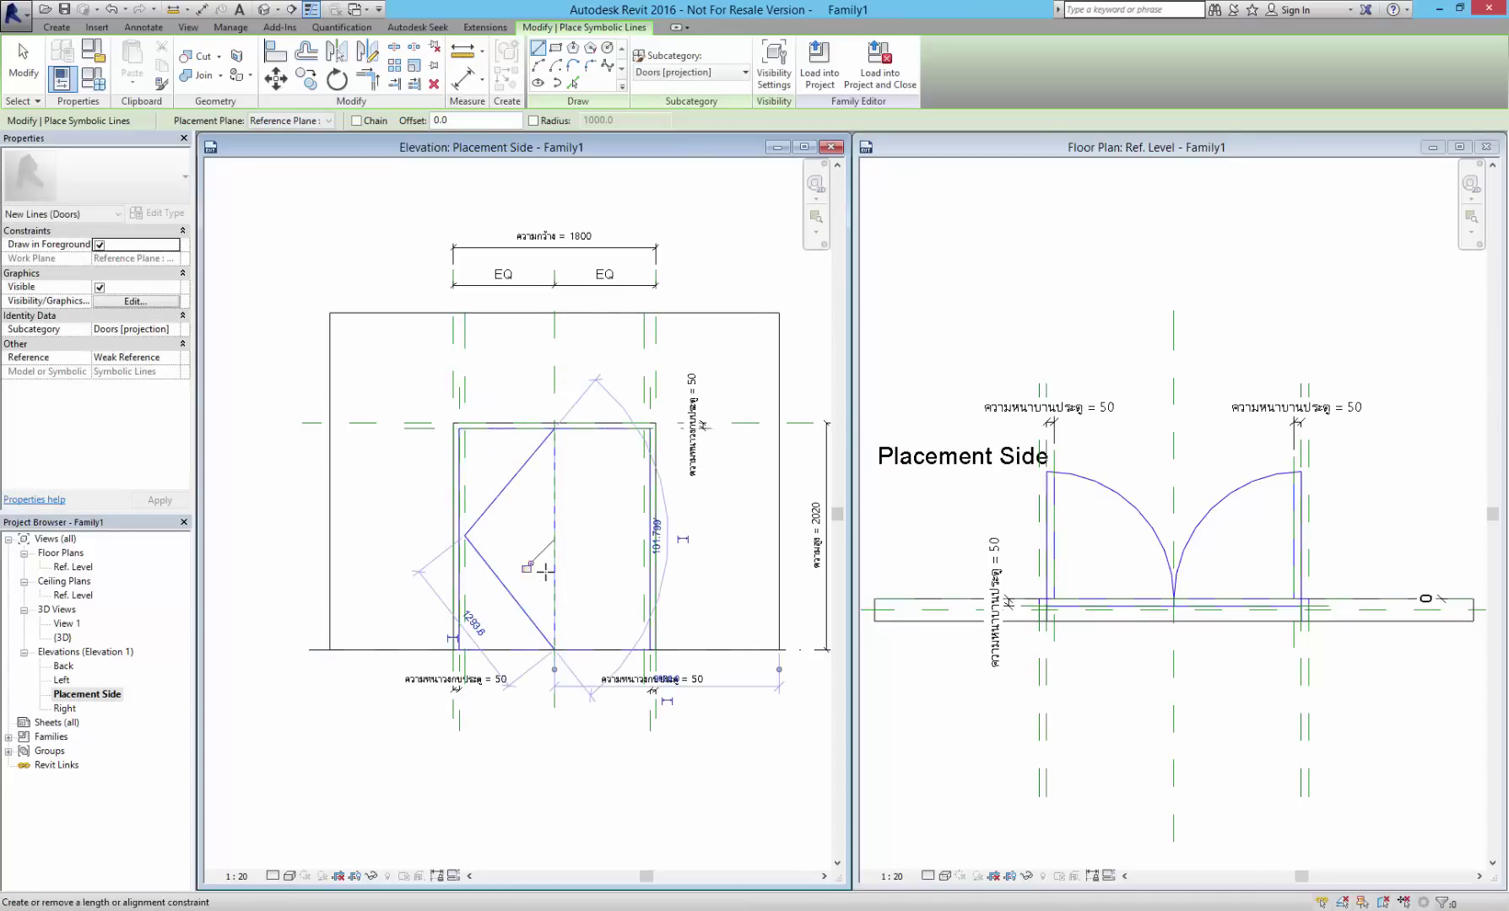
key("Escape")
scroll(468, 540, "up", 3)
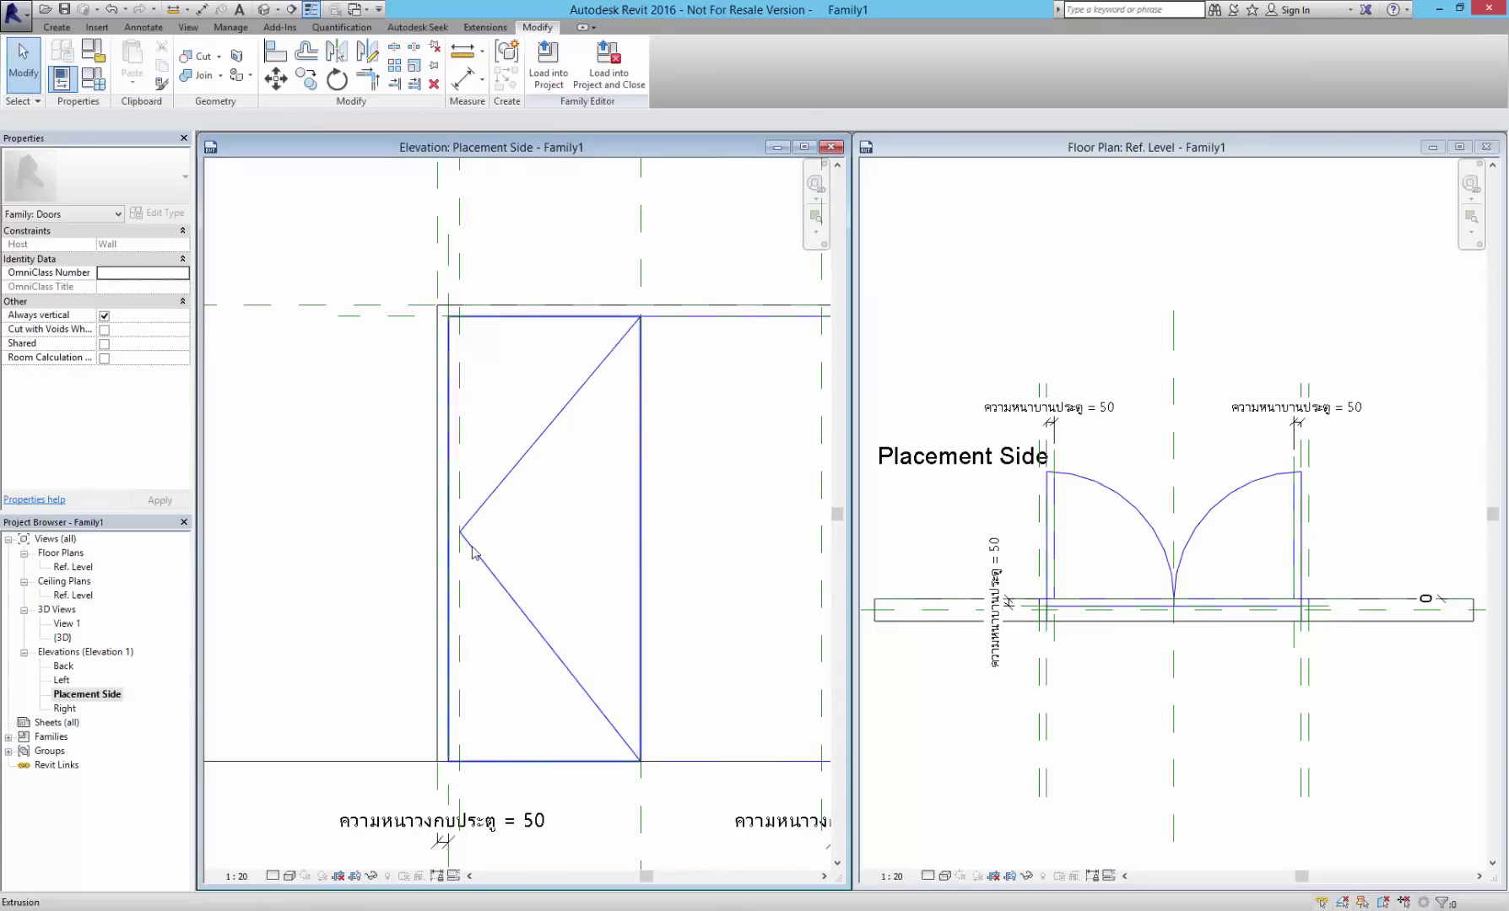
- Delete the two diagonal swing lines from the door elevation
left_click(497, 571)
key("Delete")
left_click(525, 453)
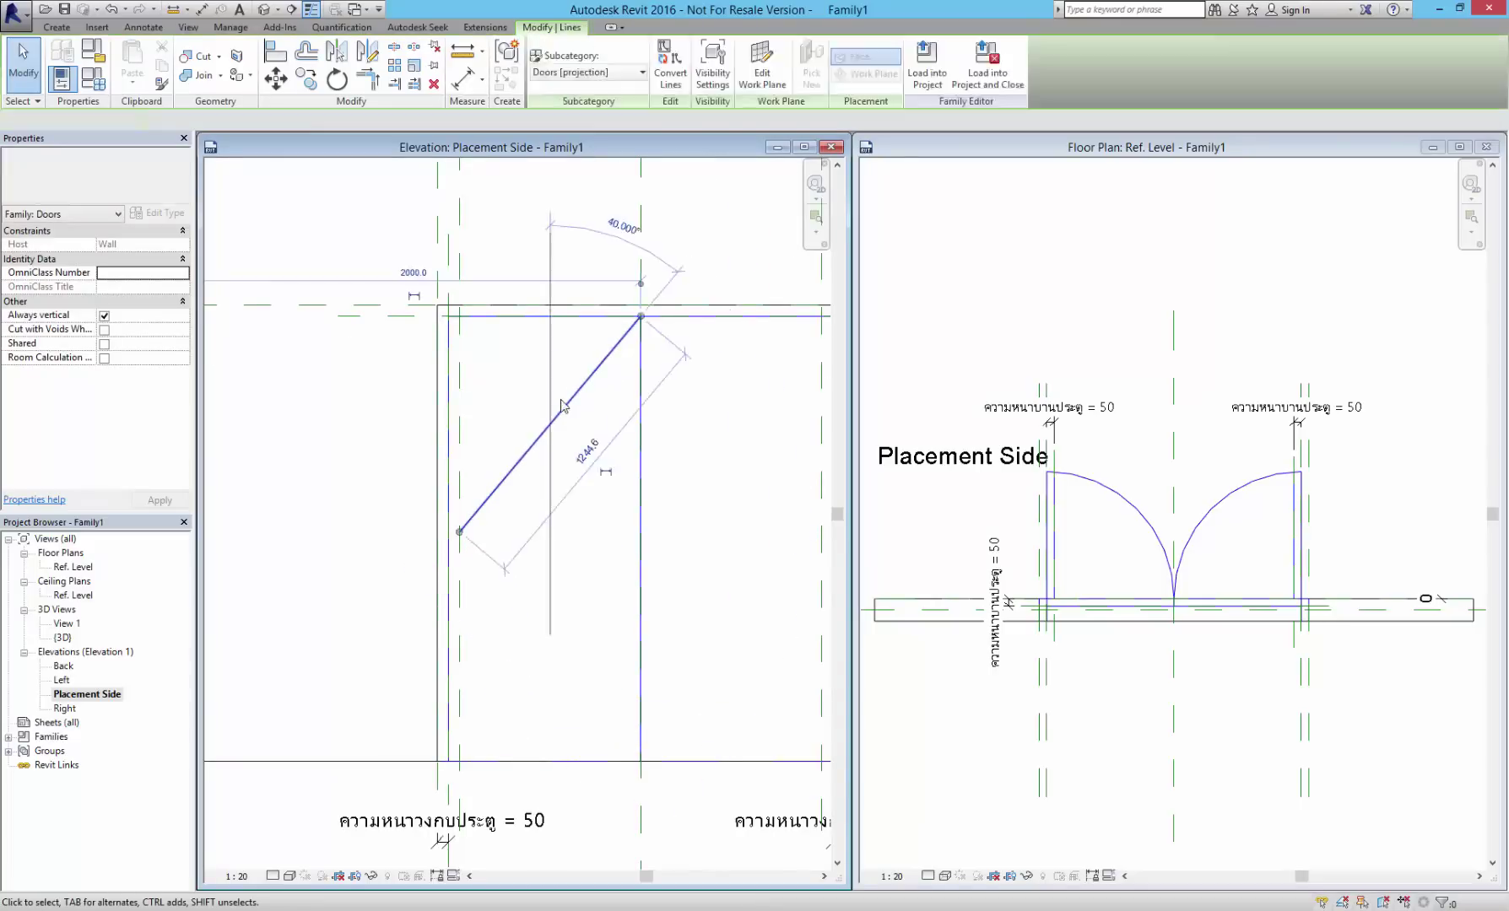
key("Delete")
- Set the Symbolic Line subcategory to Elevation Swing, then zoom out to the whole door
left_click(143, 28)
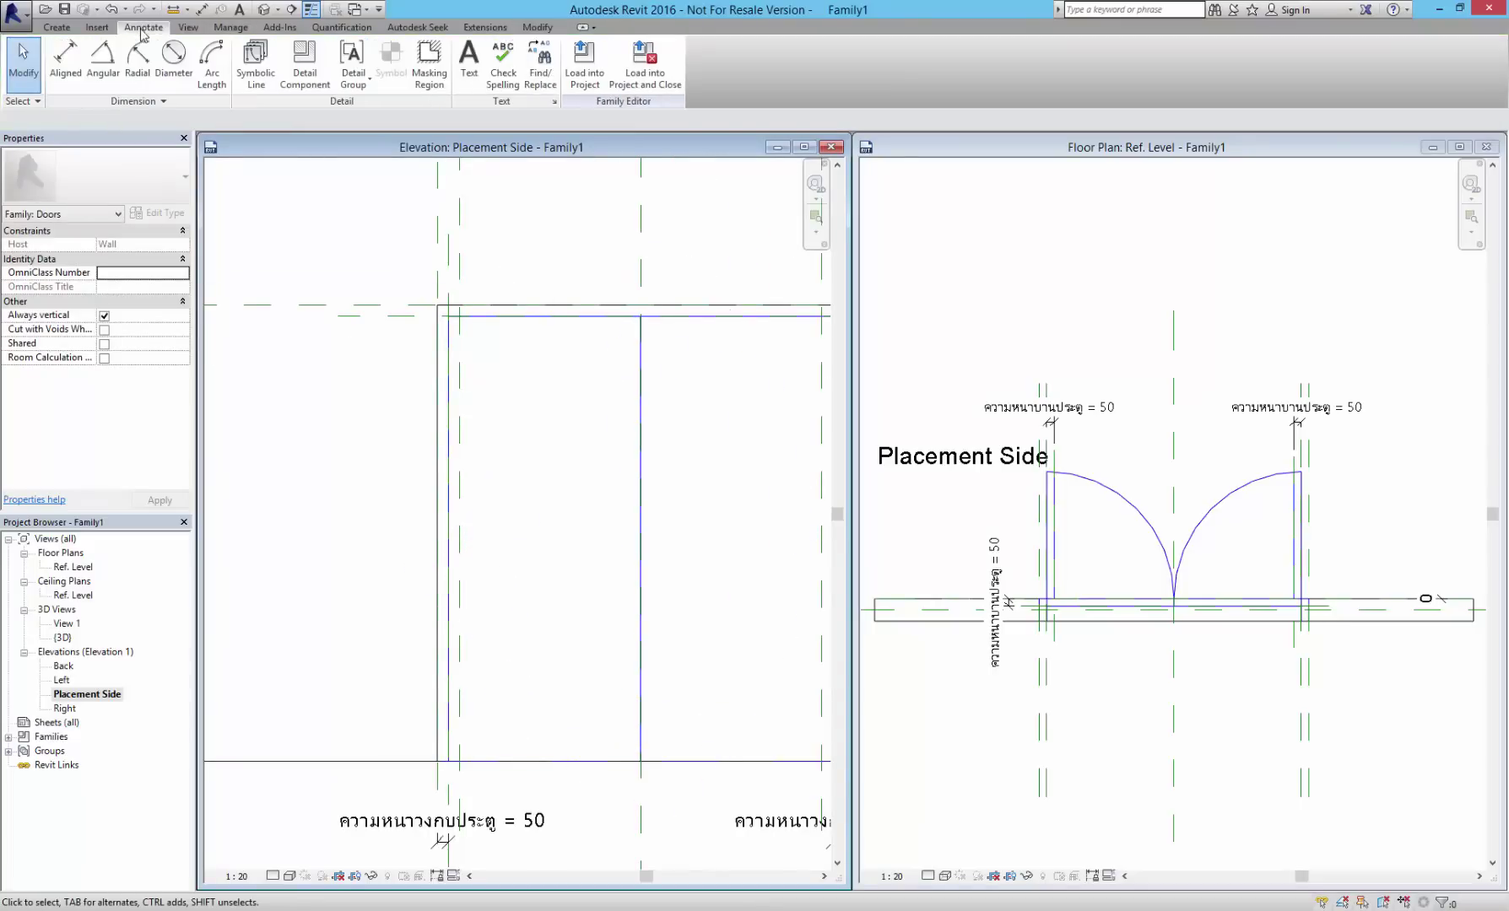
left_click(255, 64)
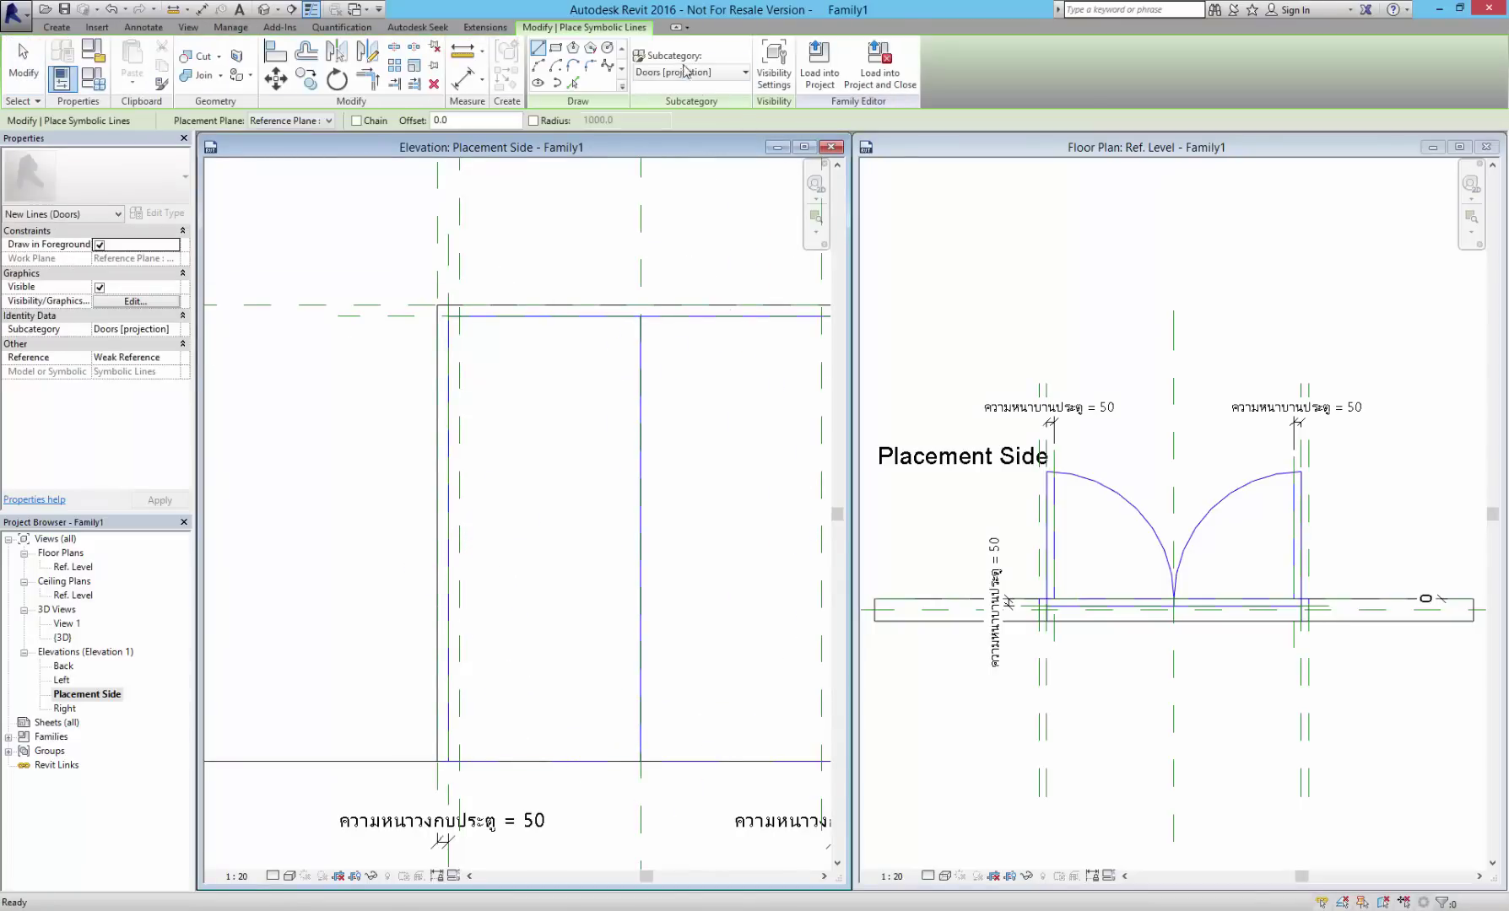
left_click(687, 76)
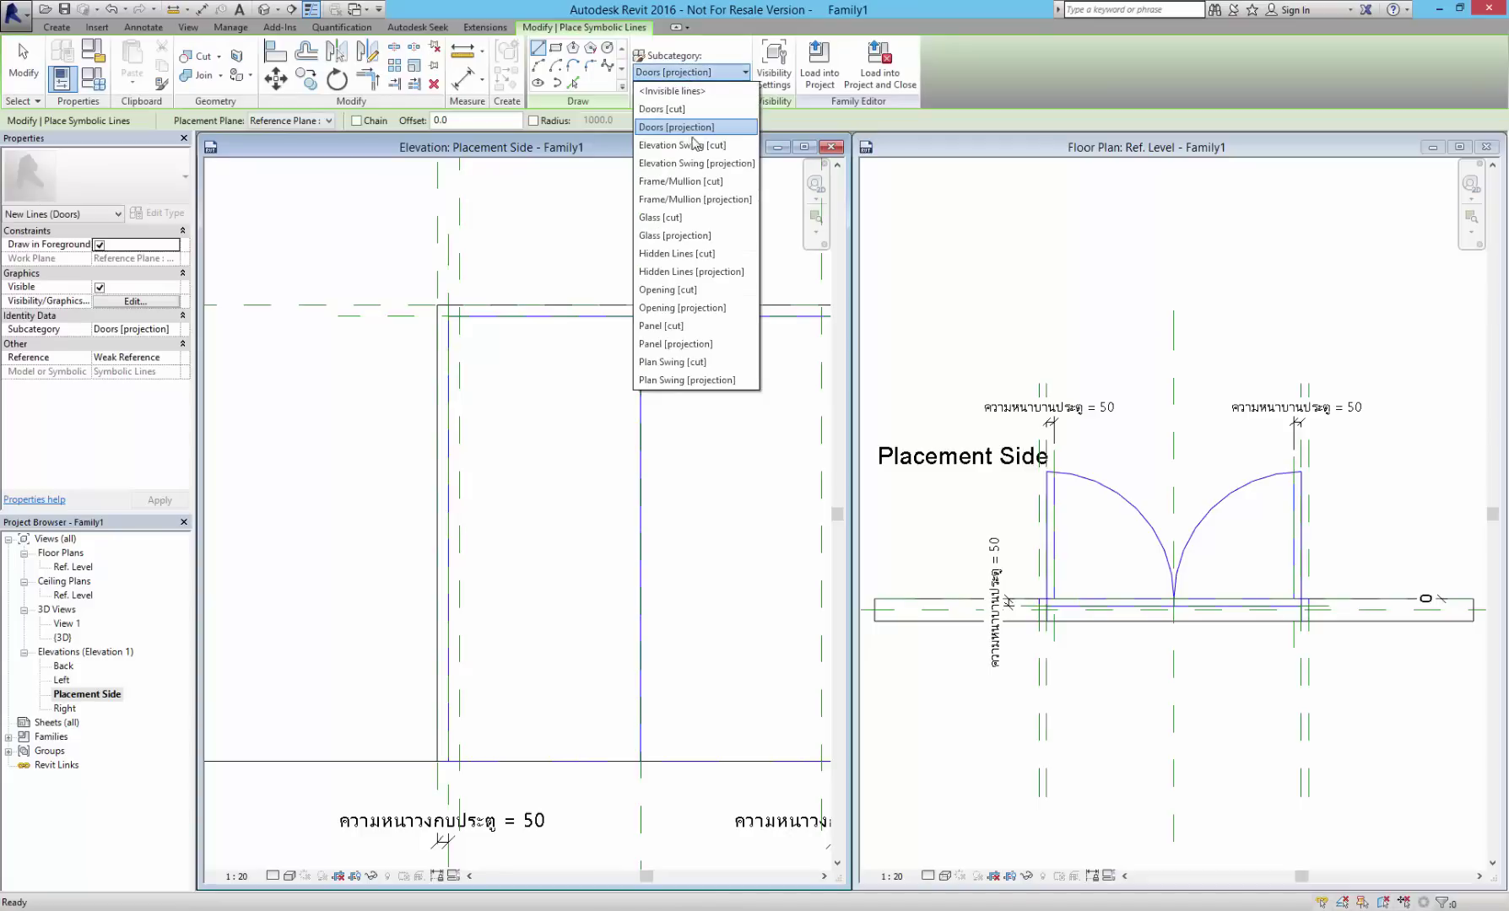
left_click(696, 163)
left_click(640, 319)
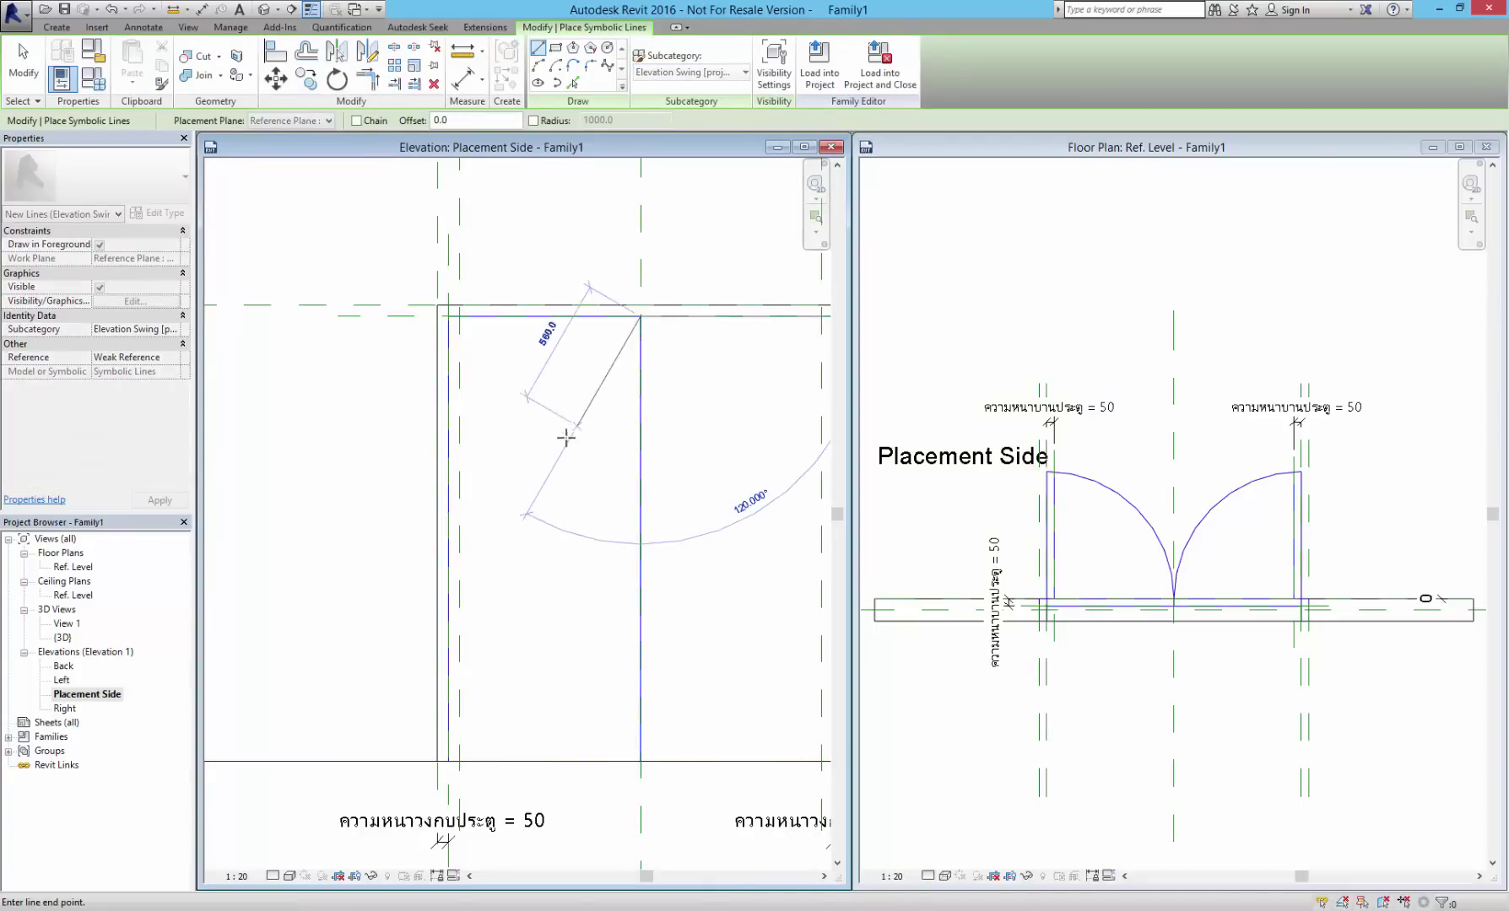
key("Escape")
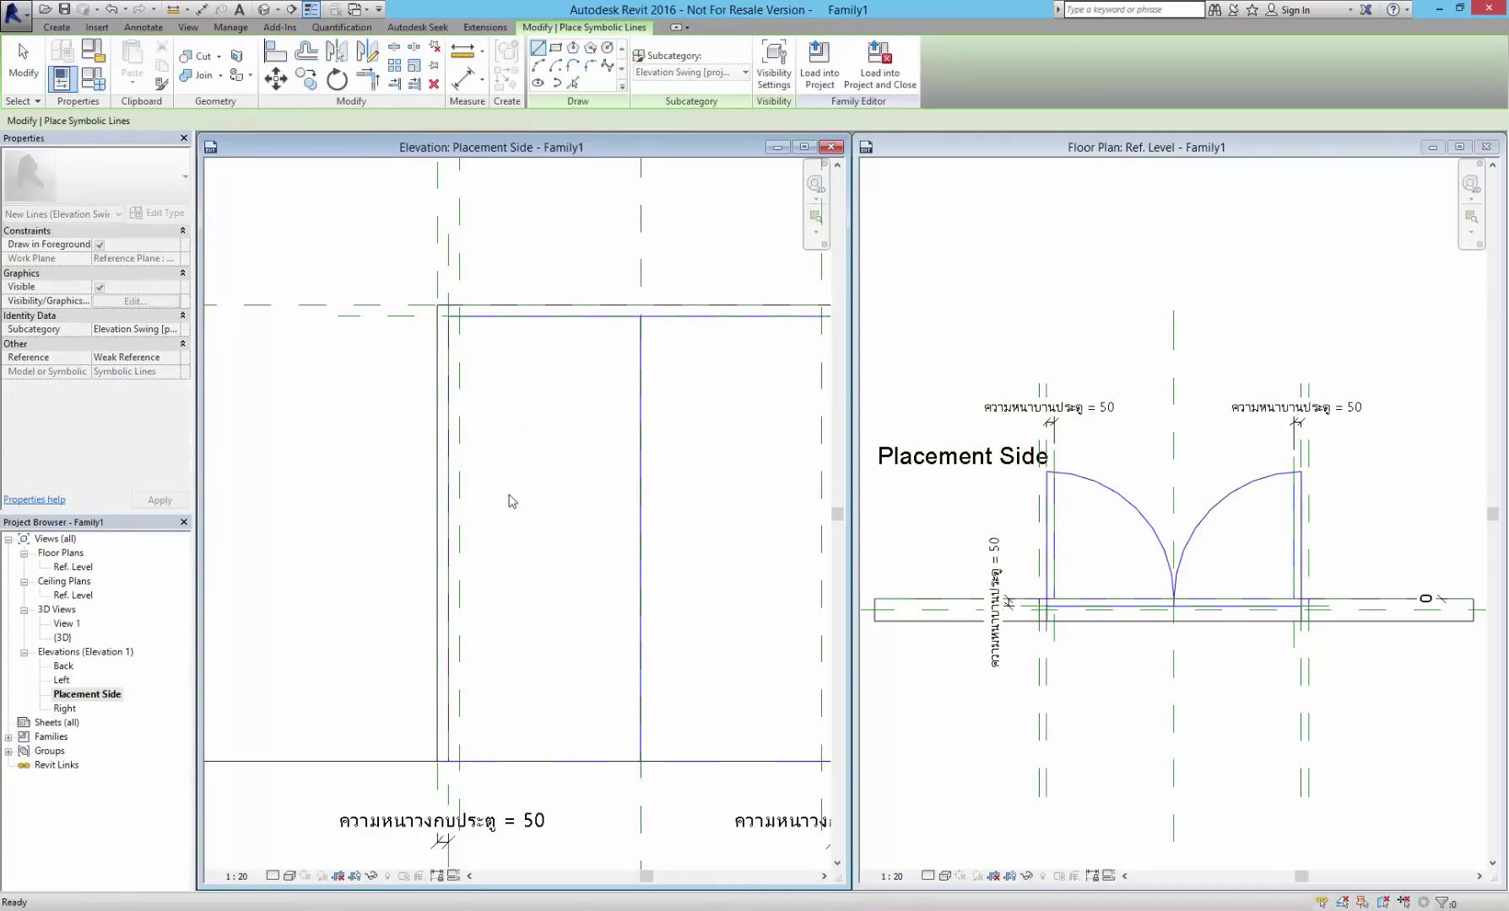
scroll(512, 498, "down", 2)
scroll(547, 521, "down", 2)
middle_click_drag(484, 515, 446, 520)
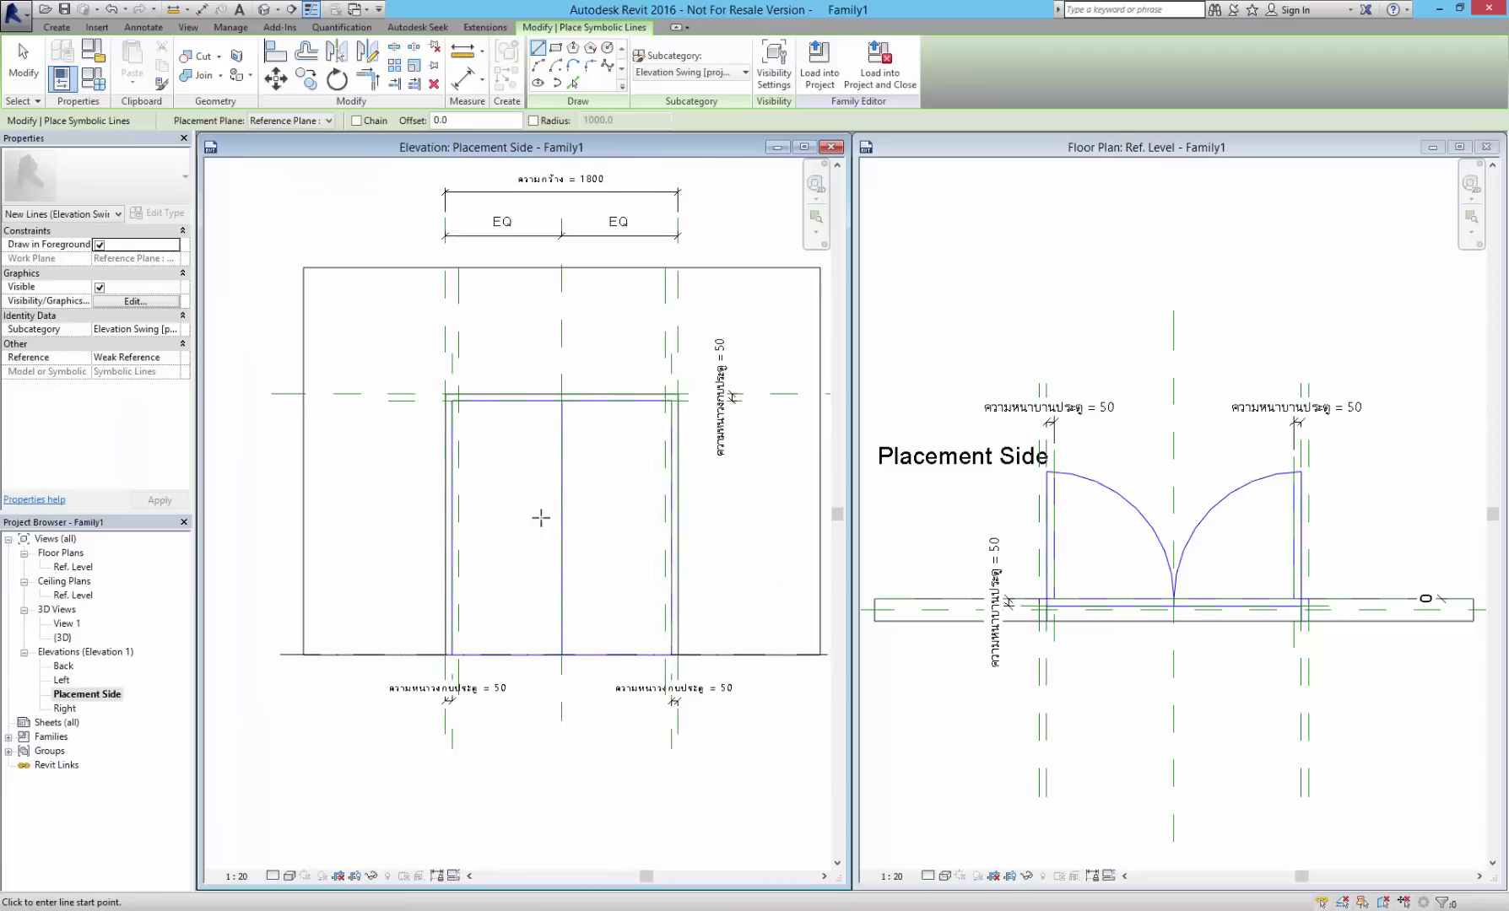
left_click(59, 28)
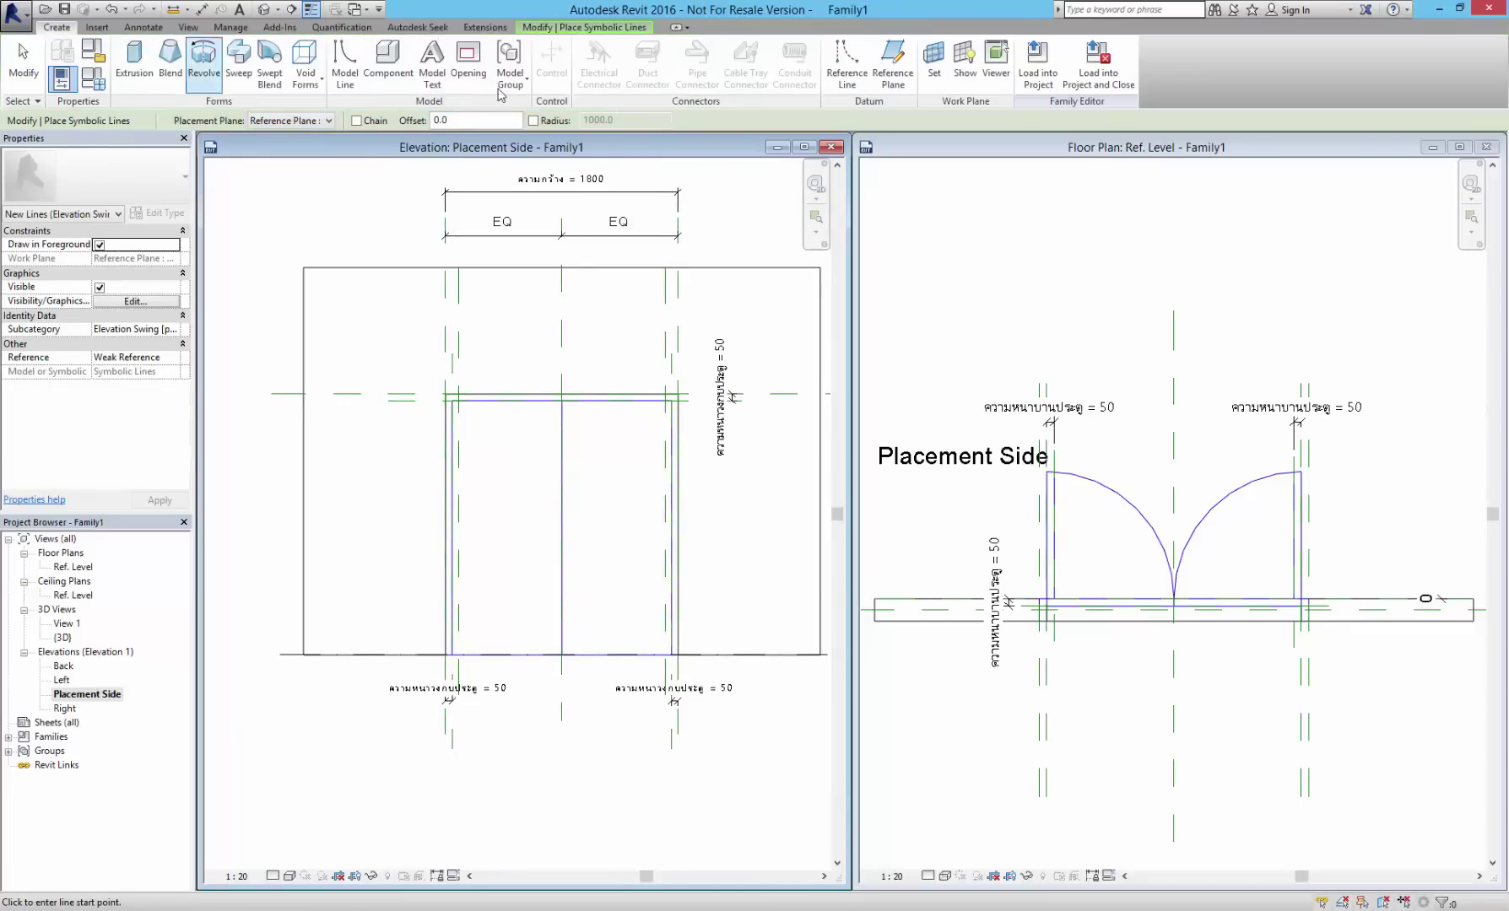
- Draw a horizontal reference plane across the door at mid-height
left_click(892, 63)
left_click(276, 522)
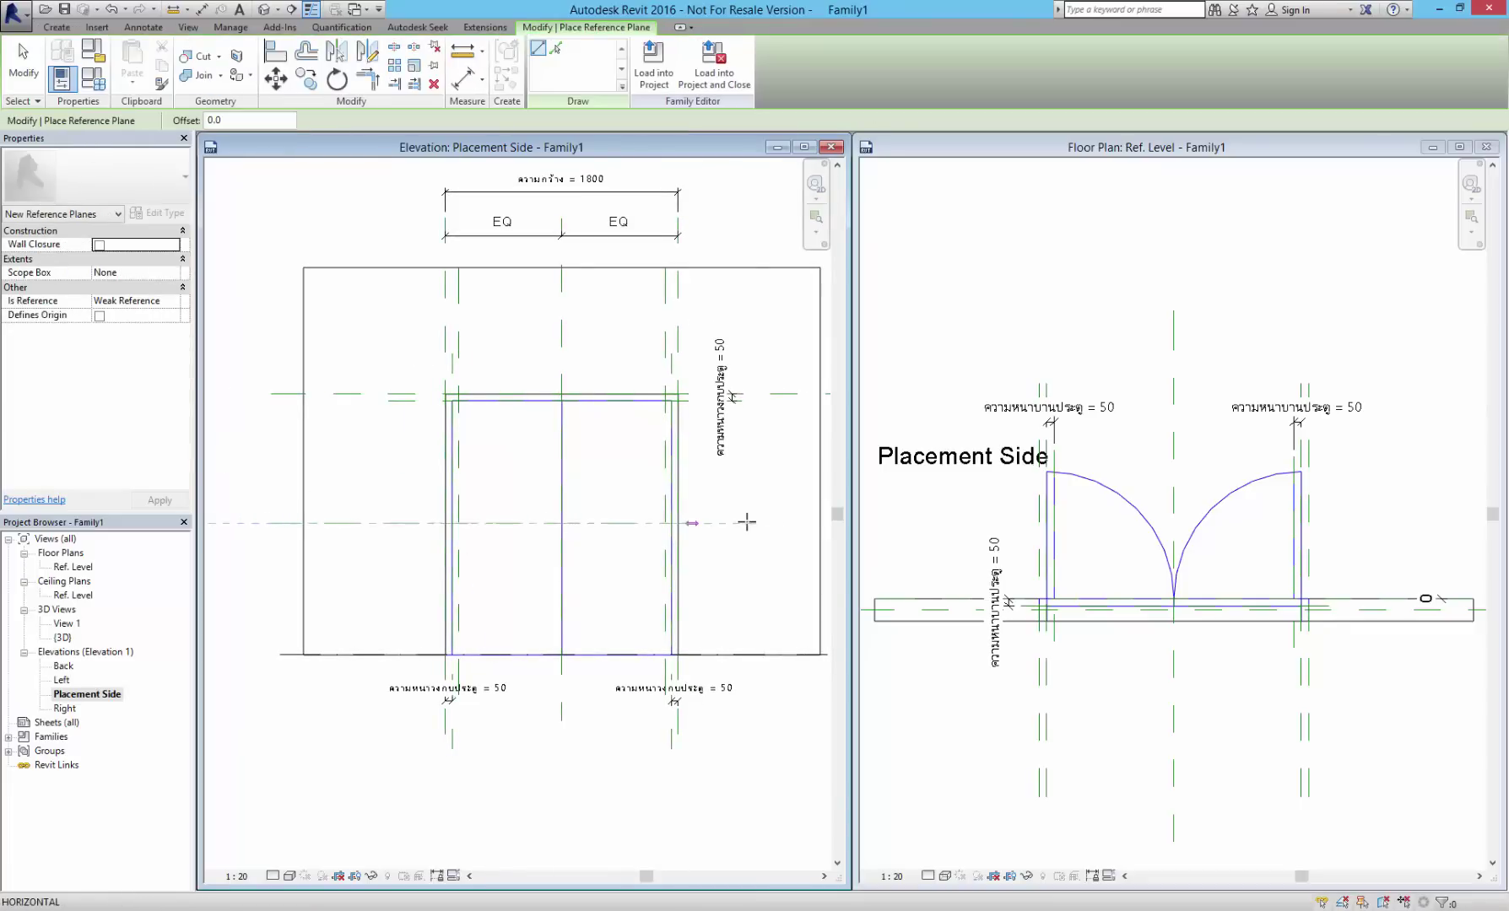
left_click(787, 518)
key("Escape")
key("Escape")
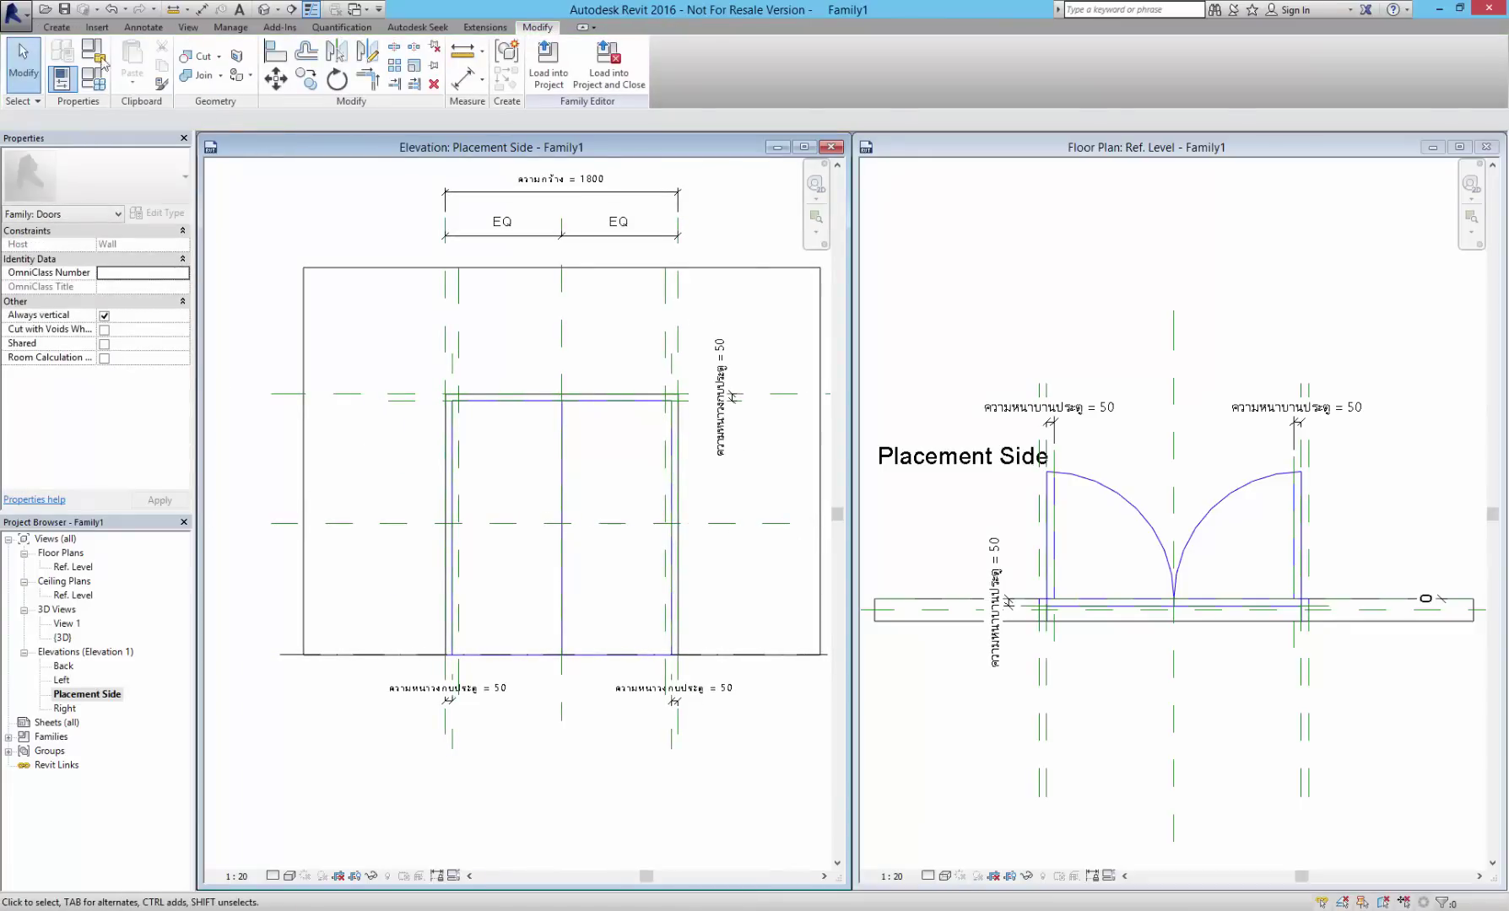
- Add an EQ aligned dimension from the top plane through the middle plane to the door's bottom
left_click(143, 27)
left_click(74, 64)
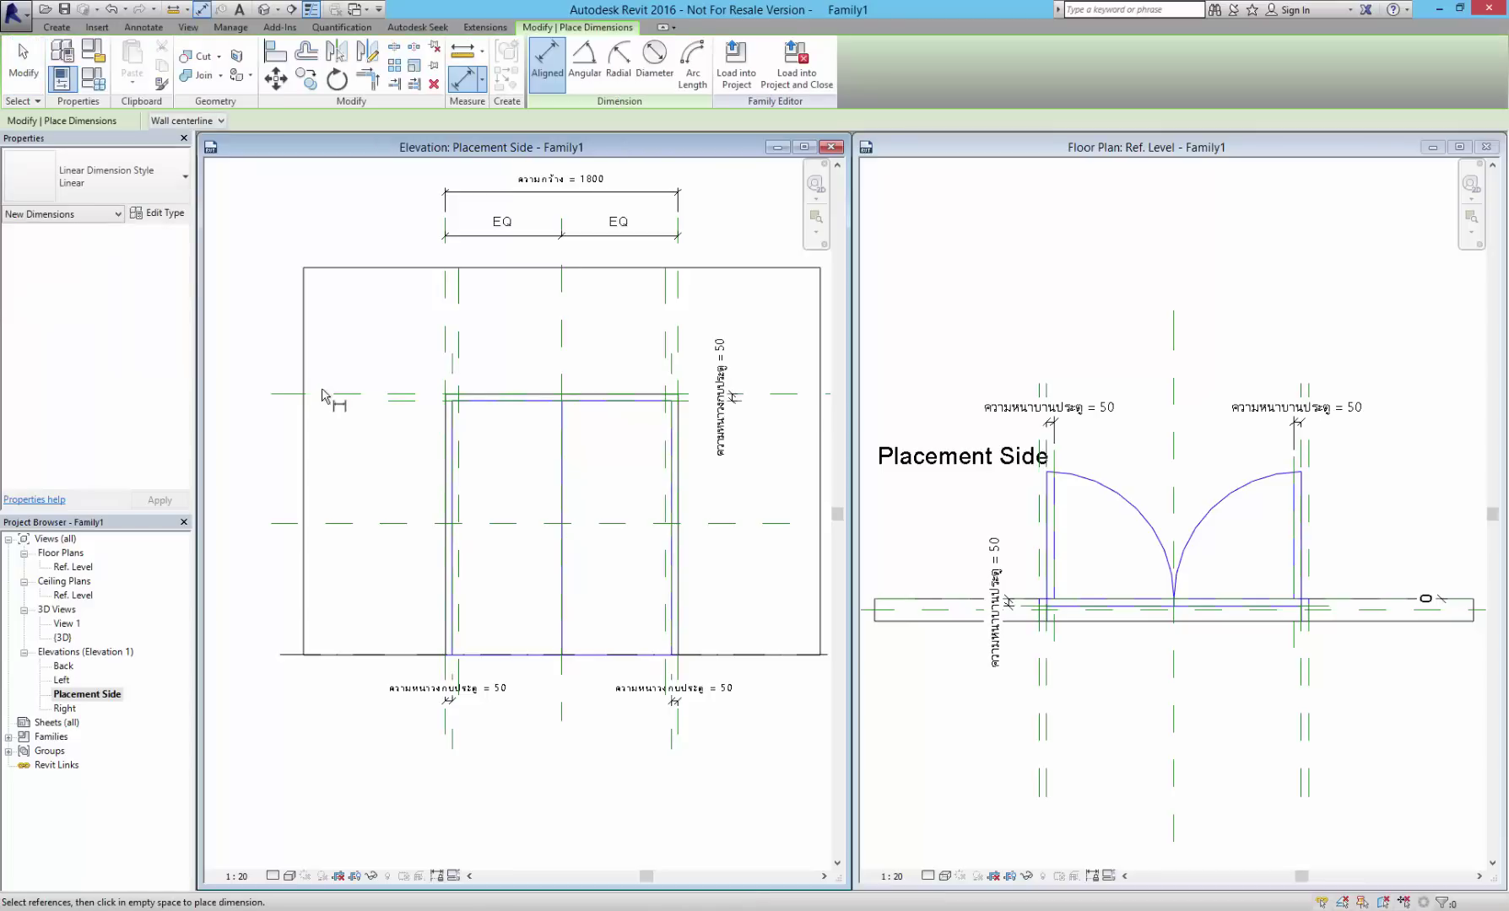
left_click(338, 394)
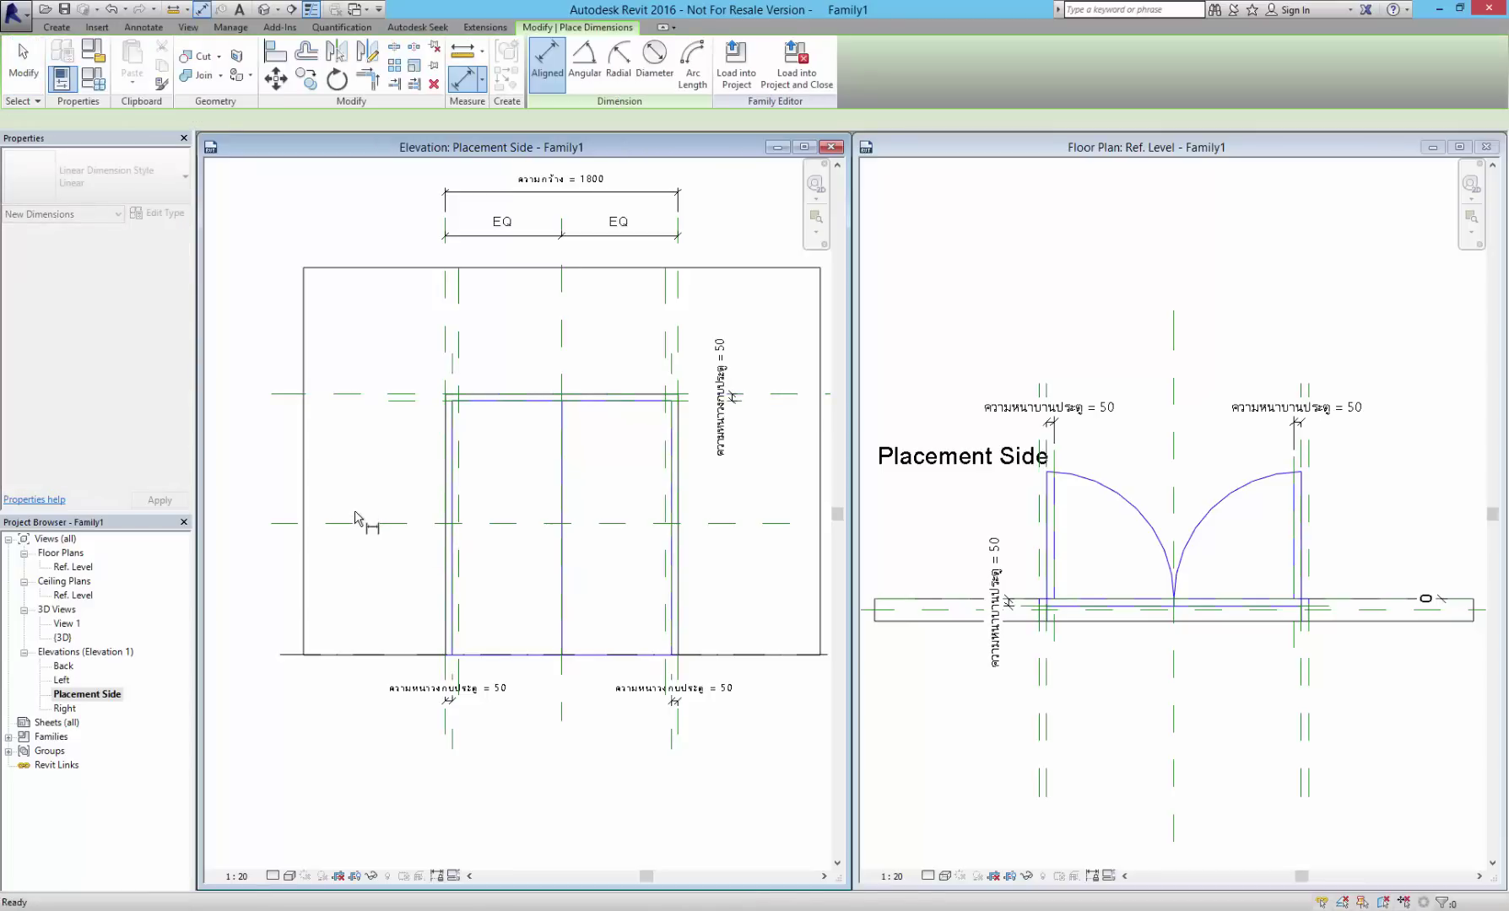
left_click(356, 522)
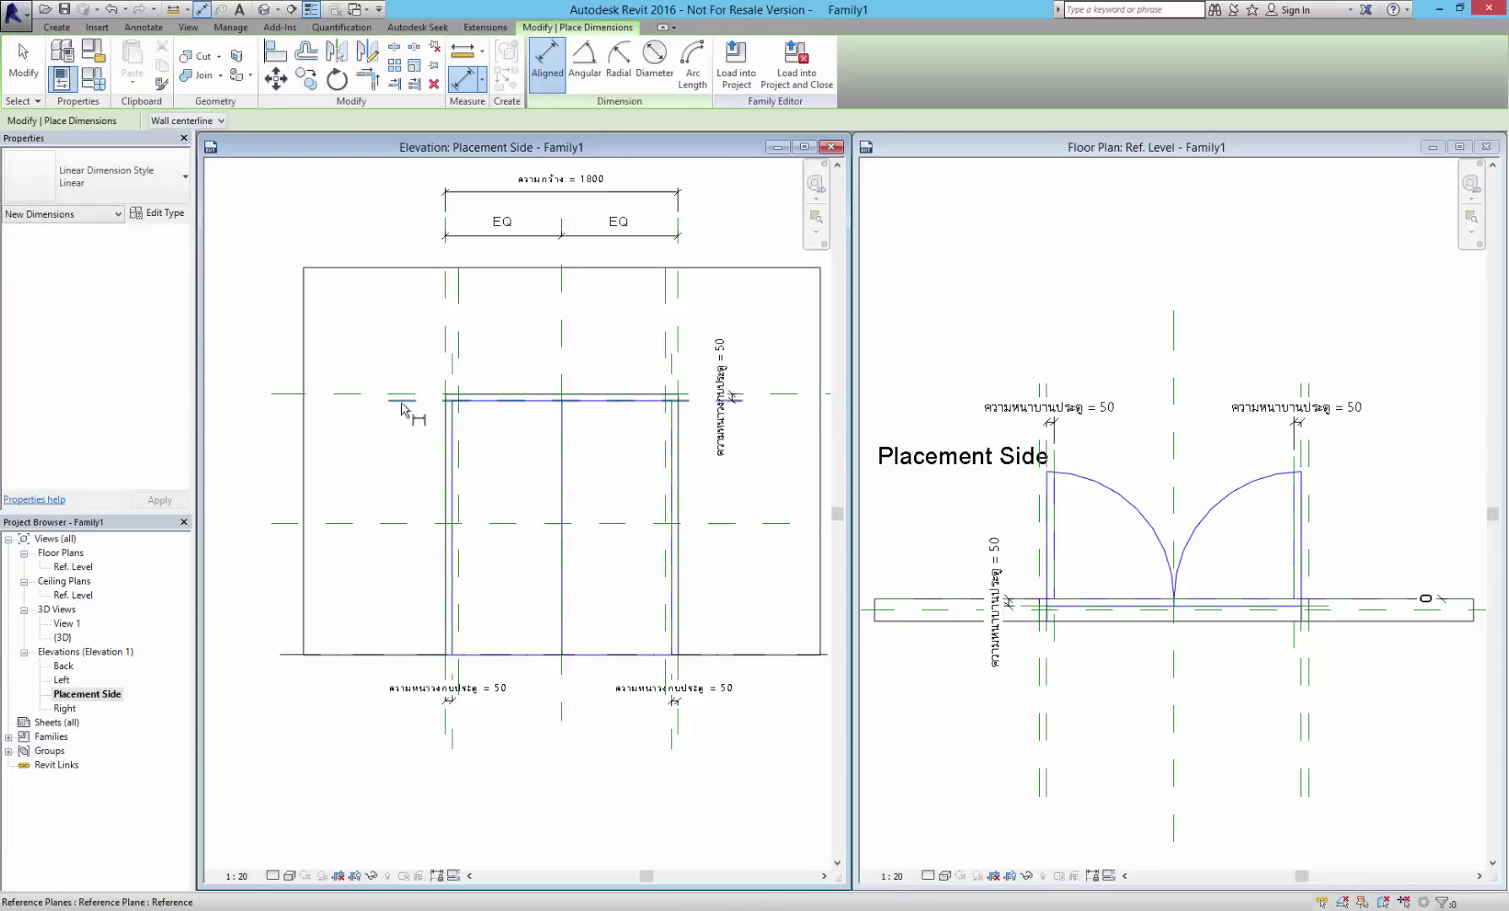
left_click(365, 654)
left_click(264, 527)
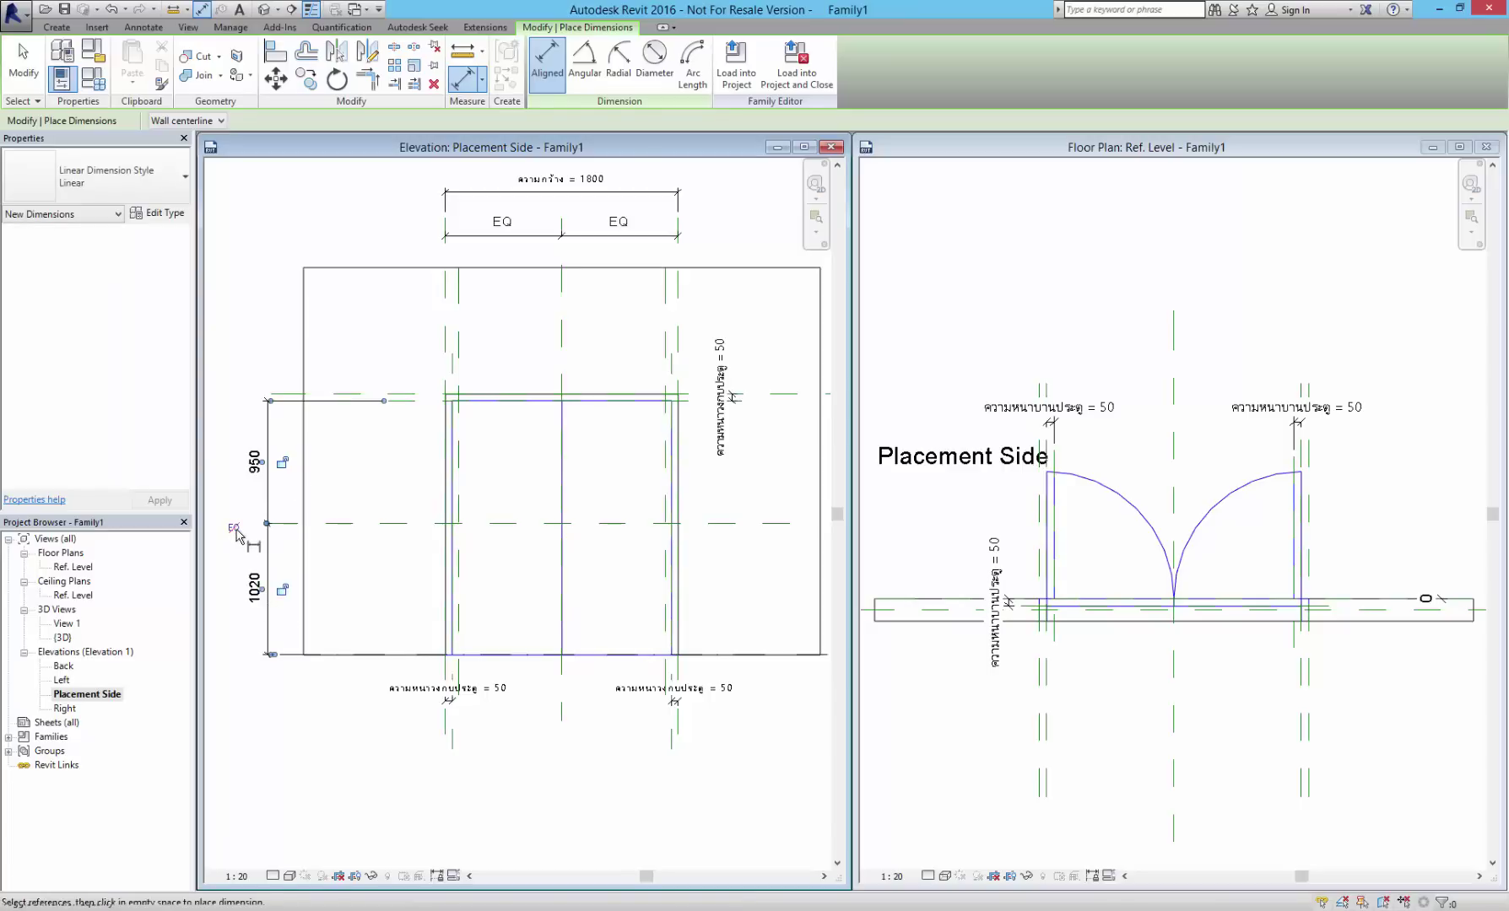
left_click(234, 528)
key("Escape")
key("Escape")
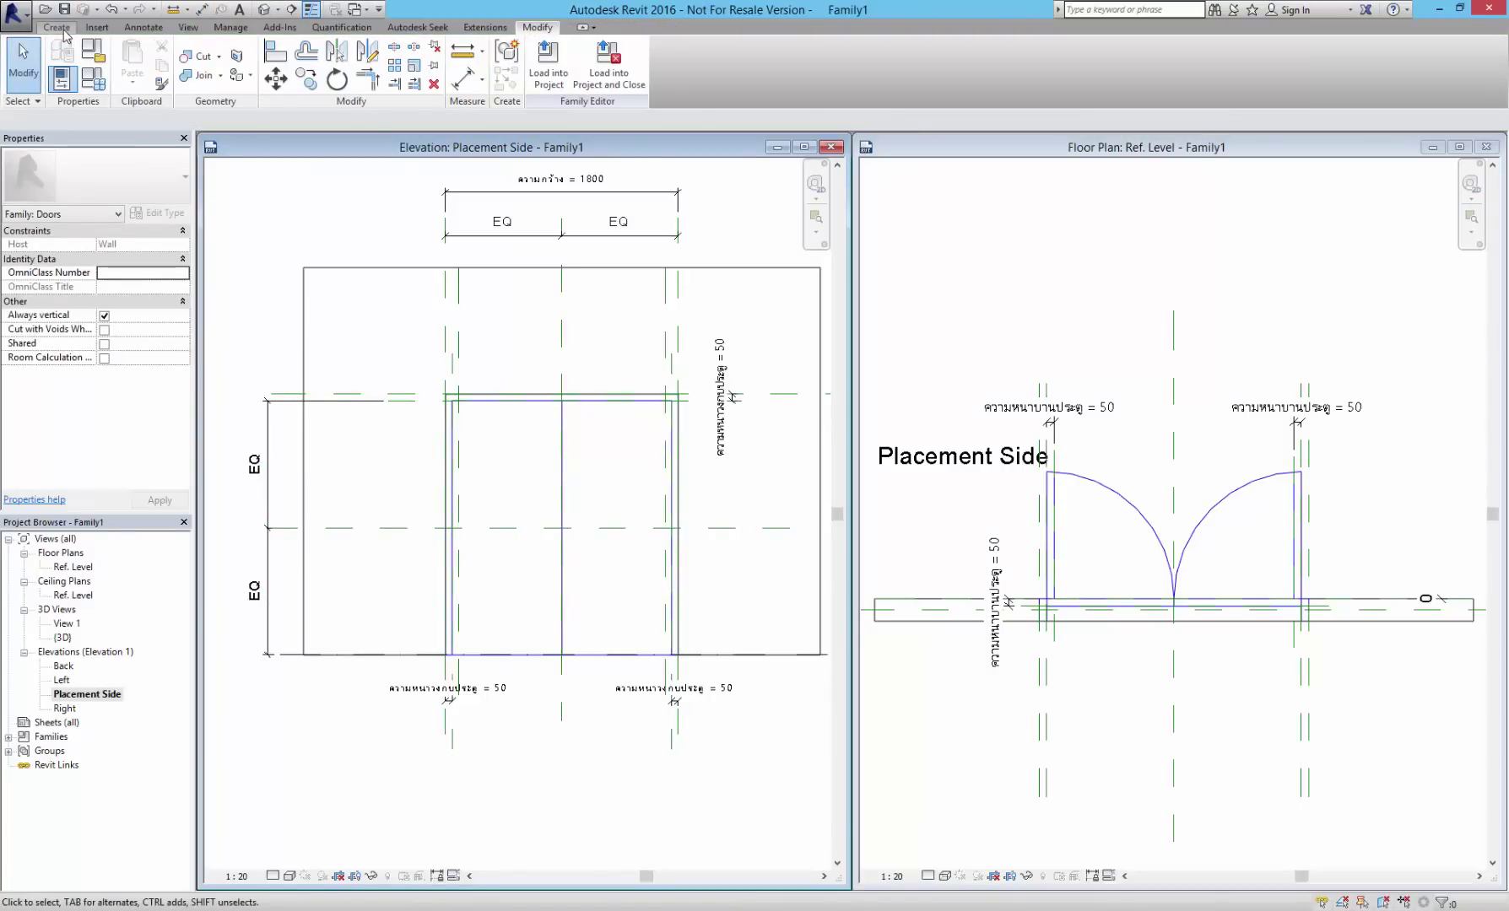
- Draw four Elevation Swing symbolic lines linking the door's top, left, bottom and right midpoints
left_click(144, 27)
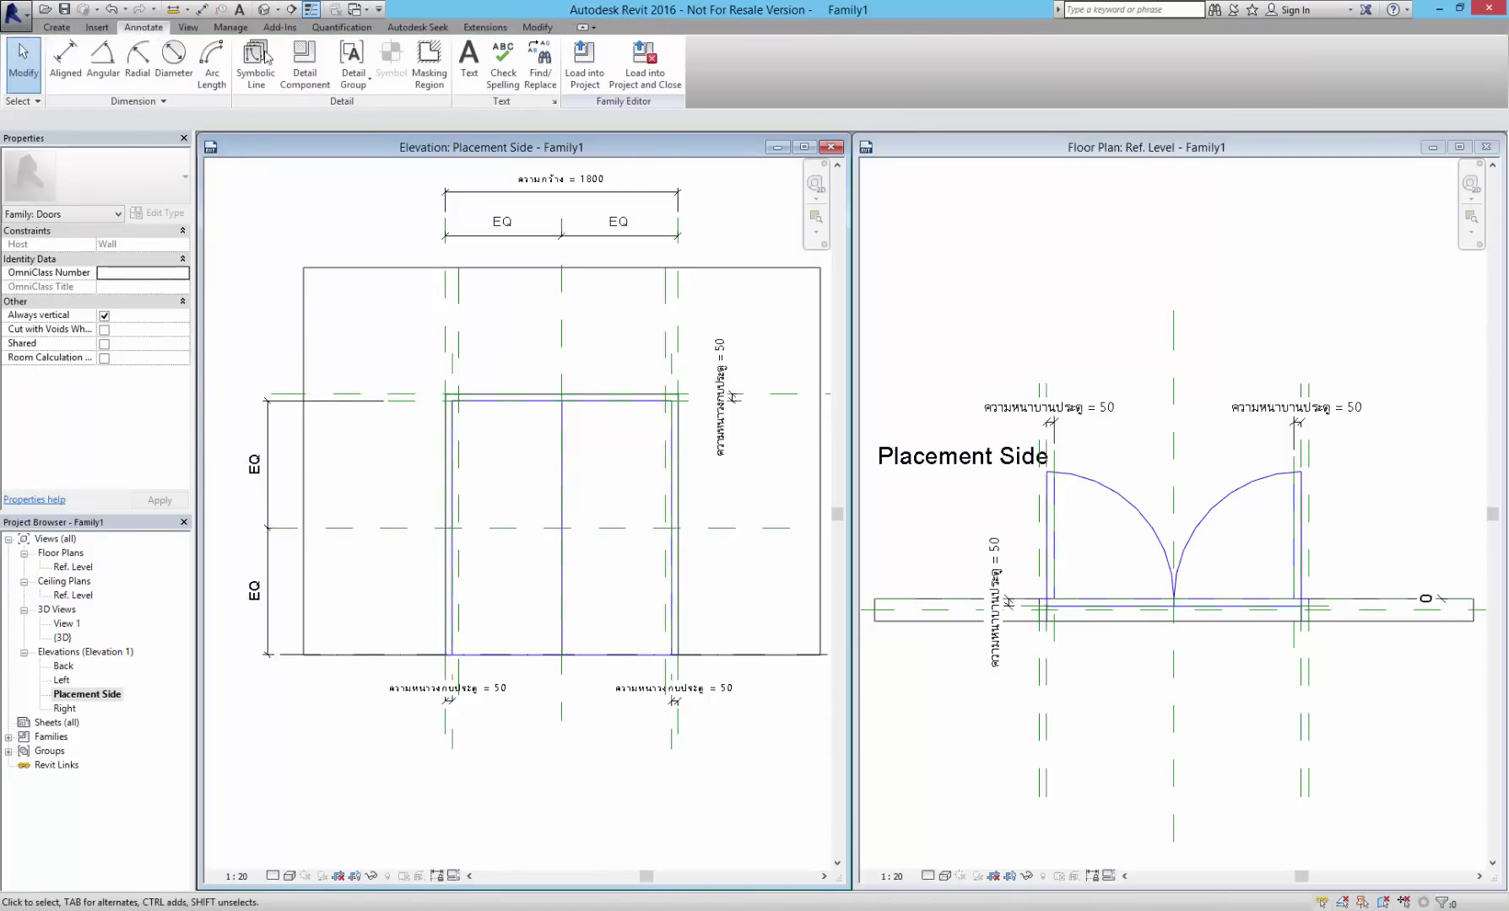
left_click(253, 83)
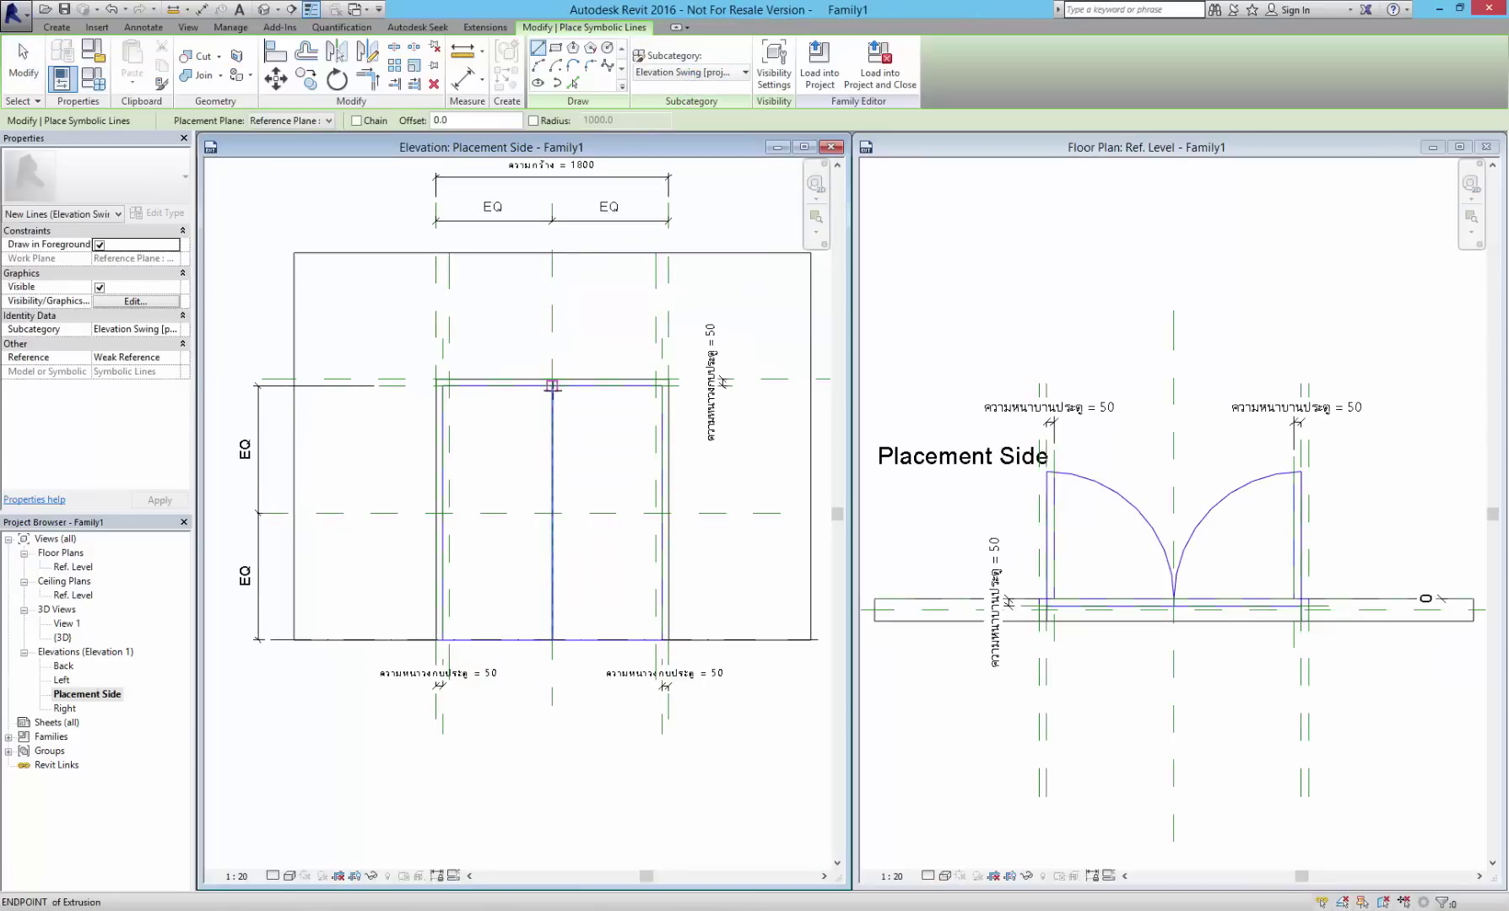
left_click(552, 386)
left_click(445, 515)
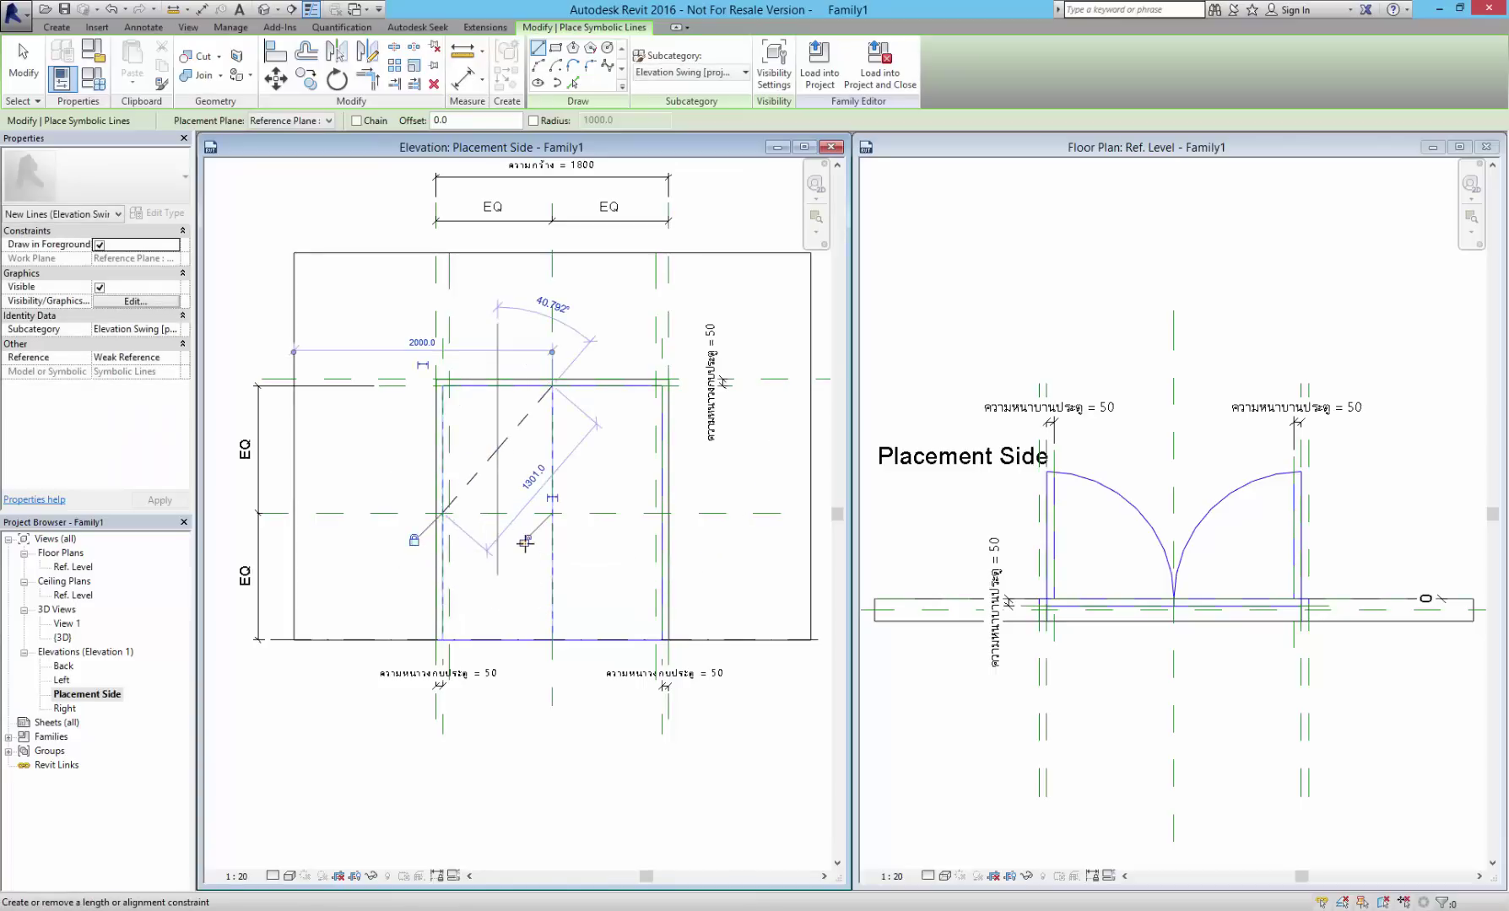
left_click(552, 638)
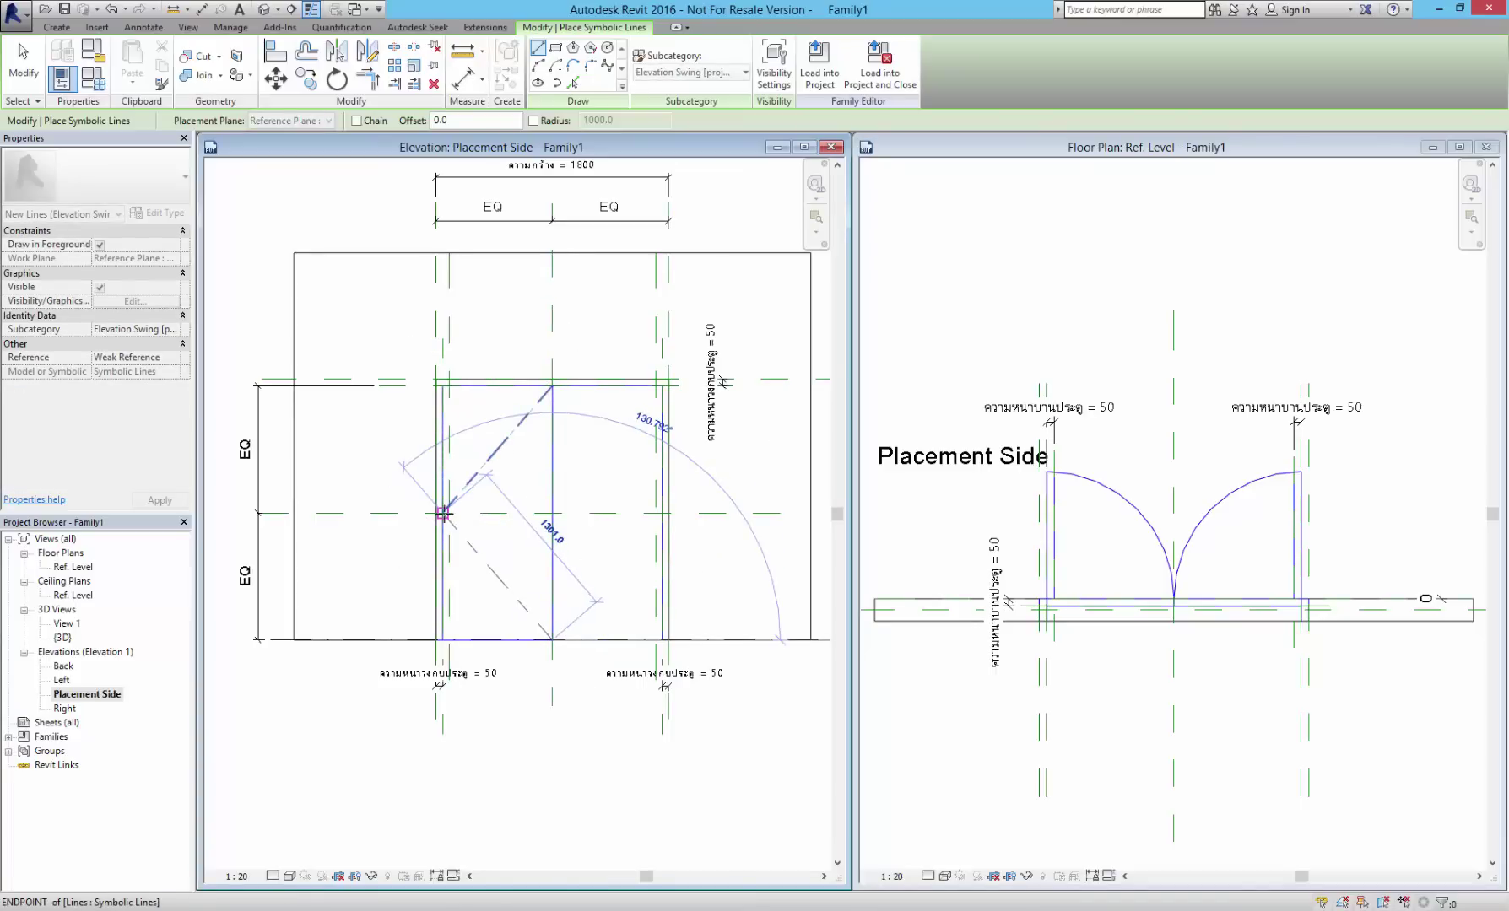
left_click(445, 515)
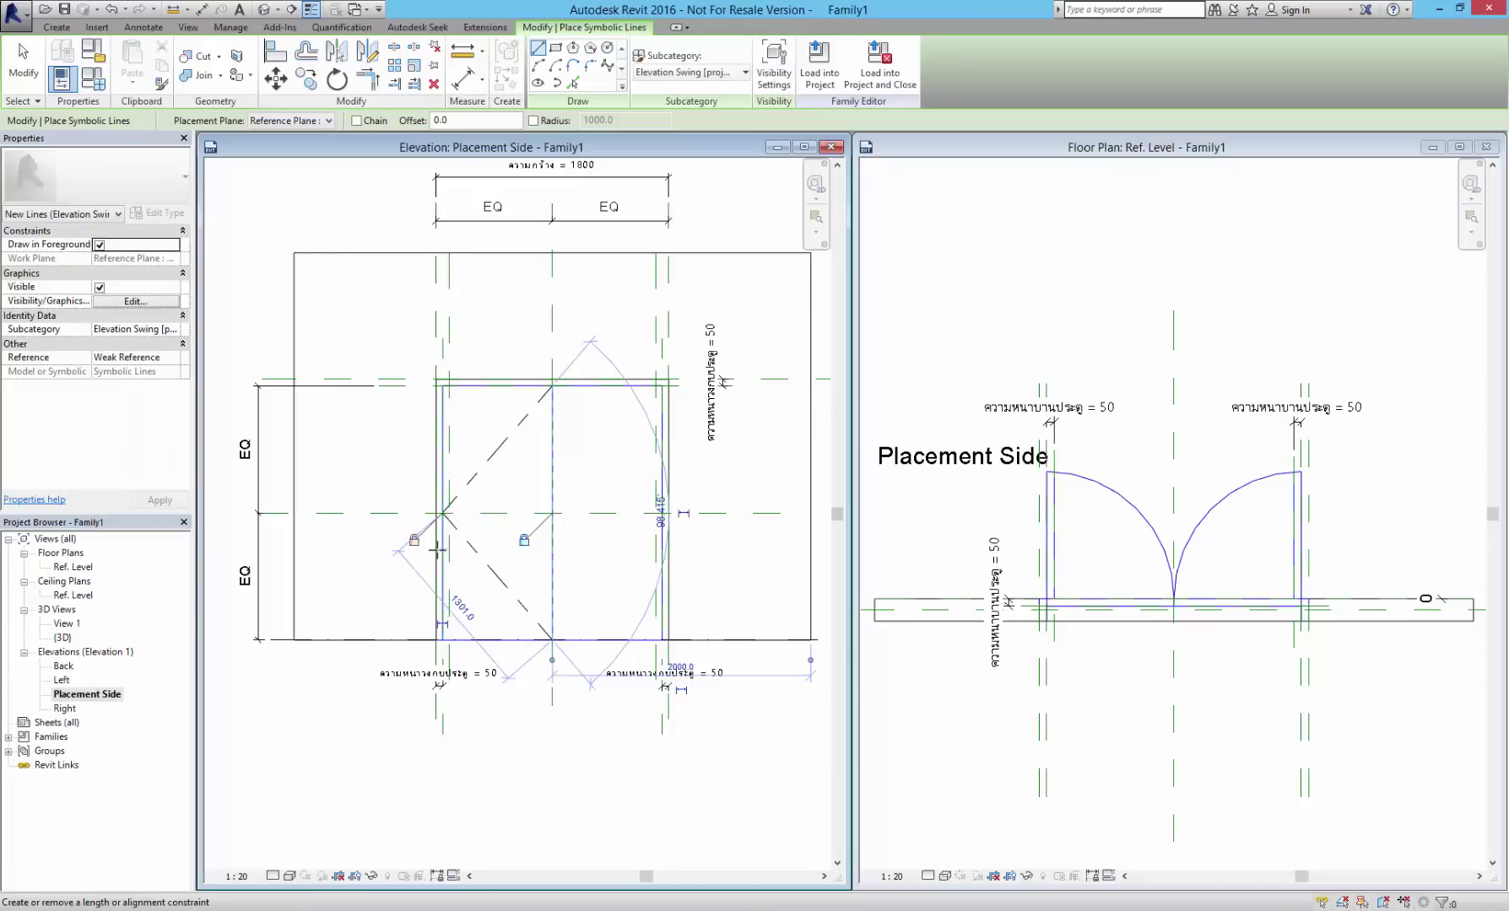
left_click(552, 638)
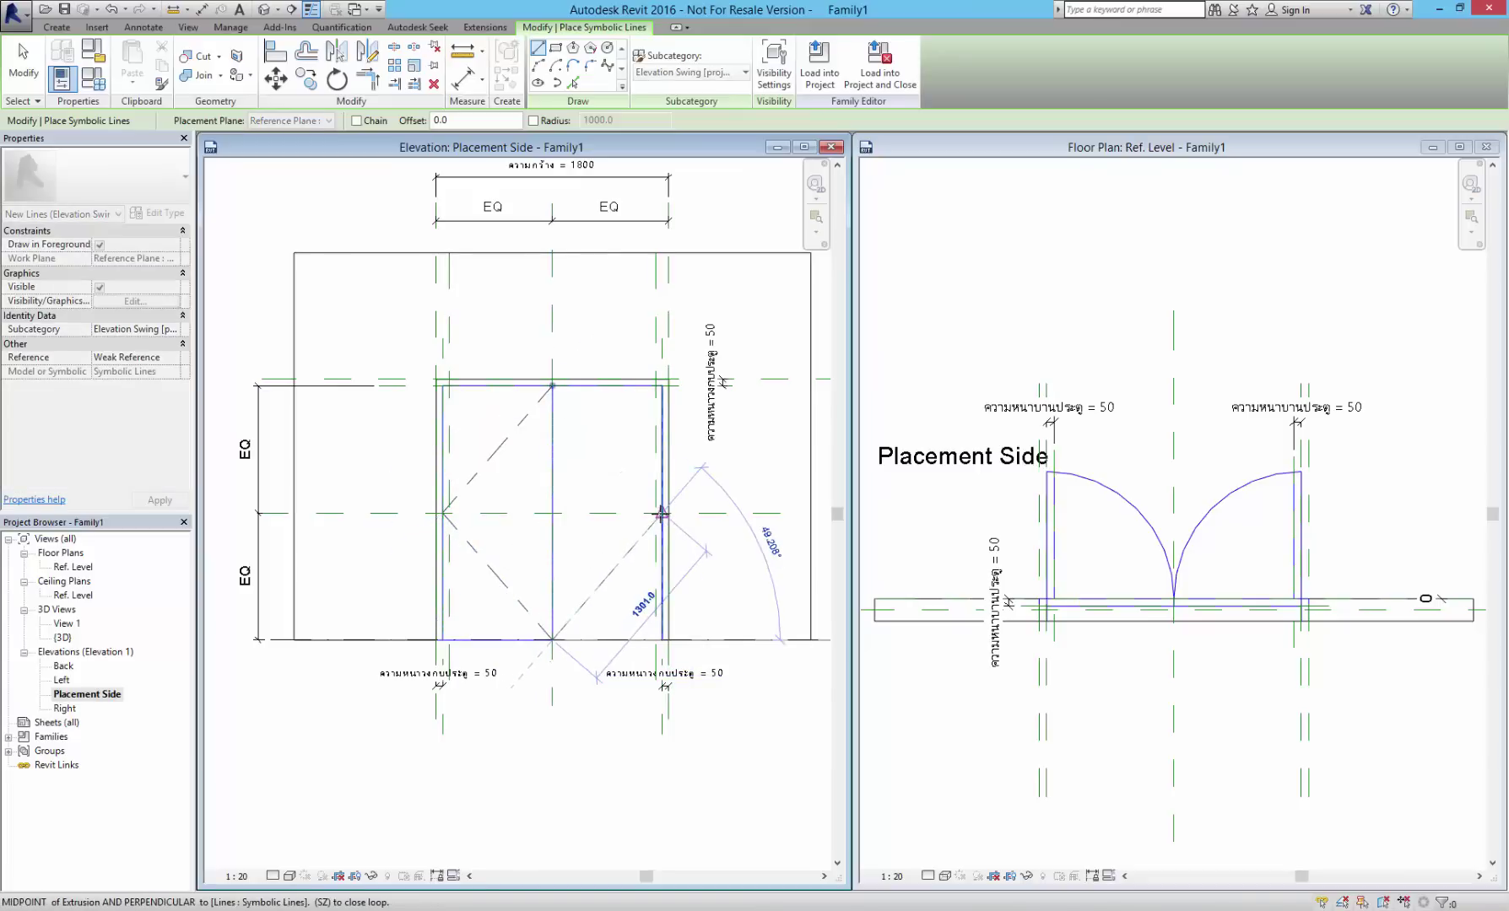
left_click(661, 513)
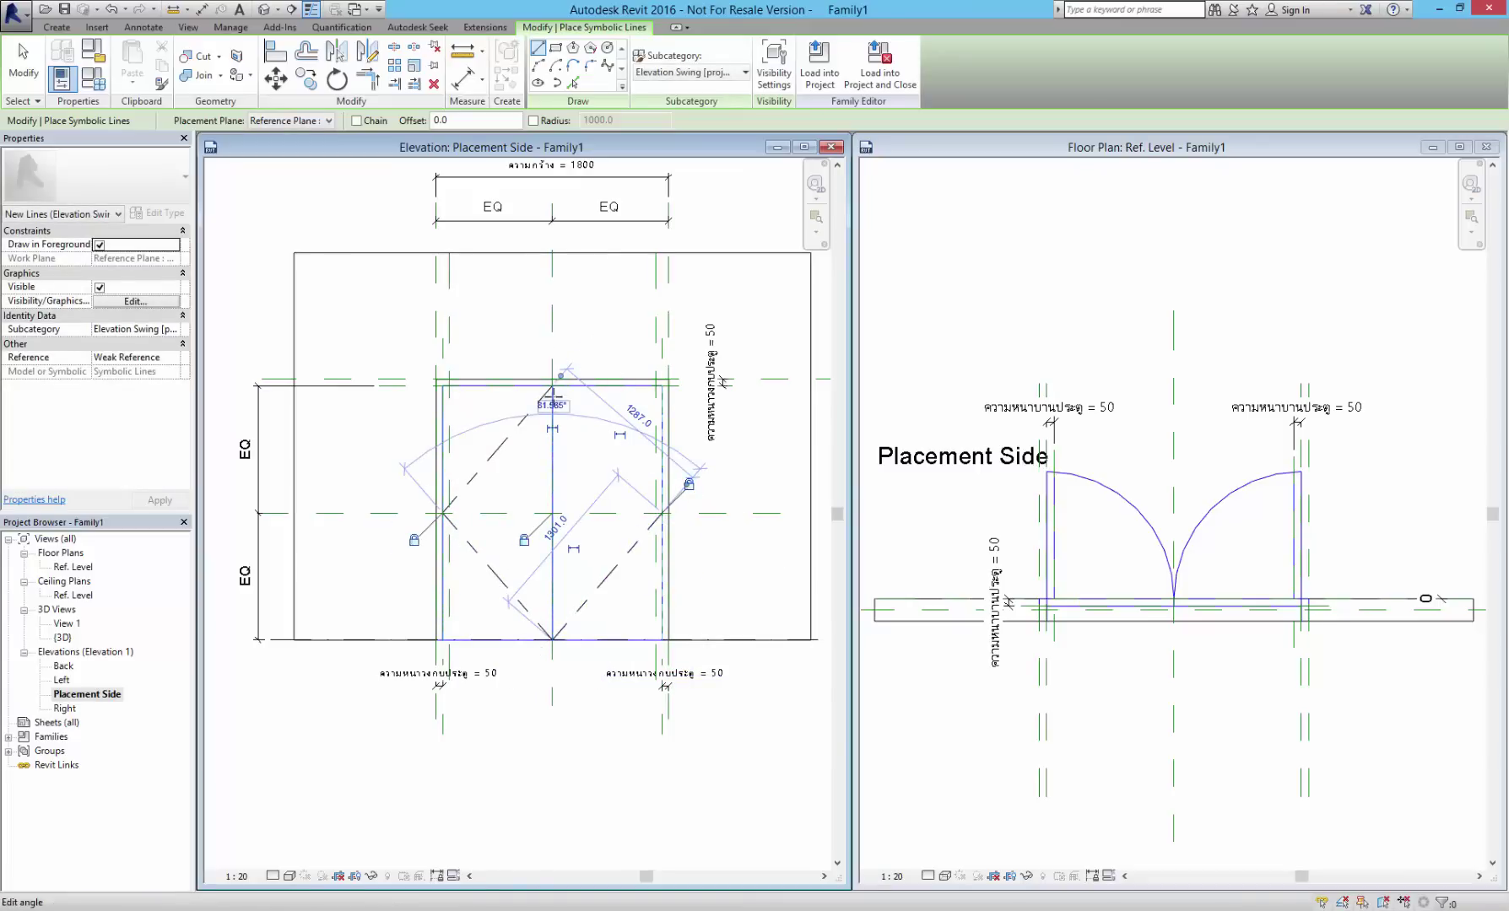
left_click(552, 386)
left_click(779, 386)
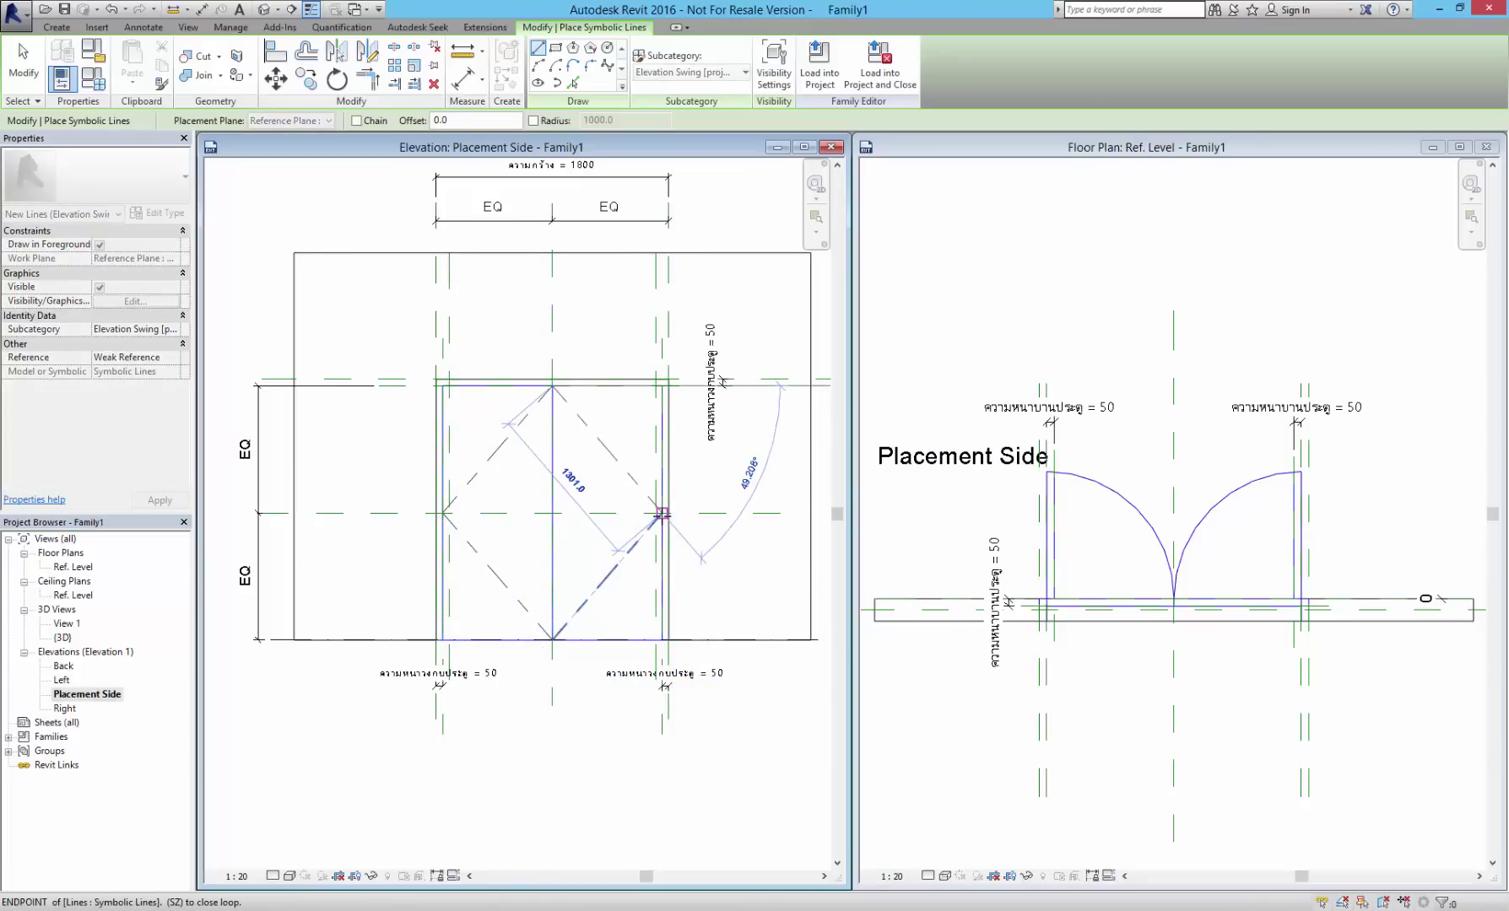
key("Escape")
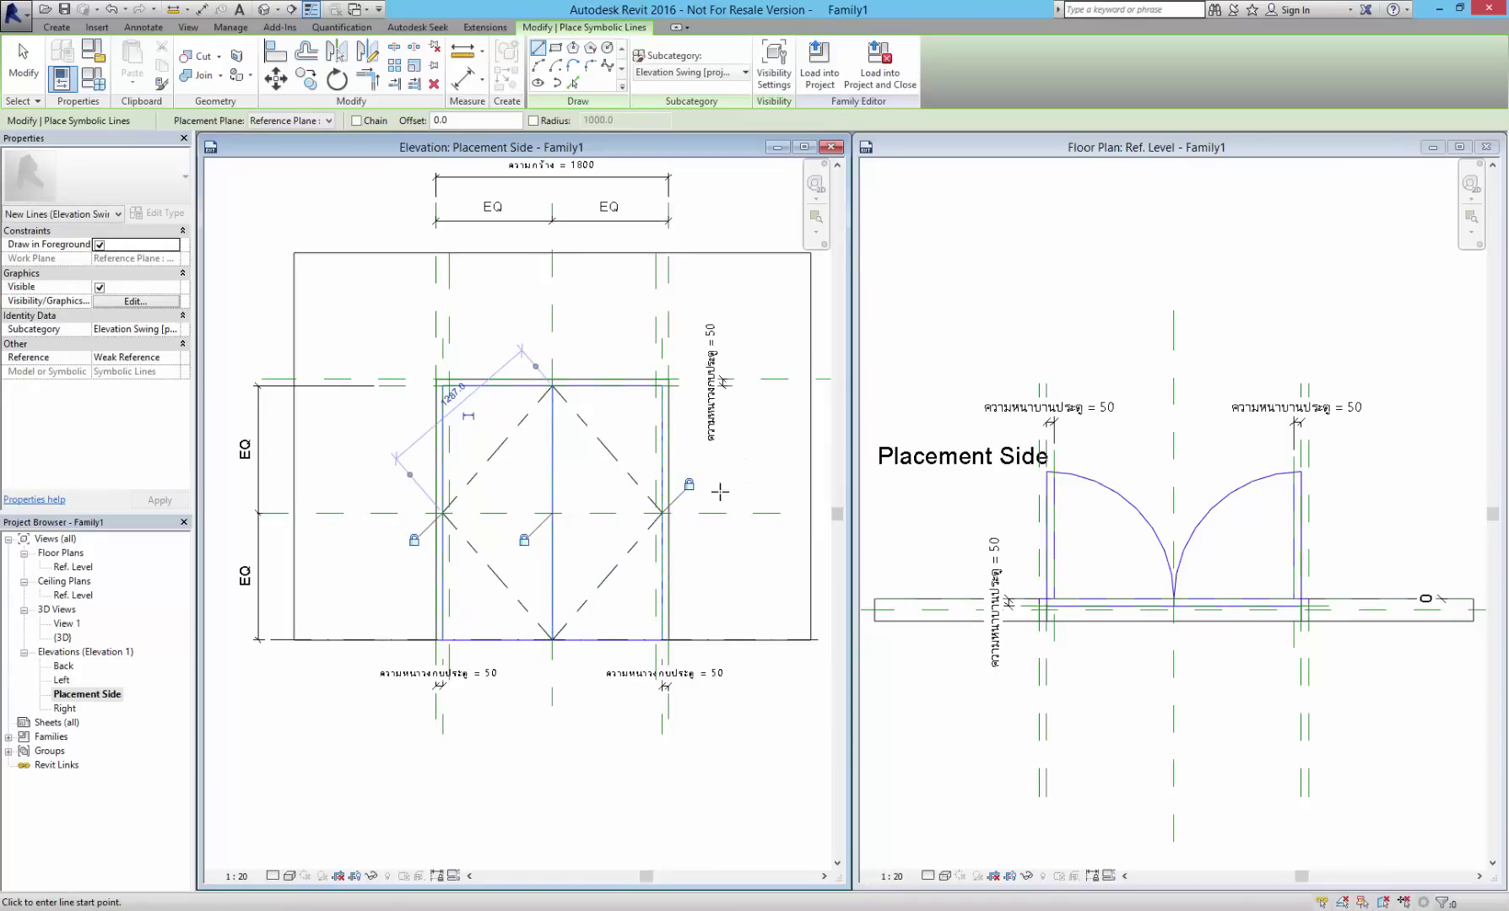
key("Escape")
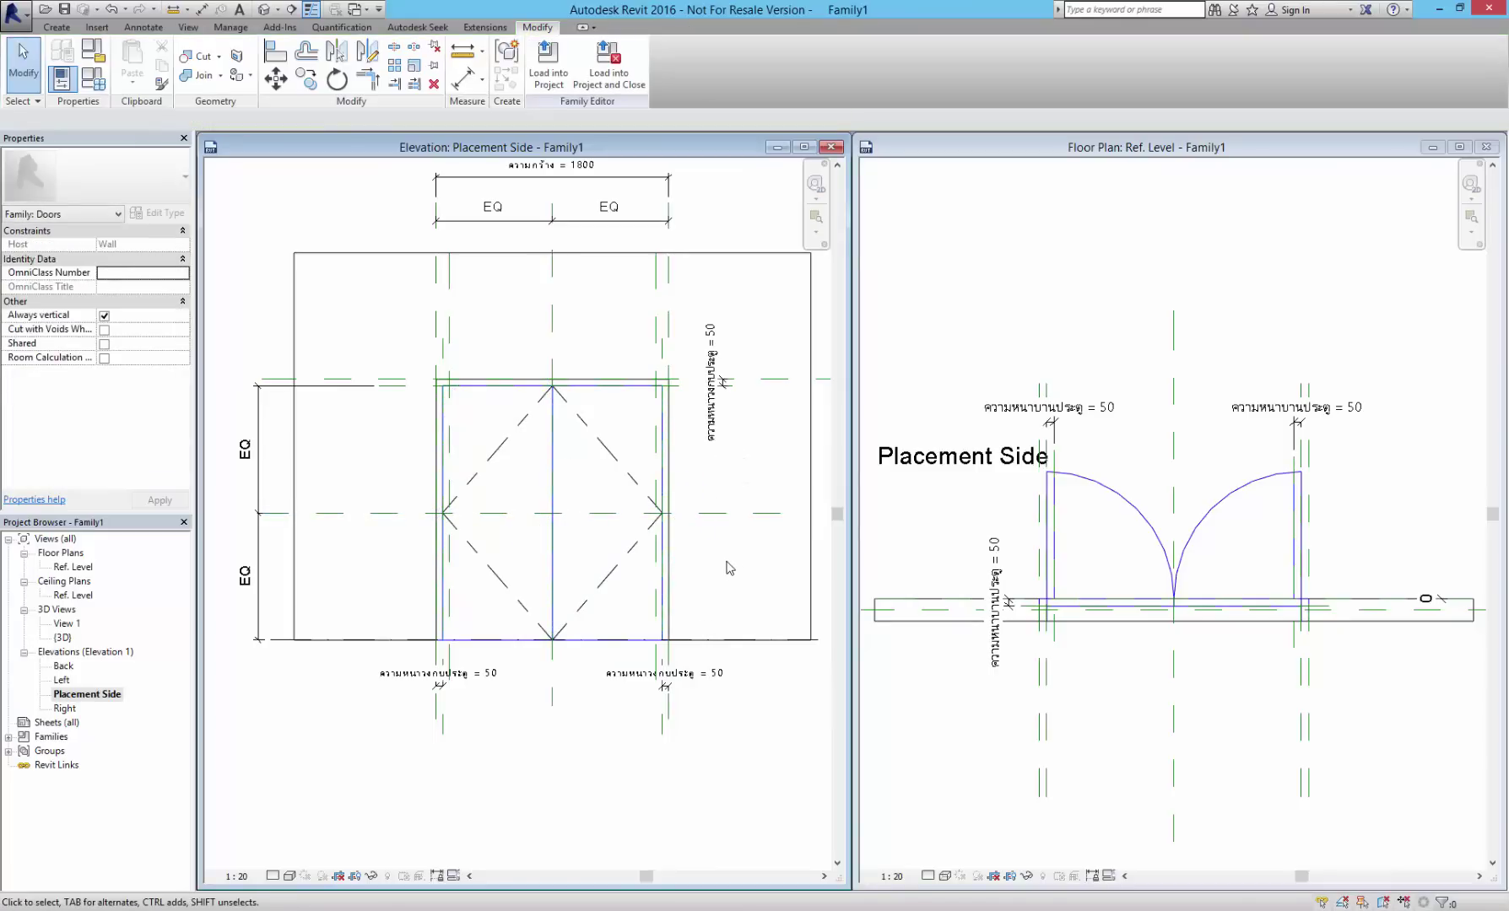
- Enter new door height and width values in Family Types and apply them
left_click(93, 78)
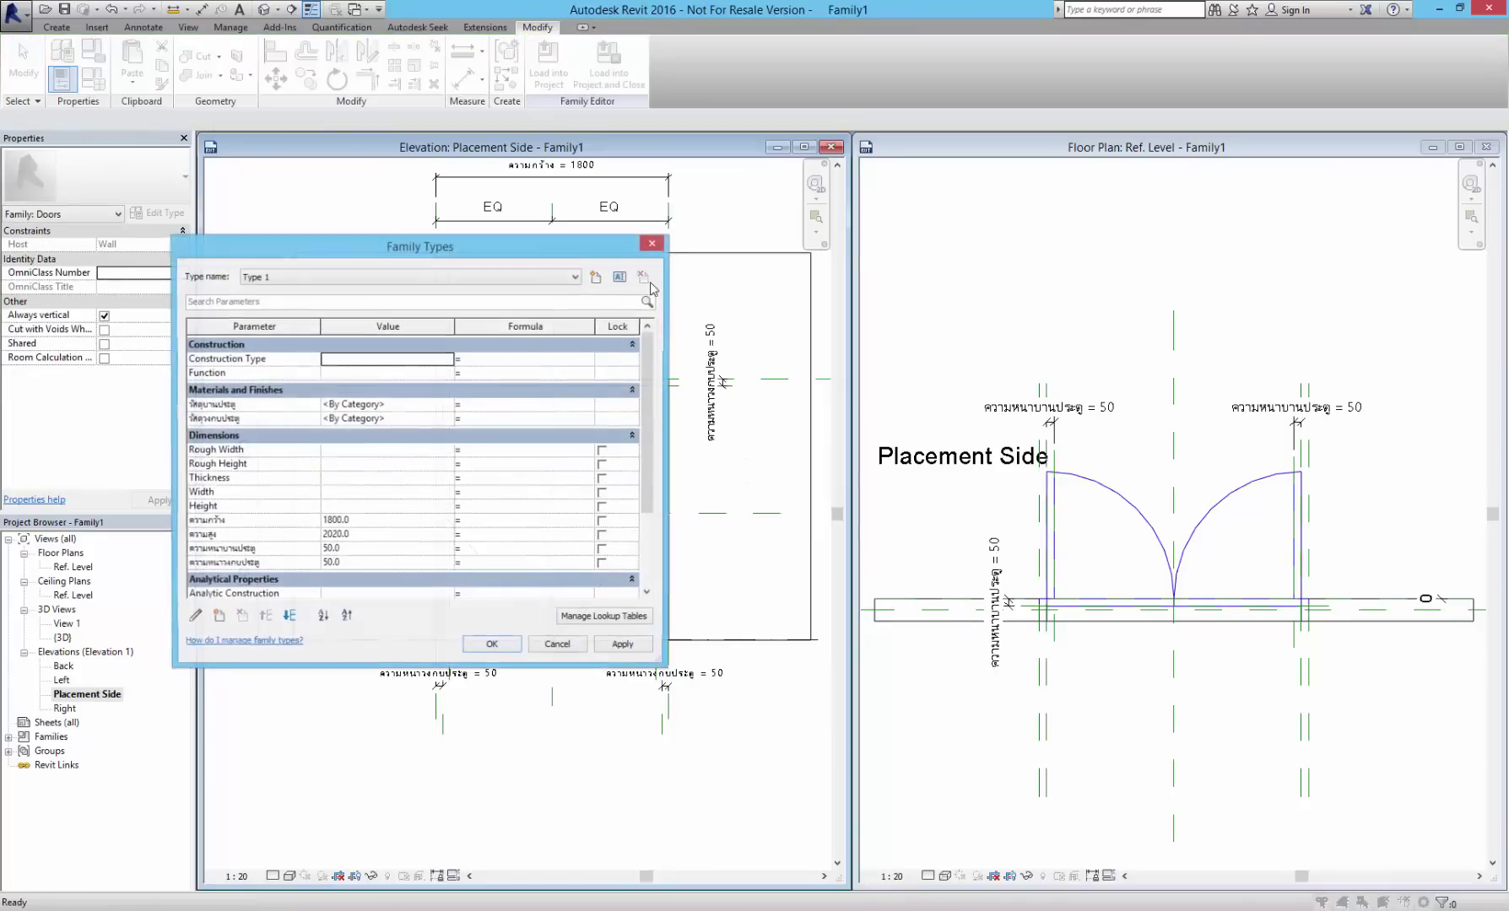
left_click_drag(419, 253, 1125, 240)
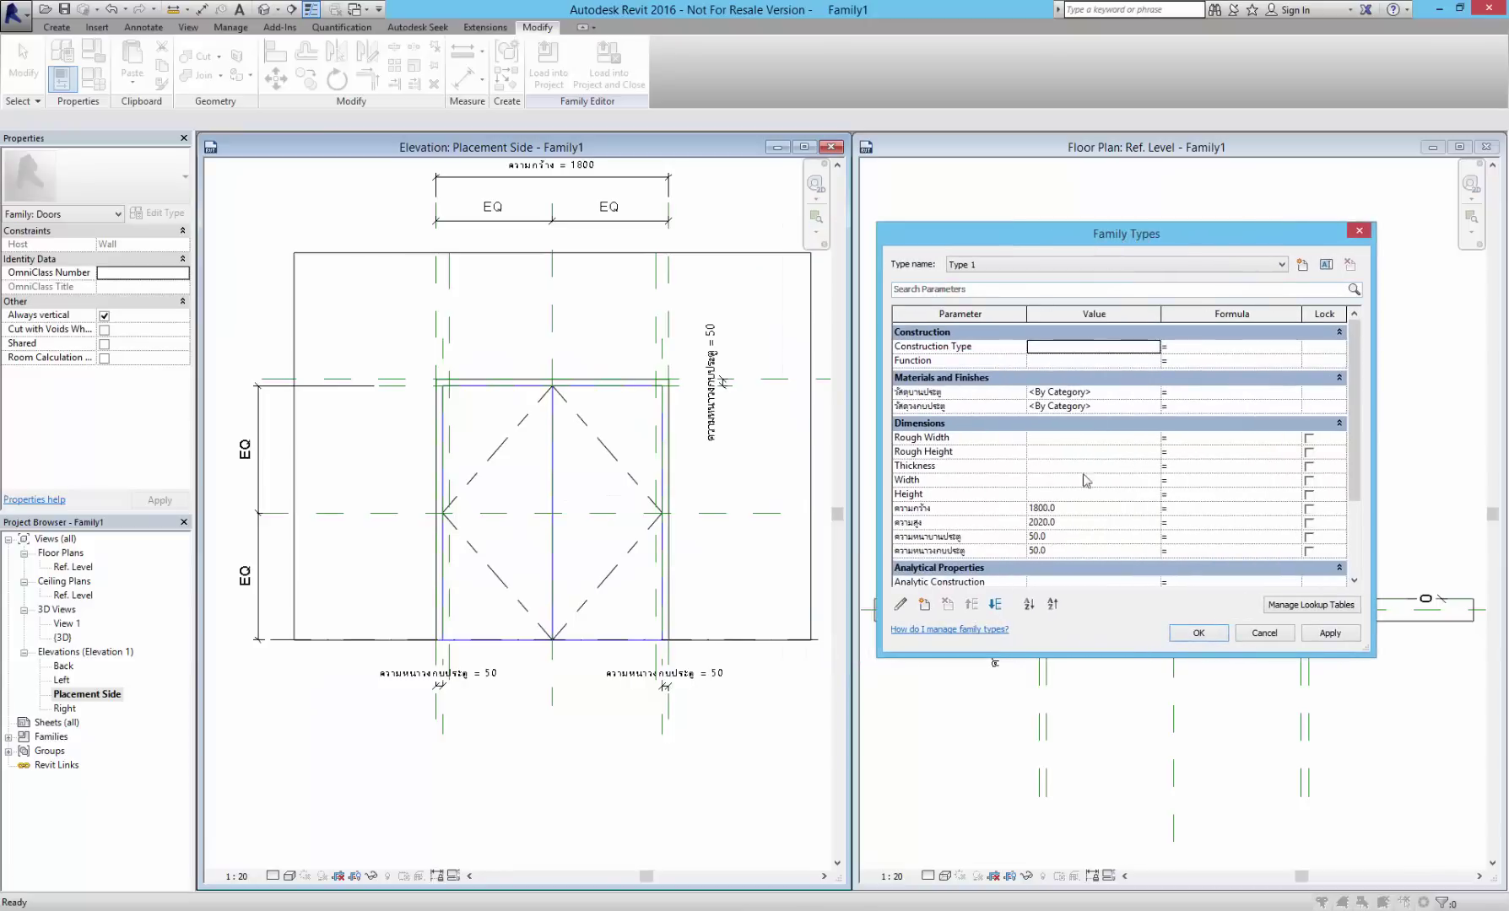
left_click(1091, 522)
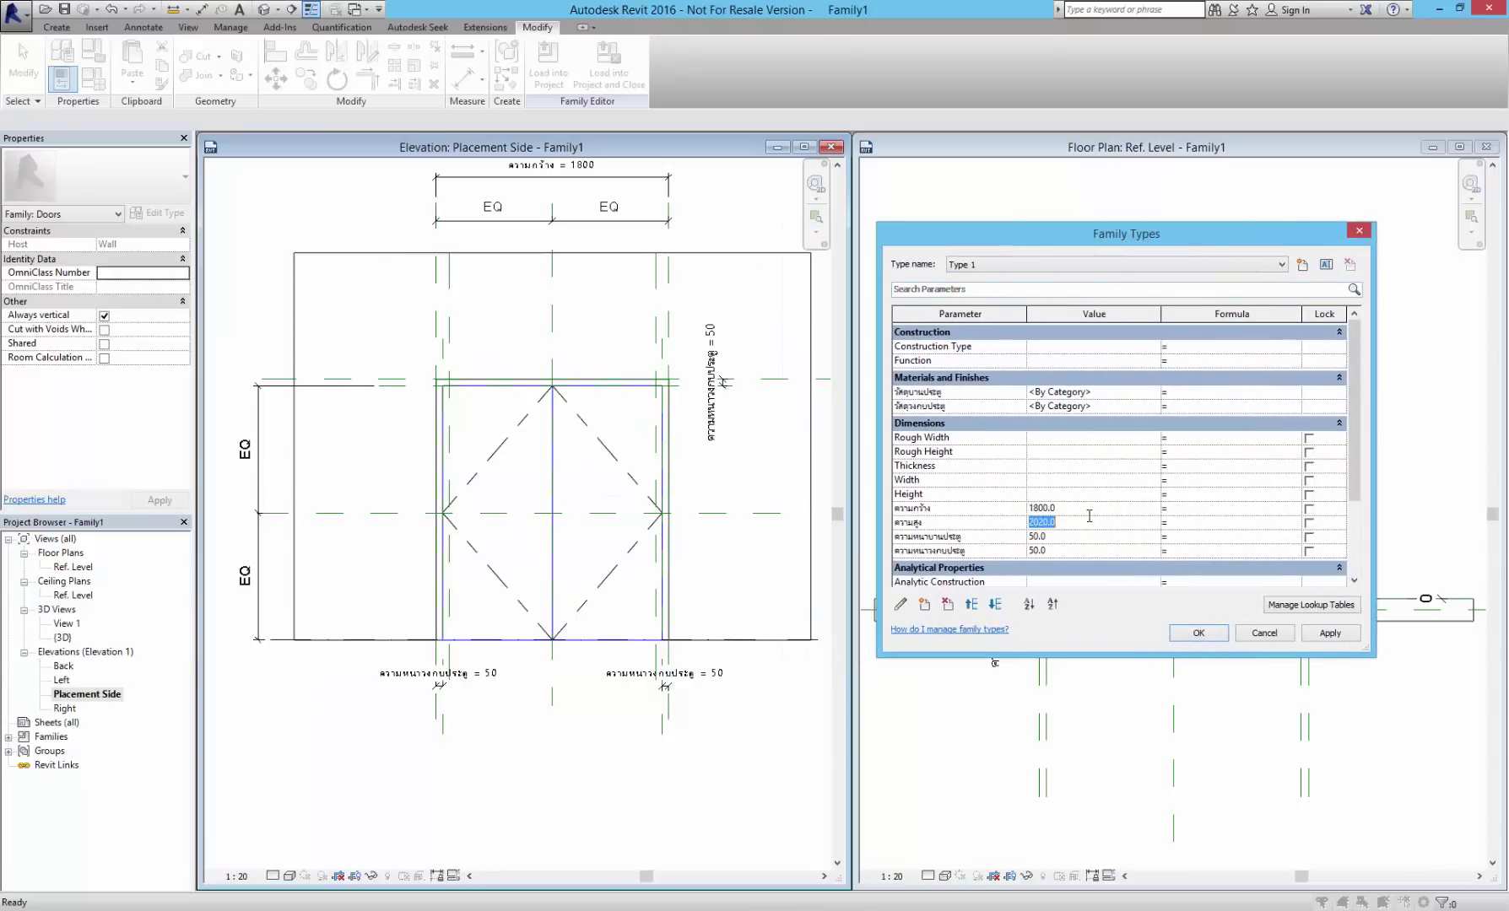
type("2")
left_click(1112, 510)
type("10")
left_click(1331, 633)
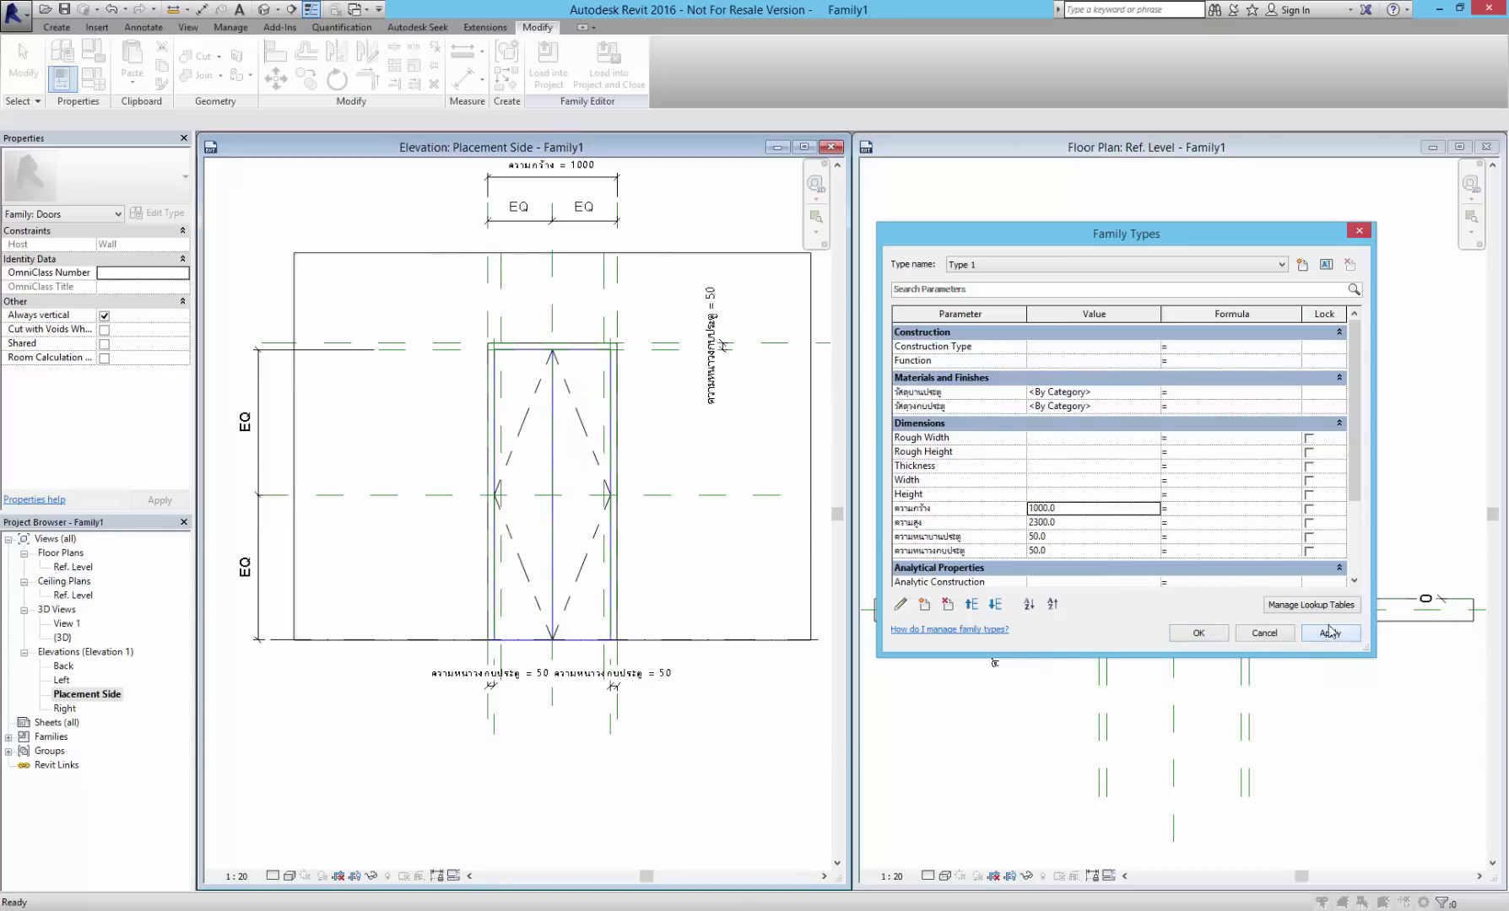
- Correct width and height to 2000, apply, close Family Types, and activate the floor plan
left_click(1087, 509)
type("2")
left_click(1096, 523)
type("2")
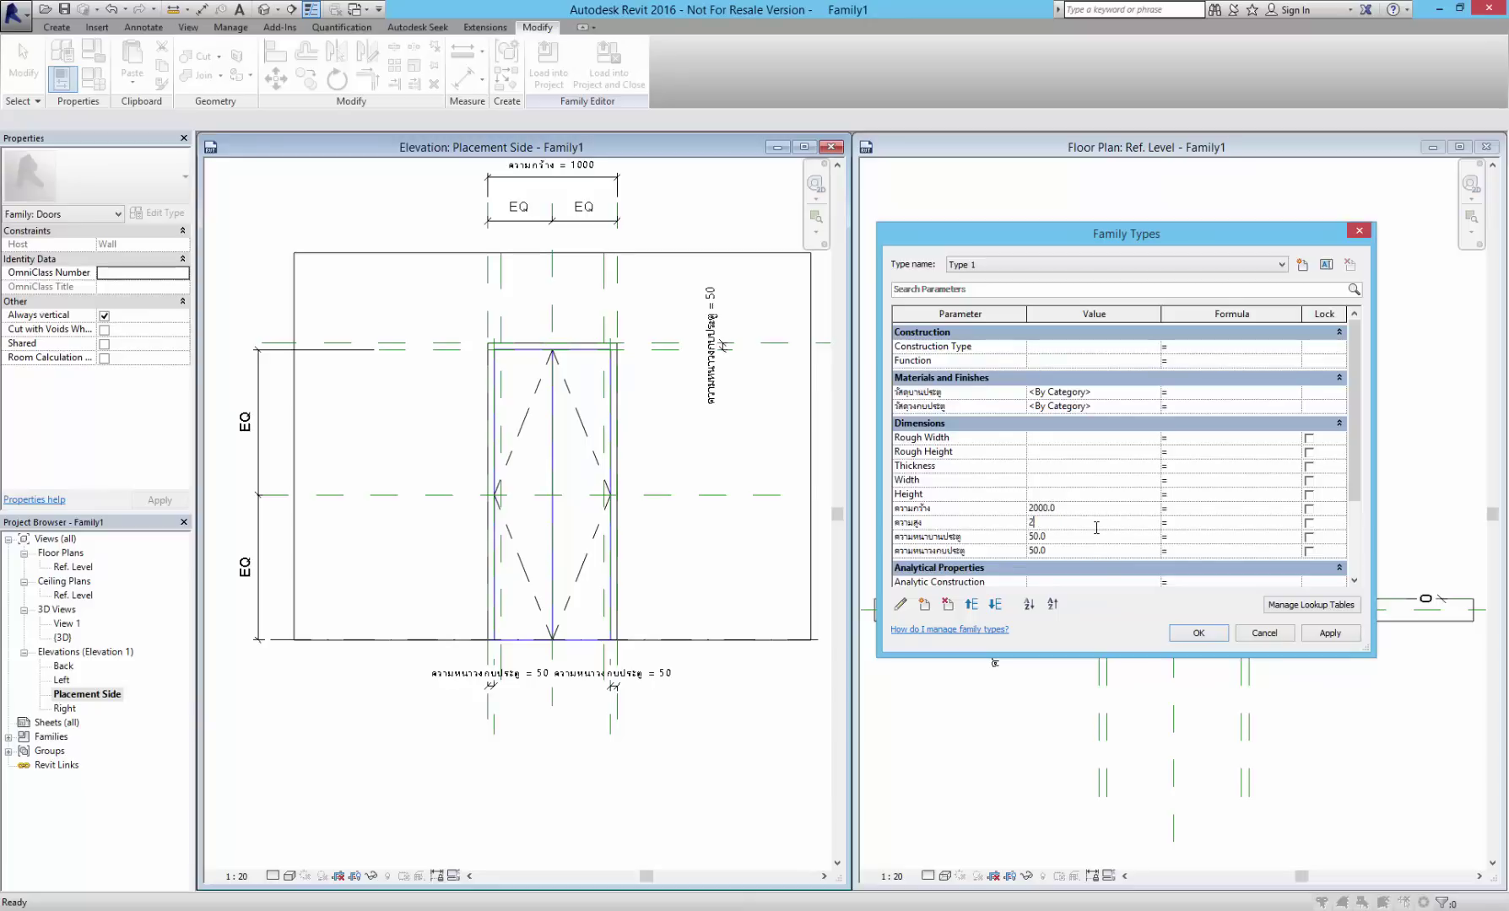
left_click(1321, 635)
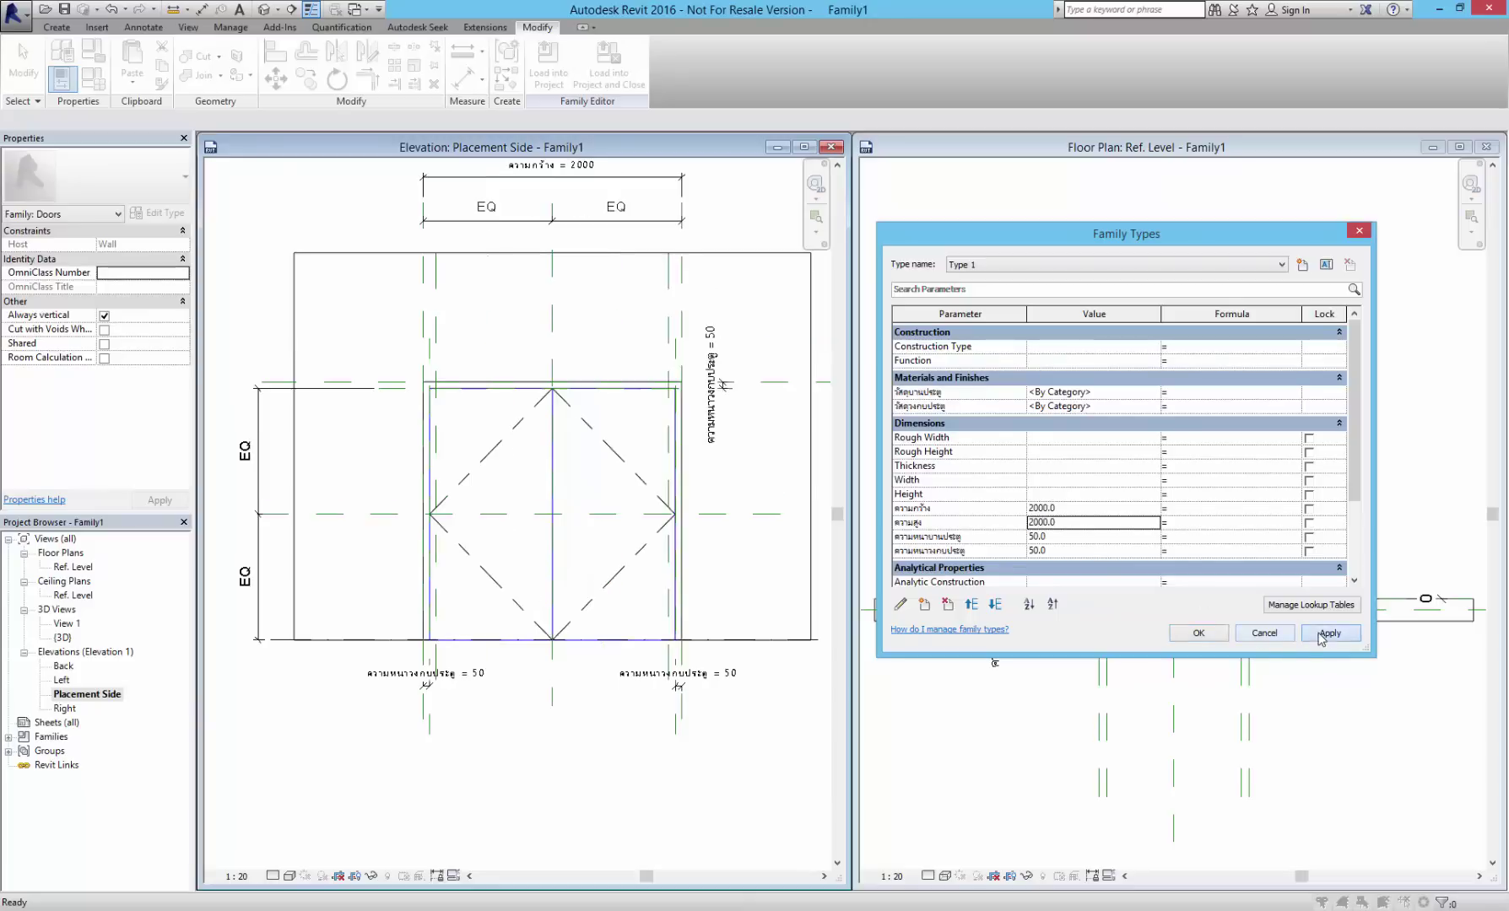
left_click(1199, 635)
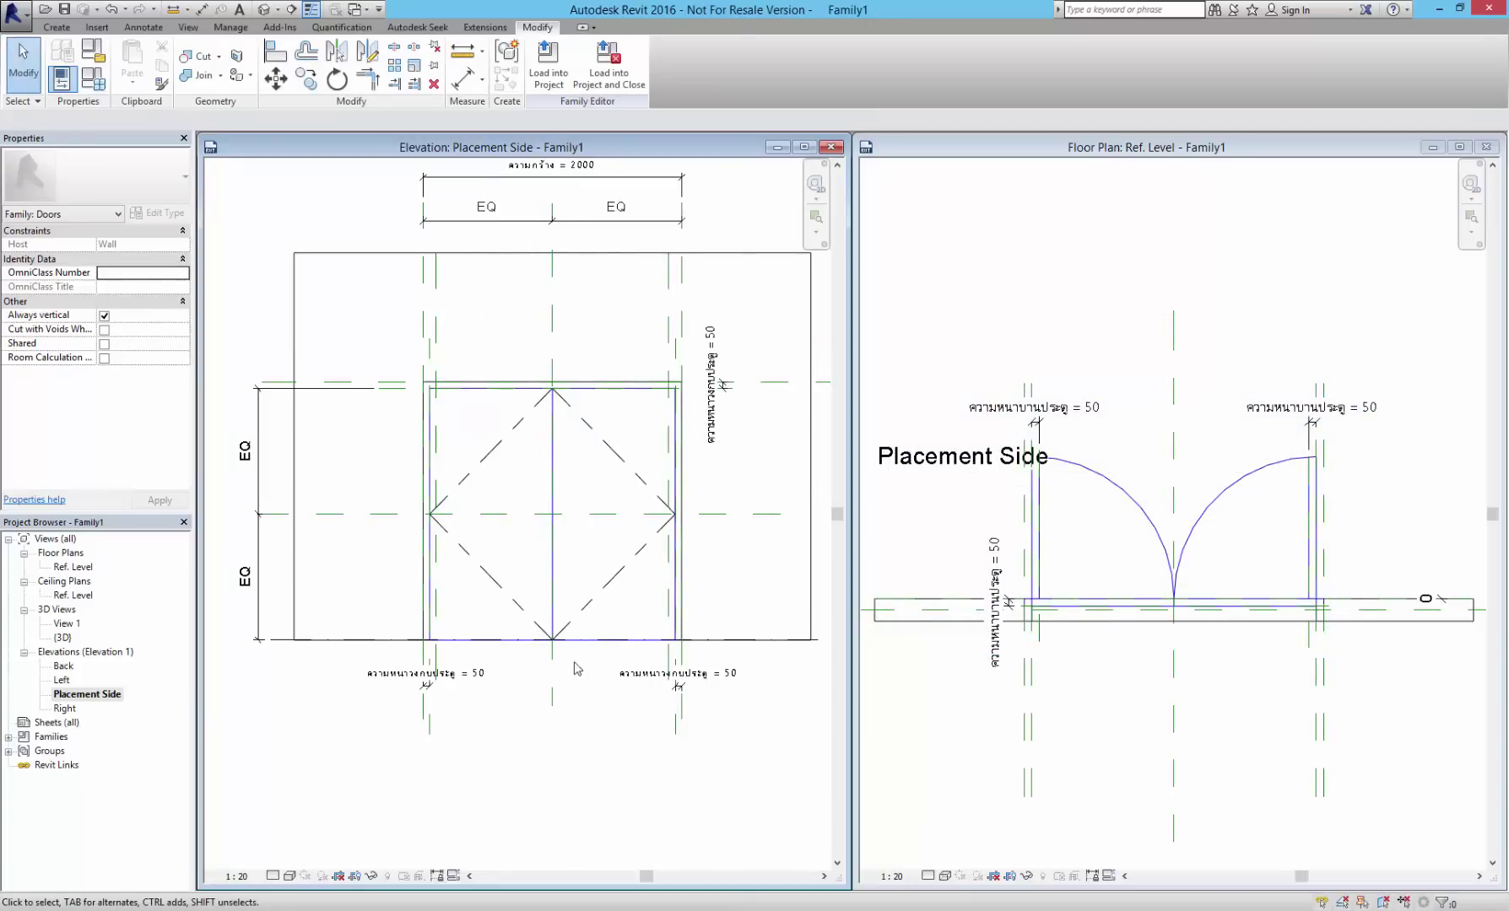
left_click(1112, 708)
- Place a Double Vertical and a Double Horizontal flip control at the plan's centre line
middle_click_drag(1249, 733, 1227, 728)
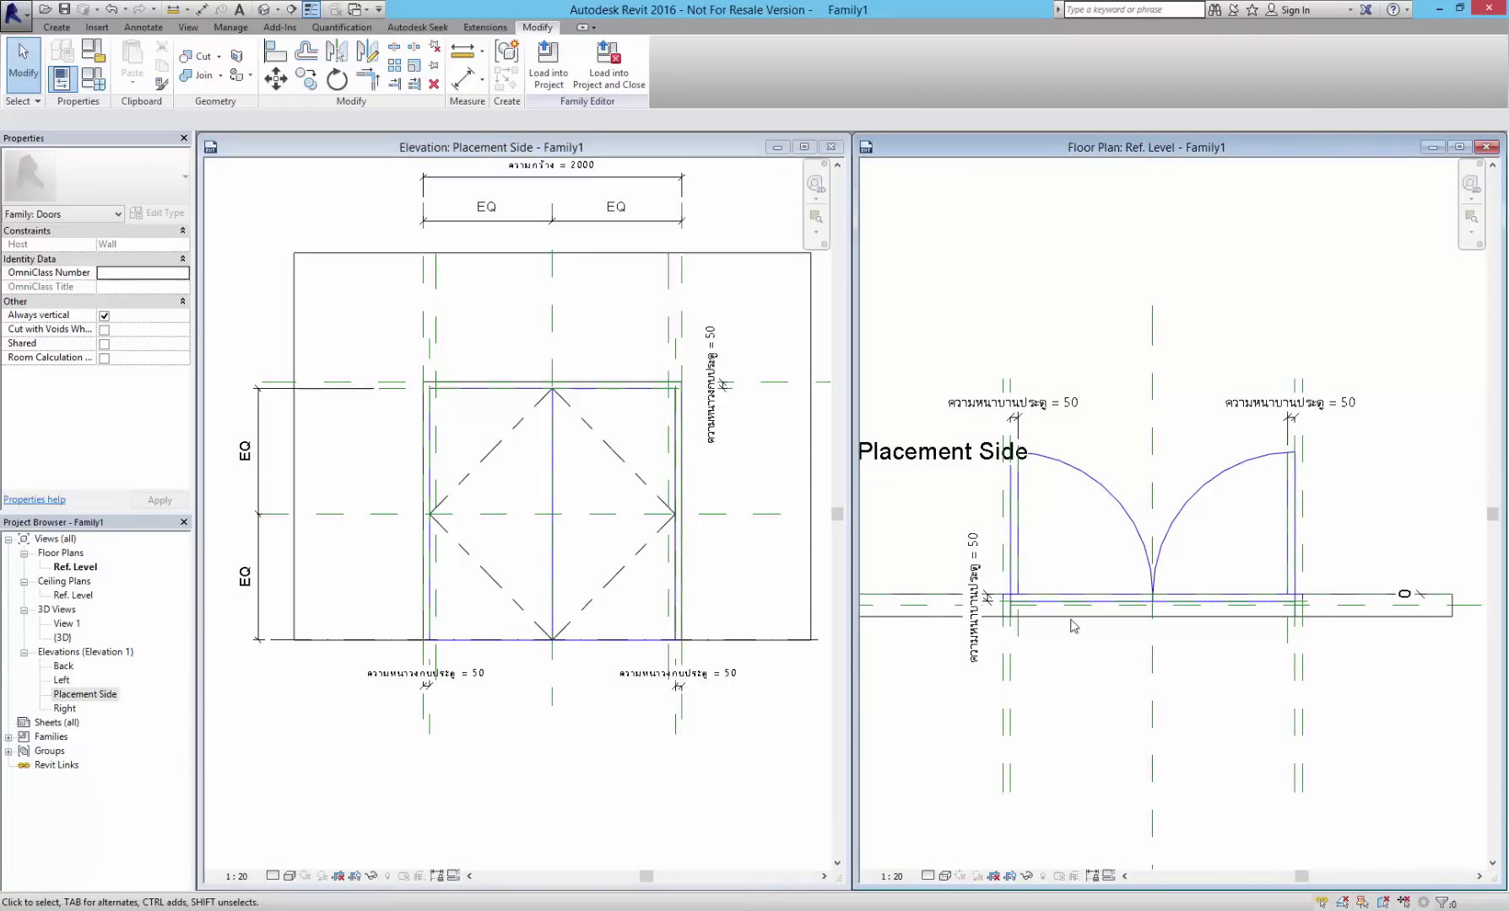
left_click(70, 29)
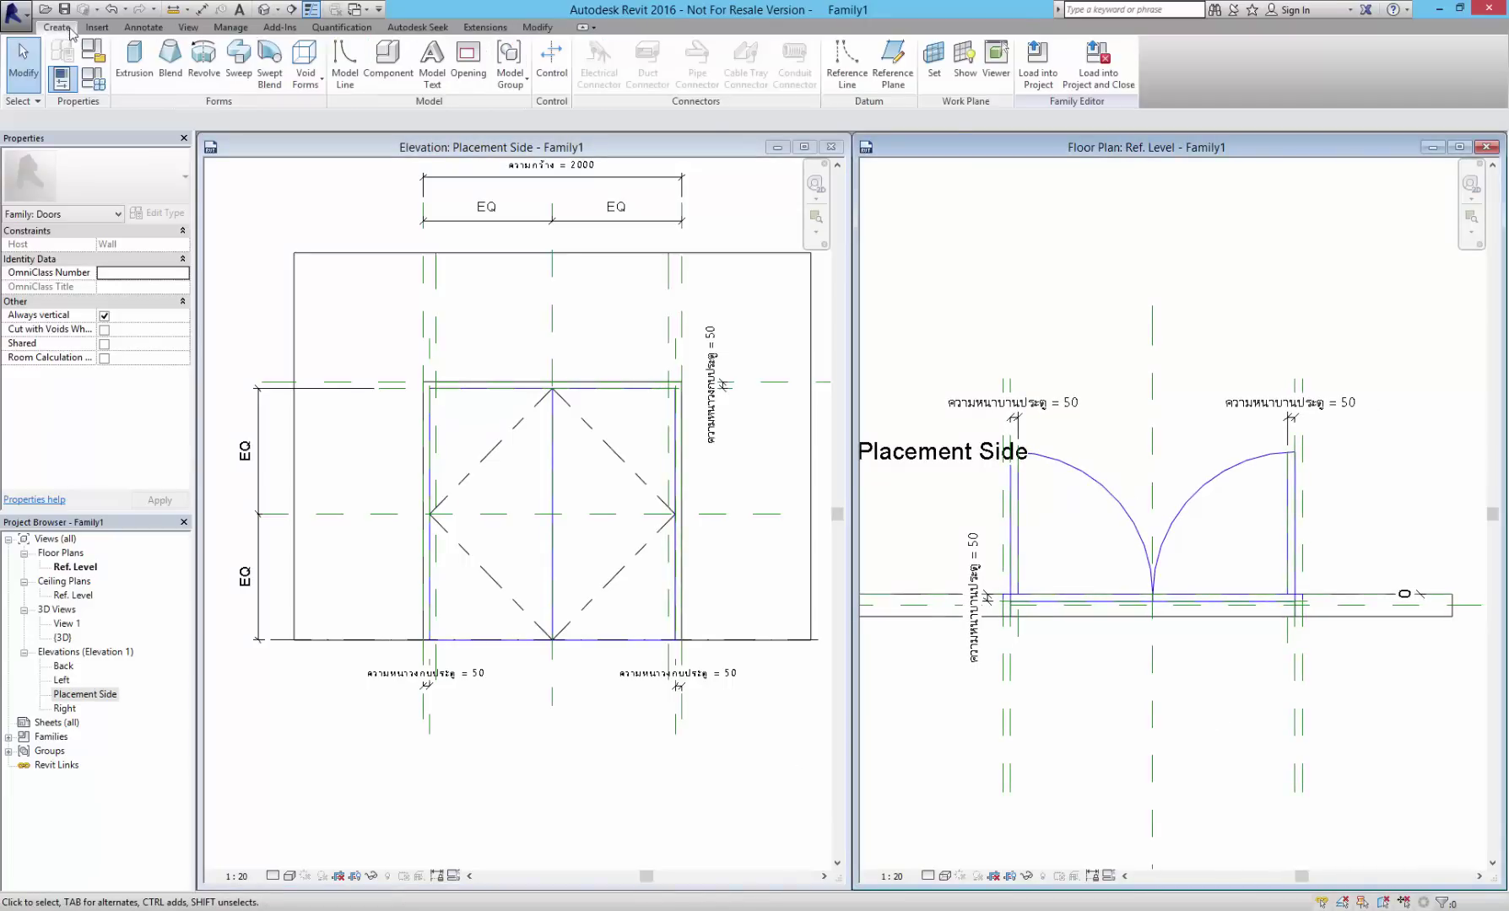
left_click(553, 81)
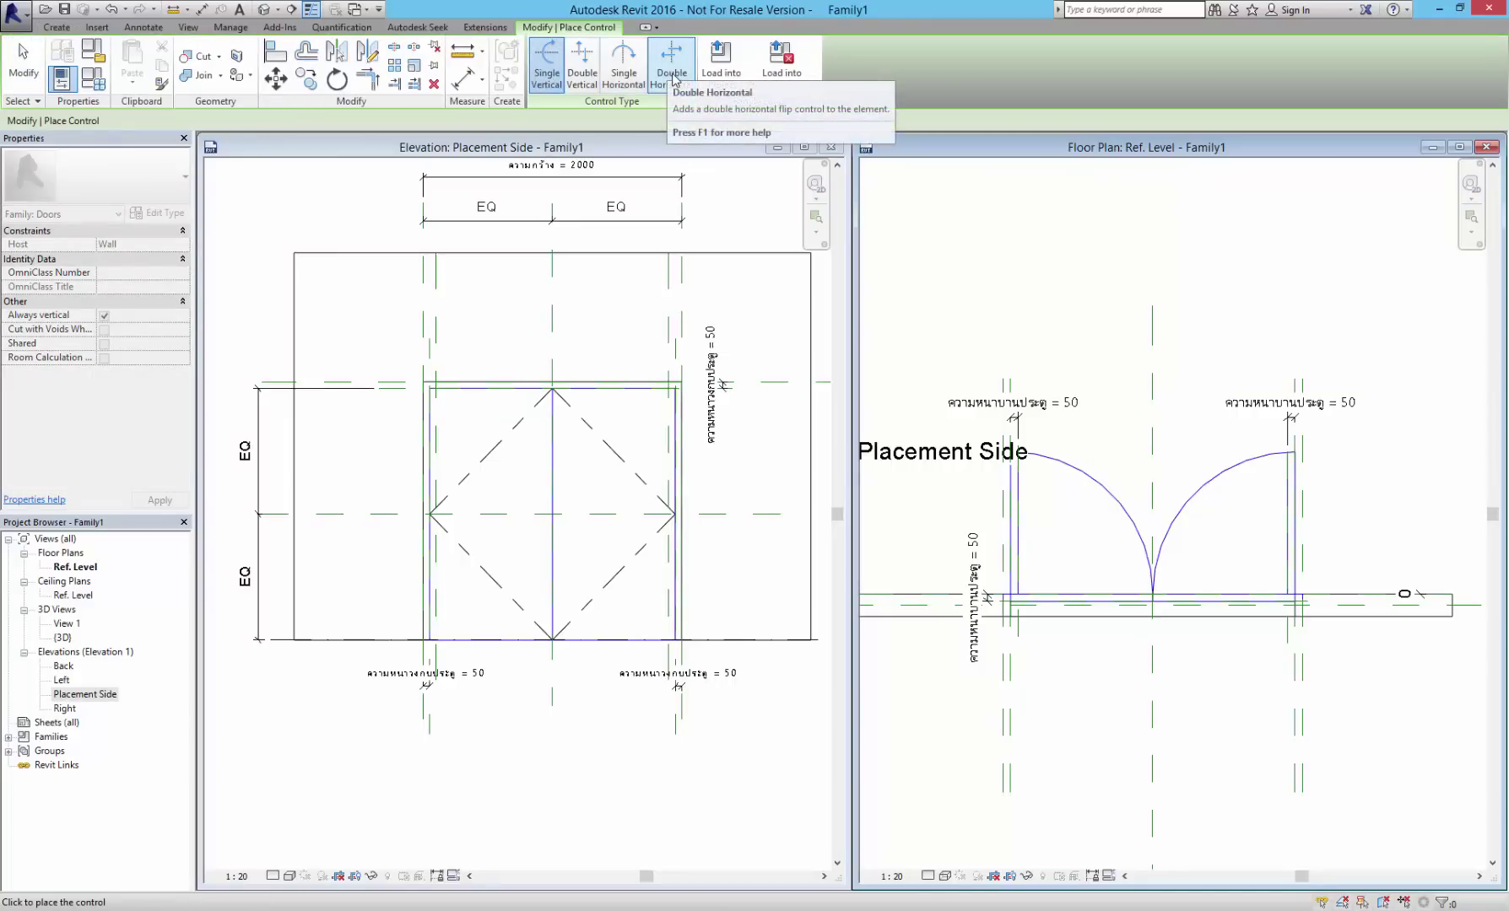
left_click(582, 66)
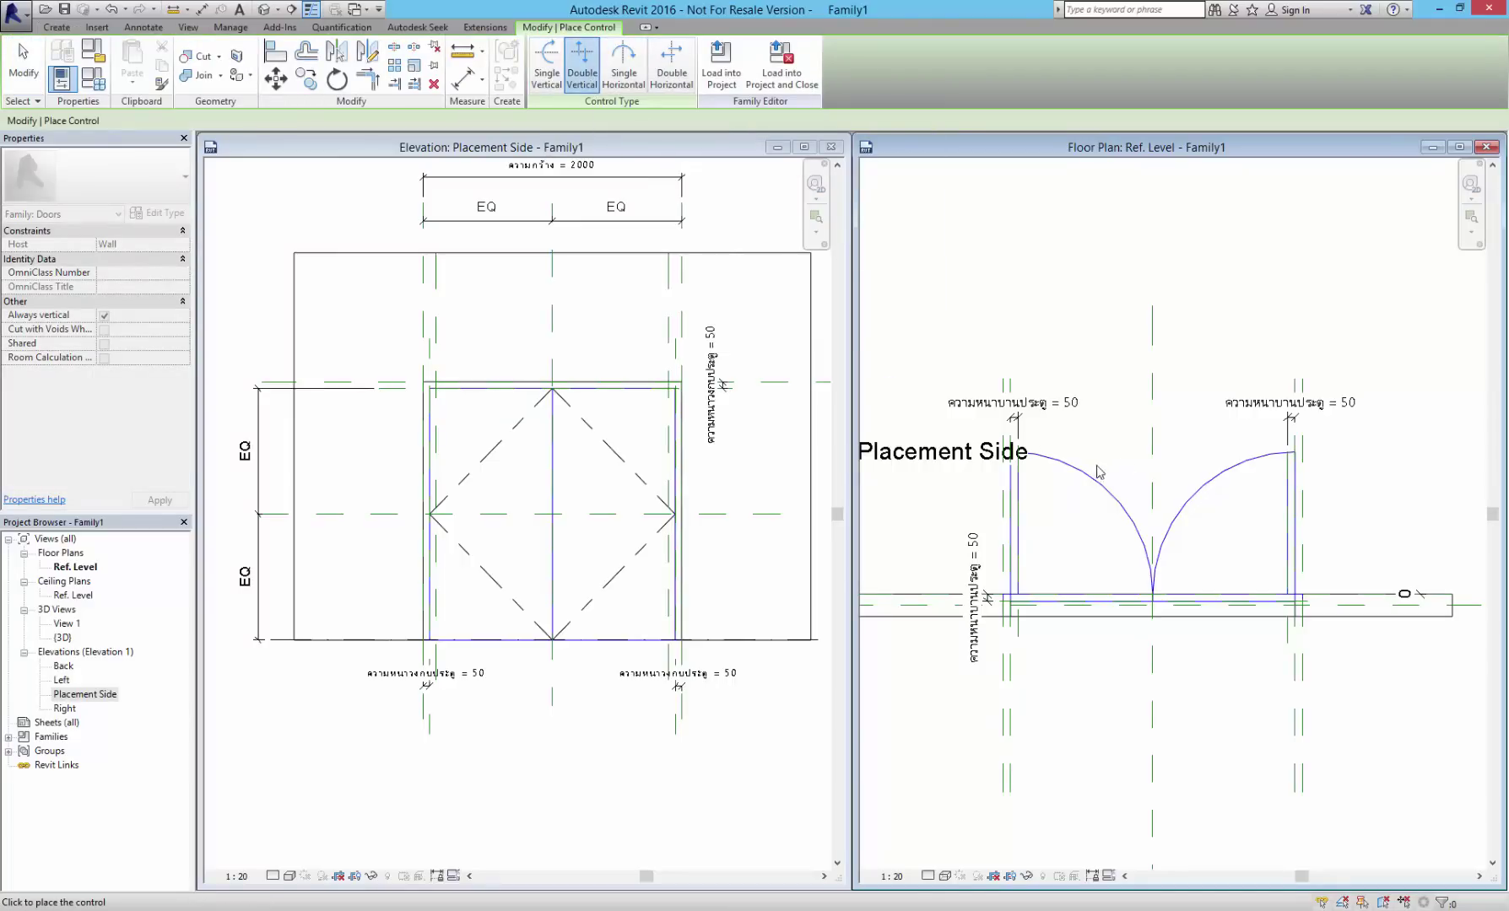
left_click(1151, 422)
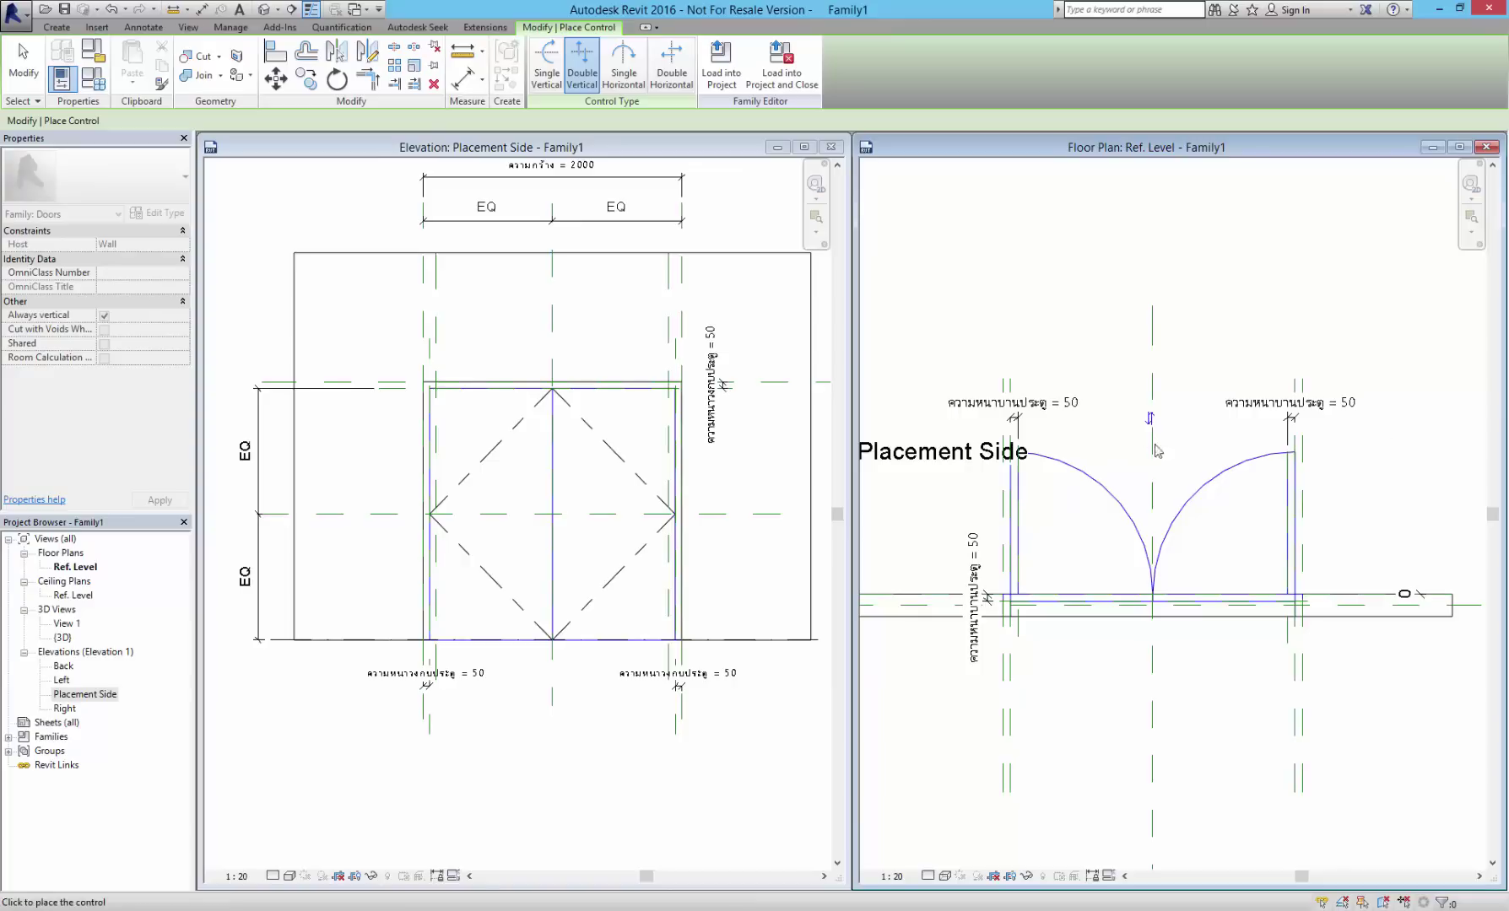
left_click(680, 80)
left_click(1172, 421)
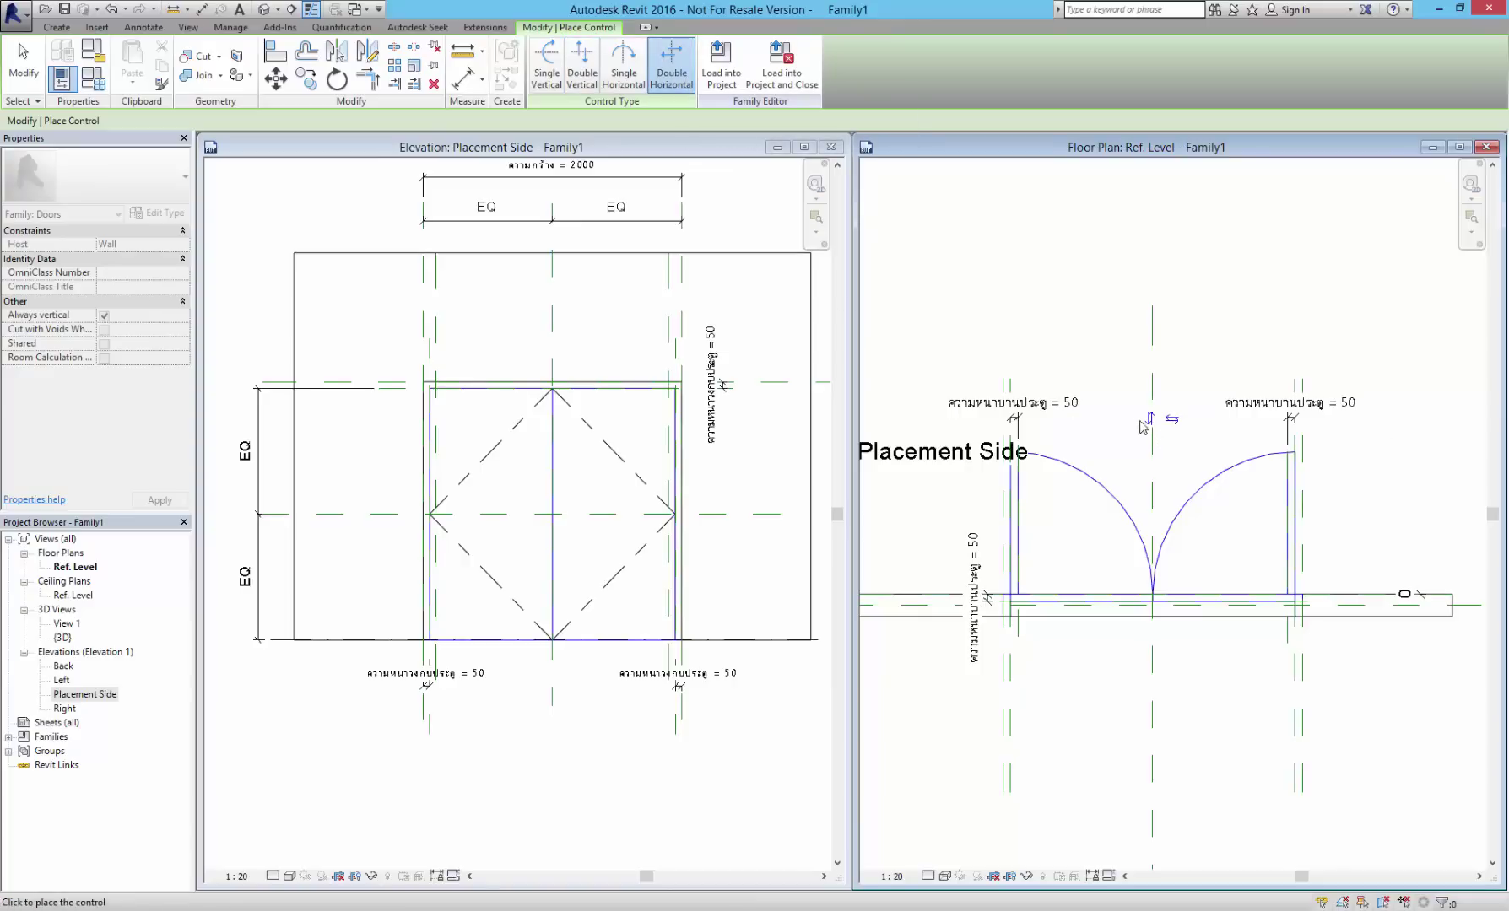
key("Escape")
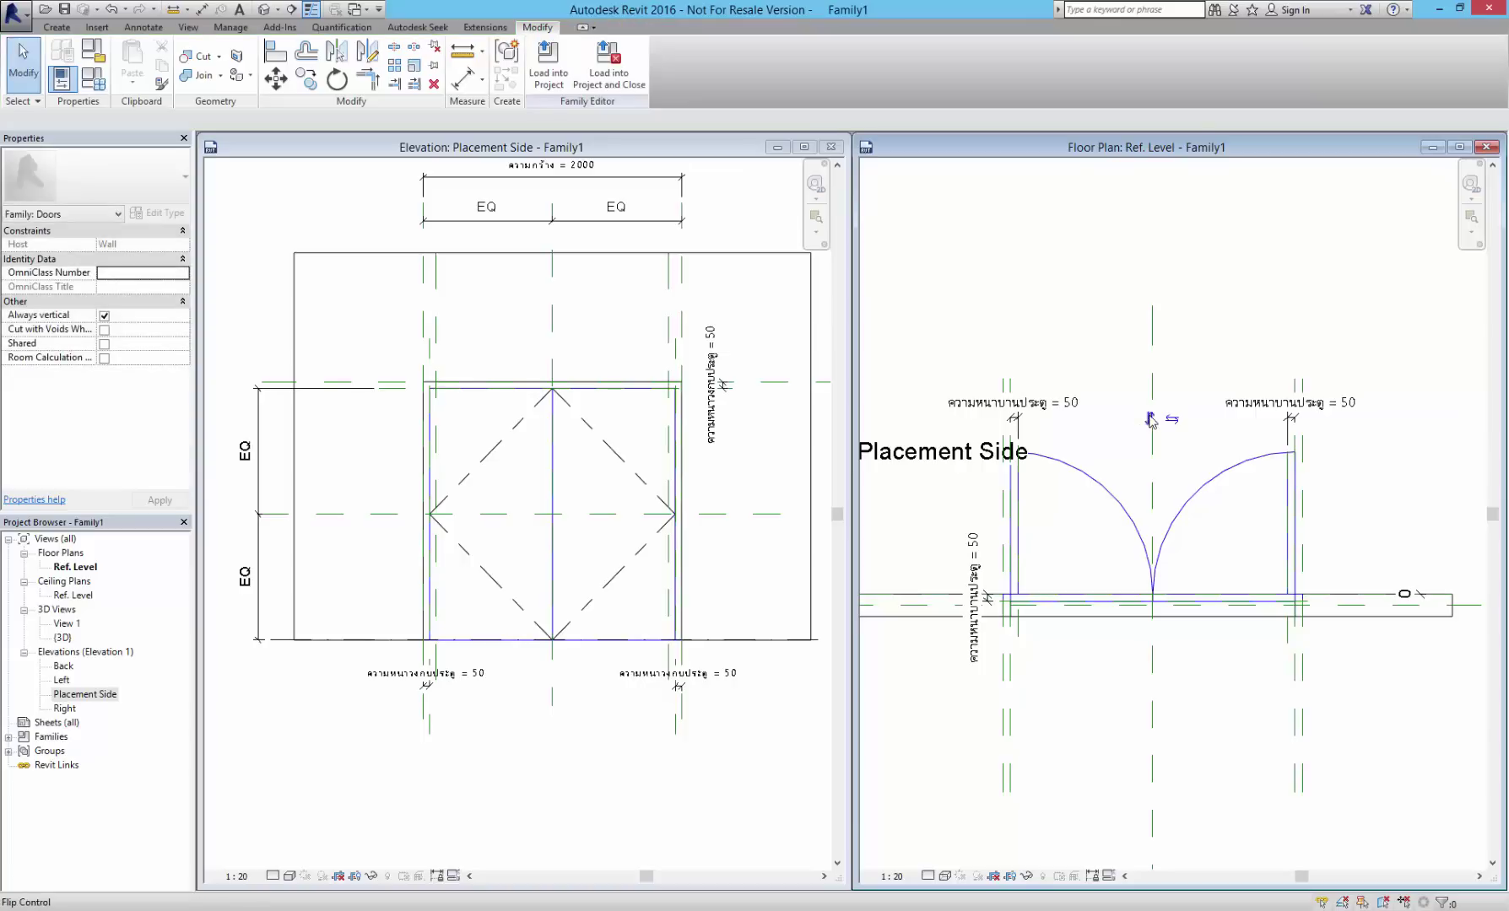
- Drag both flip controls slightly lower so they sit side by side
left_click(1149, 418)
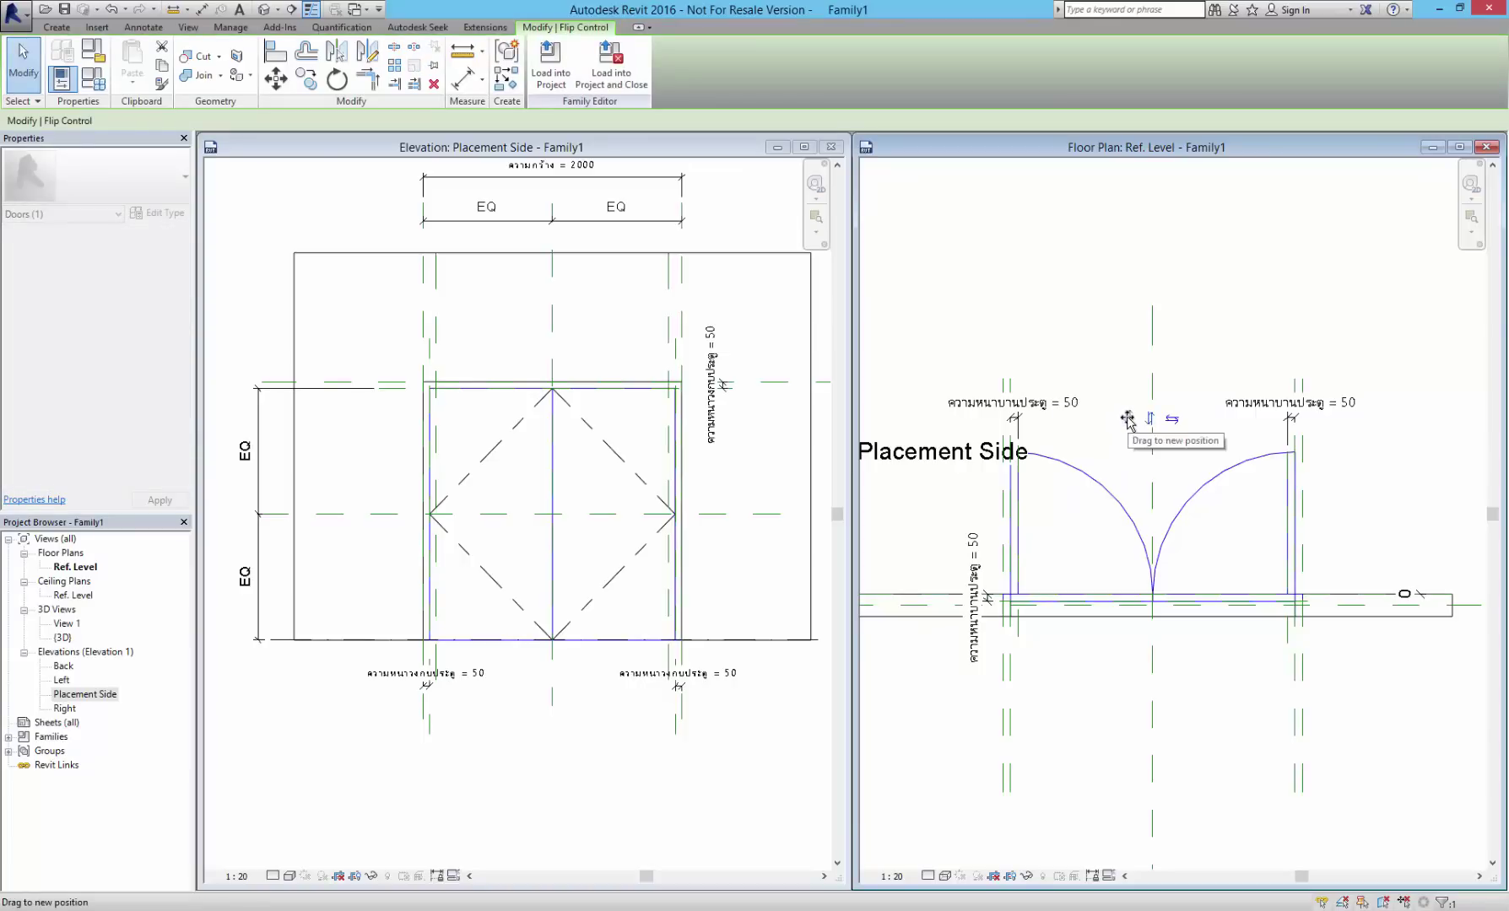
left_click(1199, 379)
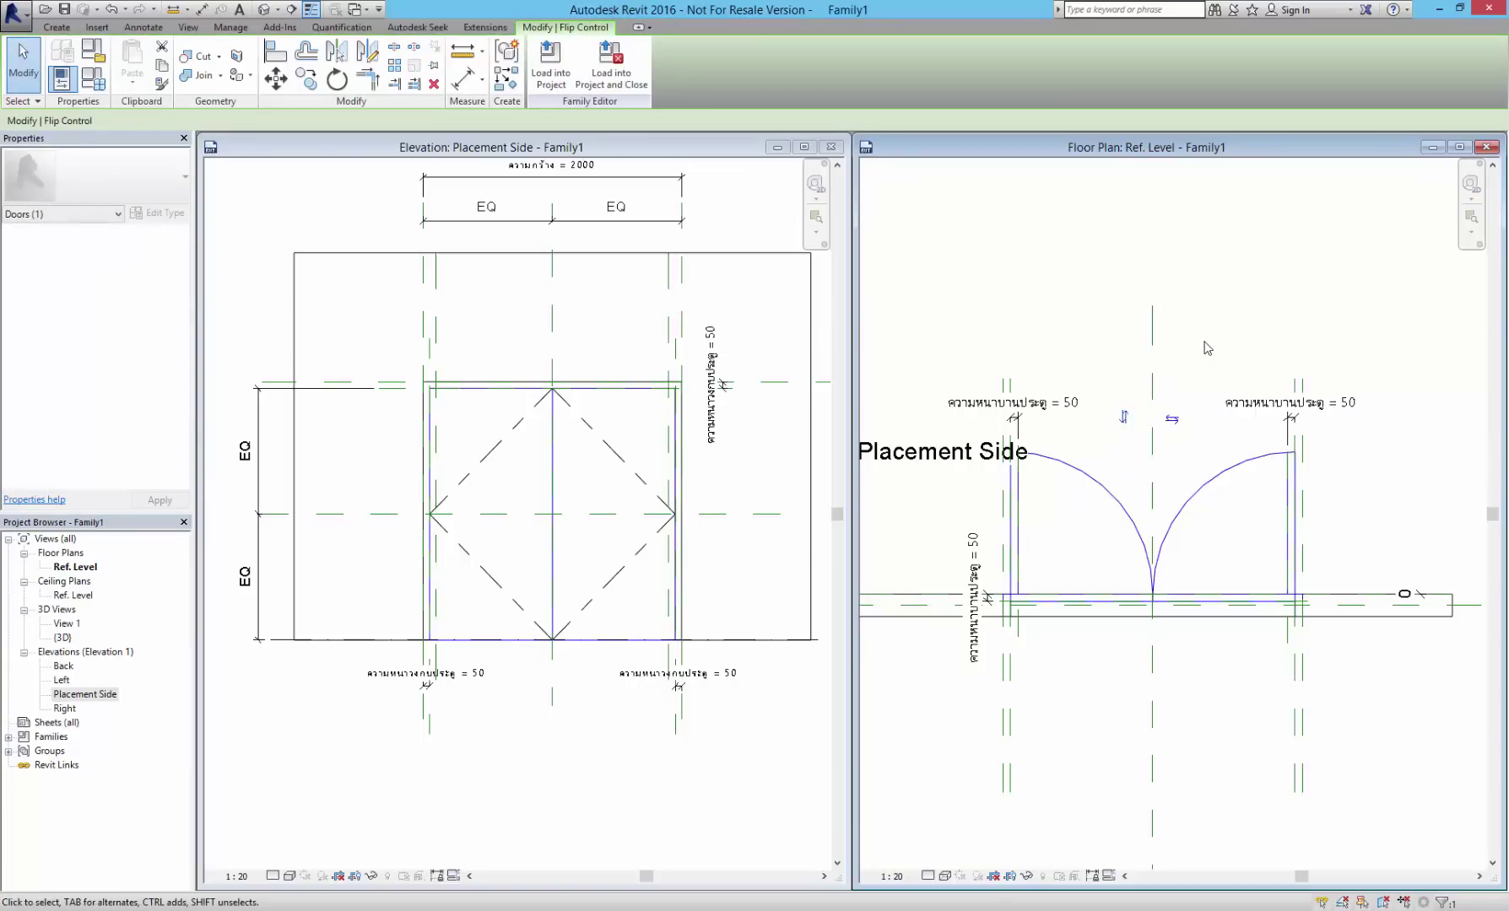
left_click(1176, 421)
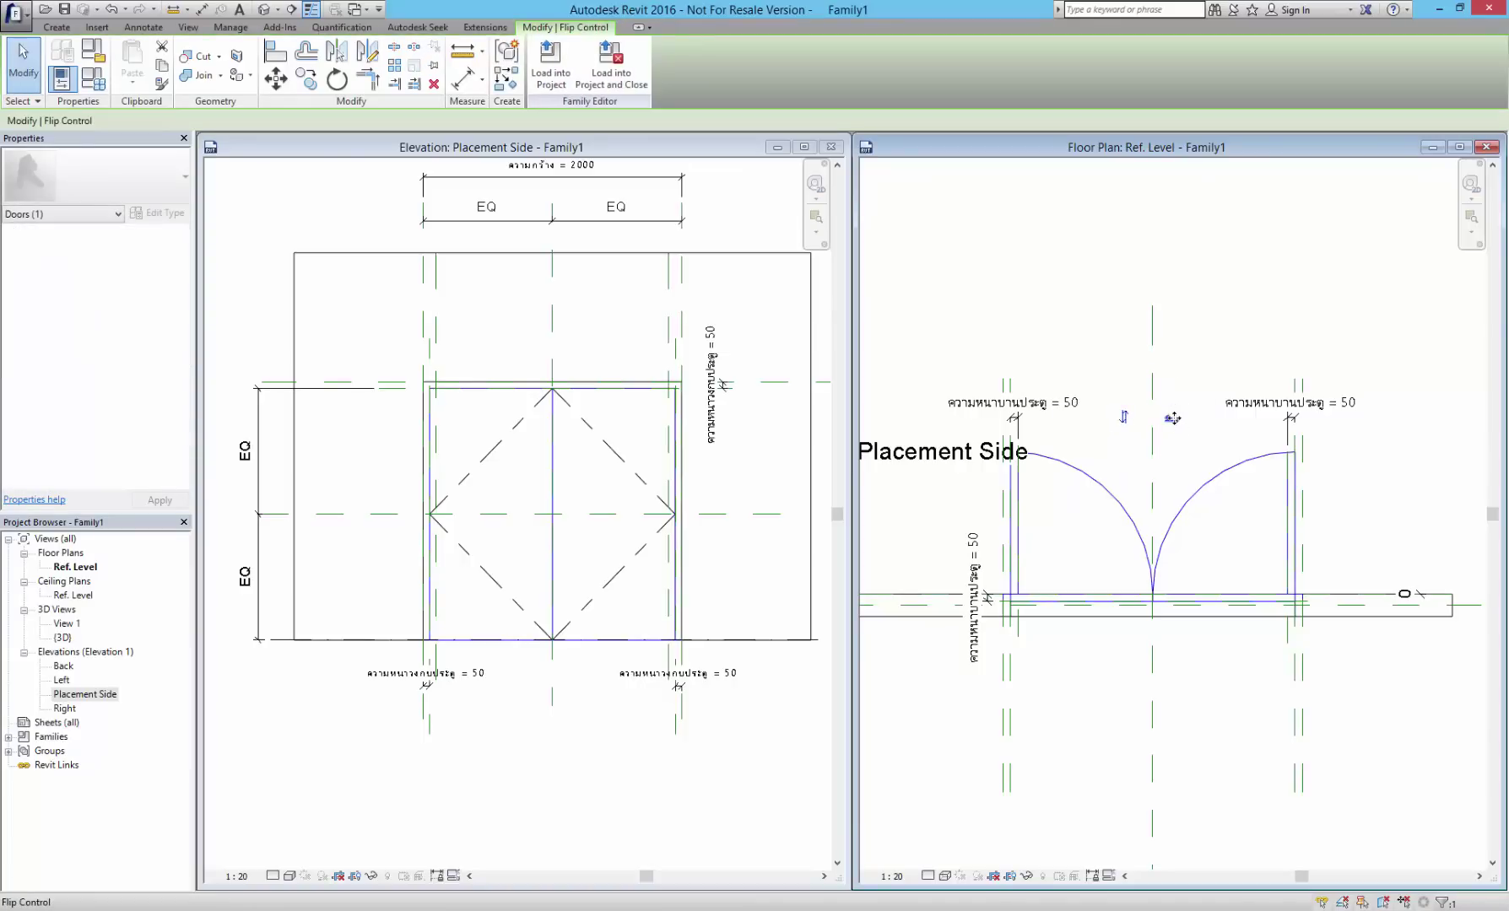
left_click_drag(1177, 422, 1182, 458)
left_click(1125, 415)
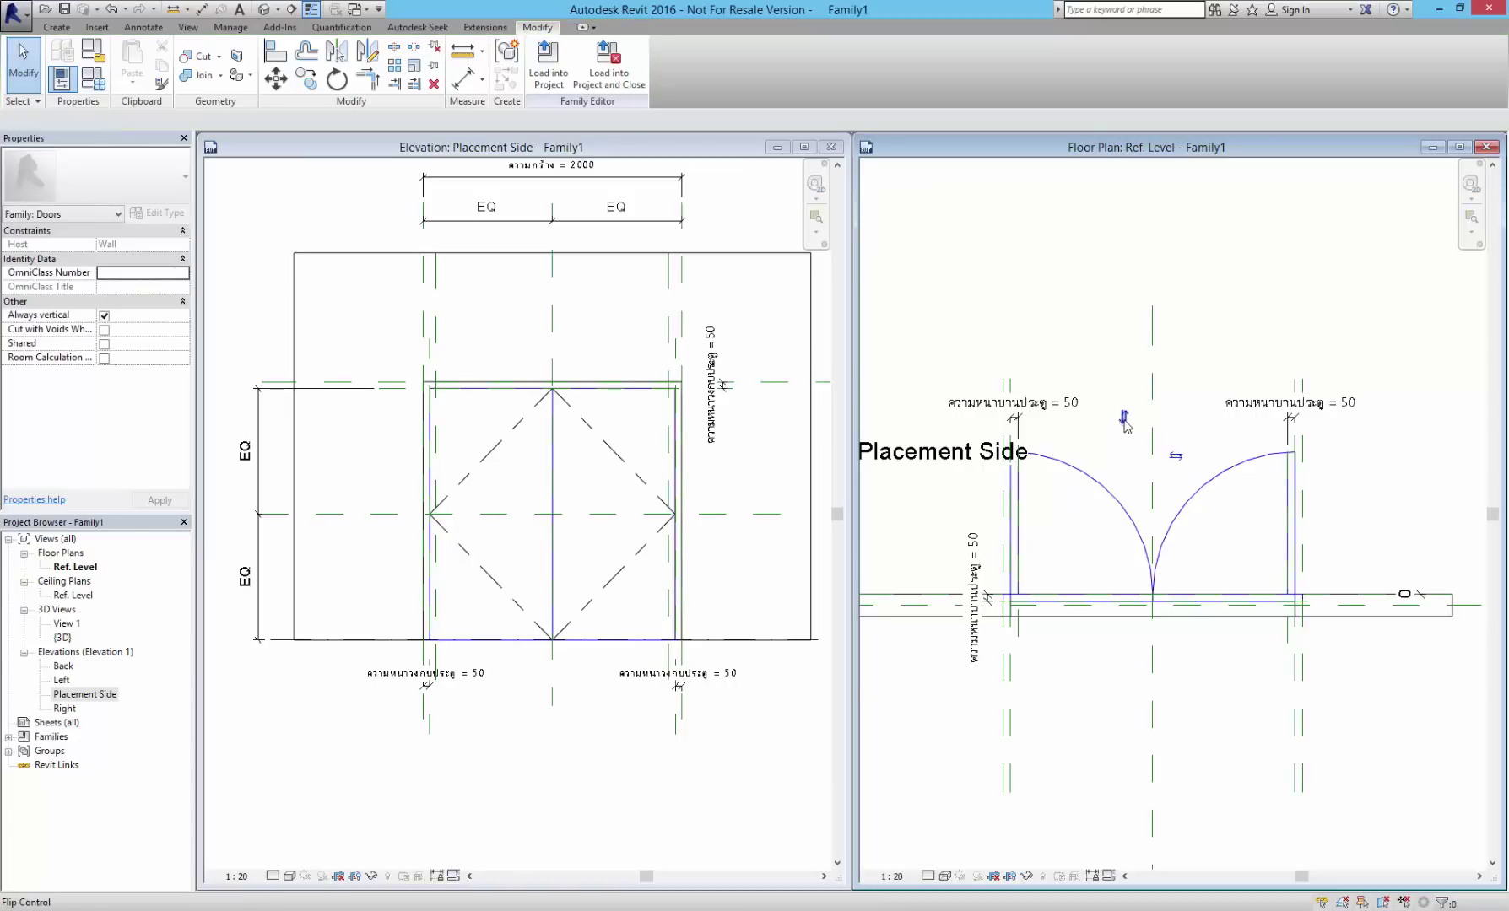
left_click(1124, 417)
left_click_drag(1124, 417, 1125, 456)
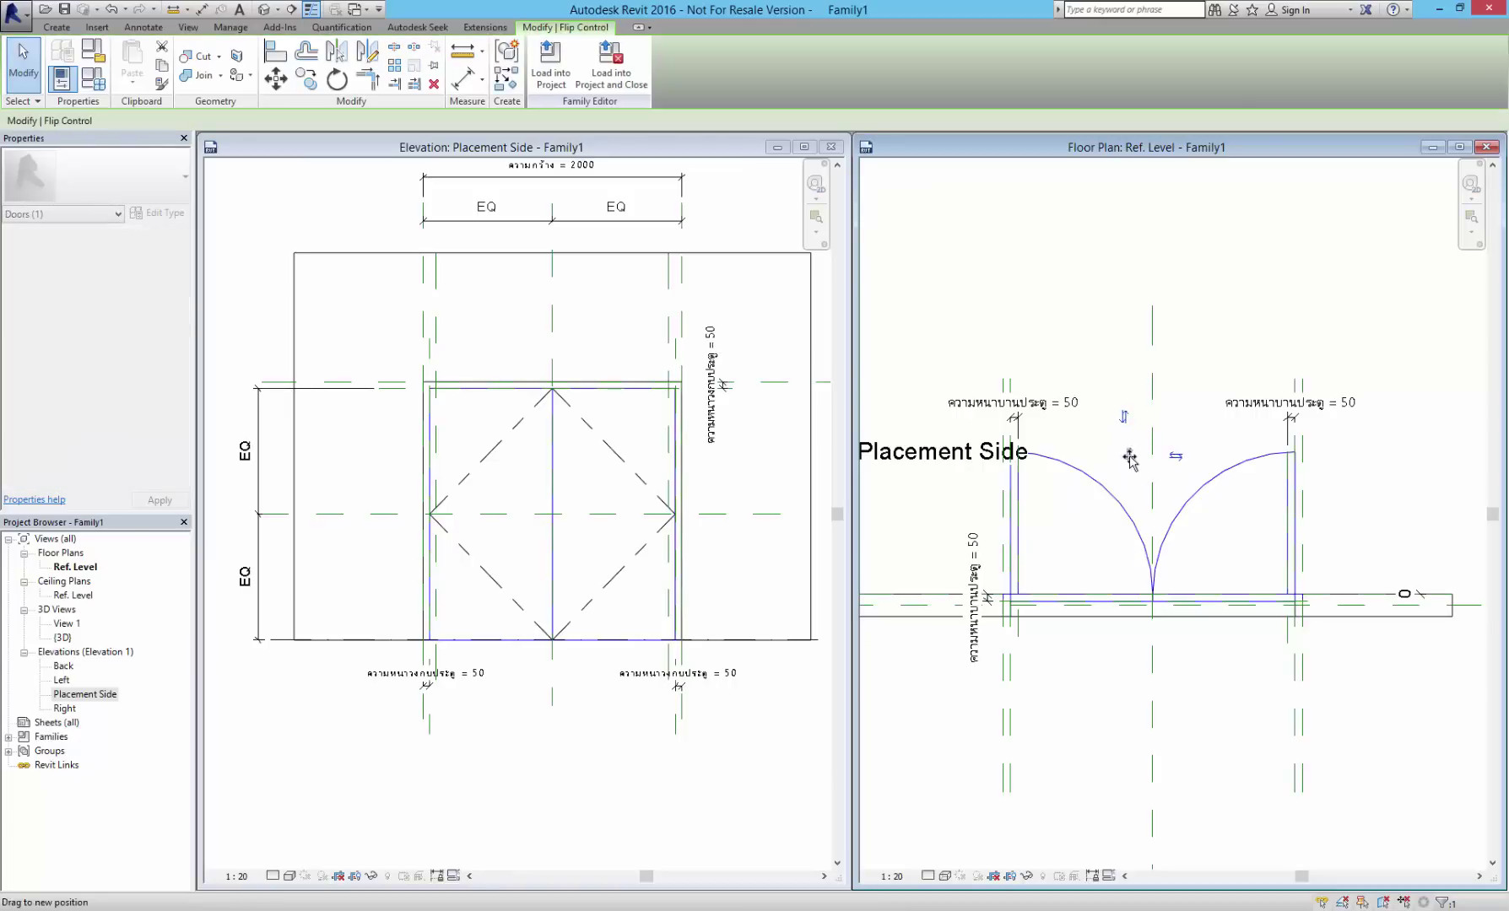
left_click(1184, 409)
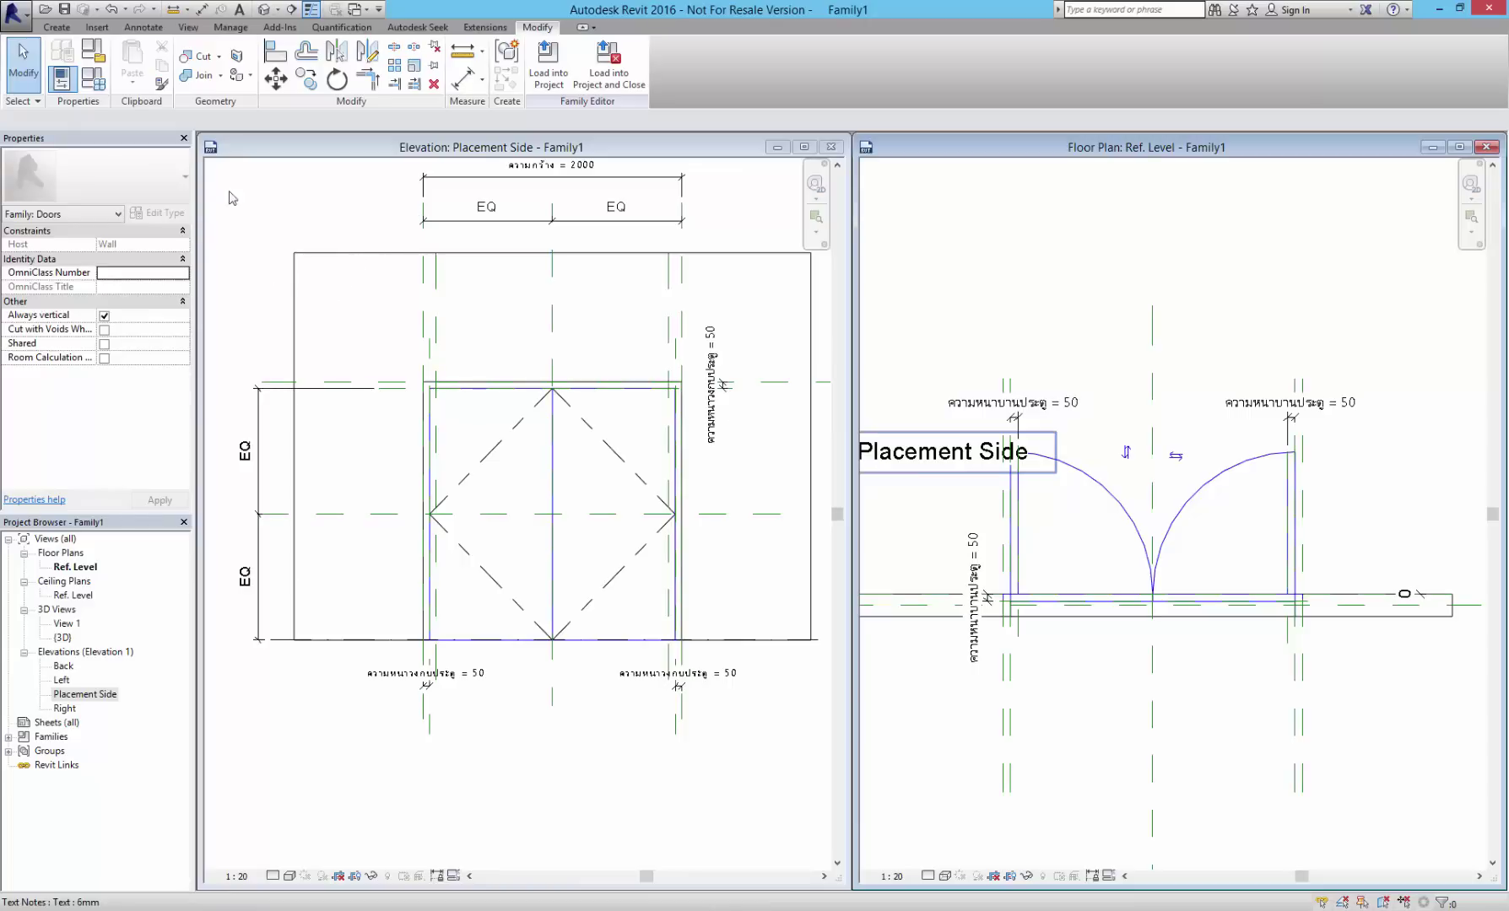
- Create a new door type named '2000 x 2000 mm'
left_click(93, 80)
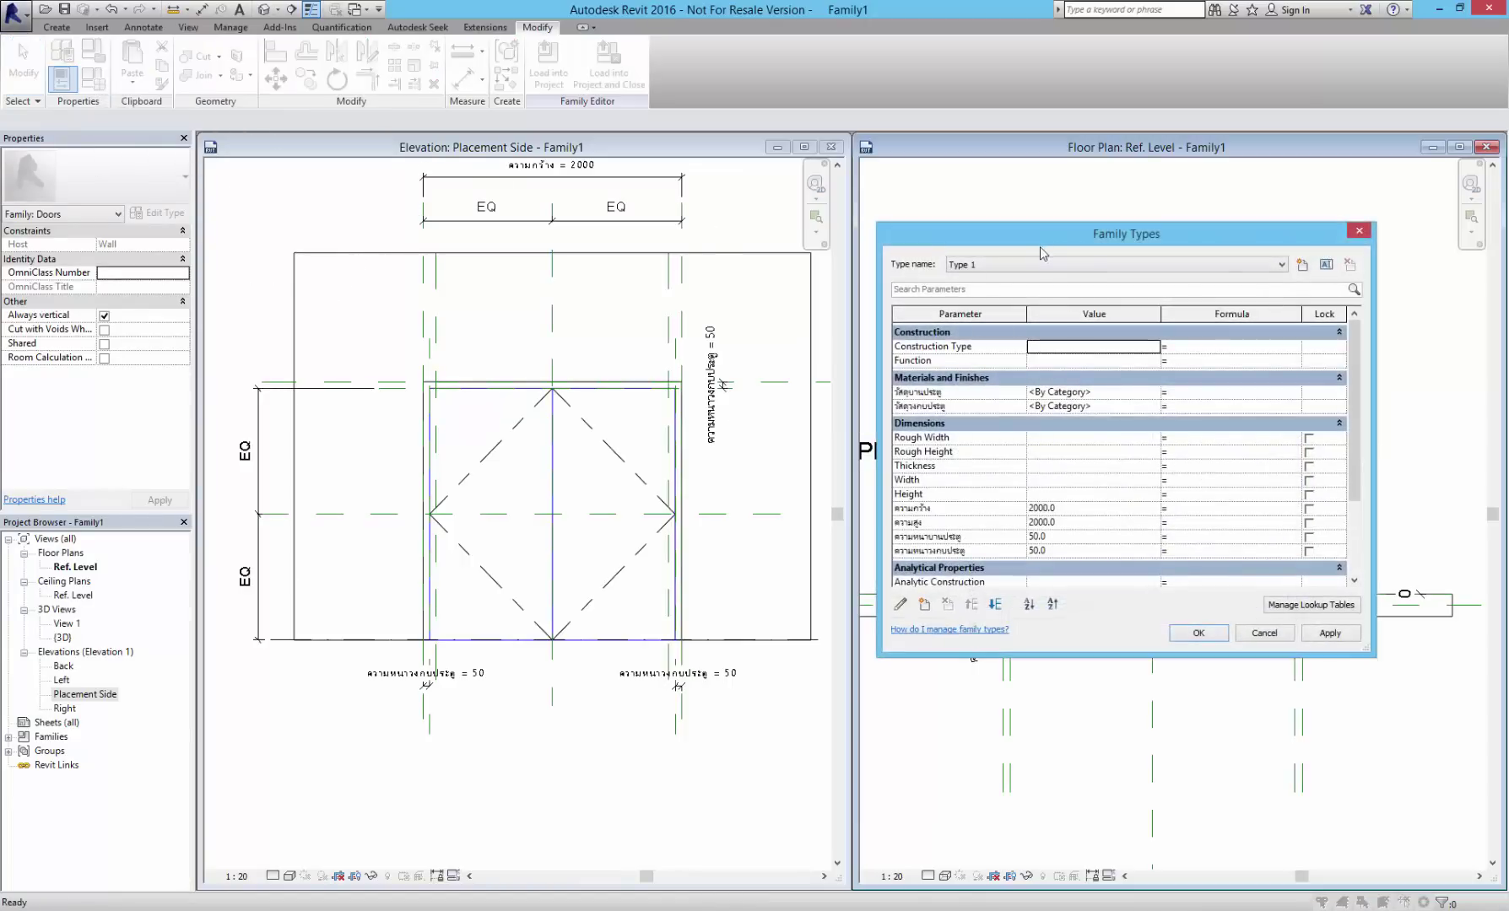
left_click_drag(1046, 234, 658, 221)
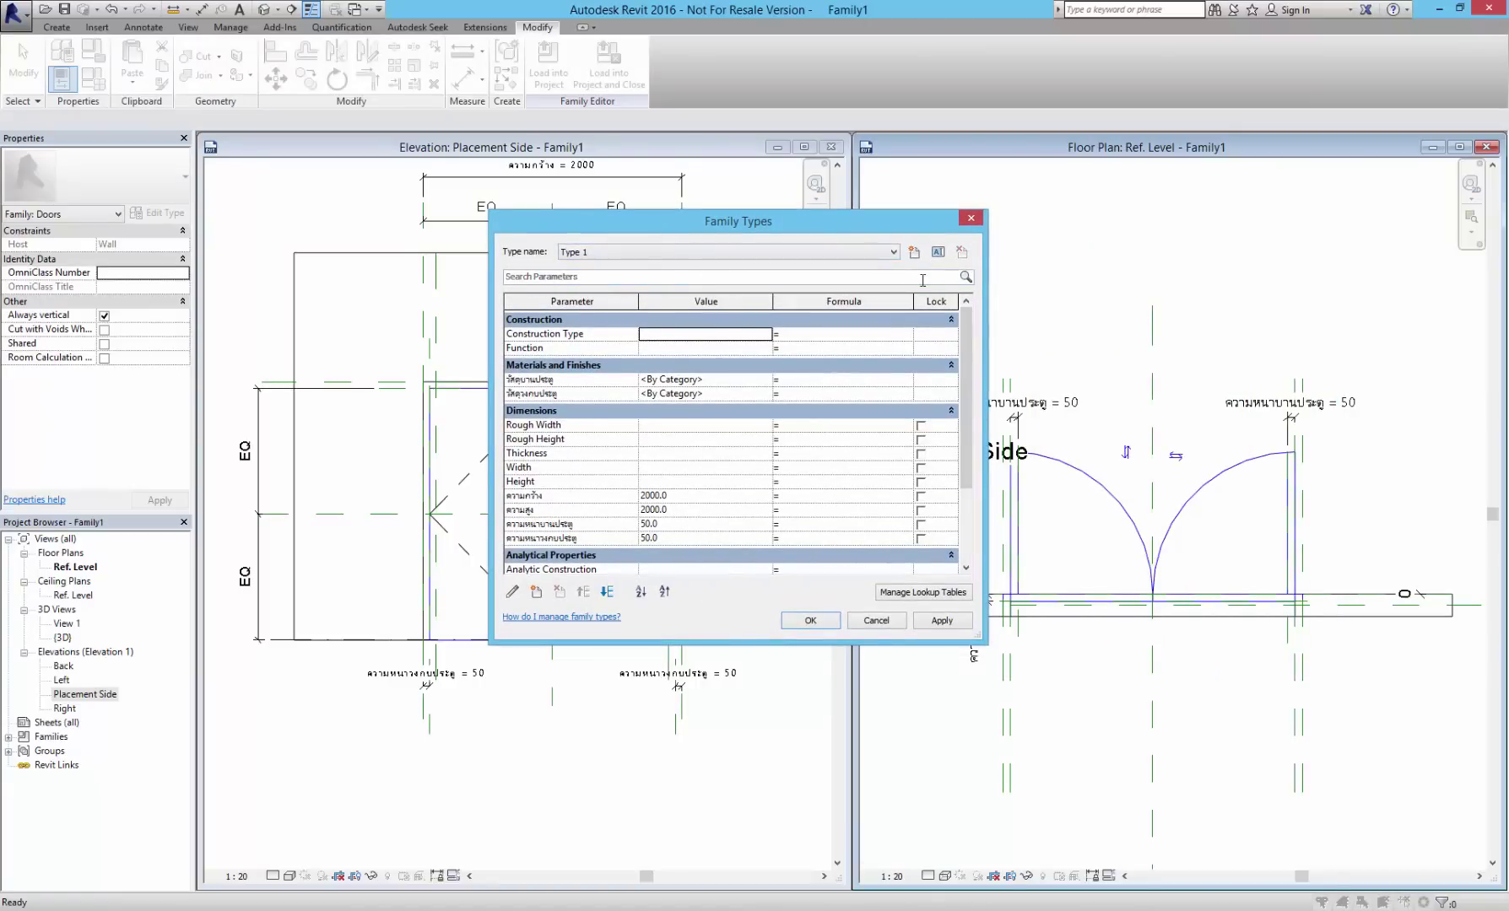
left_click(914, 252)
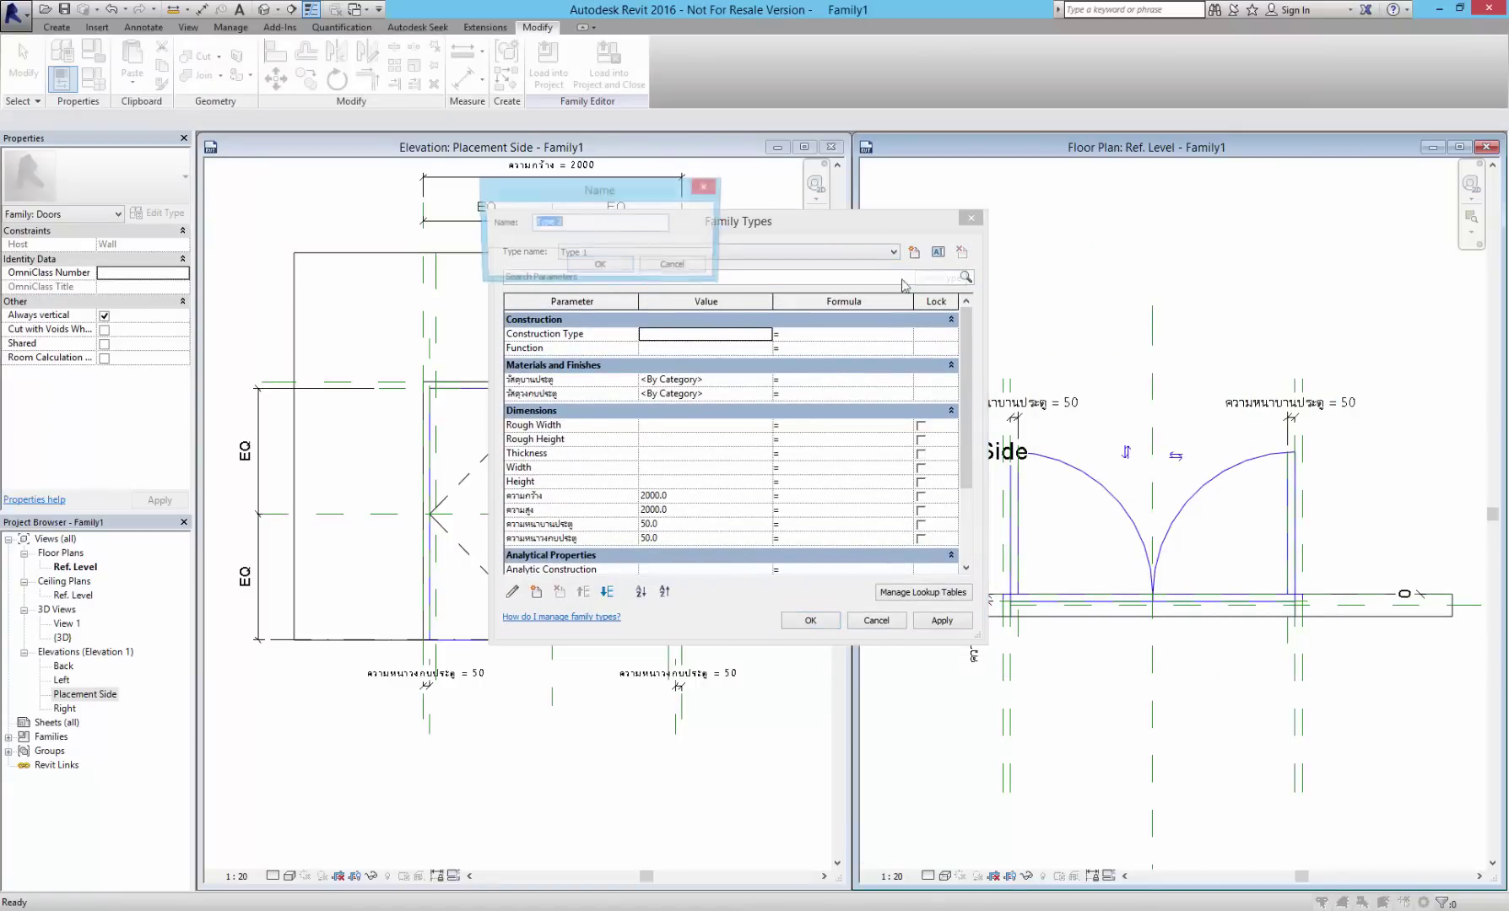
type("200")
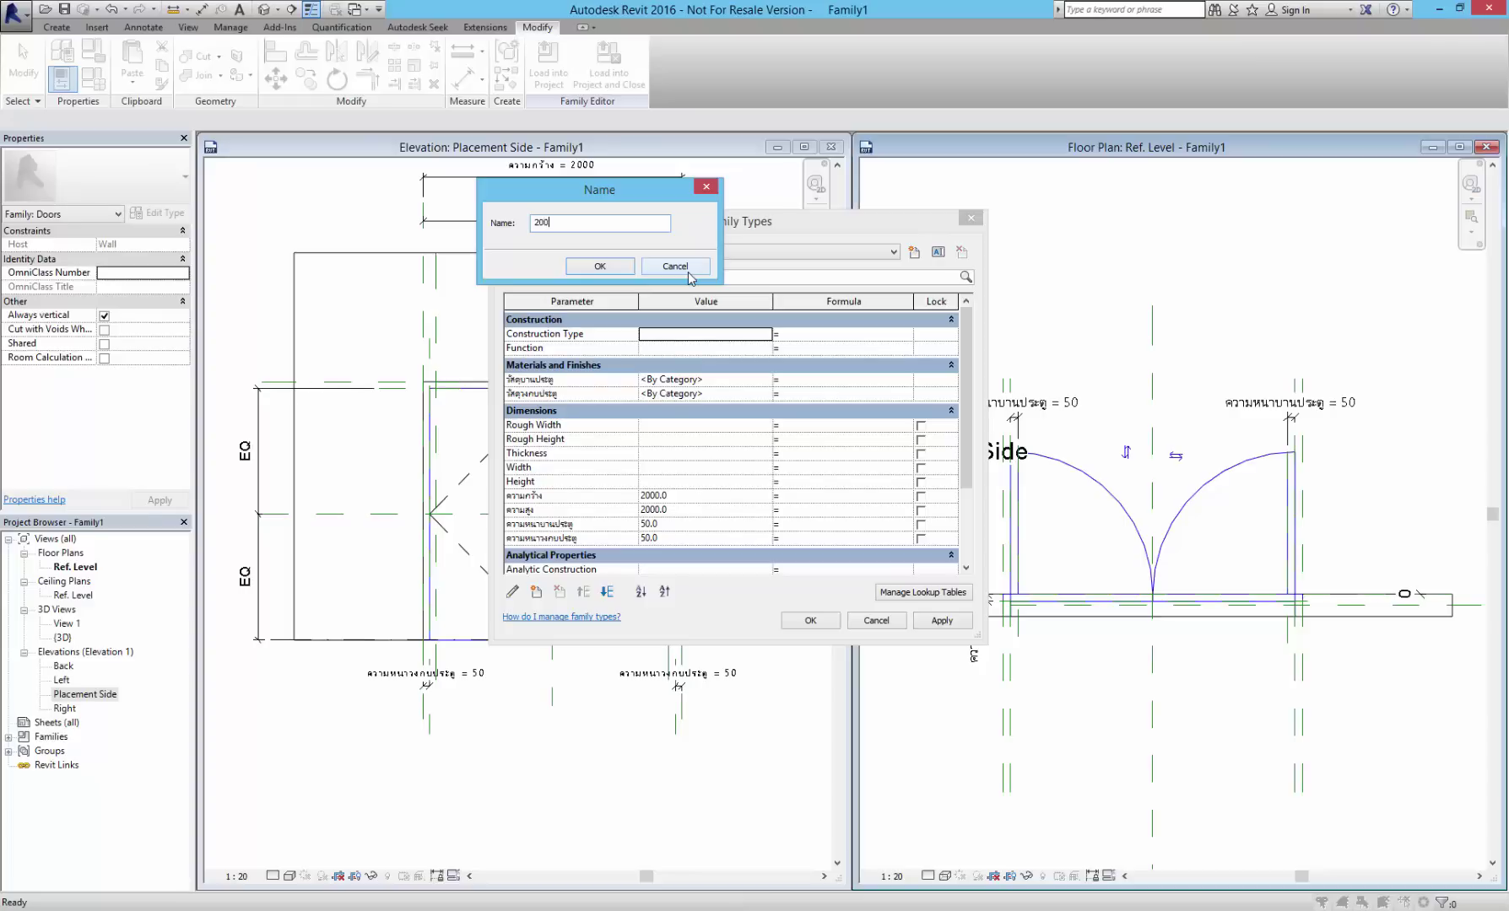
type("0 x")
type(" 100")
key("BackSpace")
key("BackSpace")
key("BackSpace")
type("2000 ")
type("mm")
left_click(601, 267)
left_click(915, 253)
left_click(667, 266)
- Rename Type 1 to '1800 x 2000 mm' and set its width to 1800
left_click(693, 286)
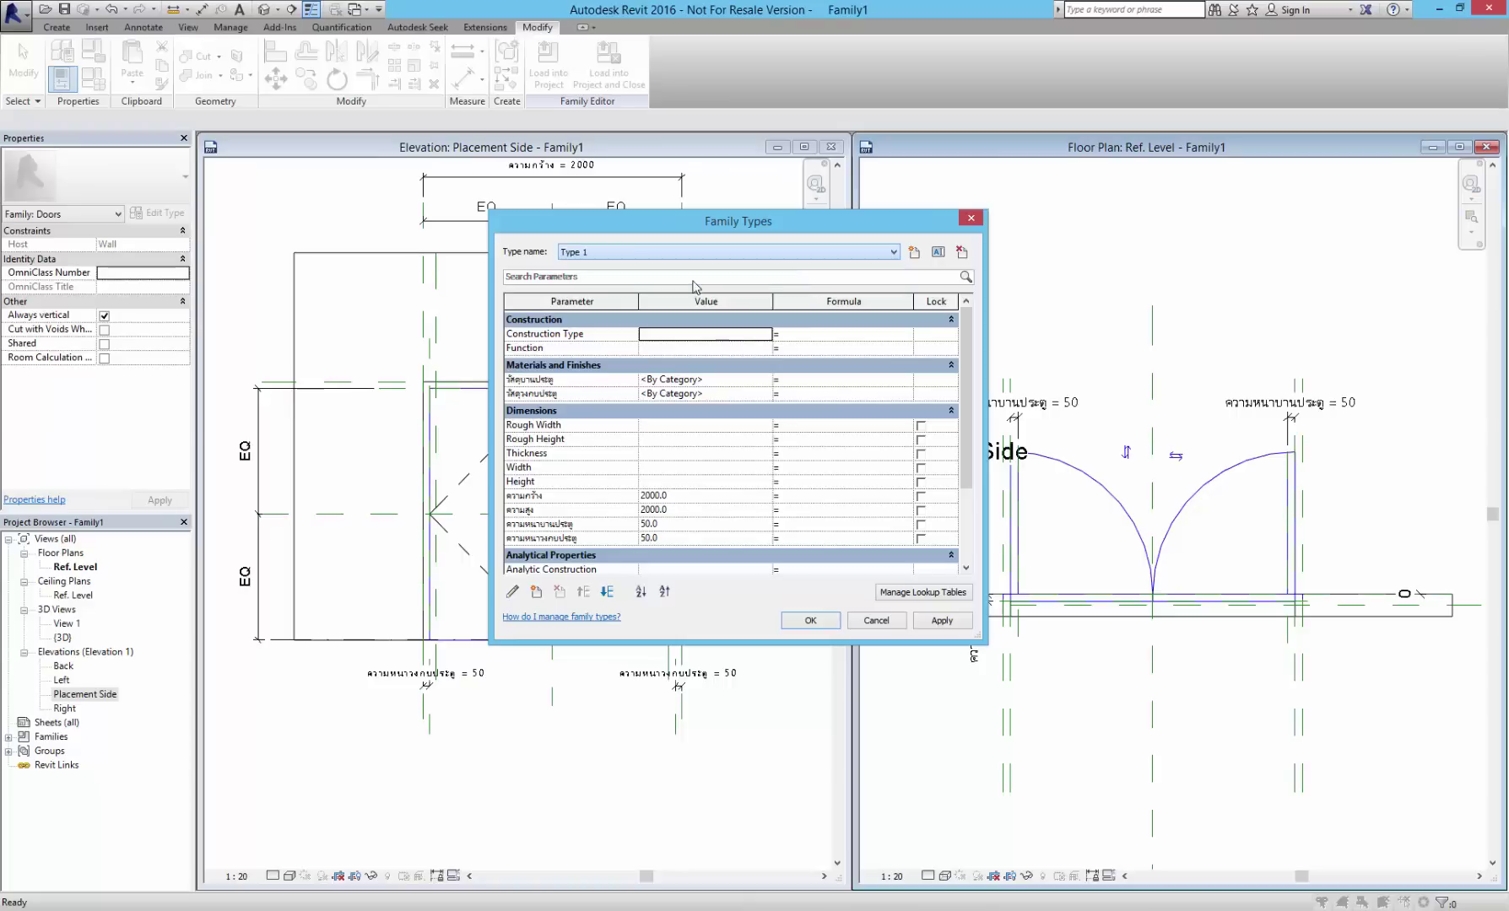
left_click(937, 252)
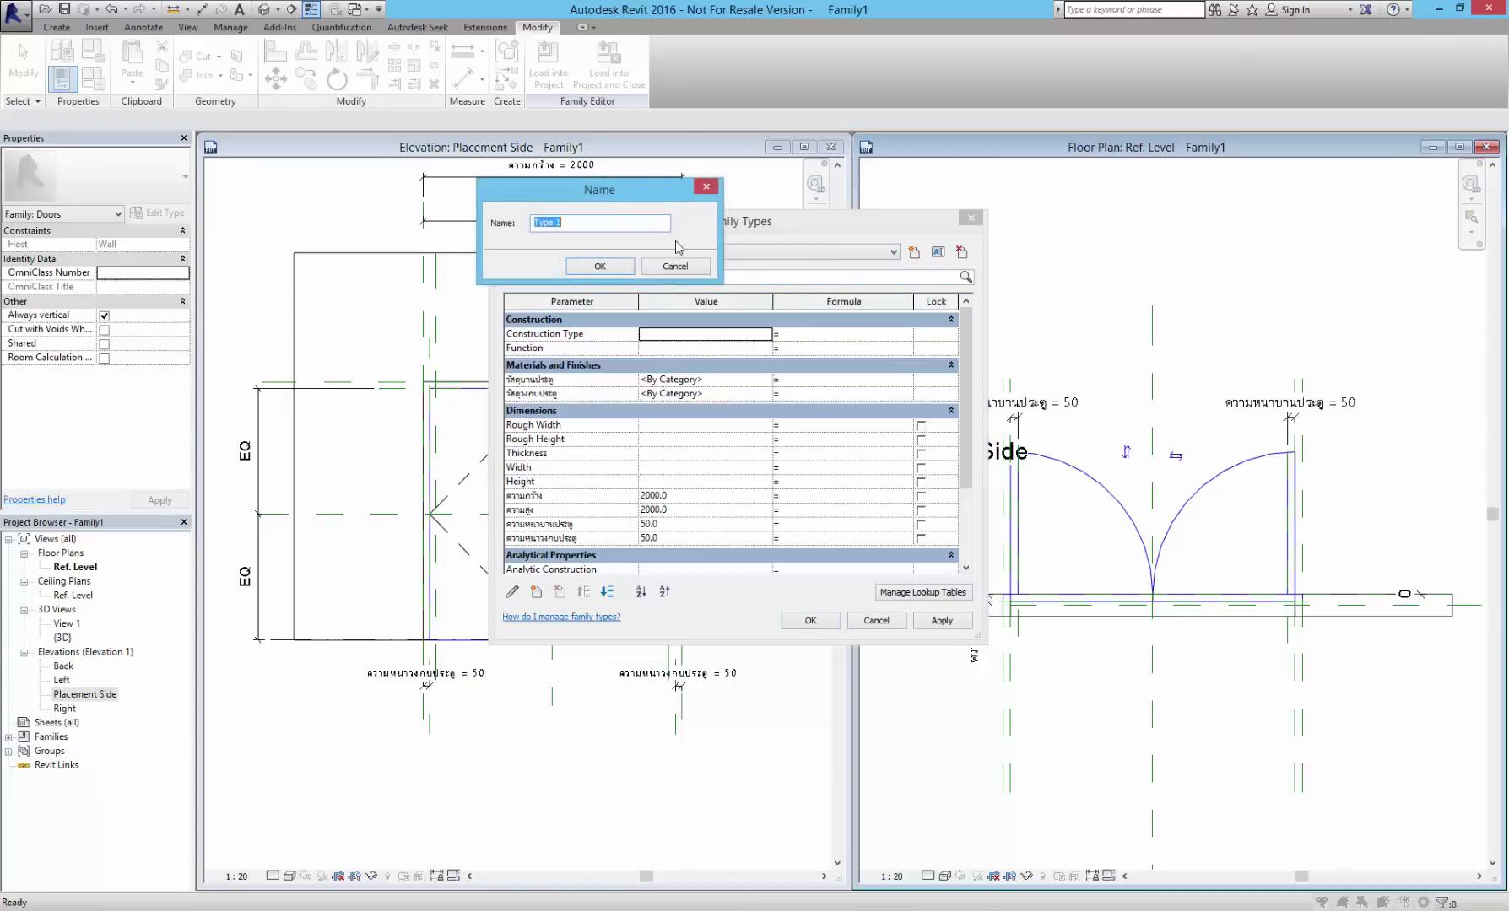
type("1")
type("2000")
left_click(602, 269)
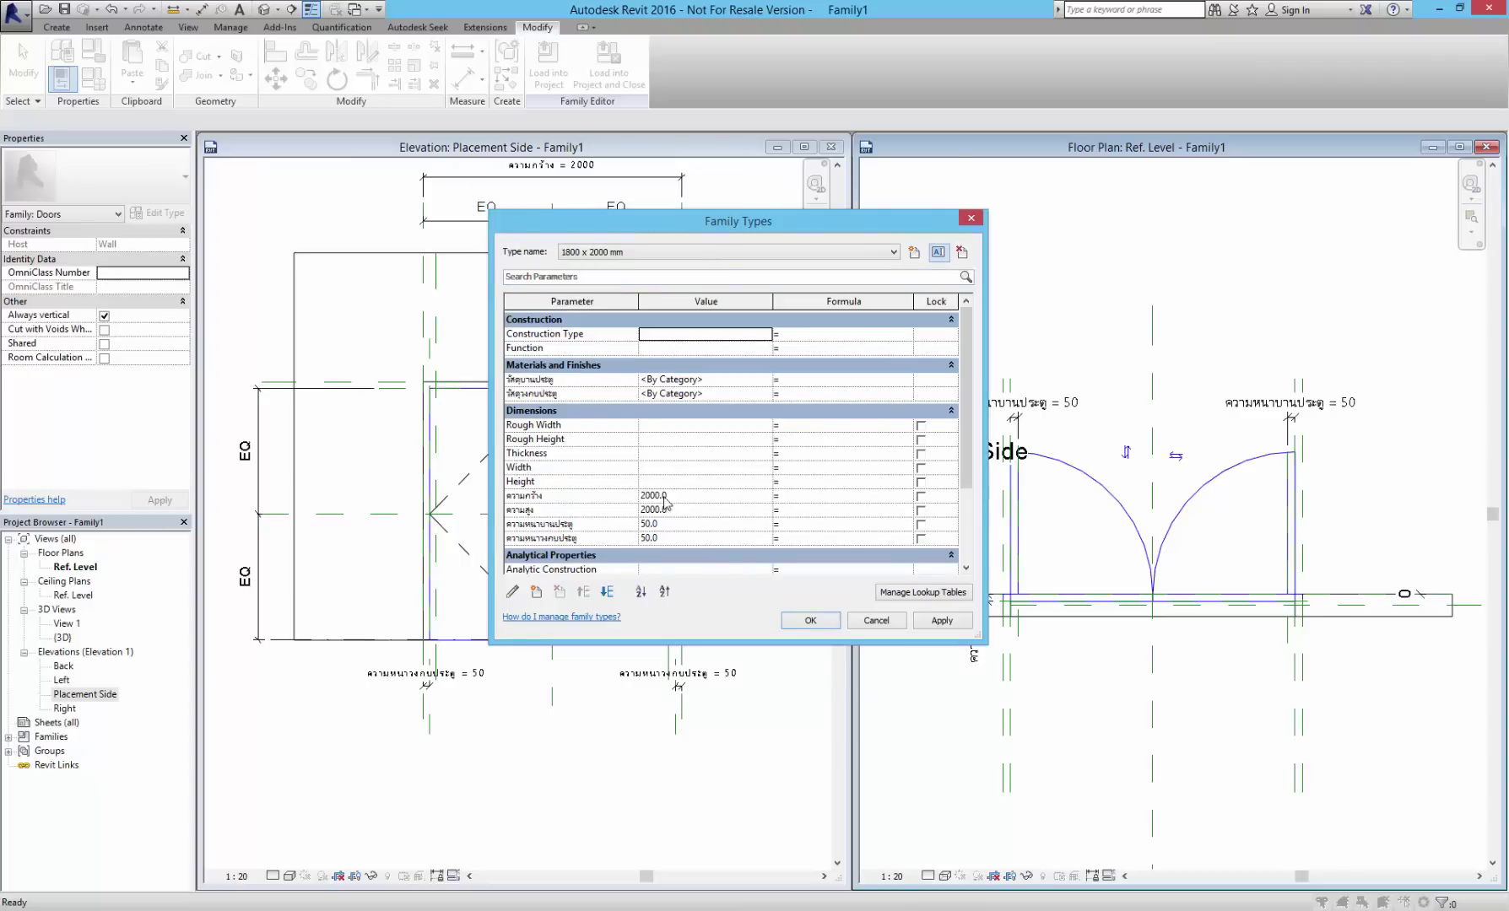
left_click(692, 496)
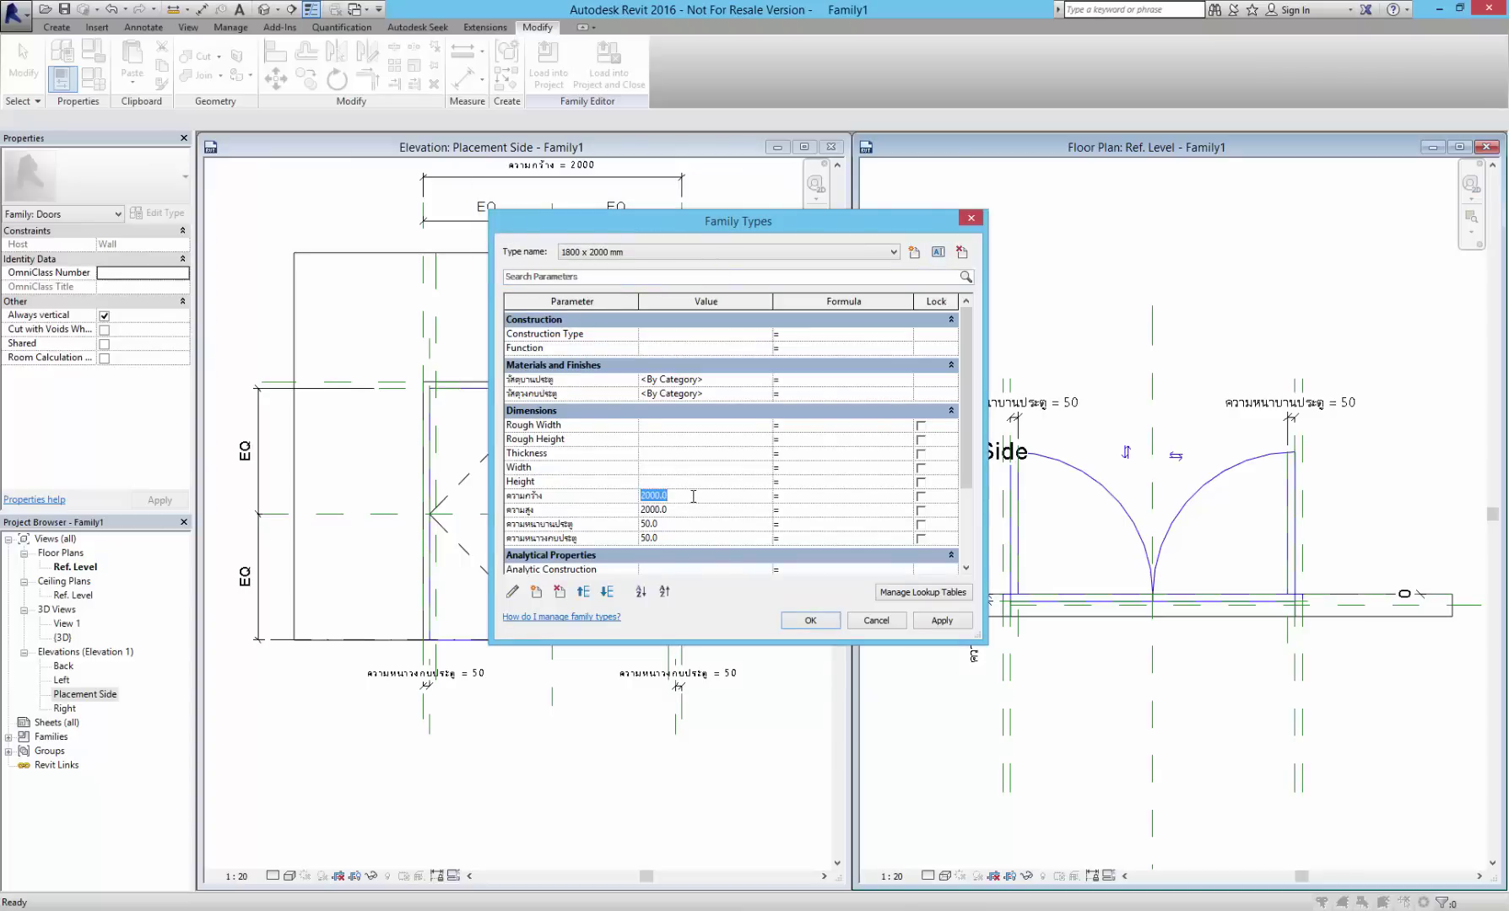
type("1800")
left_click(941, 620)
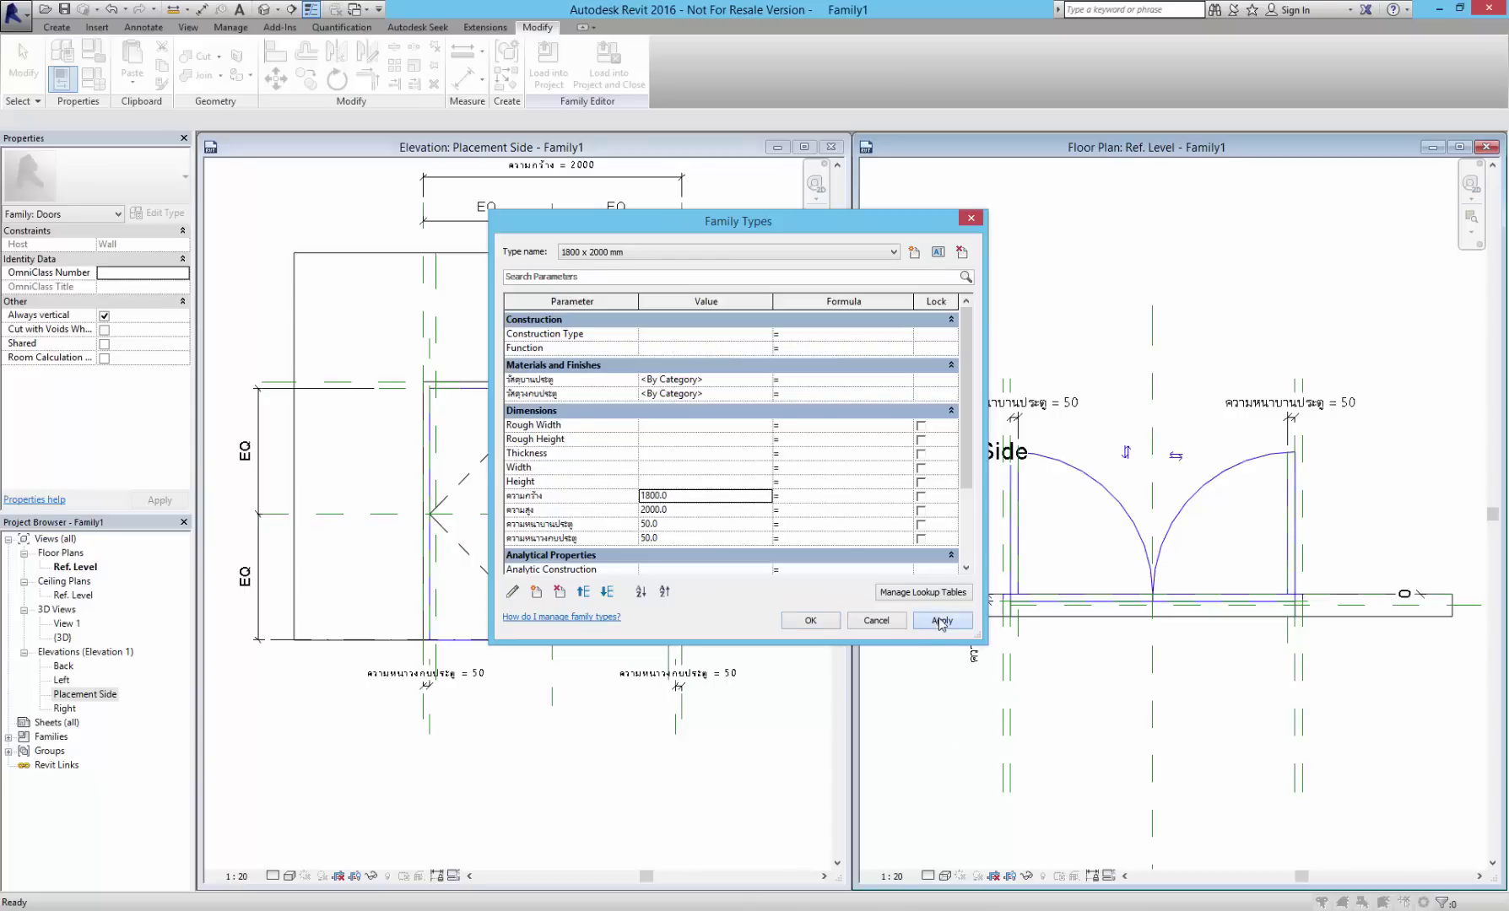
- Preview the 2000 and 1800 types on the door, ending on 1800 x 2000 mm
left_click(870, 251)
left_click(810, 280)
left_click_drag(831, 218, 1128, 100)
left_click(1237, 501)
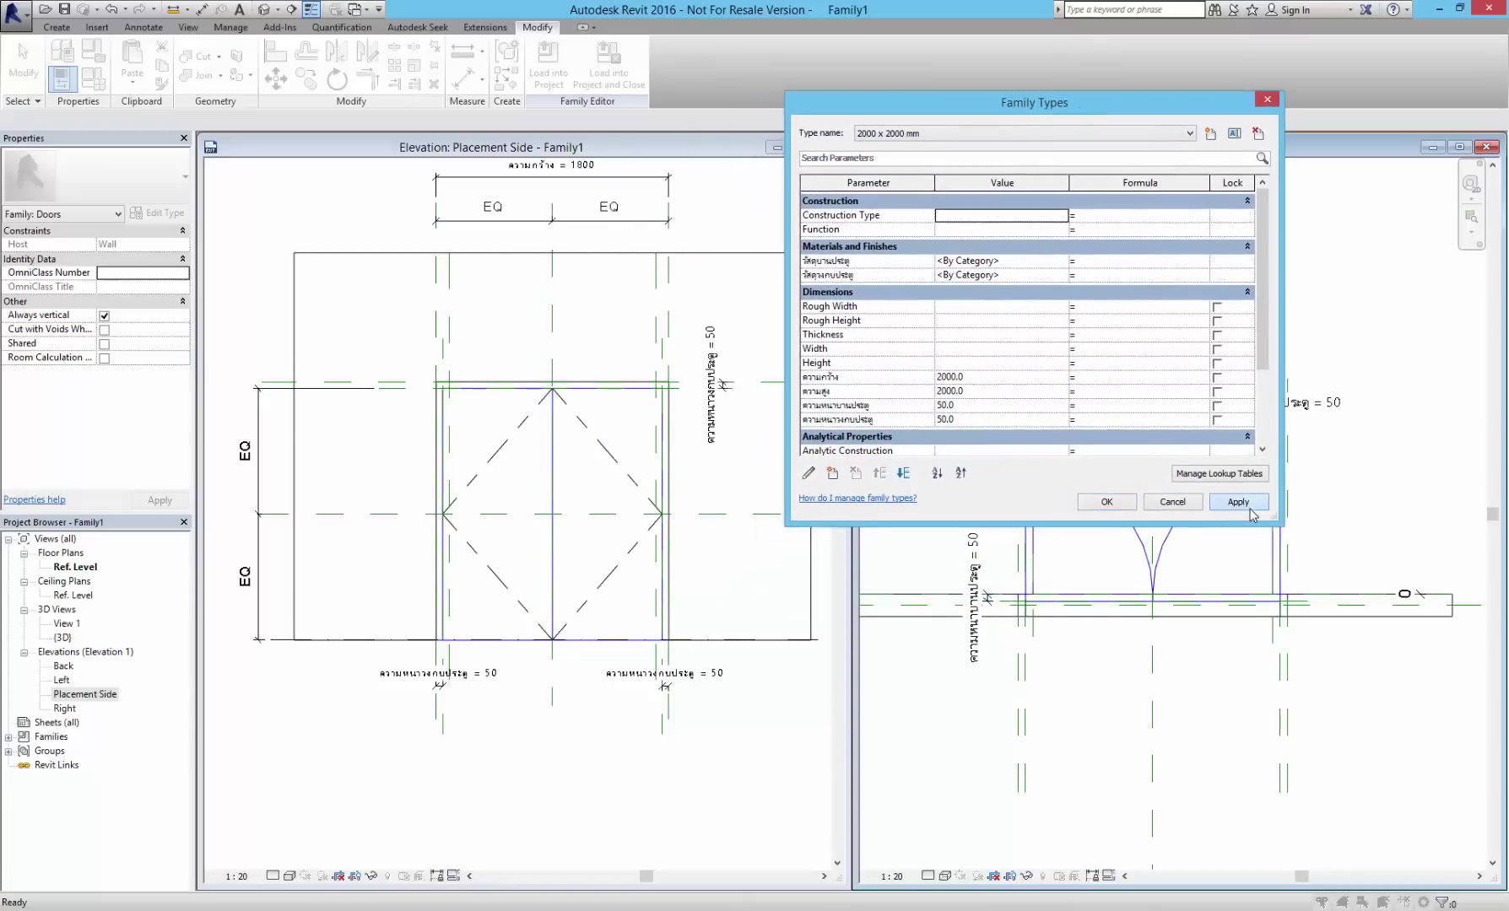
left_click(932, 139)
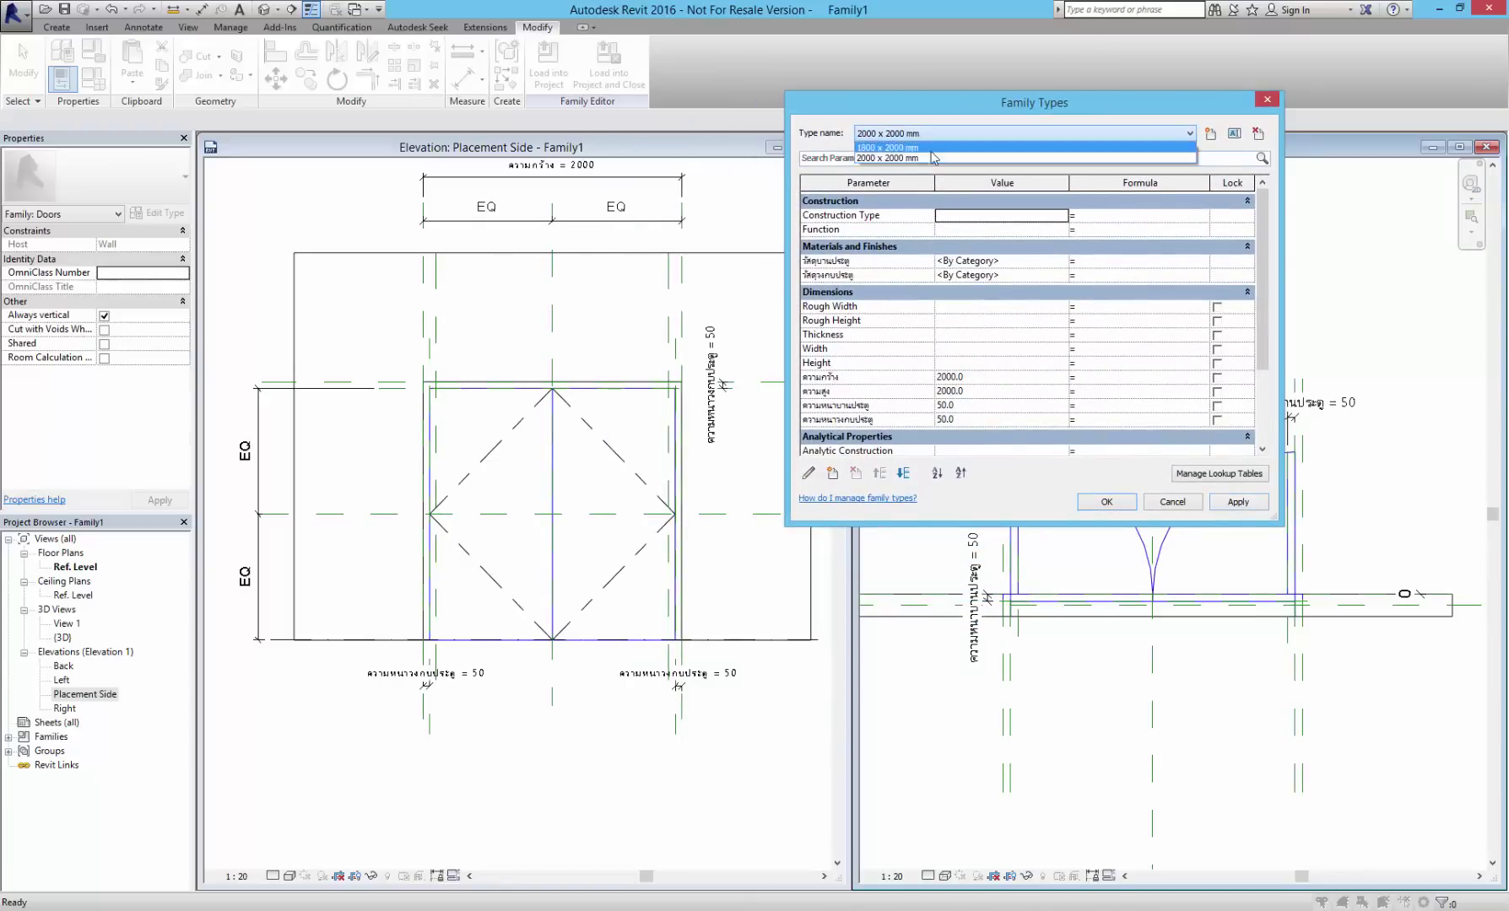
left_click(1234, 502)
left_click(1106, 501)
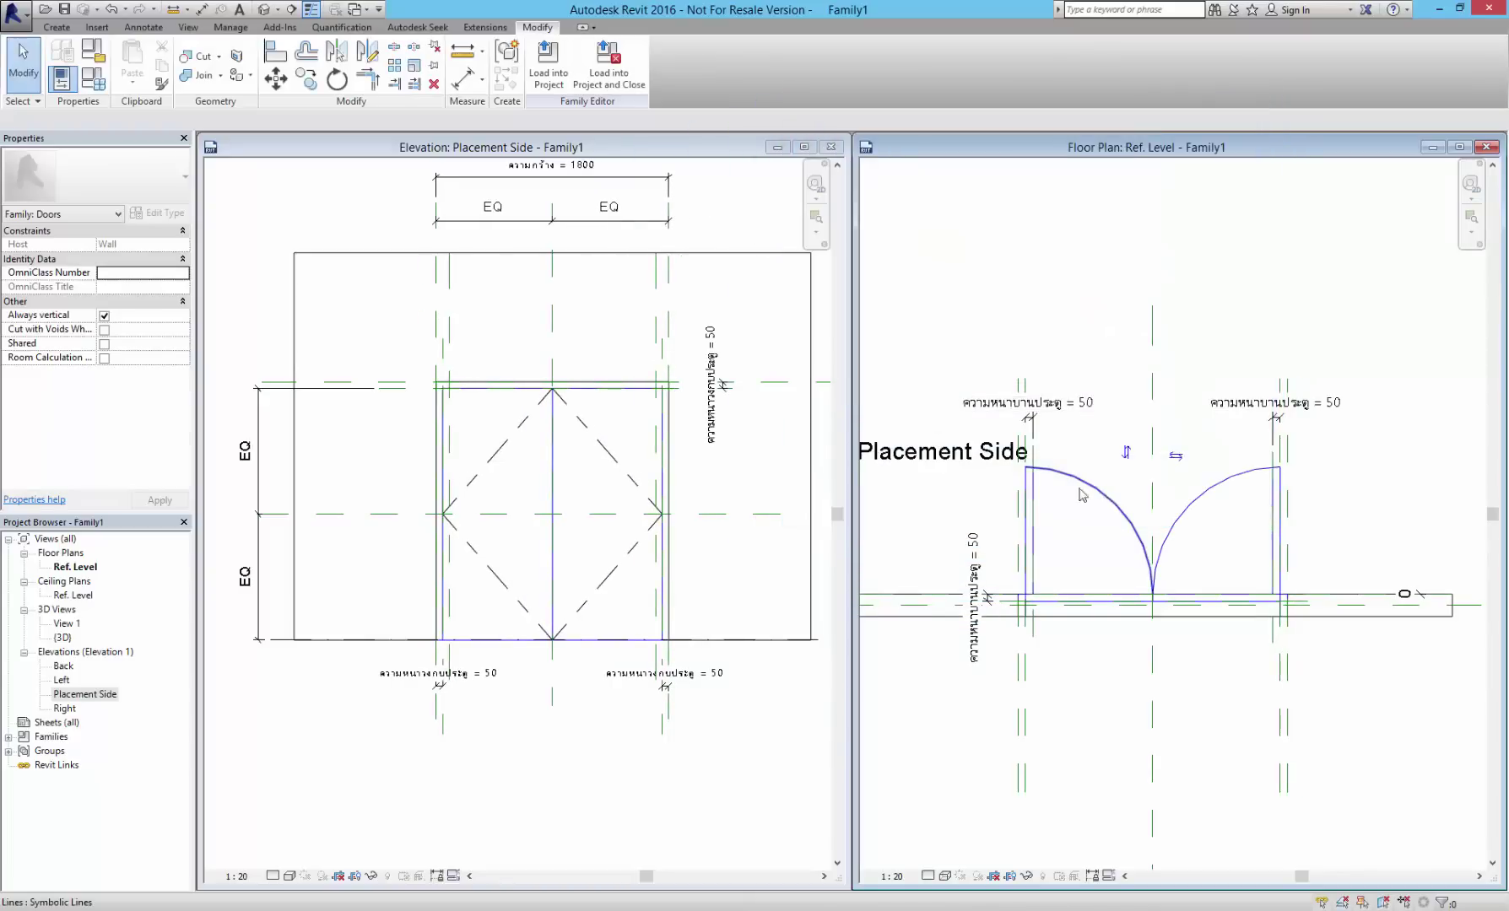
- Open the 3D view of the door, maximize it and zoom to fit
left_click(21, 23)
mouse_move(56, 196)
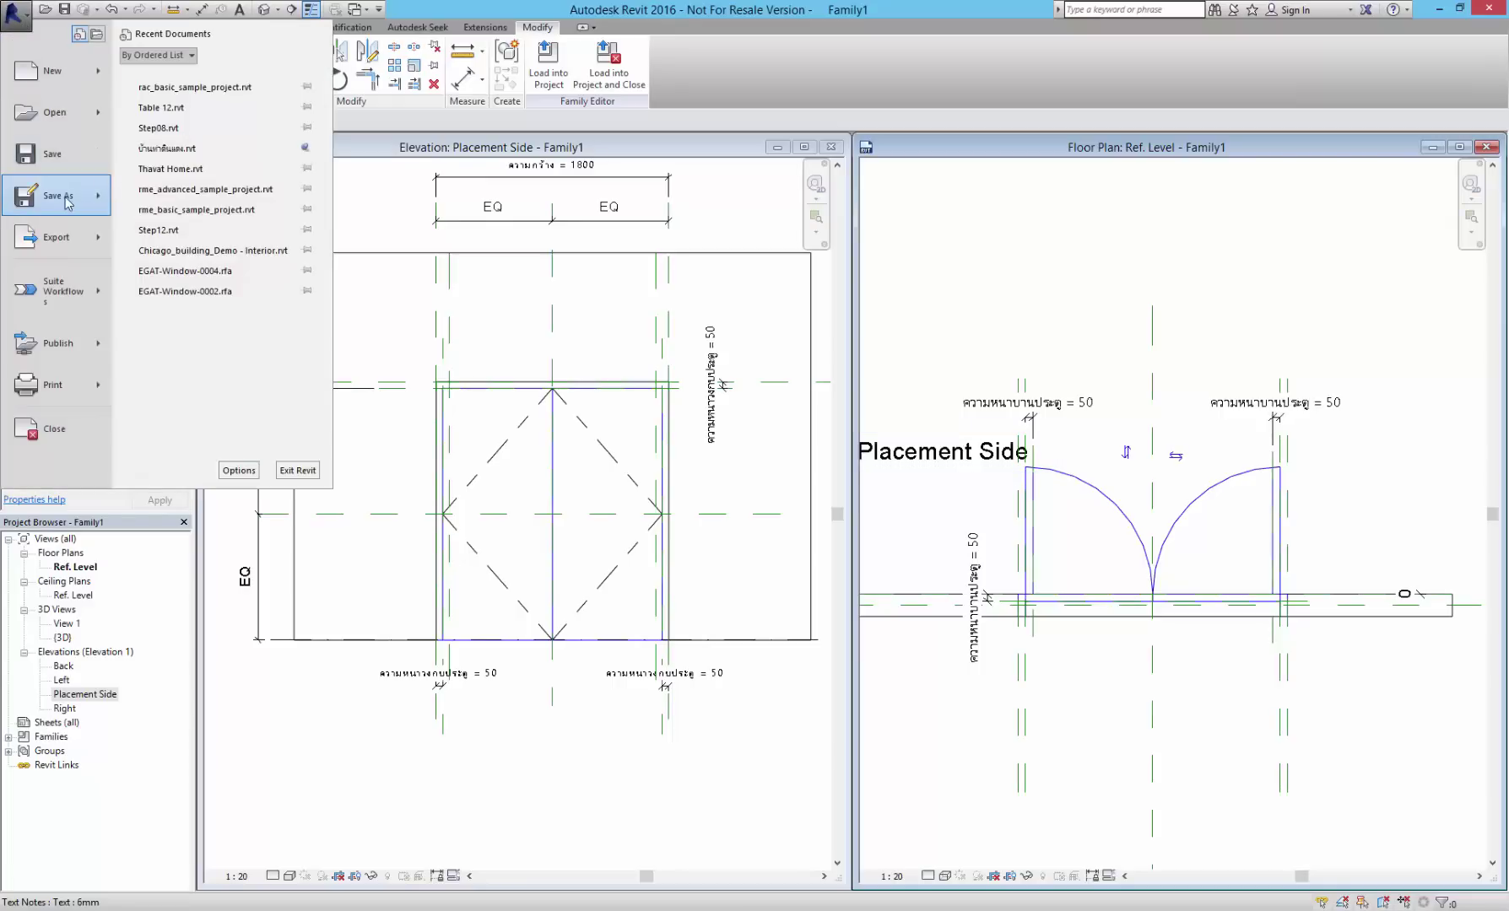
left_click(967, 296)
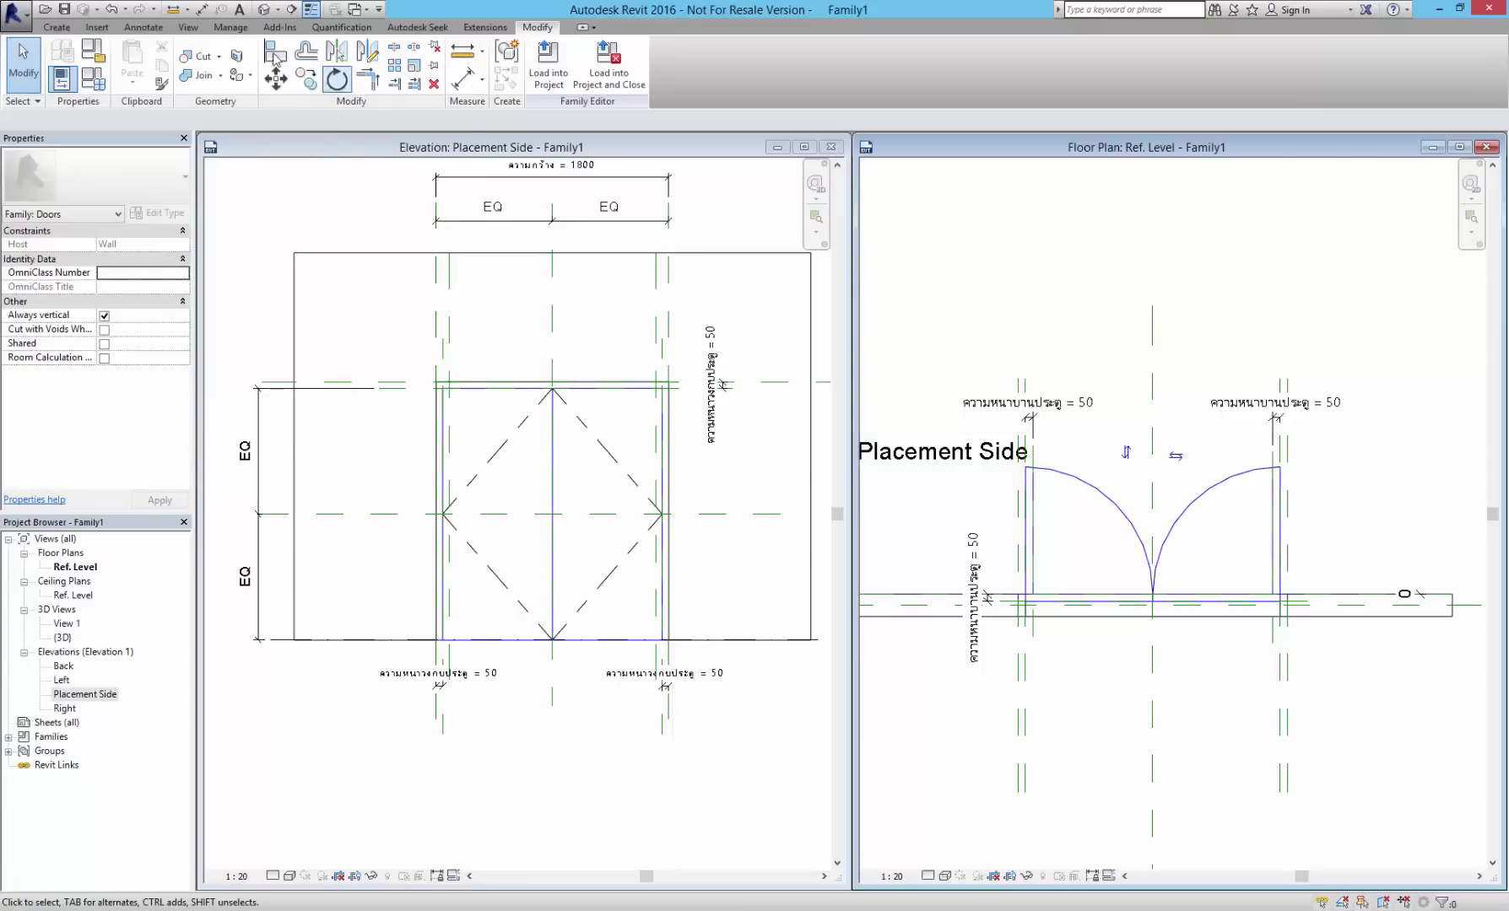
left_click(264, 9)
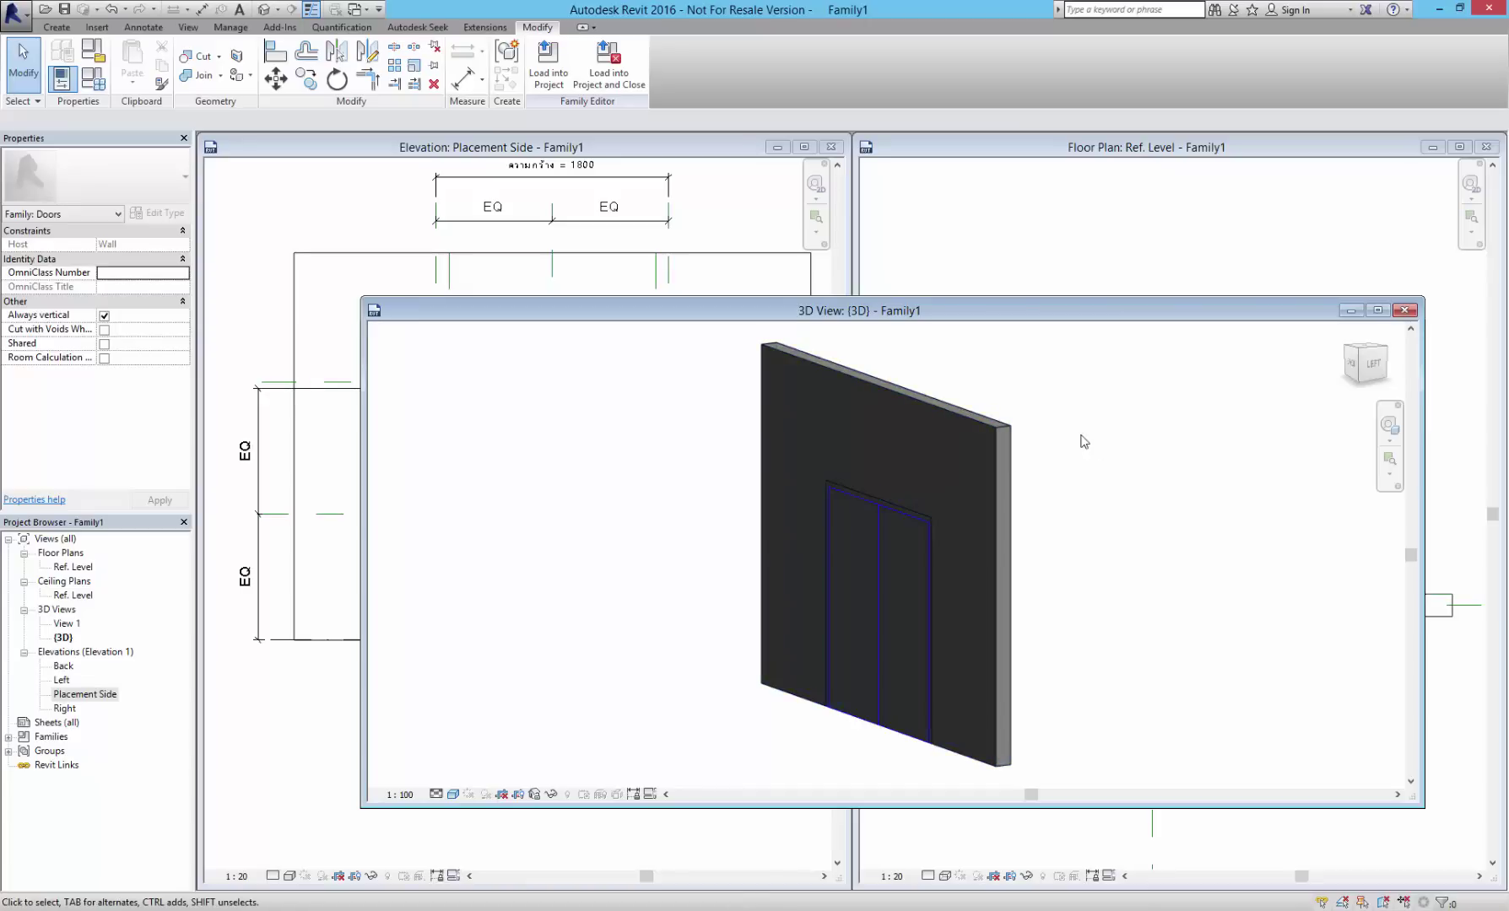
mouse_move(1085, 630)
middle_mouse_down("shift")
mouse_move(936, 646)
mouse_move(764, 640)
mouse_move(1088, 626)
mouse_move(1149, 428)
middle_mouse_up("shift")
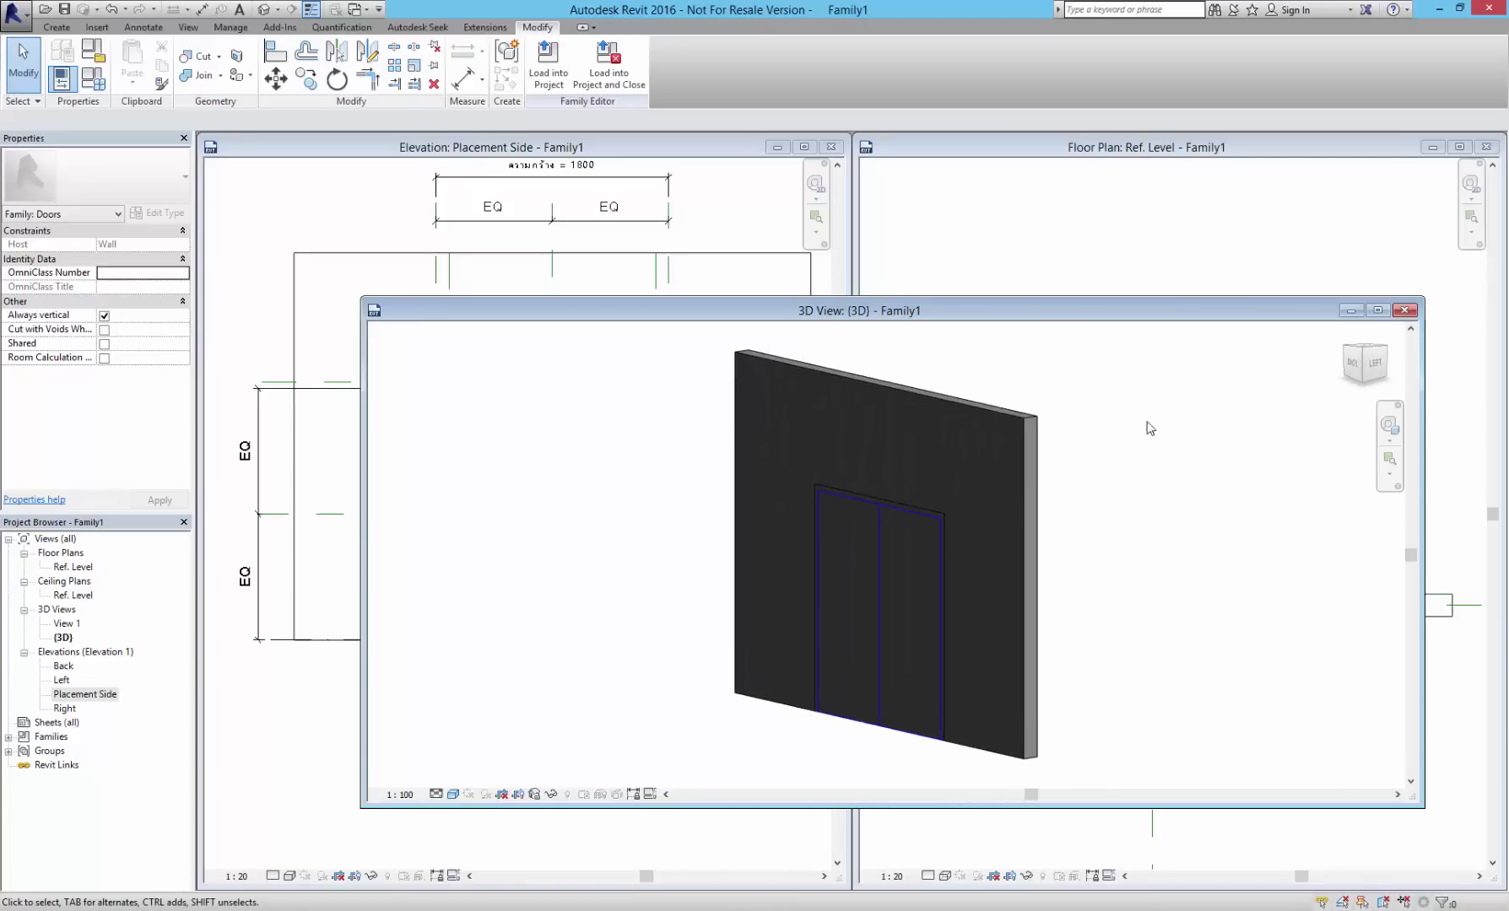
left_click(1378, 310)
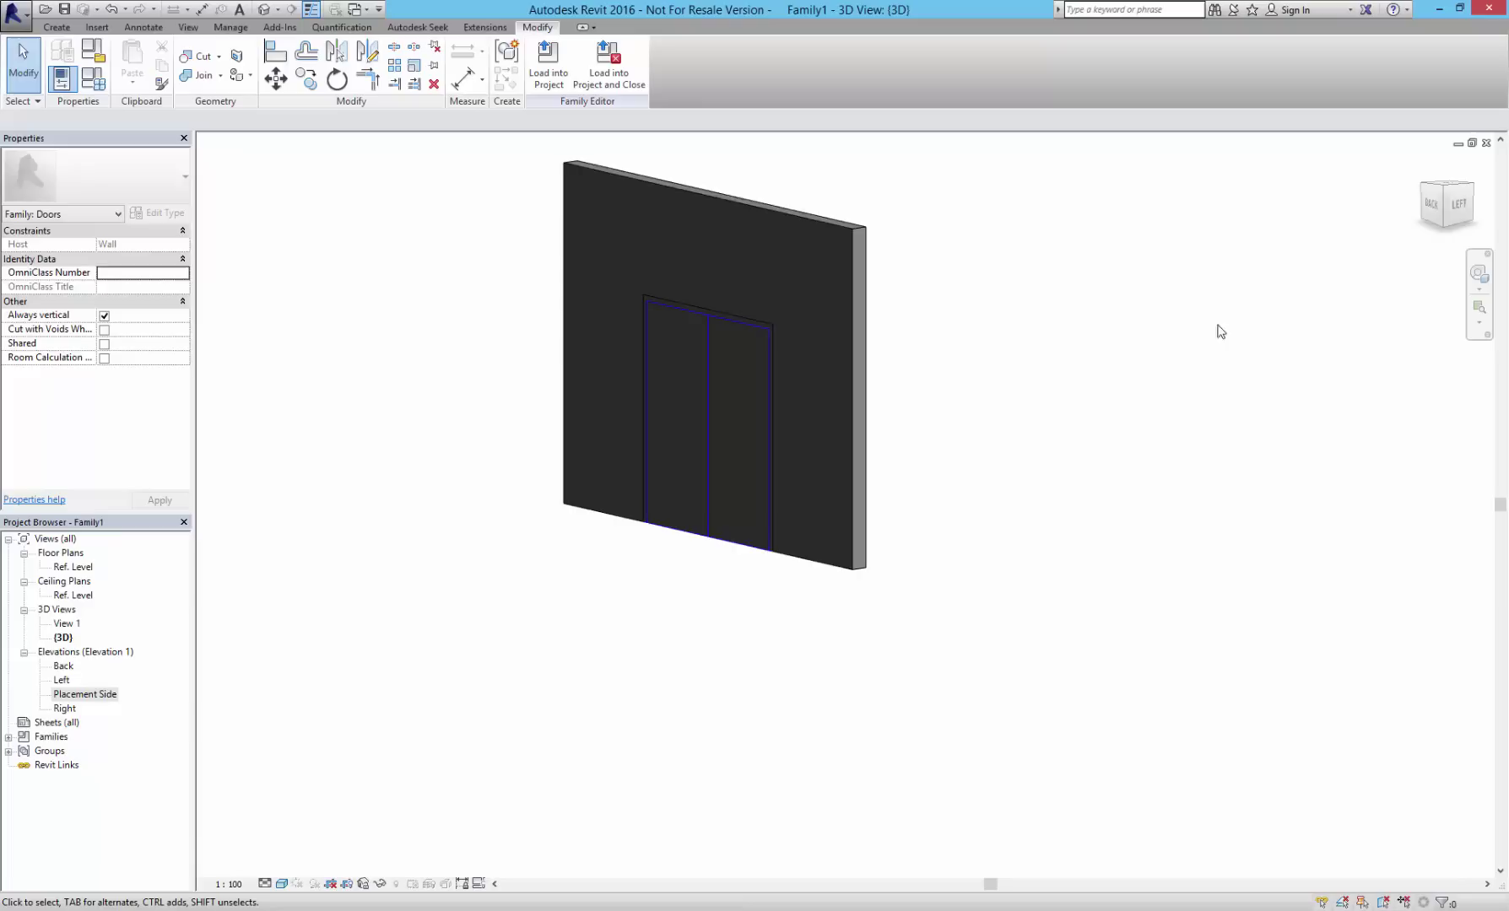
middle_click(749, 664)
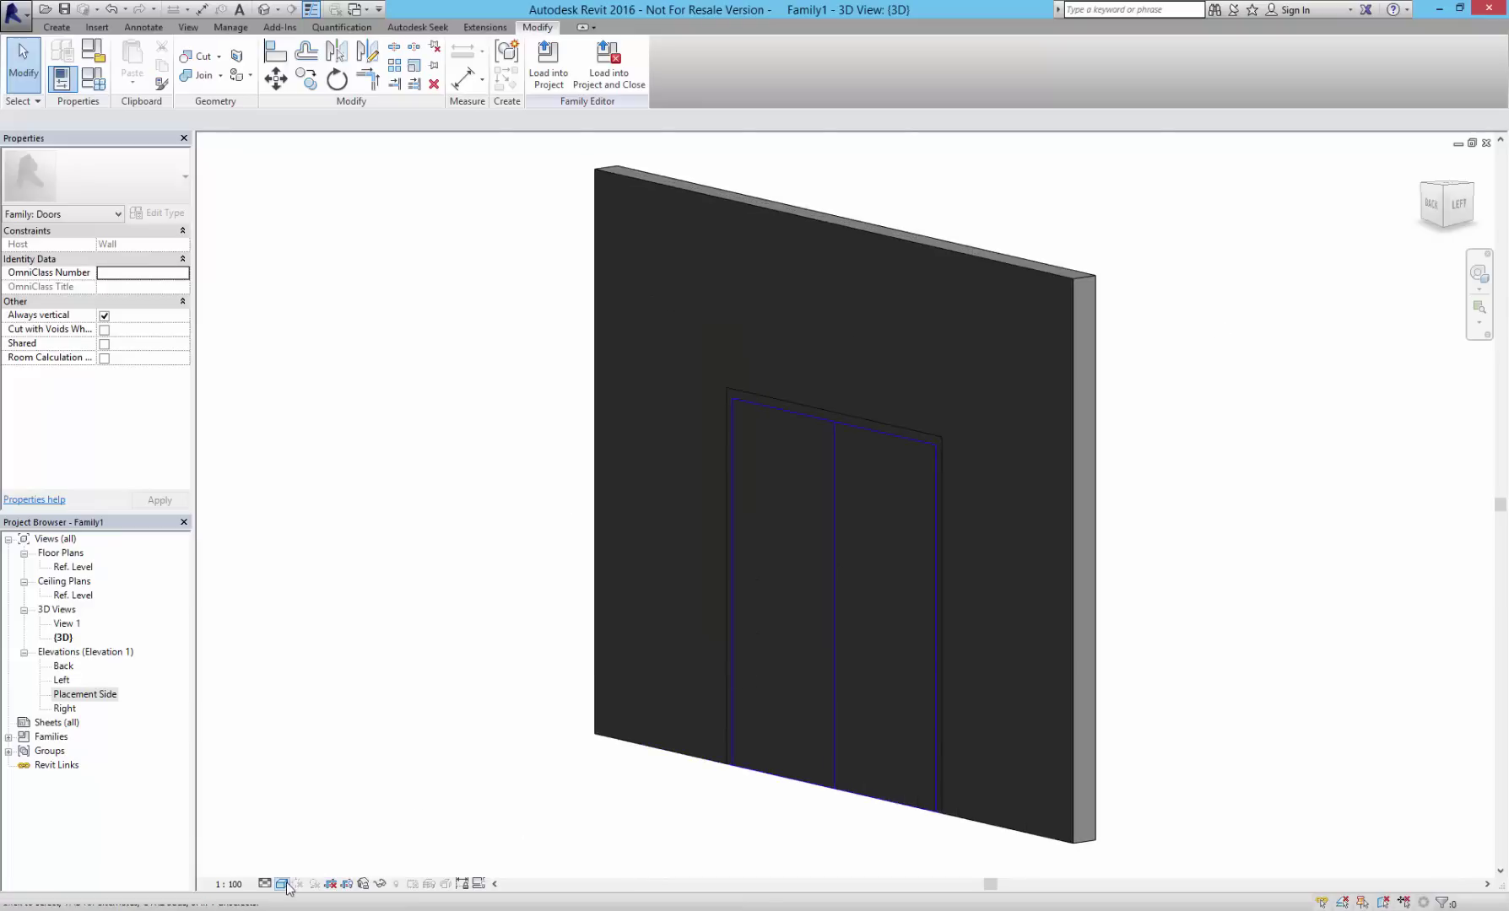
left_click(282, 883)
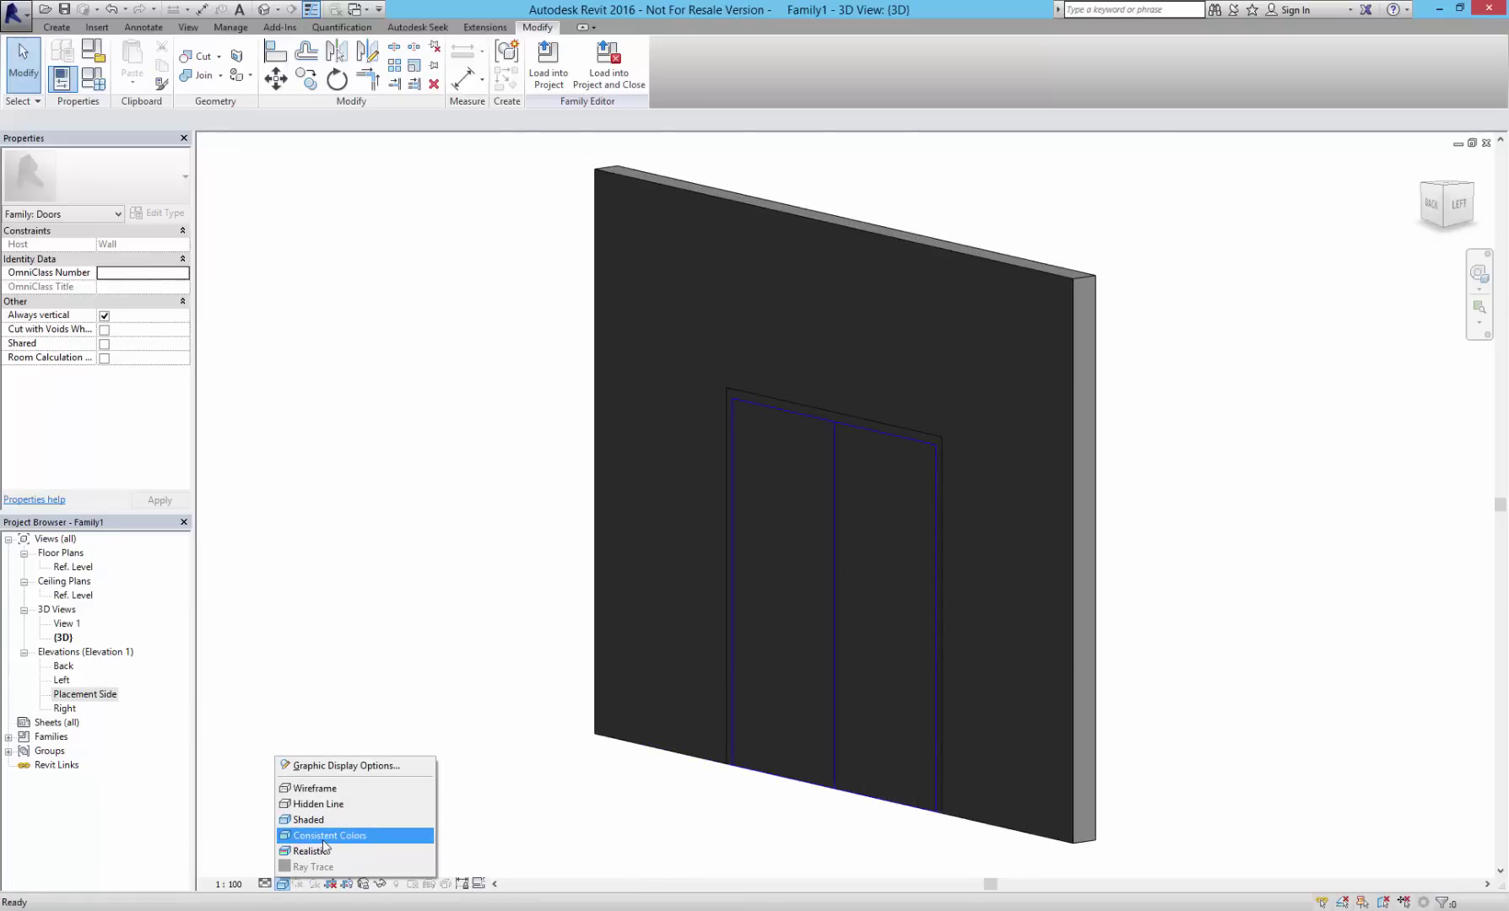
left_click(323, 840)
- Temporarily hide the wall so only the door shows, viewed straight on
left_click(1098, 274)
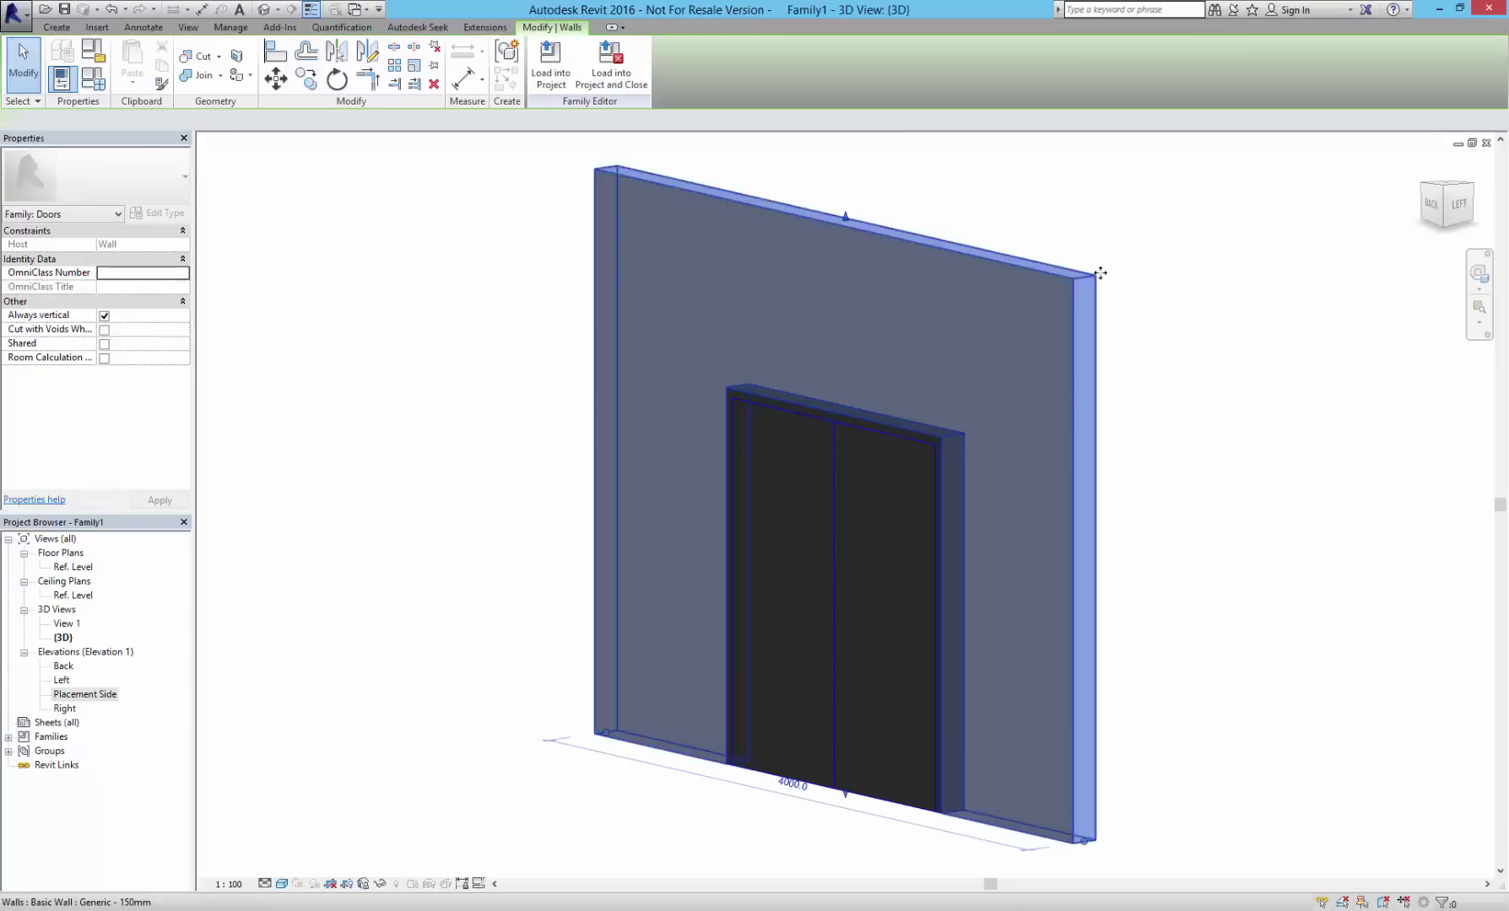
left_click(1431, 204)
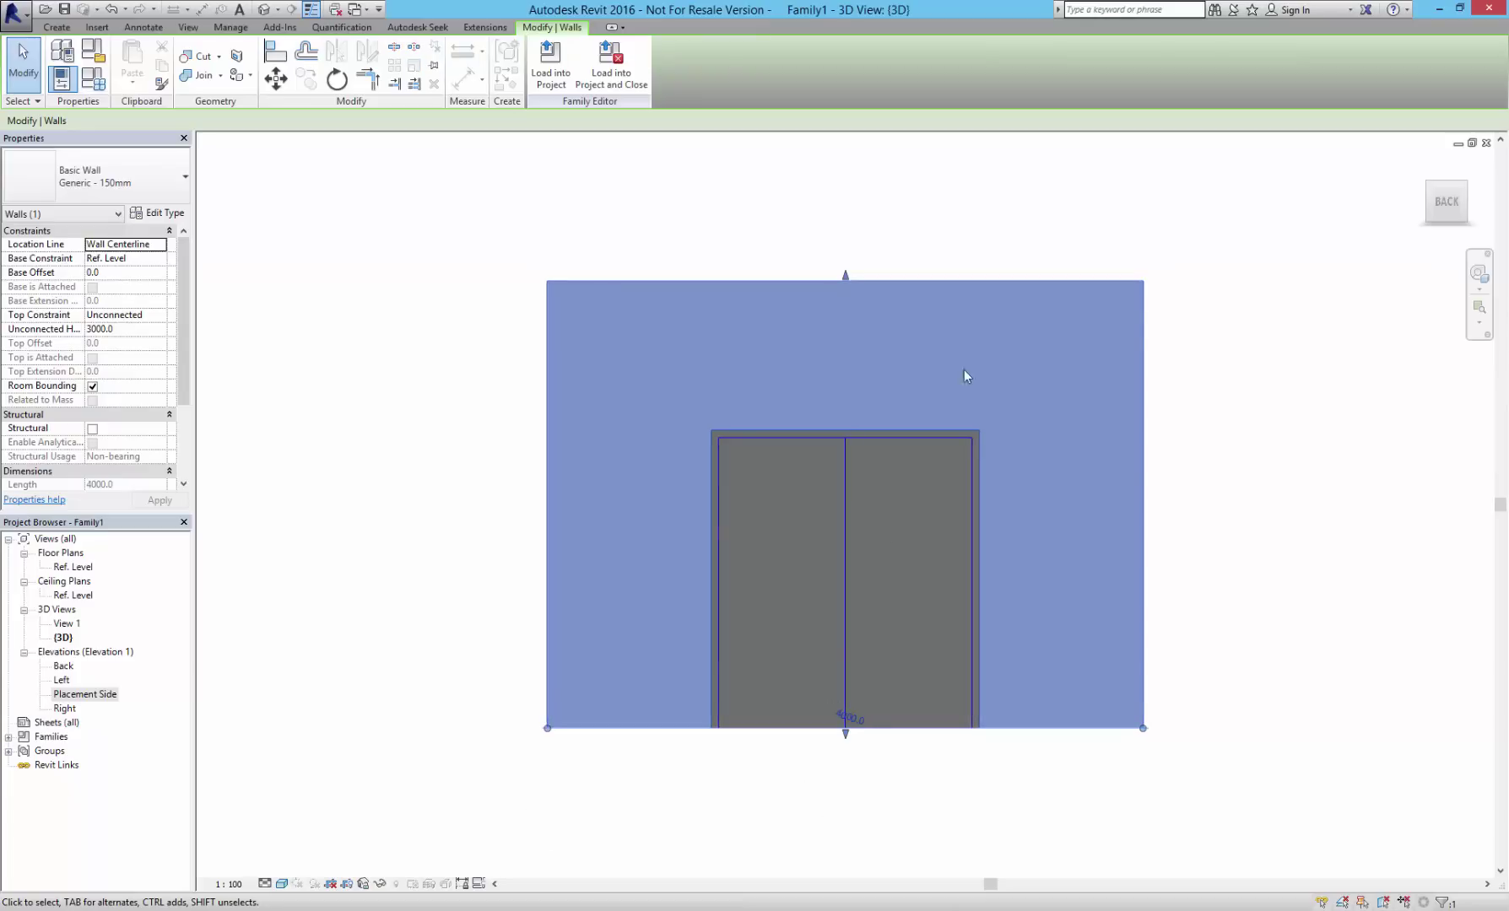
left_click(379, 884)
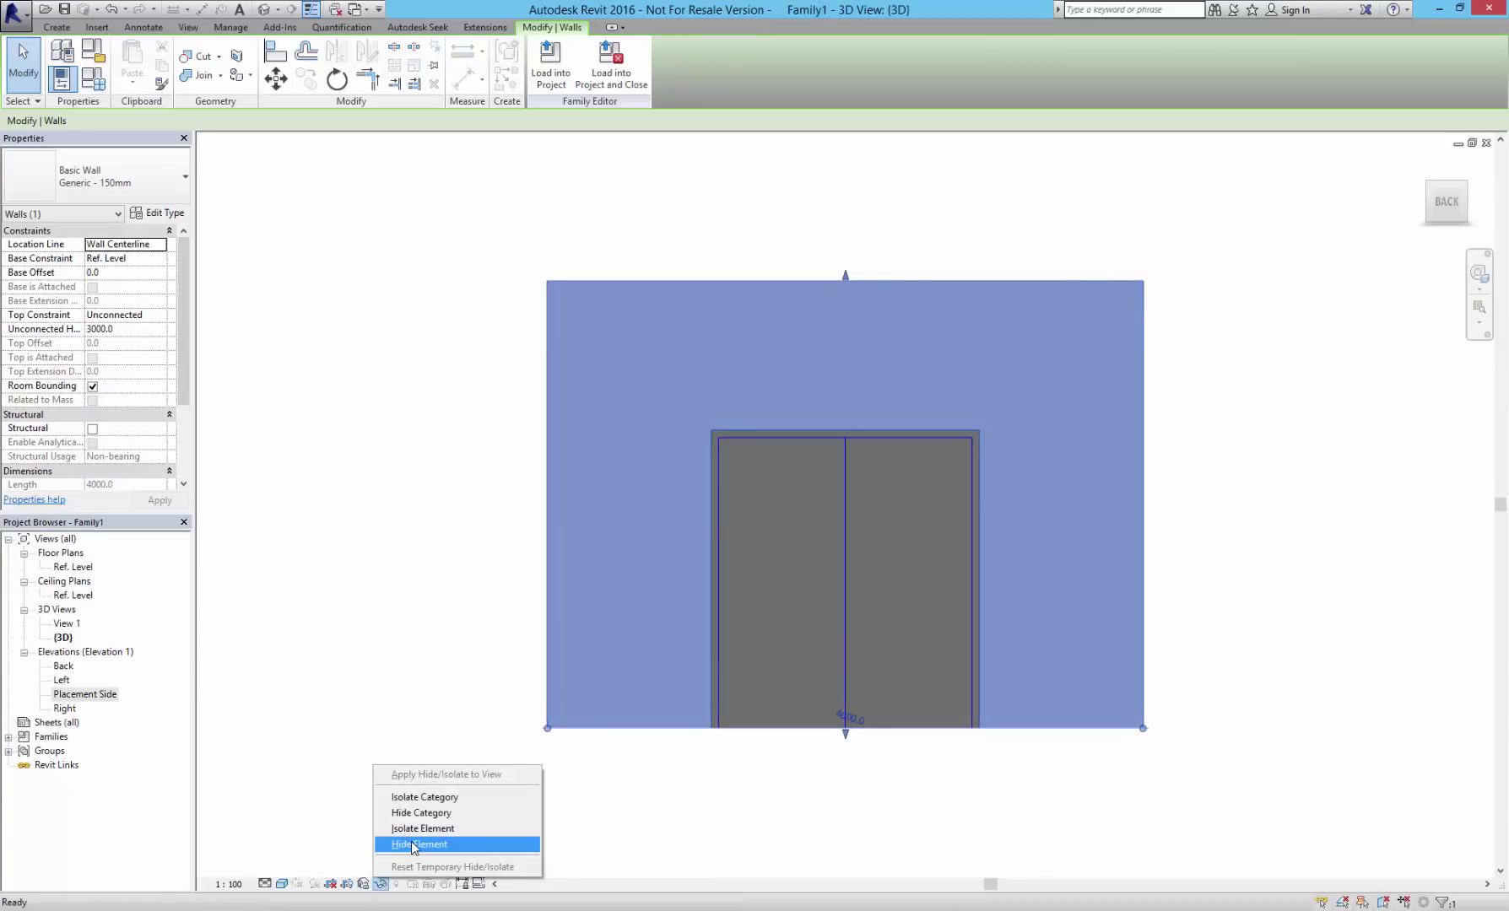
left_click(414, 846)
left_click(1118, 711)
scroll(1091, 632, "up", 4)
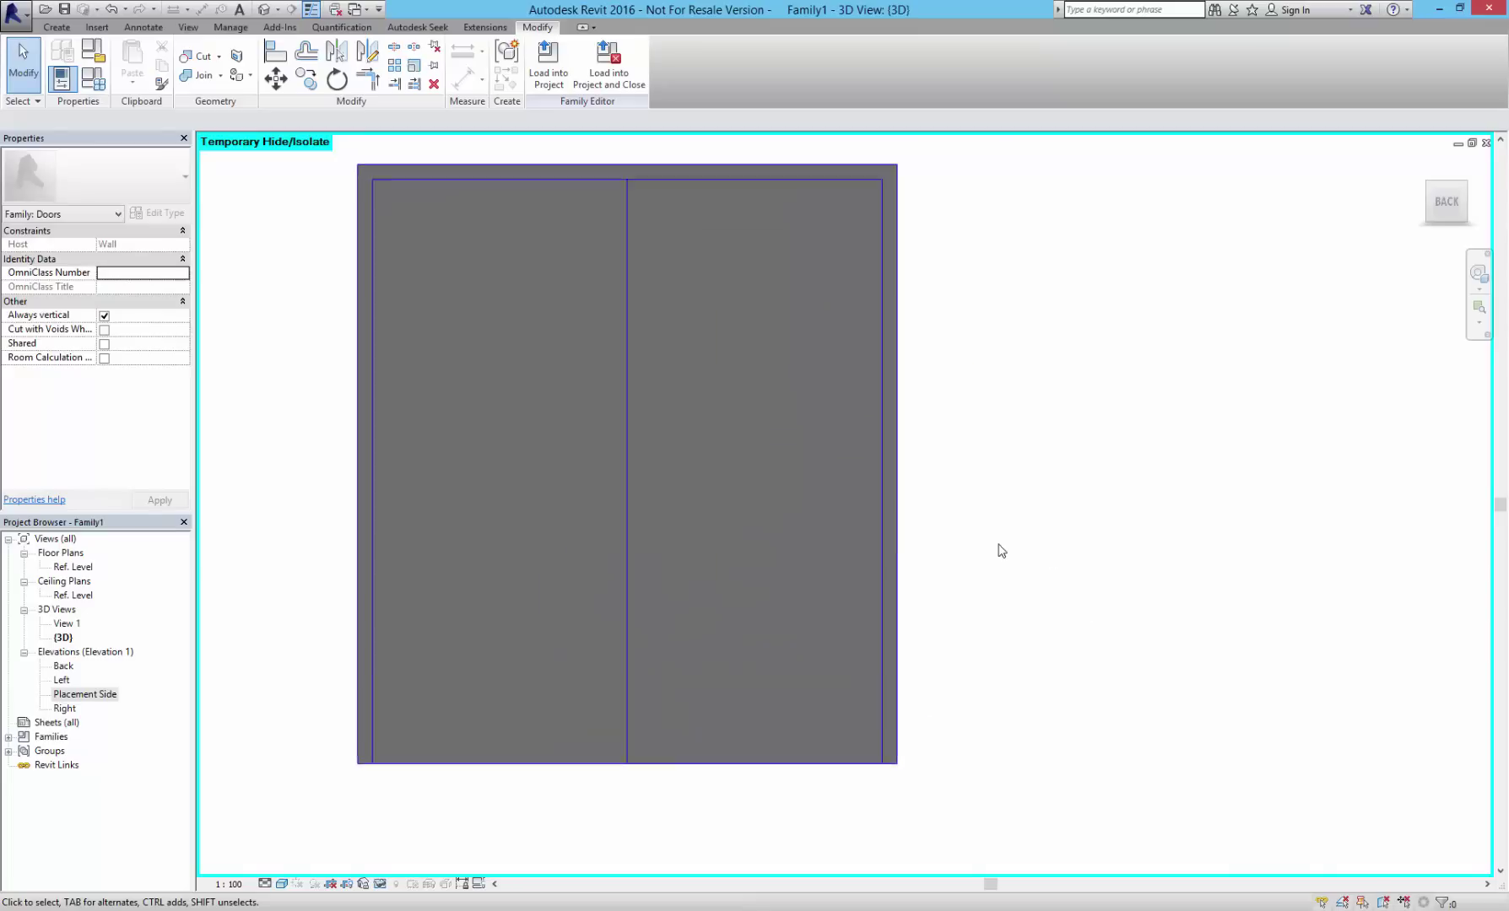
scroll(1056, 605, "up", 1)
scroll(1249, 634, "down", 1)
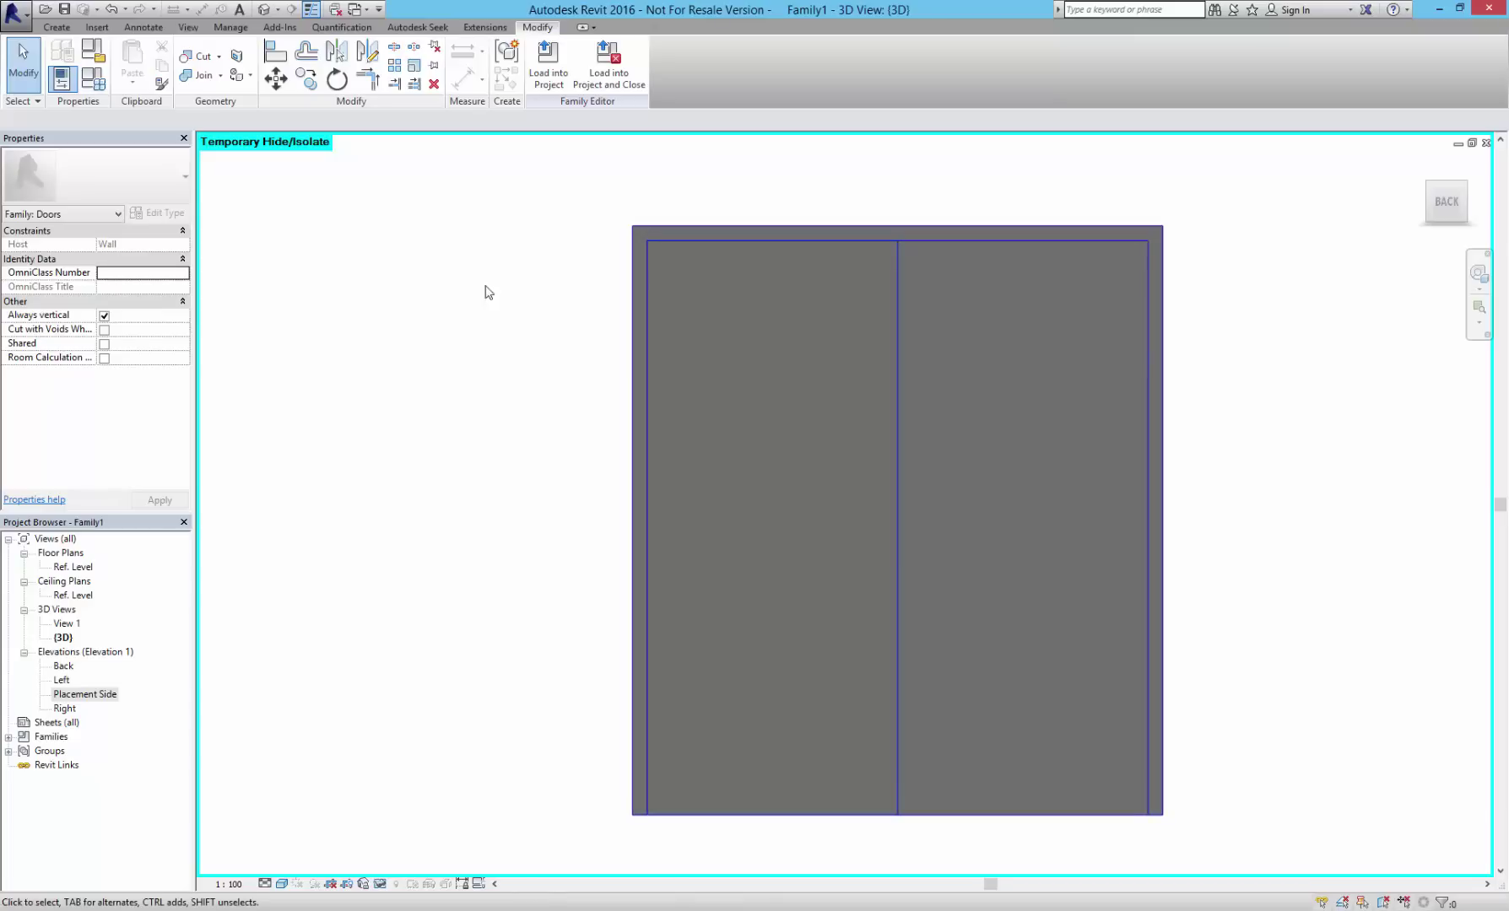
left_click(15, 12)
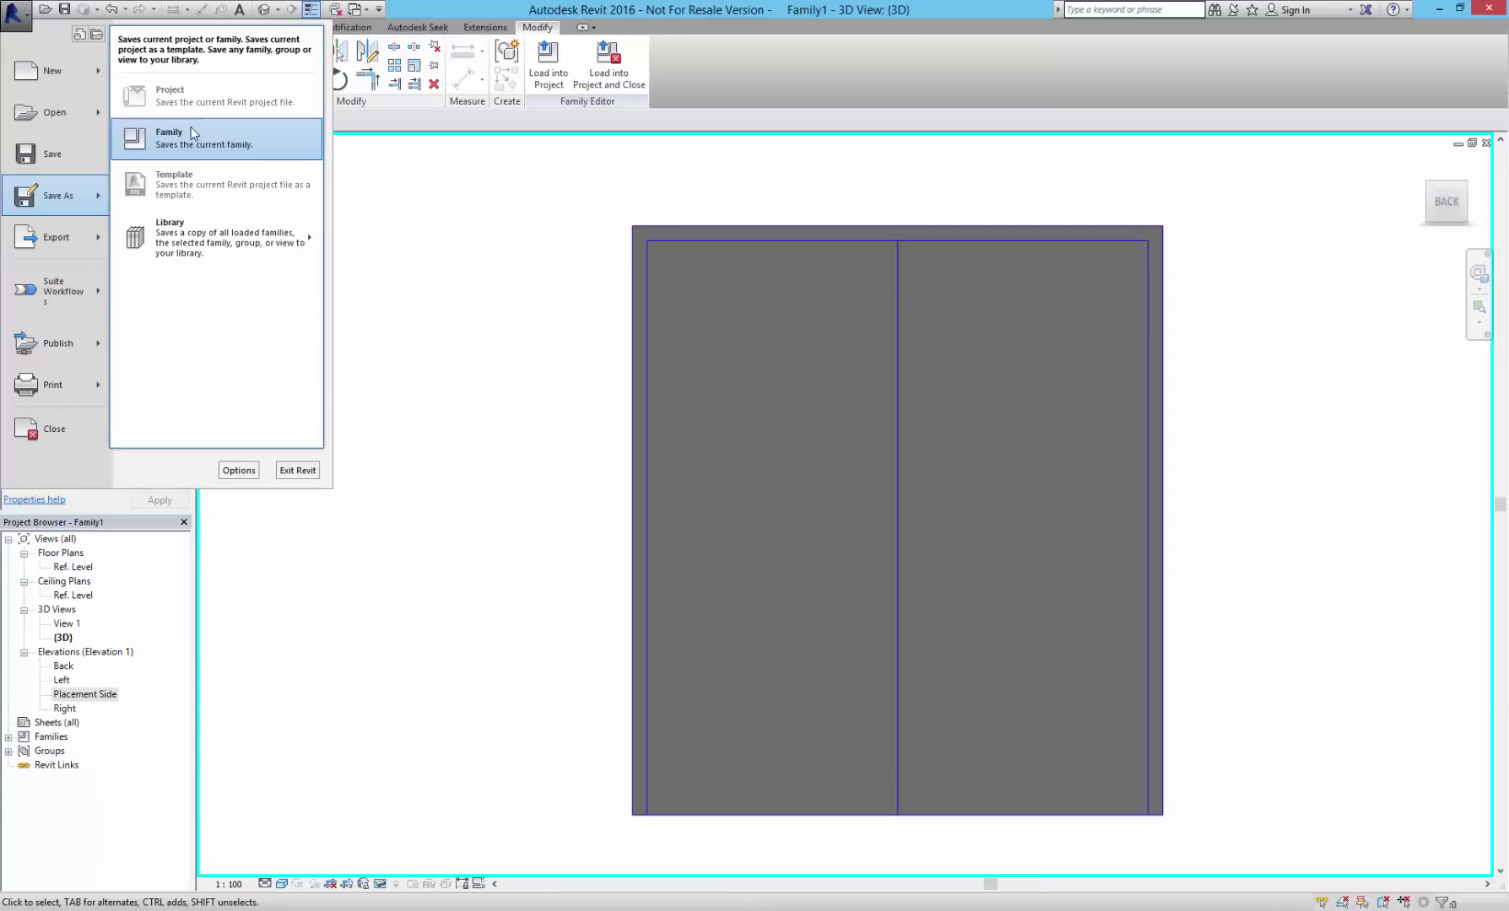
- Save the family to the Desktop under the name Door1
left_click(190, 126)
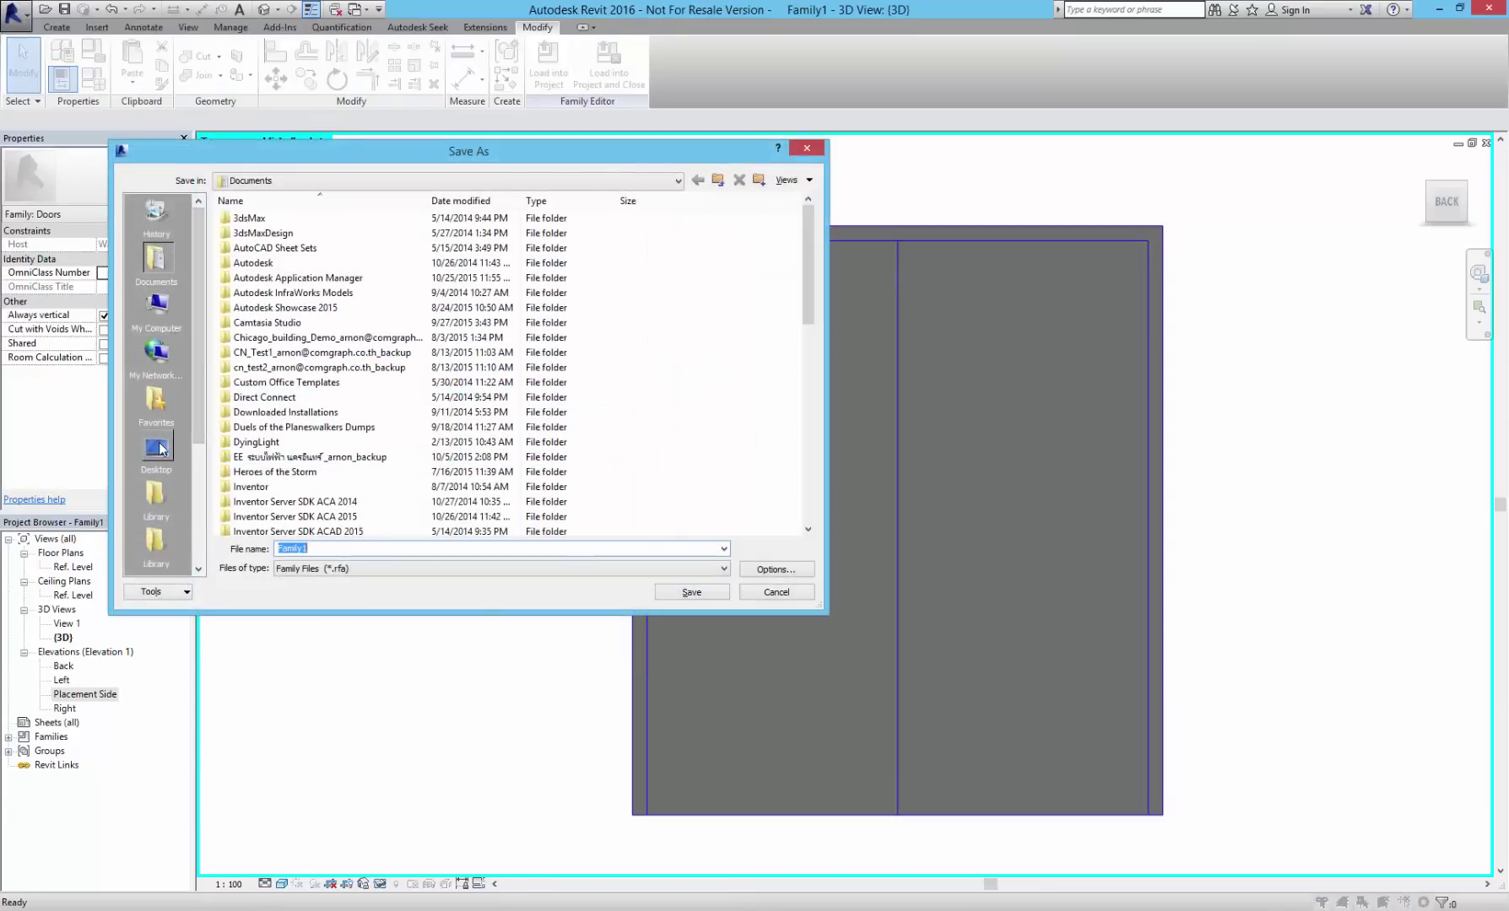
left_click(156, 449)
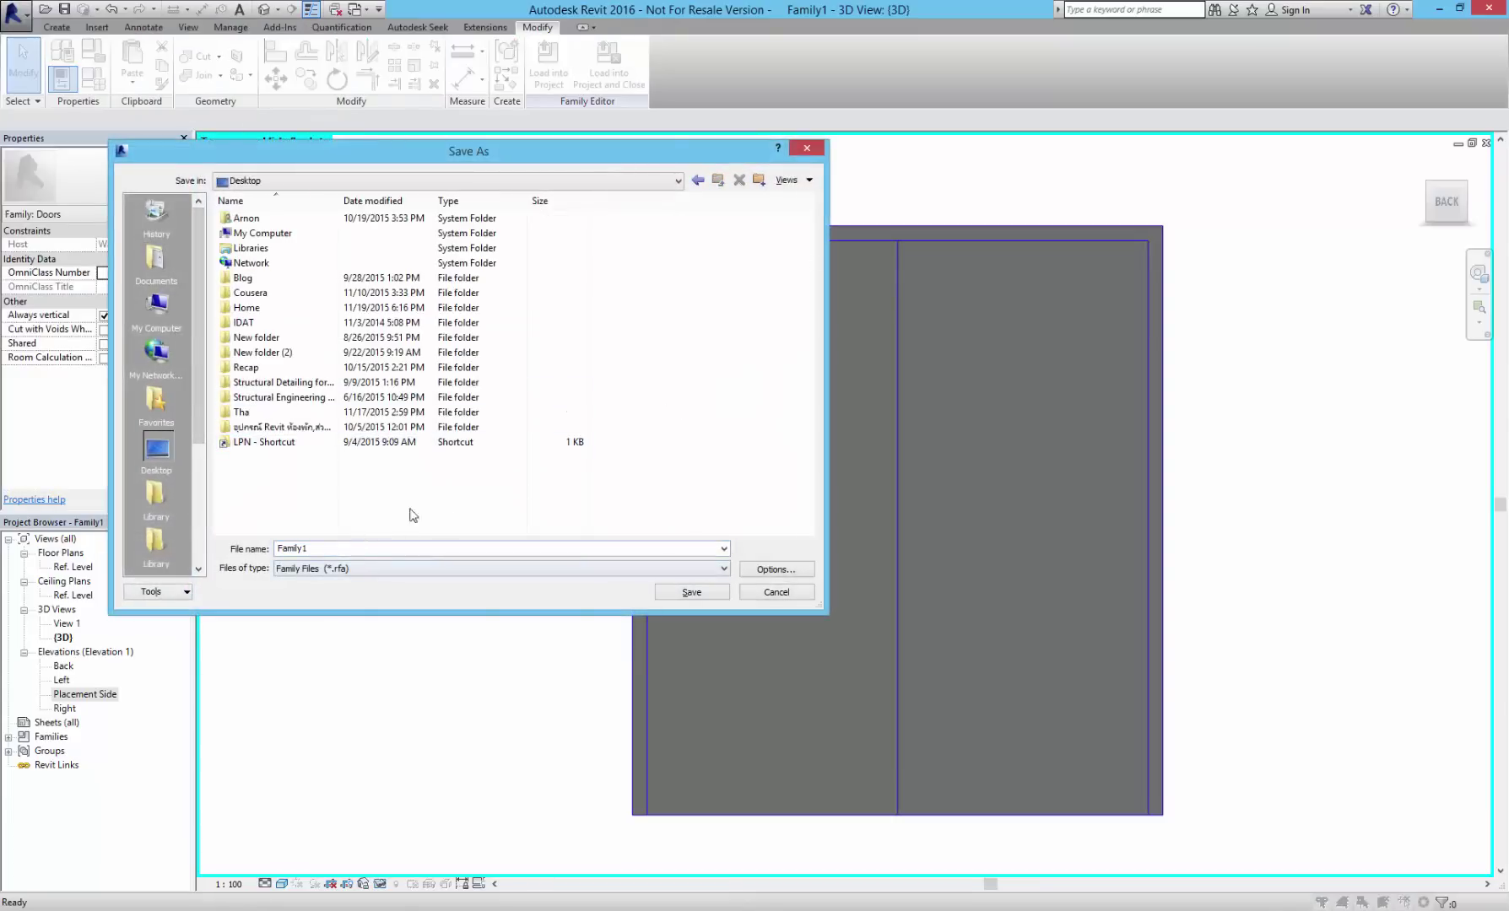
double_click(318, 548)
type("Door1")
- Set the thumbnail preview source to the 3D view and save Door1.rfa
left_click(763, 570)
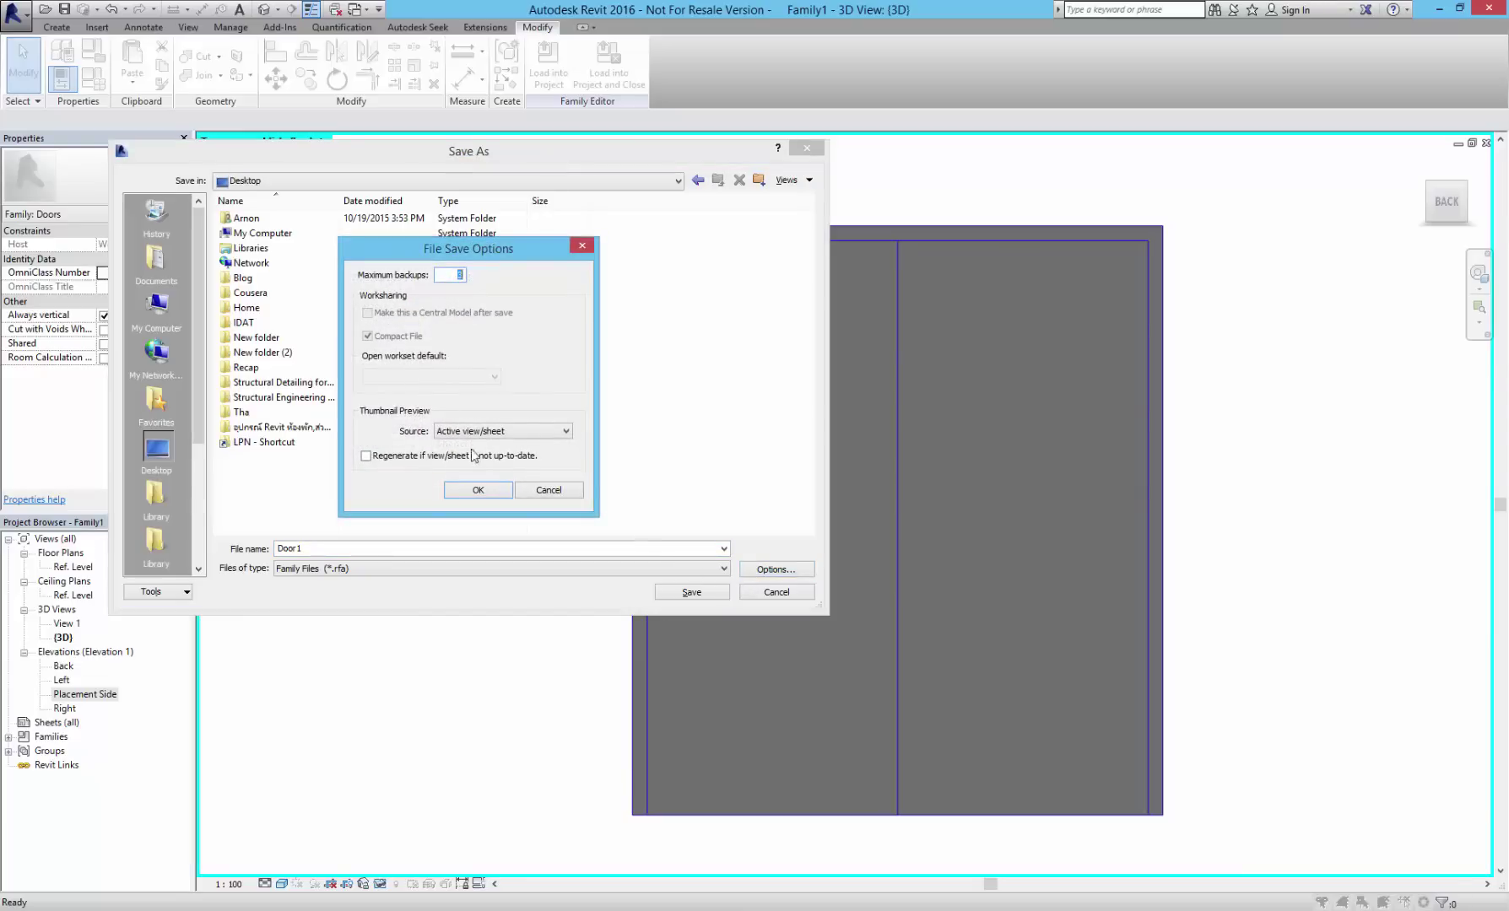
left_click_drag(527, 254, 577, 231)
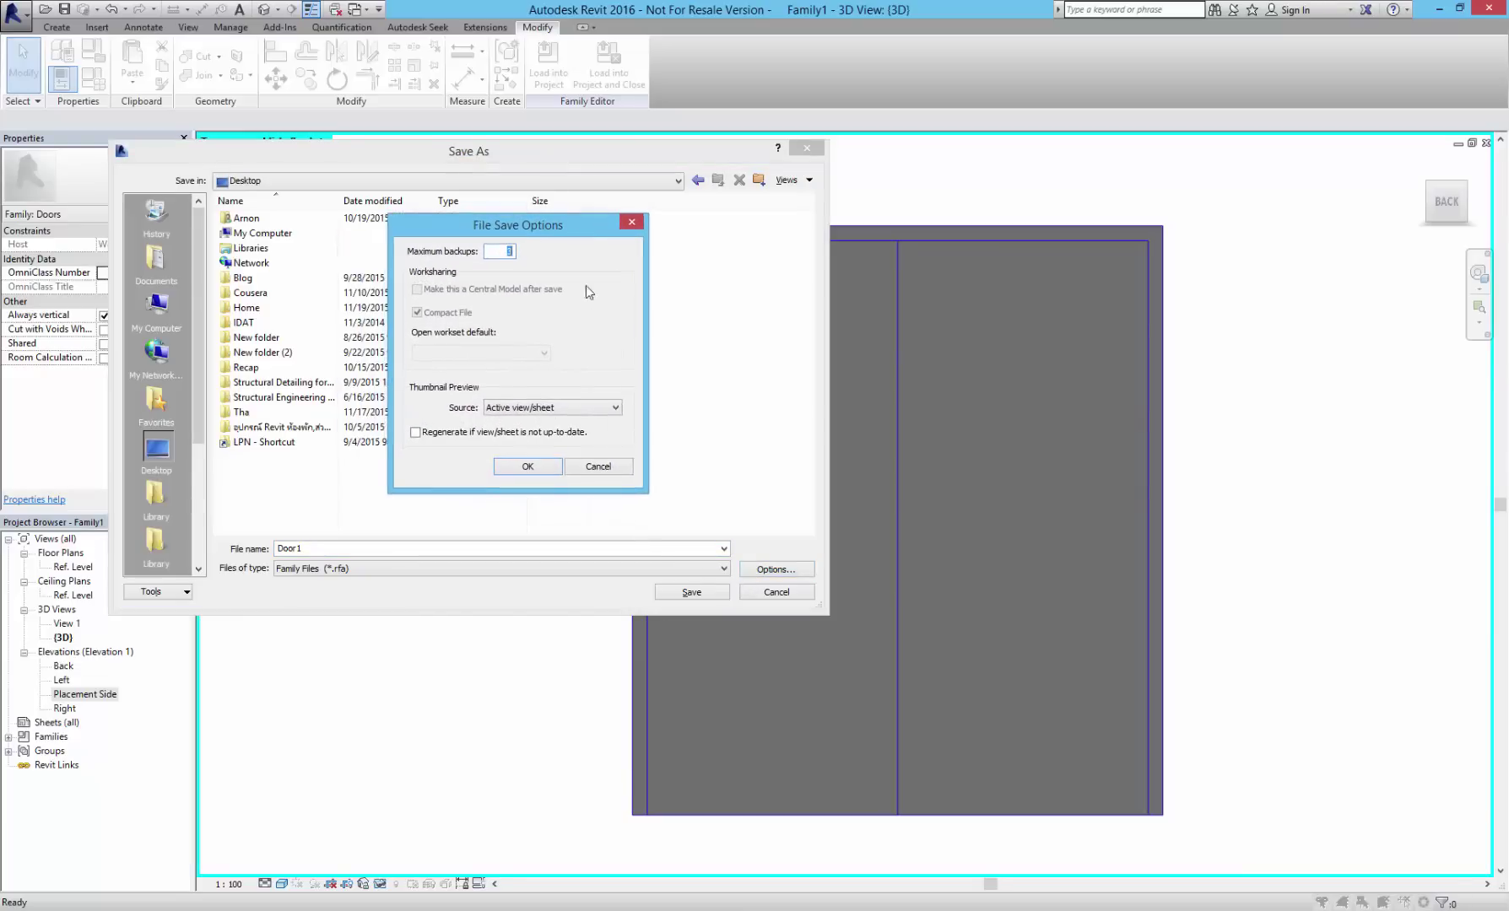
left_click(562, 410)
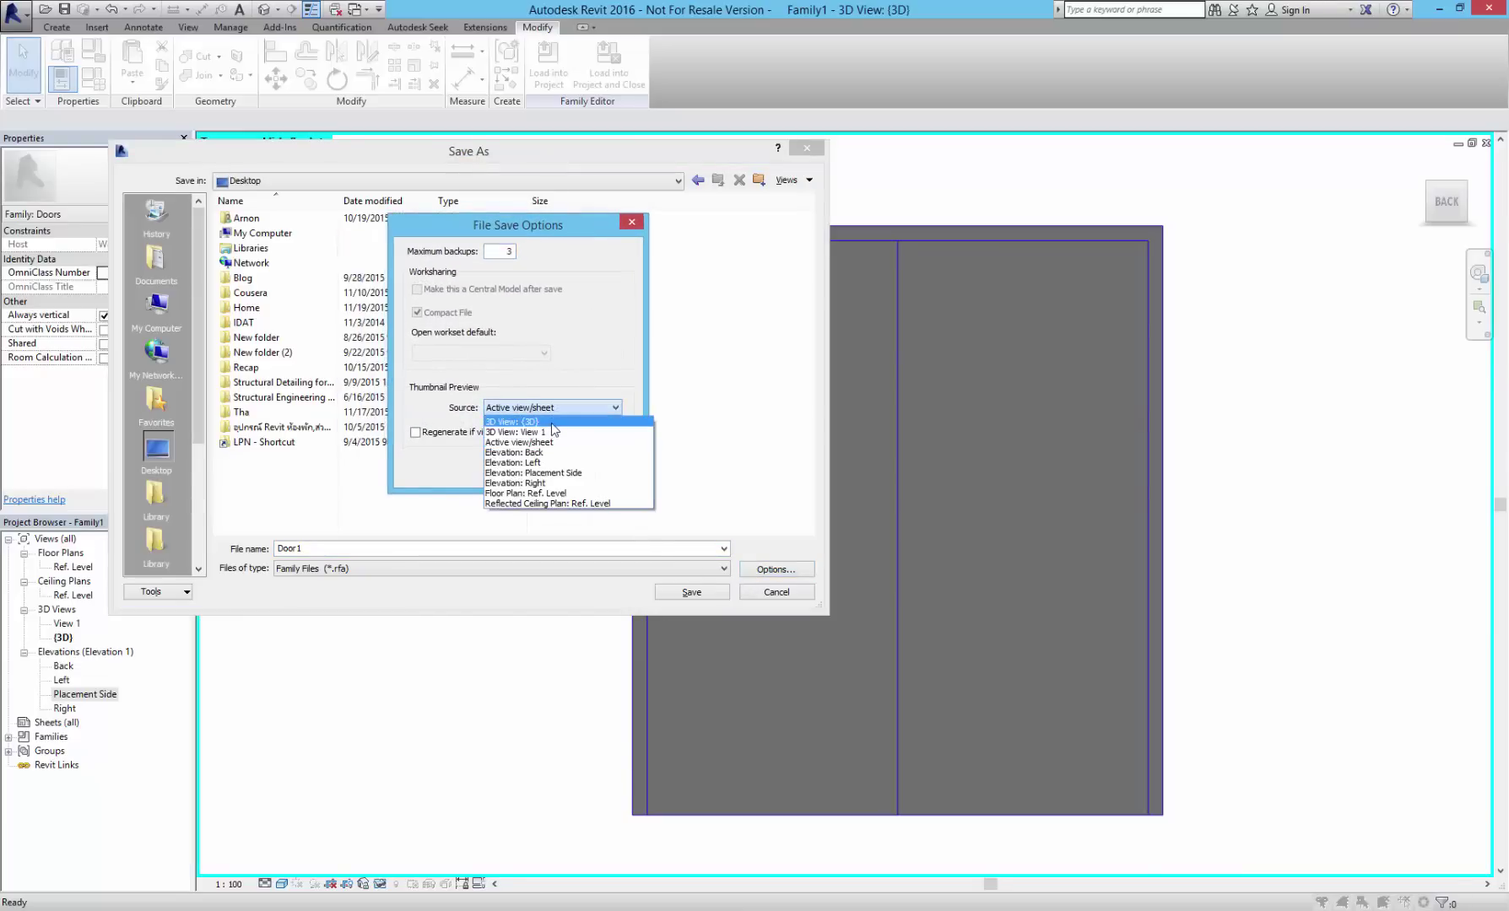
left_click(550, 422)
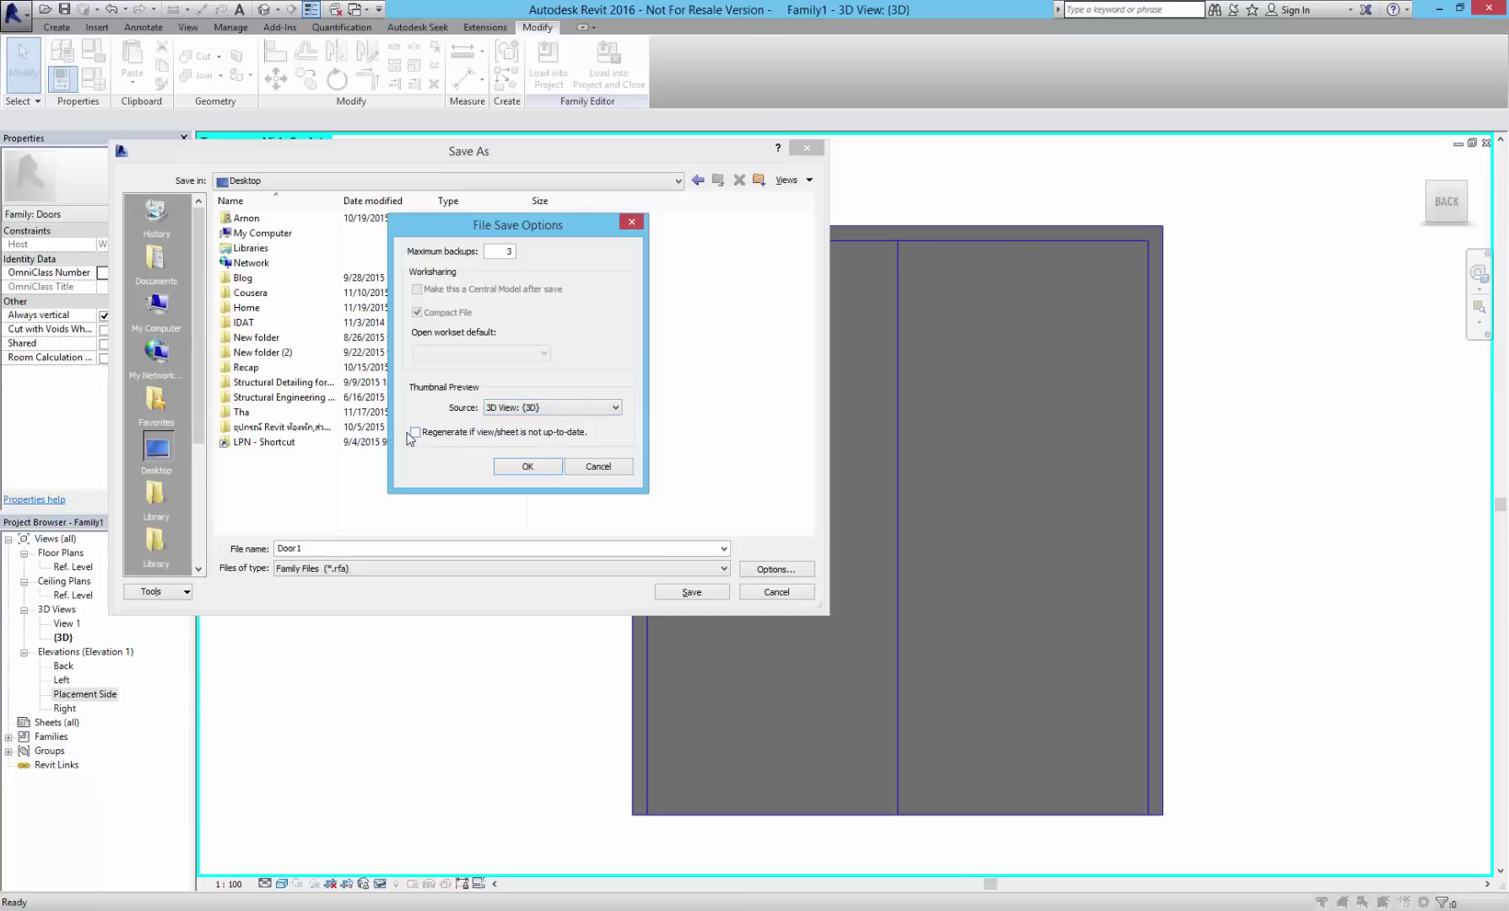
left_click(527, 466)
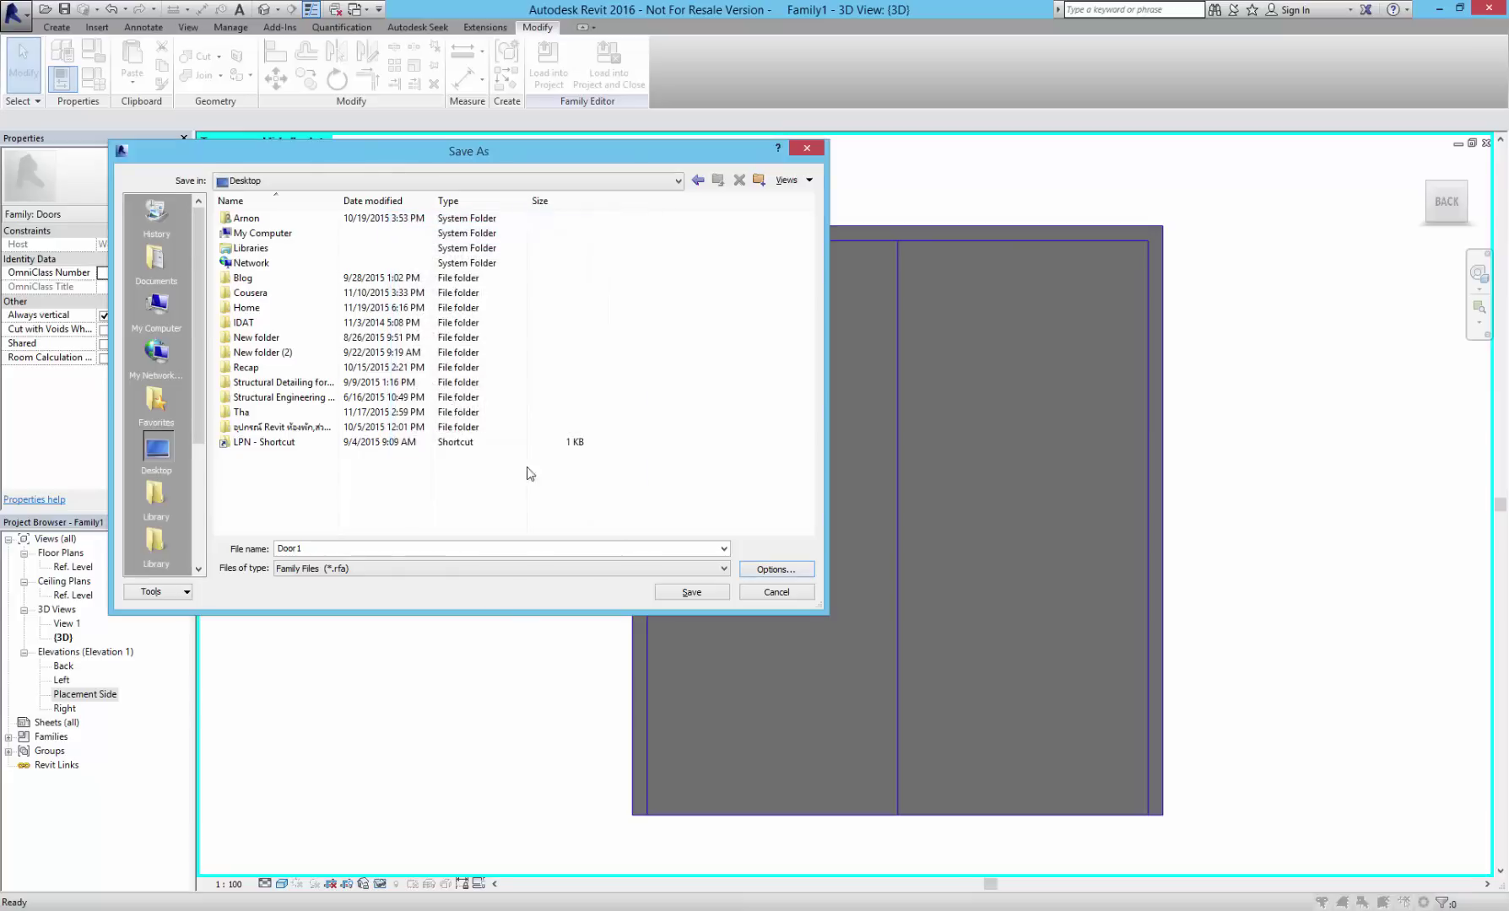
left_click(672, 592)
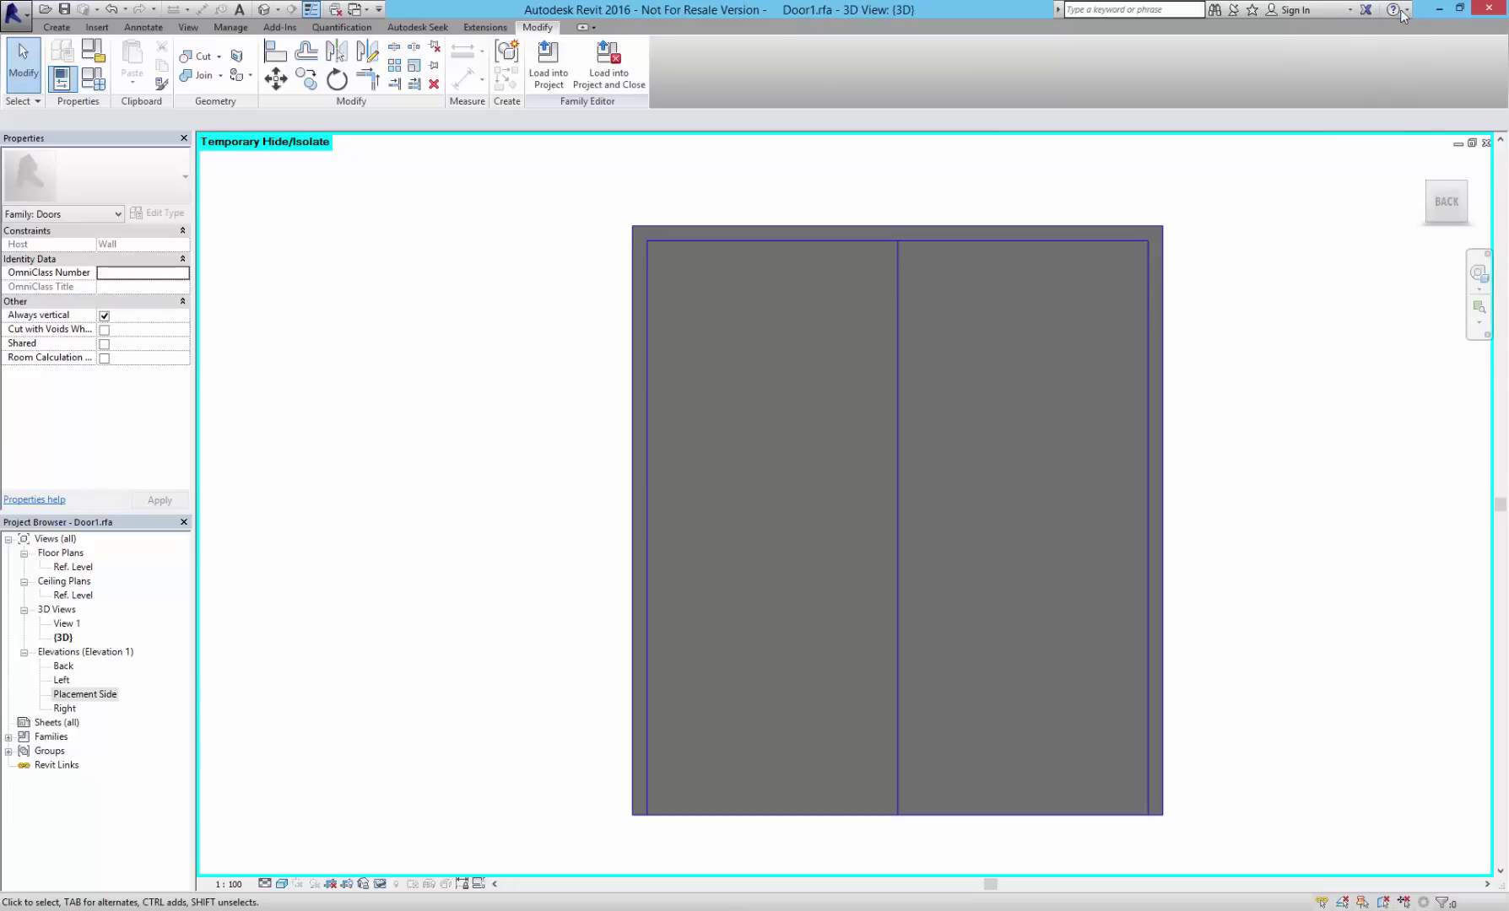
left_click(1437, 15)
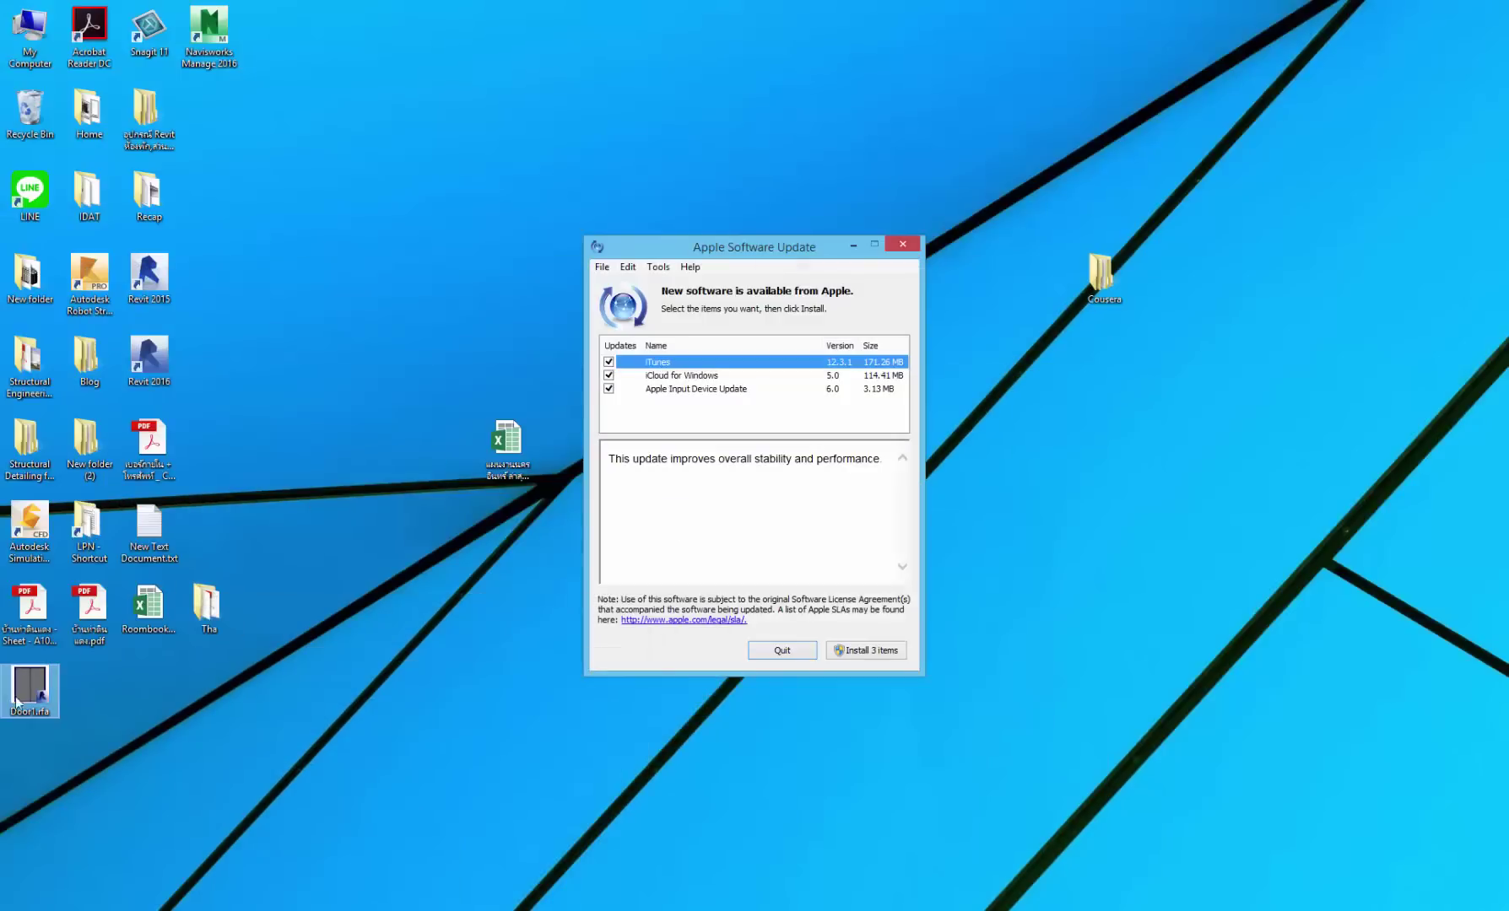
mouse_move(30, 688)
left_mouse_down()
mouse_move(922, 500)
mouse_move(979, 549)
left_mouse_up()
left_click(782, 649)
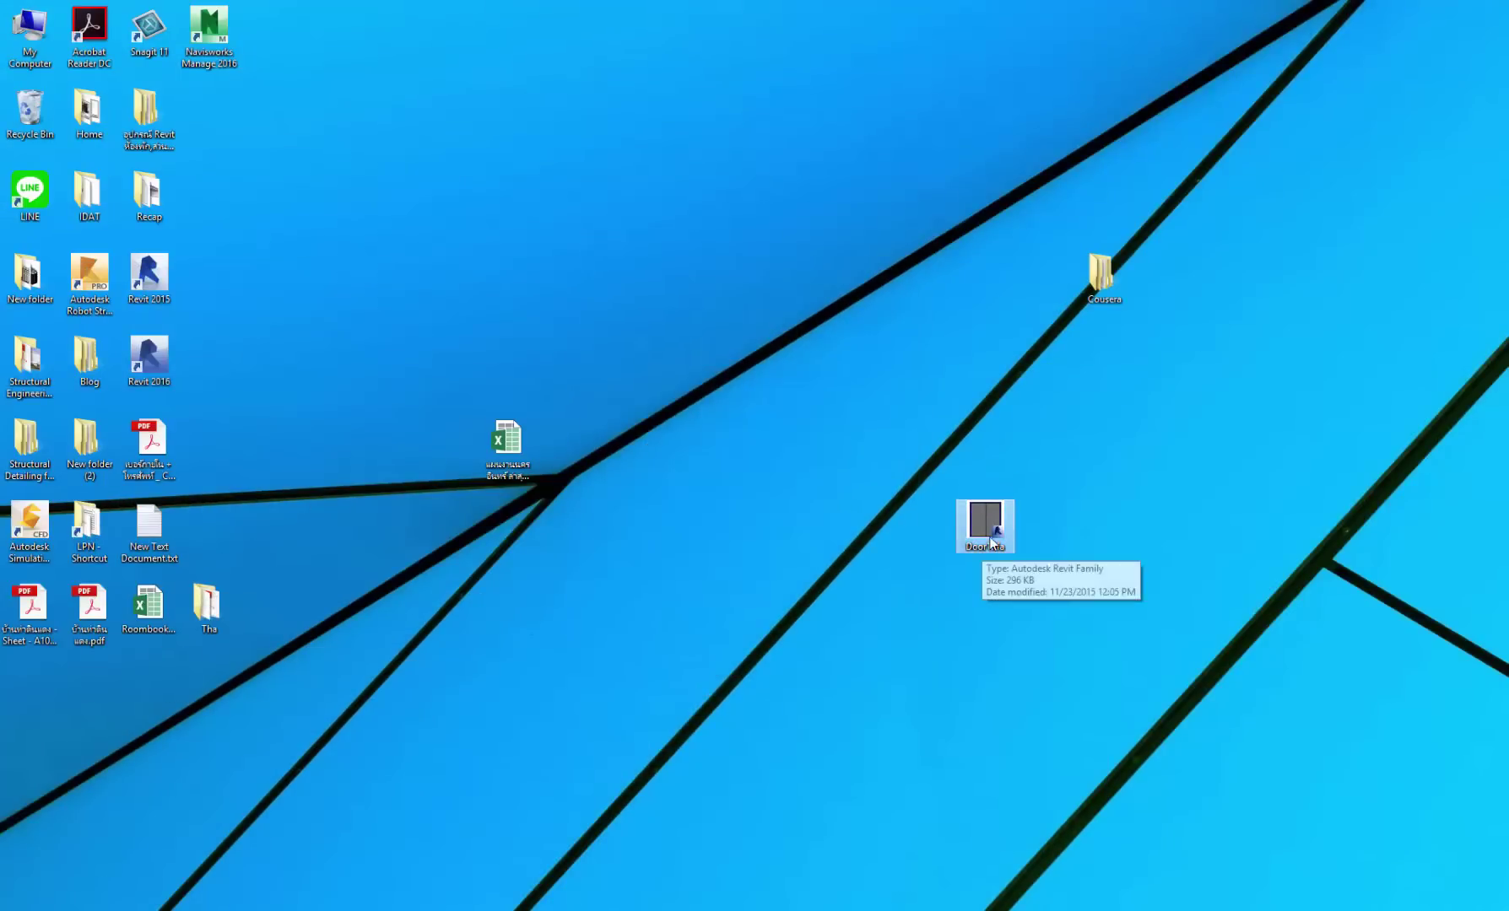
left_click_drag(993, 544, 873, 544)
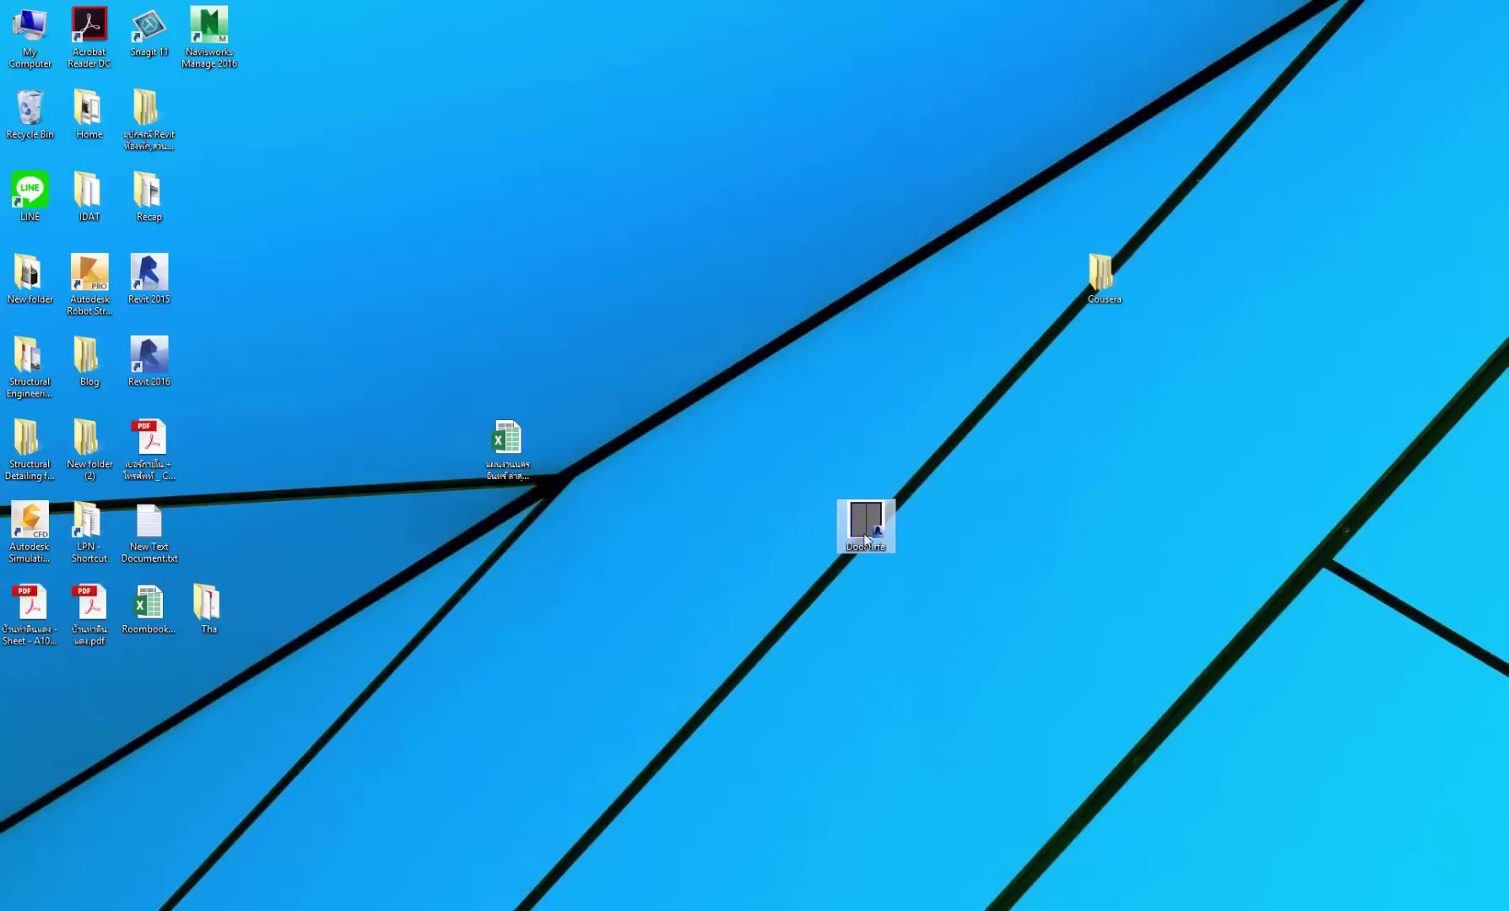
key("Return")
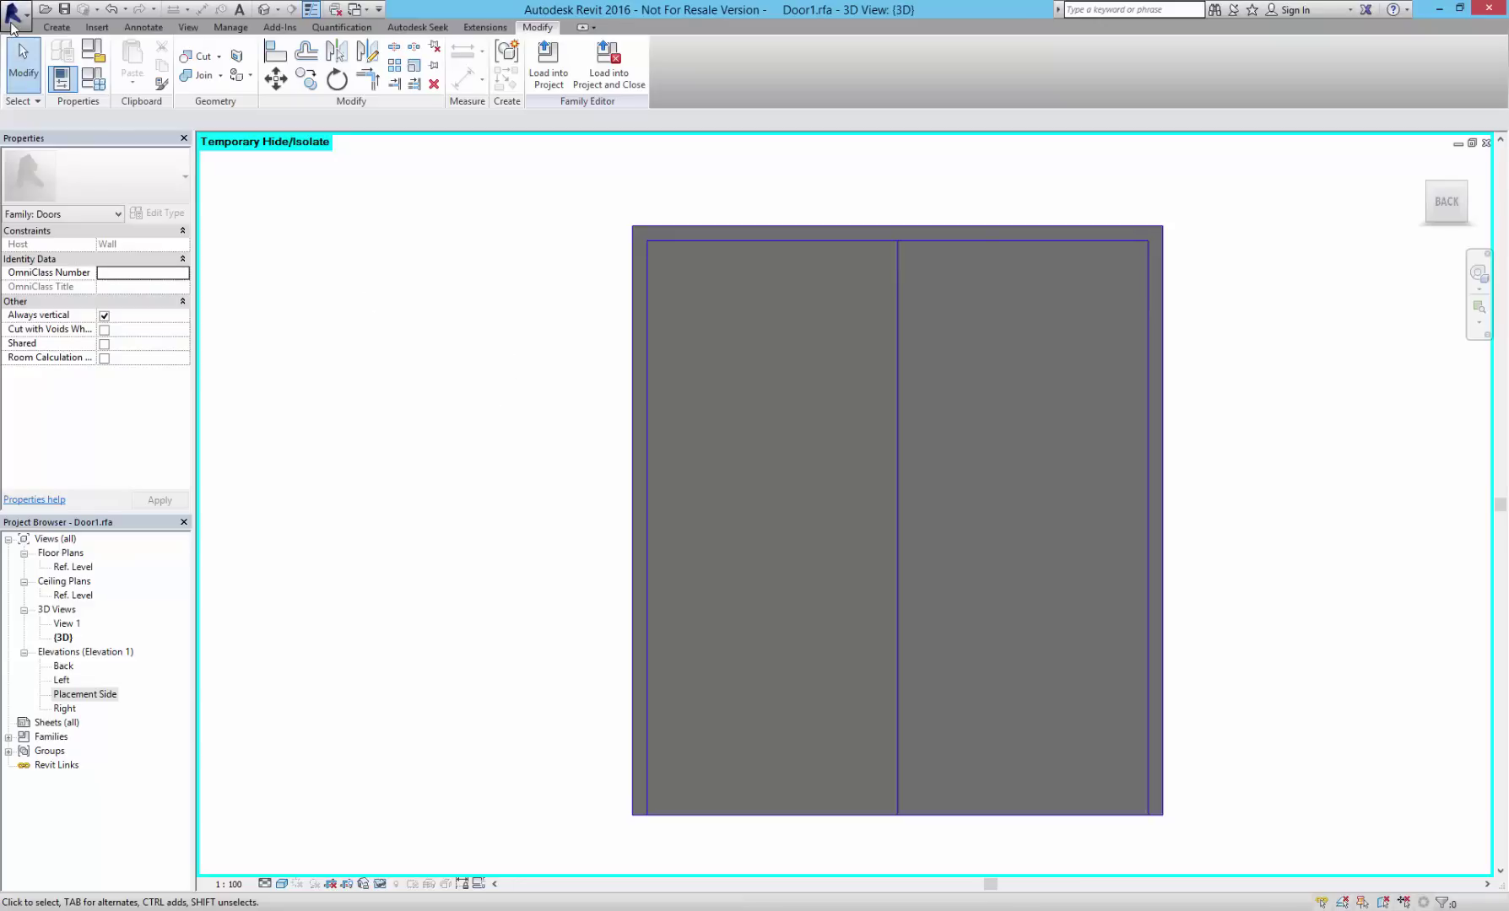
- Create a new project based on the Architectural Template via New > Project
left_click(15, 12)
mouse_move(51, 71)
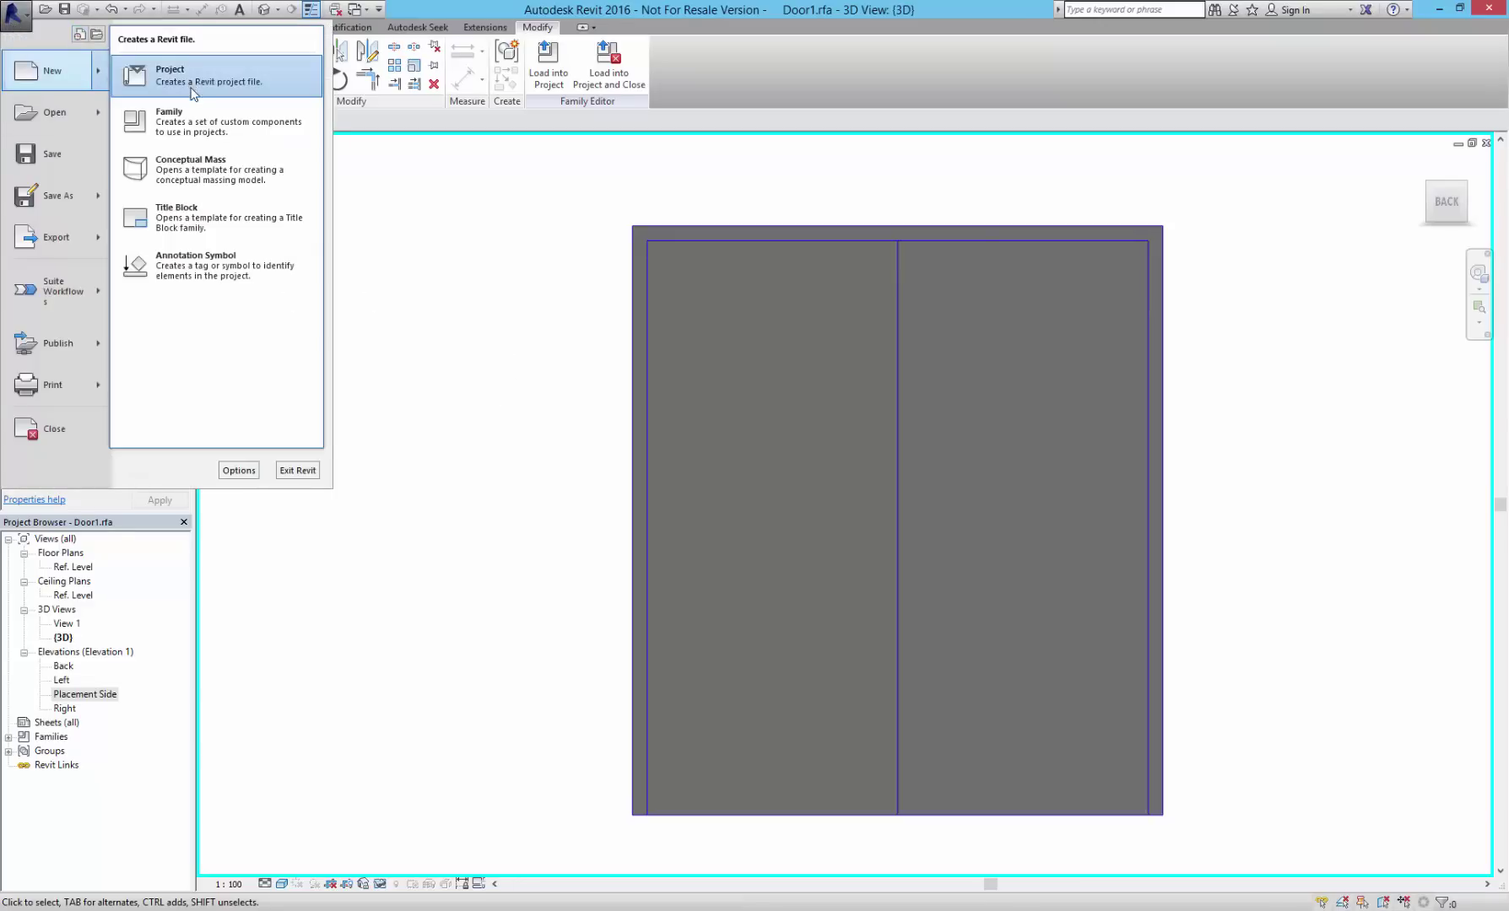
left_click(535, 206)
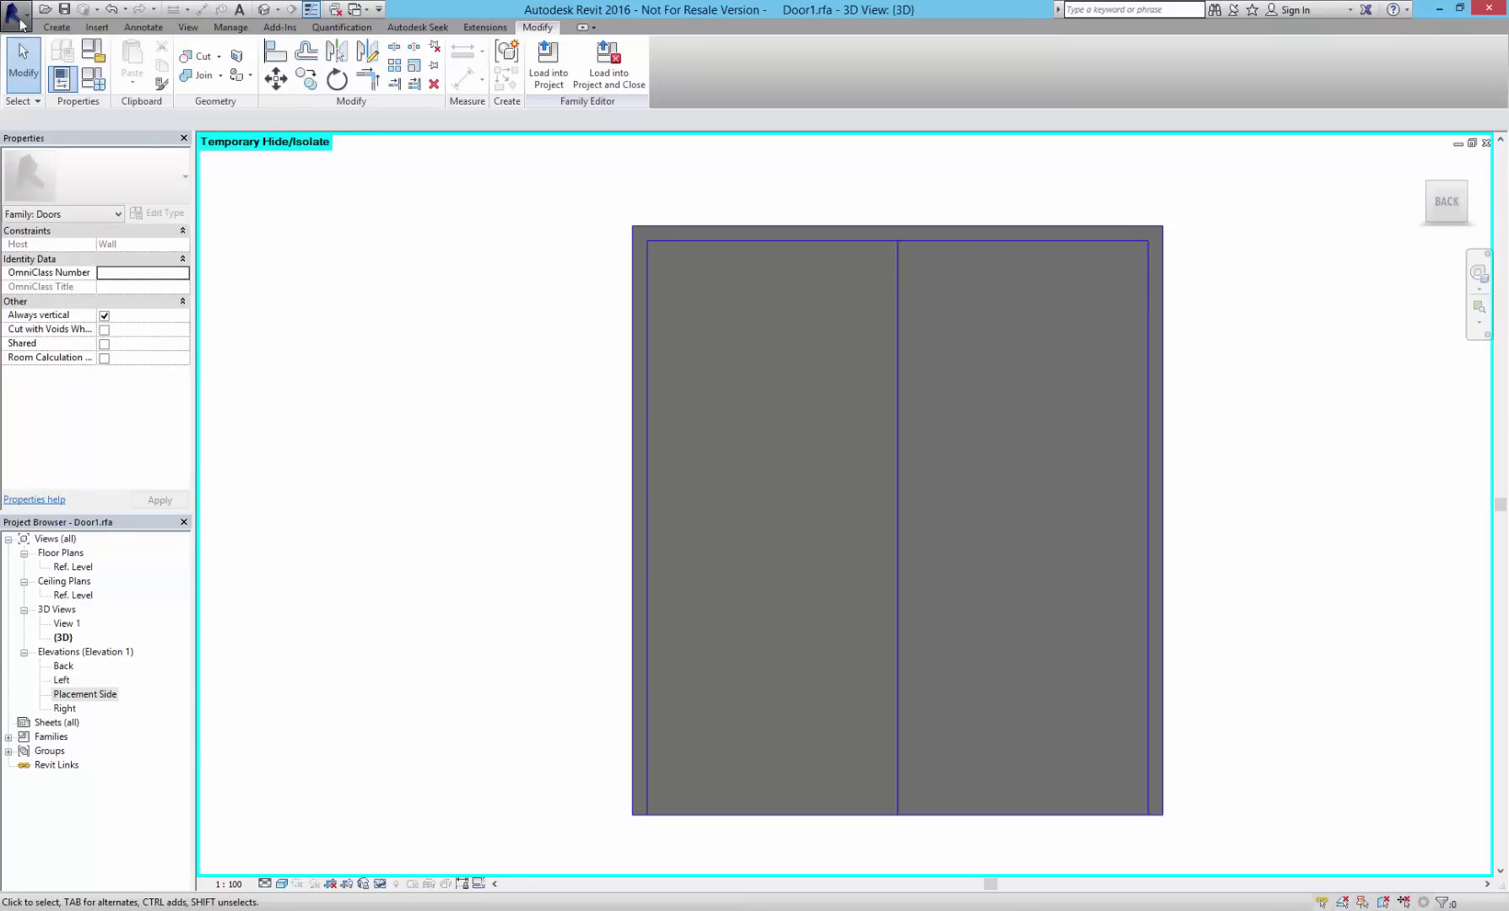
left_click(16, 11)
left_click(156, 64)
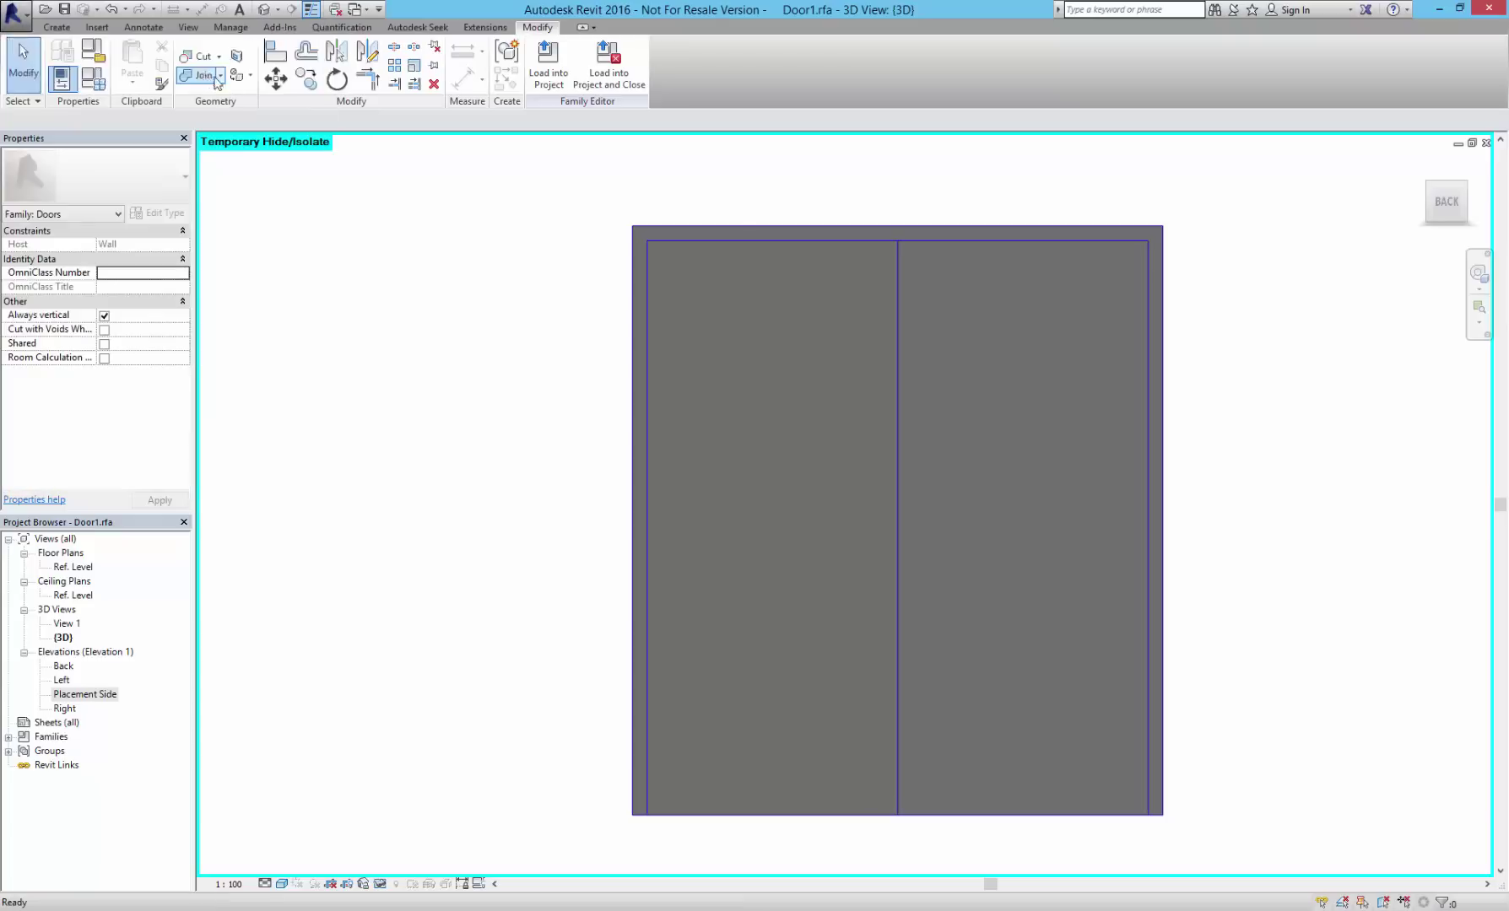
left_click(546, 330)
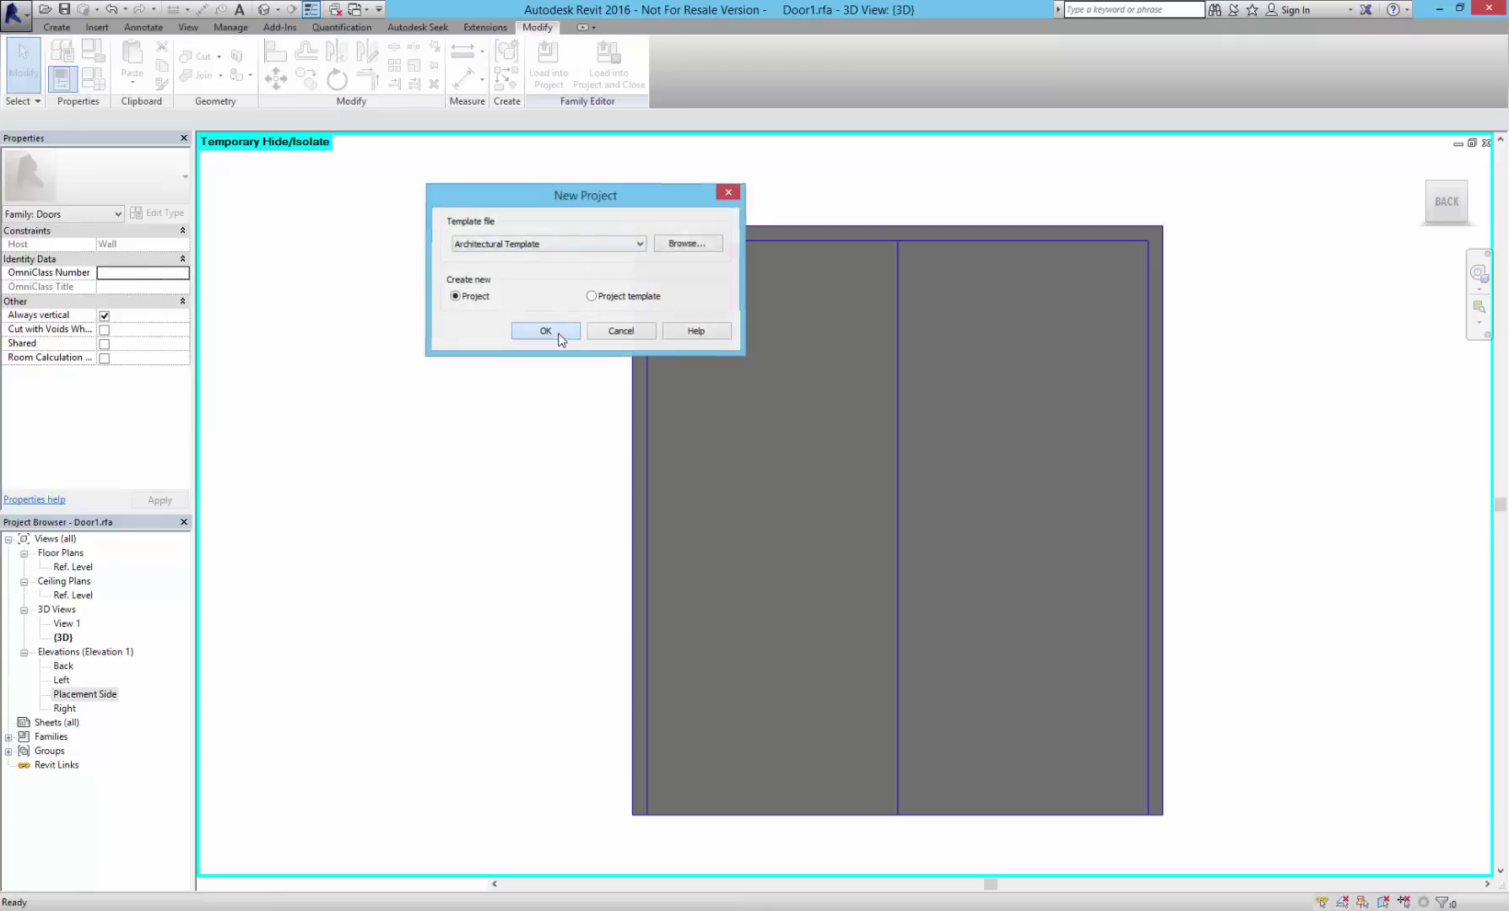
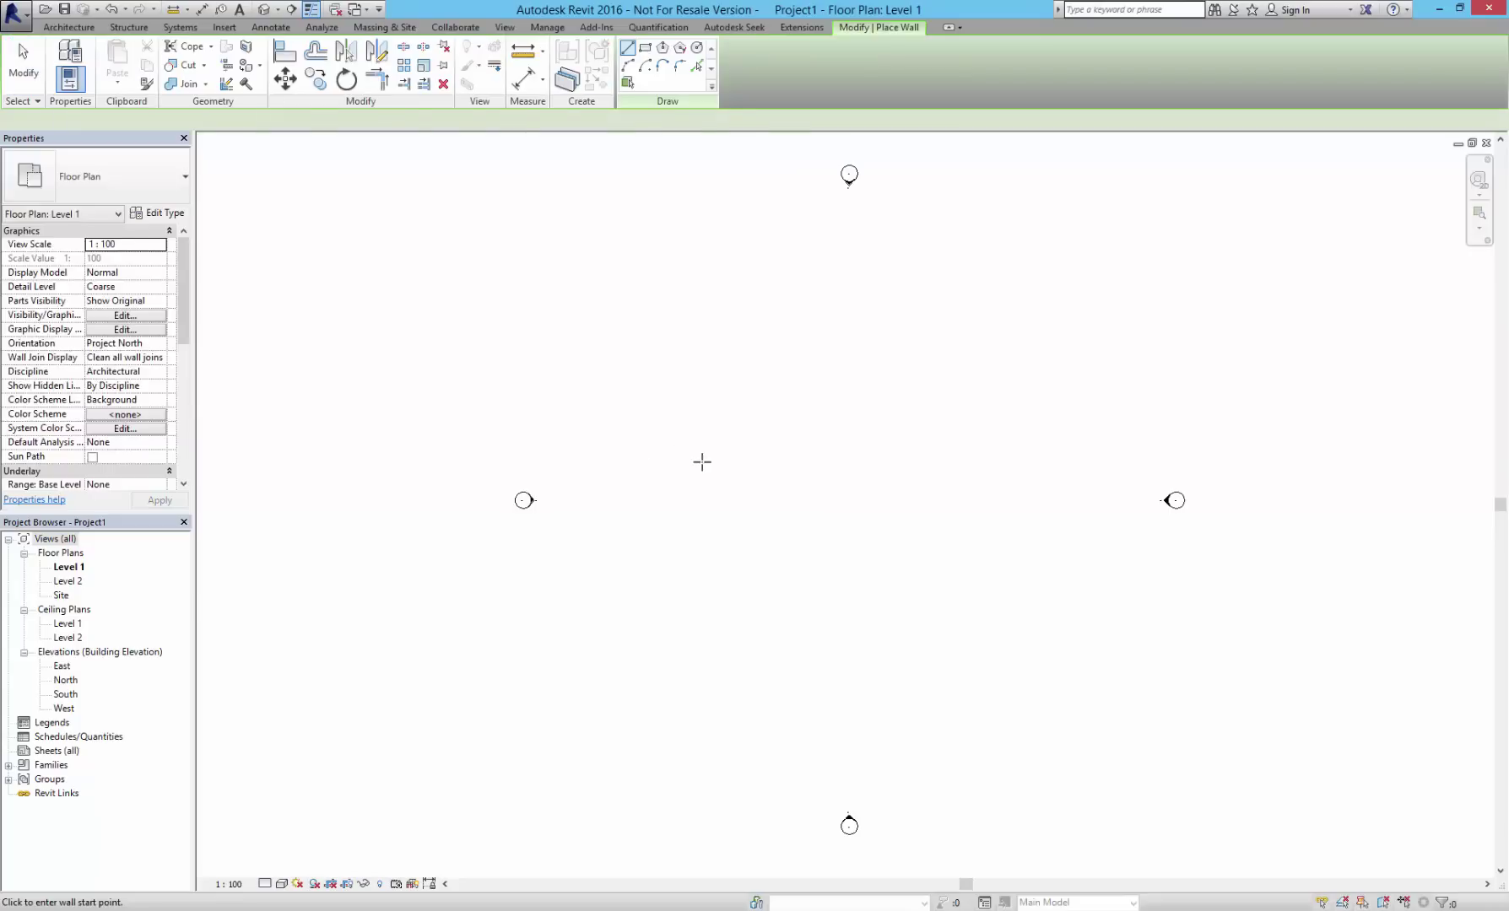
- Draw a short straight wall on the Level 1 floor plan
left_click(773, 475)
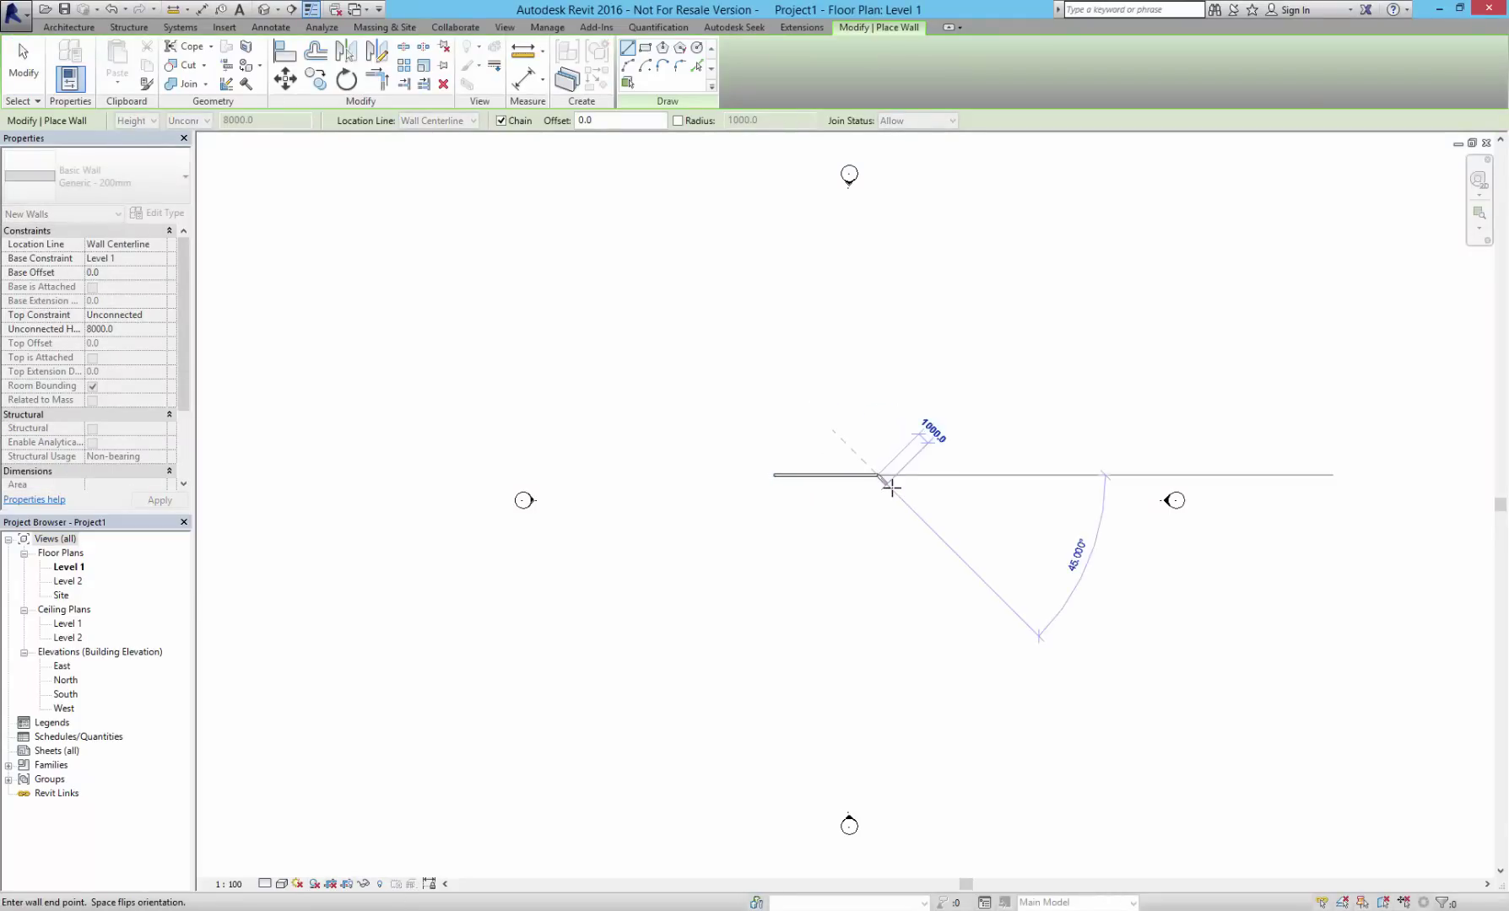
left_click(890, 487)
key("Escape")
key("Escape")
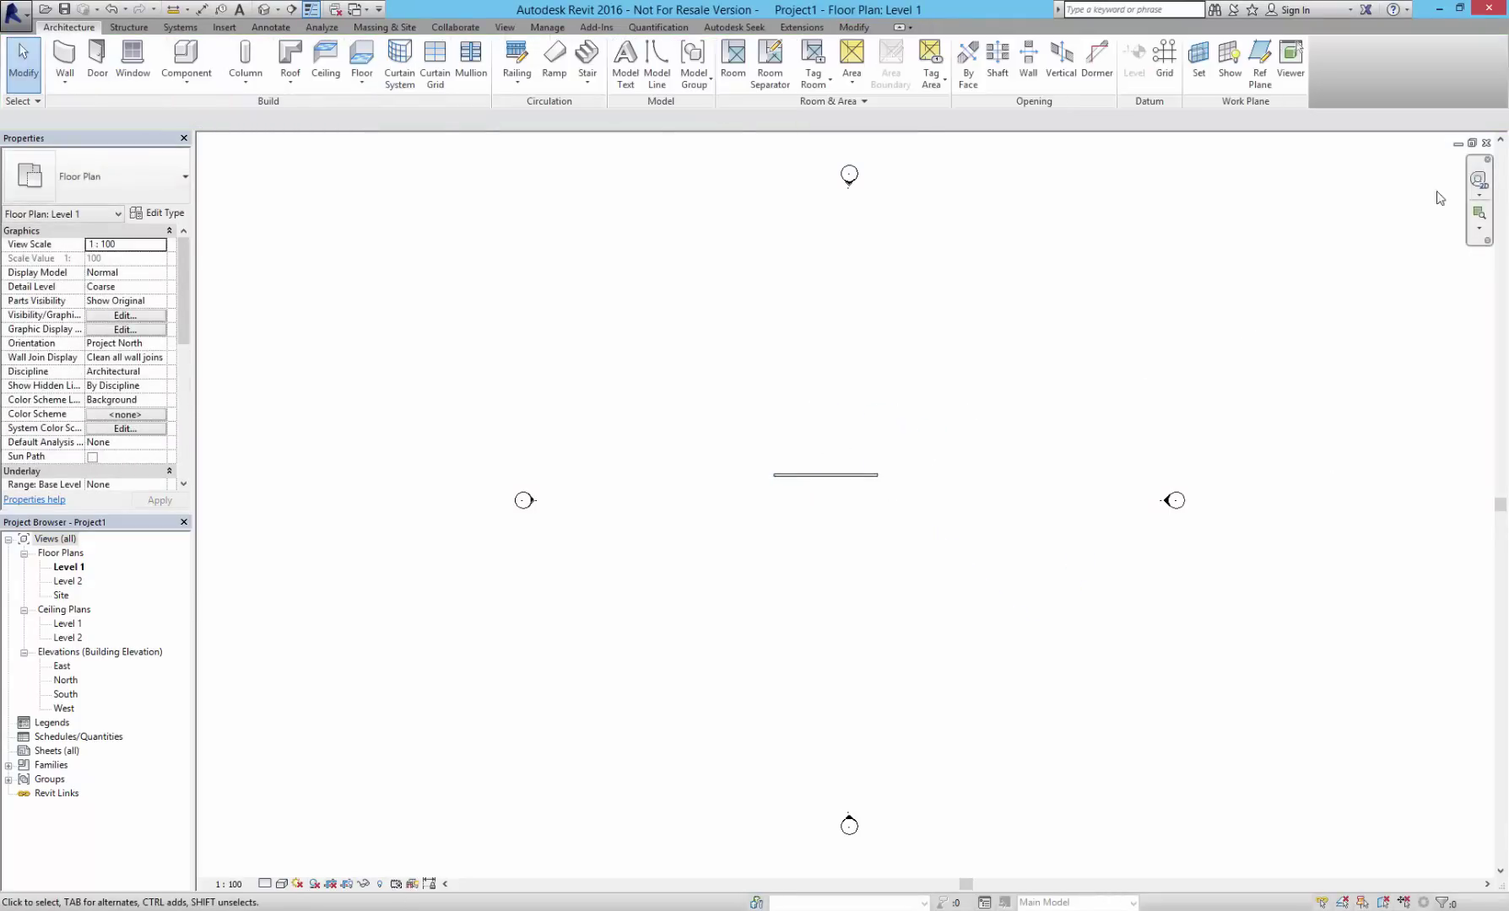
- Load the Door1 double door family into the project and place it in the new wall
left_click(1471, 142)
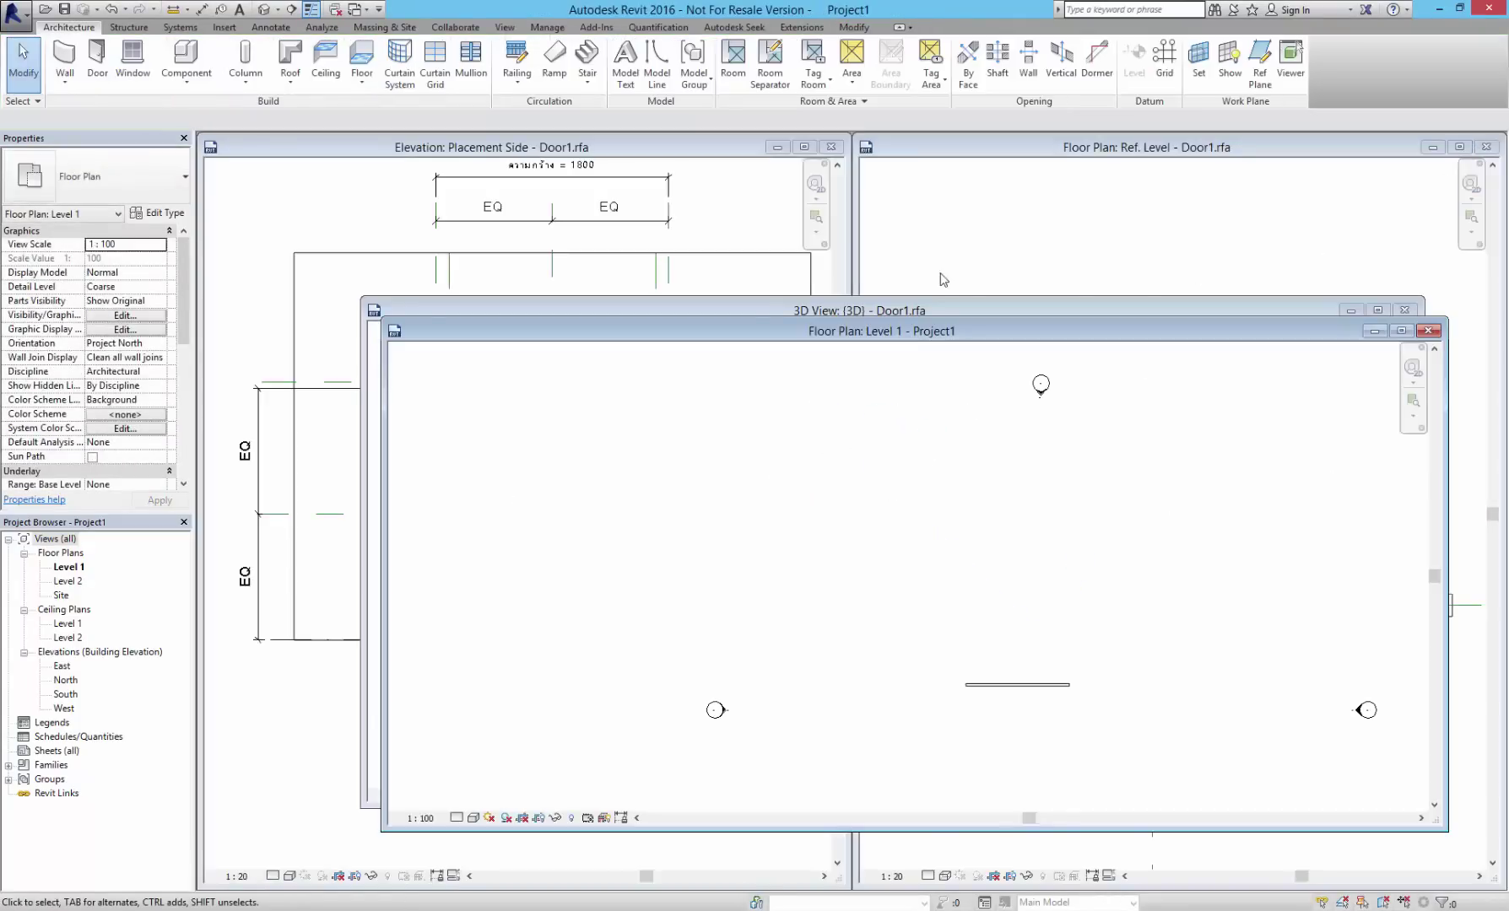
left_click(949, 309)
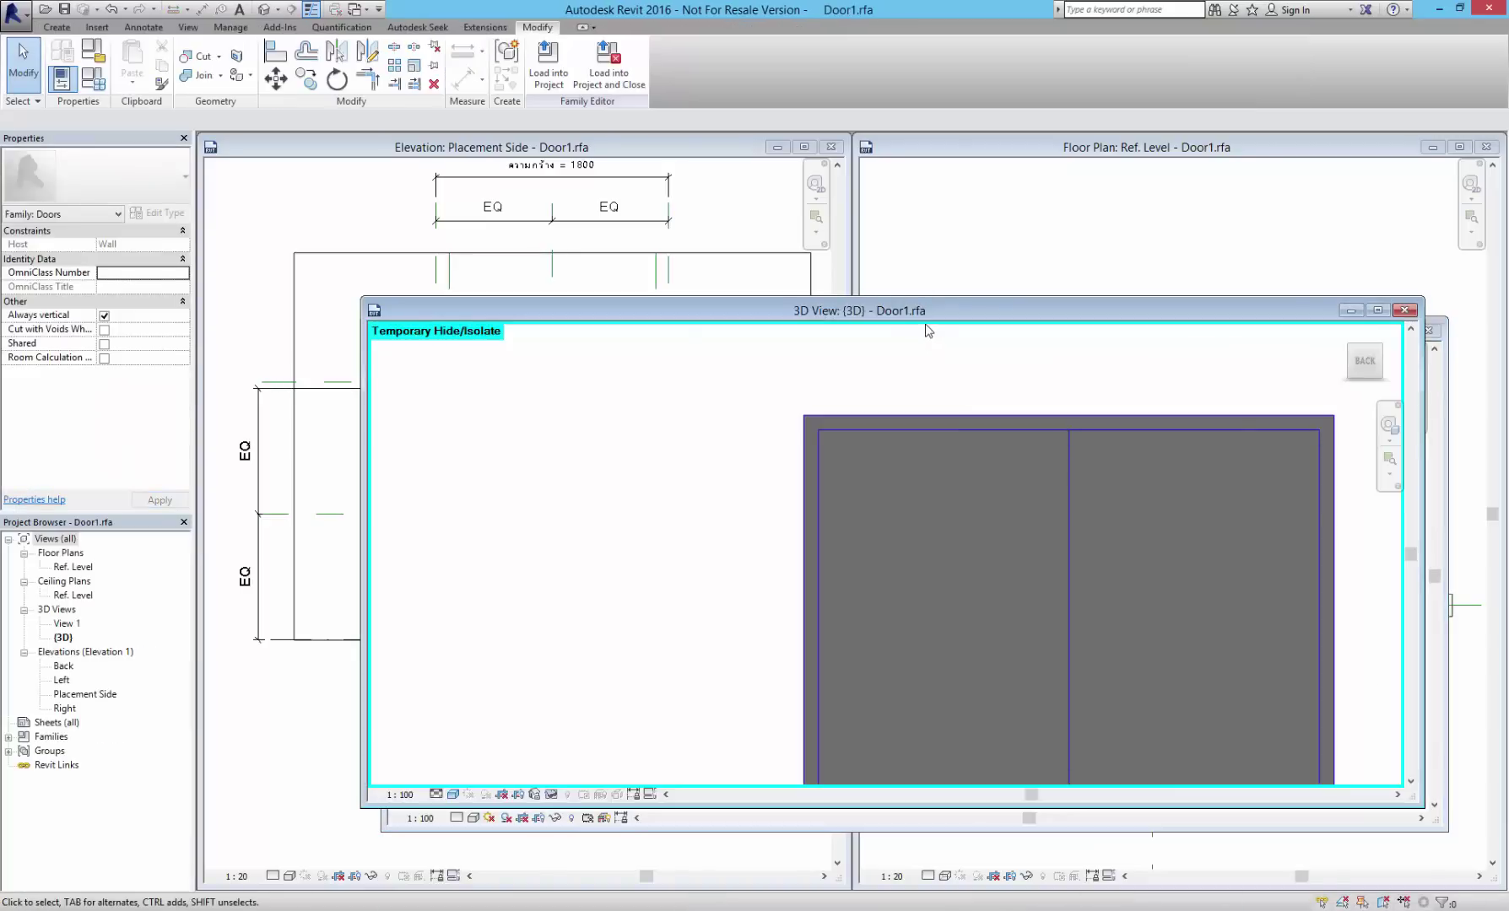
left_click_drag(874, 311, 777, 207)
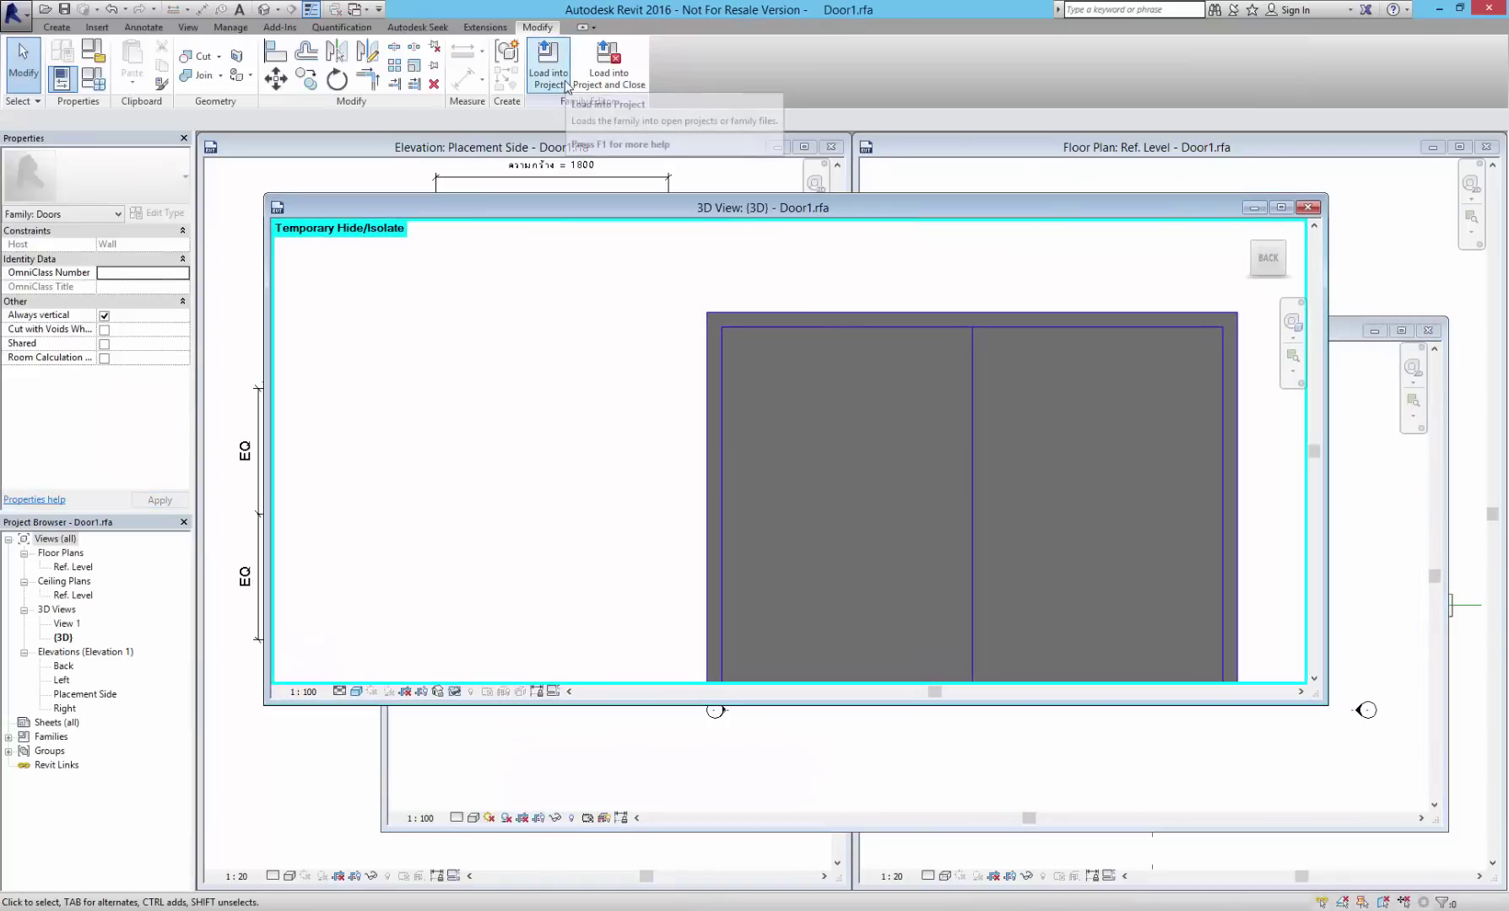
left_click(564, 81)
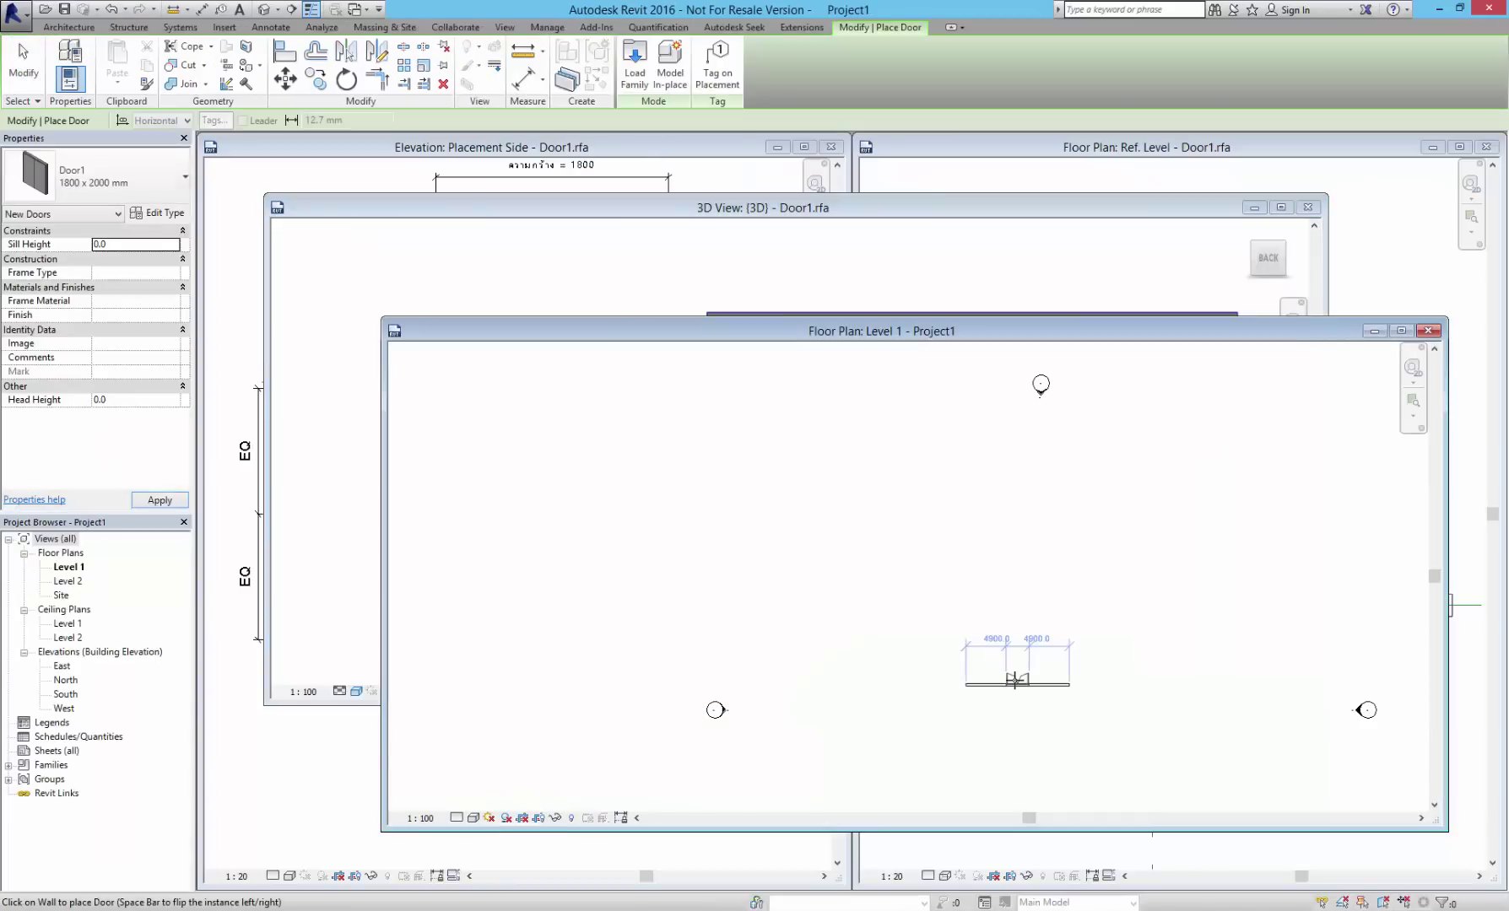
scroll(1012, 679, "up", 4)
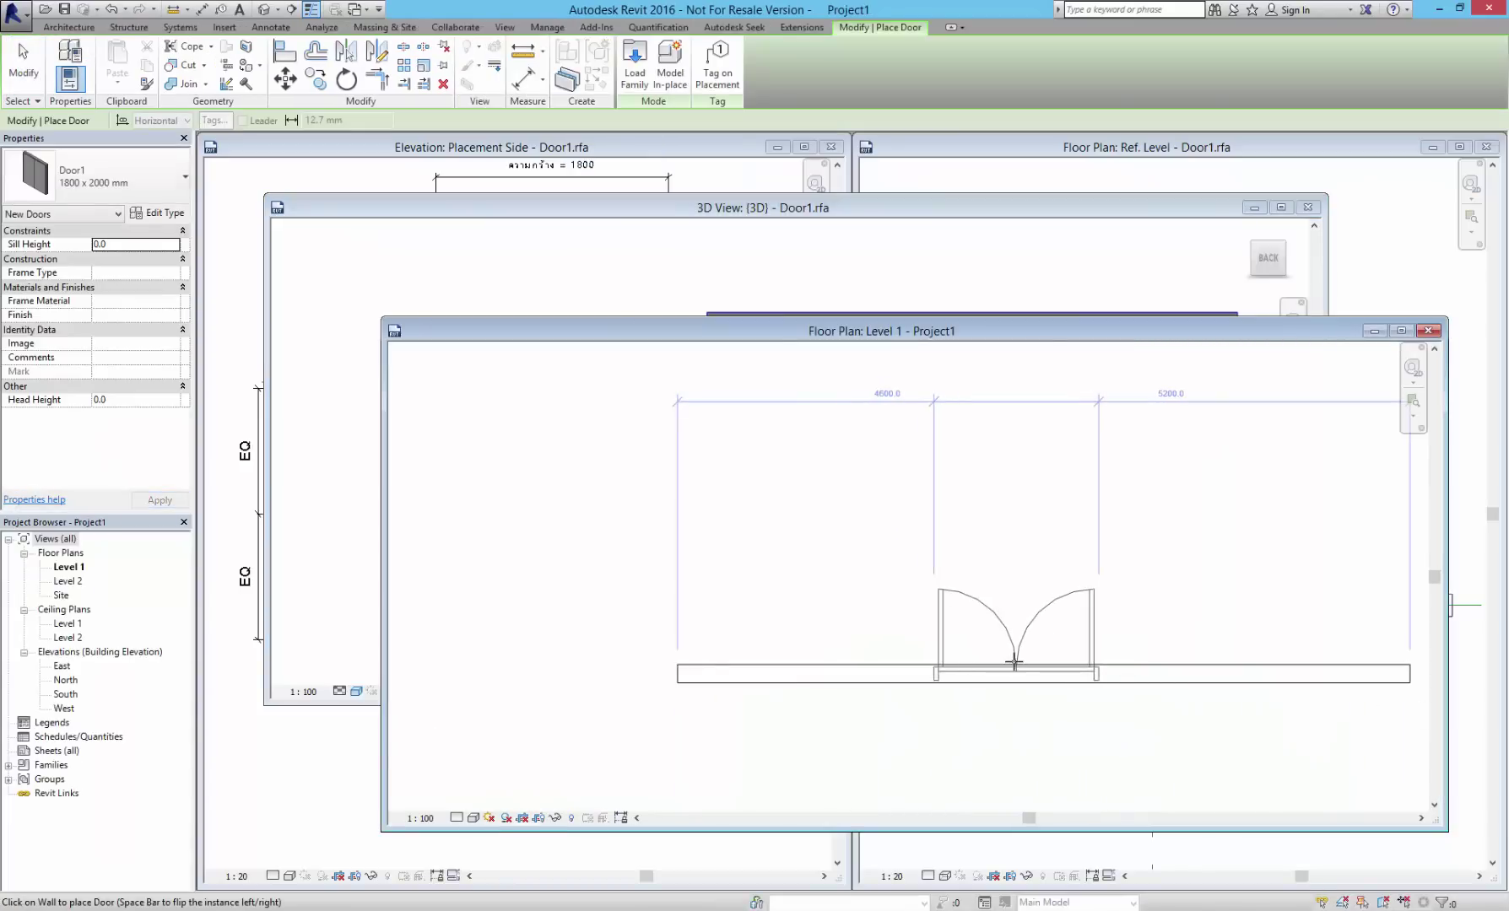
left_click(1017, 667)
key("Escape")
key("Escape")
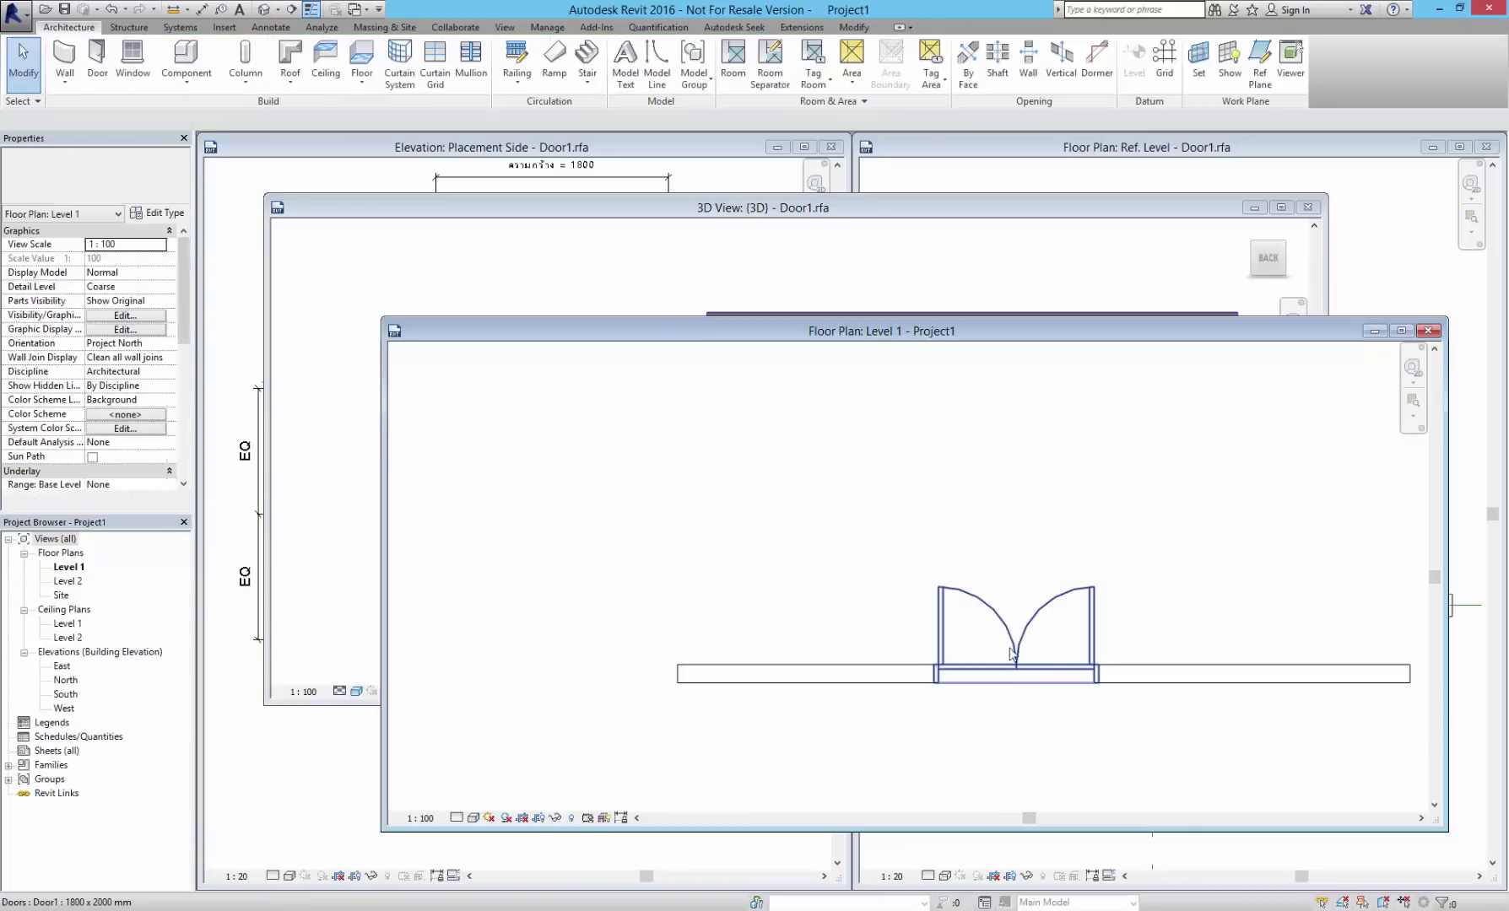
left_click(1010, 637)
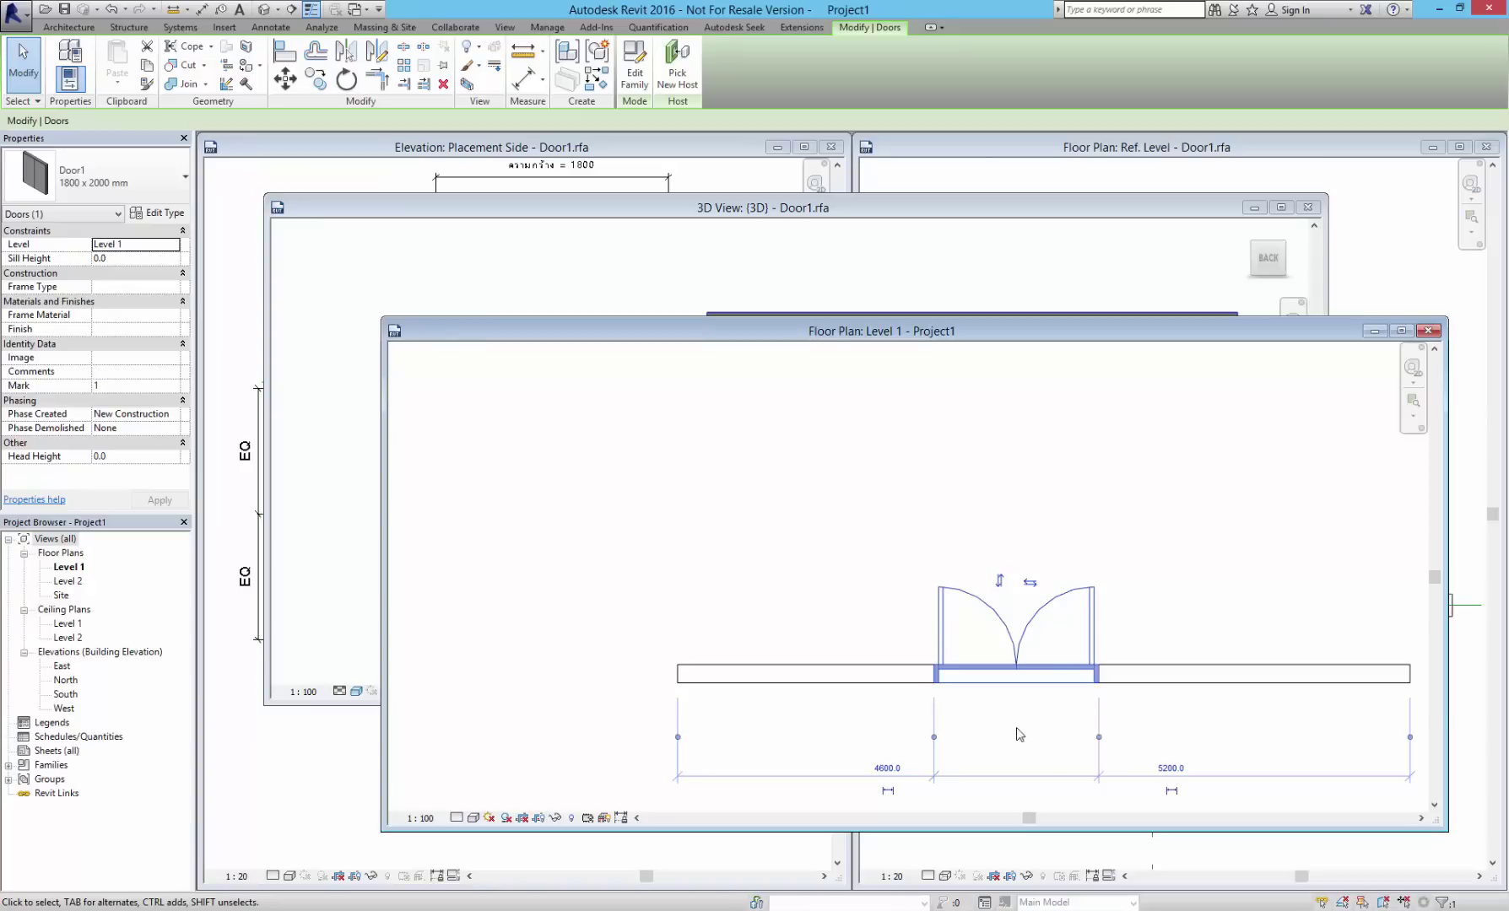
key("space")
key("space")
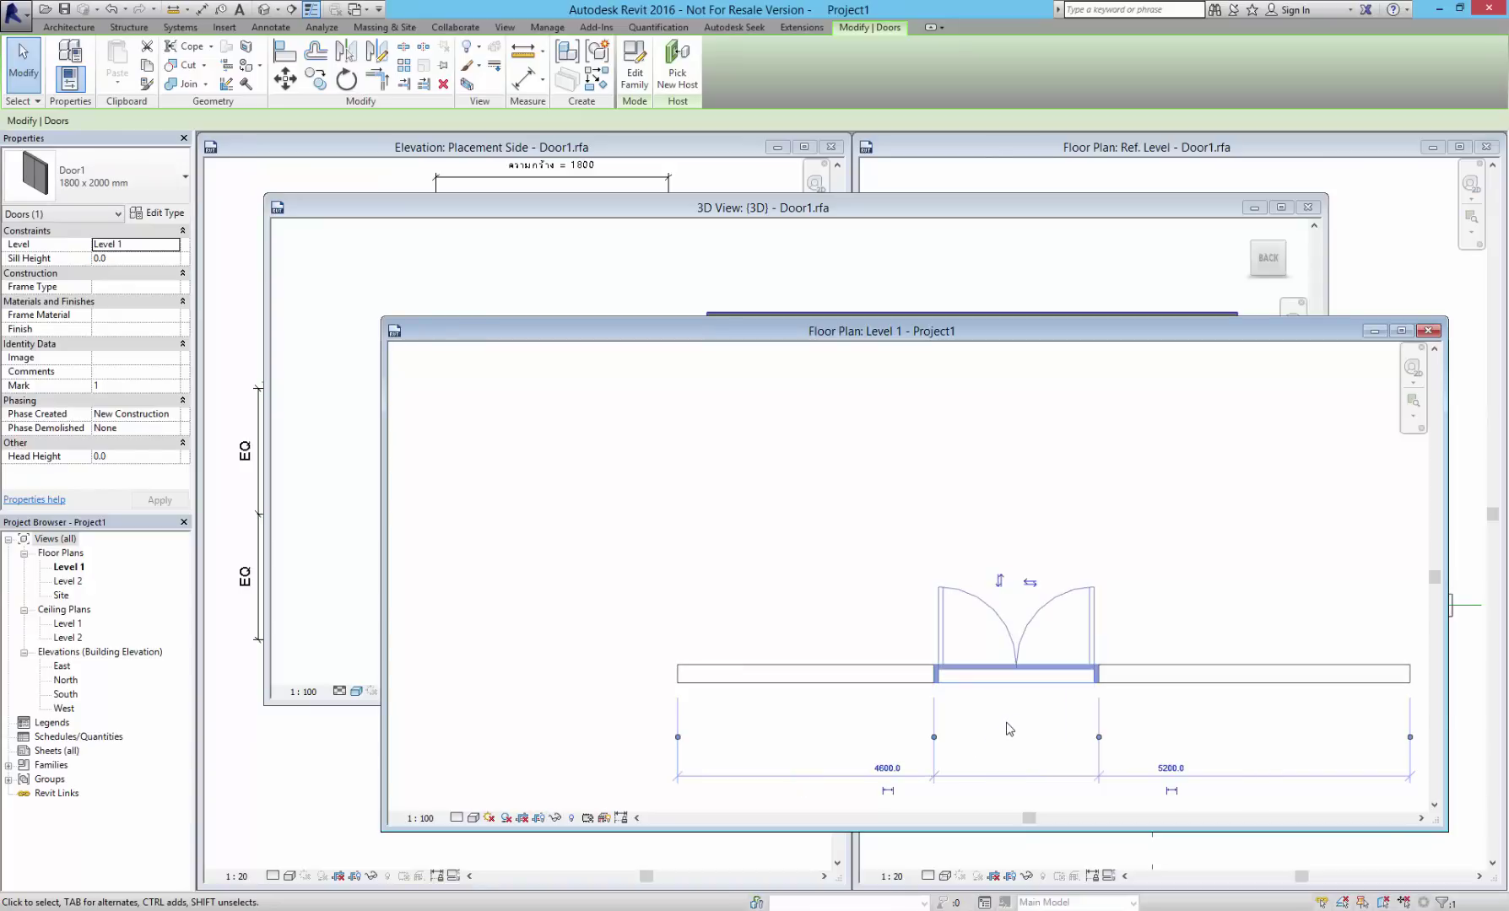
key("space")
key("space")
middle_click_drag(1011, 600, 879, 494)
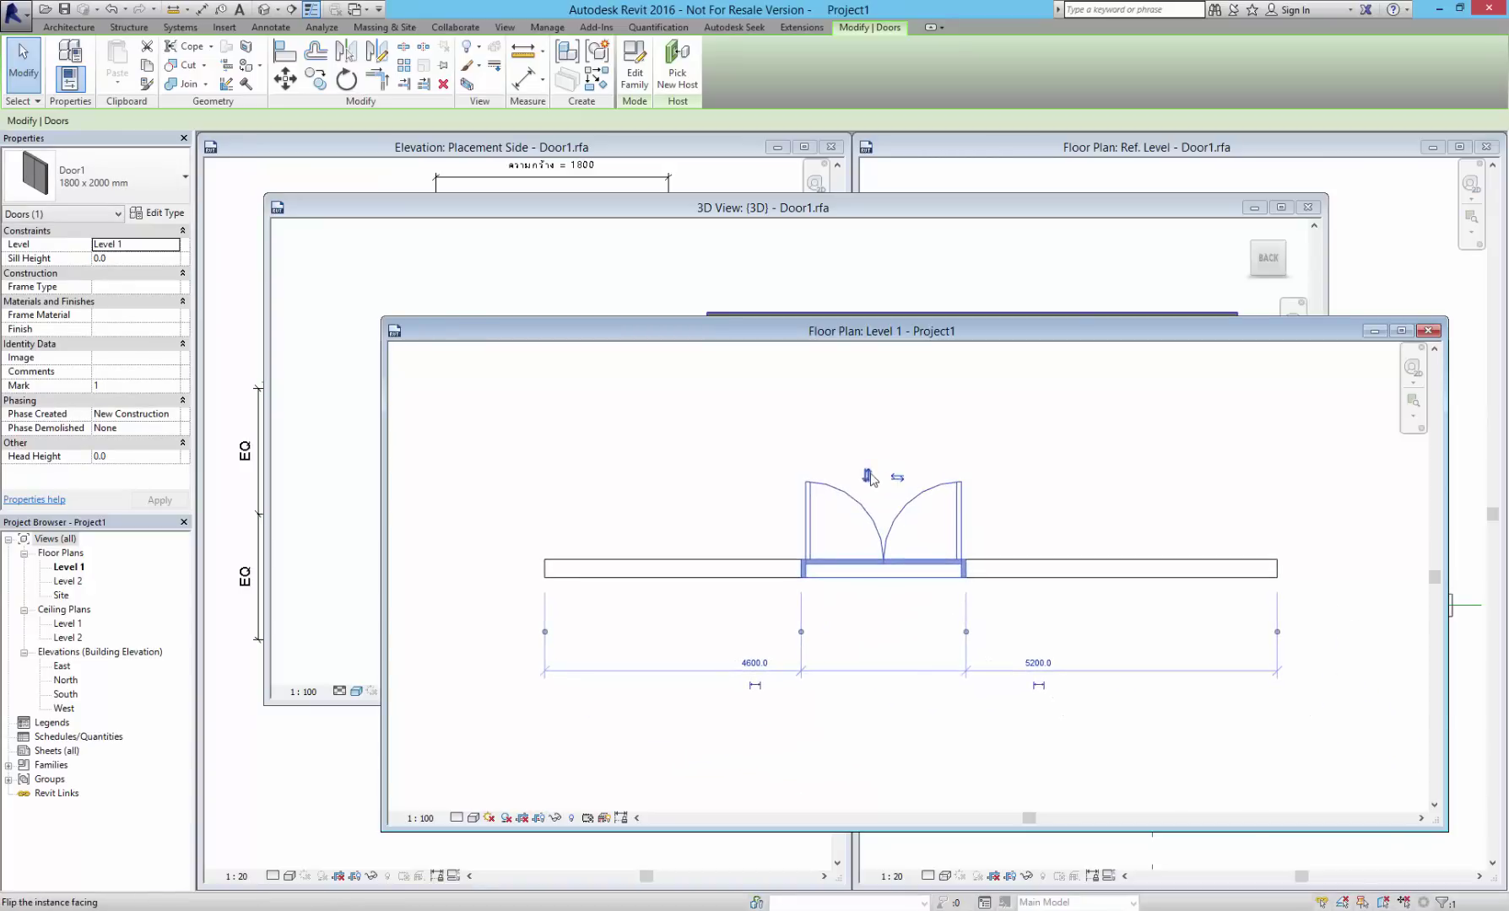
left_click(867, 476)
left_click(883, 620)
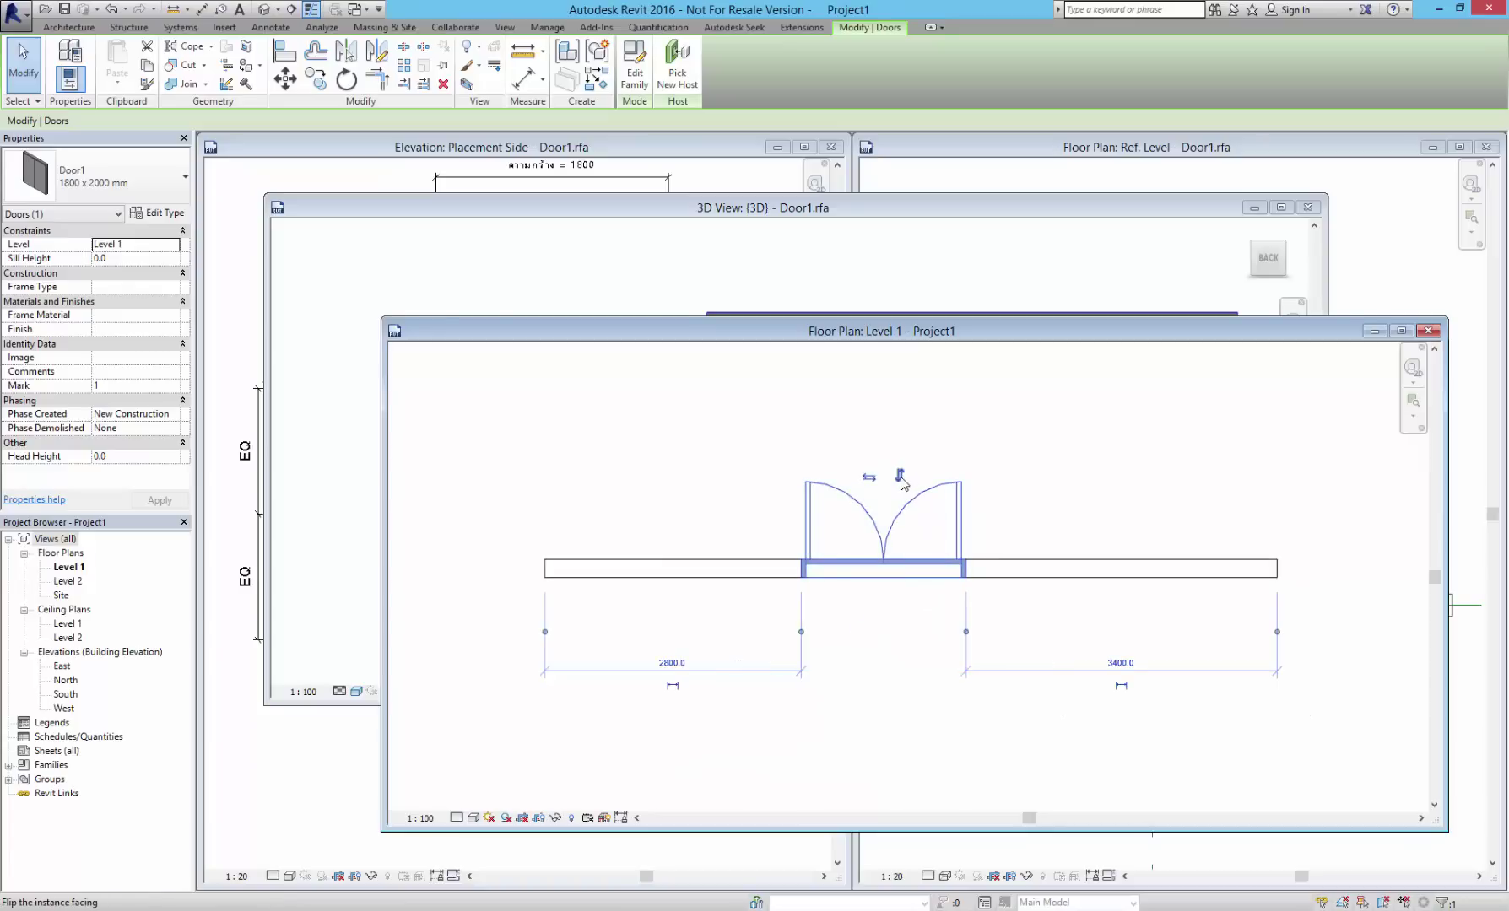
left_click(901, 478)
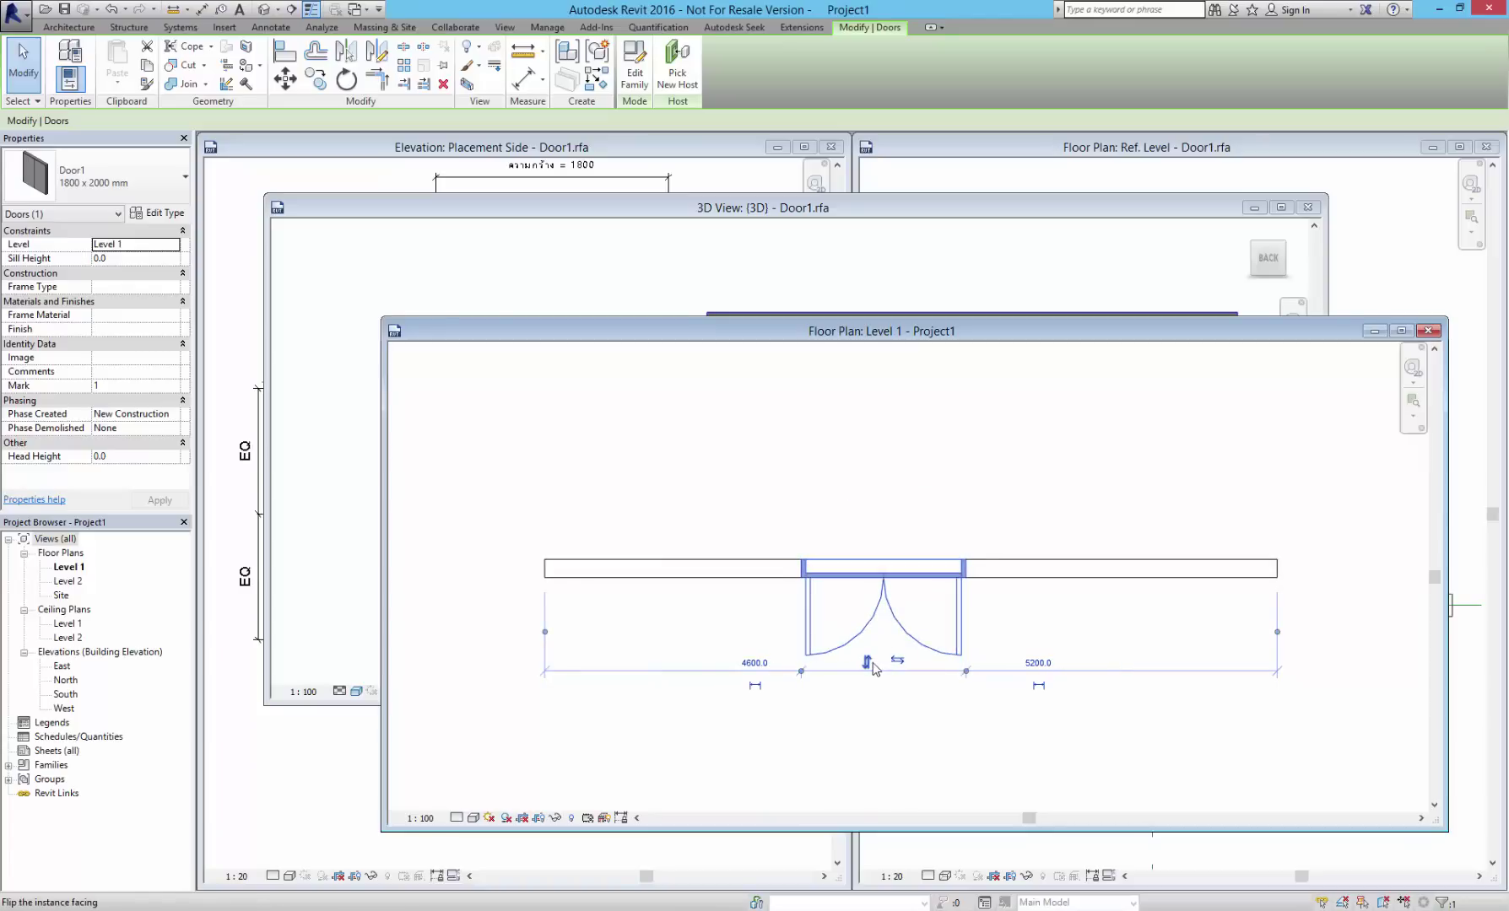
left_click(866, 661)
key("Escape")
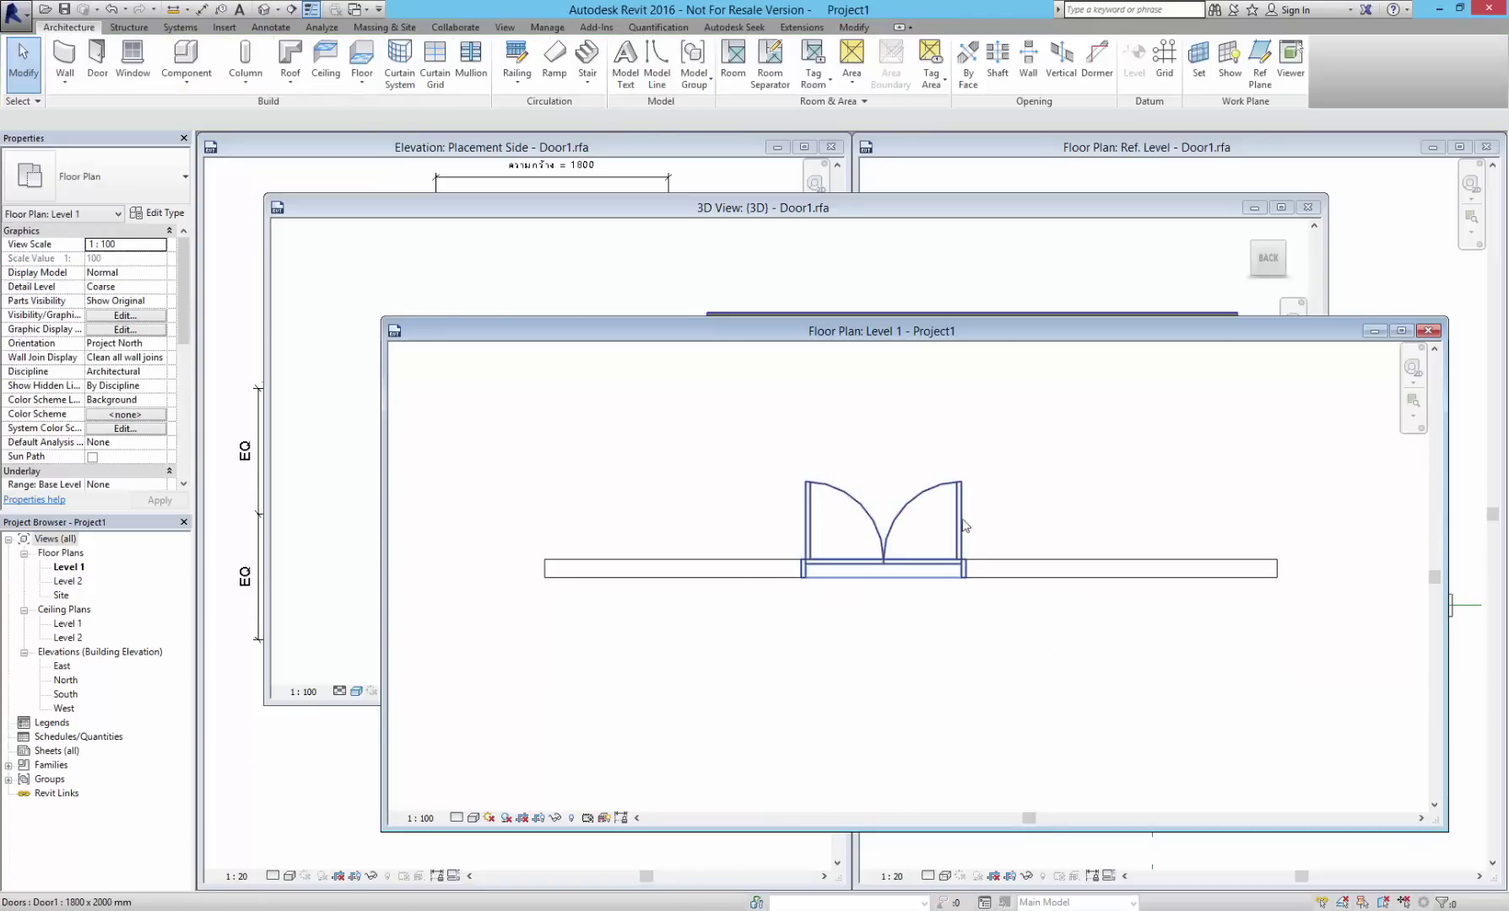
left_click(963, 524)
left_click(868, 477)
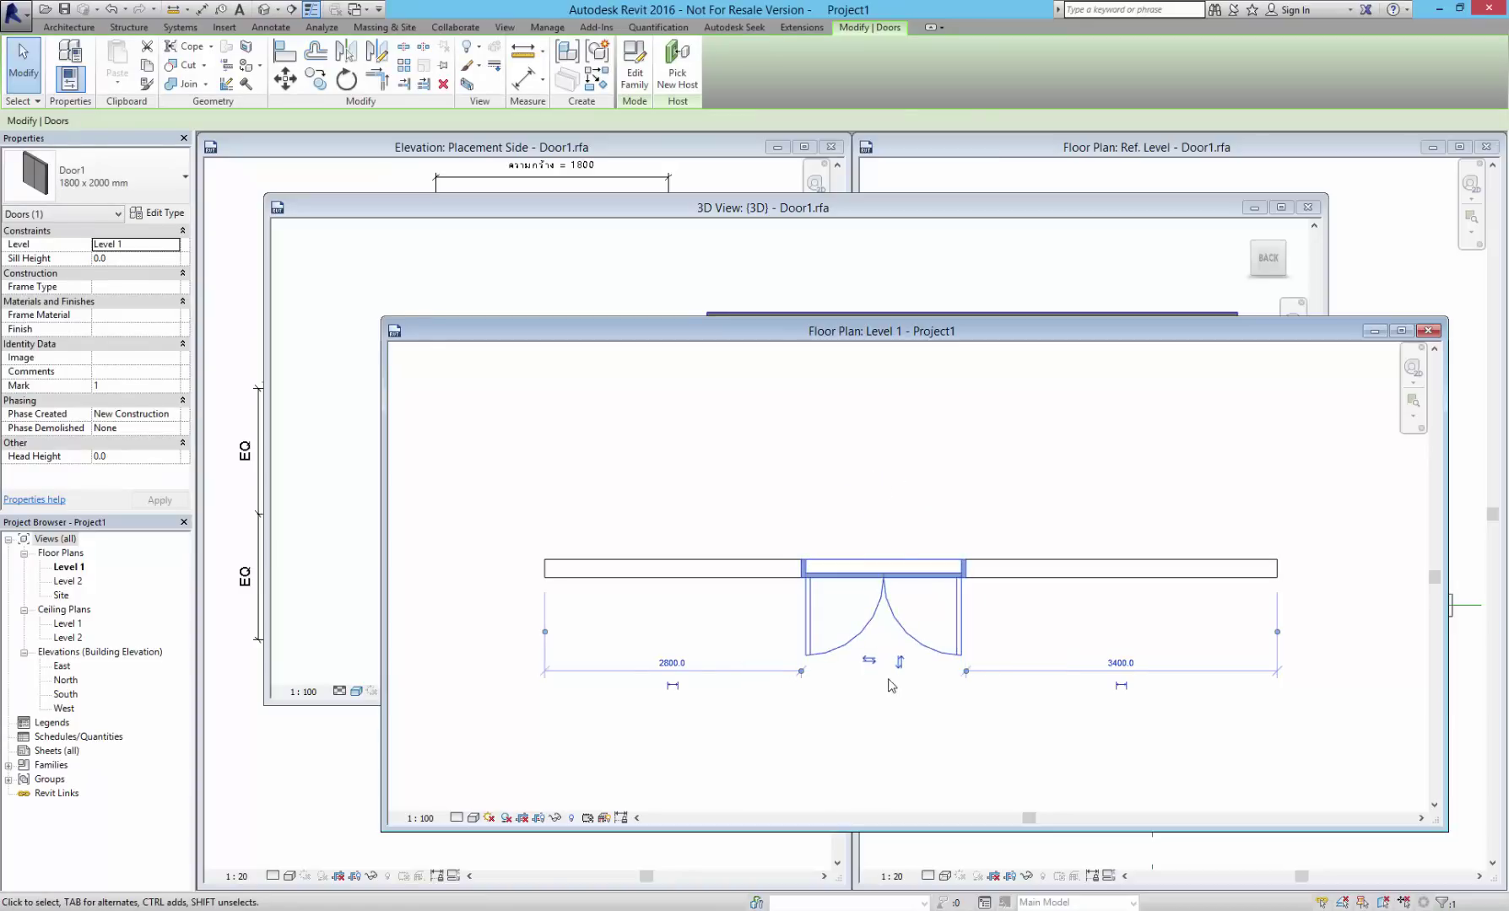
left_click(899, 663)
left_click(906, 705)
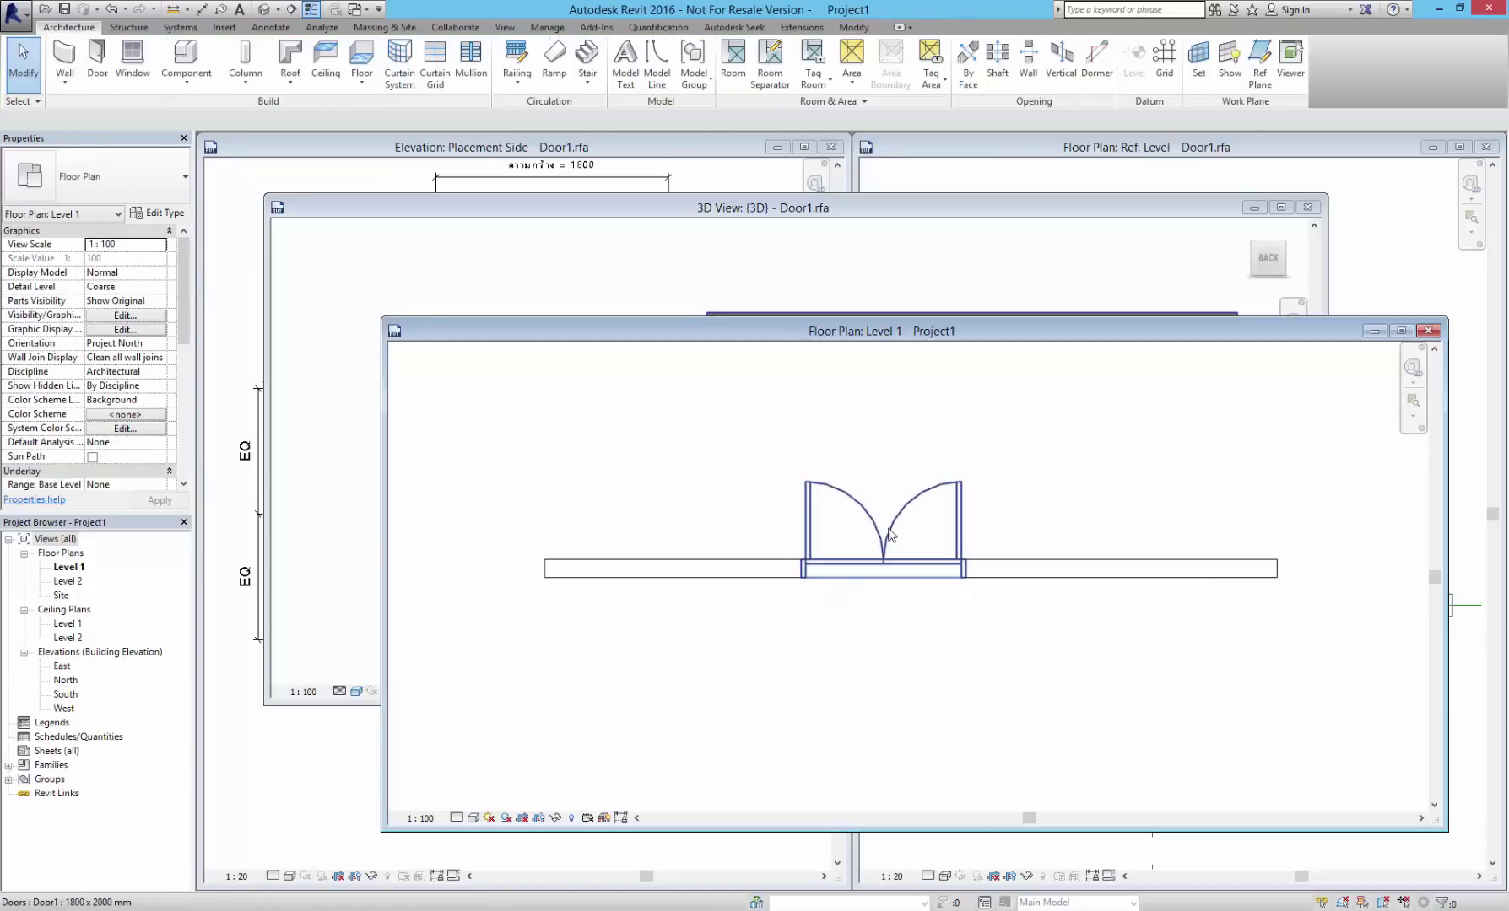
left_click(892, 535)
left_click(906, 727)
scroll(867, 591, "up", 3)
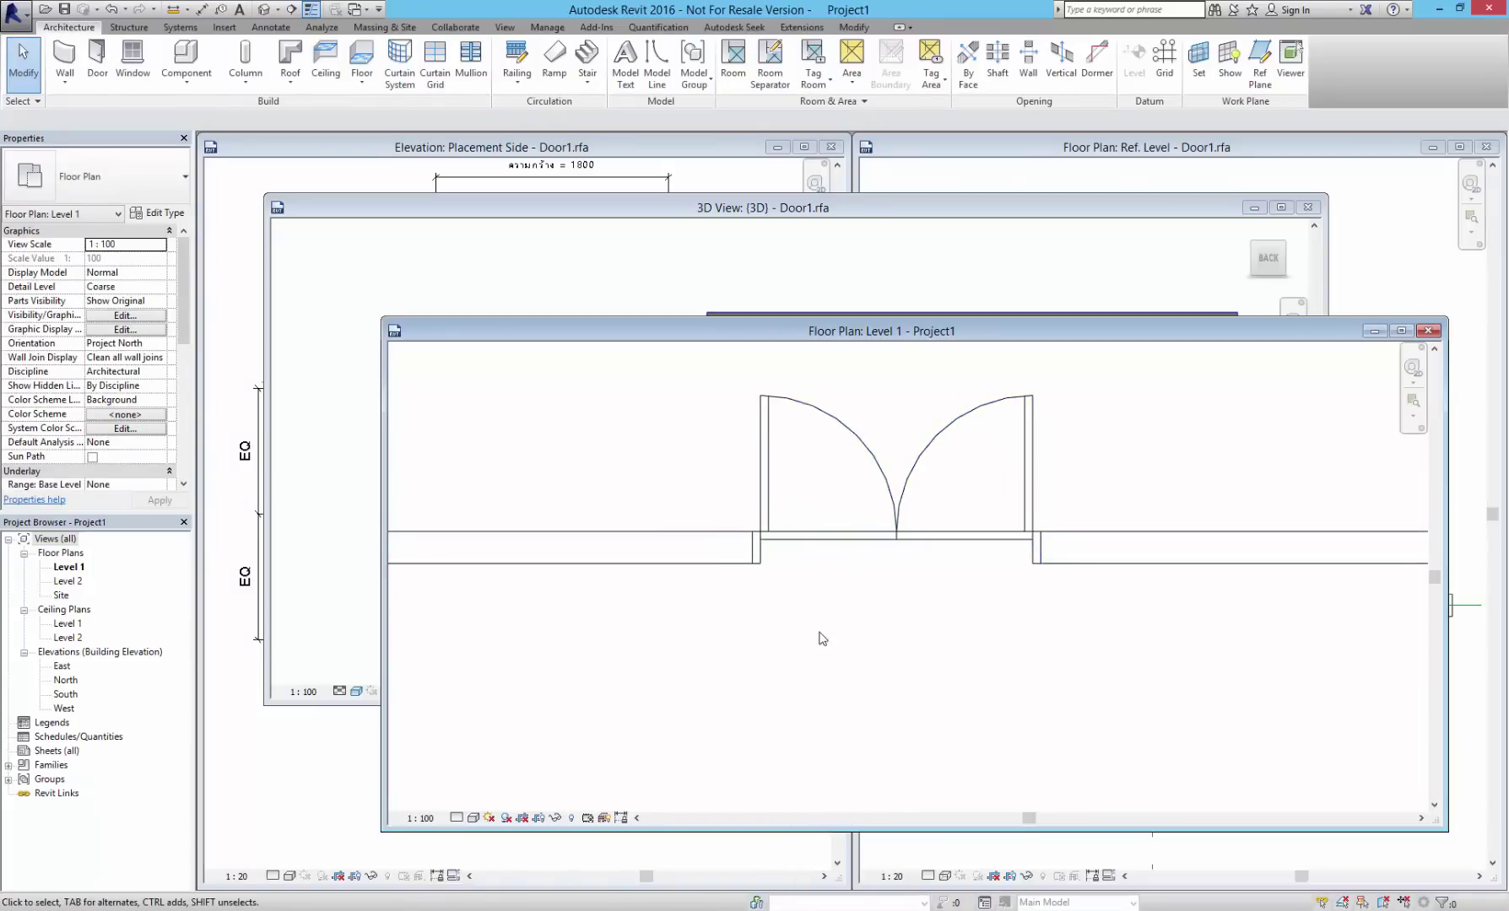
middle_click_drag(834, 543, 835, 552)
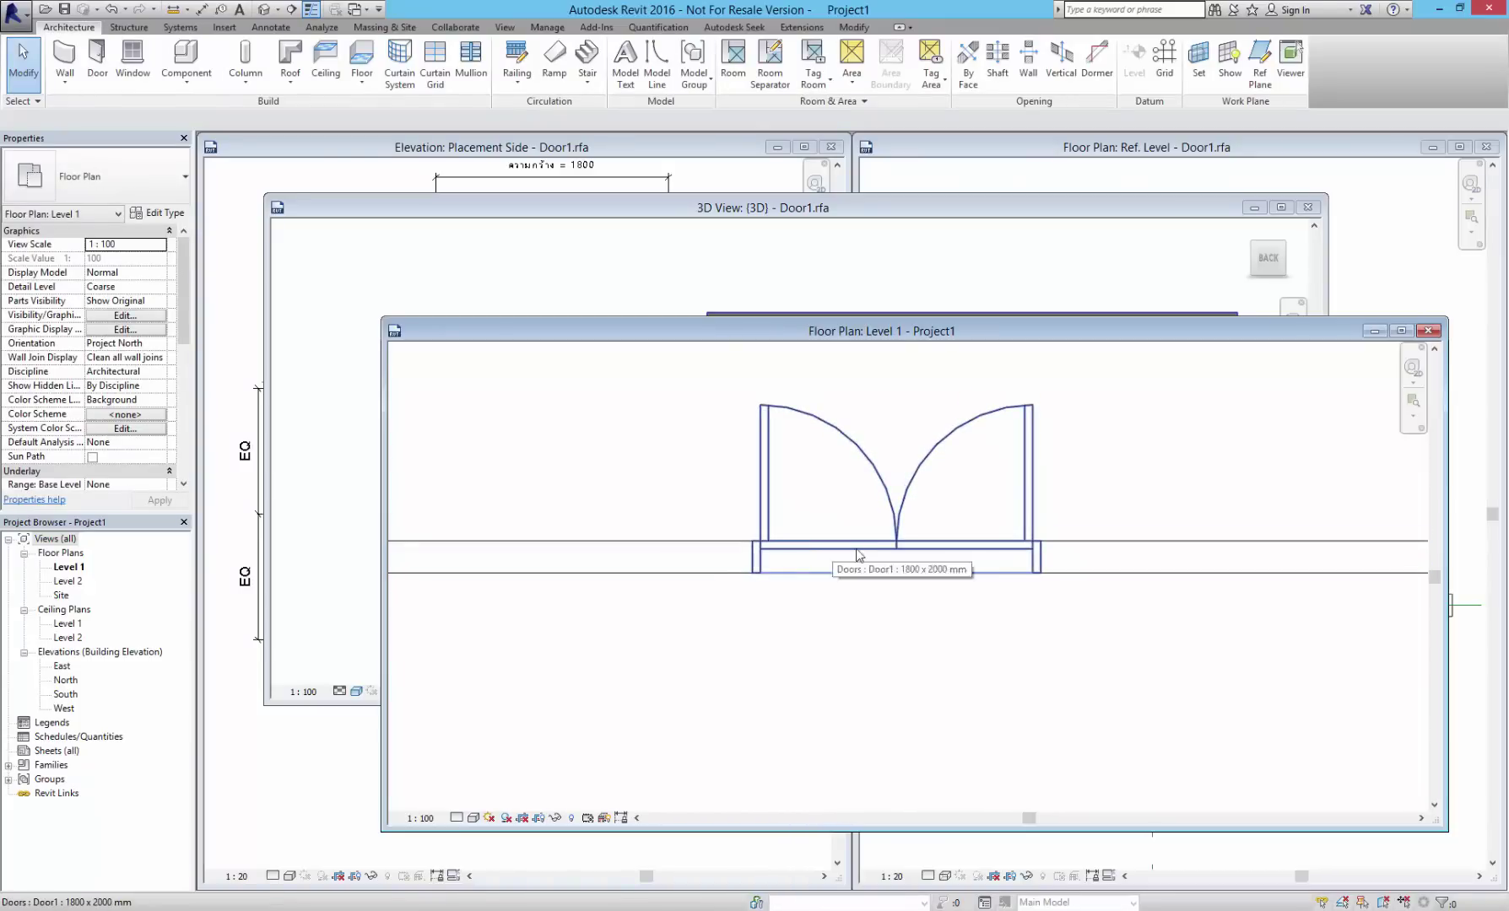
- Select the left and right door leaf extrusions in Door1's reference level plan
left_click(940, 269)
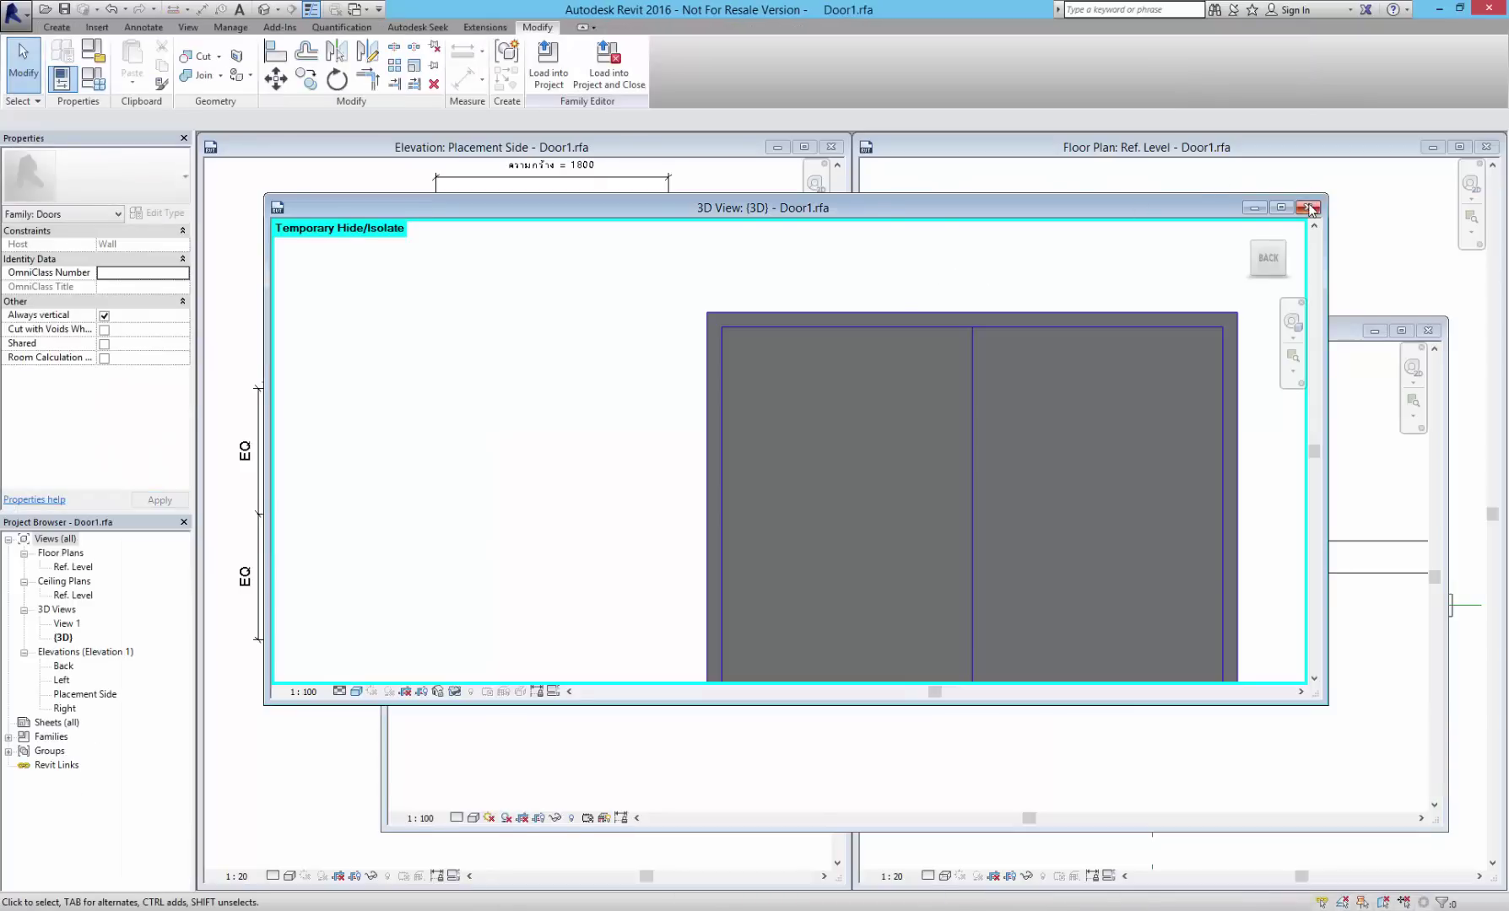
left_click(1308, 208)
left_click(1090, 211)
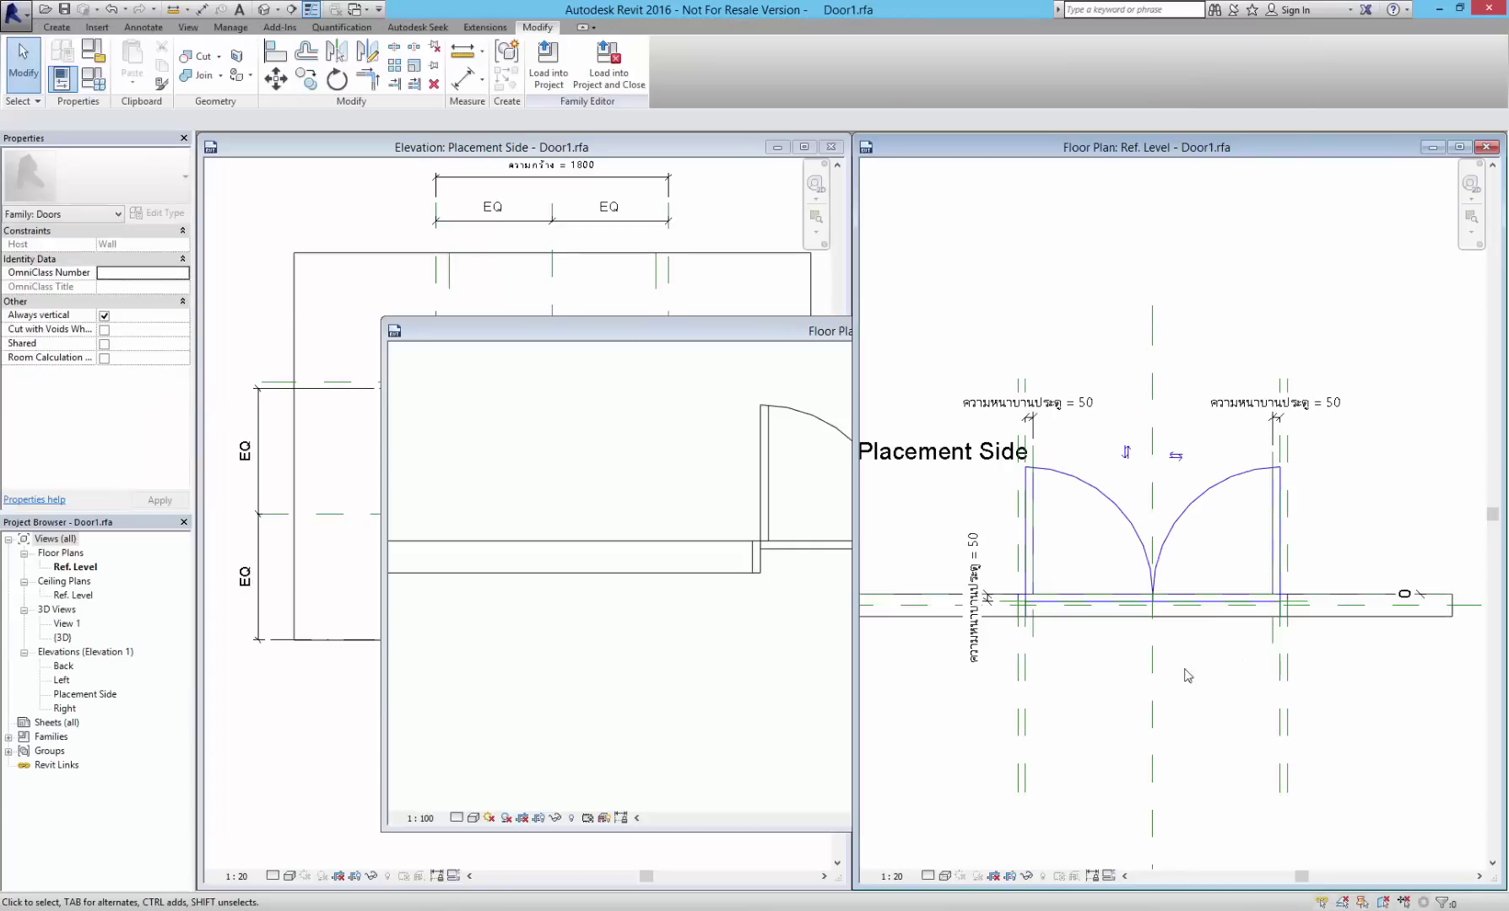
scroll(1205, 652, "up", 3)
left_click(1036, 533)
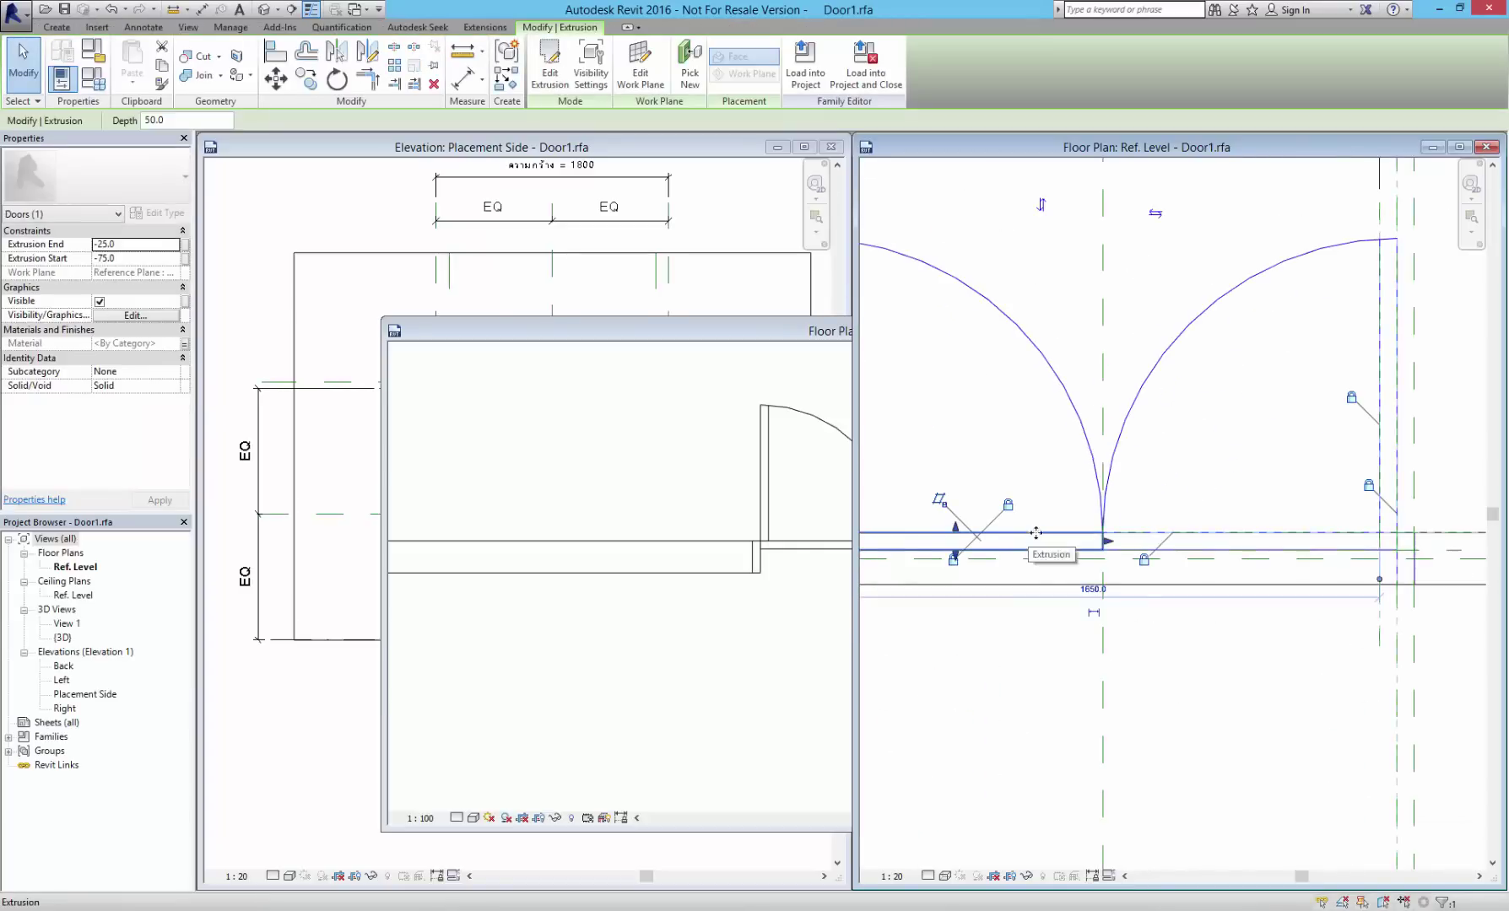
left_click(1196, 545)
left_click(1155, 718)
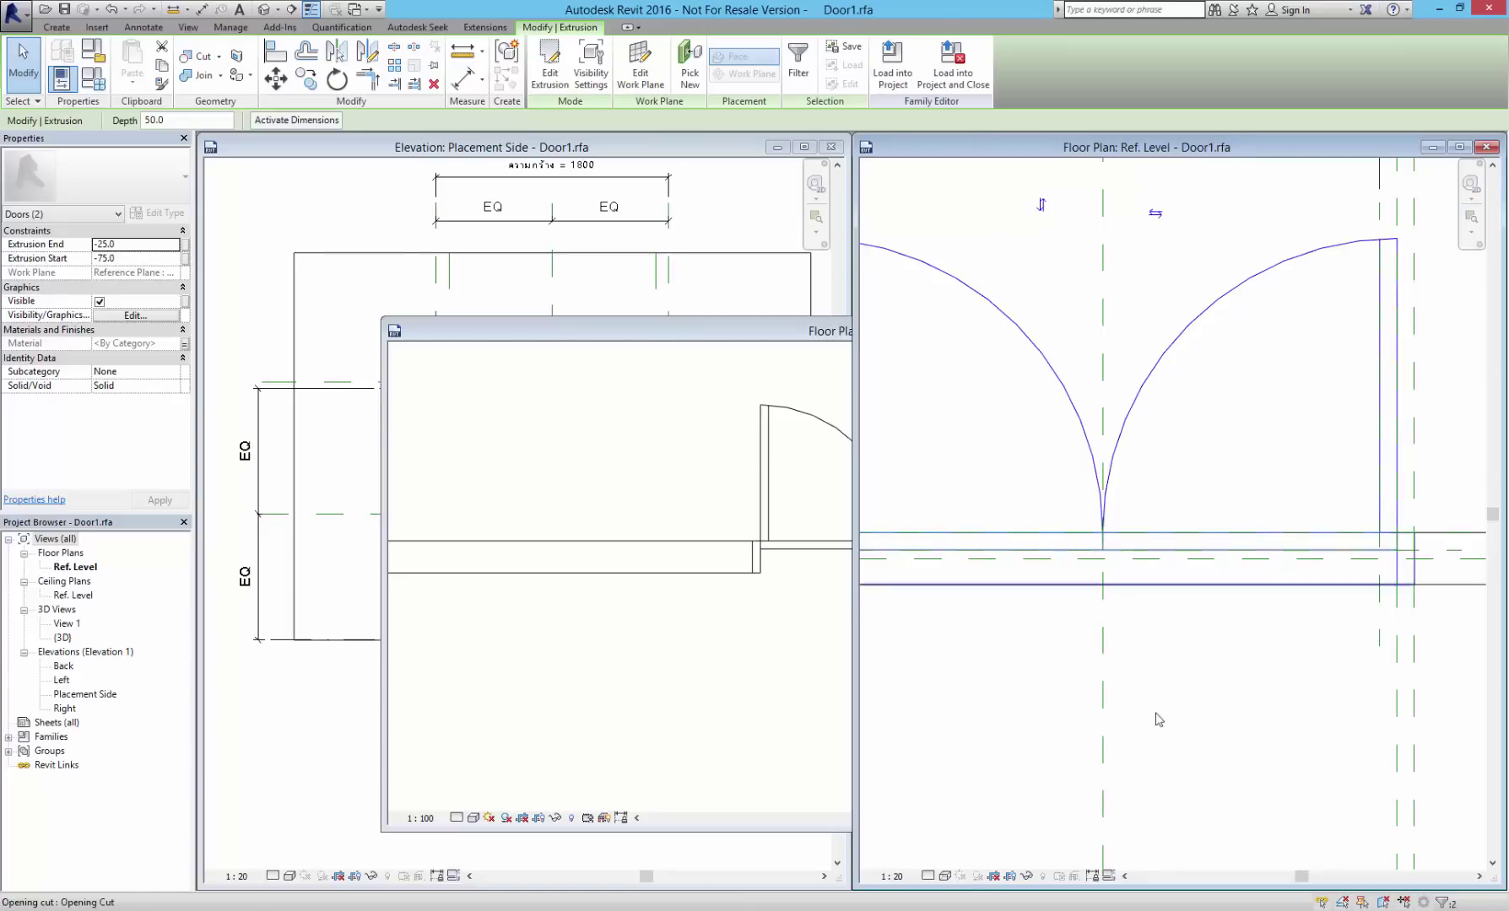
middle_click_drag(1299, 754, 1336, 761)
left_click(1077, 548)
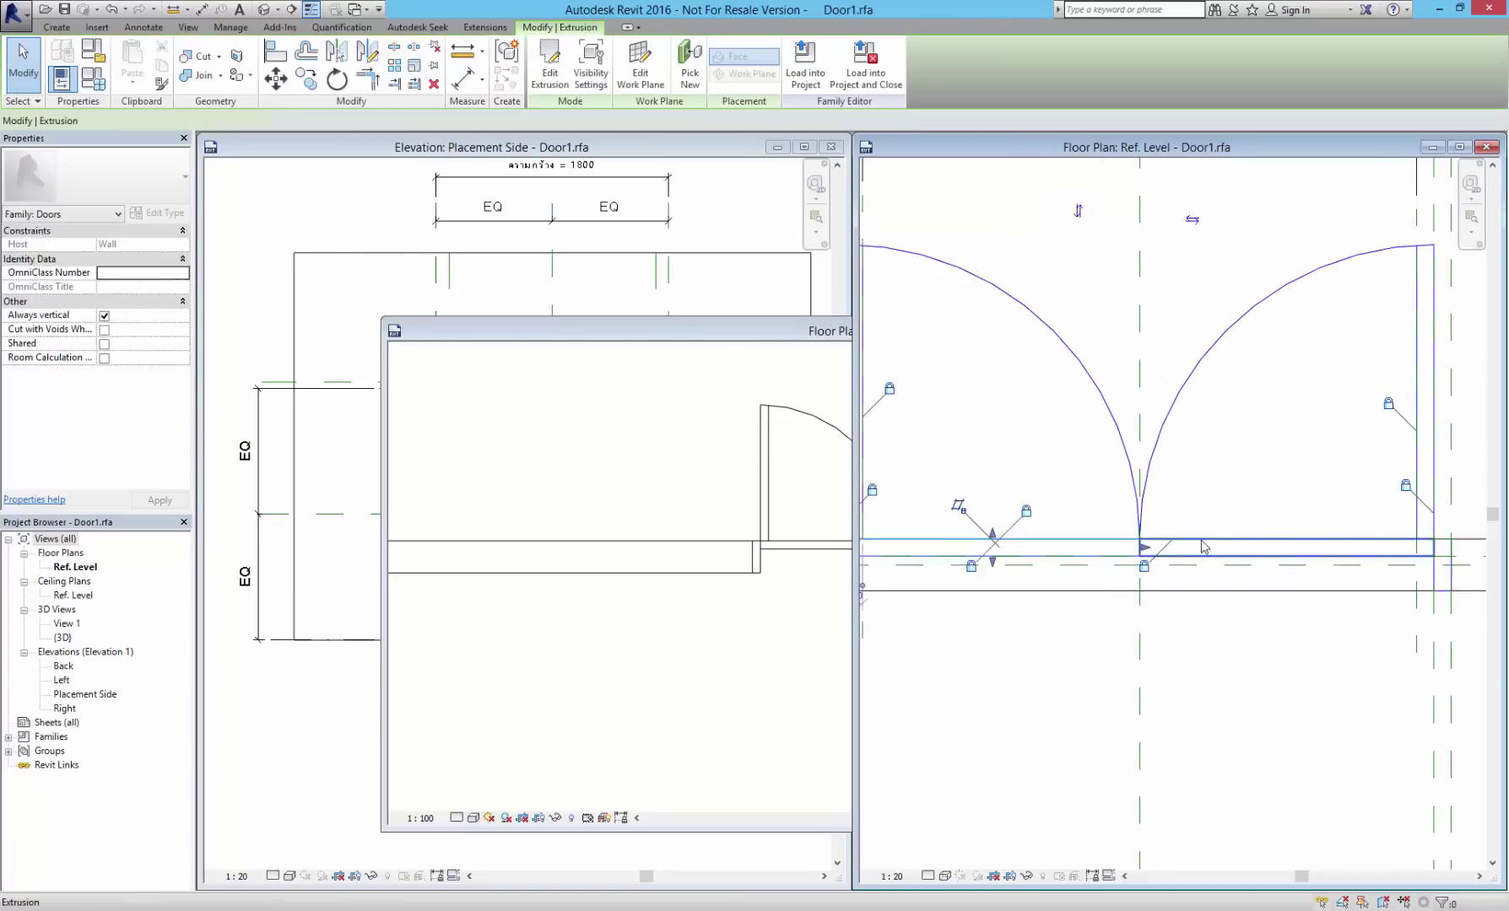
left_click(1219, 547, "ctrl")
scroll(1064, 538, "down", 1)
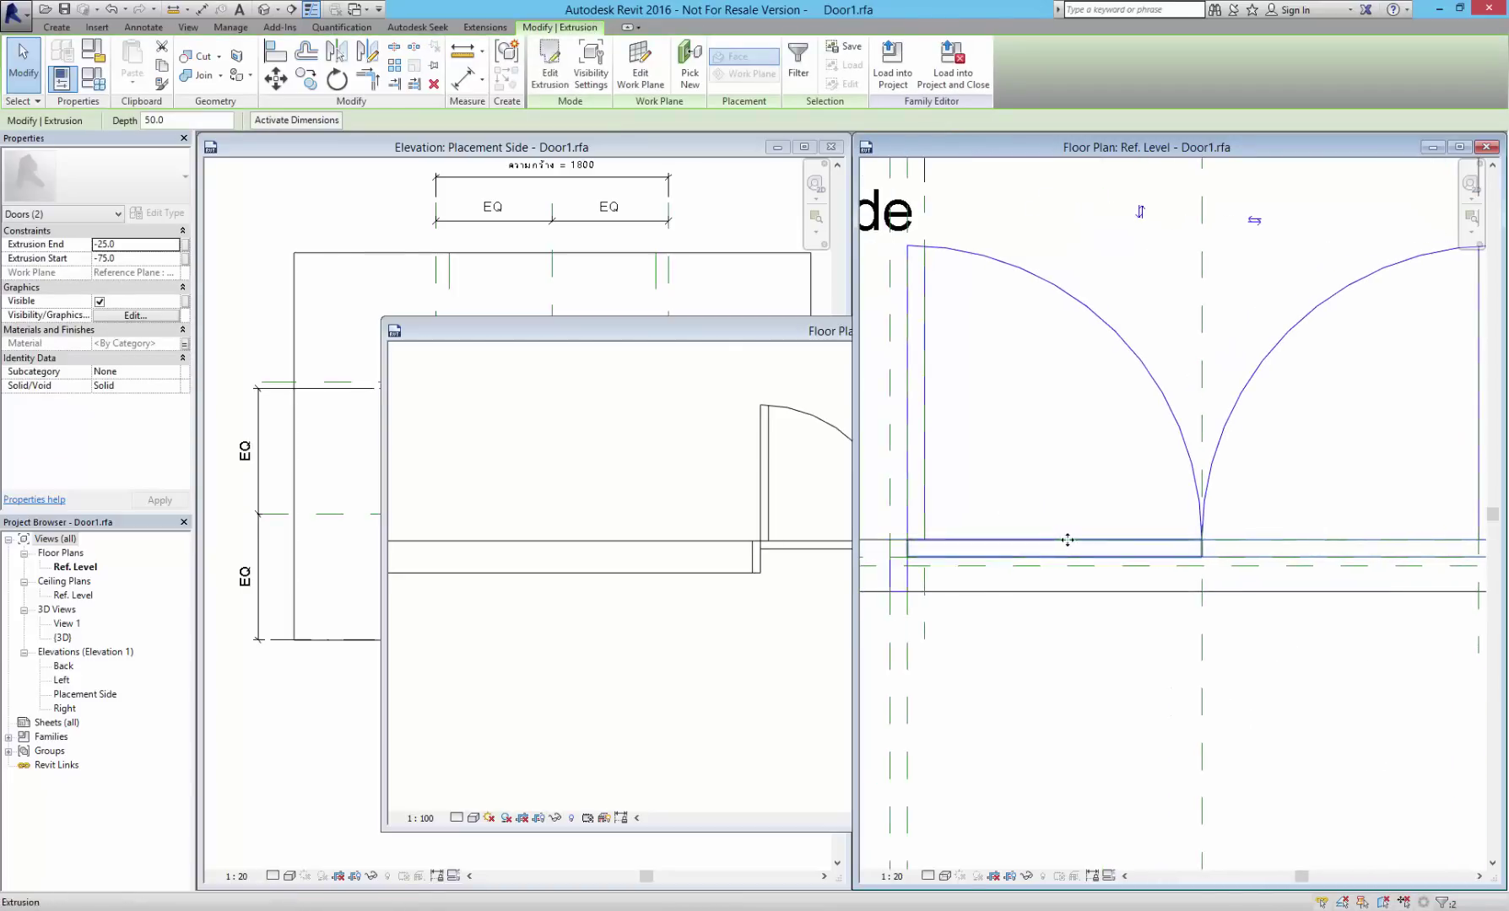
scroll(1097, 539, "down", 1)
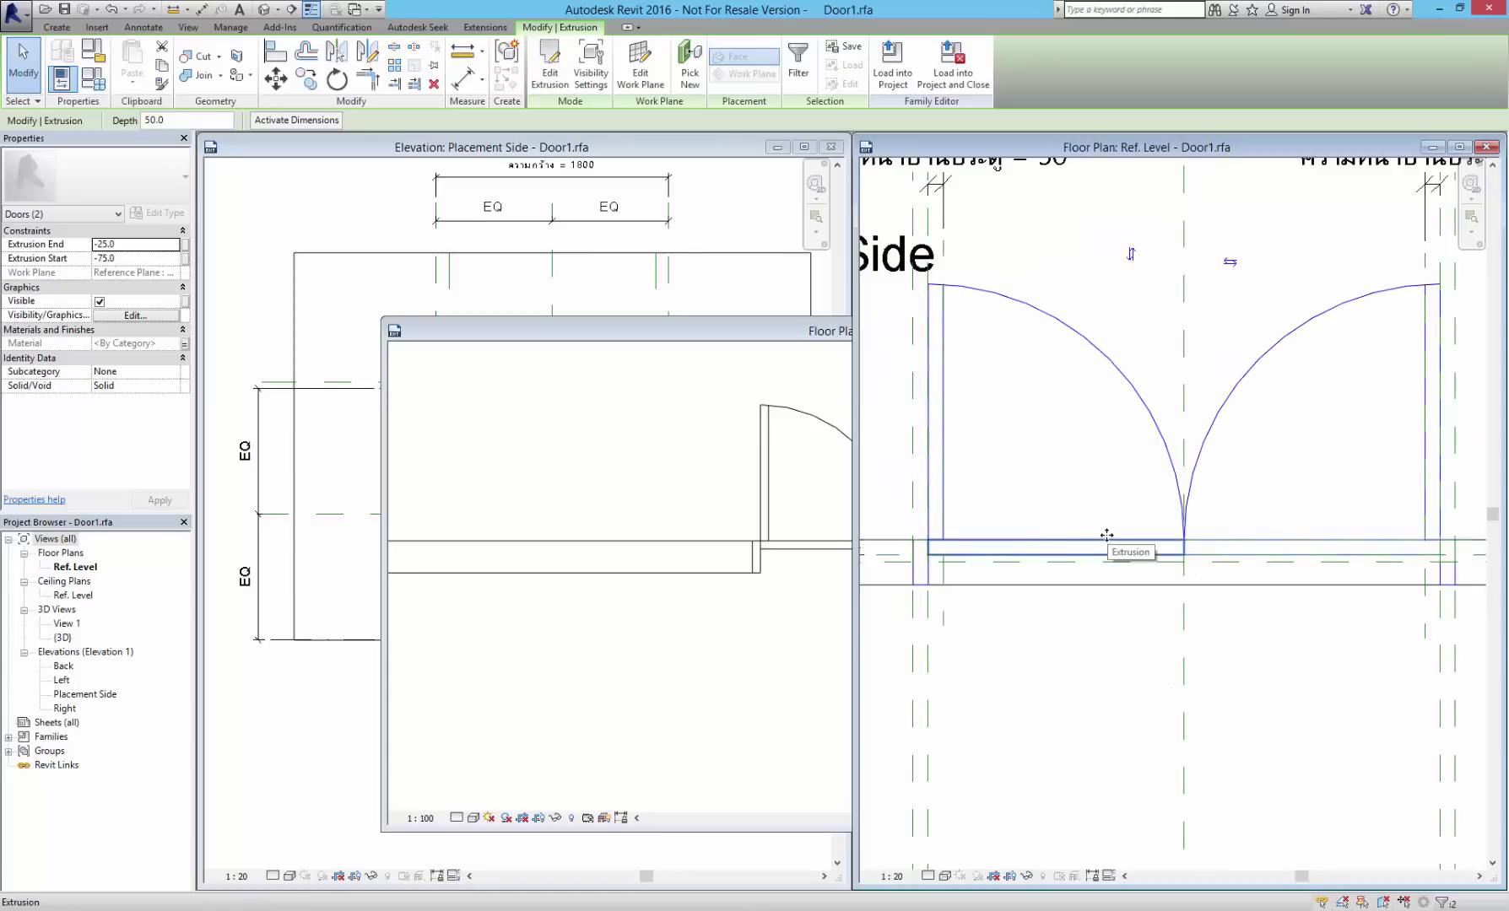
- Set the leaf extrusions' visibility so they no longer display in Plan/RCP views
left_click(590, 81)
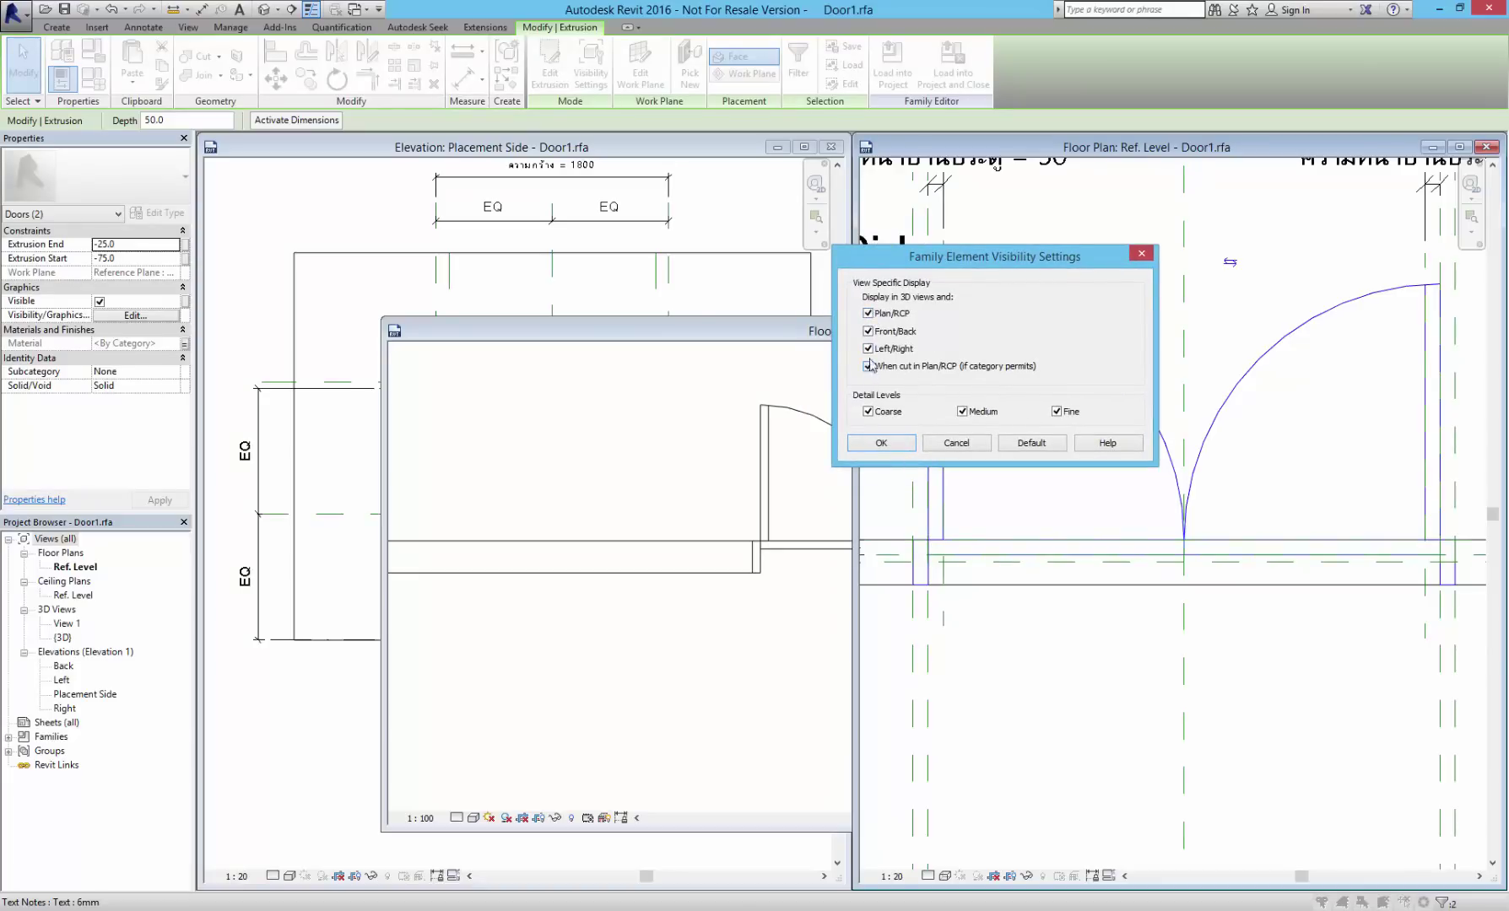
left_click(869, 314)
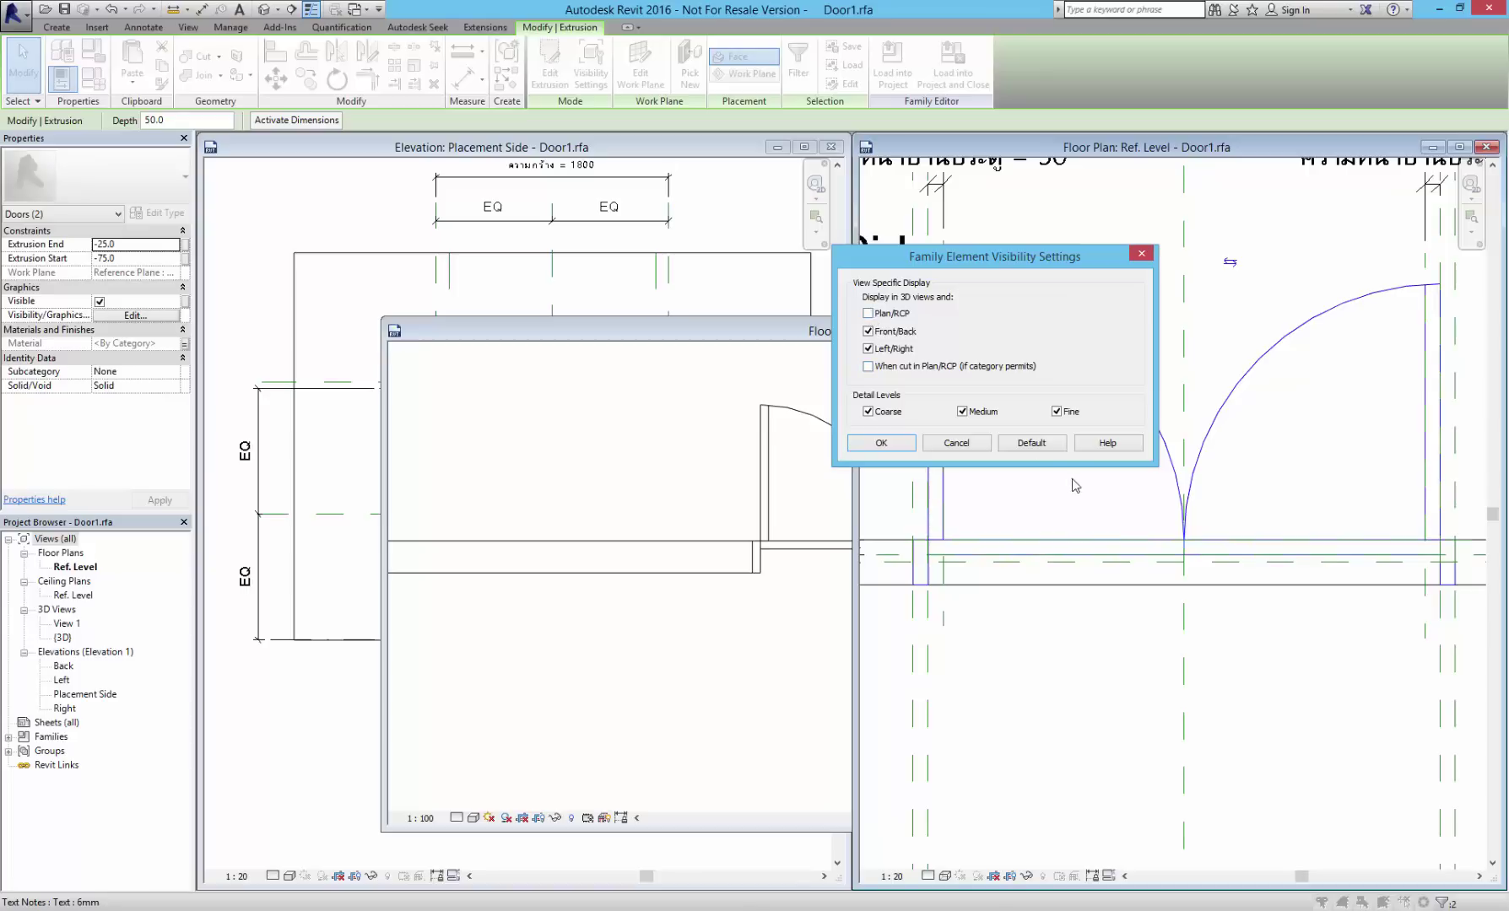
left_click(880, 443)
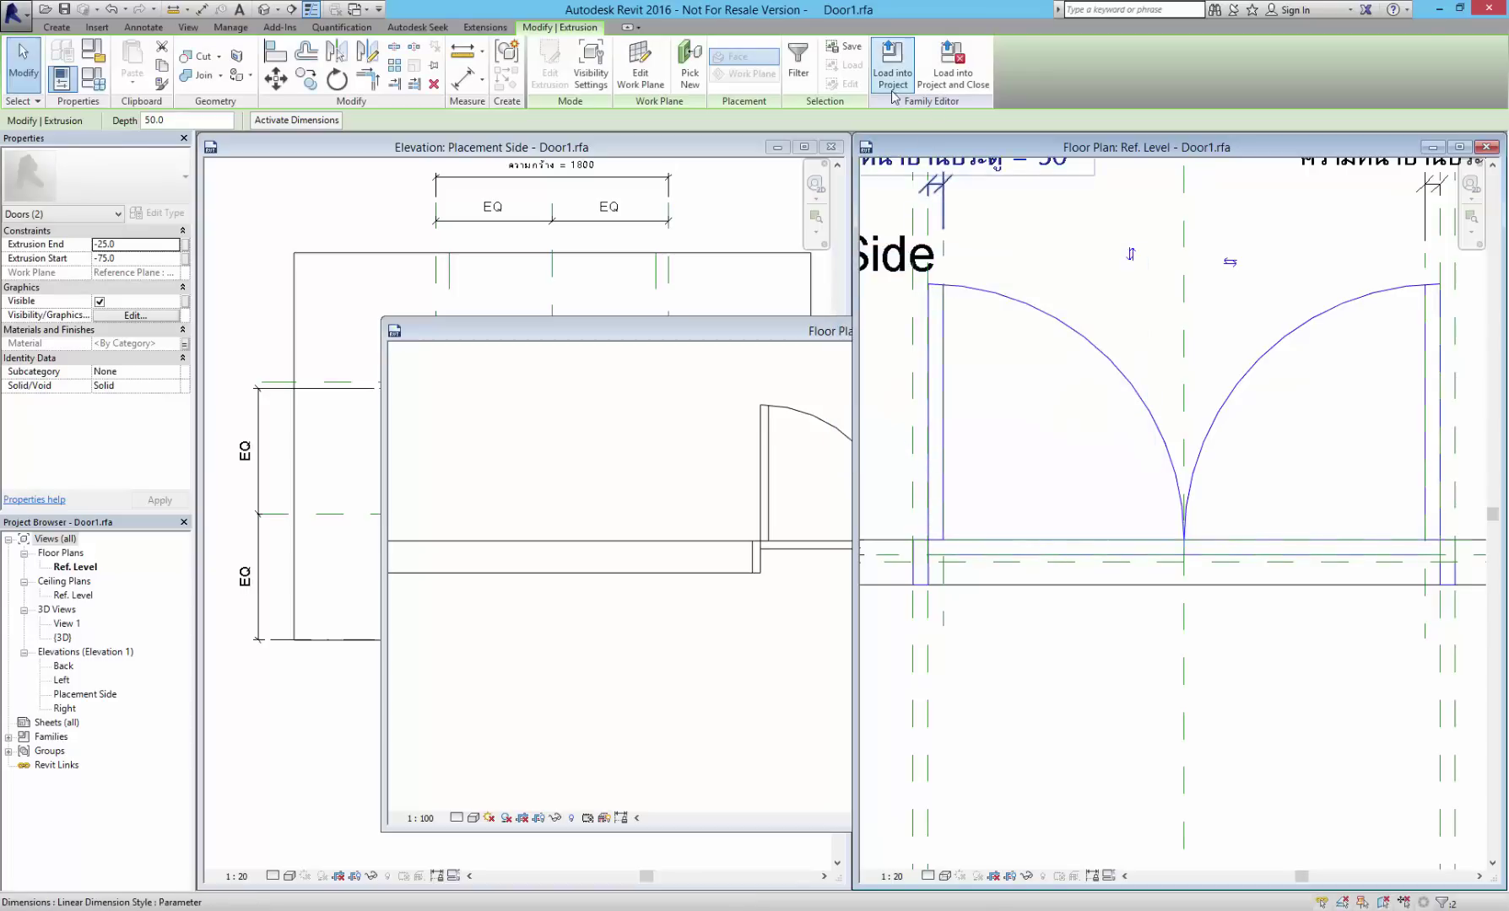
left_click(892, 84)
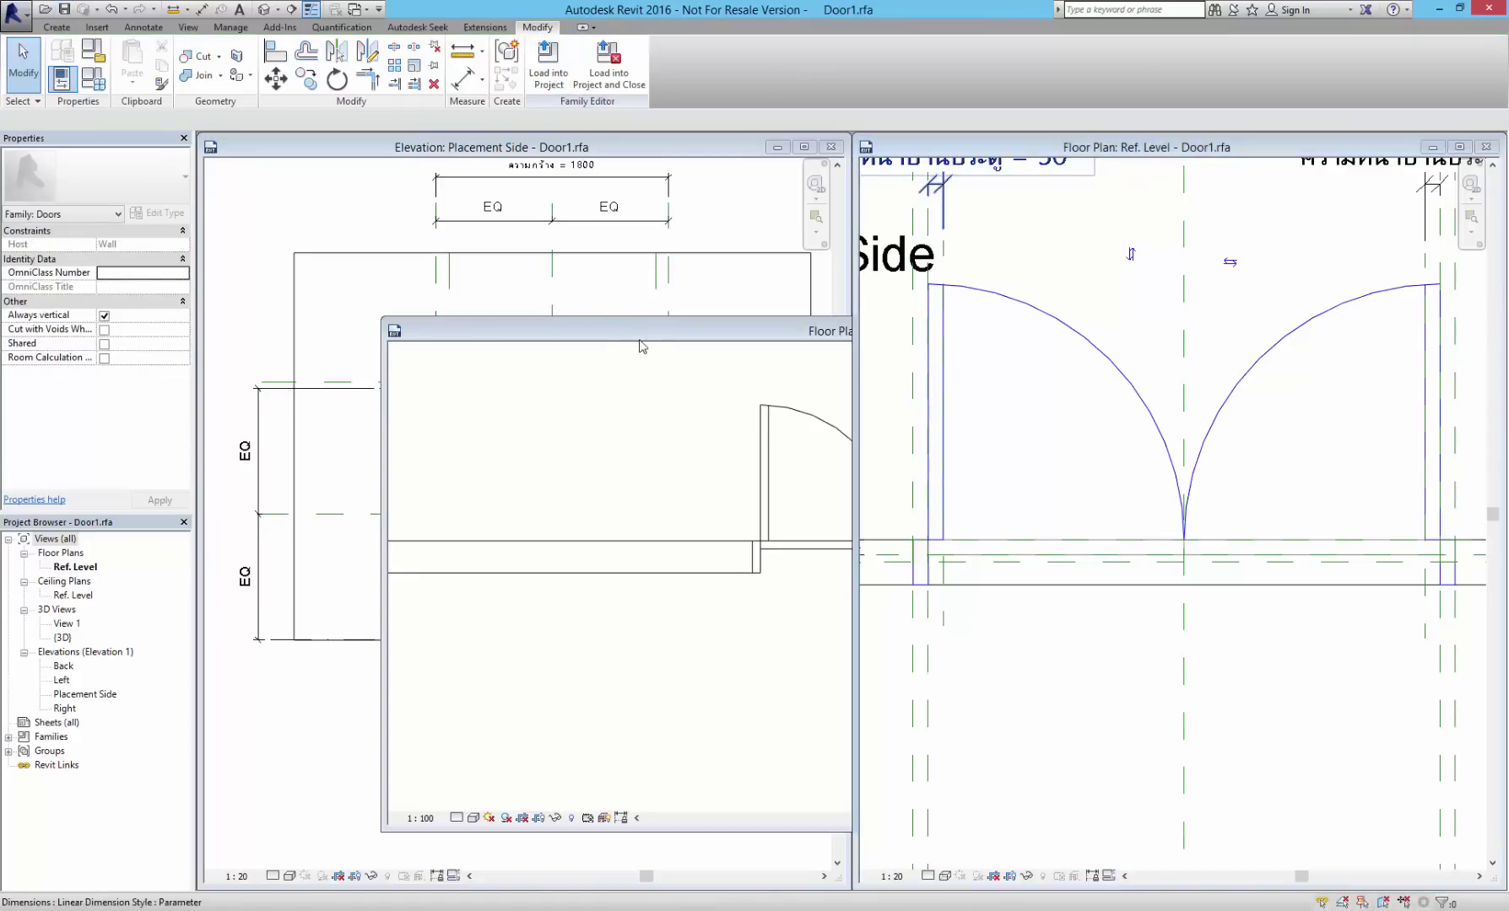
- Reload Door1 into Project1, overwriting the existing version
left_click(1176, 198)
left_click(572, 82)
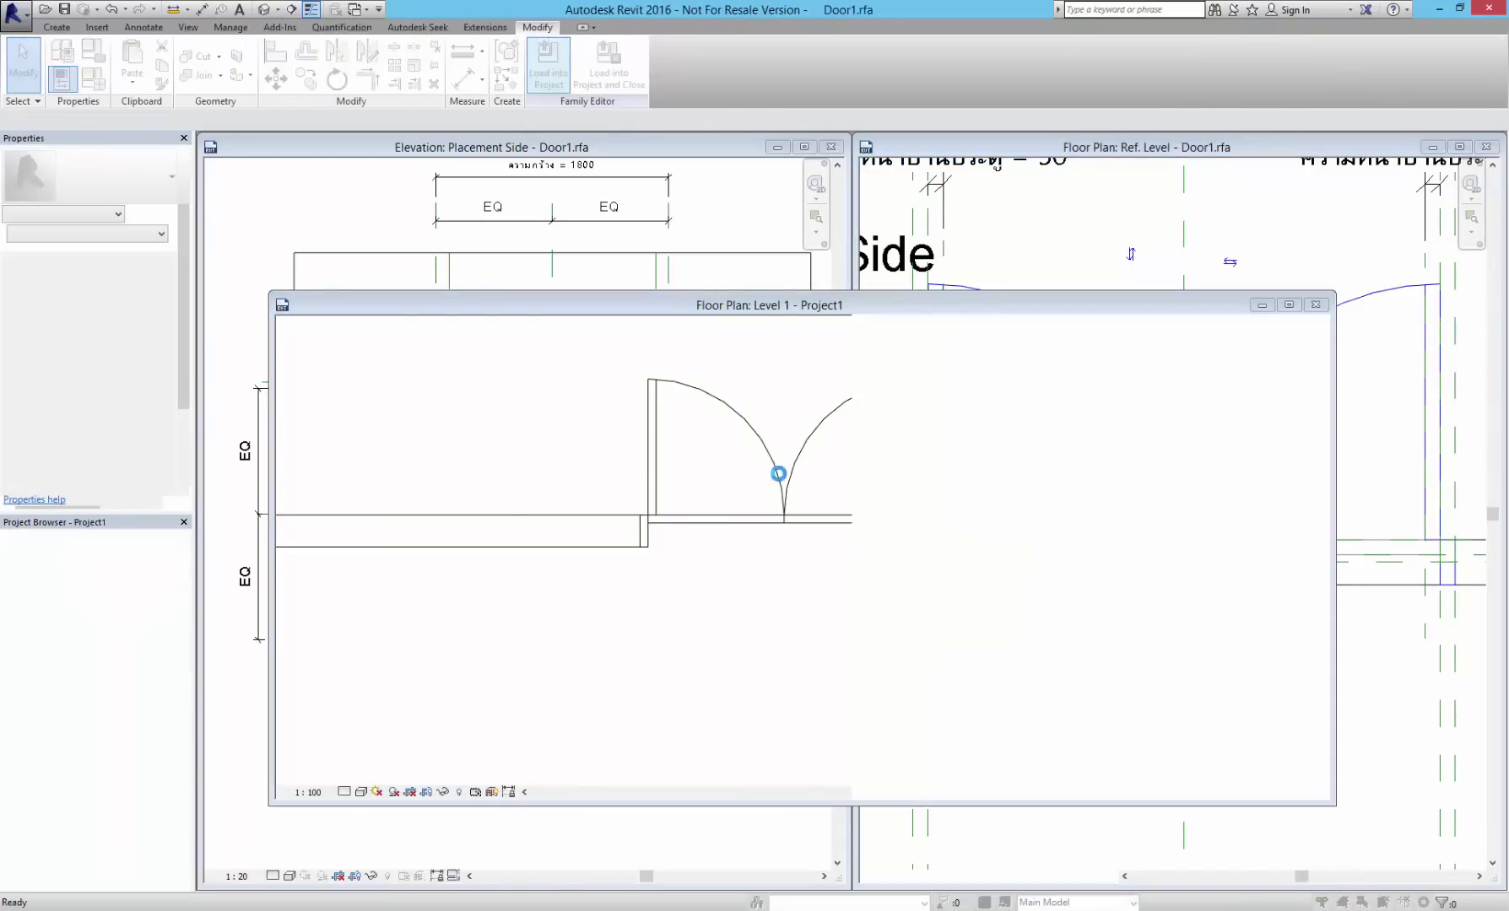
left_click(766, 416)
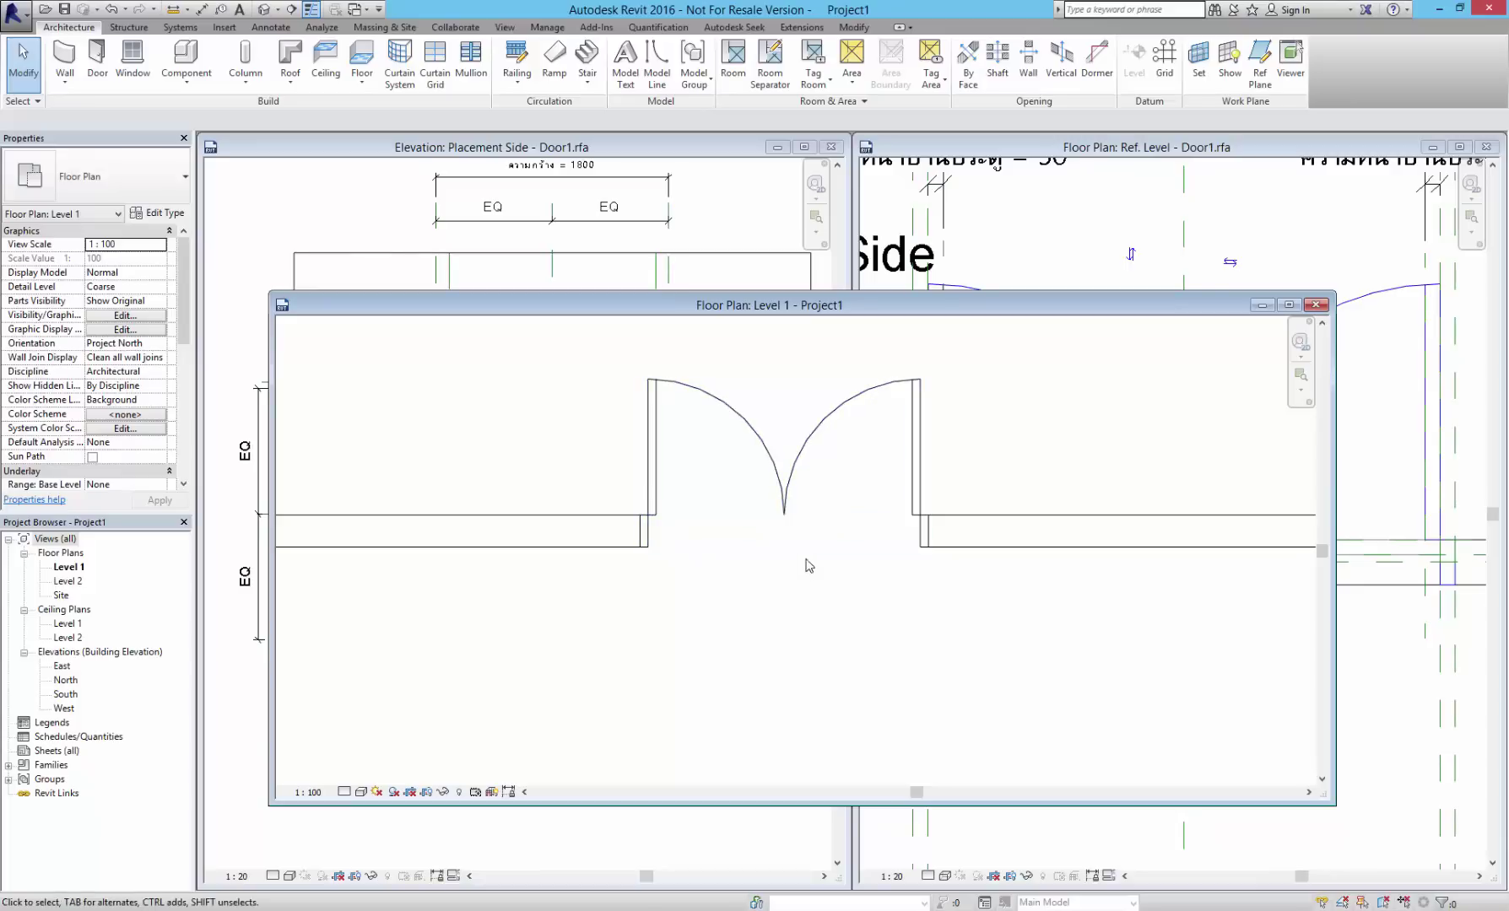
- Open the project's North elevation, then the South elevation
scroll(784, 528, "up", 1)
scroll(781, 577, "down", 2)
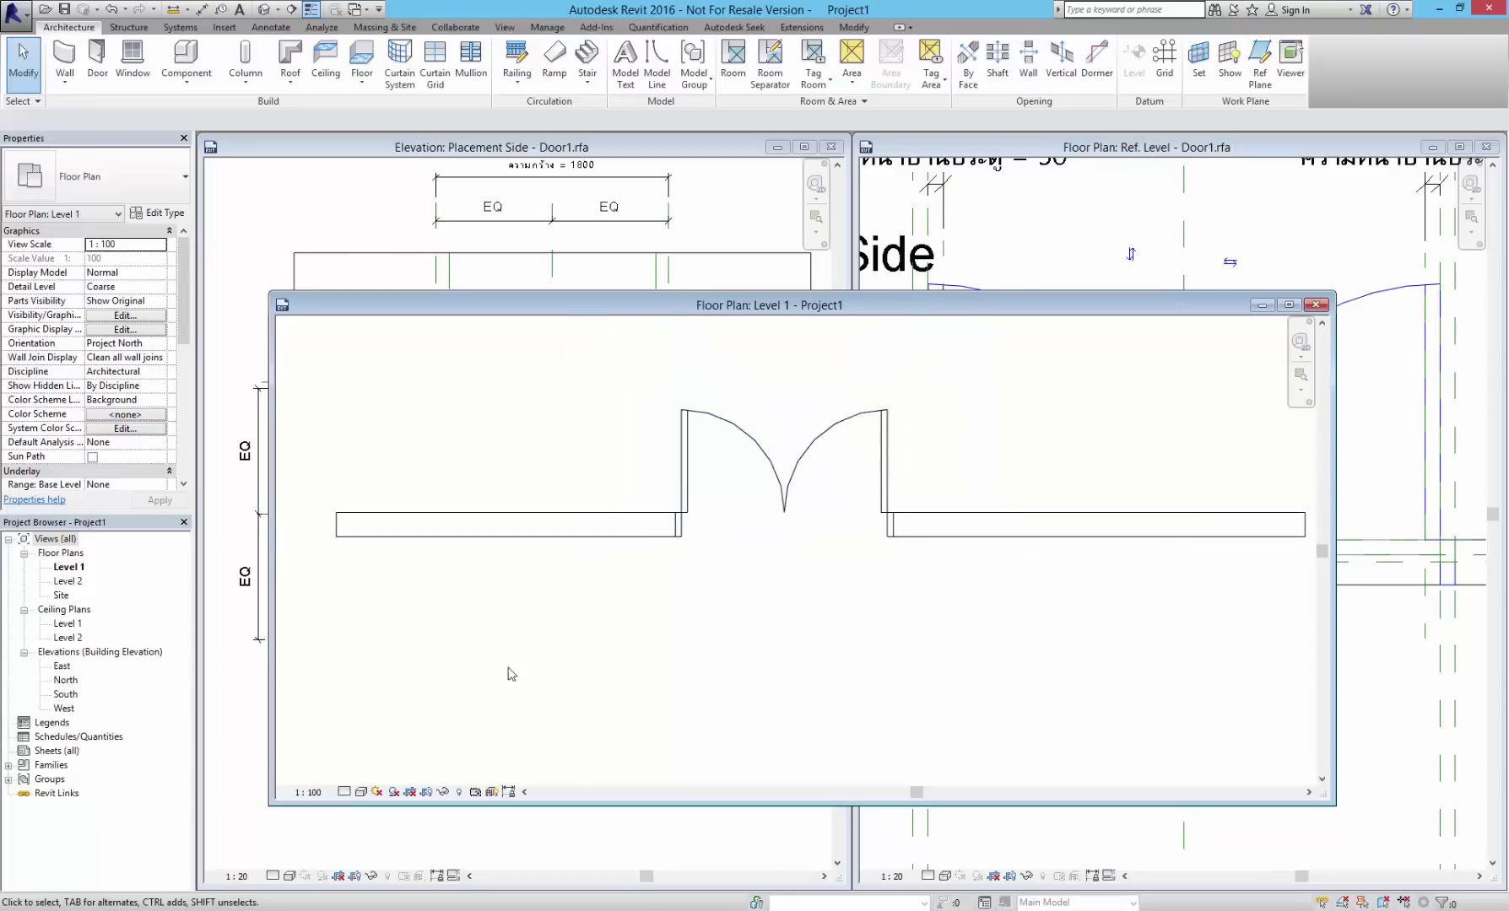
double_click(66, 680)
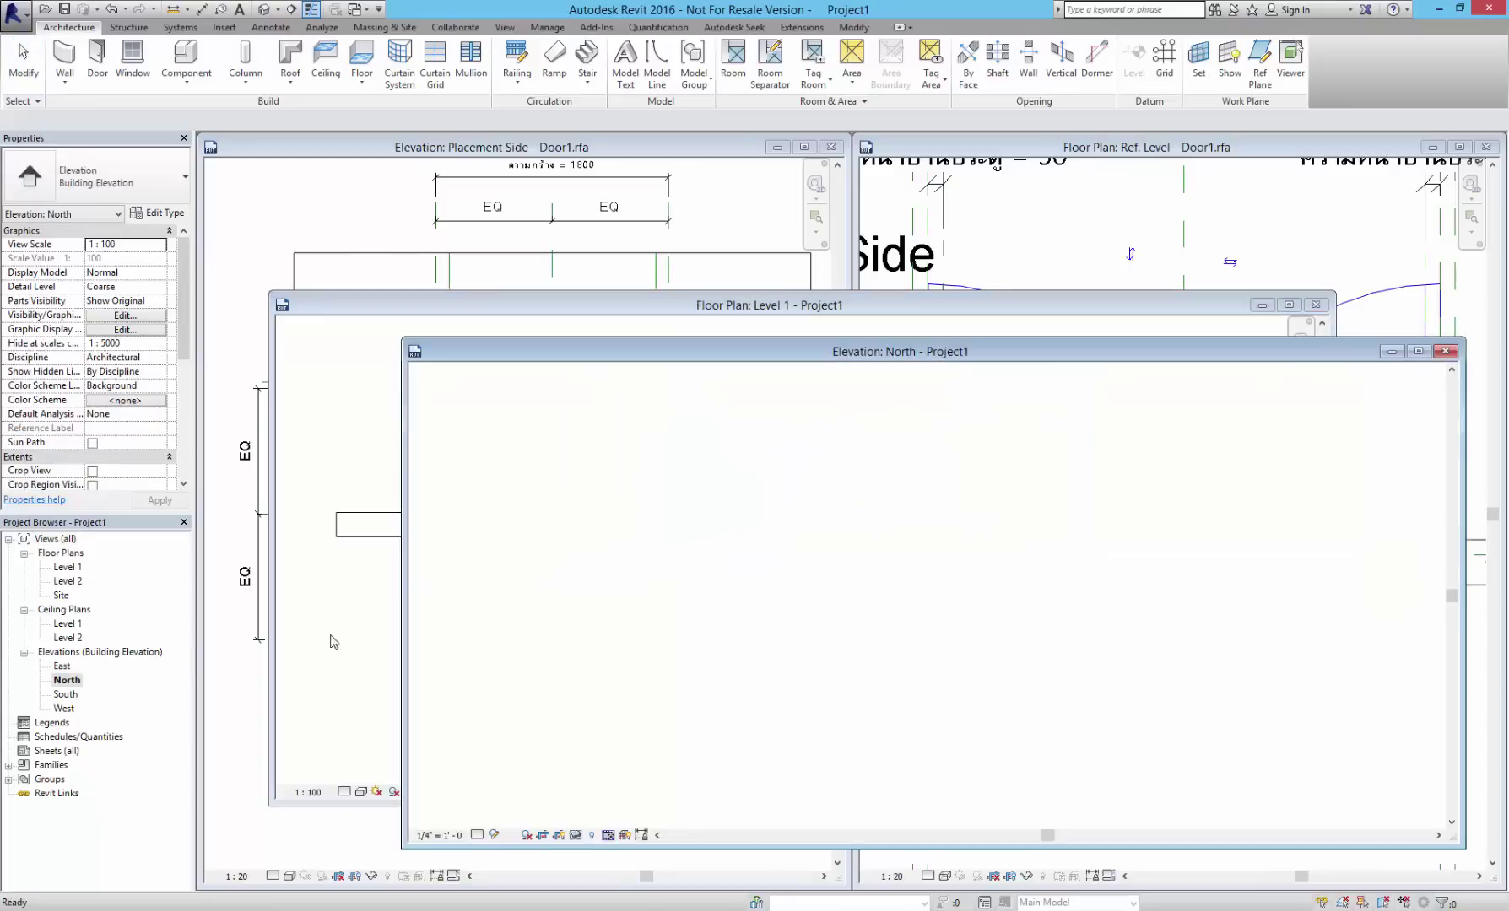
scroll(987, 675, "up", 2)
scroll(1029, 711, "up", 3)
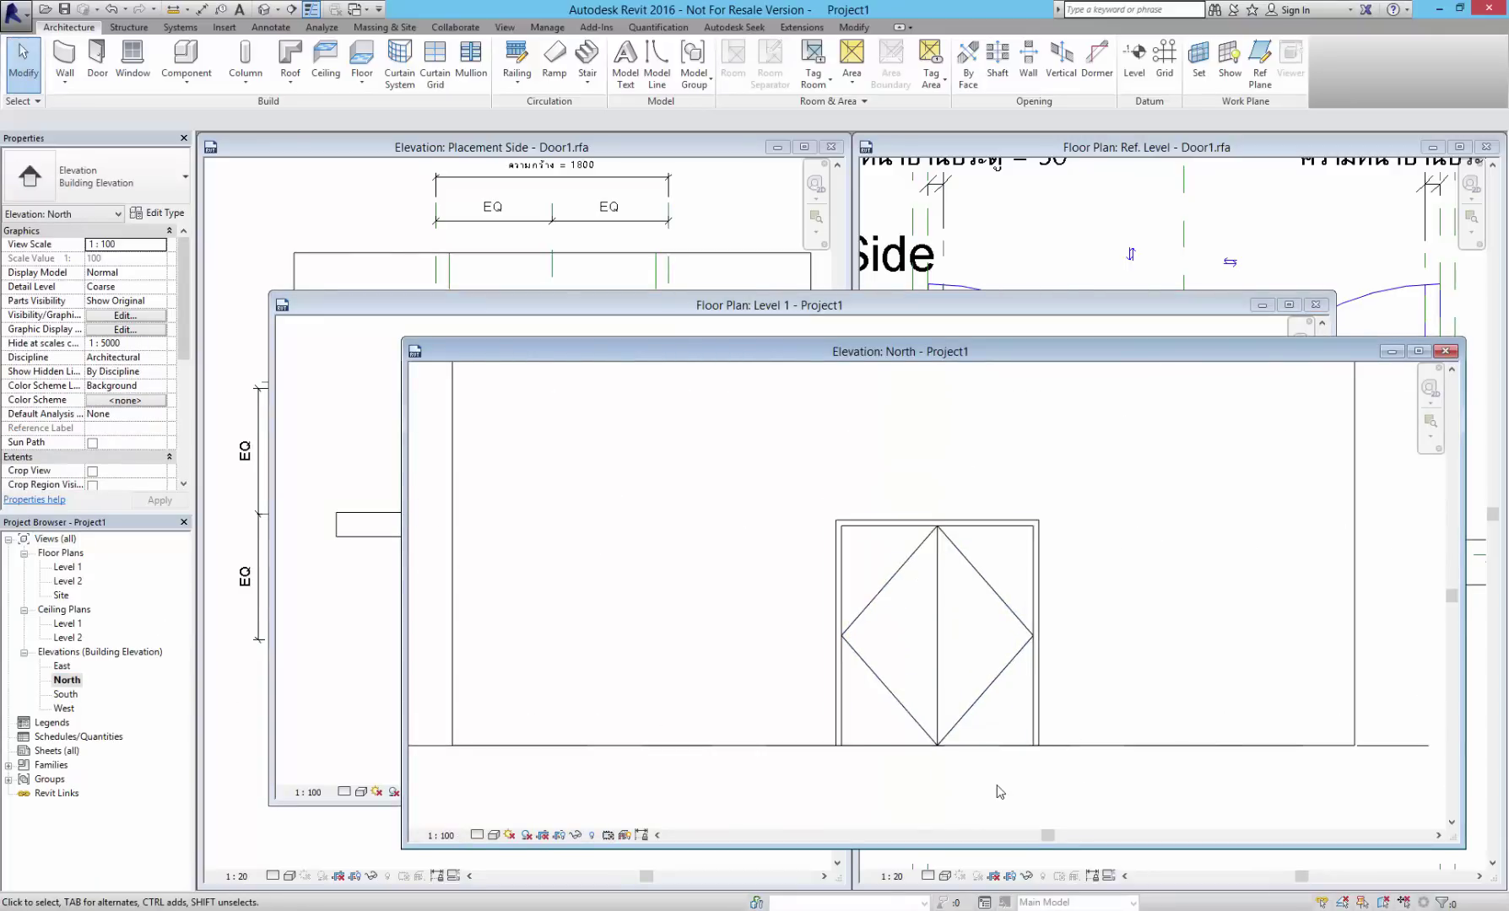
left_click(65, 694)
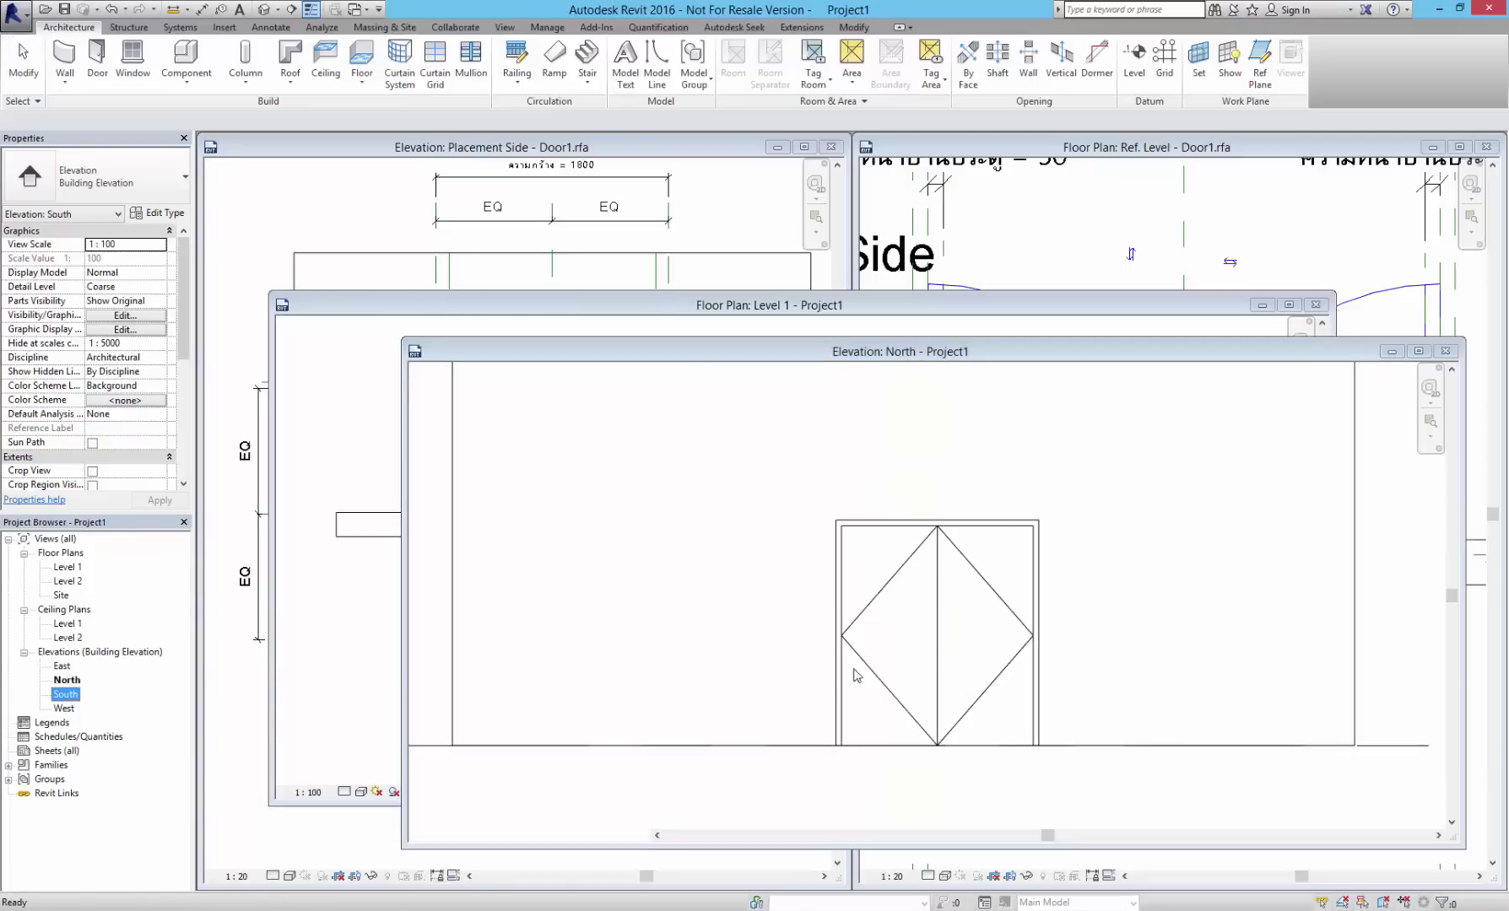
scroll(970, 709, "up", 2)
scroll(882, 721, "up", 3)
scroll(896, 620, "up", 2)
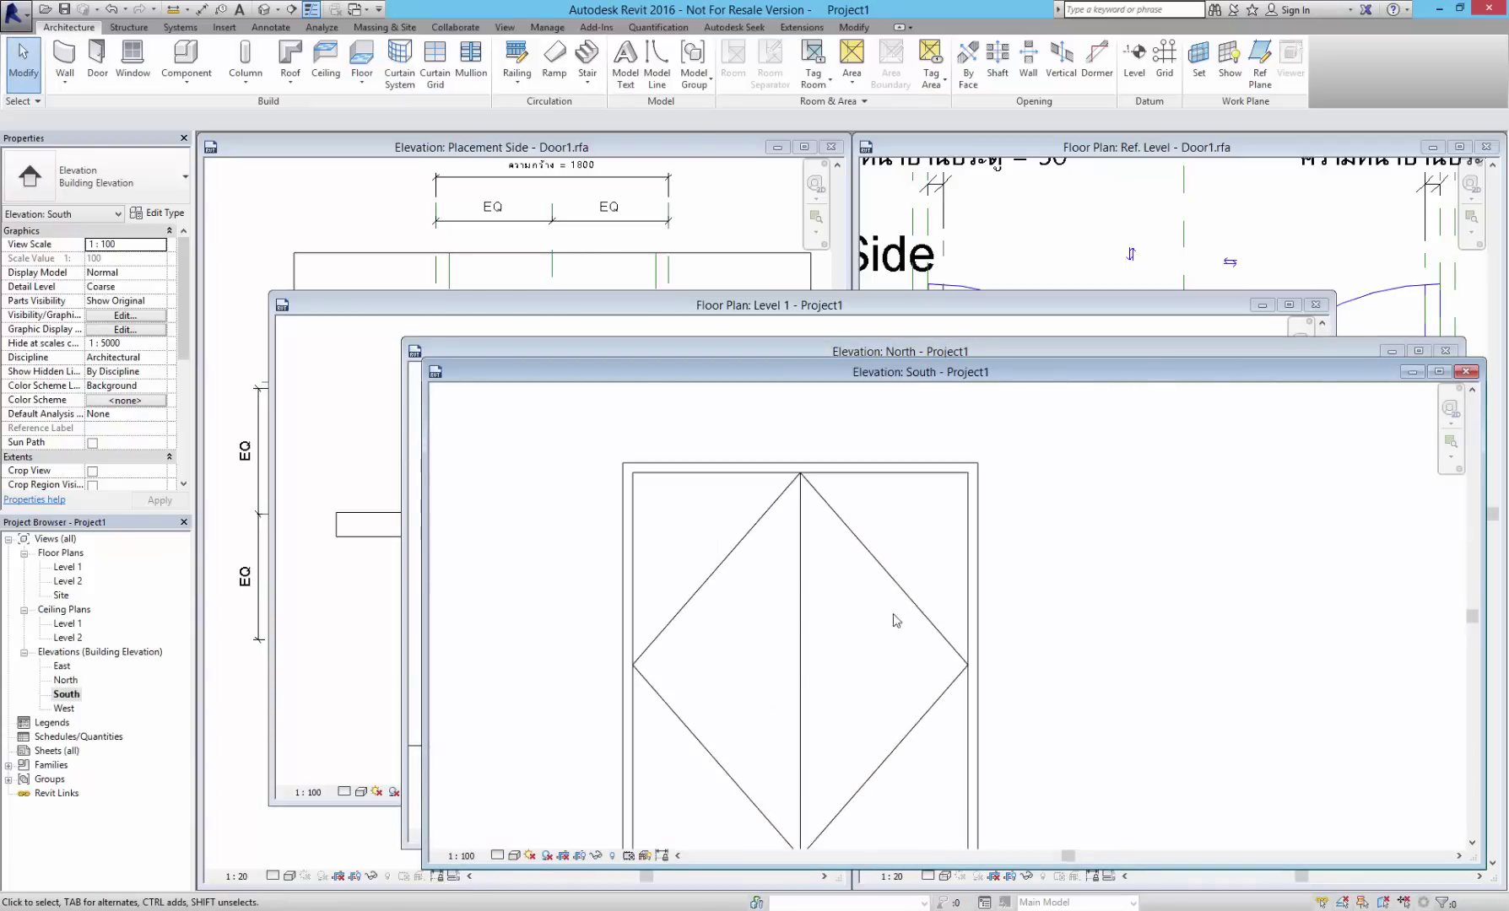
- Select the door in the South elevation to check it, then close that view
left_click(877, 553)
left_click(982, 590)
scroll(869, 570, "down", 2)
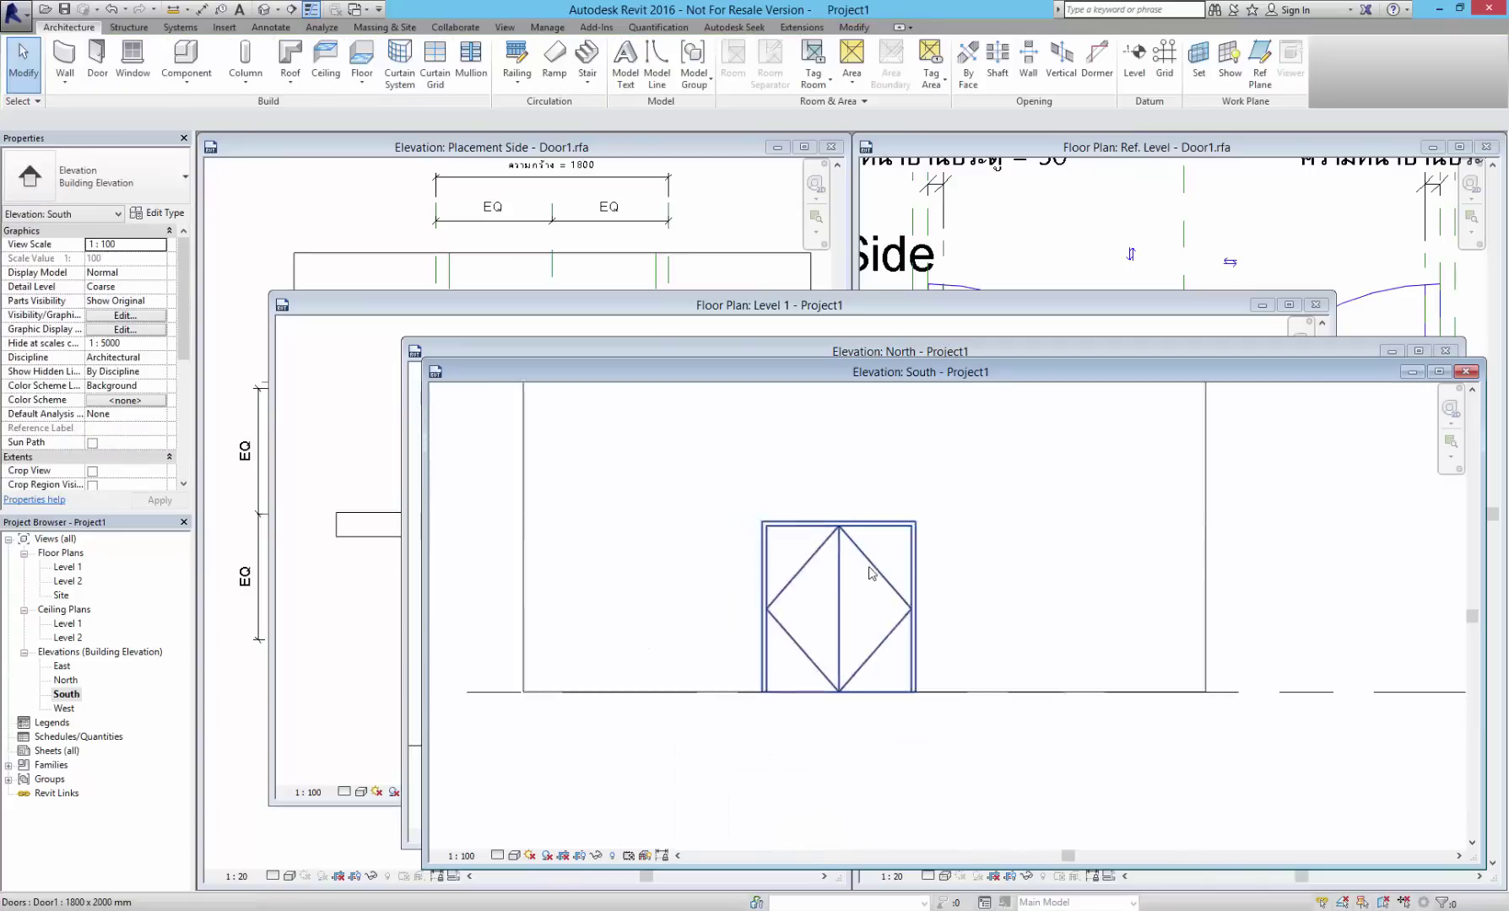
scroll(869, 582, "down", 1)
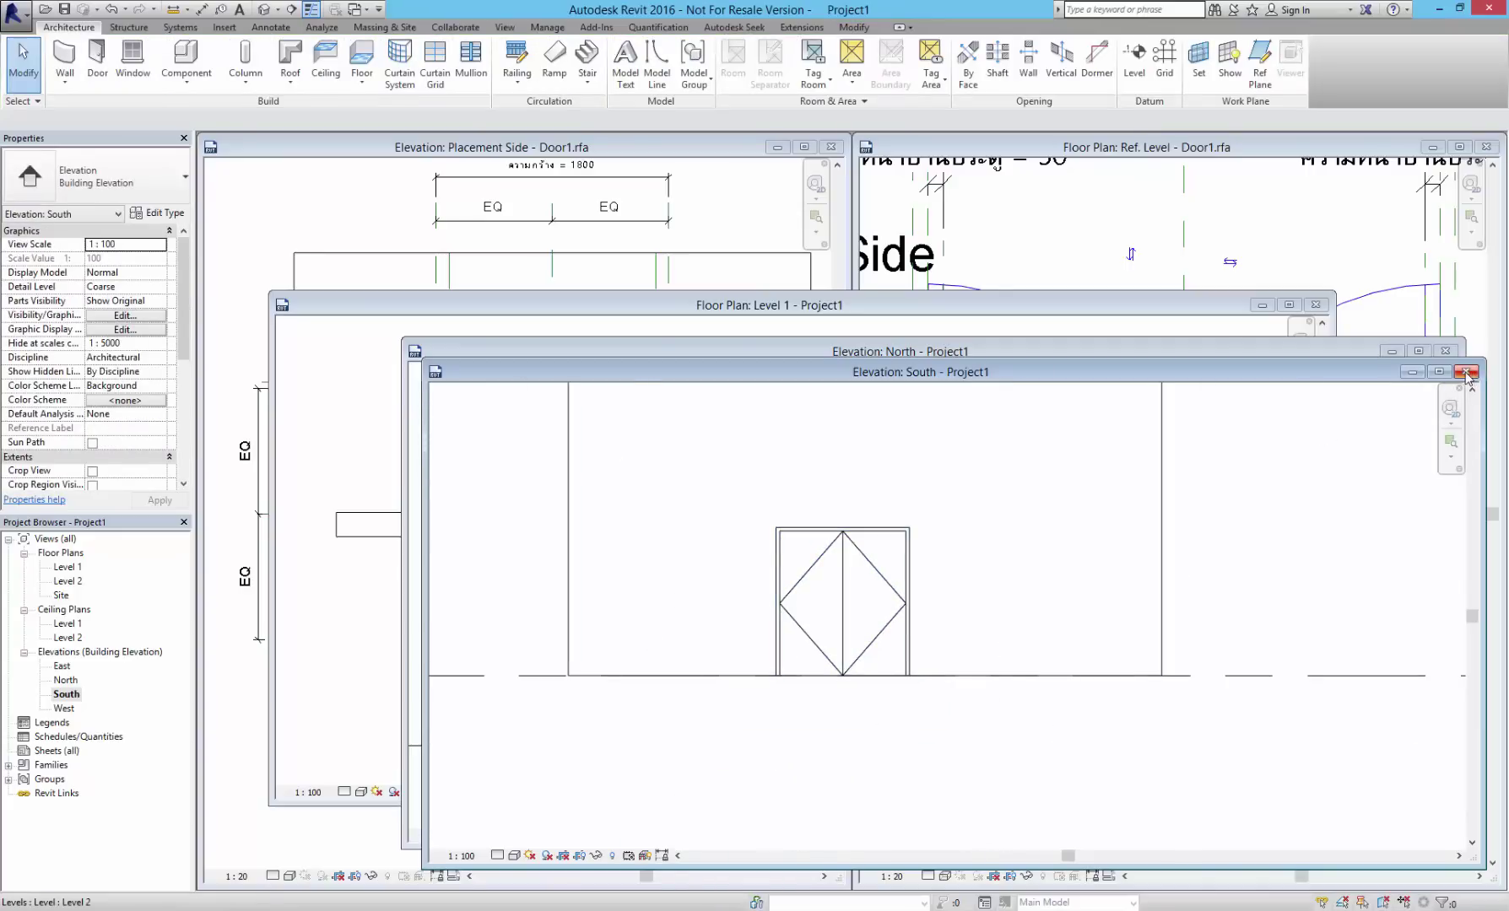
left_click(871, 561)
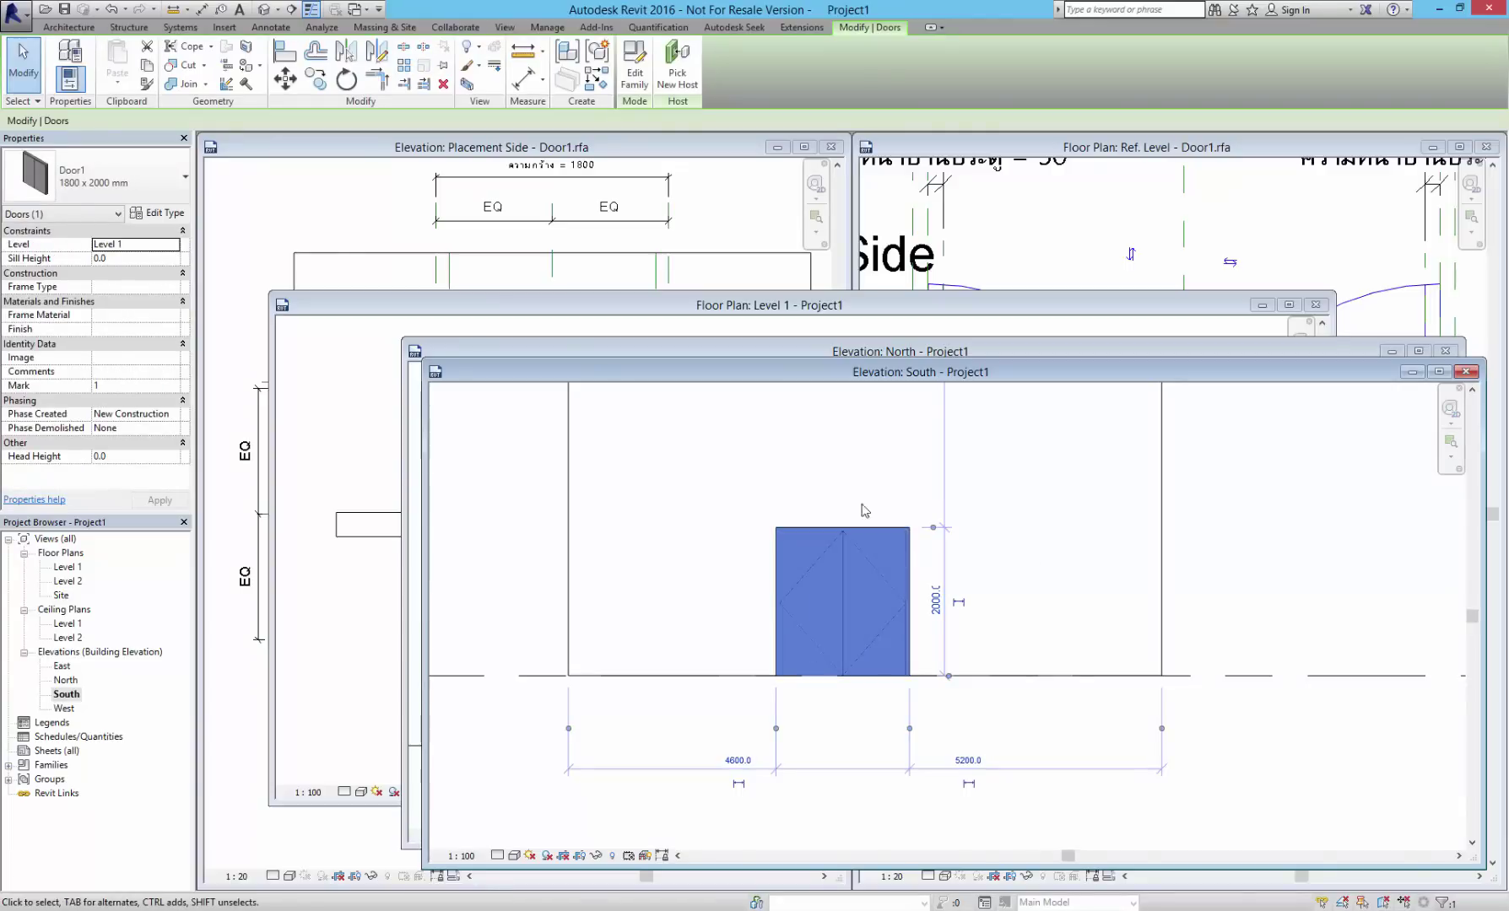
left_click(1466, 371)
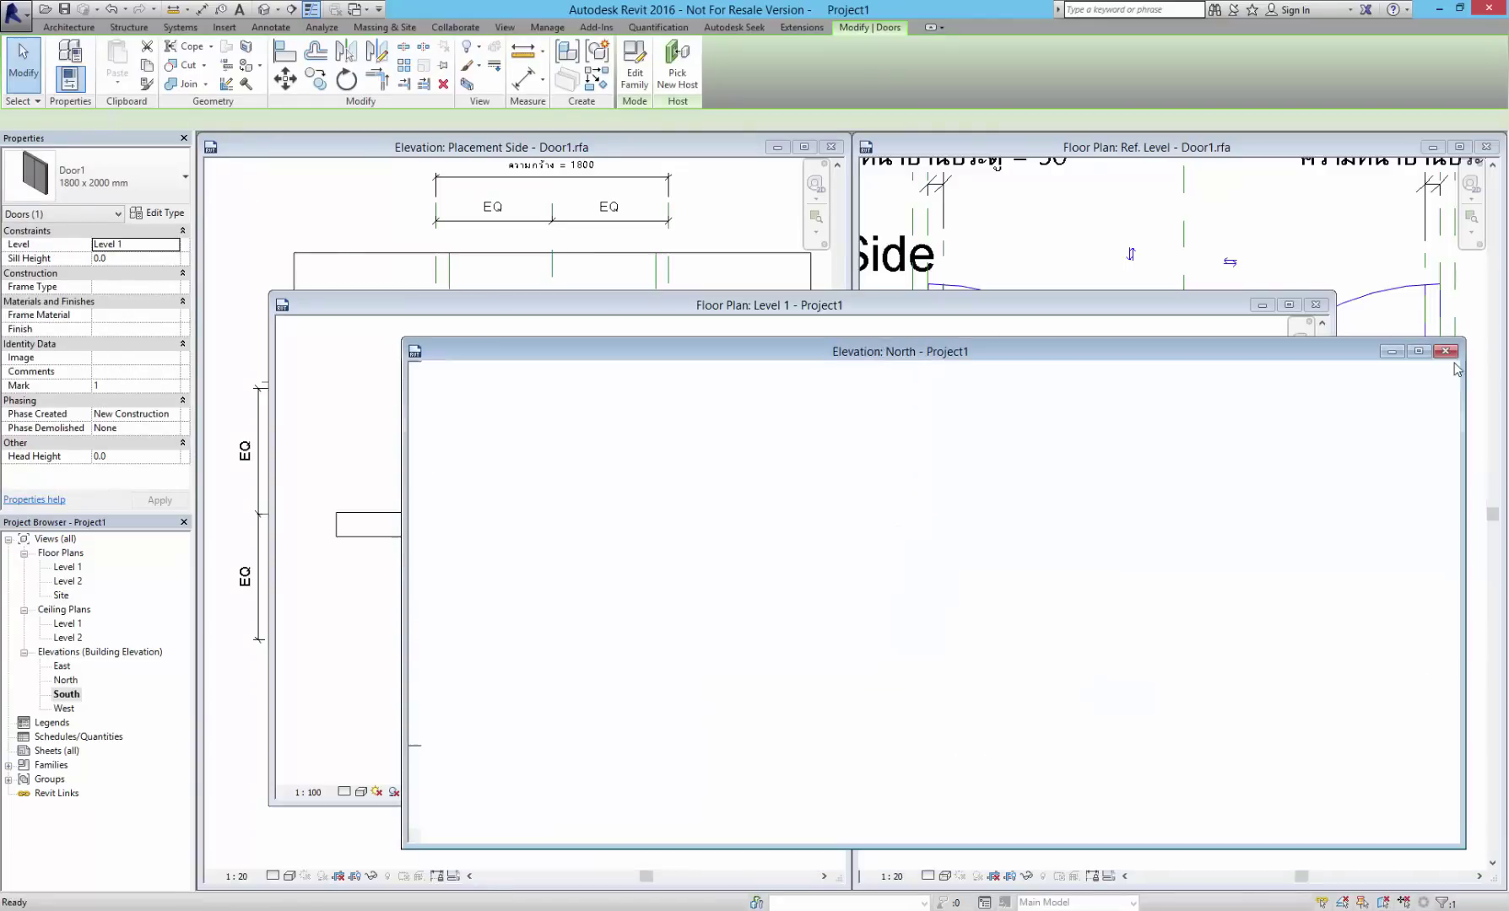